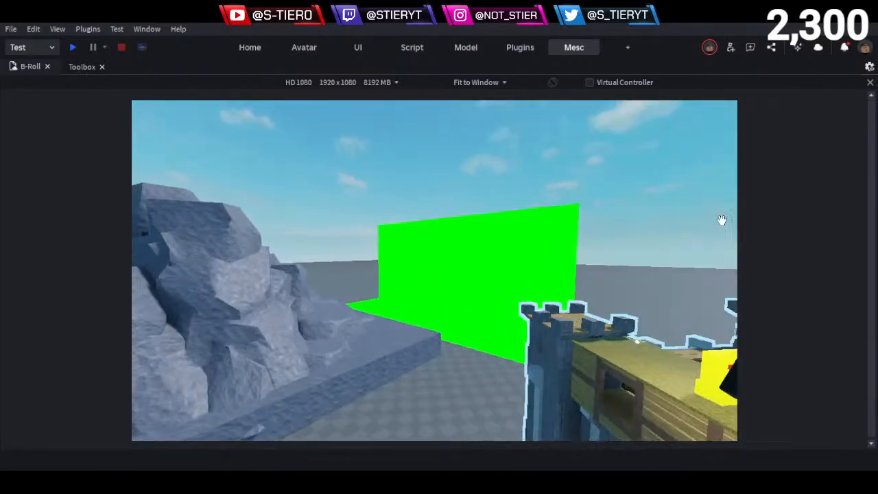
Close the device emulator so the 3D view fills the window
left_click(870, 81)
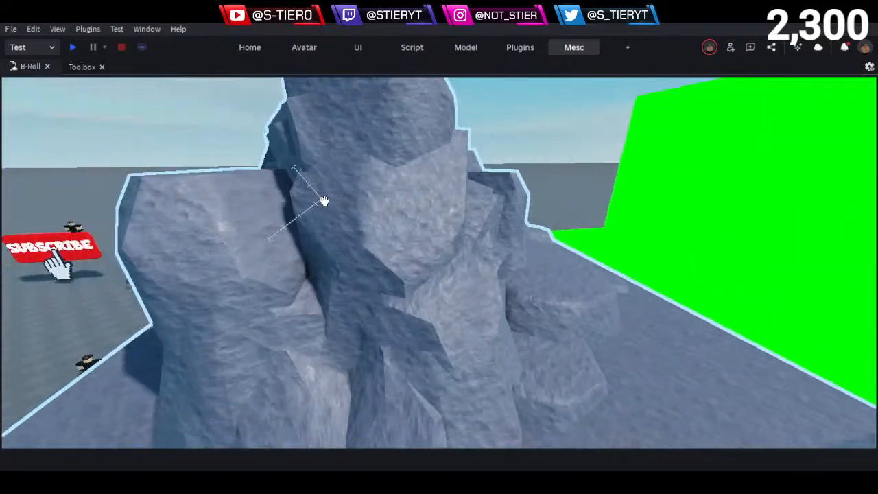
Examine the mountain, the question-mark tower and the castle from several sides
right_click_drag(325, 200, 325, 201)
right_click_drag(468, 248, 507, 255)
key("s")
key("d")
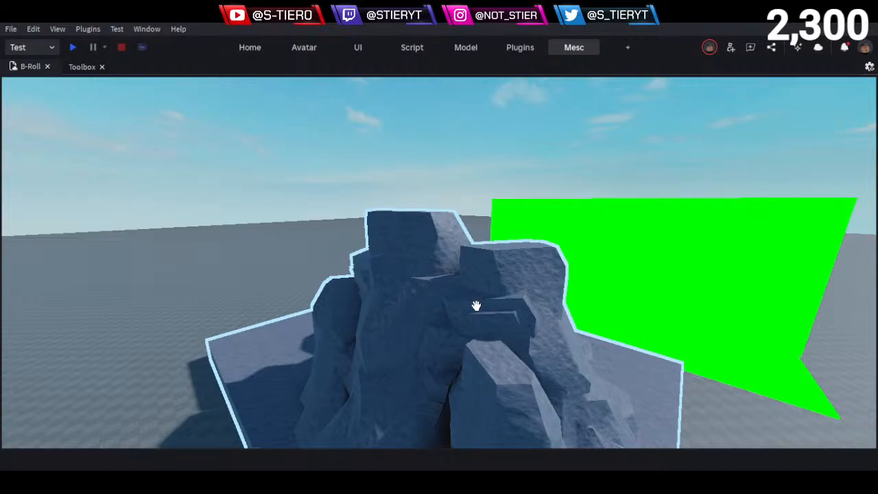
key("s")
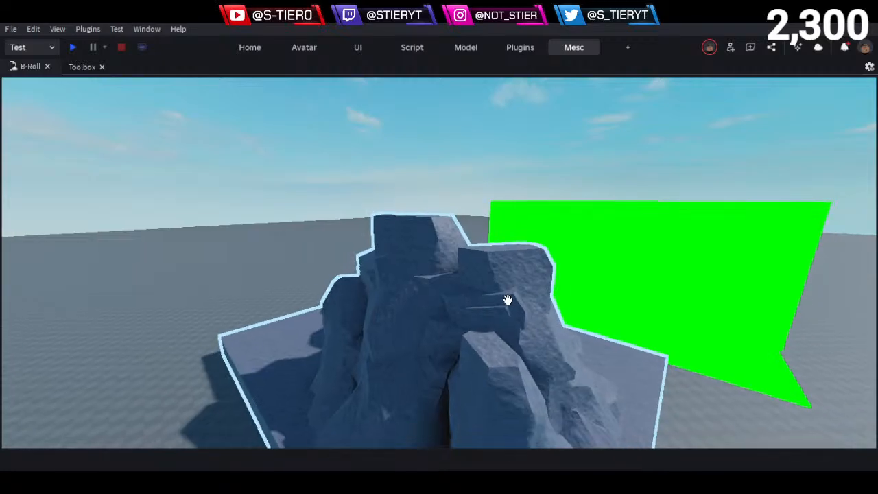
right_click_drag(507, 300, 466, 277)
key("w")
key("w")
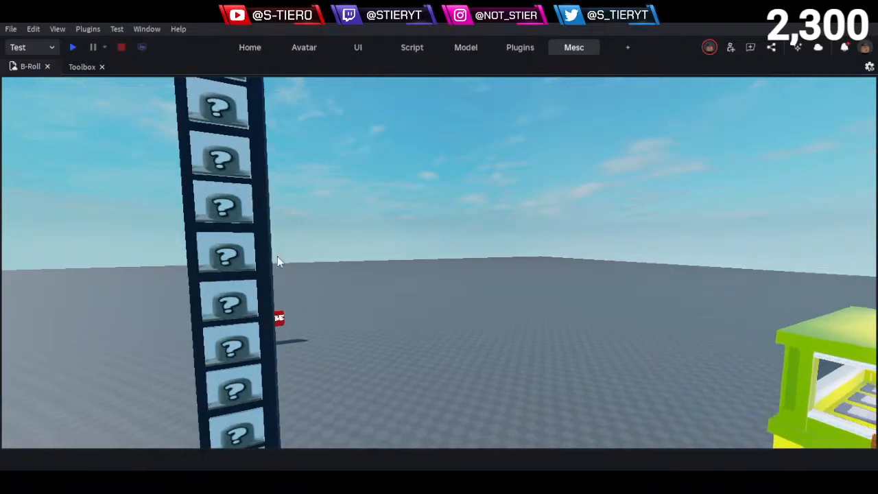
key("a")
key("s")
right_click_drag(319, 280, 319, 281)
key("s")
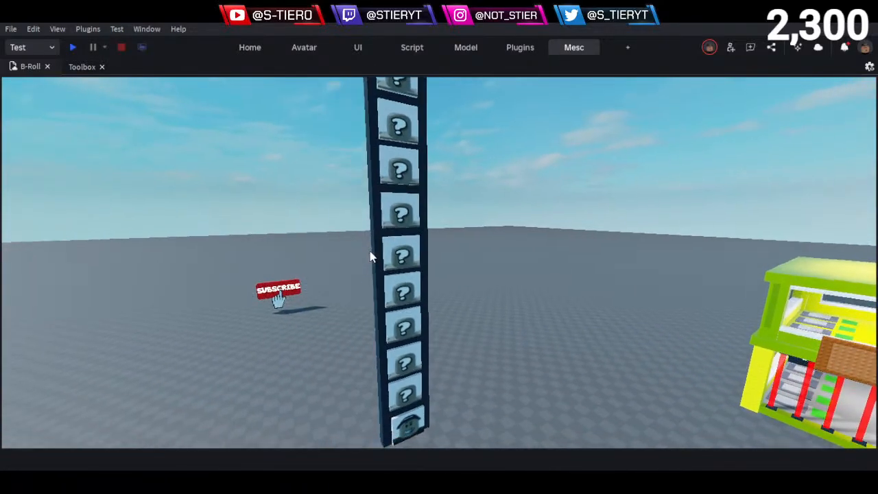
right_click_drag(422, 249, 422, 249)
key("w")
right_click_drag(366, 244, 366, 245)
key("a")
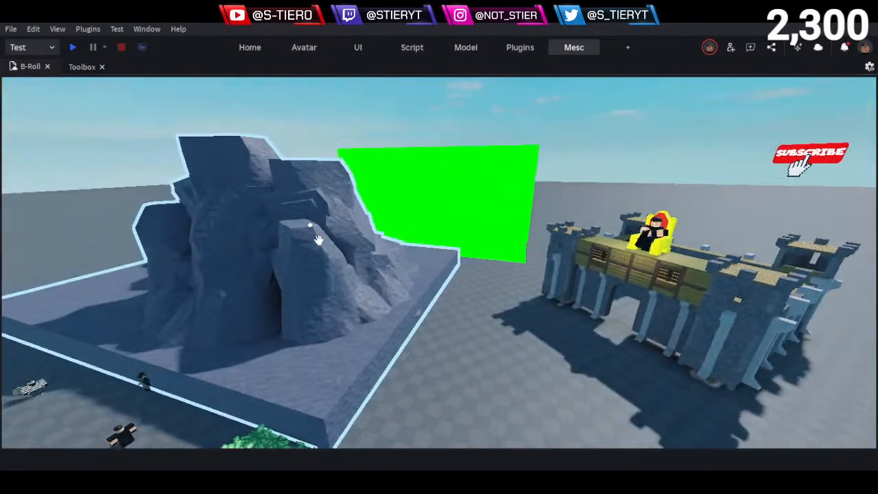
key("s")
right_click_drag(366, 215, 366, 215)
scroll(366, 214, "up", 3)
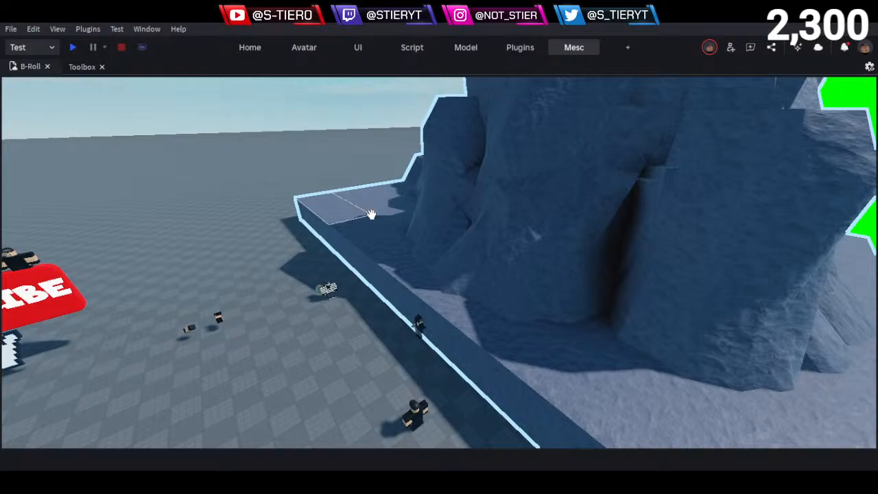
scroll(370, 214, "down", 5)
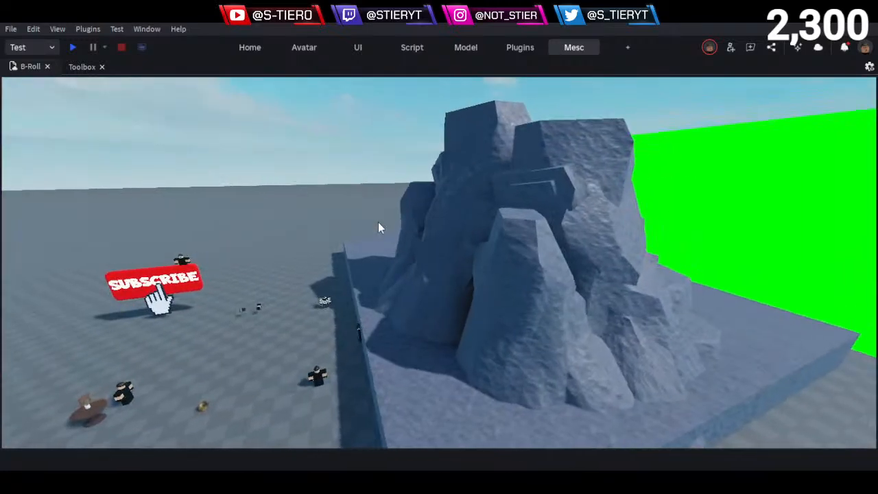
left_click(513, 268)
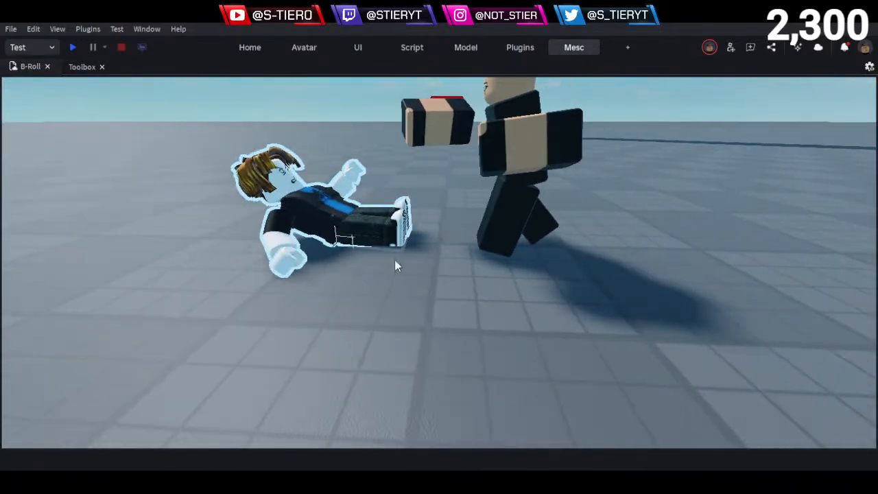
Examine the set pieces from below the baseplate, including the face boards and the two houses
left_click_drag(289, 195, 591, 362)
left_click_drag(286, 196, 524, 328)
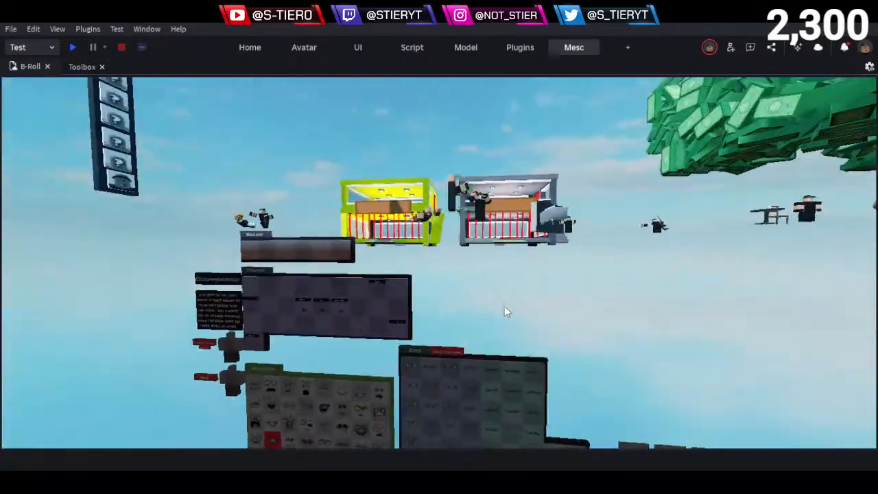
key("w")
right_click_drag(504, 306, 458, 290)
key("s")
key("w")
key("e")
key("w")
key("w")
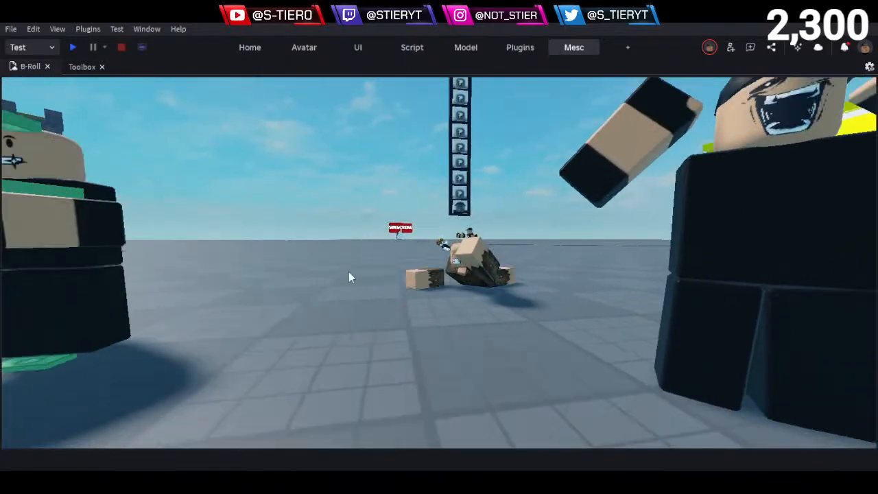
Examine the posed characters at close range: the money holder, the screaming figure, the injured crawler and the sofa nearby
key("a")
key("s")
key("d")
key("d")
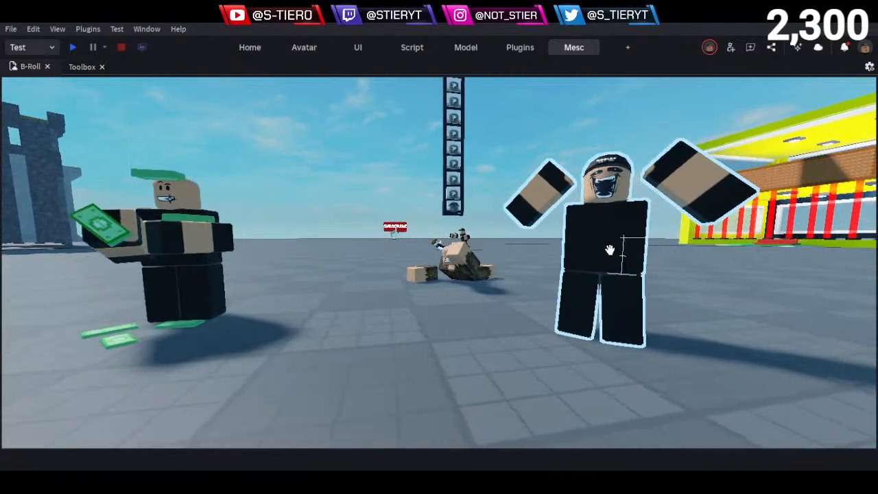
key("w")
right_click_drag(457, 269, 468, 278)
key("a")
key("e")
key("a")
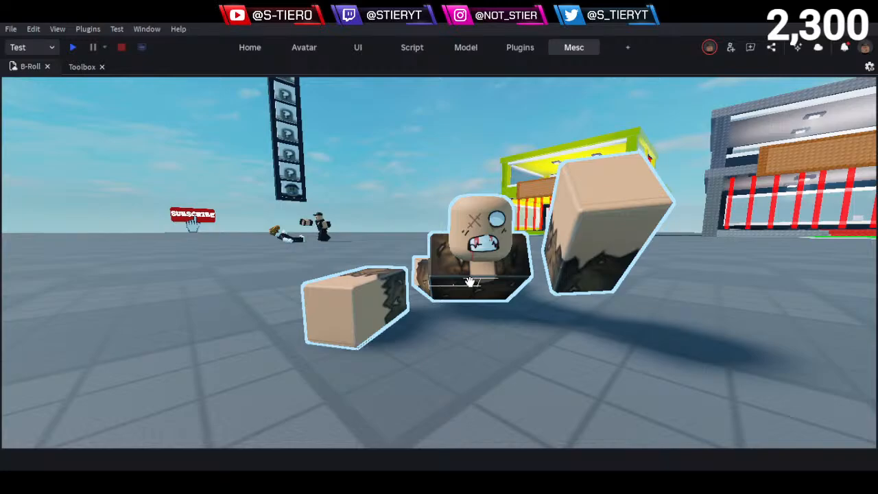
key("s")
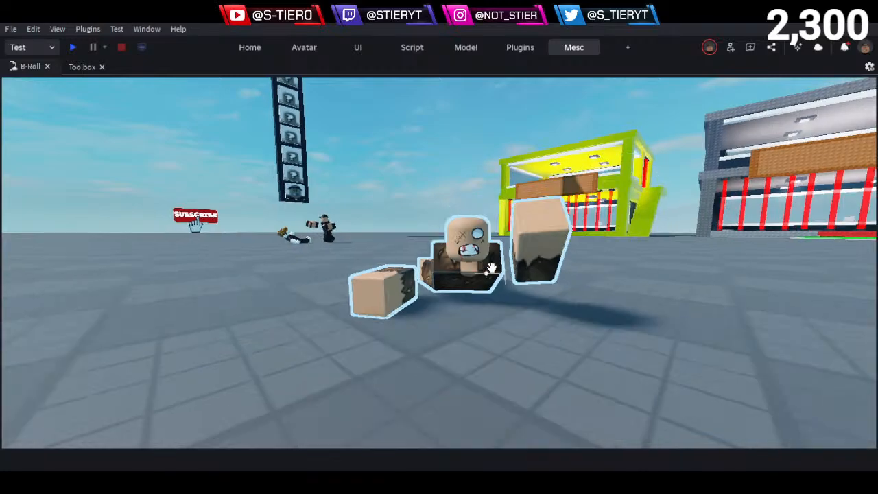
key("d")
key("s")
right_click_drag(387, 259, 387, 259)
key("d")
key("w")
key("d")
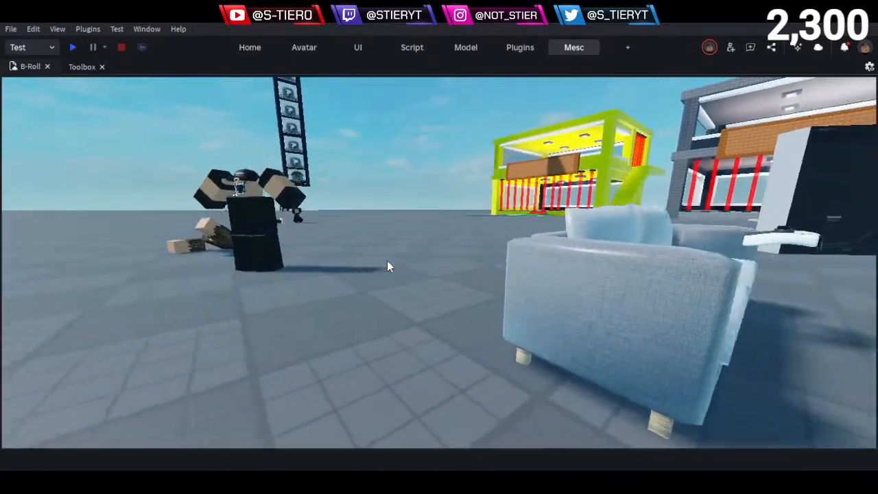
key("e")
right_click_drag(530, 312, 528, 315)
key("w")
key("a")
key("a")
key("w")
key("s")
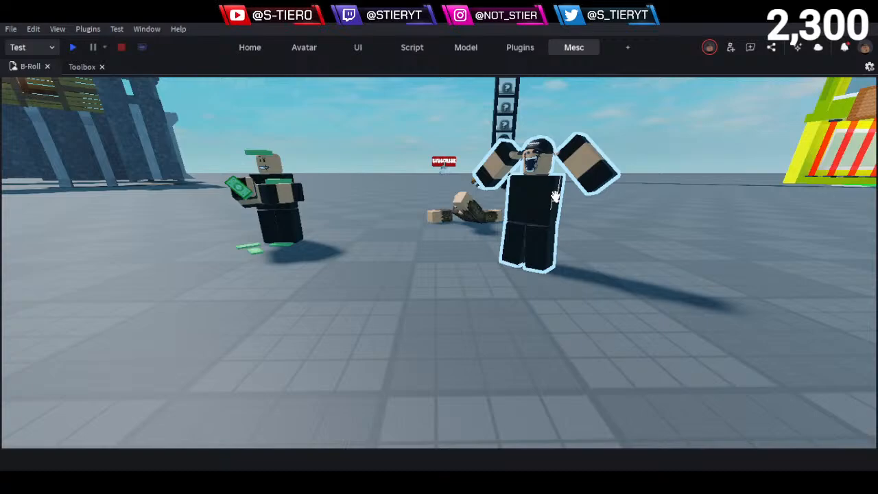
Delete the pair of characters made up of the fallen blond figure and its black-clad attacker
key("w")
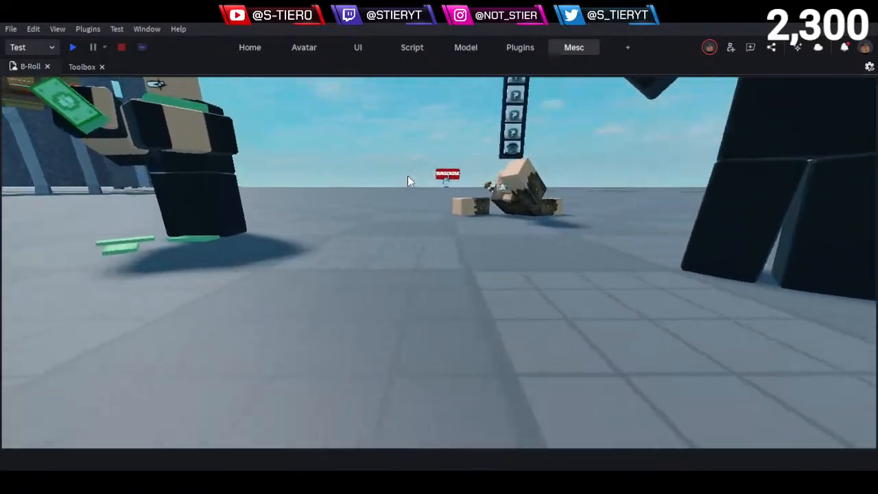
key("a")
key("e")
right_click_drag(330, 199, 355, 206)
key("w")
key("a")
right_click_drag(239, 196, 192, 190)
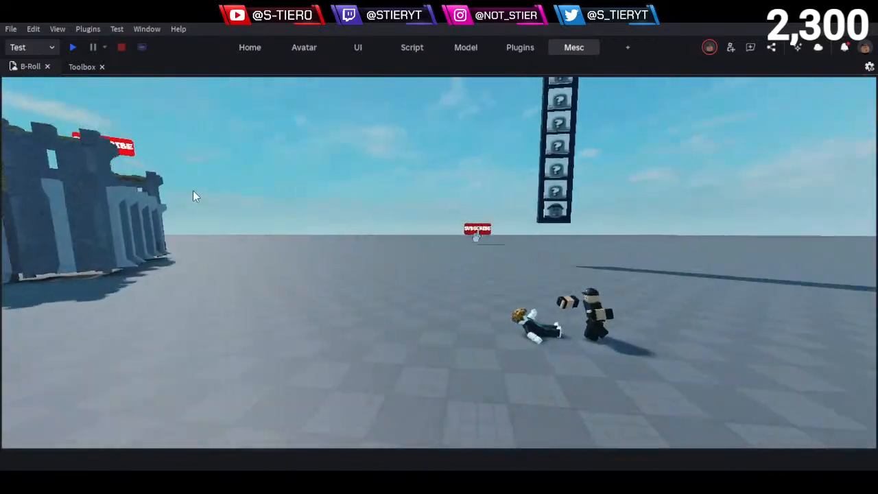
key("w")
right_click_drag(372, 210, 379, 213)
left_click_drag(341, 205, 532, 341)
key("Delete")
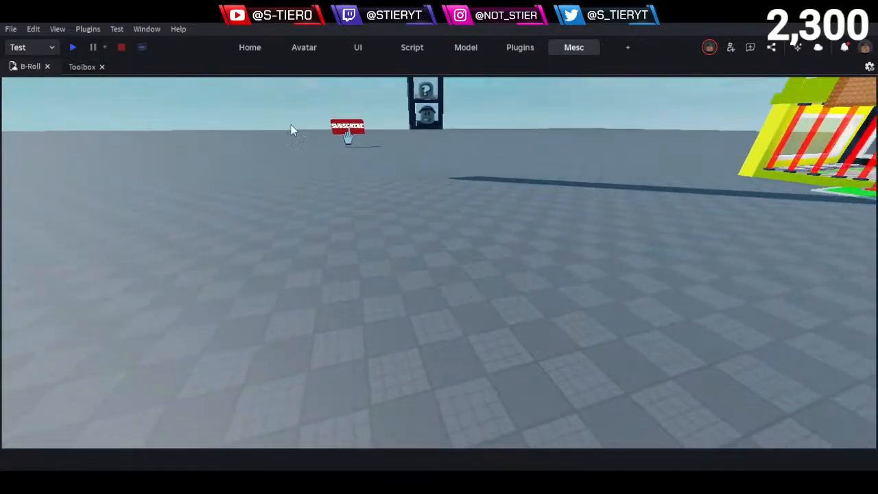
Examine the large red Subscribe sign with the pixel hand from the front
right_click_drag(448, 187, 446, 187)
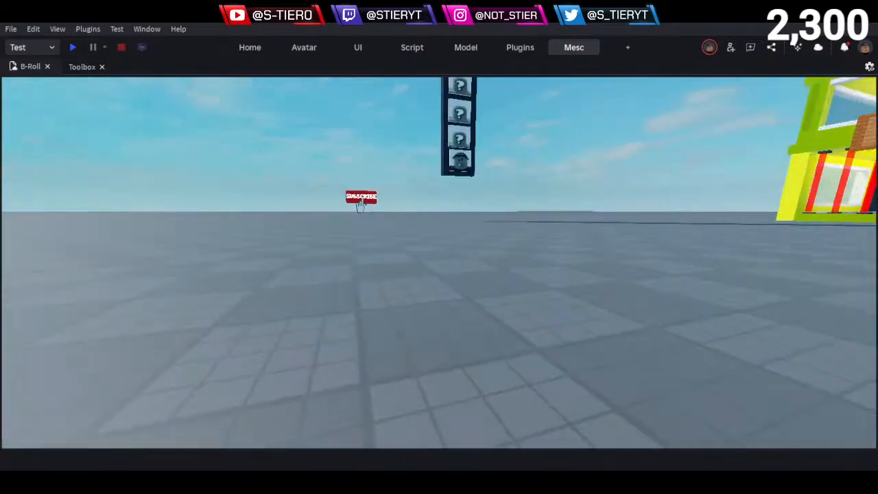
key("w")
right_click_drag(434, 247, 433, 246)
key("w")
key("s")
key("d")
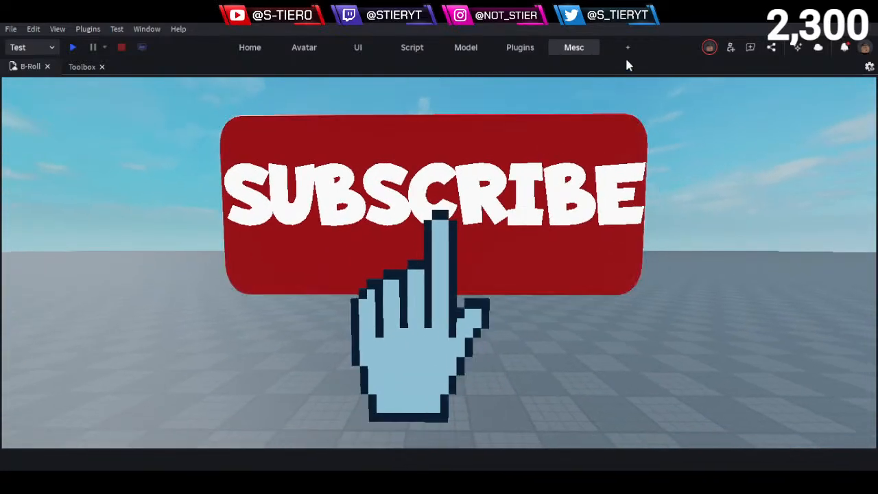
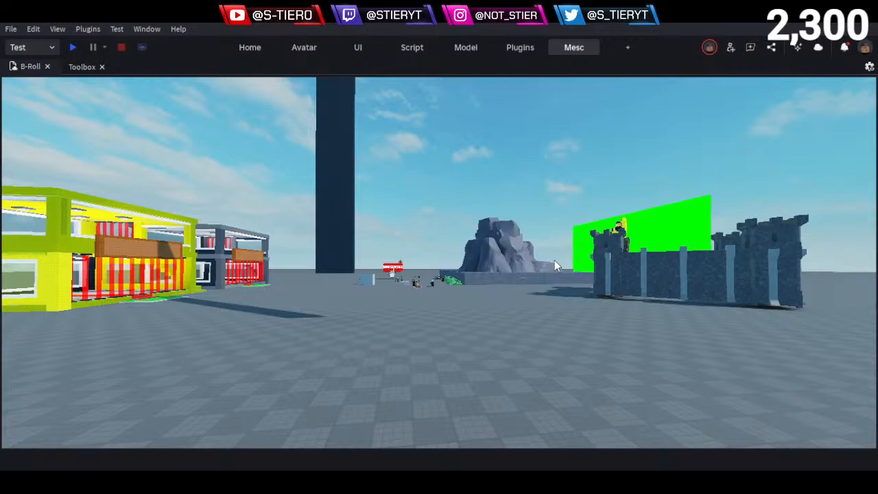
Raise the face board collection from beneath the baseplate to above the ground
key("w")
right_click_drag(400, 304, 347, 279)
key("w")
key("e")
key("s")
key("q")
key("q")
left_click_drag(394, 288, 198, 315)
key("e")
key("s")
key("s")
key("e")
right_click_drag(326, 282, 326, 282)
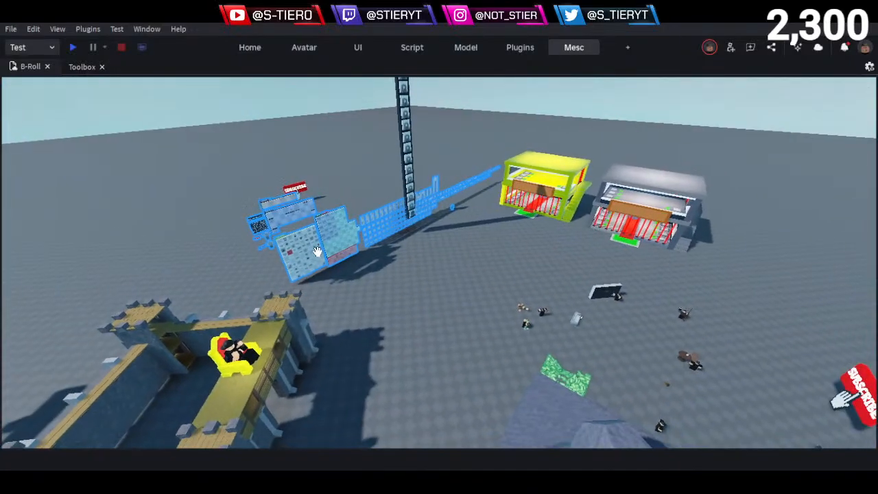
Move the face board collection to open ground near the houses and check it from the front
left_click_drag(319, 252, 320, 250)
right_click_drag(319, 252, 319, 251)
left_click_drag(320, 250, 456, 199)
left_click(523, 219)
key("w")
right_click_drag(523, 219, 519, 226)
key("s")
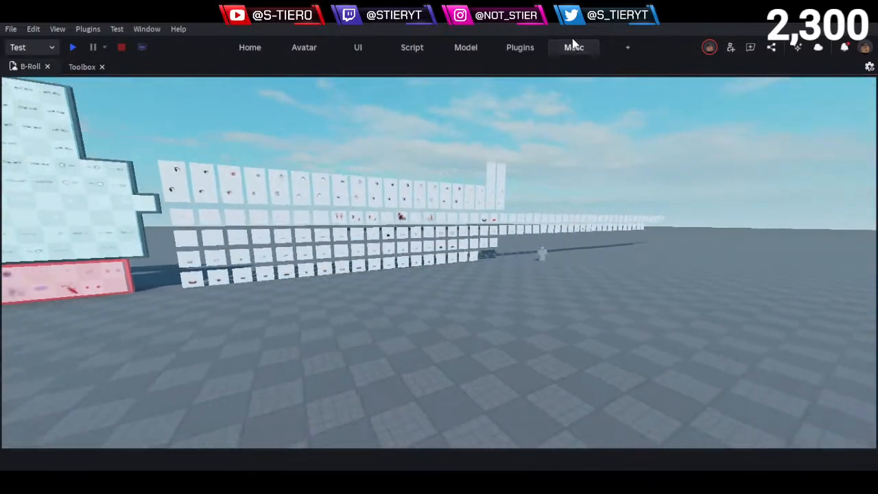
Show the Explorer and Properties beside the 3D view
left_click(530, 52)
right_click_drag(371, 138, 371, 138)
key("s")
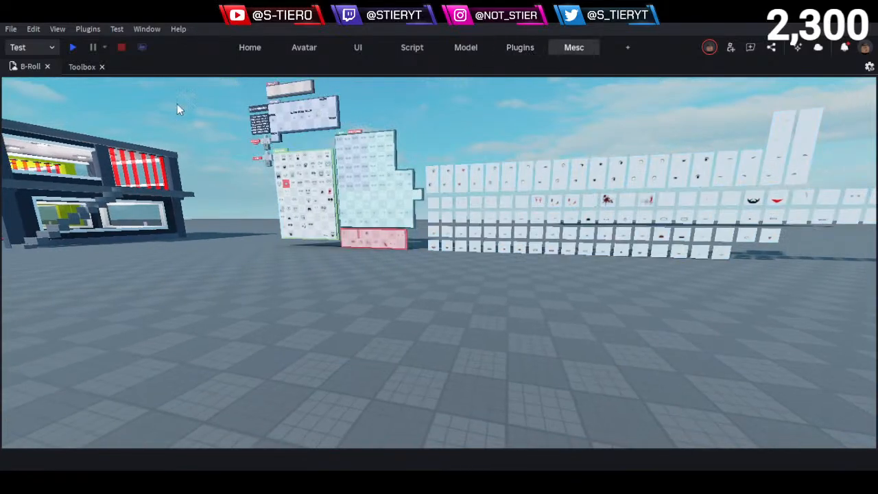
left_click(207, 77)
left_click(142, 80)
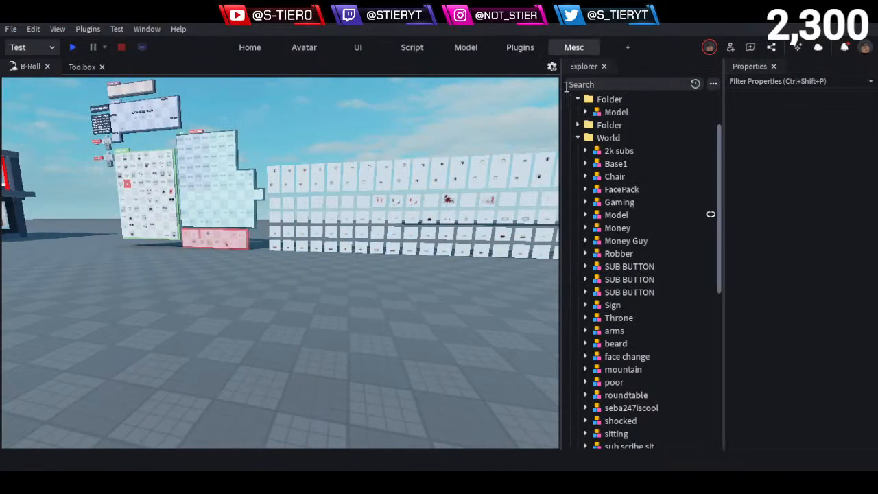
left_click(600, 137)
left_click(446, 288)
Insert the entered account's avatar as an R6 character with Character Inserter and place it in front of the face boards
left_click(520, 46)
left_click(182, 77)
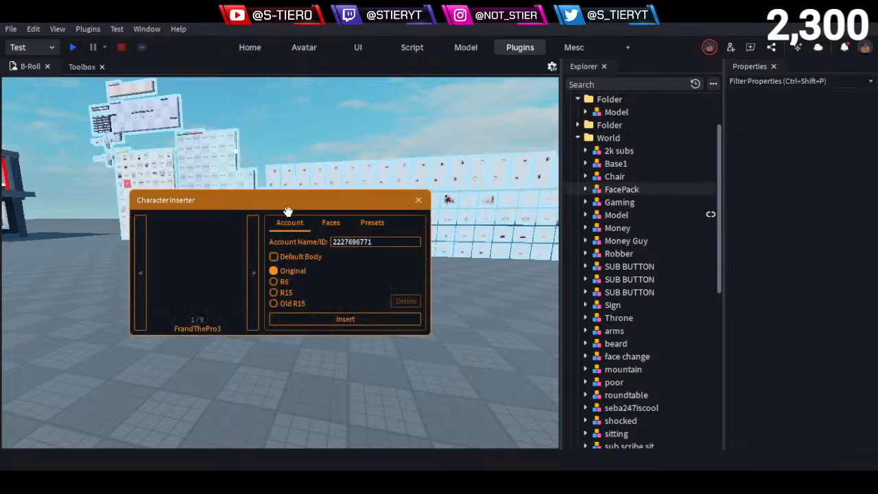
left_click(304, 318)
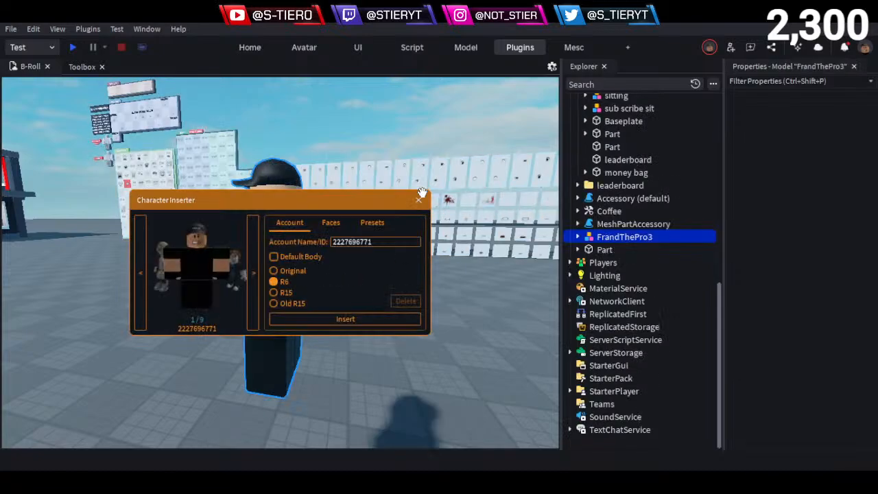
key("r")
left_click_drag(288, 324, 270, 278)
key("w")
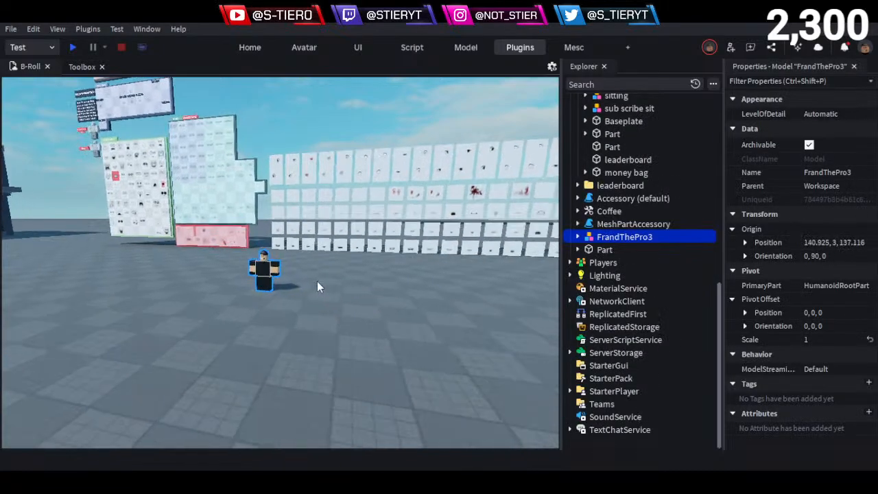
Duplicate the R6 character along one axis into a row of six, spaced about 4.5 studs apart
key("ctrl+d")
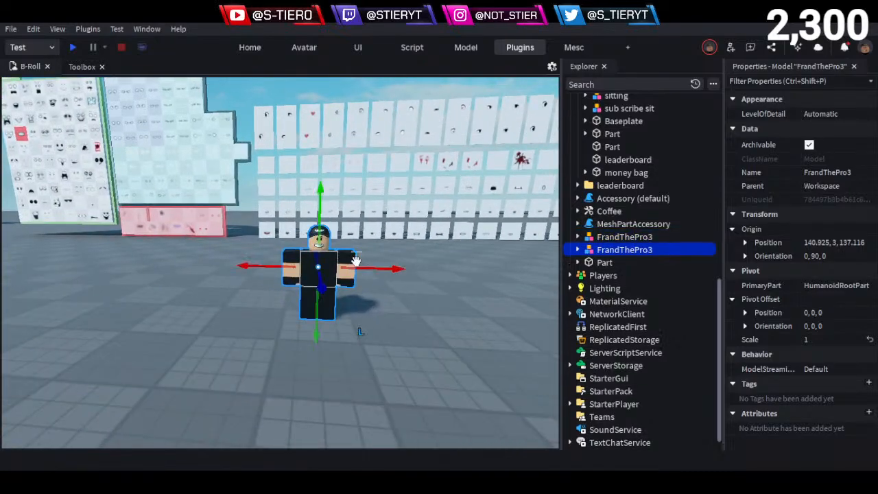
key("ctrl+z")
right_click_drag(366, 268, 368, 273)
key("d")
left_click_drag(367, 268, 322, 271)
key("ctrl+d")
key("d")
key("ctrl+d")
key("d")
key("ctrl+d")
key("d")
key("ctrl+d")
key("d")
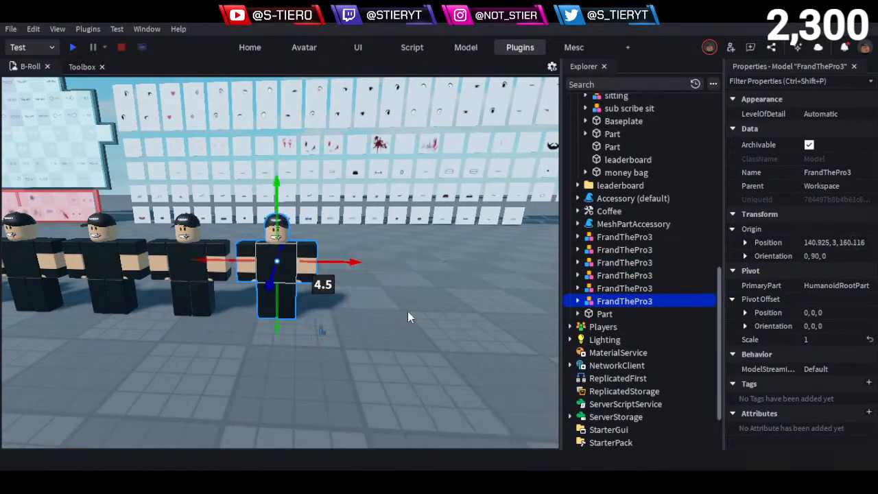
left_click(408, 314)
key("s")
key("a")
left_click(615, 240)
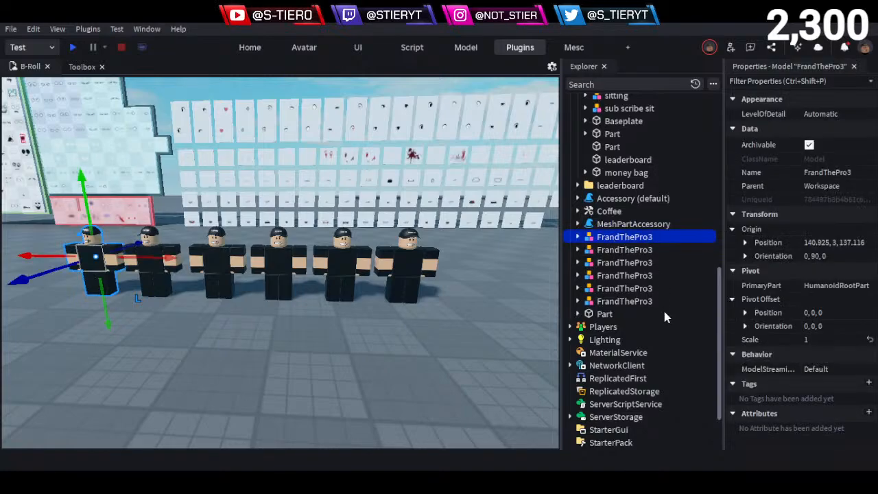
key("ctrl+z")
left_click(541, 265)
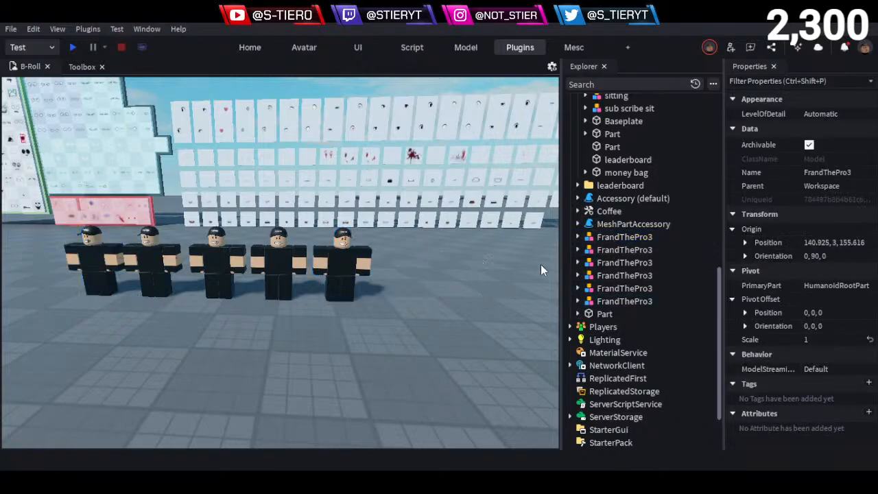
key("ctrl+y")
Rename the first and second R6 characters in the row as 1 and 2
left_click(611, 237)
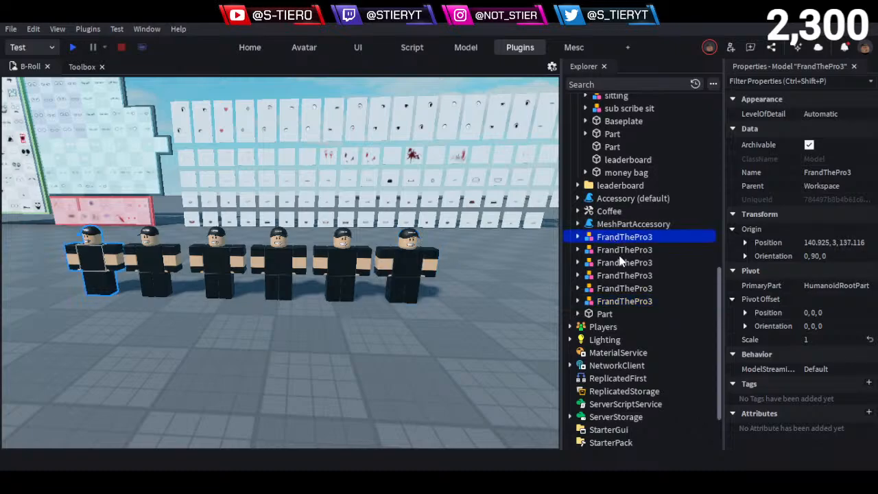
key("F2")
type("1")
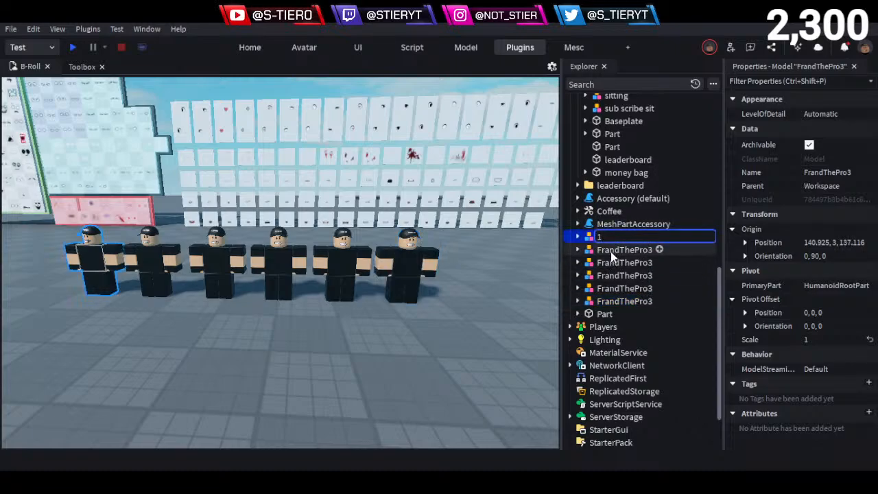
left_click(611, 253)
key("F2")
type("2")
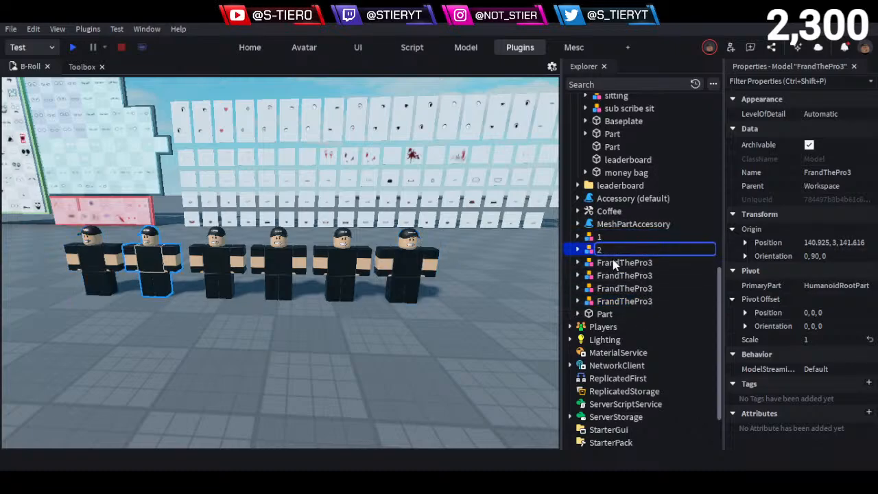
Rename the third and fourth R6 characters in the row as 3 and 4
left_click(609, 263)
key("F2")
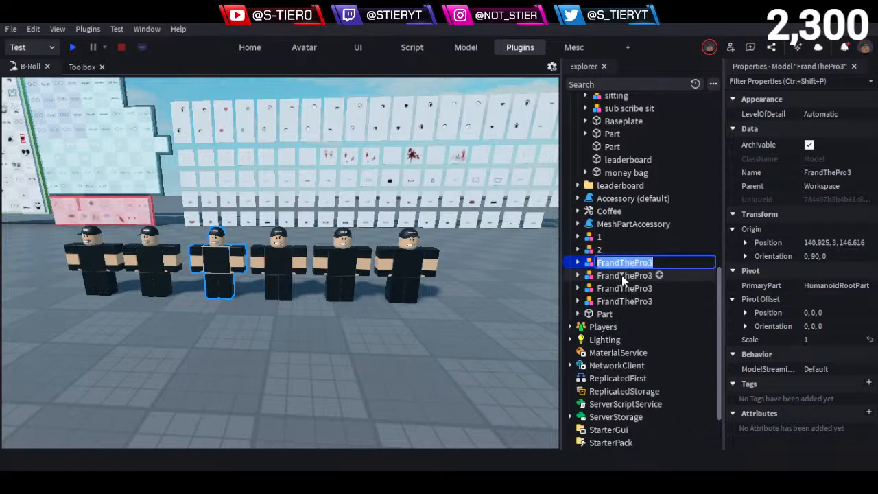
left_click(623, 277)
key("F2")
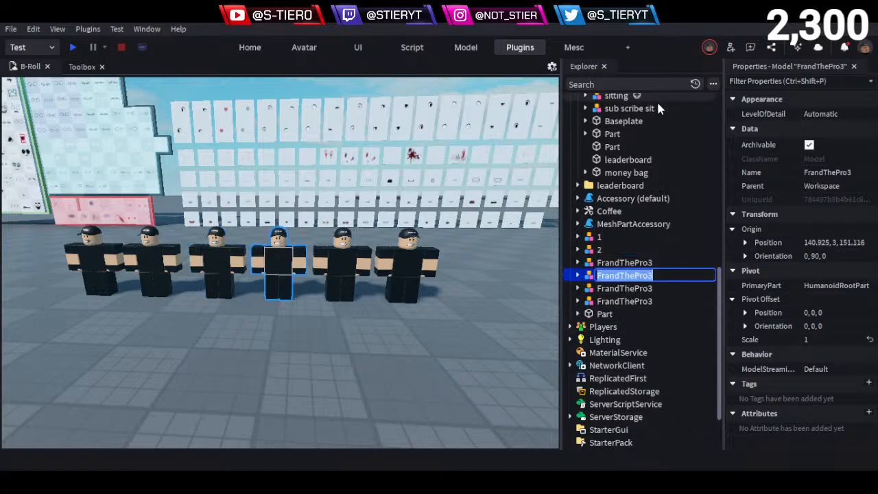
type("4")
left_click(613, 264)
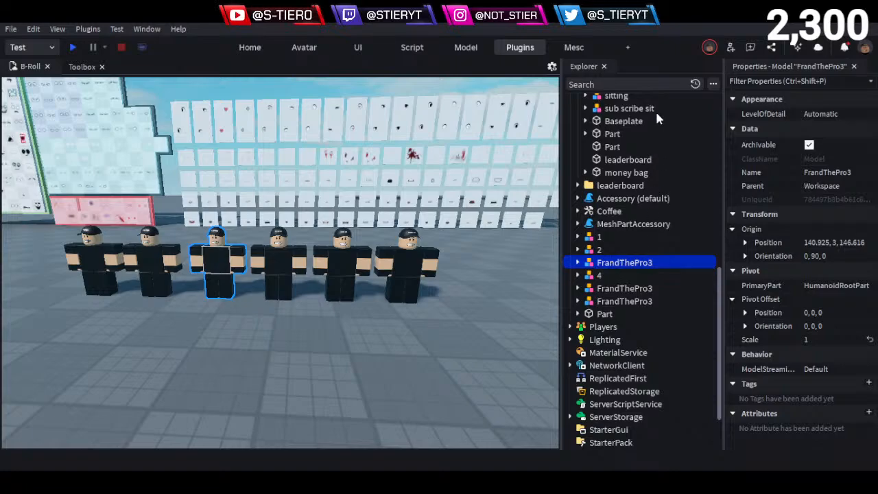
key("F2")
type("3")
Rename the fifth and sixth R6 characters in the row as 5 and 6
left_click(612, 288)
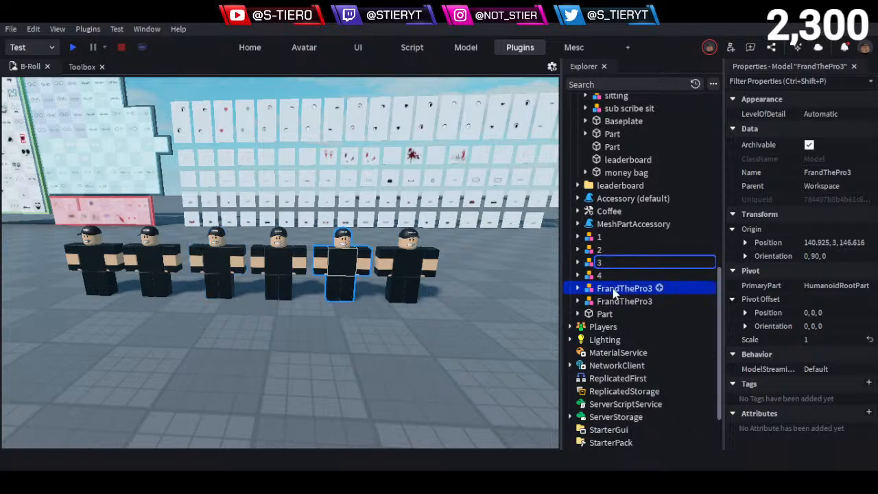
key("F2")
type("5")
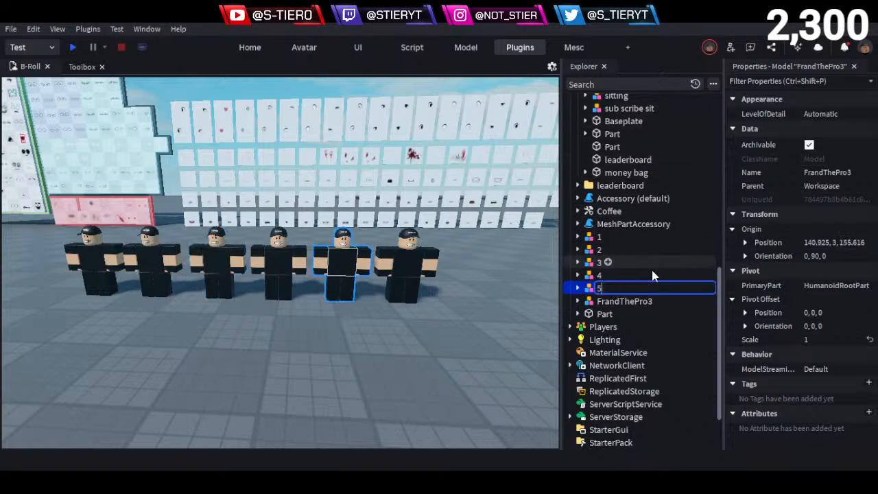
left_click(619, 305)
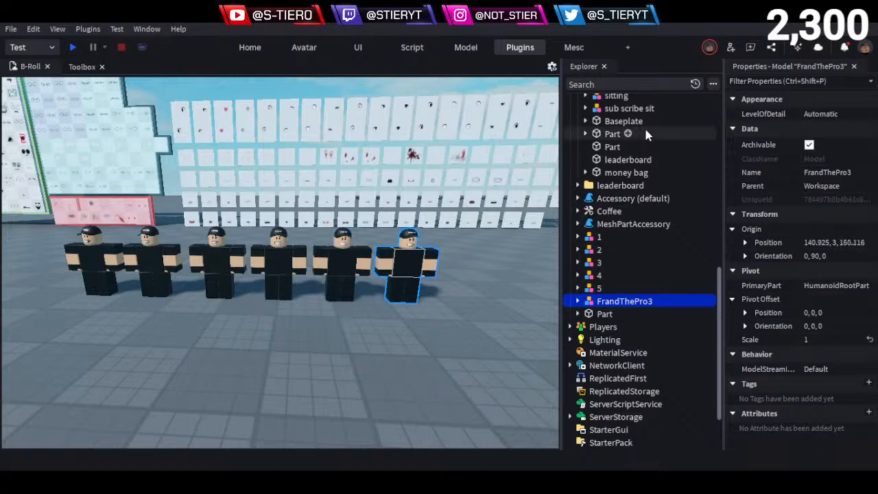
key("F2")
type("6")
left_click(393, 309)
scroll(420, 293, "down", 3)
scroll(420, 293, "up", 3)
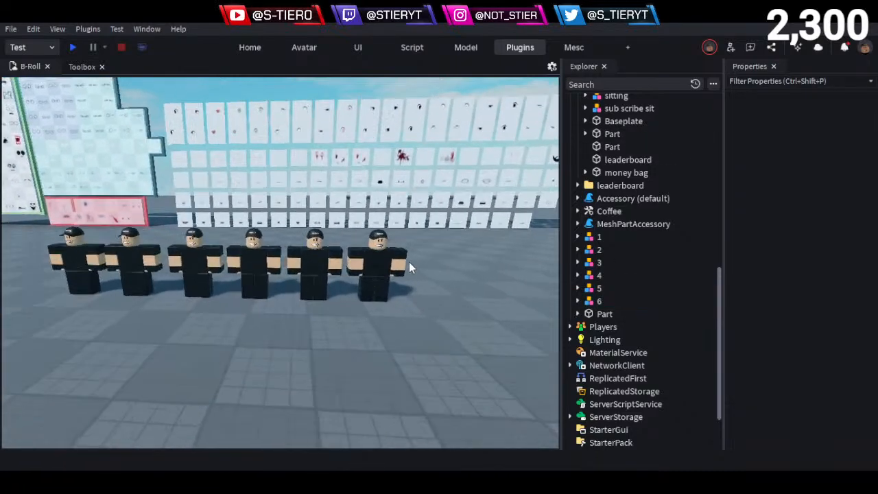
Group the six numbered characters into a new folder and name it Face Anim Chars
left_click(638, 237)
left_click(625, 301, "shift")
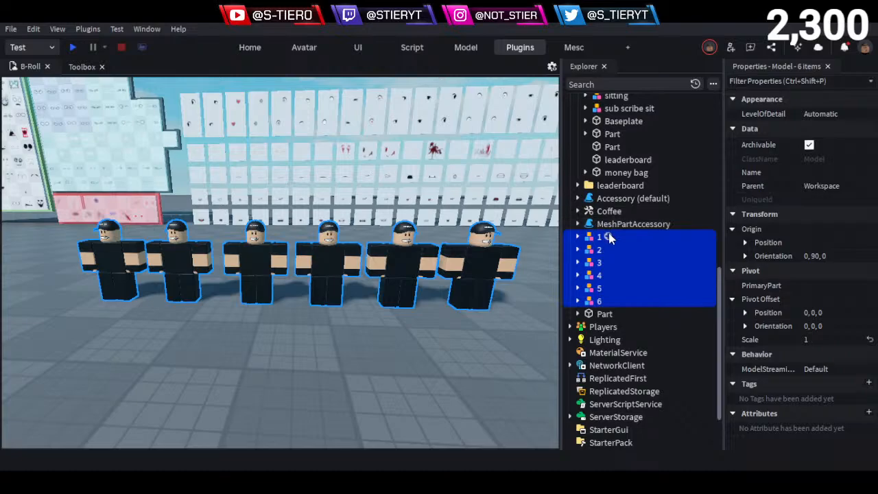
key("ctrl+alt+g")
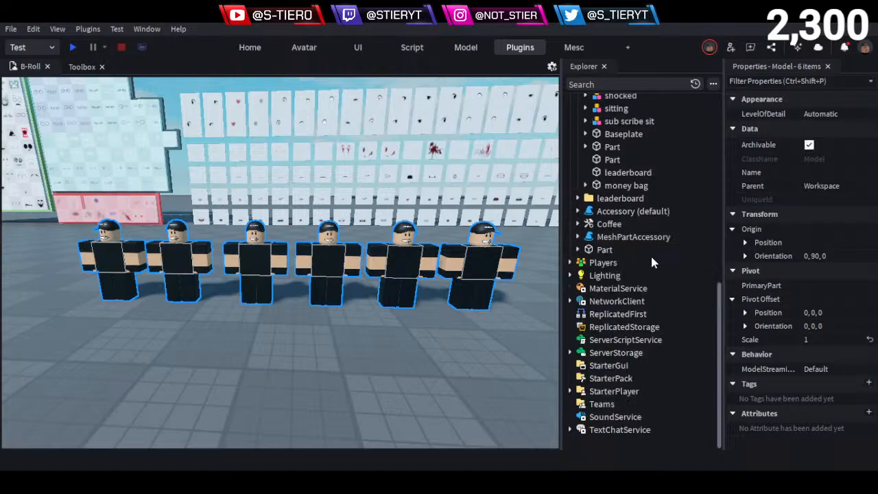
key("F2")
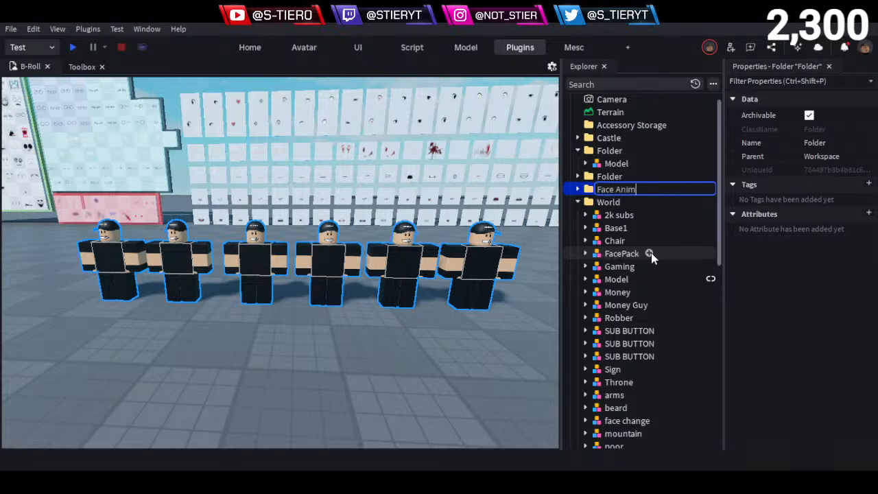
key("Return")
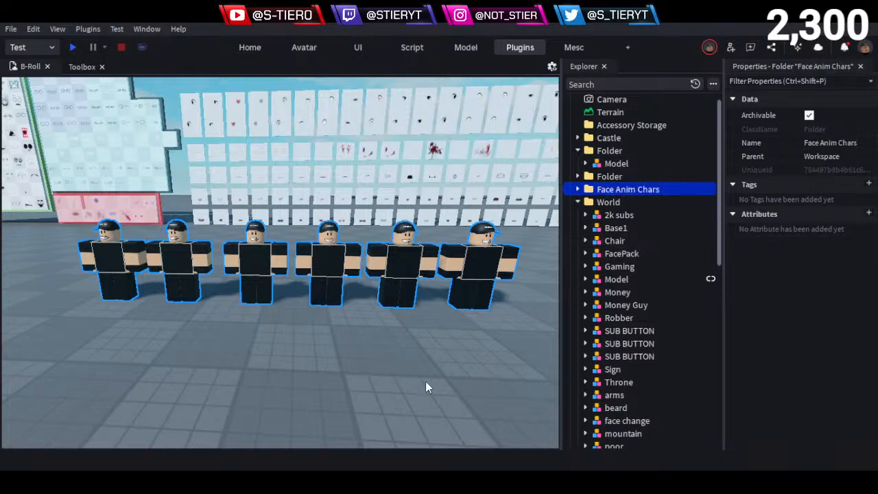
left_click(401, 319)
key("a")
key("s")
key("w")
right_click_drag(398, 317, 402, 314)
key("e")
key("a")
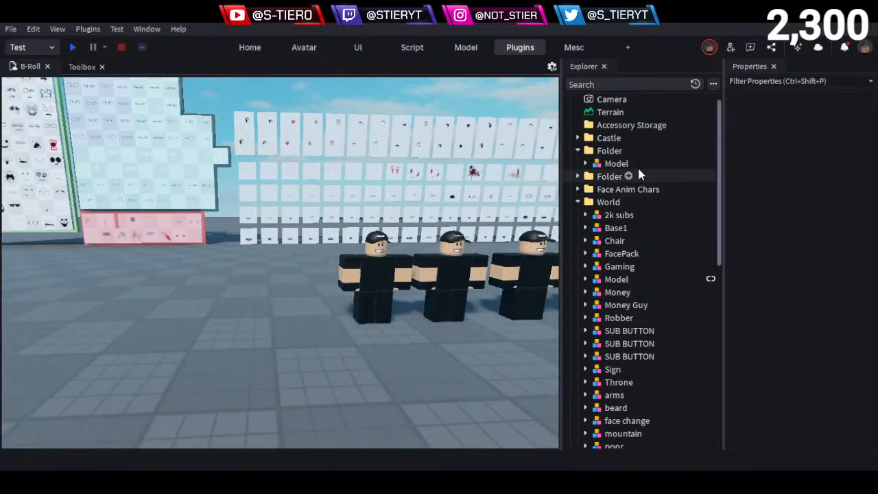
Collapse the World folder in the Workspace hierarchy
left_click(580, 201)
scroll(625, 206, "up", 1)
scroll(624, 207, "down", 2)
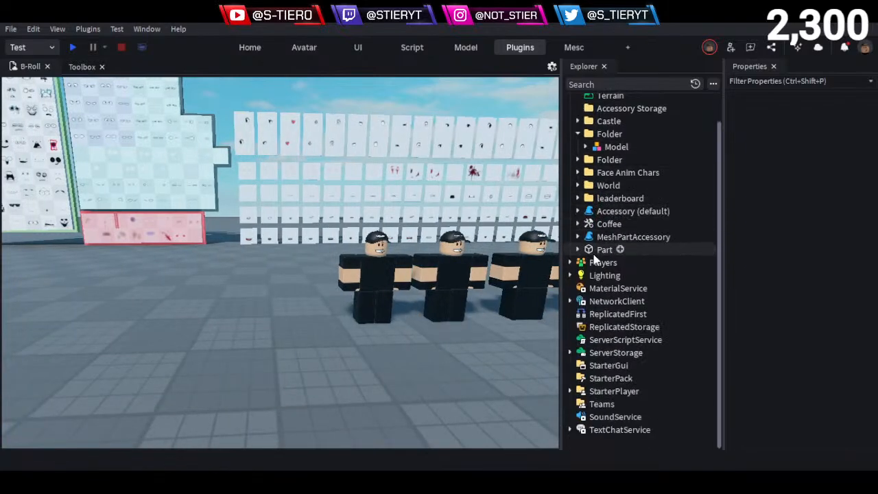
scroll(594, 260, "up", 2)
left_click(471, 348)
key("s")
key("d")
Search the Creator Store models for "fx3 tools"
left_click(82, 66)
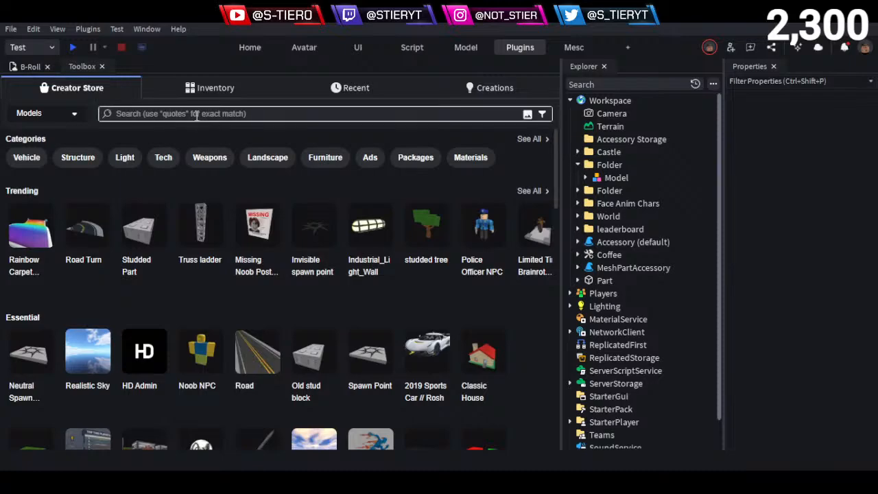
left_click(197, 114)
type("f")
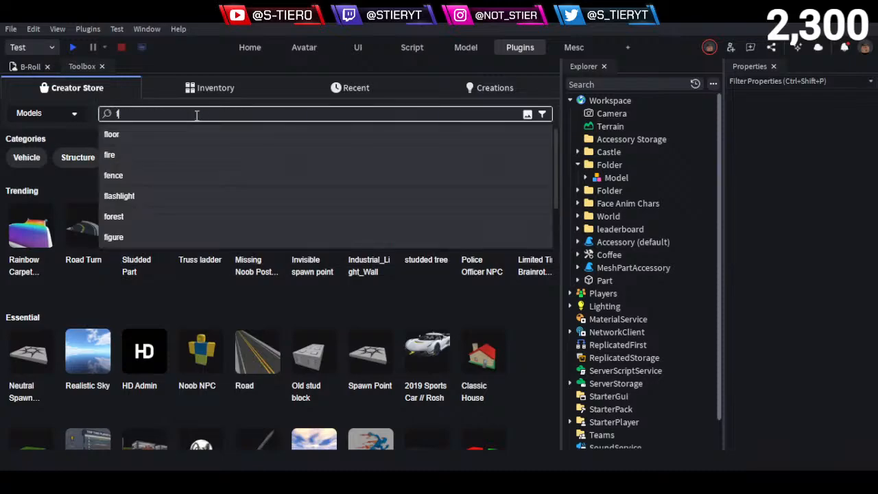
type("x3")
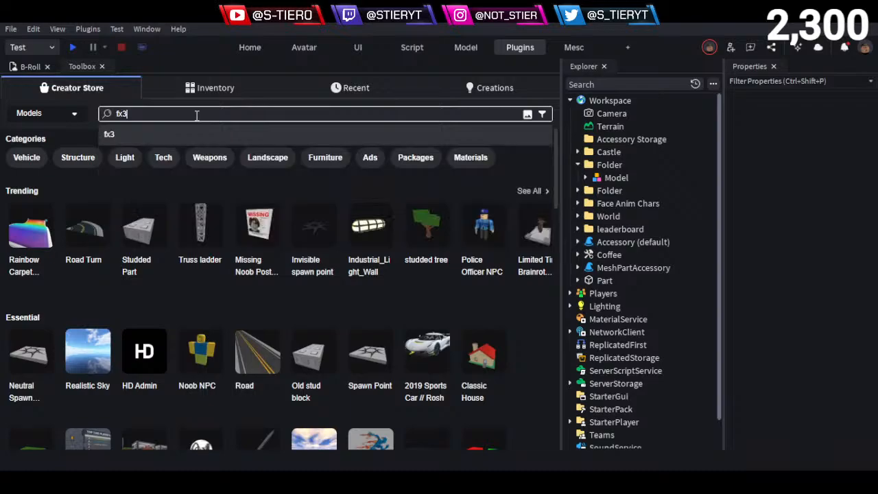
key("Return")
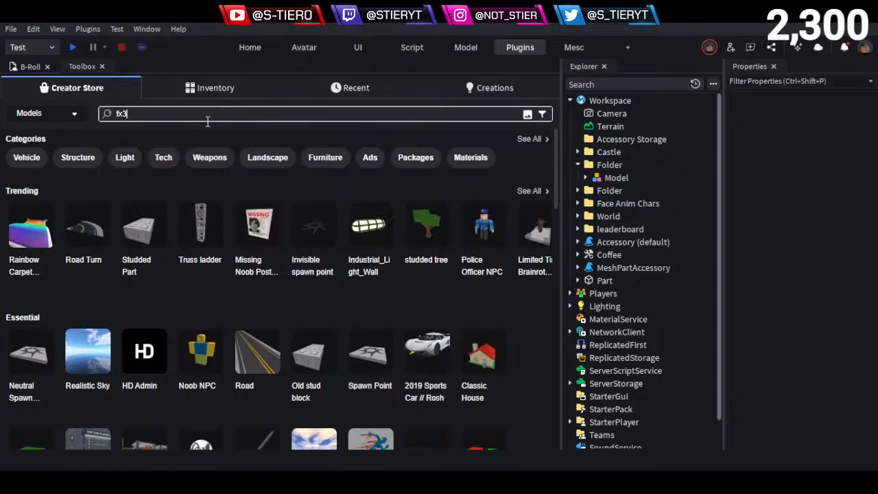
left_click(169, 115)
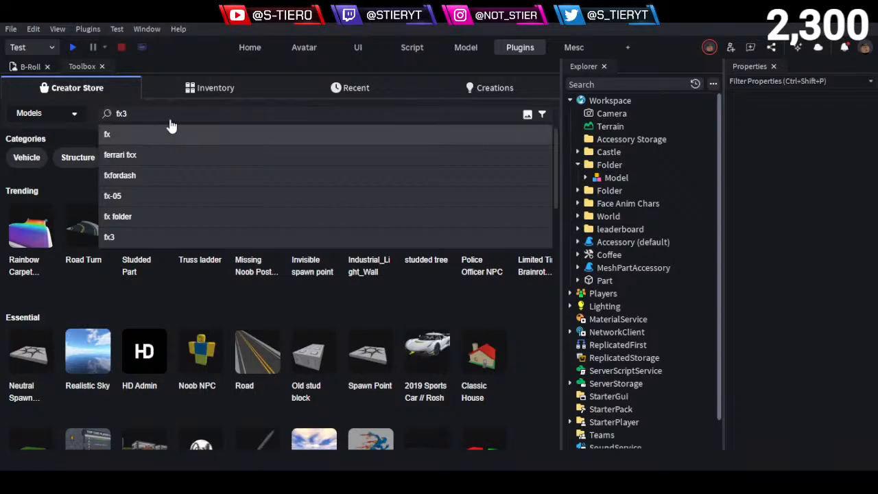
type("tool")
key("Return")
key("BackSpace")
key("BackSpace")
key("BackSpace")
key("BackSpace")
key("BackSpace")
key("BackSpace")
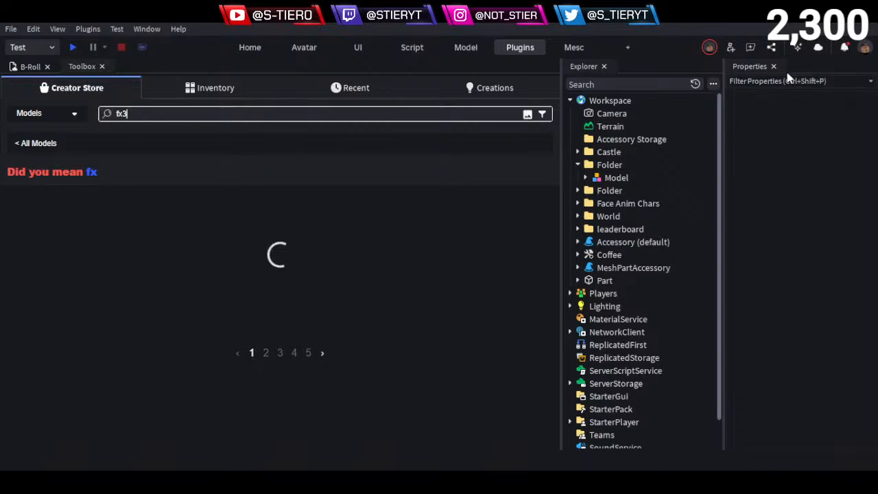
type("tools")
key("Return")
Insert the Building Tools xd model, check it beside the characters, and delete it from the world
mouse_move(16, 236)
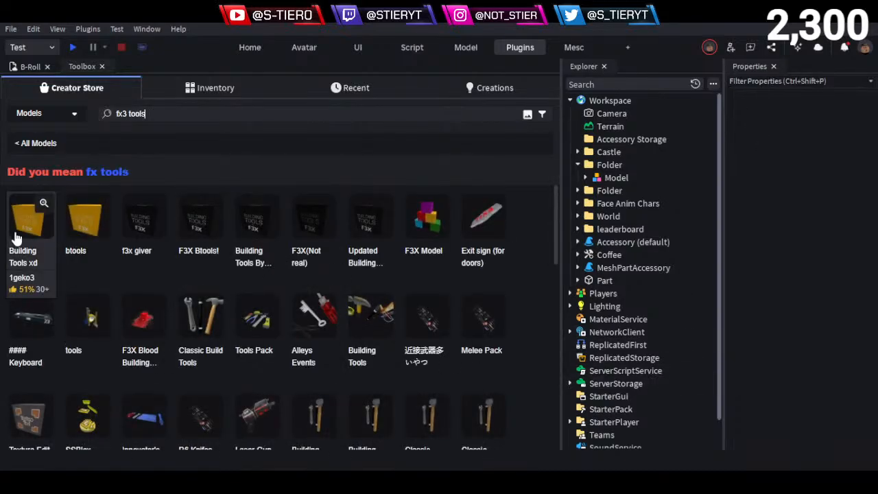
left_click(183, 257)
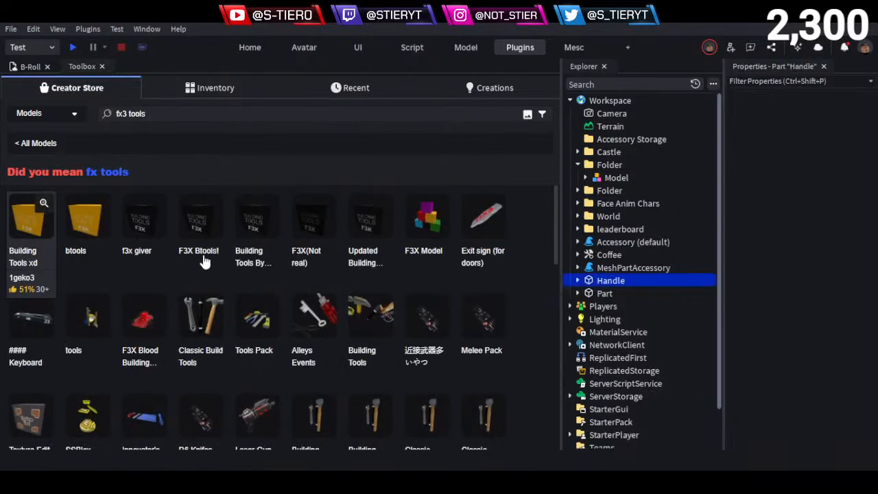
left_click(29, 67)
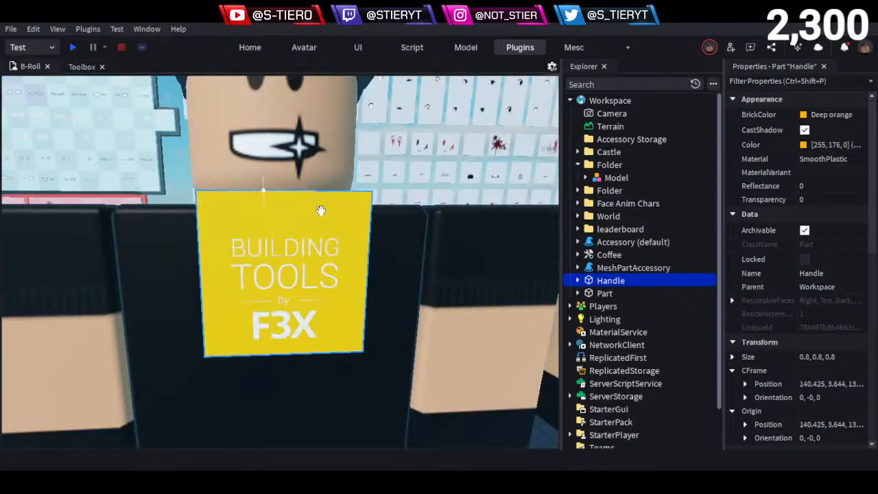
right_click_drag(377, 232, 405, 247)
left_click_drag(311, 259, 348, 270)
scroll(343, 268, "down", 5)
right_click_drag(348, 270, 357, 274)
left_click_drag(348, 269, 370, 317)
key("Delete")
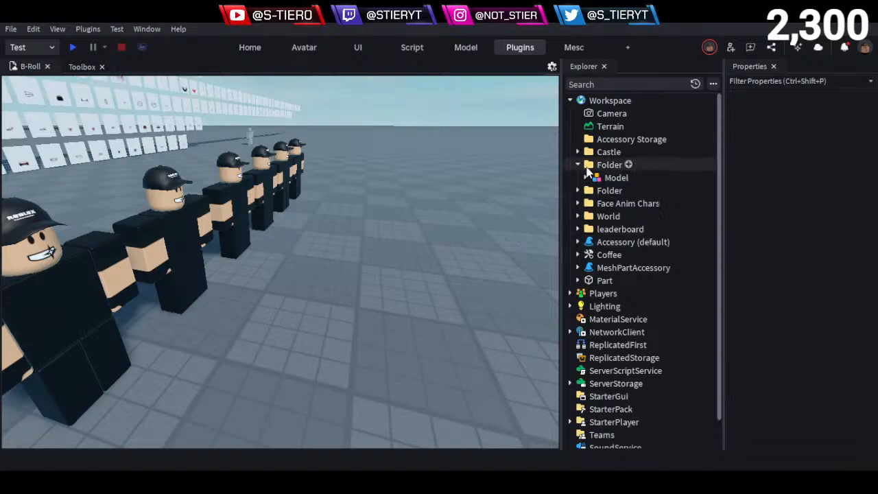
Locate the first Folder in Workspace by focusing the 3D view on it, and collapse it
left_click(602, 166)
key("f")
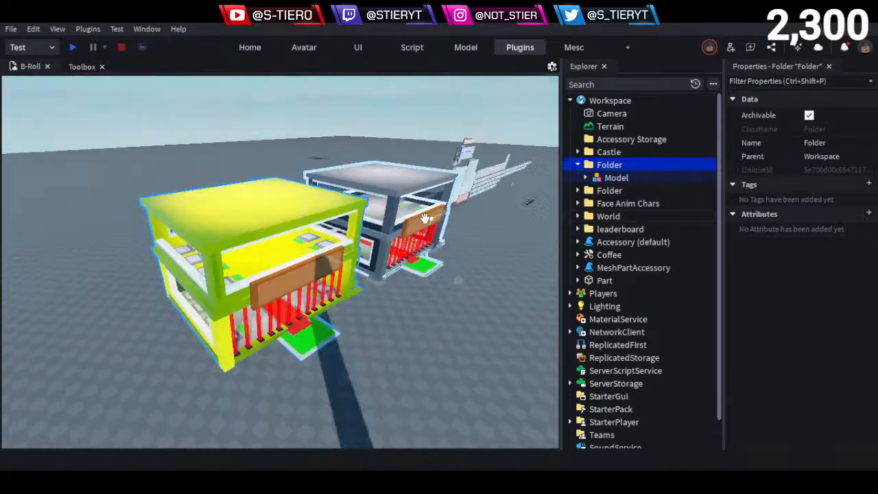
left_click(578, 164)
left_click(468, 358)
right_click_drag(468, 358, 464, 341)
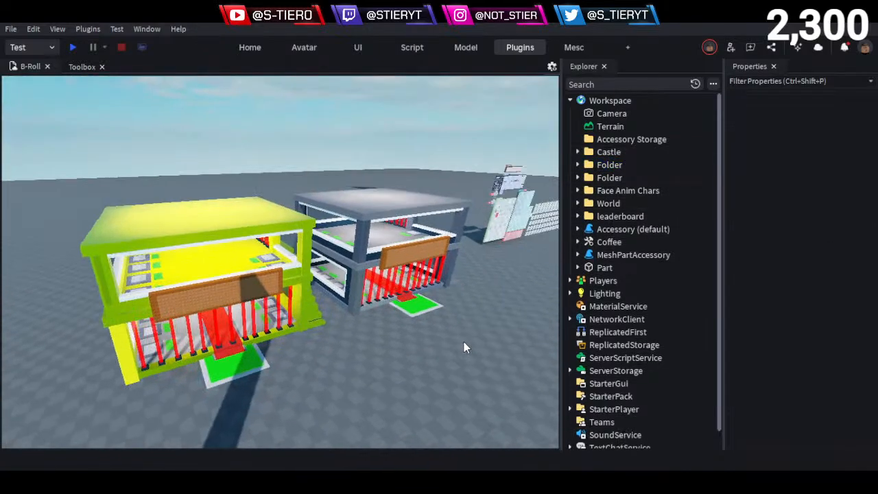
Examine the yellow-green house from outside and the interior of the dark house next to it
right_click_drag(370, 282, 362, 278)
key("w")
key("w")
key("s")
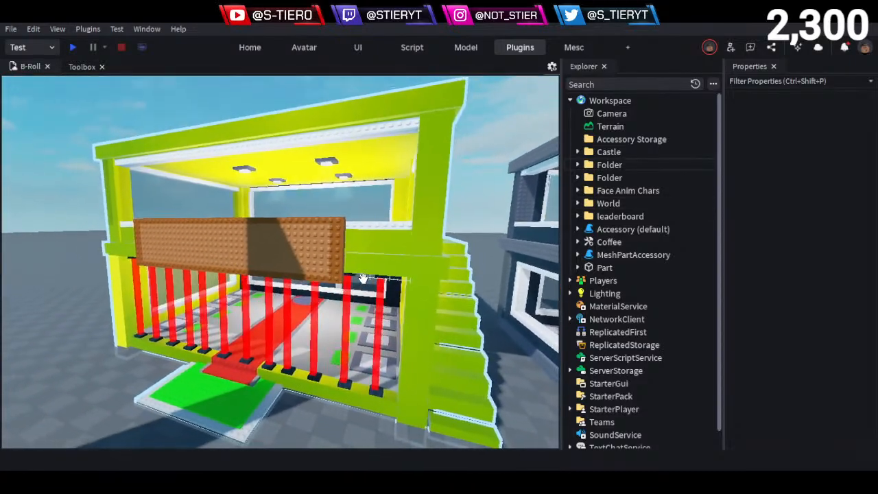
key("q")
key("w")
right_click_drag(354, 245, 321, 230)
key("w")
key("a")
key("s")
key("e")
key("s")
key("w")
key("a")
key("s")
key("w")
key("a")
key("d")
key("d")
key("w")
key("s")
key("w")
key("a")
key("w")
right_click_drag(277, 203, 292, 227)
key("a")
key("w")
key("w")
key("s")
key("d")
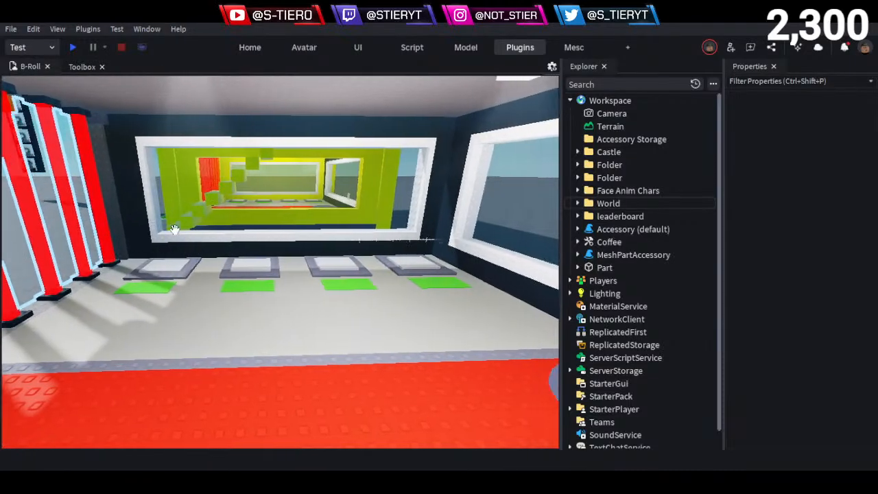
right_click_drag(269, 234, 260, 229)
key("s")
key("s")
key("s")
Select character 1 in front of the face boards and expand its model in the Face Anim Chars folder
right_click_drag(315, 231, 334, 256)
key("a")
key("a")
key("s")
key("w")
key("w")
key("s")
key("w")
key("s")
key("d")
key("a")
key("w")
left_click(325, 252)
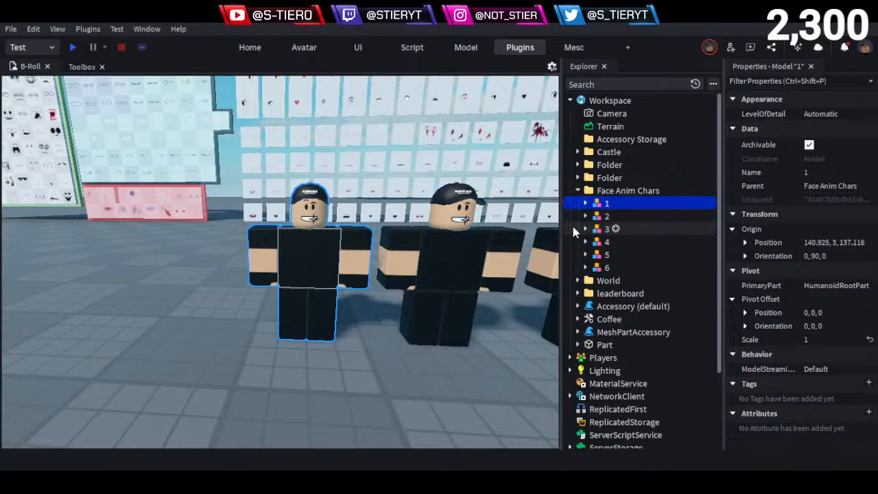
left_click(585, 204)
scroll(590, 205, "down", 2)
scroll(607, 177, "up", 1)
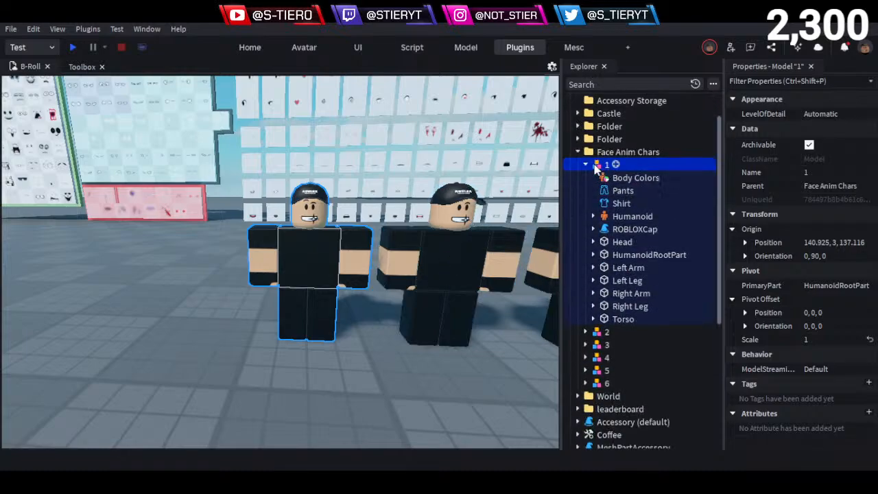
Expand the Head of character 1 and select its face decal
left_click(593, 241)
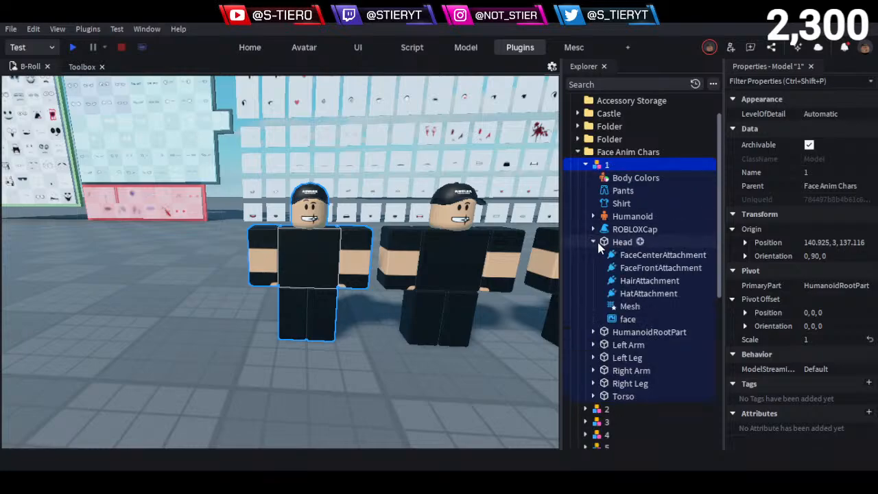
scroll(600, 237, "down", 2)
scroll(600, 226, "up", 1)
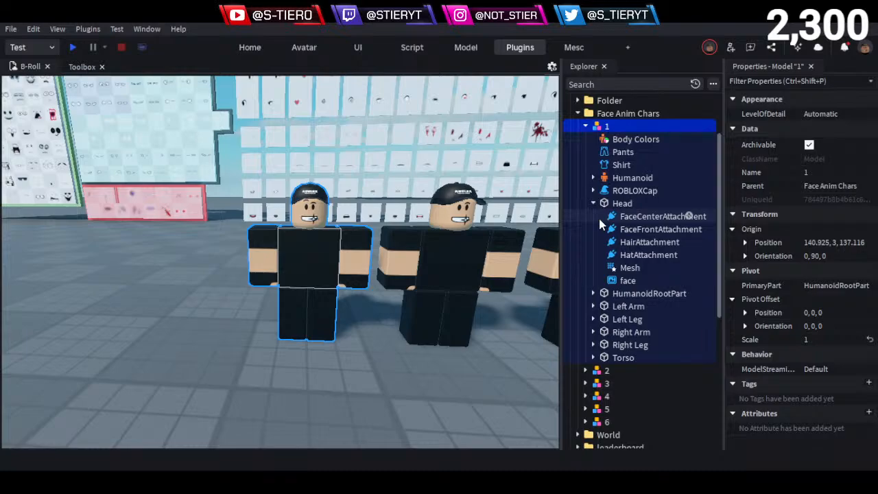
left_click(620, 203)
left_click(627, 281)
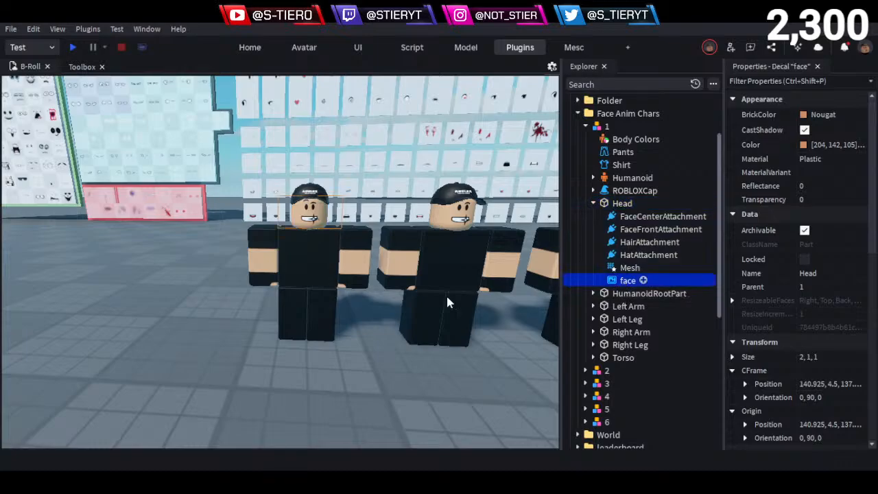
Clear the selection and examine the face of character 1 up close and from a distance
left_click(380, 393)
scroll(314, 227, "up", 2)
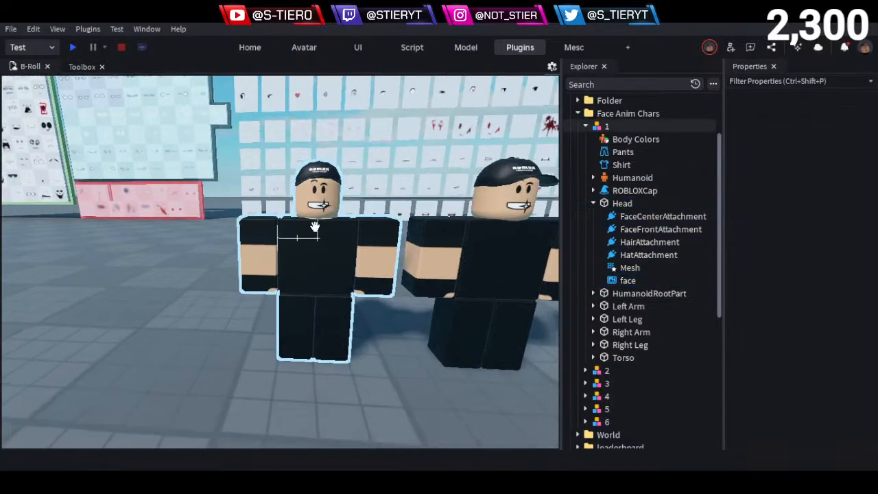
scroll(355, 212, "down", 2)
scroll(355, 212, "up", 5)
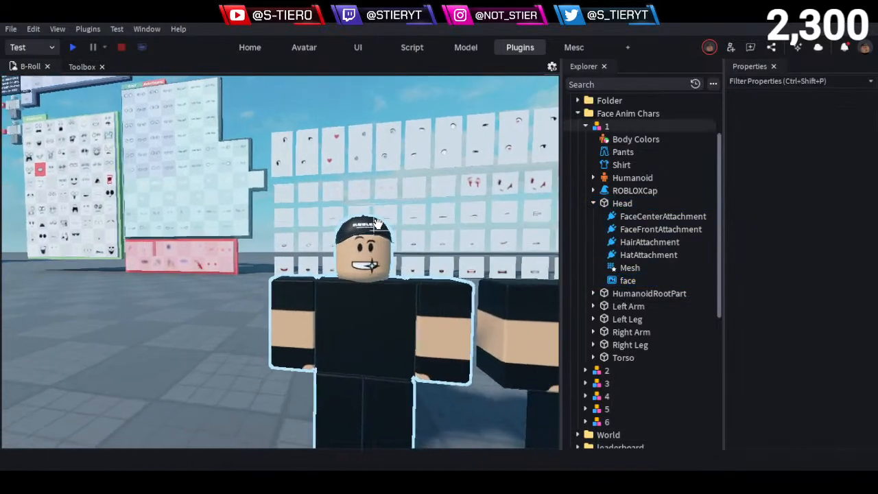
key("s")
key("w")
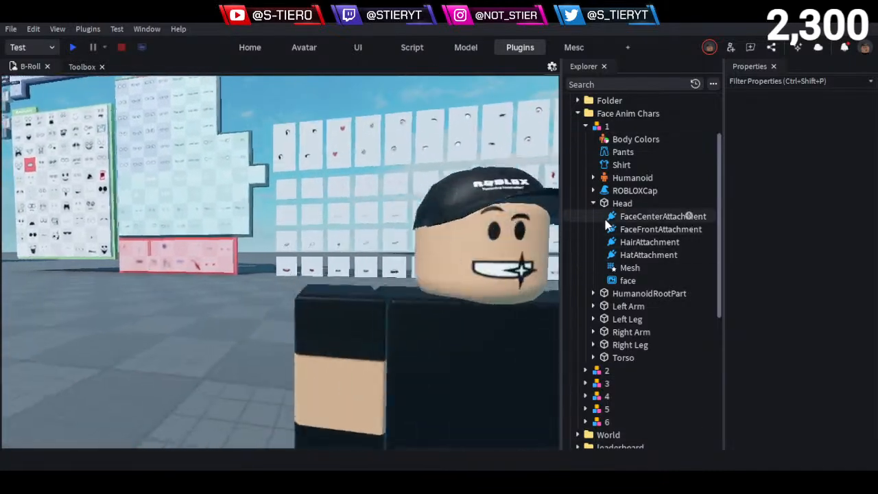
key("s")
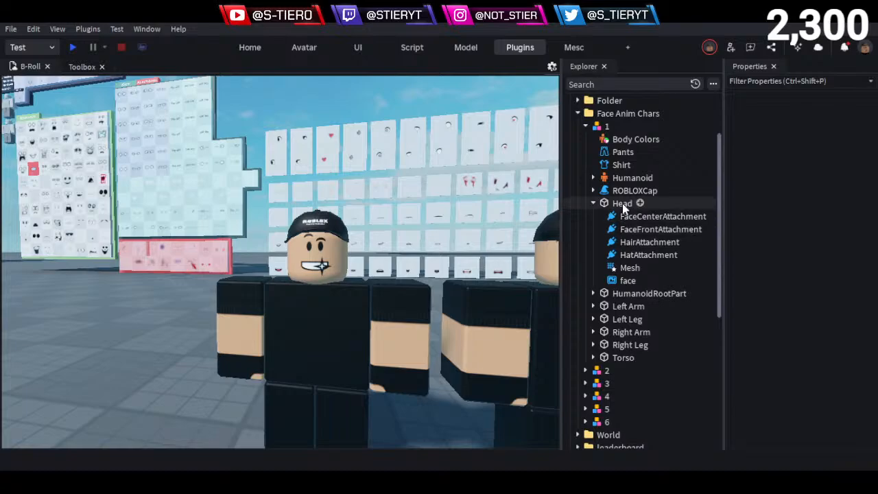
Insert a block part into the Head of character 1 and scale it to 0.5, 1, 1
left_click(622, 205)
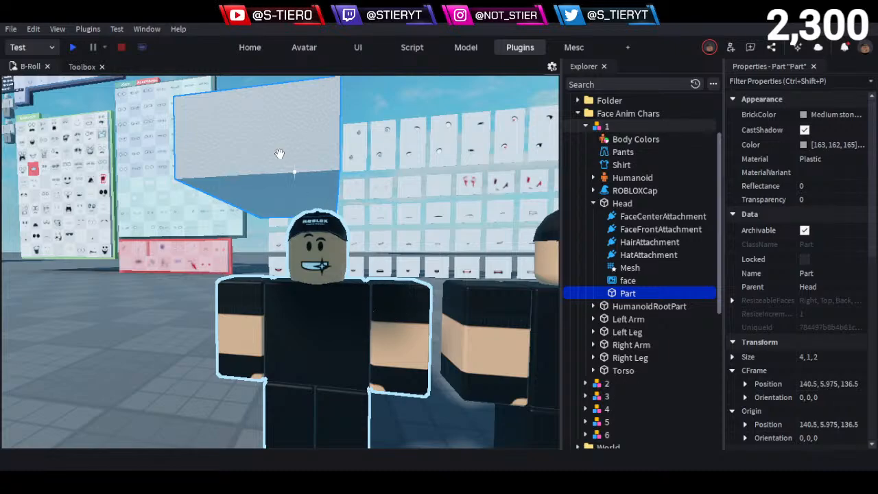
key("ctrl+3")
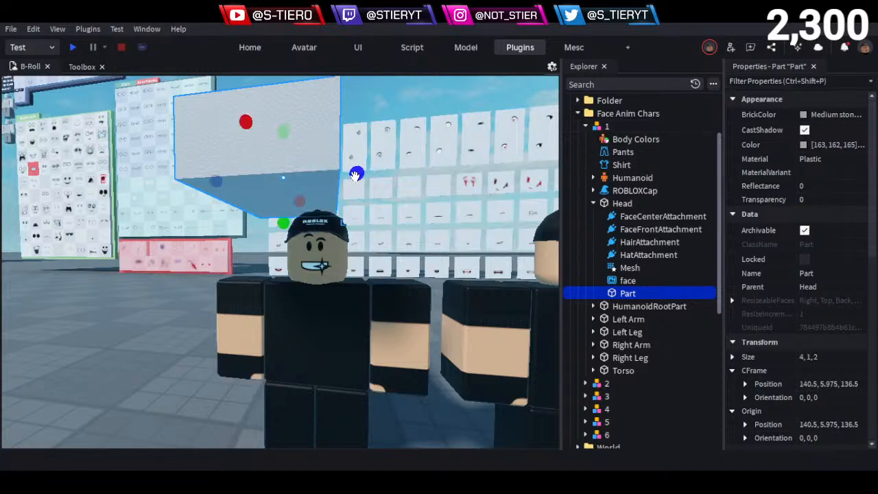
key("ctrl+2")
mouse_move(355, 176)
left_mouse_down()
mouse_move(292, 176)
mouse_move(349, 183)
left_mouse_up()
key("ctrl+3")
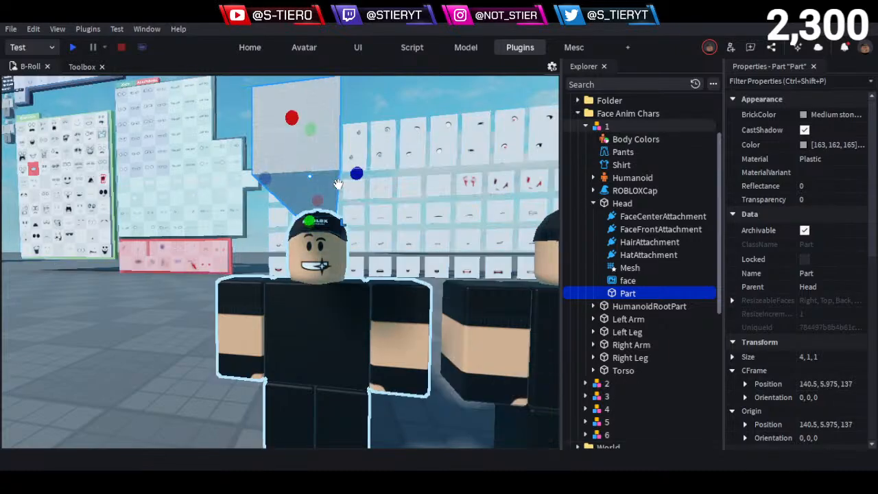
right_click_drag(338, 184, 304, 172)
left_click_drag(252, 166, 341, 167)
Move the new part down onto the face of character 1, align it sideways and sink it into the front of the head
key("ctrl+2")
key("w")
key("d")
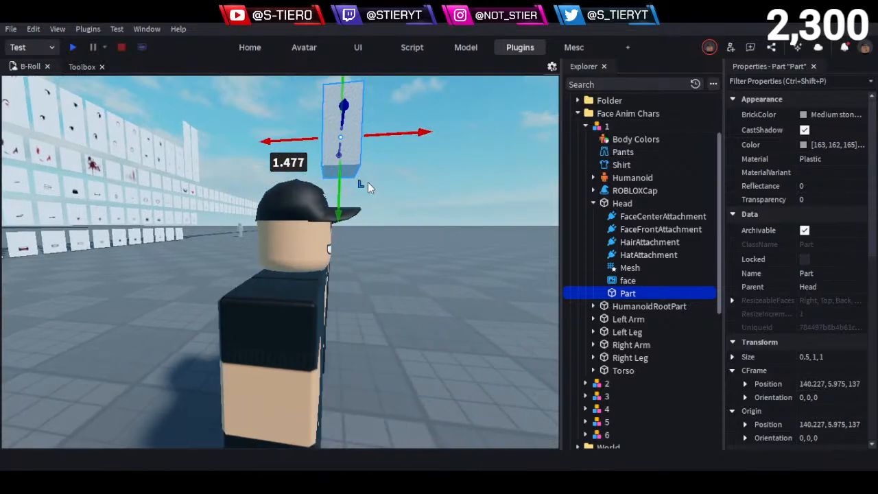
left_click_drag(338, 197, 332, 290)
key("w")
key("d")
right_click_drag(332, 288, 327, 249)
key("w")
left_click_drag(319, 227, 328, 229)
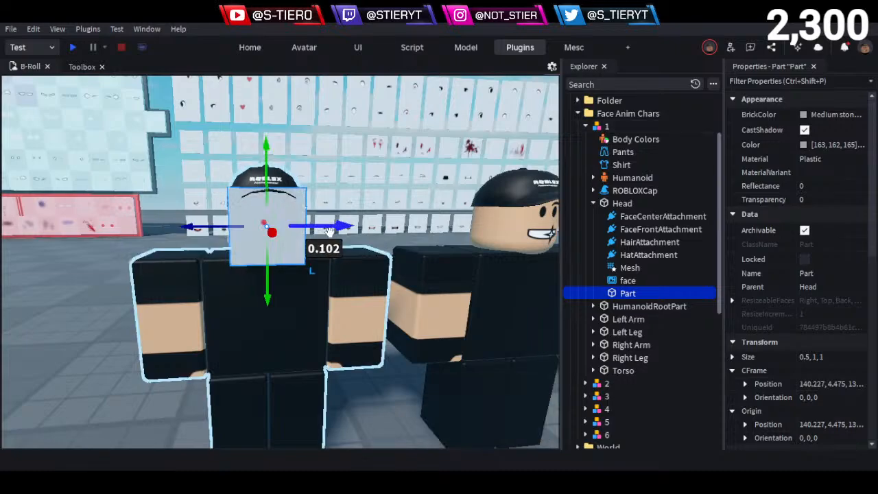
key("a")
right_click_drag(328, 231, 331, 219)
left_click_drag(366, 199, 339, 200)
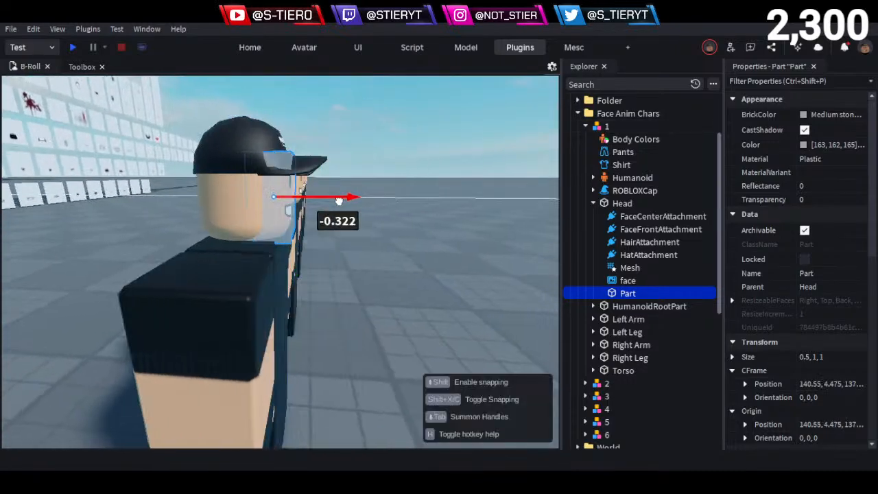
Set the part's Transparency to 1 and reparent the face decal from Head to the part
left_click(801, 200)
type("1")
key("Return")
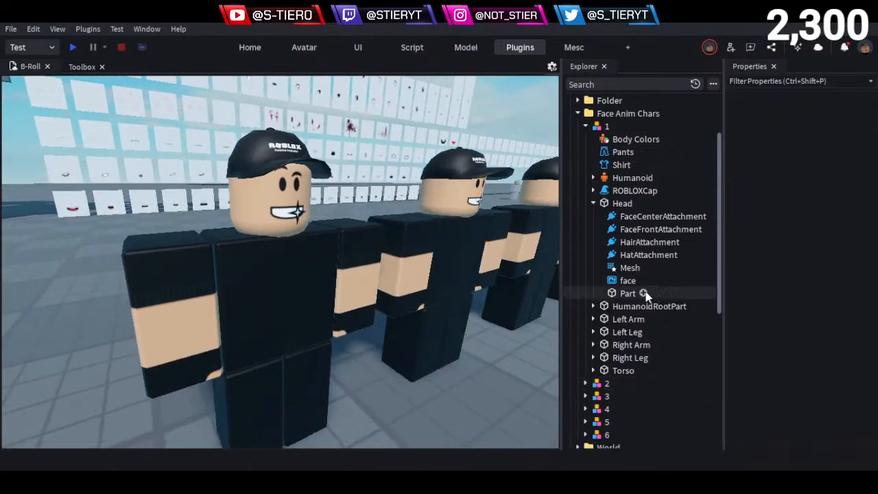
left_click(626, 293)
left_click(625, 281)
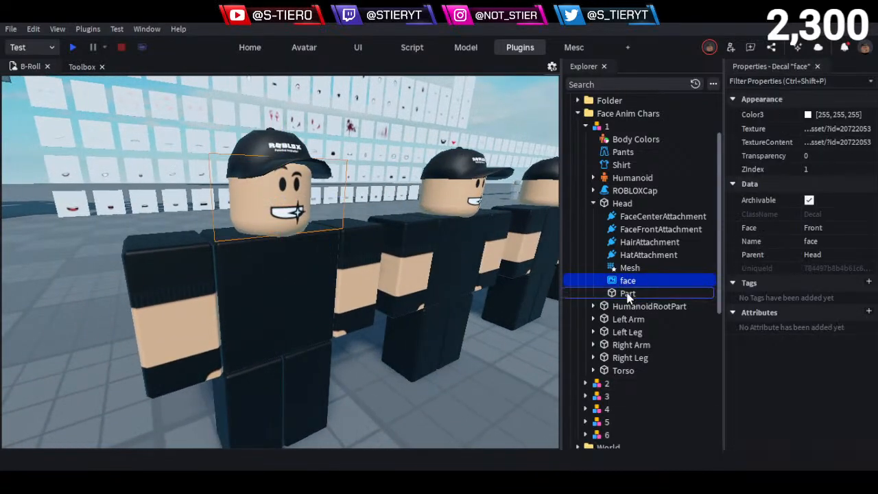
left_click_drag(627, 297, 628, 294)
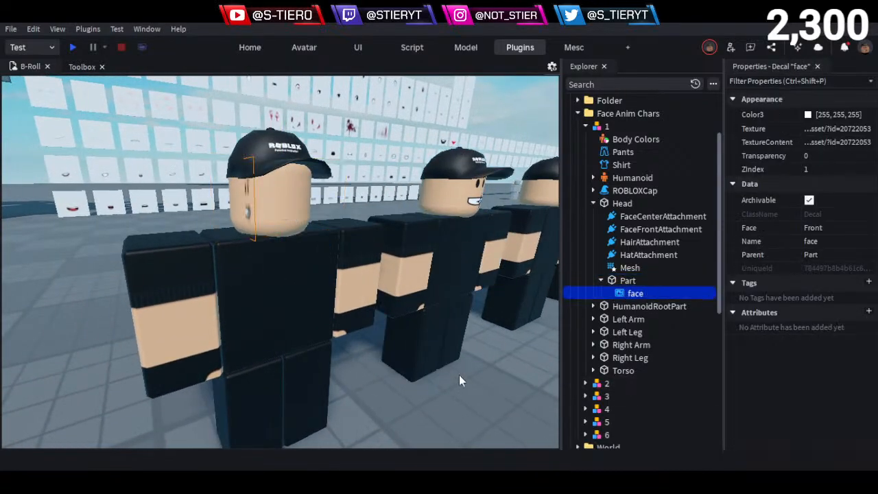
Rotate the part 90 degrees about its vertical axis so its face decal points forward
left_click(614, 281)
key("ctrl+4")
right_click_drag(380, 196, 400, 203)
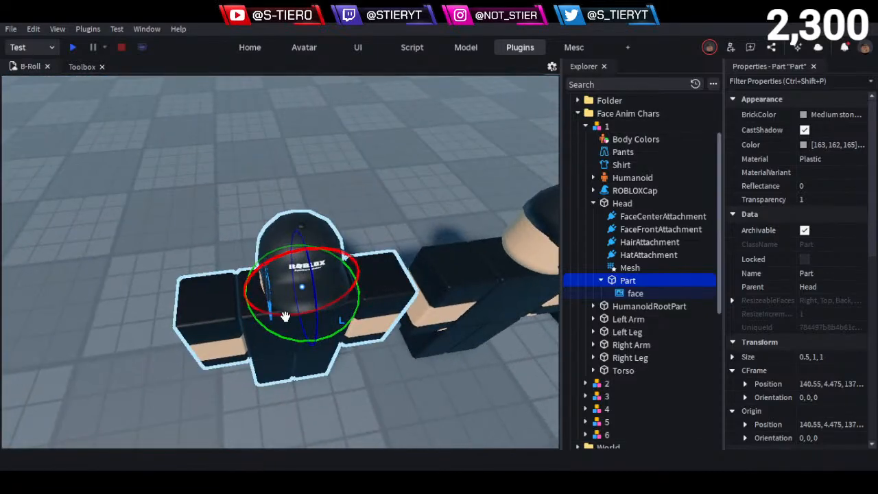
left_click_drag(285, 316, 373, 314)
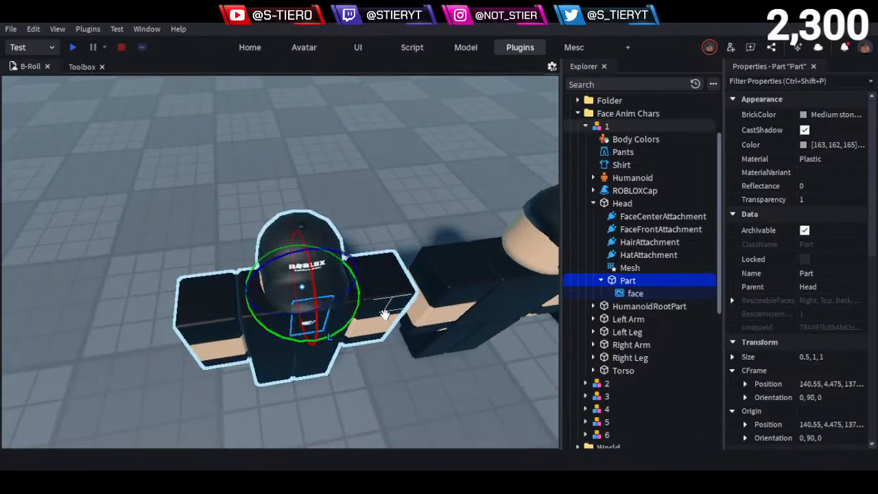
key("q")
right_click_drag(386, 313, 386, 313)
Widen the part to 1, 1, 1 and shift it sideways to center the face on the head
key("ctrl+3")
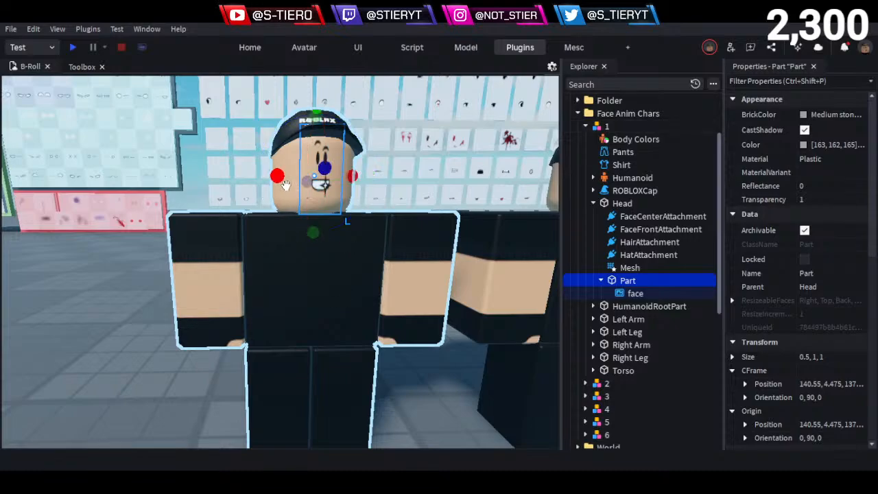
left_click_drag(276, 176, 253, 181)
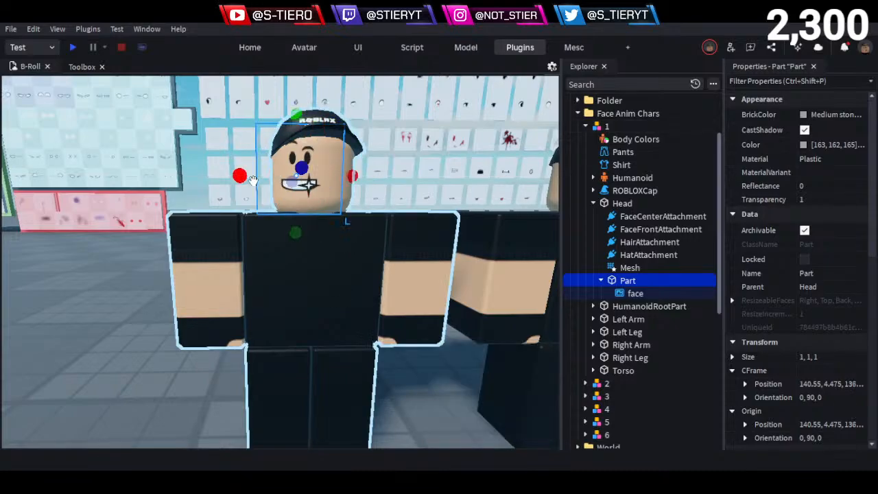
key("ctrl+2")
left_click_drag(364, 179, 389, 181)
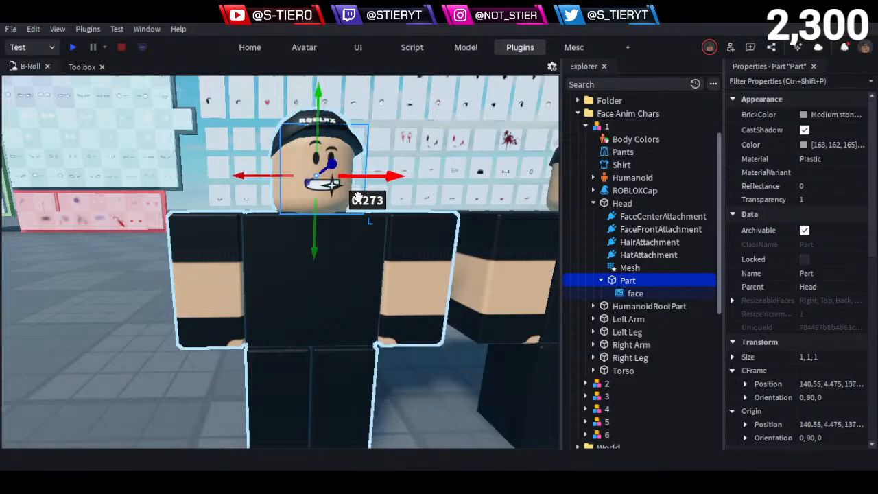
left_click(140, 376)
right_click_drag(139, 377, 140, 377)
key("s")
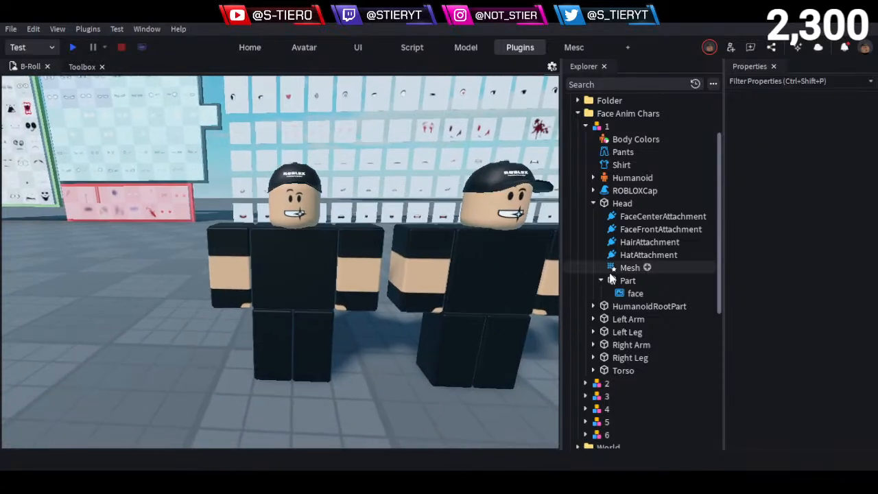
Reparent the face decal from the part to Head and delete the part
left_click(624, 280)
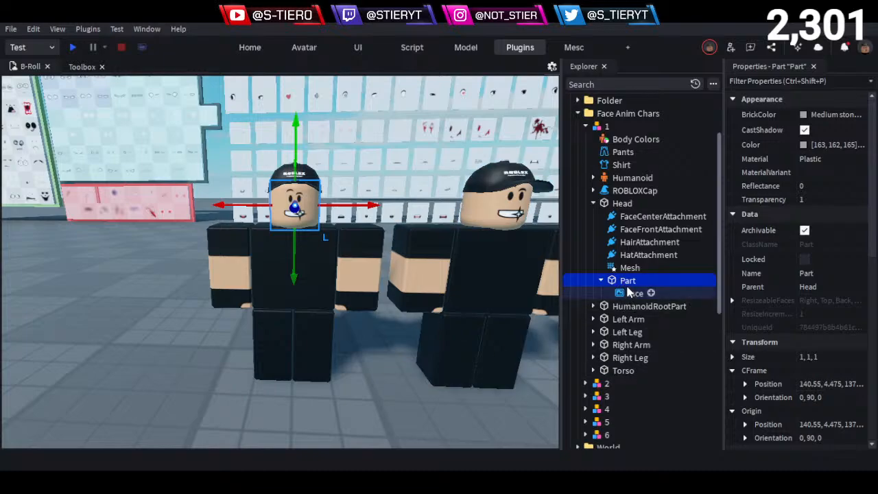
left_click(627, 294)
left_click_drag(631, 293, 619, 203)
left_click(628, 293)
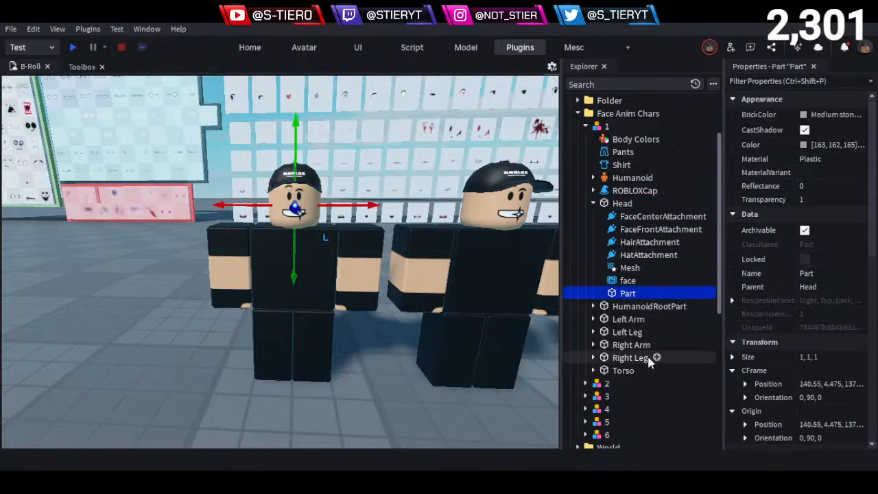
key("Delete")
scroll(105, 298, "up", 5)
scroll(171, 236, "down", 3)
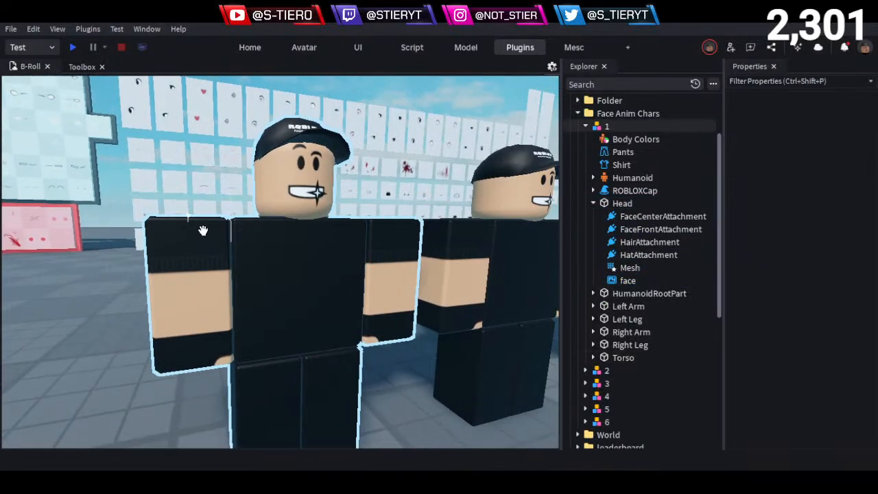
Undo the deletion of the part and check the face on the head up close
key("ctrl+z")
scroll(288, 210, "up", 5)
key("a")
right_click_drag(288, 212, 288, 211)
key("w")
key("s")
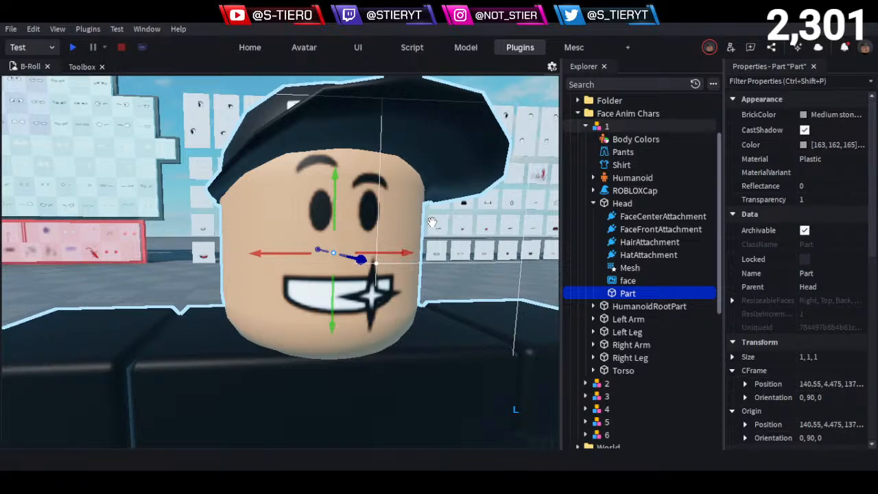
Undo the decal's reparenting to Head and check how the face on the part looks from several angles
key("ctrl+z")
key("s")
key("d")
key("a")
key("w")
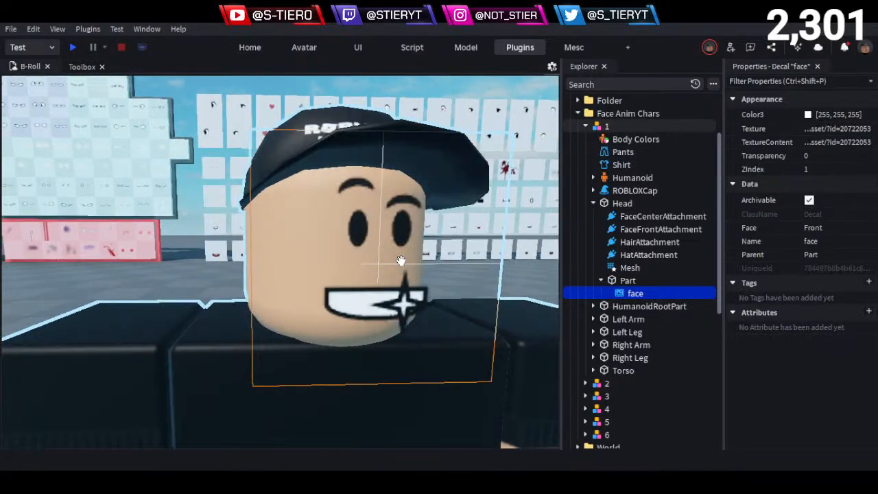
key("d")
right_click_drag(401, 260, 402, 261)
key("s")
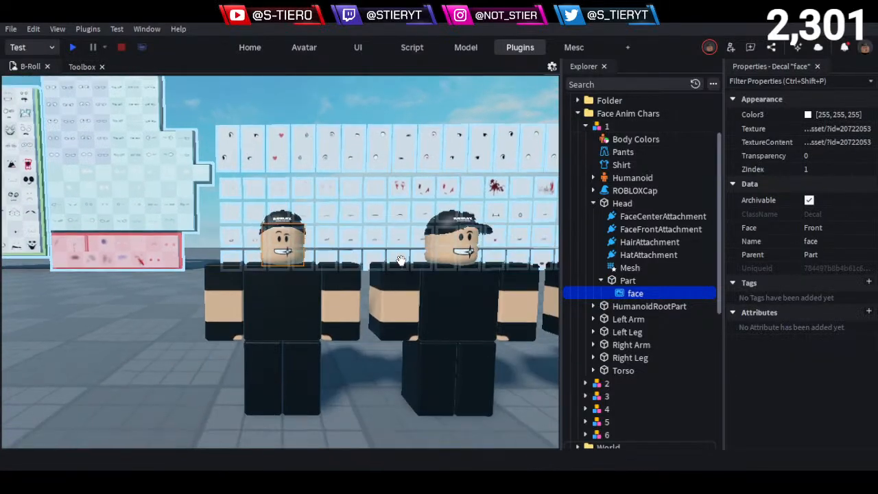
Compare the face of character 1 with that of character 2 from the front
left_click(128, 345)
key("d")
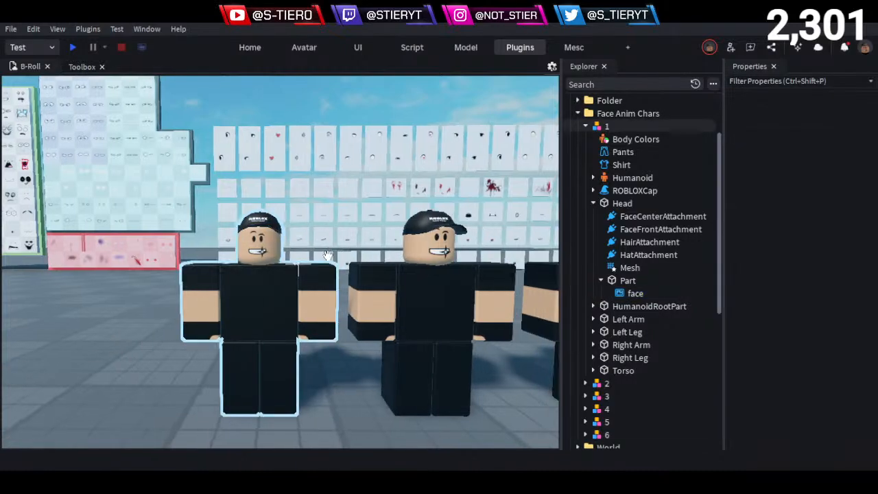
key("a")
key("d")
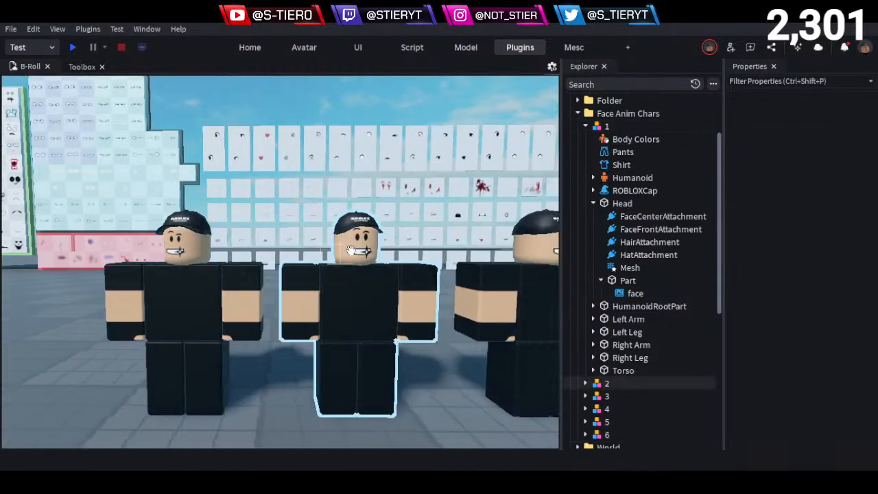
key("a")
key("d")
key("a")
scroll(408, 251, "up", 3)
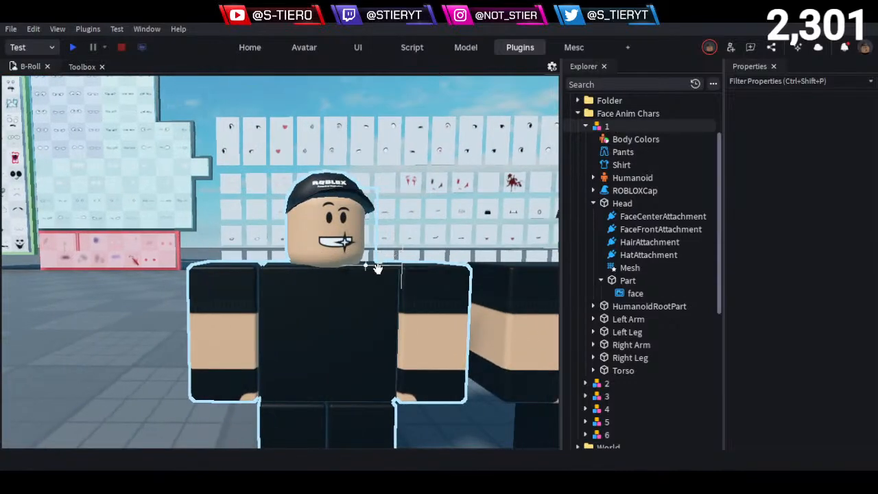
Return the face decal to the Head of character 1 and delete the helper part
left_click_drag(625, 294, 611, 205)
left_click(619, 293)
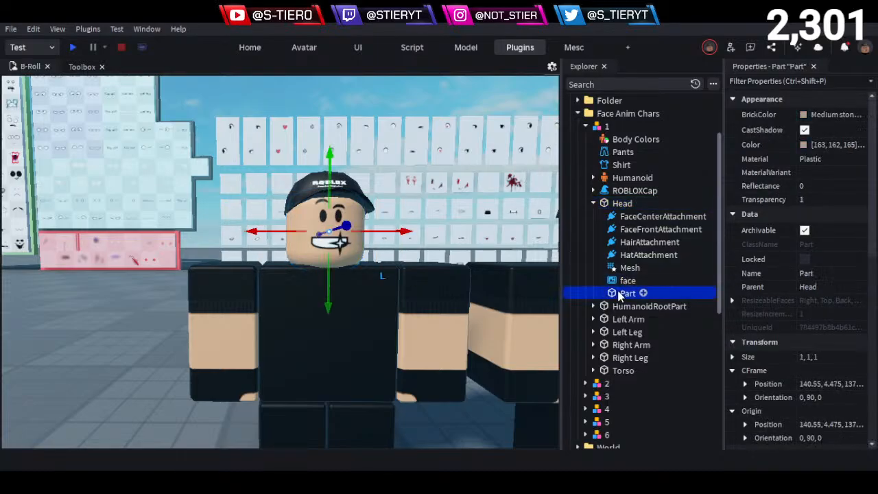
key("Delete")
right_click_drag(124, 306, 127, 304)
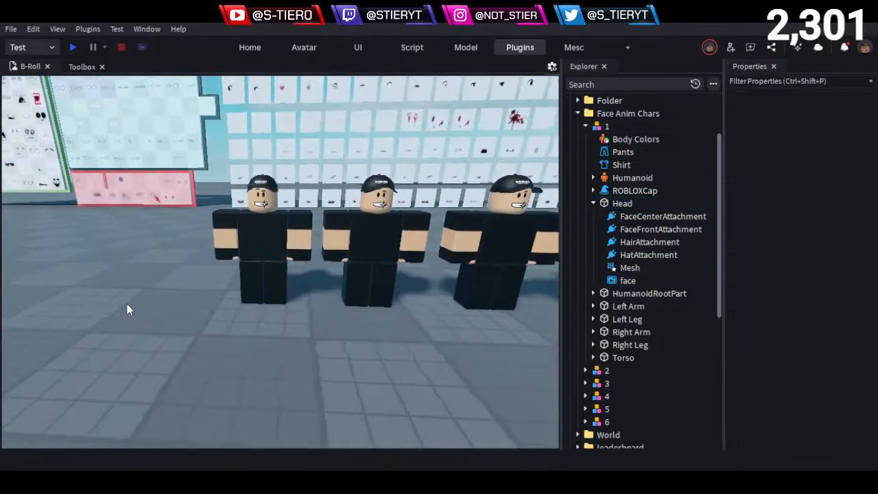
scroll(127, 303, "up", 4)
right_click_drag(166, 258, 166, 255)
scroll(166, 255, "down", 2)
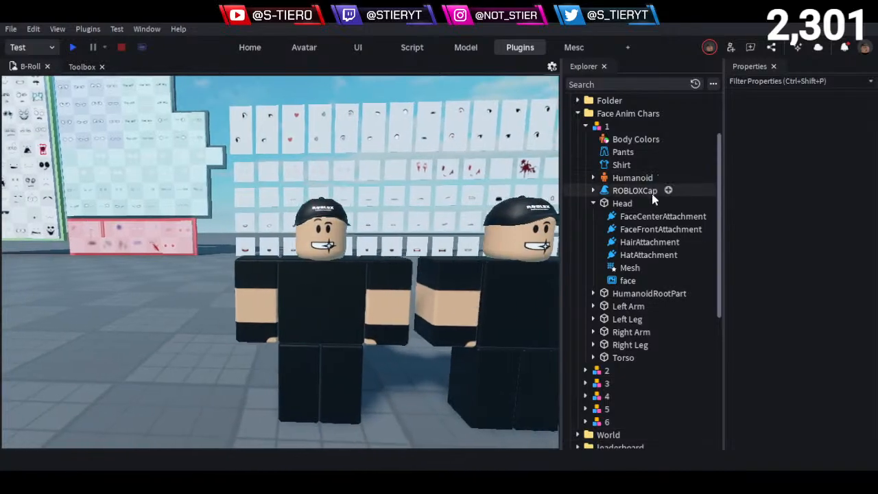
Duplicate the face decal in the Head of character 1 and rename one of the two decals "eyes"
left_click(622, 292)
left_click(626, 281)
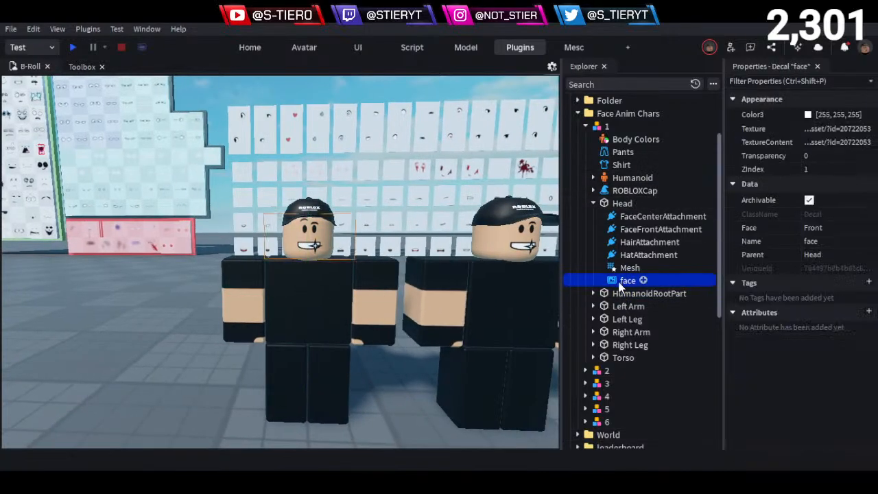
key("ctrl+d")
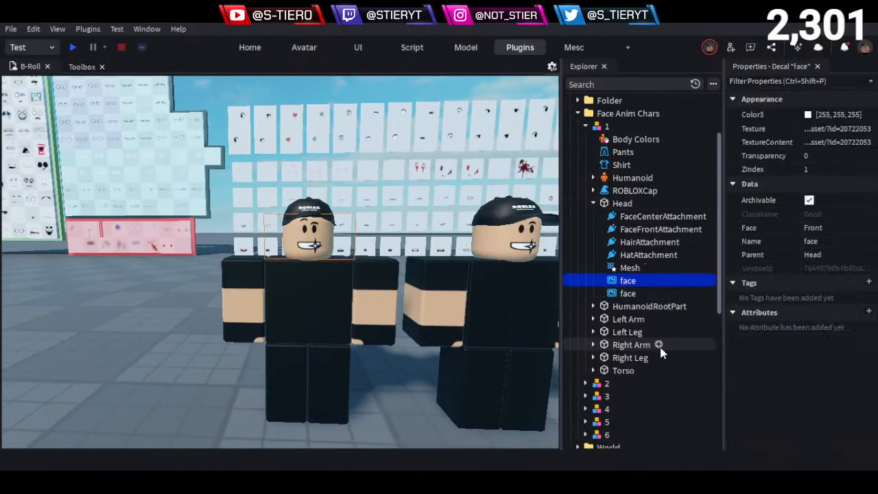
key("F2")
type("eyes")
key("Return")
Rename the remaining face decal in the Head of character 1 to "mouth"
left_click(620, 293)
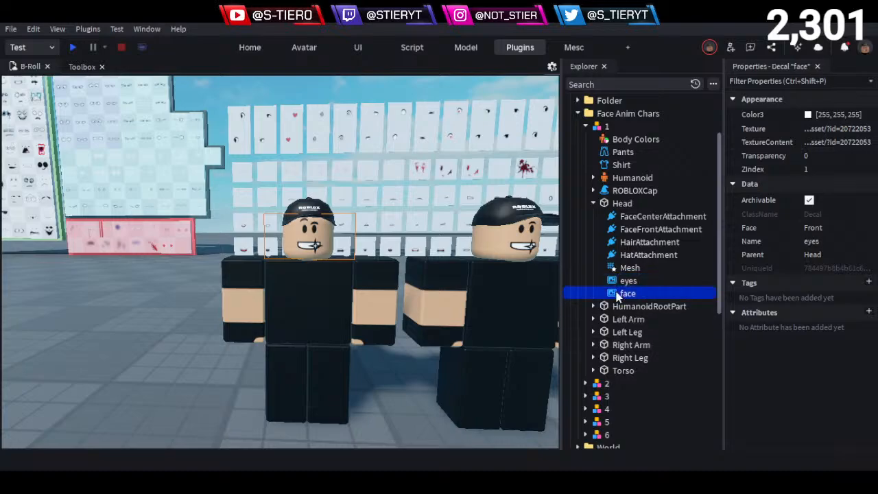
key("F2")
type("mouth")
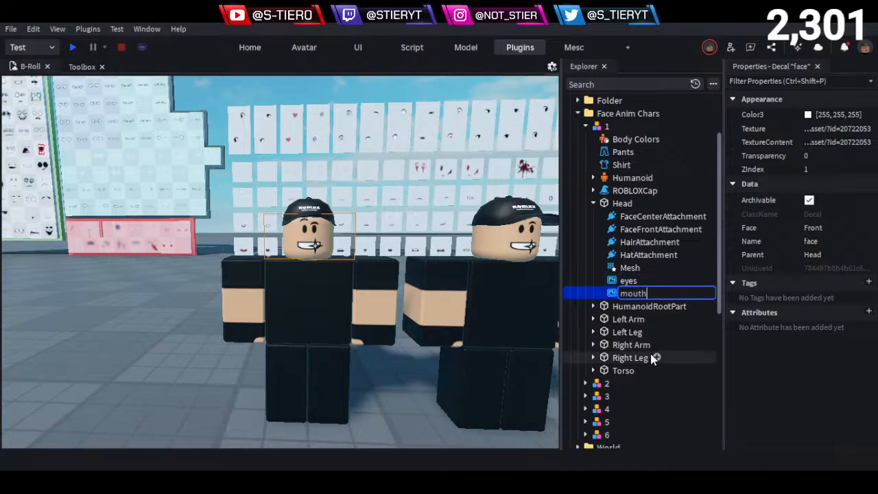
key("Return")
left_click(142, 351)
View character 1 and the row of numbered characters from the front and from an angle
scroll(185, 315, "down", 5)
right_click_drag(224, 285, 226, 286)
key("a")
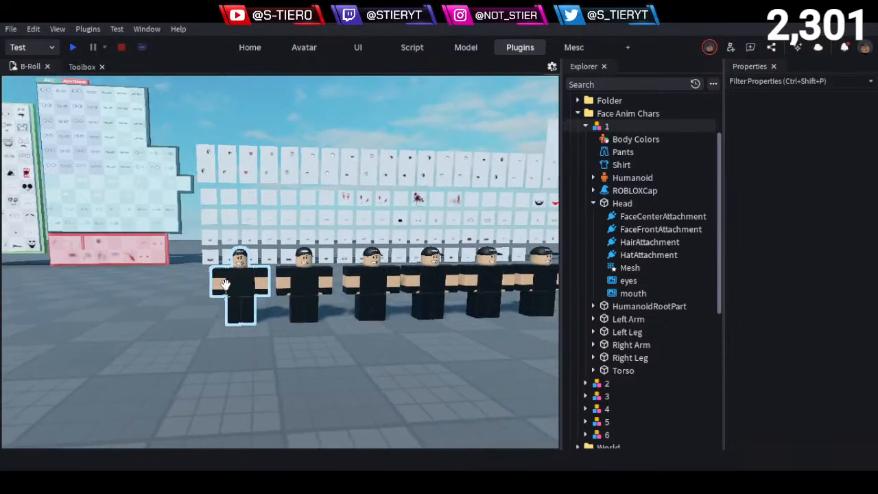
key("w")
key("w")
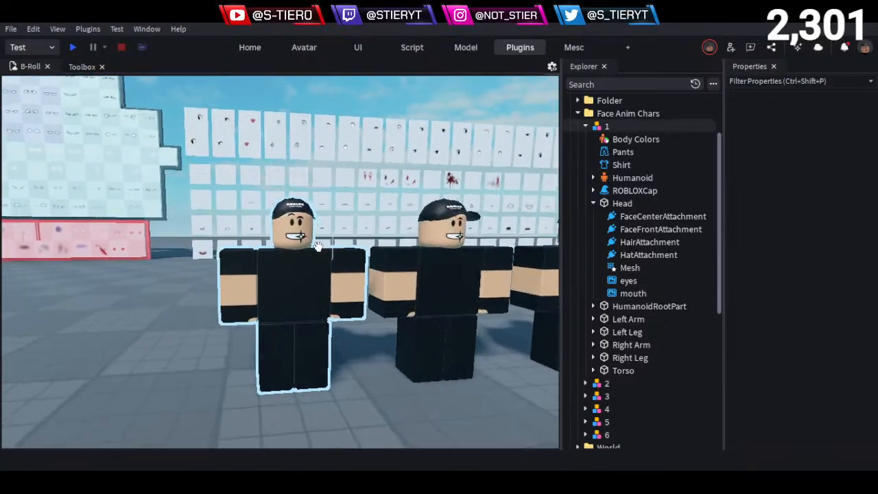
right_click_drag(317, 246, 281, 283)
key("s")
key("w")
key("d")
left_click(308, 312)
Duplicate the eyes decal in the Head of character 1 and rename the copy "face"
left_click(628, 280)
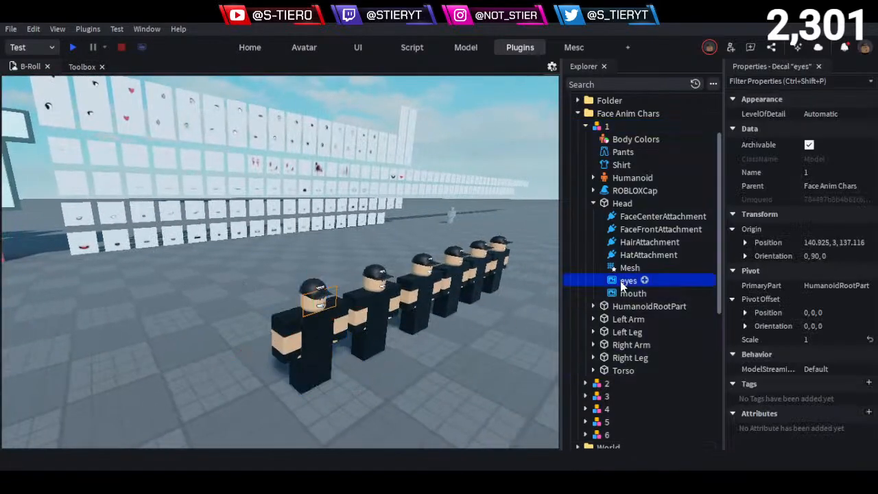
key("ctrl+d")
key("F2")
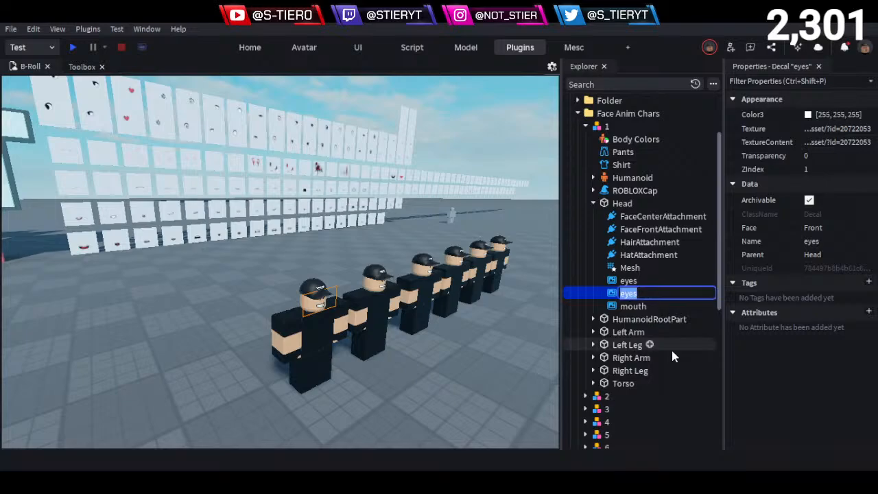
type("full face")
key("ctrl+a")
type("face")
key("Return")
left_click(483, 332)
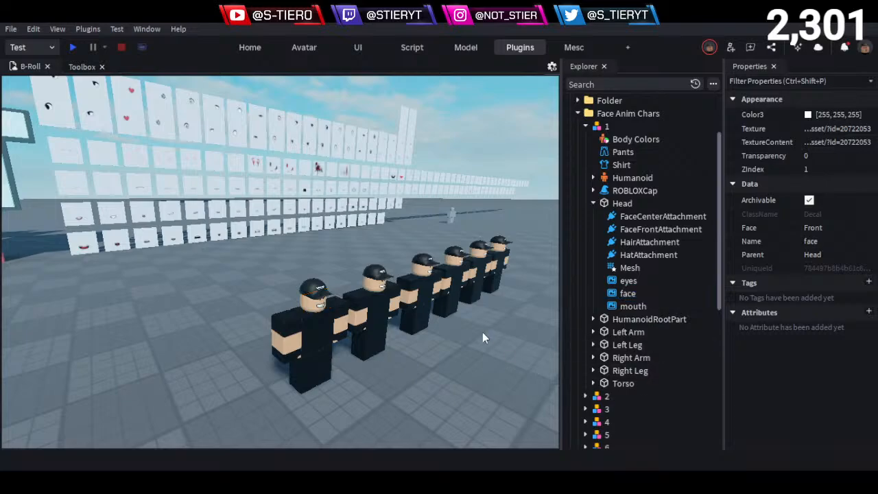
Examine the face of character 1 up close from the front
key("d")
right_click_drag(482, 331, 411, 281)
key("s")
right_click_drag(229, 296, 265, 265)
scroll(427, 309, "up", 3)
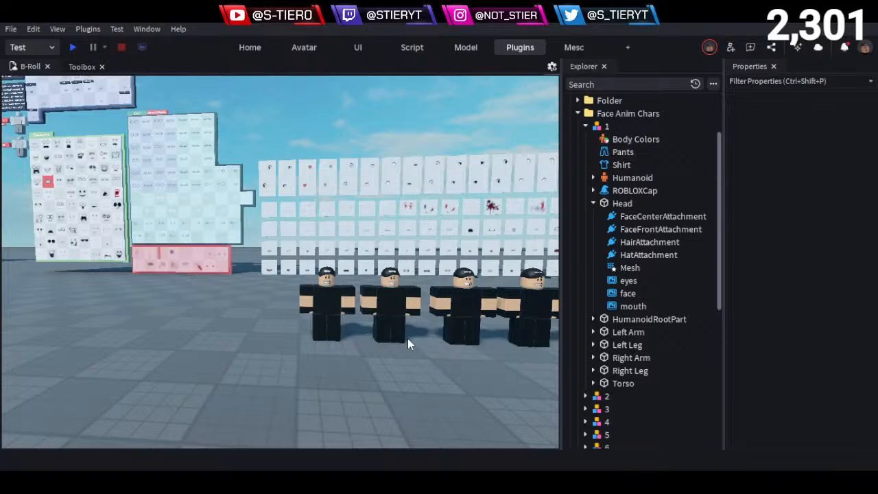
scroll(399, 334, "up", 6)
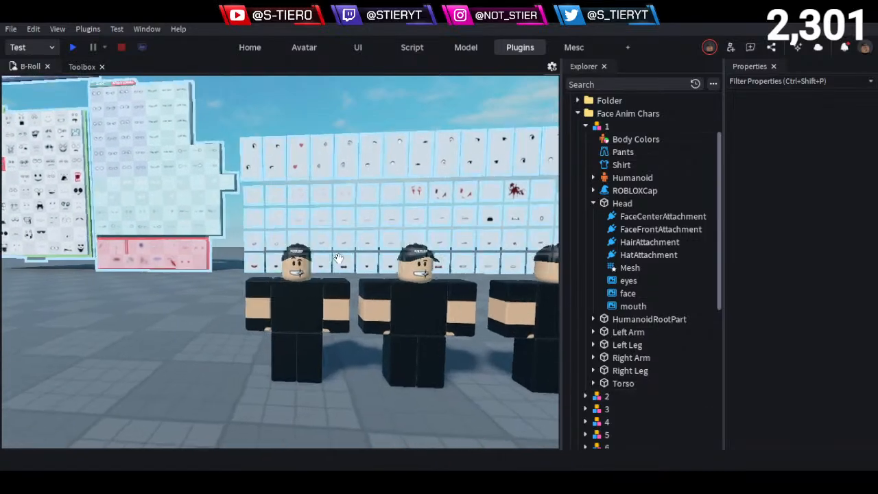
scroll(340, 256, "up", 5)
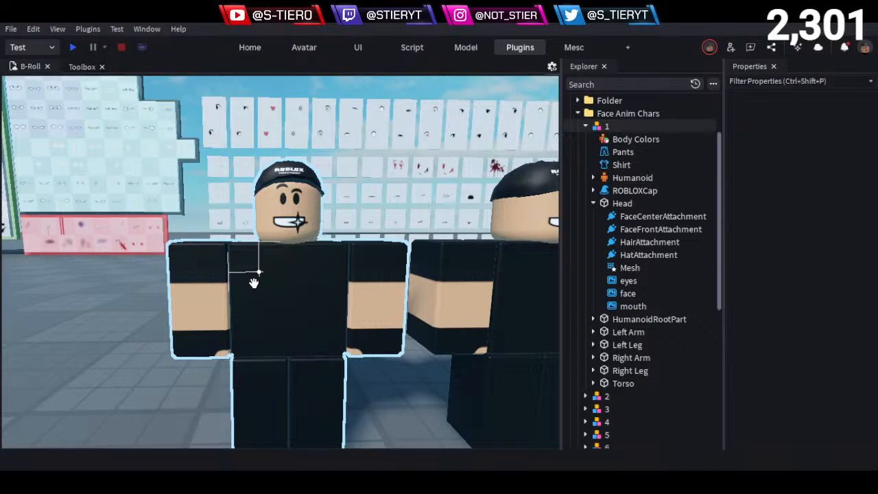
Look along the row of characters against the face boards and come back to the front of character 1
left_click(20, 371)
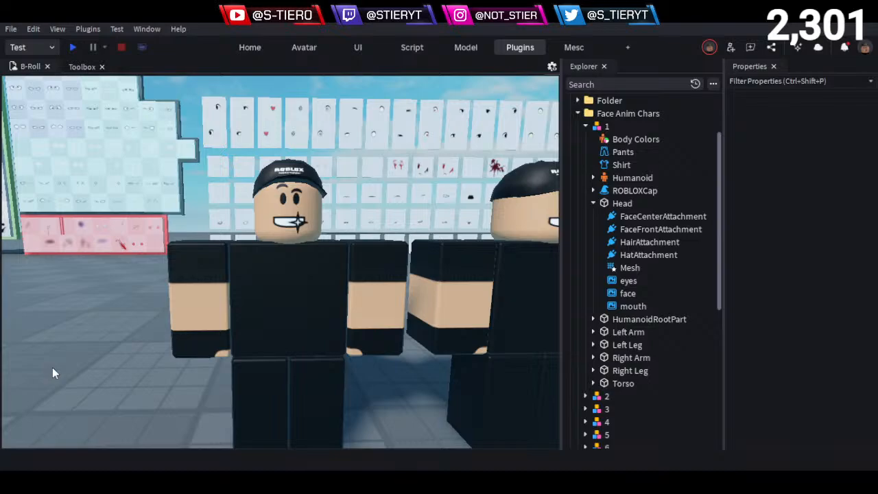
key("s")
key("d")
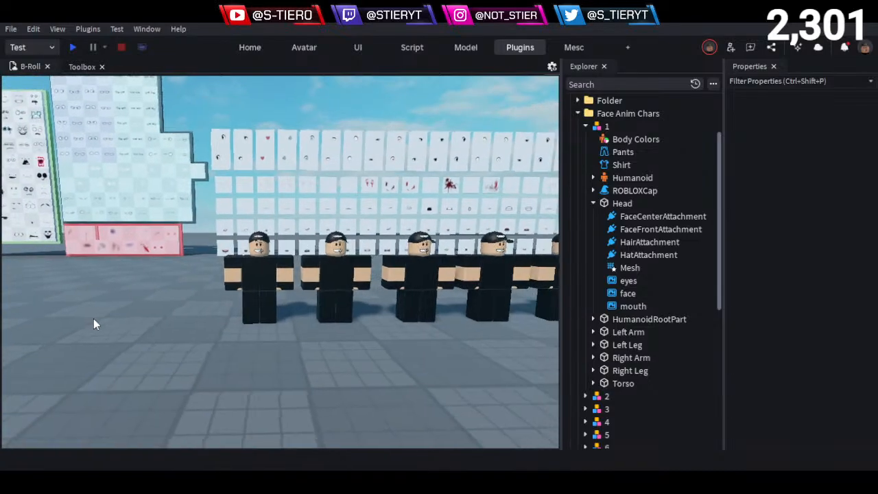
right_click_drag(98, 340, 97, 333)
key("a")
key("w")
key("e")
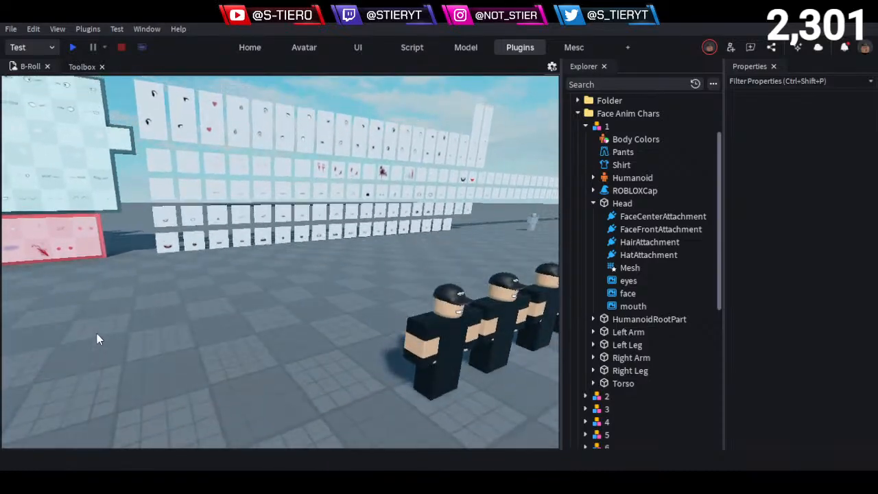
key("d")
key("q")
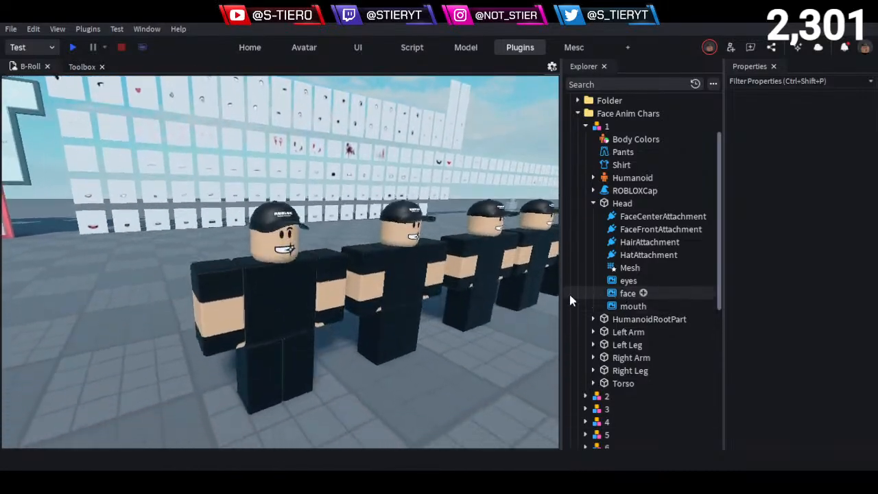
right_click_drag(405, 294, 400, 294)
key("w")
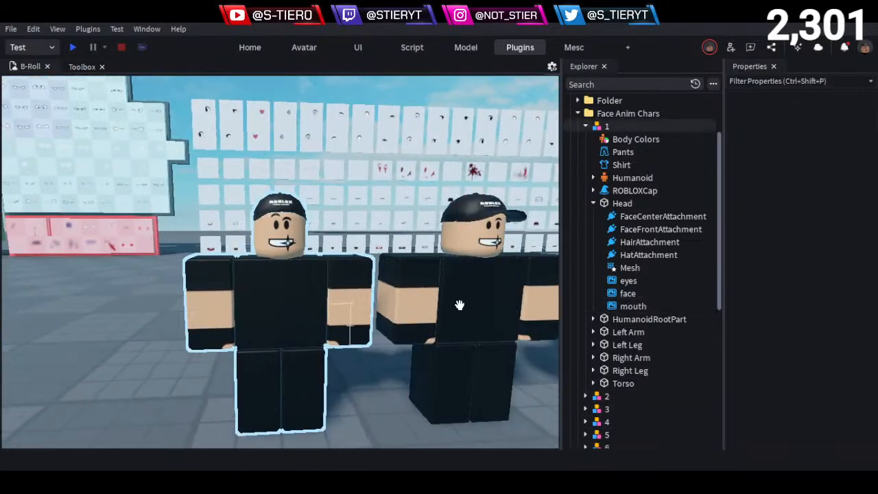
Check the properties of the eyes and mouth decals in the Head of character 1
left_click(618, 287)
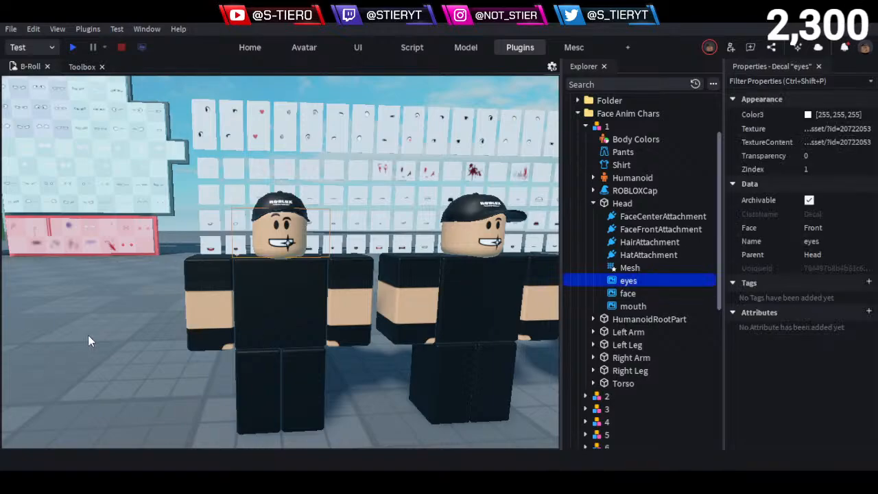
left_click(115, 355)
left_click(622, 280)
left_click(633, 306)
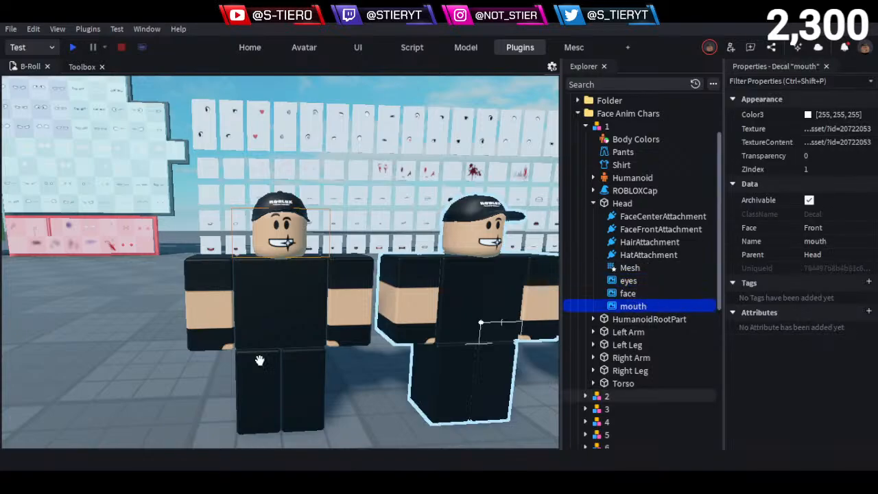
left_click(97, 383)
scroll(96, 377, "up", 3)
scroll(96, 375, "up", 1)
scroll(96, 370, "down", 4)
right_click_drag(104, 372, 212, 350)
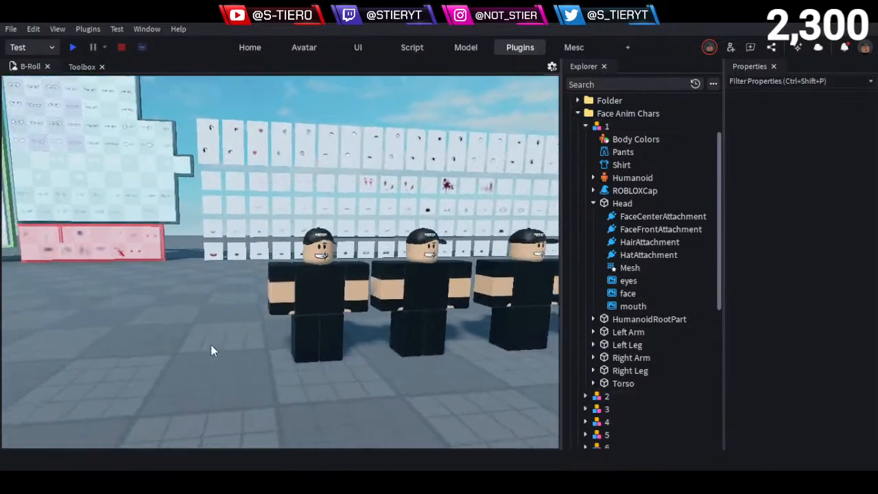
key("w")
key("q")
right_click_drag(235, 301, 235, 302)
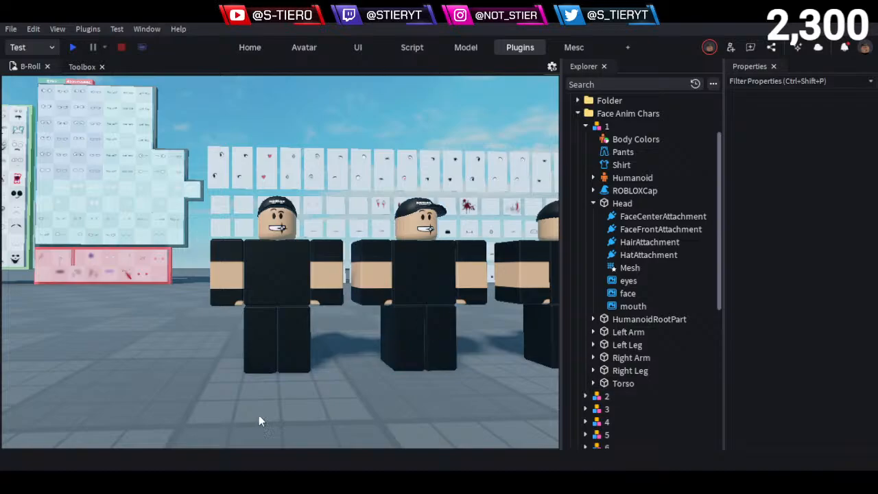
key("s")
key("a")
right_click_drag(274, 384, 275, 384)
key("e")
key("d")
key("s")
key("w")
key("w")
right_click_drag(341, 284, 340, 285)
key("s")
key("s")
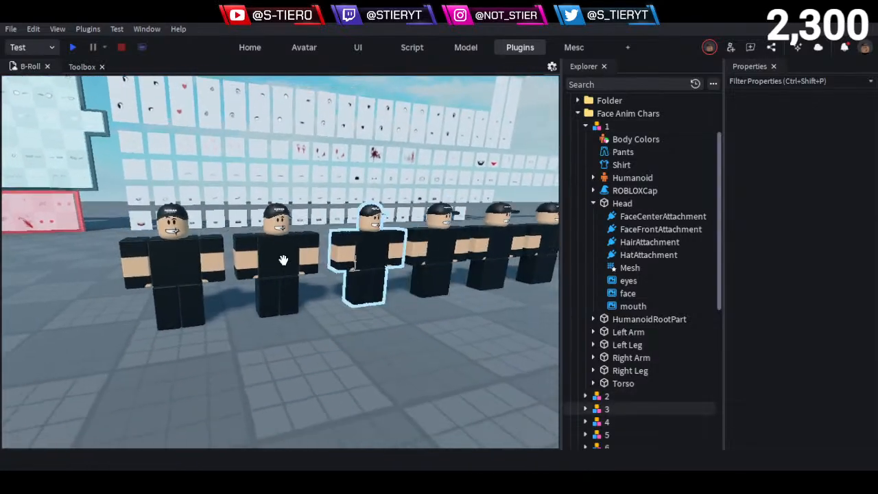
key("s")
key("a")
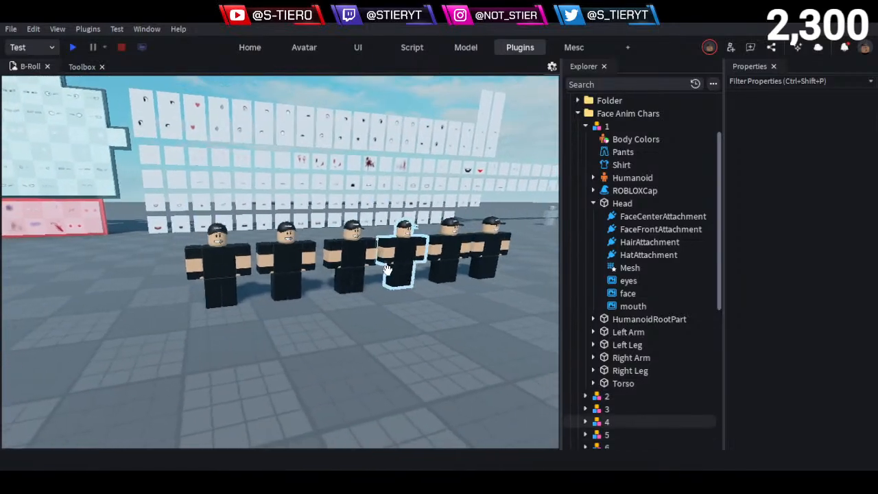
Select all six numbered characters together, clear the selection and view the whole row from the front
key("d")
key("e")
right_click_drag(206, 298, 206, 299)
left_click_drag(115, 241, 515, 352)
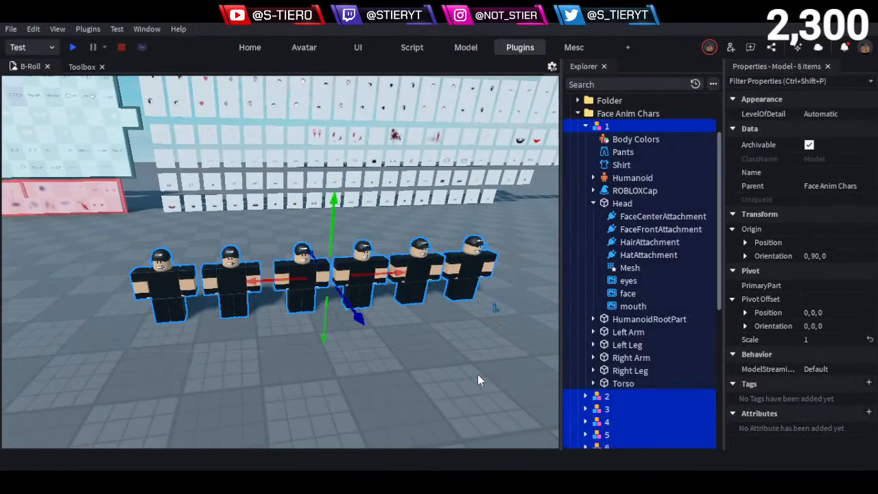
left_click(471, 380)
key("w")
right_click_drag(471, 380, 471, 380)
key("d")
key("q")
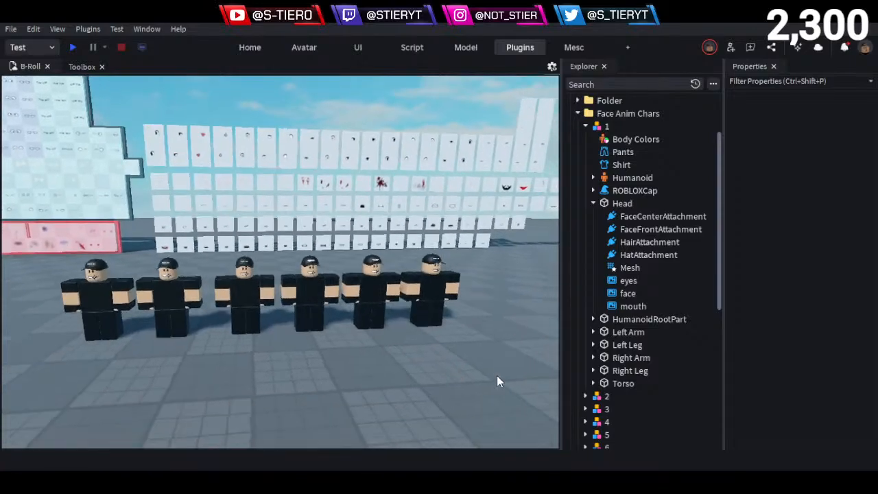
Review the eyes, face and mouth decals in the Head of character 1, selecting them individually and together
scroll(619, 373, "down", 3)
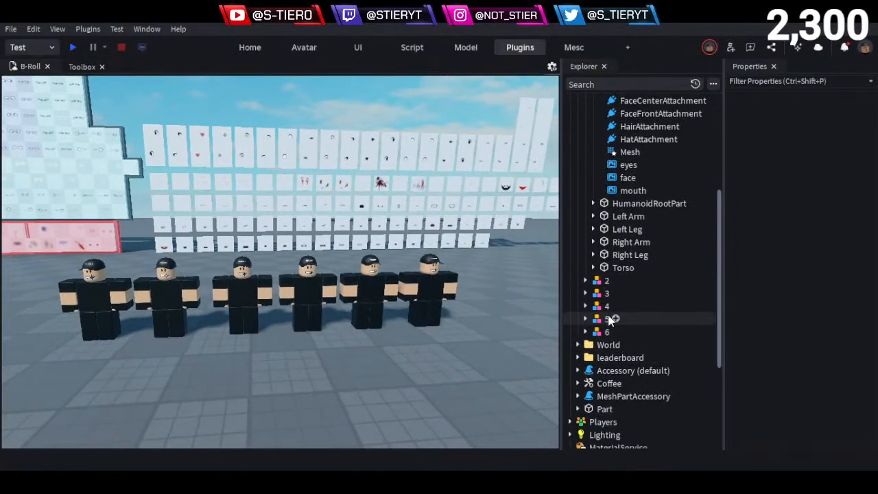
scroll(611, 320, "up", 3)
left_click(625, 281)
left_click(624, 294)
left_click(621, 306)
left_click(619, 294)
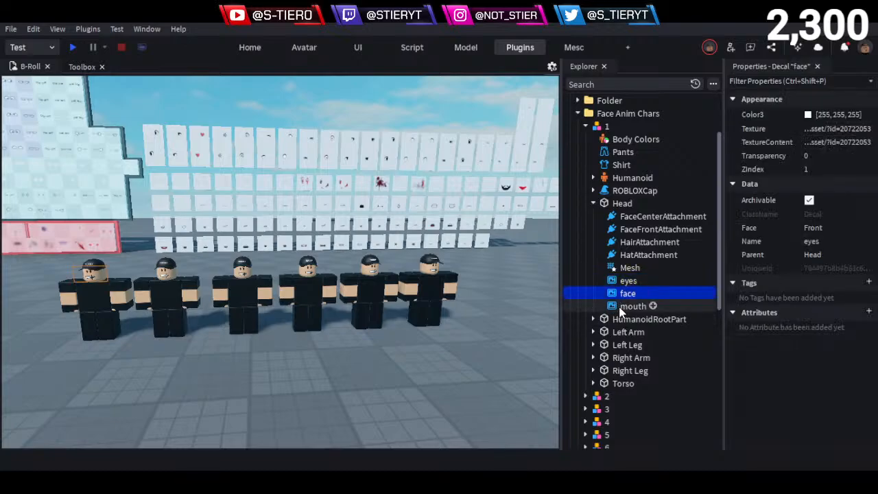
left_click(619, 294, "ctrl")
left_click(617, 282, "ctrl")
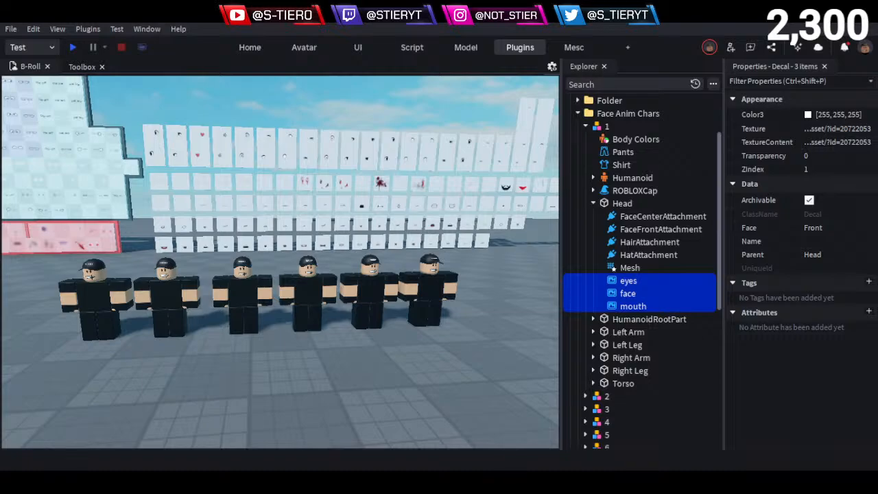
left_click(445, 394)
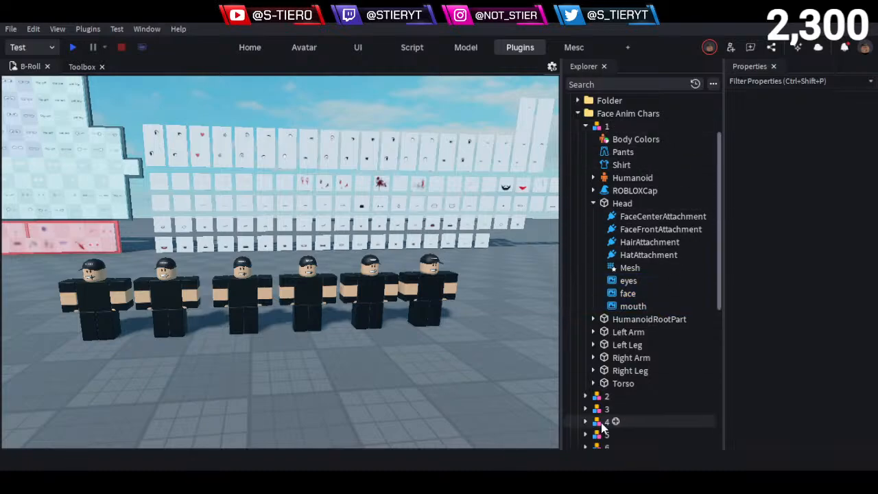
scroll(610, 412, "down", 2)
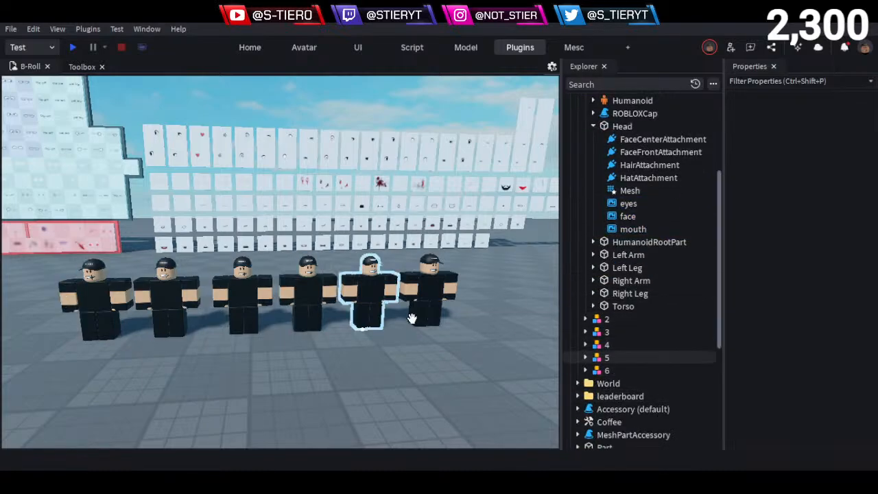
left_click_drag(665, 208, 664, 231)
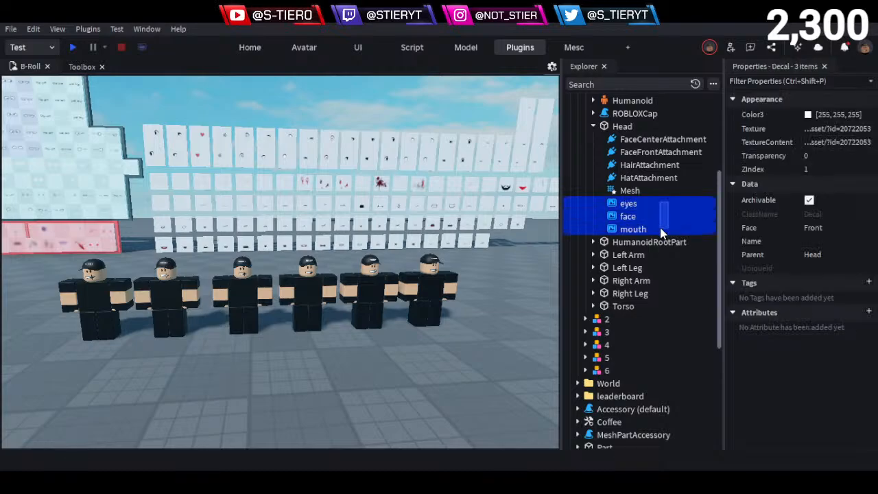
scroll(637, 302, "up", 4)
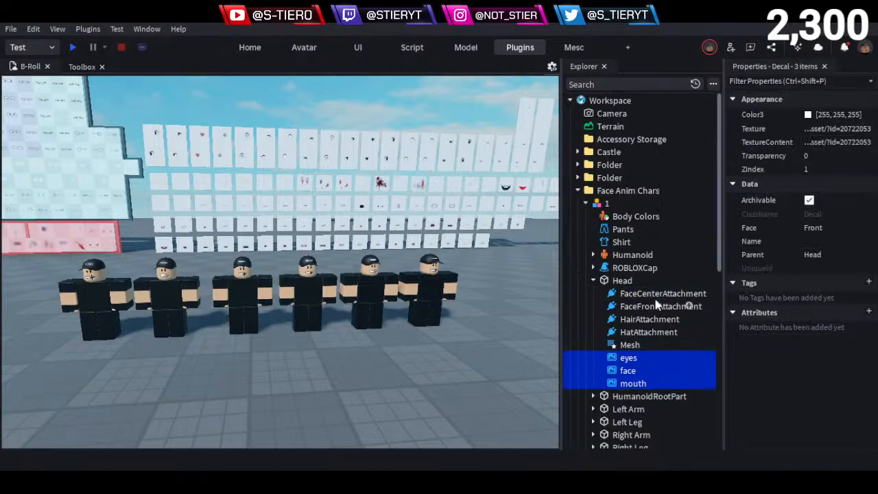
left_click(395, 370)
Compare the faces of the numbered characters from the side and from the front
key("w")
key("a")
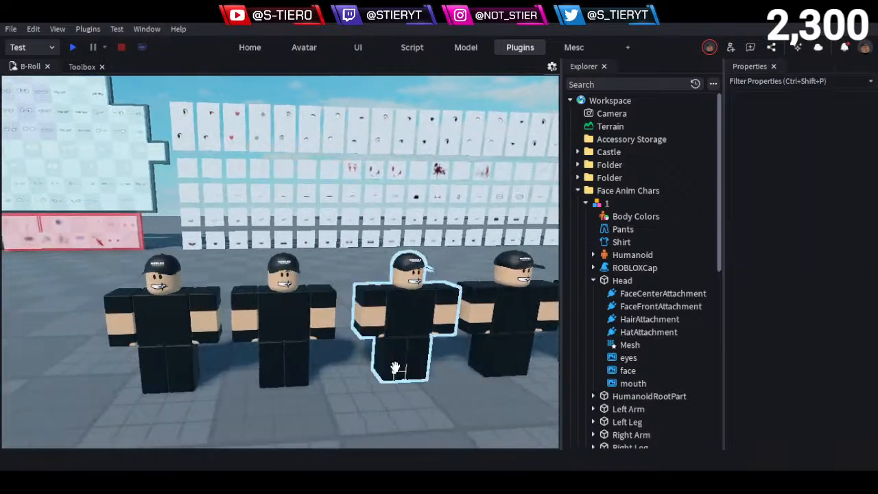
key("w")
right_click_drag(395, 370, 400, 352)
key("w")
key("a")
key("s")
key("d")
key("a")
key("a")
key("d")
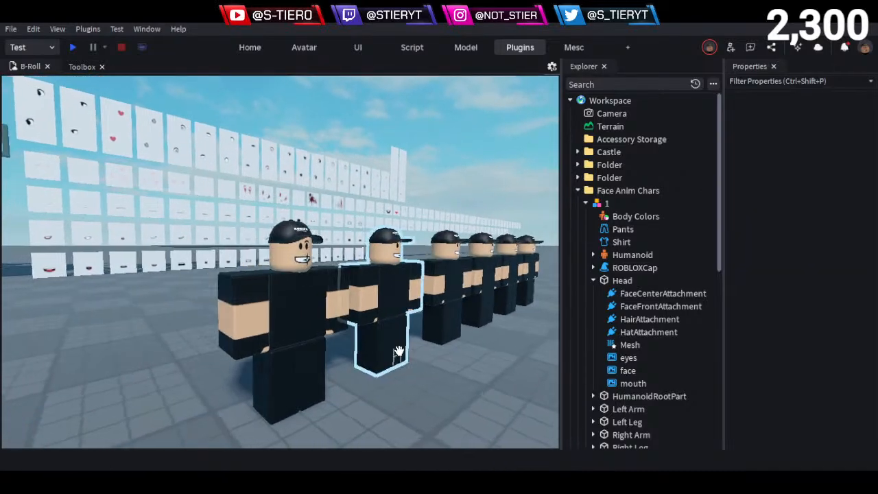
right_click_drag(372, 325, 372, 324)
key("w")
key("d")
key("s")
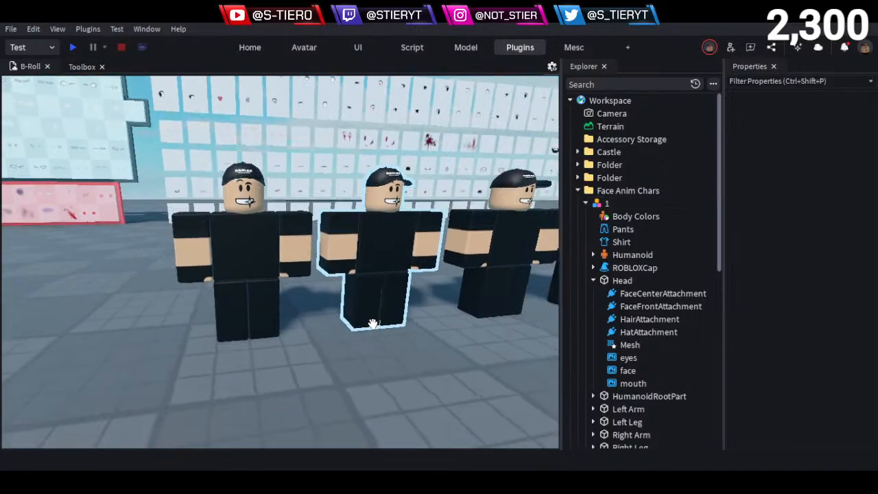
Duplicate character 1 and move the copy sideways, out beyond the end of the row
key("d")
key("a")
key("a")
left_click(266, 250)
key("ctrl+d")
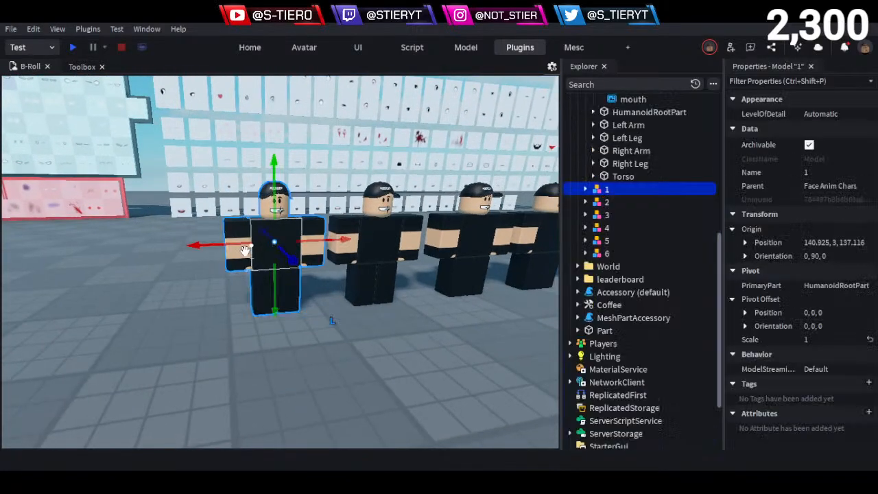
key("a")
left_click_drag(197, 246, 137, 259)
left_click(309, 303)
key("a")
key("w")
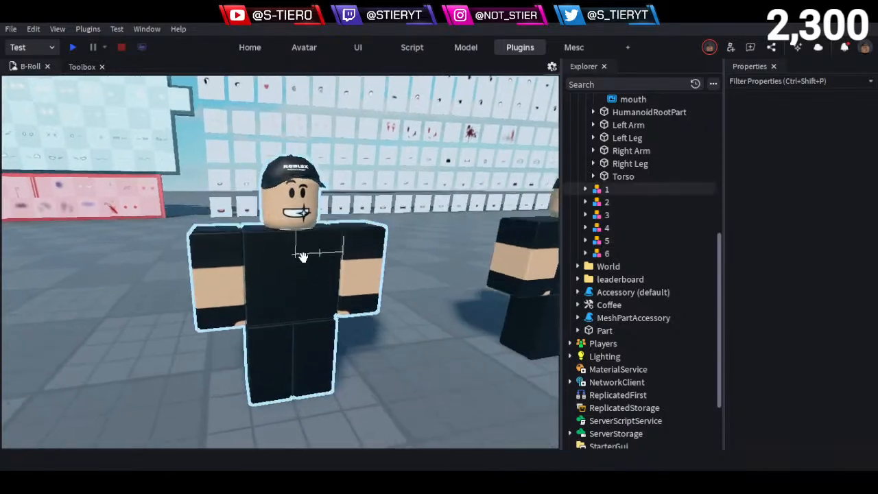
Collapse the original character 1 in the hierarchy and rename its duplicate as "eye test"
left_click(290, 295)
scroll(606, 226, "up", 5)
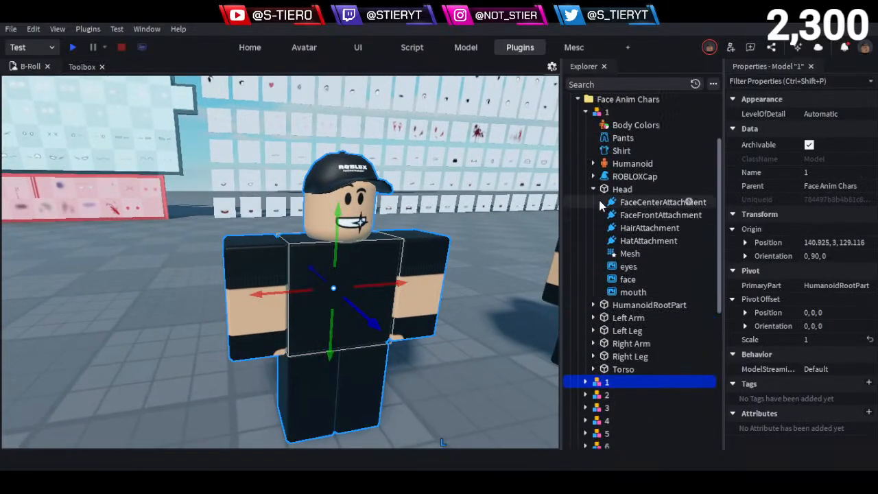
left_click(594, 189)
left_click(585, 111)
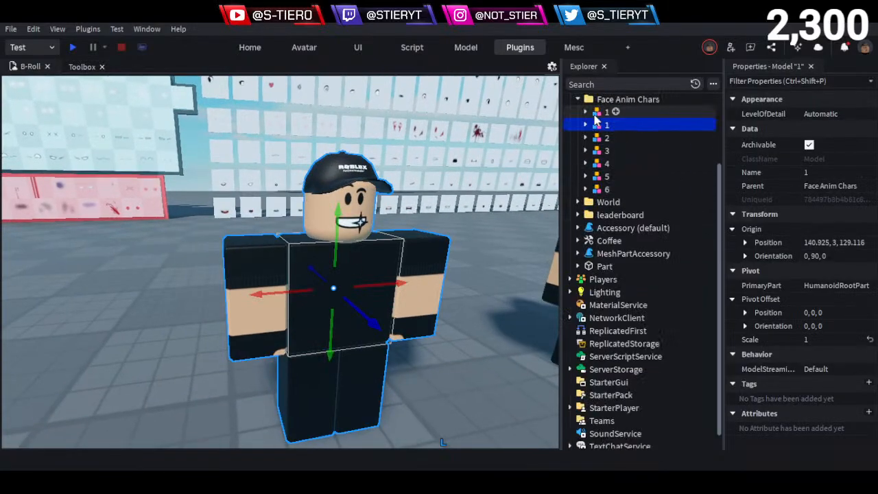
left_click(458, 369)
left_click(606, 124)
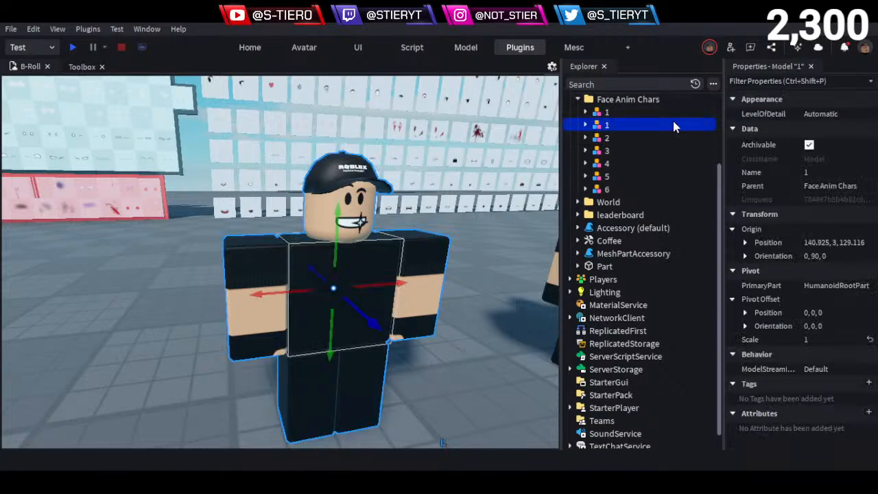
key("F2")
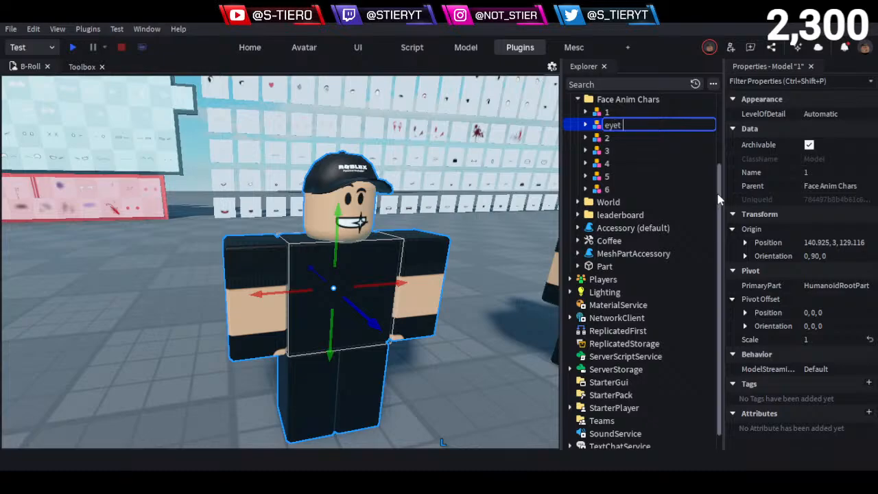
key("Return")
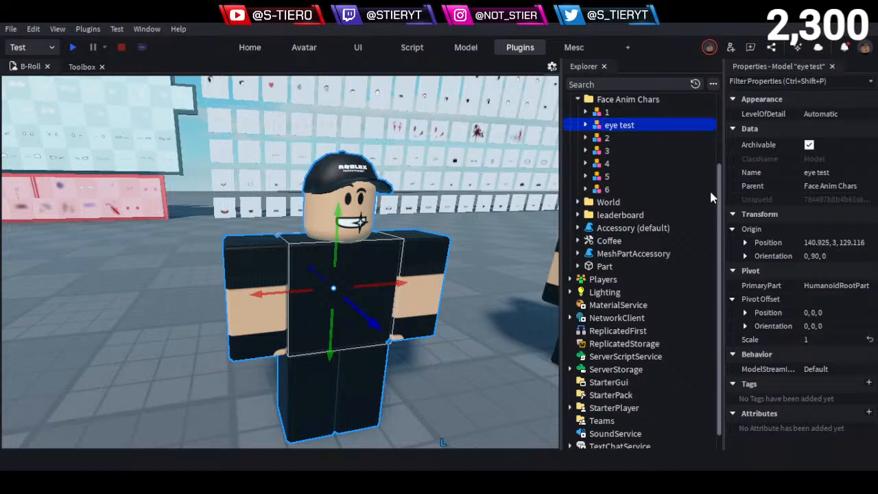
Insert a block part into the Head of the eye test character
left_click(455, 311)
scroll(455, 311, "up", 2)
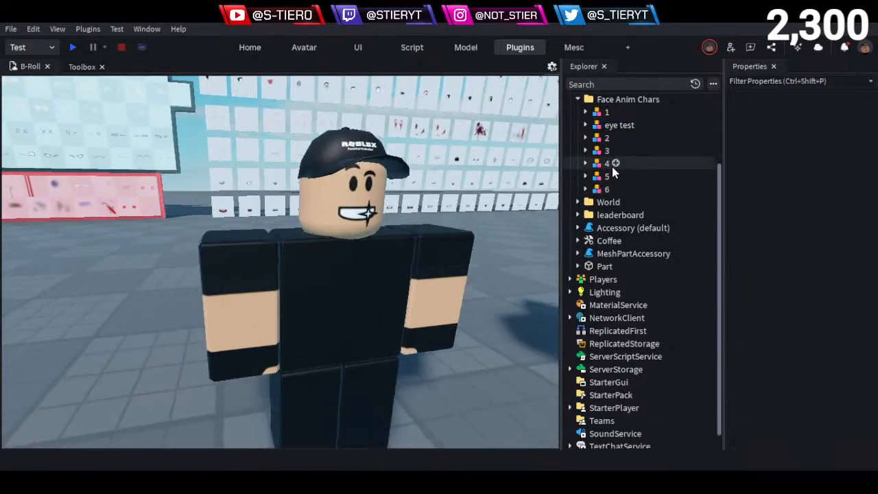
left_click(585, 125)
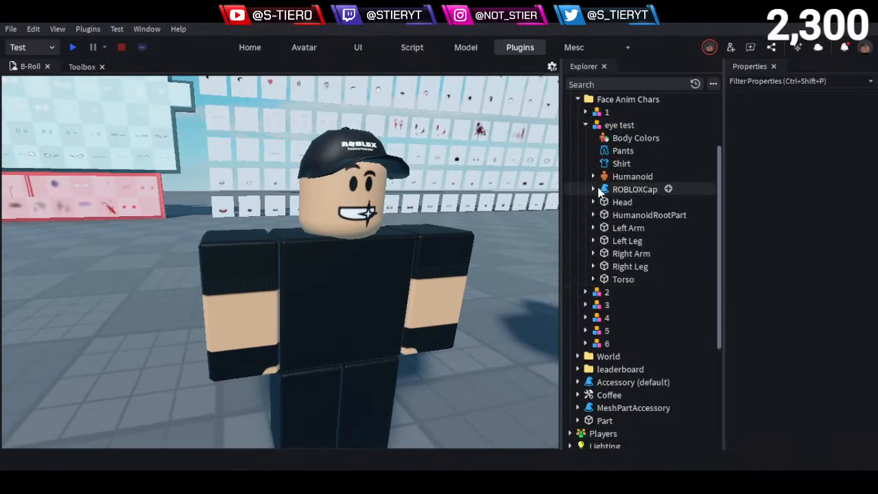
left_click(594, 202)
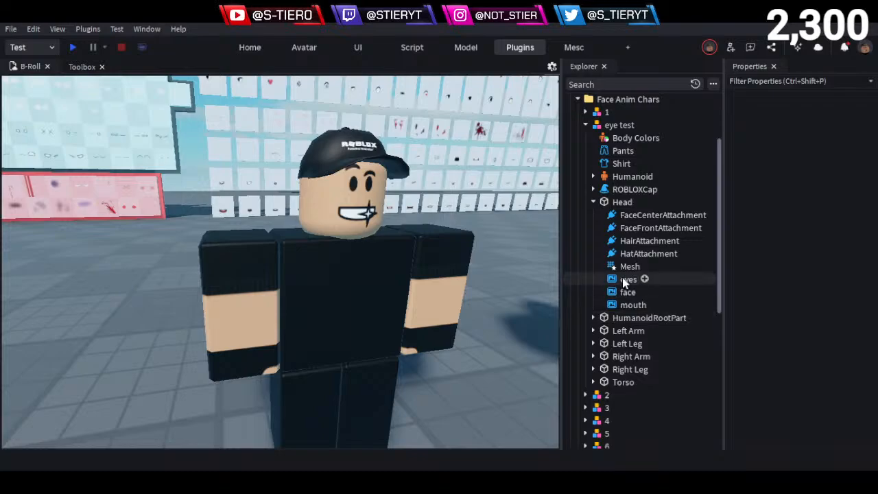
left_click(624, 202)
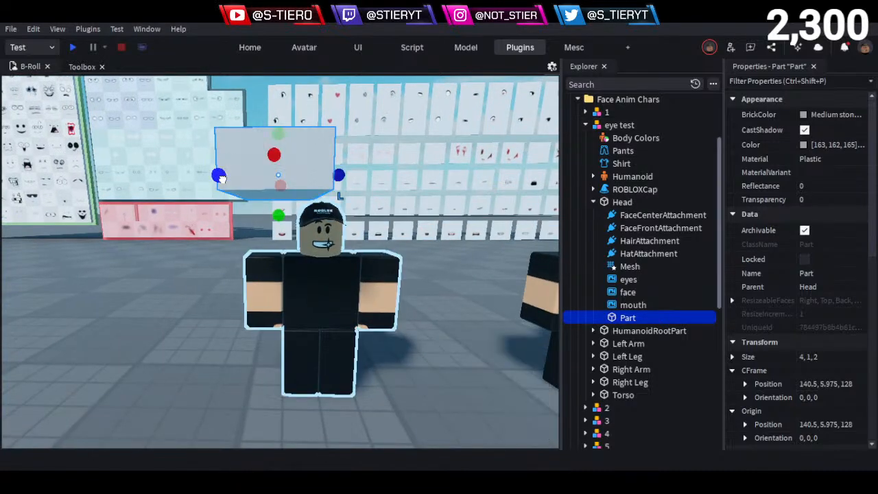
Rotate the new part 90° about the vertical axis and resize it to 1 × 1 × 1
left_click_drag(219, 177, 363, 197)
key("ctrl+2")
key("ctrl+4")
right_click_drag(371, 197, 376, 206)
left_click_drag(326, 258, 386, 215)
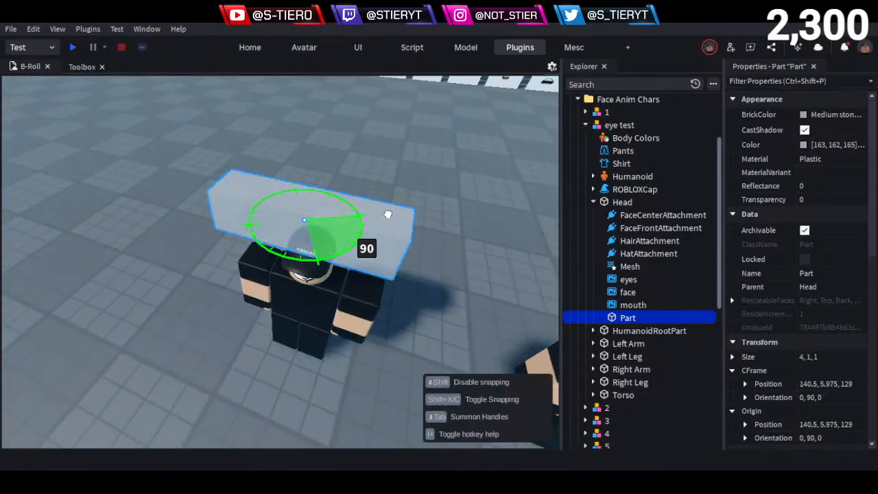
key("ctrl+2")
right_click_drag(408, 201, 411, 199)
key("ctrl+3")
key("a")
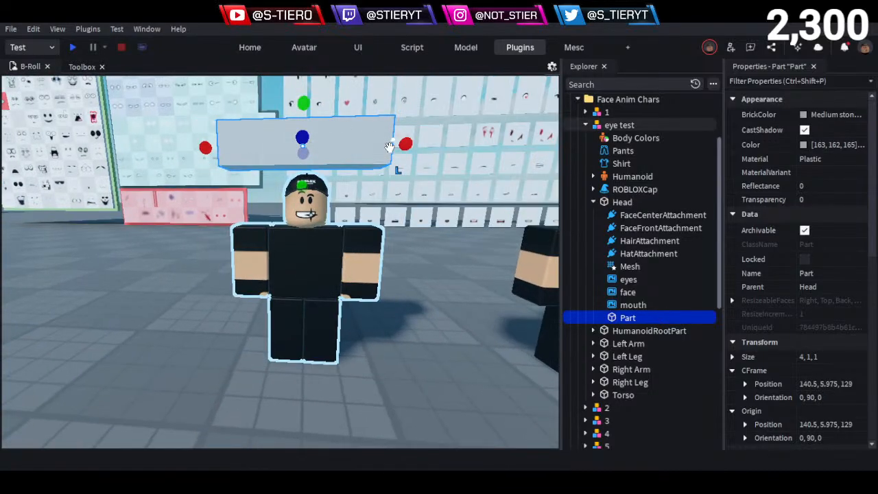
left_click_drag(414, 145, 348, 147)
Lower the part 1.5 studs over the face of the eye test character and view it from the front
key("ctrl+2")
right_click_drag(349, 146, 341, 160)
key("w")
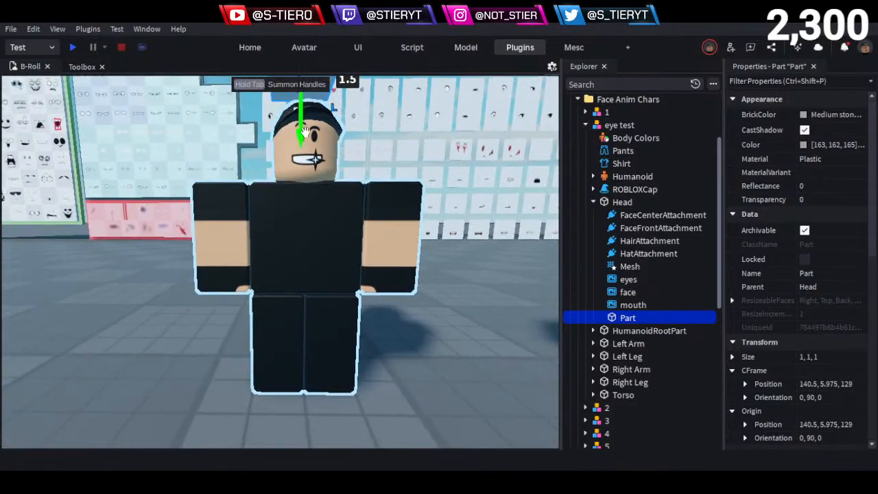
left_click_drag(311, 130, 336, 225)
key("e")
key("d")
left_click(414, 280)
key("a")
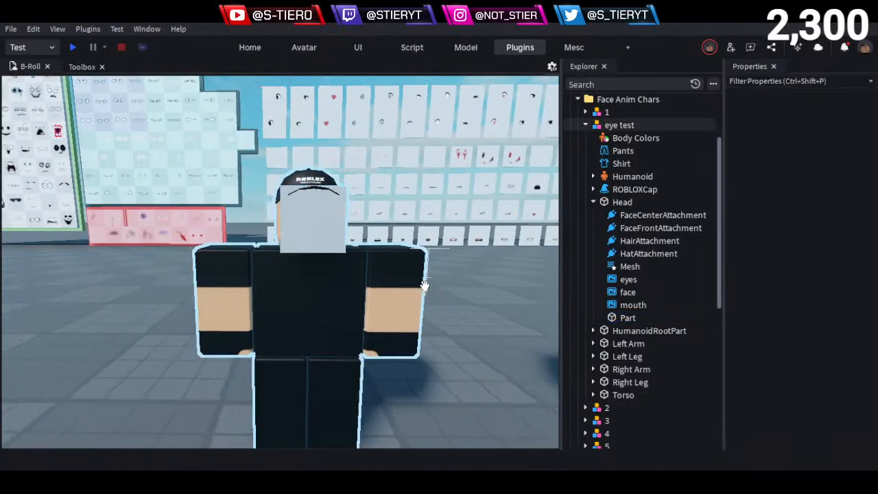
key("w")
key("s")
key("w")
key("a")
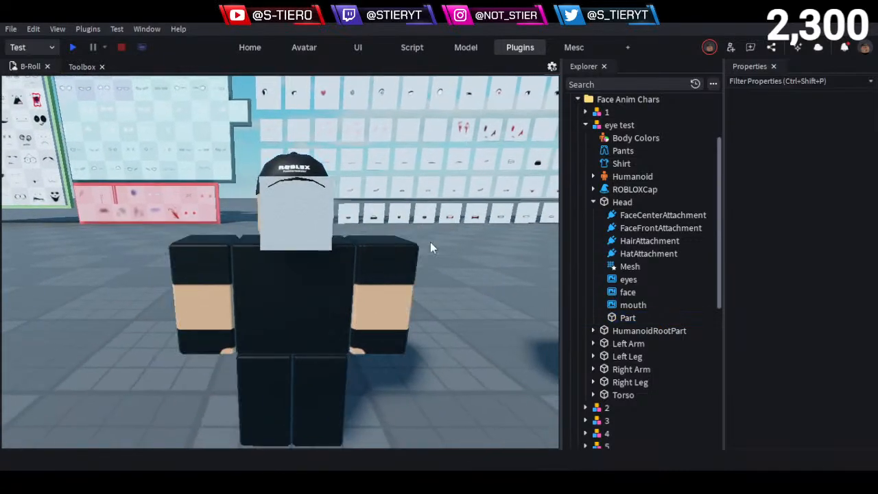
Move the eyes decal from the Head into the new part
left_click(627, 316)
left_click(622, 281)
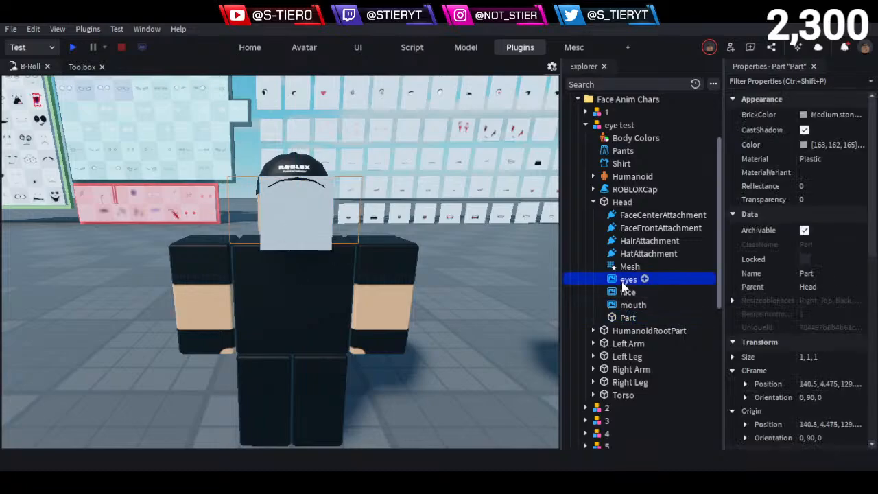
left_click(626, 318)
left_click_drag(628, 291, 629, 319)
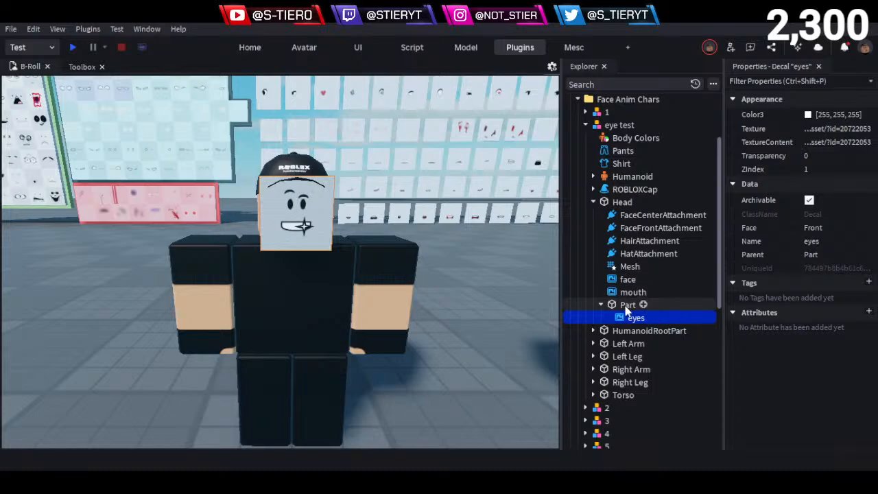
Rename the part that holds the eyes decal as "eye part"
left_click(628, 306)
double_click(679, 308)
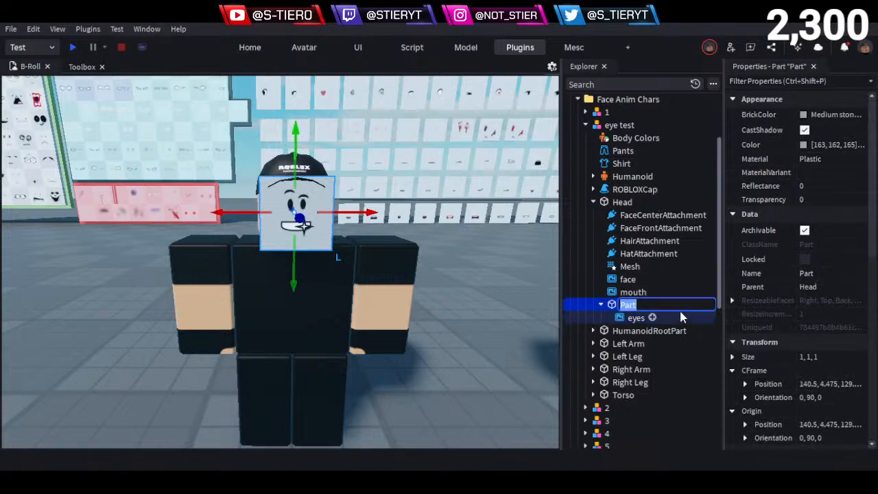
type("eye")
type(" spa")
key("Return")
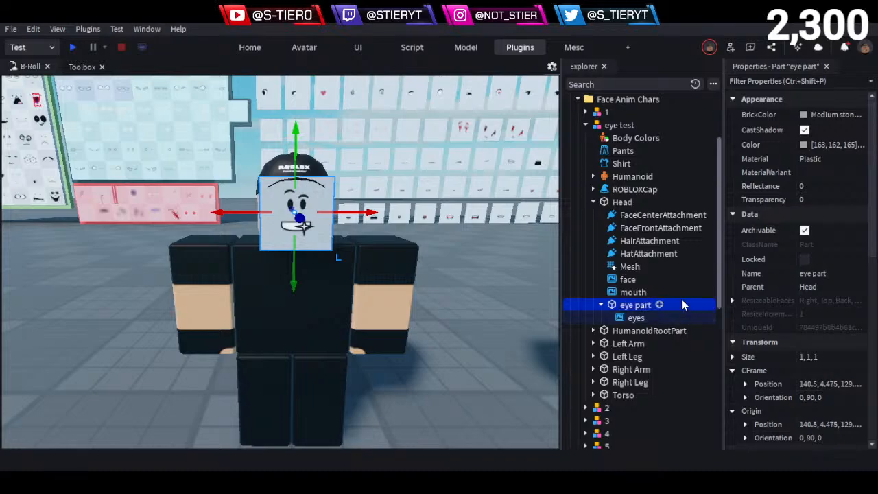
Review the eye part with its eyes decal, then the face and mouth decals and the Head itself
left_click_drag(358, 215, 400, 247)
left_click(548, 312)
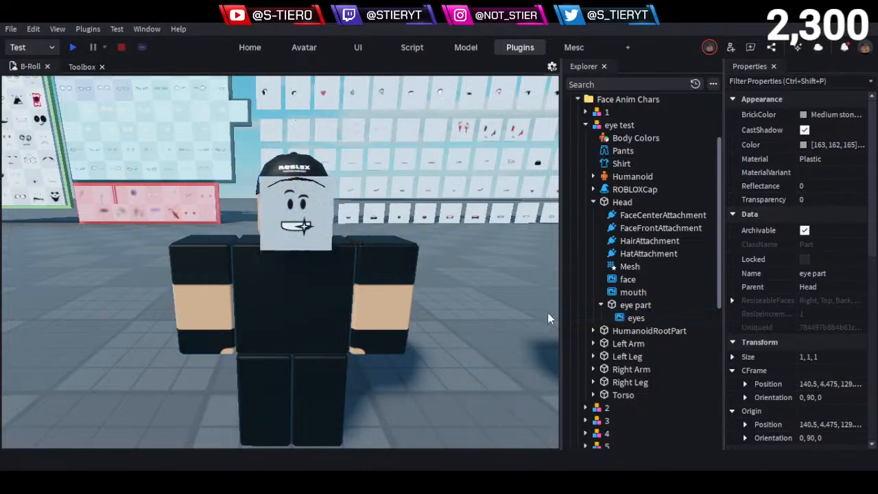
left_click(623, 307)
left_click(617, 318)
left_click(628, 306)
left_click(630, 292)
left_click(626, 279)
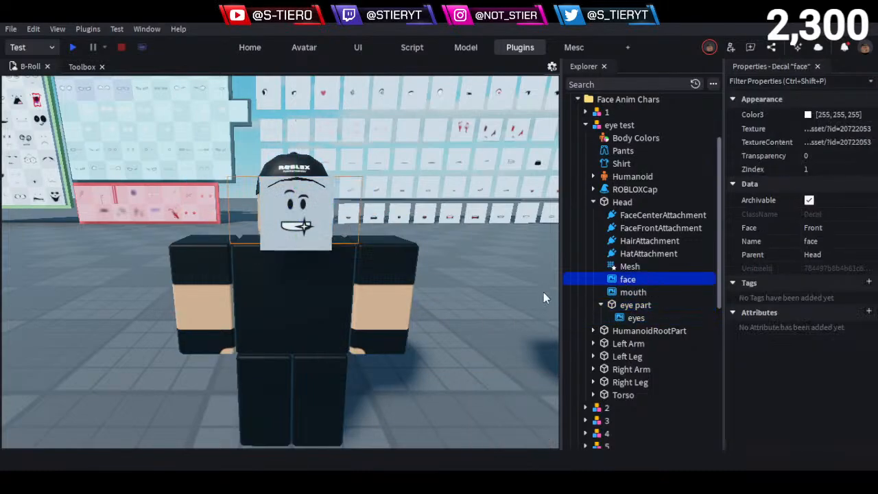
left_click(631, 291)
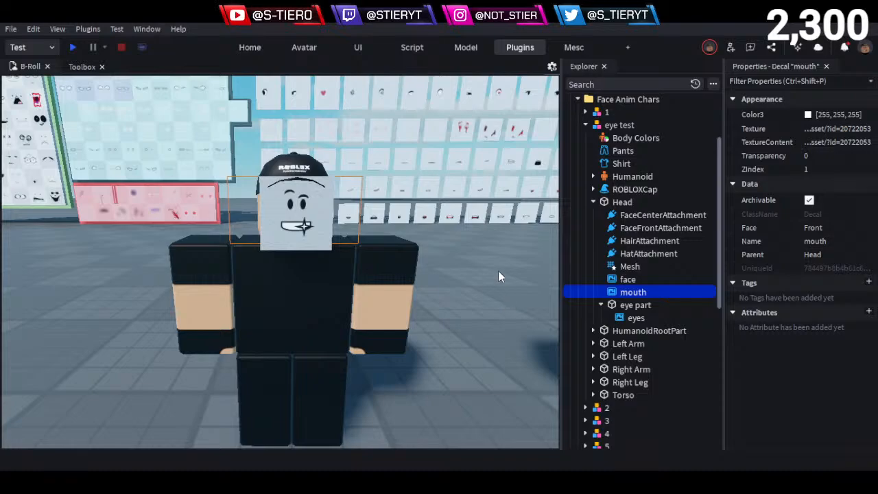
left_click(489, 365)
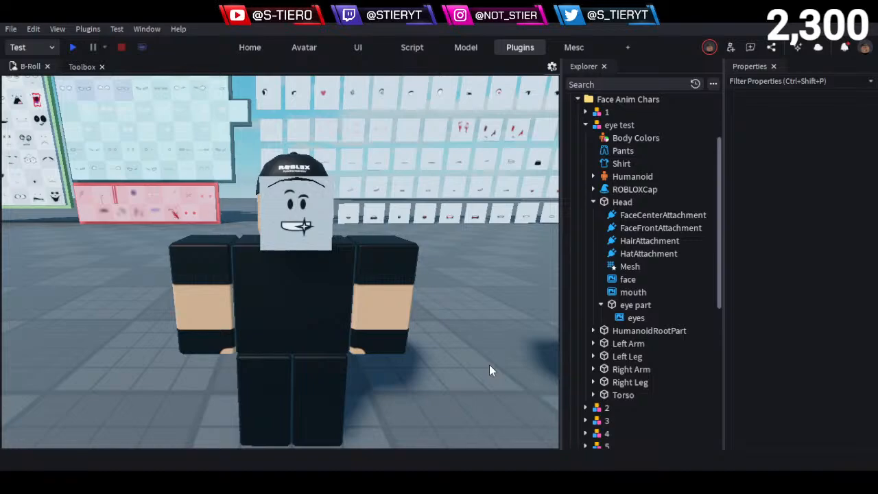
left_click(632, 213)
left_click(630, 202)
left_click(551, 302)
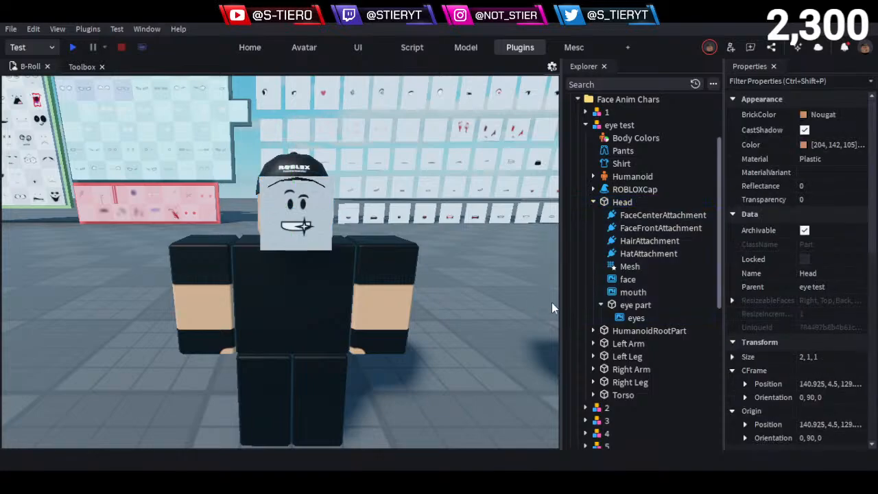
Weld the eye part to the Head as an animatable joint with Easy Weld's Join in Place, then close the plugin
left_click(635, 305)
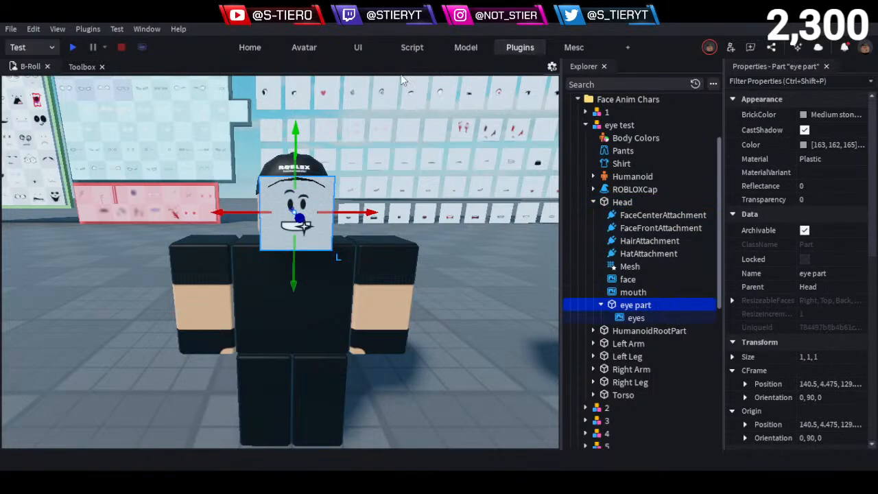
left_click(210, 78)
left_click_drag(274, 219, 391, 169)
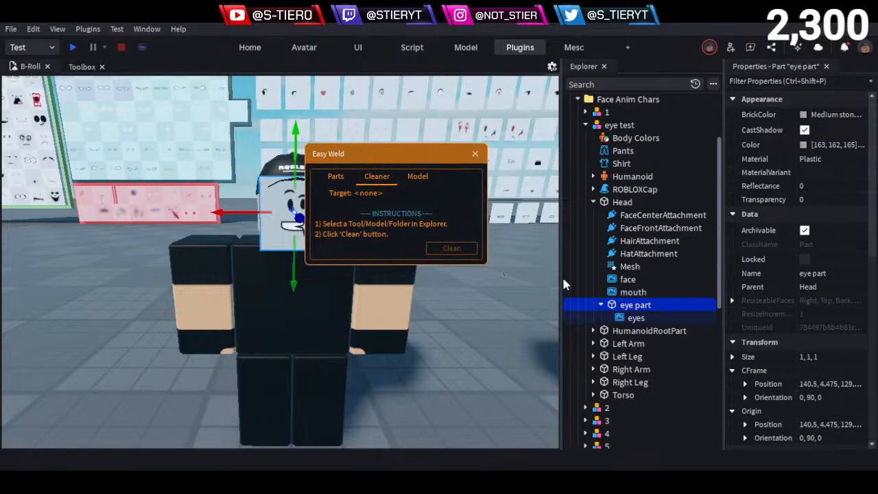
left_click(342, 182)
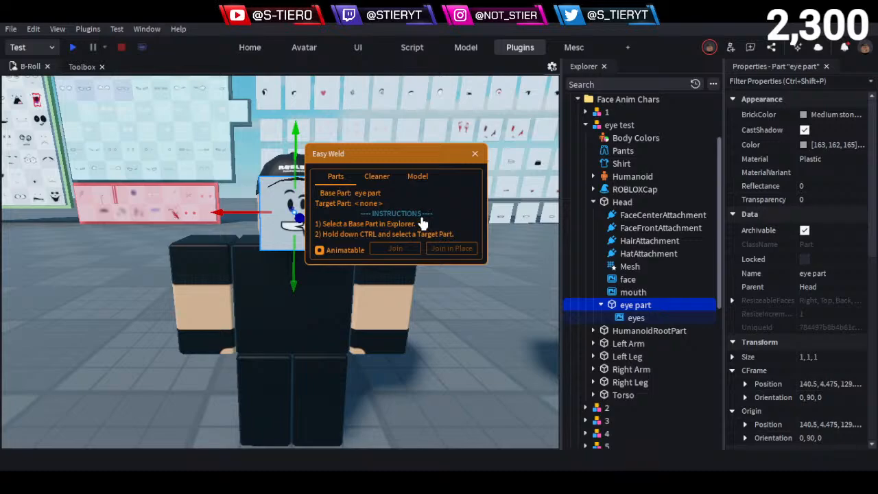
left_click(618, 202, "ctrl")
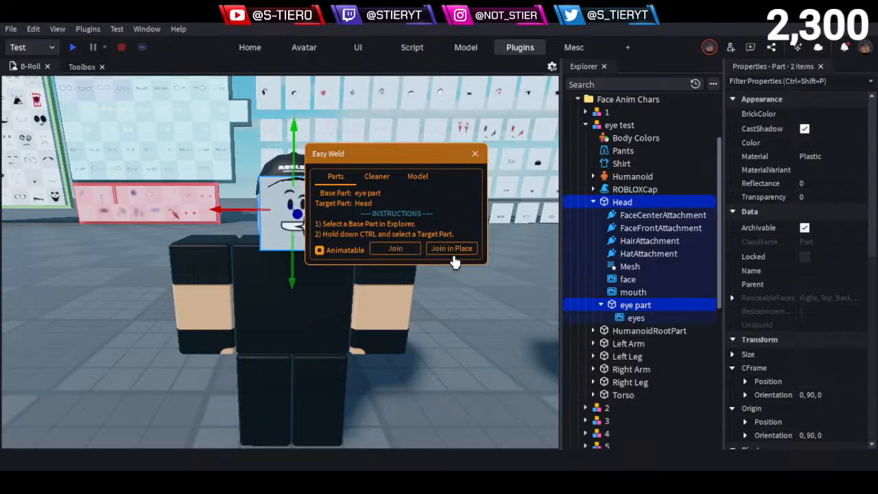
left_click(451, 248)
left_click(475, 154)
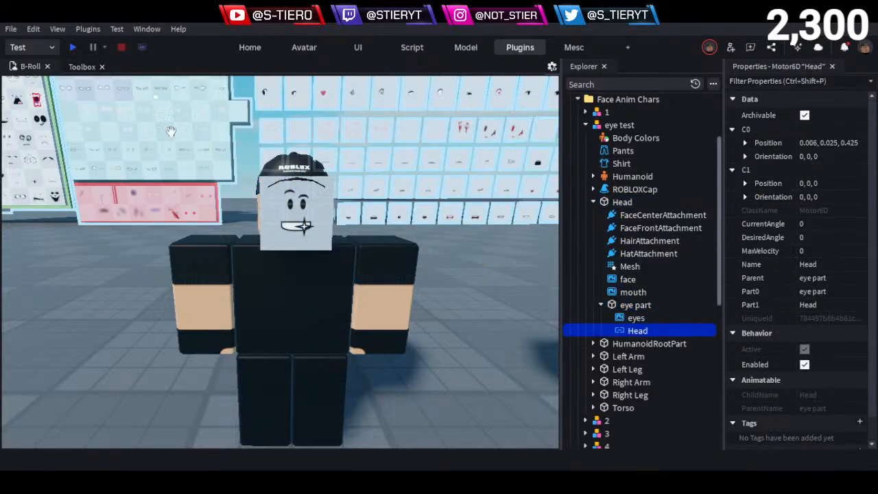
Set the eye part's Transparency to 1 and inspect the character's face up close
left_click(635, 304)
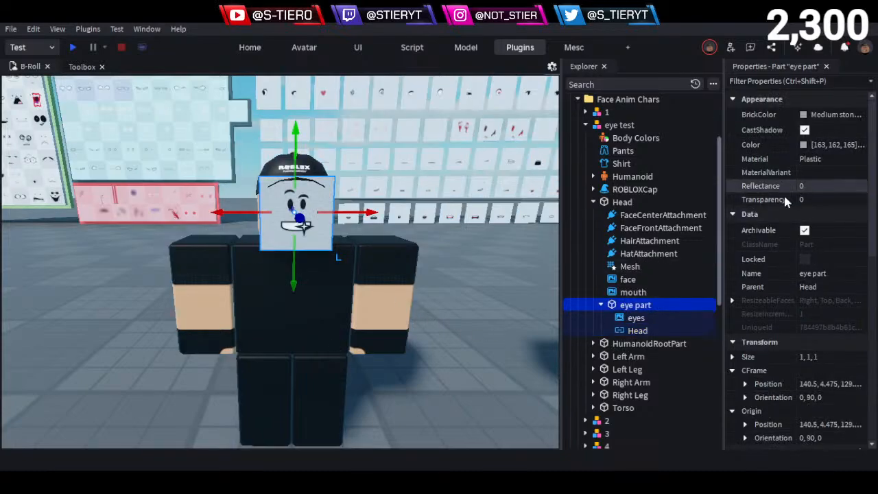
left_click(808, 198)
type("1")
left_click(456, 316)
key("a")
right_click_drag(446, 329, 443, 335)
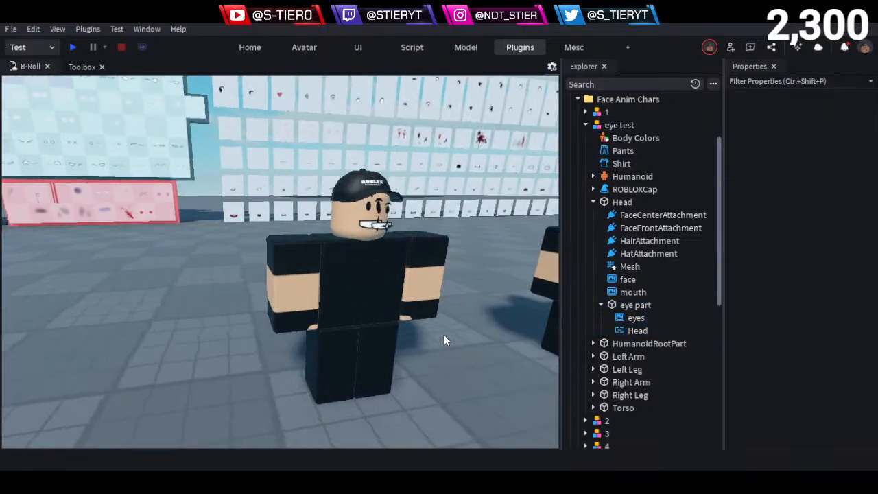
scroll(439, 328, "up", 3)
right_click_drag(413, 284, 374, 228)
scroll(384, 243, "up", 2)
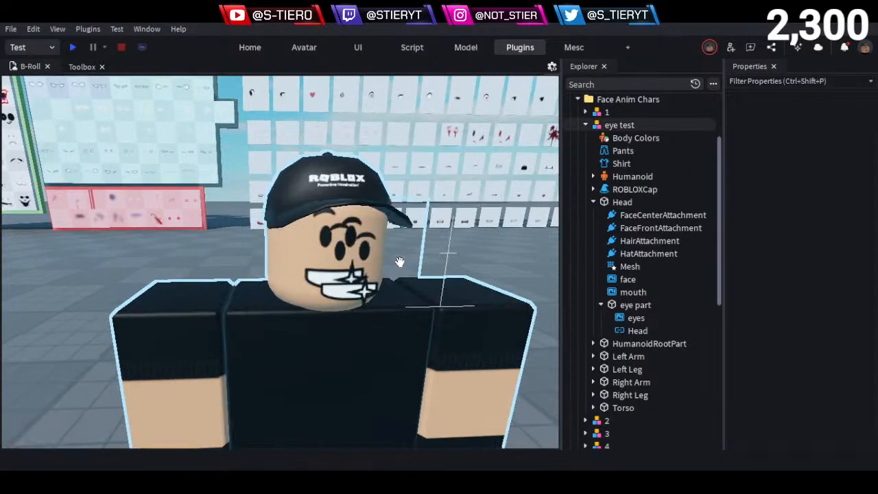
Set the eye part's Transparency to 0 and move the part about 0.32 studs back into the head
left_click(621, 305)
right_click_drag(411, 288, 418, 252)
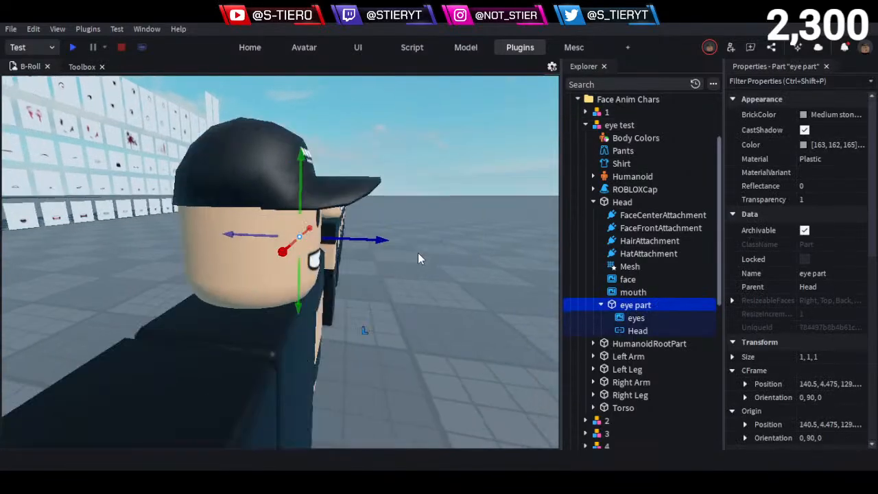
left_click(815, 200)
type("0")
key("Return")
left_click(460, 332)
left_click(617, 305)
right_click_drag(402, 290, 404, 290)
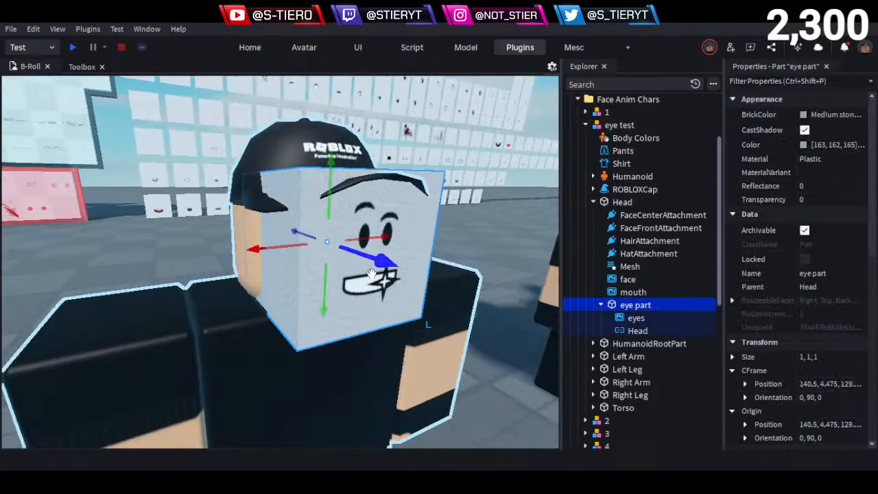
left_click_drag(371, 273, 340, 258)
right_click_drag(480, 255, 483, 255)
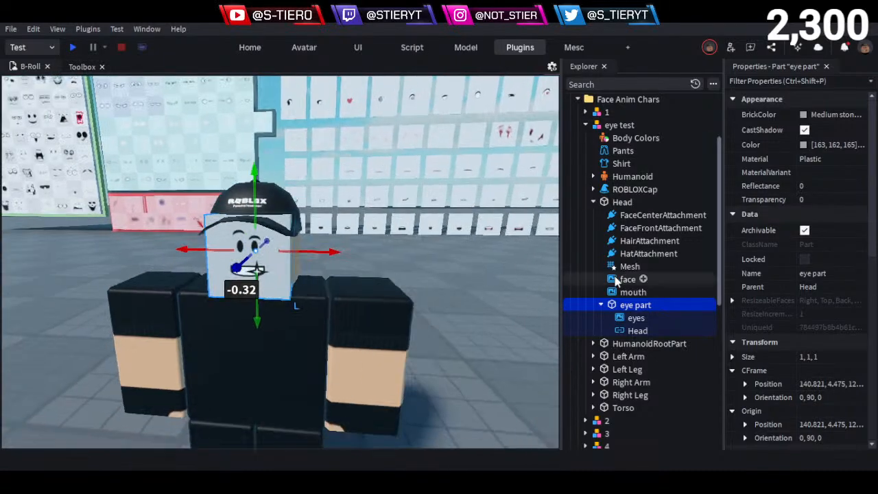
Make the repositioned eye part fully transparent by setting its Transparency to 1, then clear the selection
left_click(804, 200)
type("1")
key("Return")
left_click(474, 304)
Examine how the eyes line up with the eye test character's face from several angles and distances
right_click_drag(475, 304, 476, 276)
key("a")
right_click_drag(425, 265, 355, 269)
key("w")
key("d")
key("w")
key("w")
key("a")
key("s")
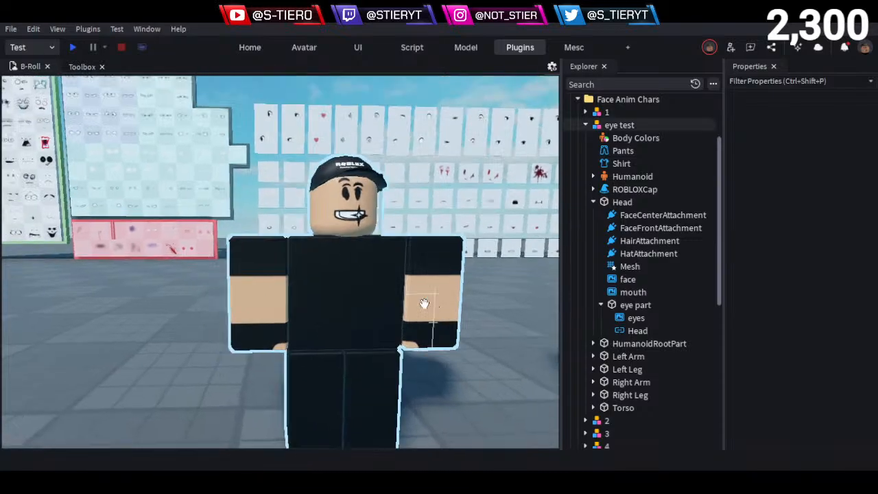
Survey the face and eye decal boards around the eye test character, ending back in front of the character
key("w")
right_click_drag(425, 303, 424, 304)
key("s")
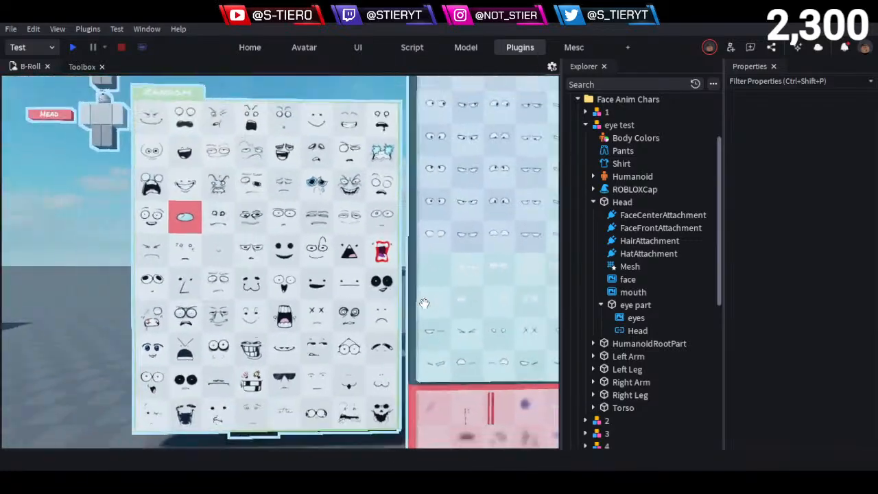
key("s")
middle_click_drag(424, 303, 425, 303)
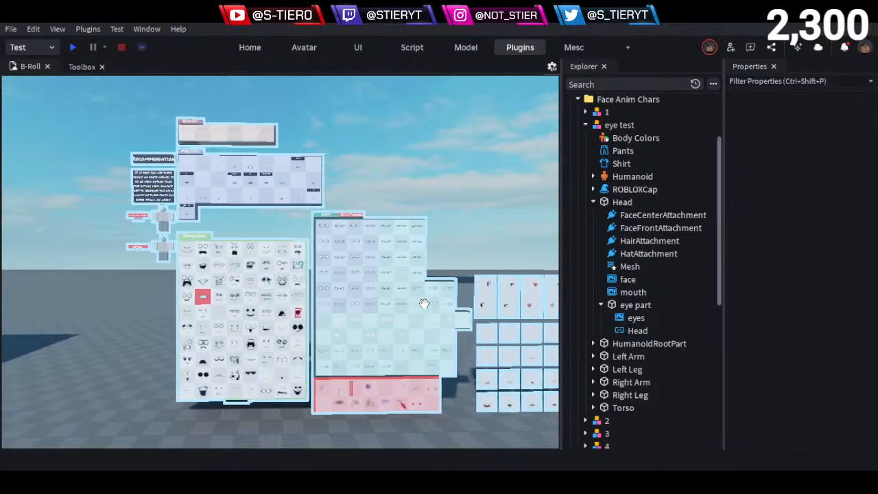
key("w")
right_click_drag(496, 315, 496, 315)
key("w")
right_click_drag(382, 297, 382, 297)
key("s")
key("w")
key("s")
key("s")
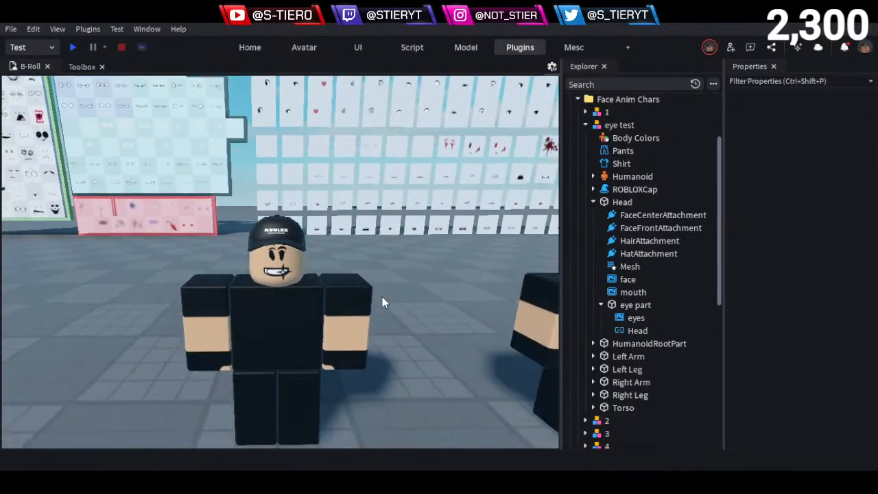
Inspect the eye test character's face from the front at close range and from farther back
left_click(382, 298)
key("w")
key("w")
key("a")
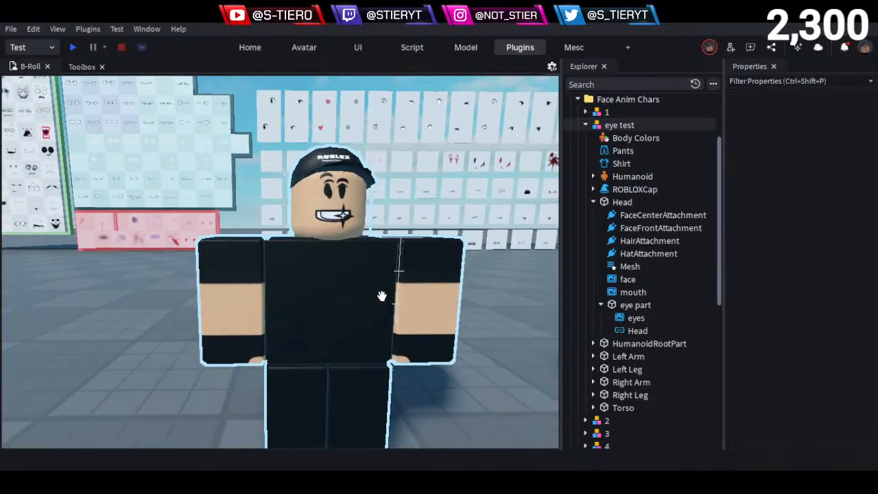
key("q")
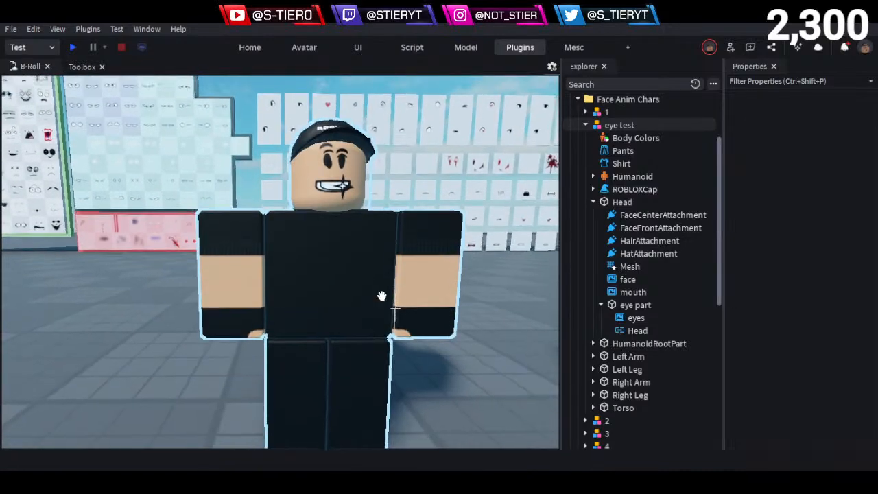
right_click_drag(382, 296, 382, 297)
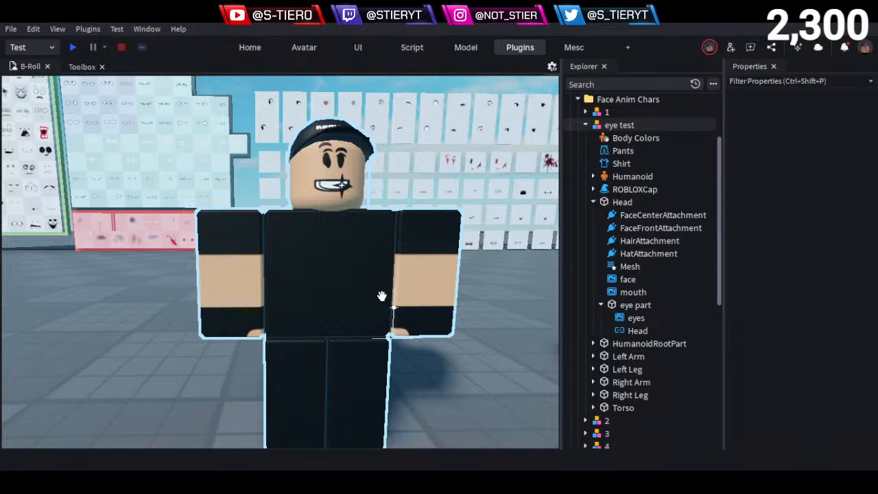
left_click(225, 356)
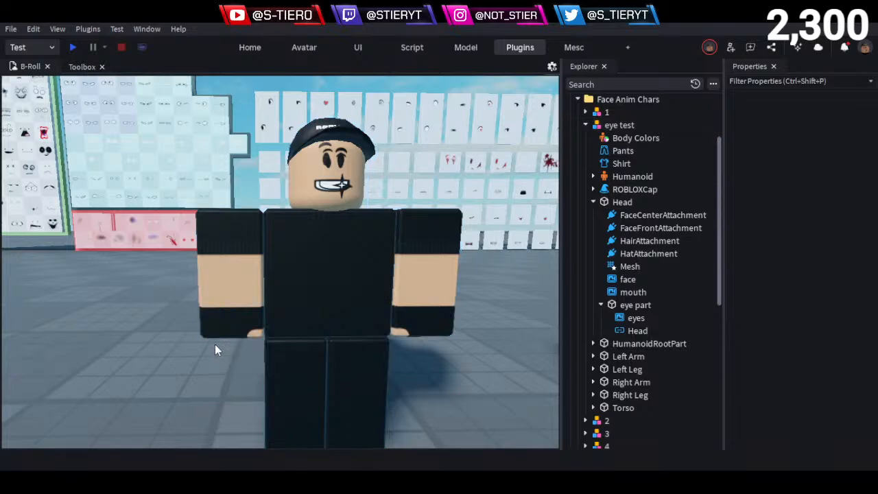
right_click_drag(213, 342, 212, 341)
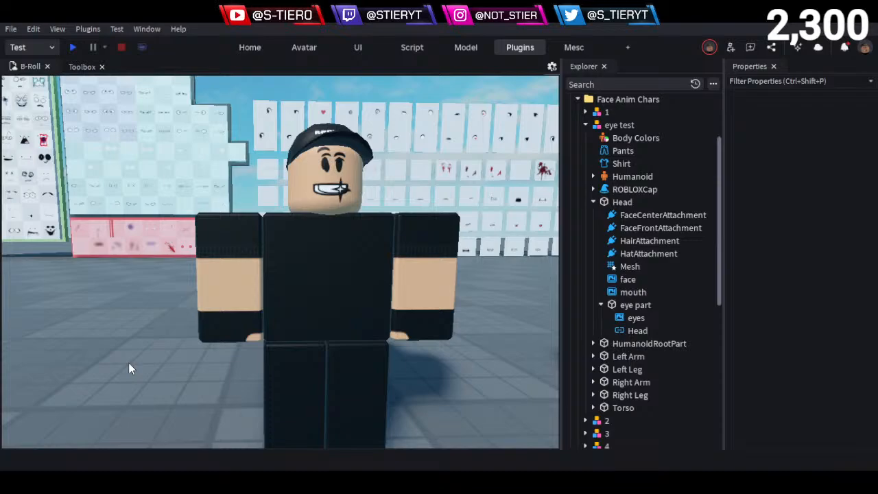
key("s")
right_click_drag(123, 335, 123, 334)
key("w")
key("s")
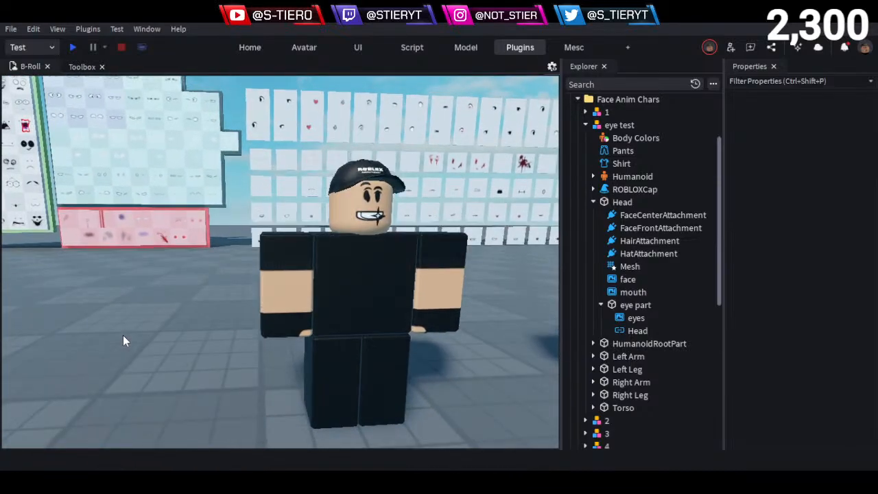
left_click(285, 237)
left_click(135, 348)
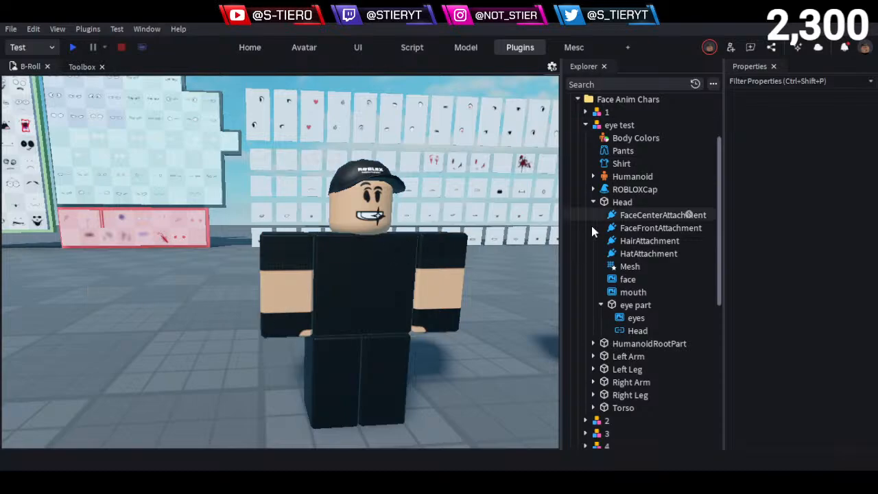
Select the face and mouth decals together under the eye test character's Head
left_click(627, 279)
left_click(621, 292)
left_click(624, 280)
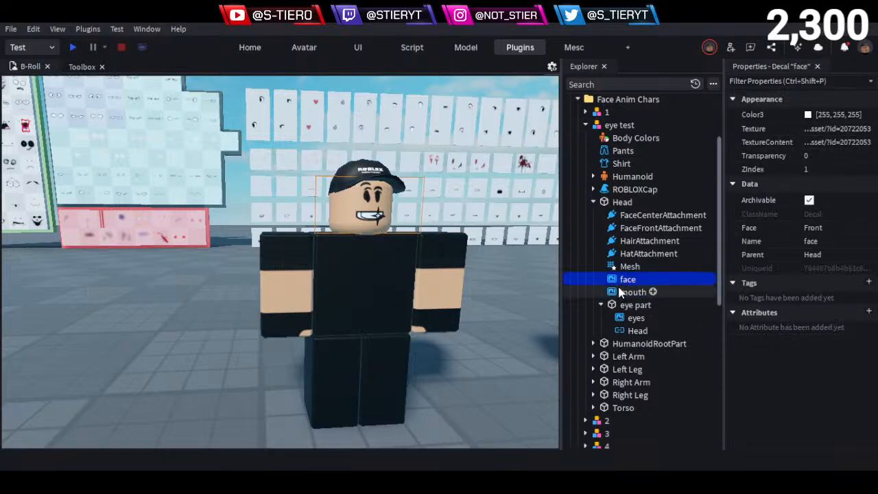
left_click(623, 291, "shift")
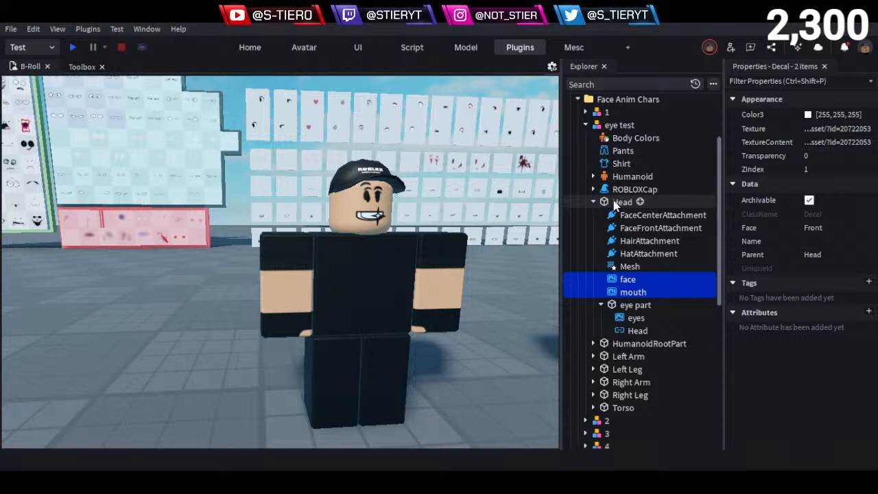
scroll(651, 240, "down", 6)
left_click_drag(620, 295, 588, 164)
scroll(557, 236, "up", 8)
scroll(623, 242, "up", 7)
scroll(480, 264, "down", 5)
key("ctrl+z")
Clear the selection and bring the eye test character back into view from the front
left_click(453, 374)
scroll(453, 374, "down", 4)
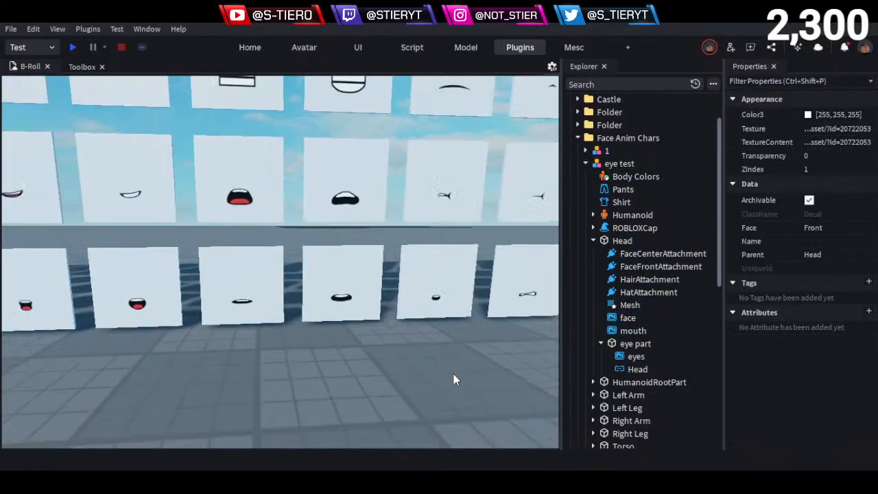
scroll(416, 344, "down", 10)
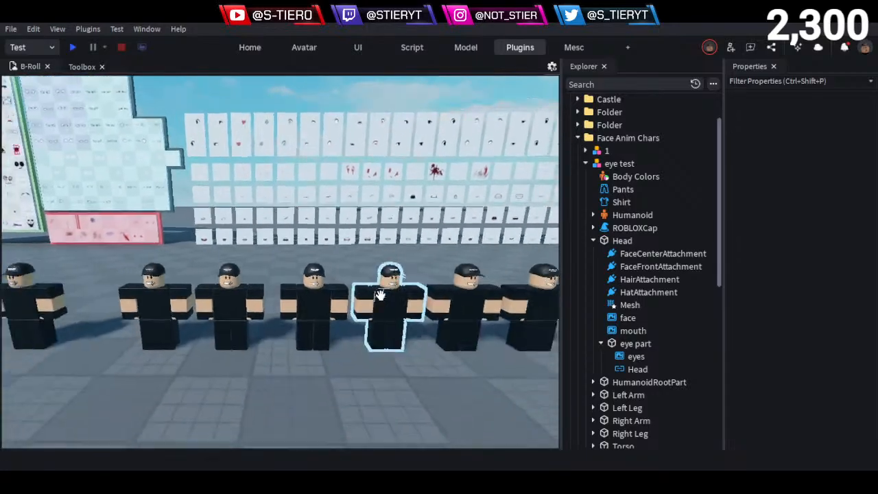
key("a")
key("w")
key("d")
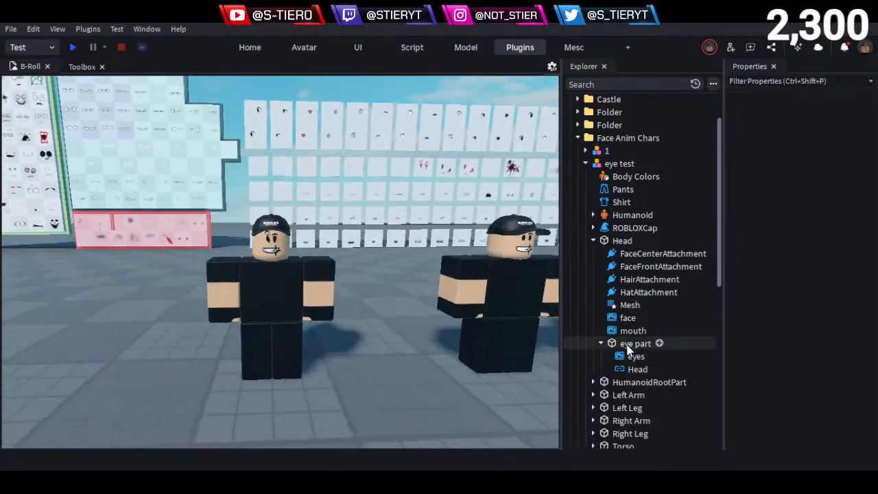
key("a")
key("d")
key("w")
key("a")
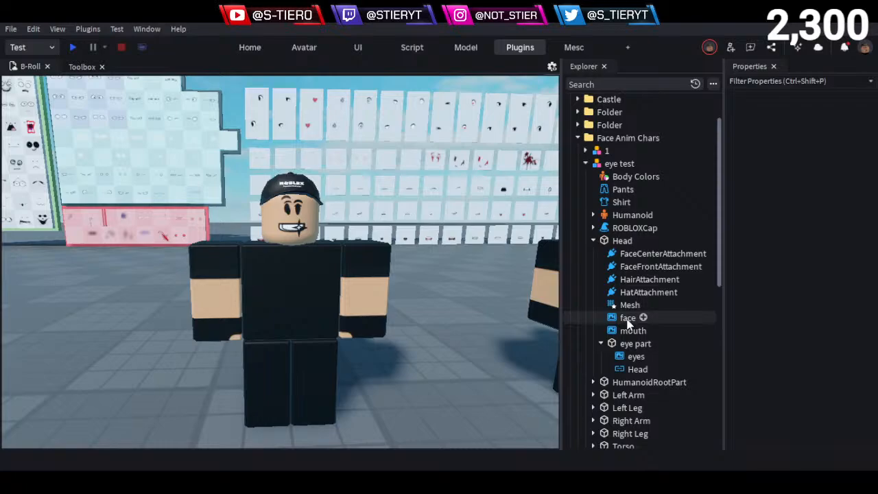
Check the properties of the mouth and face decals under the Head, then clear the selection
left_click(627, 320)
left_click(628, 344, "ctrl")
left_click(623, 331)
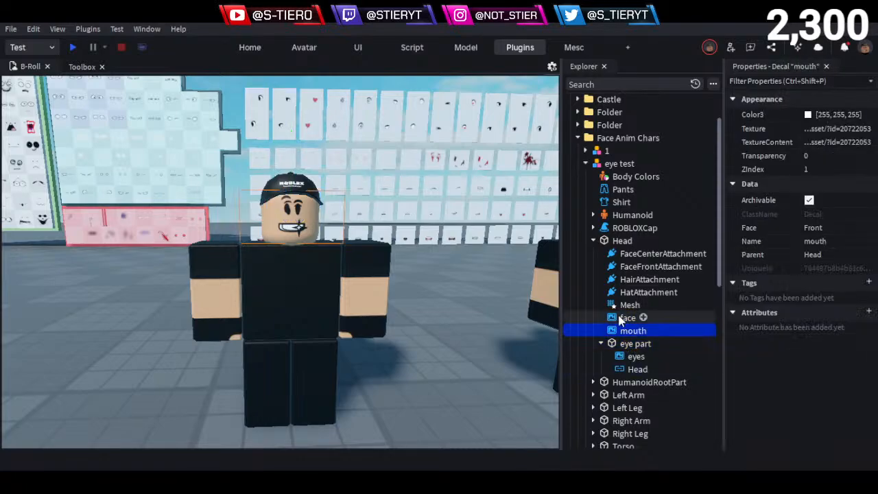
left_click(620, 318, "ctrl")
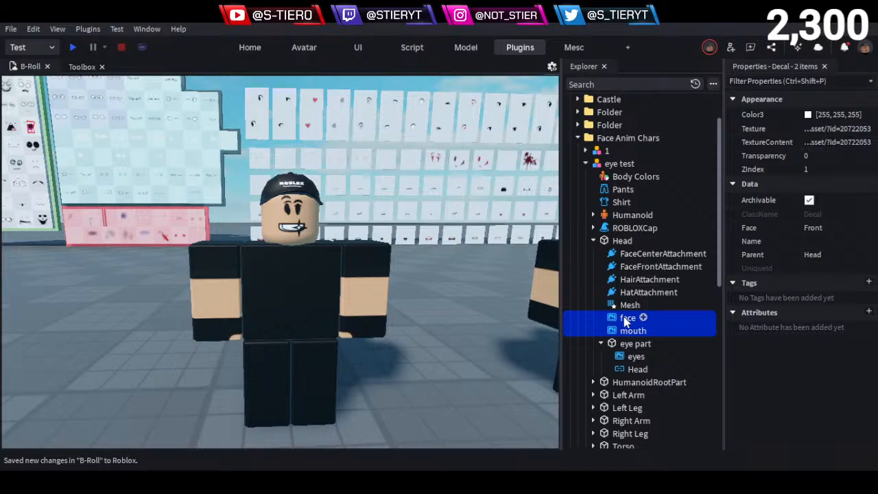
left_click(466, 349)
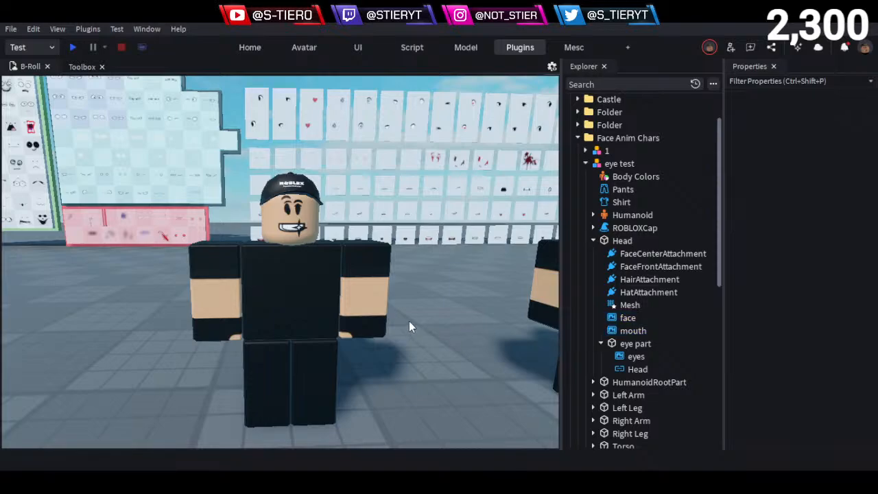
Examine the decals on the Eyes board and the separate mouth and face decals in the wall rows
scroll(426, 308, "up", 2)
scroll(418, 284, "down", 3)
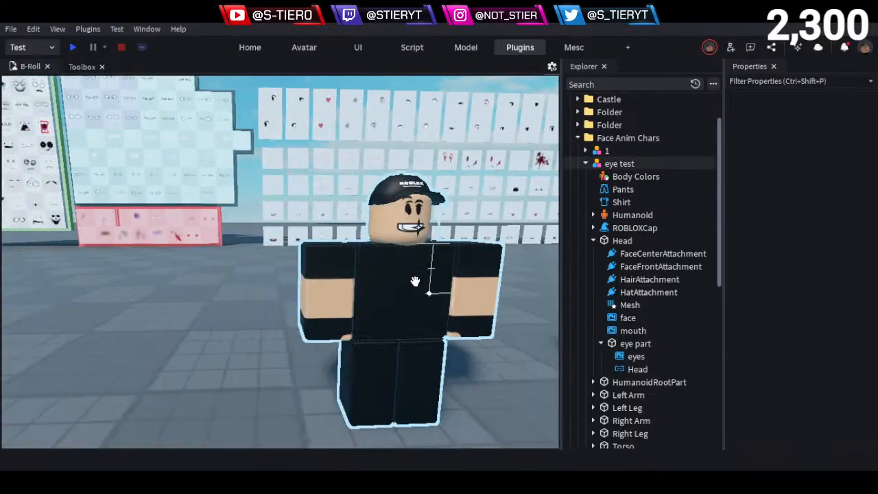
scroll(384, 268, "up", 4)
right_click_drag(360, 257, 362, 256)
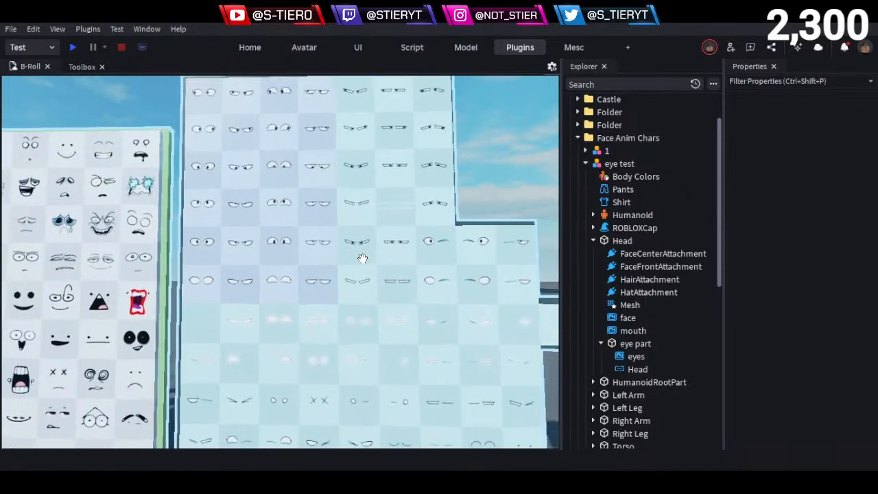
key("w")
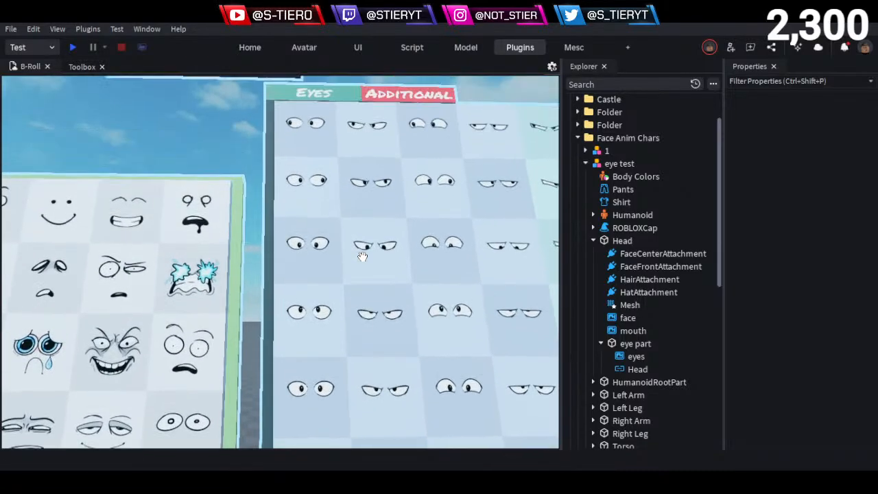
right_click_drag(358, 180, 328, 239)
key("w")
key("w")
key("d")
key("s")
key("w")
key("d")
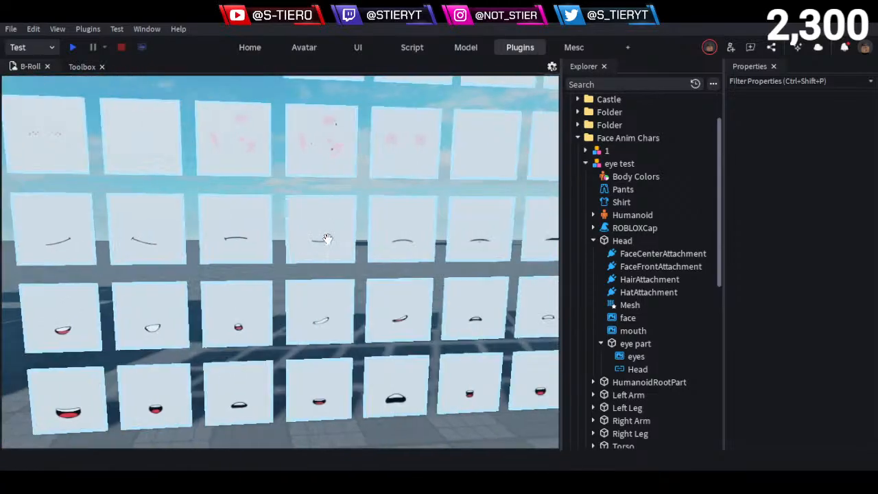
key("s")
key("d")
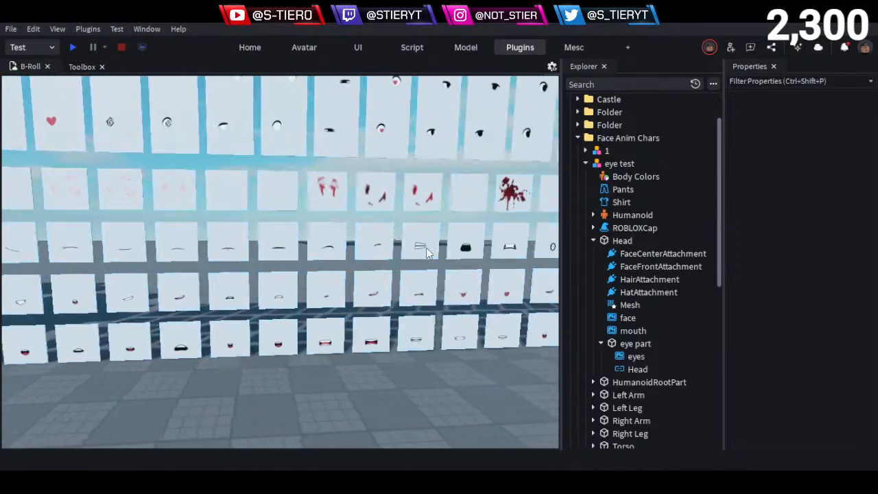
Examine the labelled mouth shapes on the Mouths board and read the recommendation sign about decal parts welded to an R6 head
key("a")
key("s")
right_click_drag(373, 290, 366, 284)
key("w")
key("d")
key("w")
key("w")
key("e")
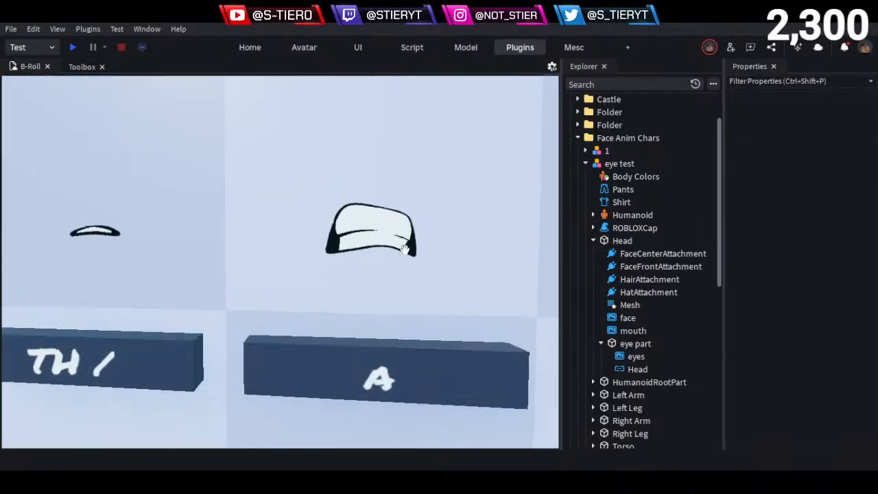
key("s")
key("a")
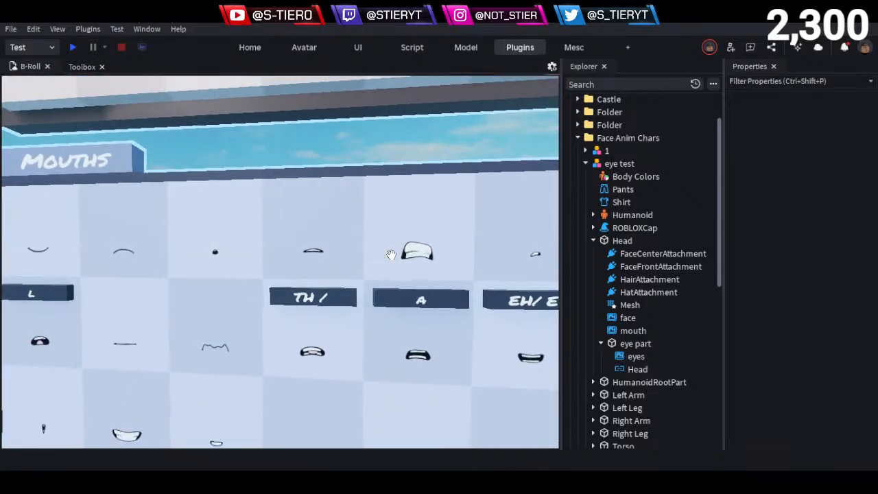
key("w")
right_click_drag(391, 255, 391, 255)
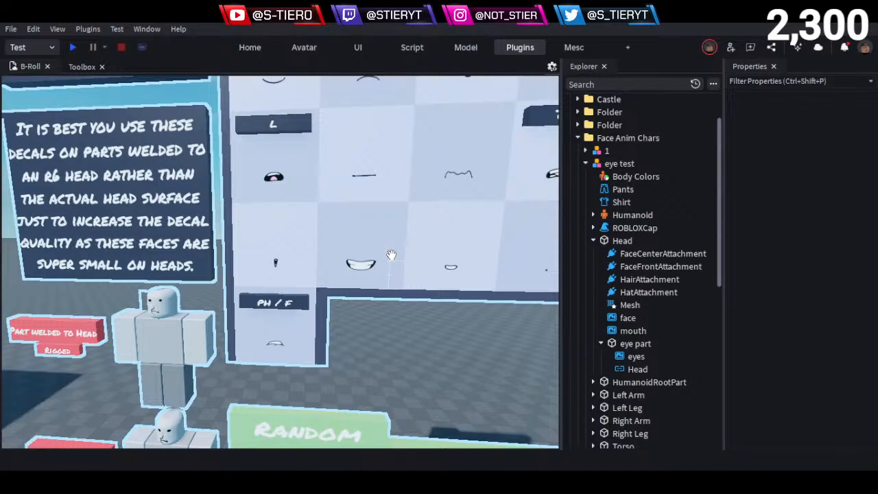
right_click_drag(391, 256, 391, 255)
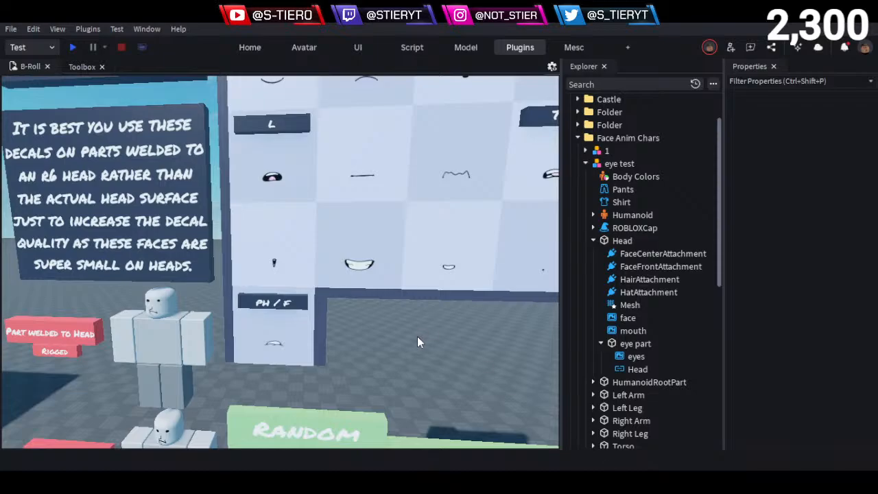
Duplicate character 4 from the row and place the copy on the empty floor away from the others
key("w")
right_click_drag(423, 344, 421, 344)
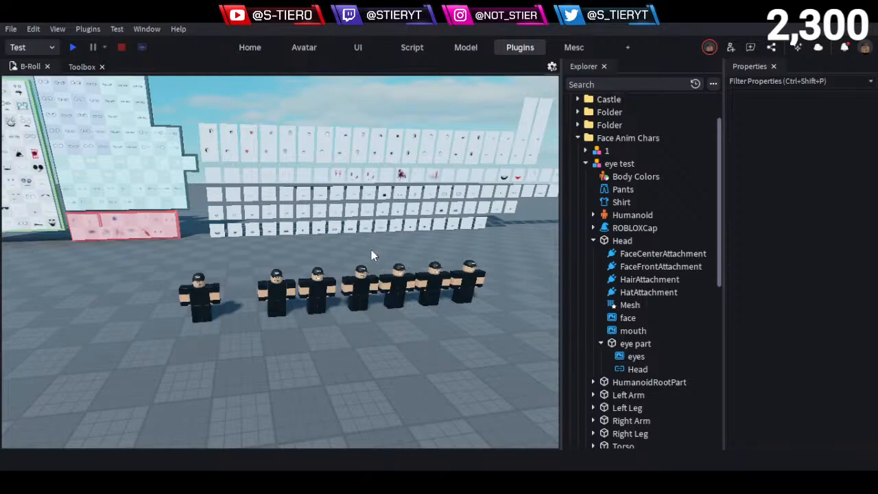
key("d")
right_click_drag(460, 334, 334, 240)
key("w")
key("s")
key("w")
key("w")
key("d")
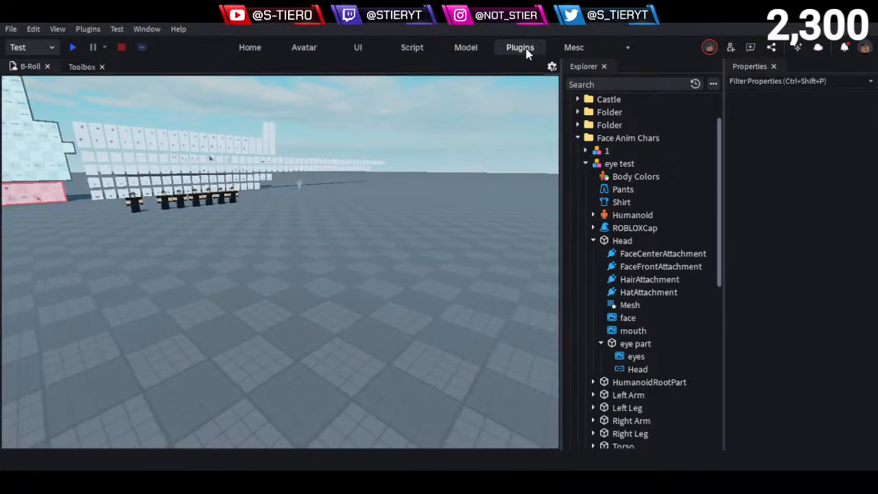
left_click_drag(208, 196, 445, 278)
key("w")
right_click_drag(444, 279, 450, 277)
key("w")
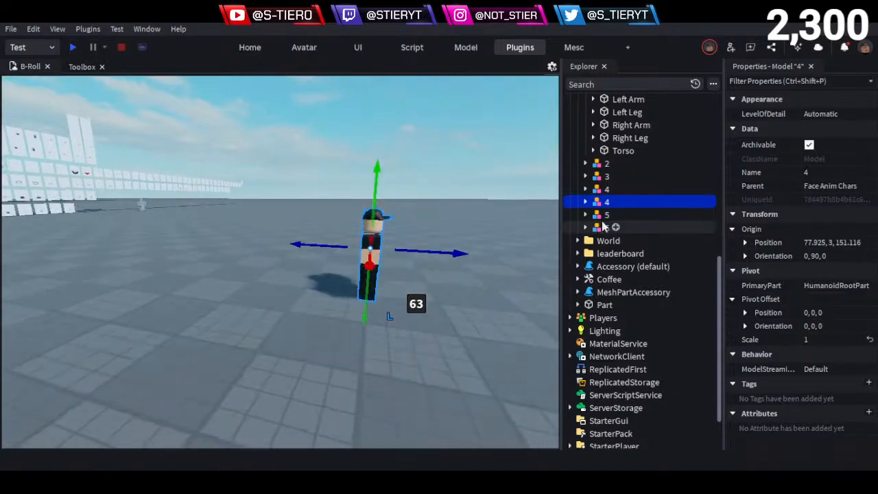
Rename the duplicated character model as bounce
key("F2")
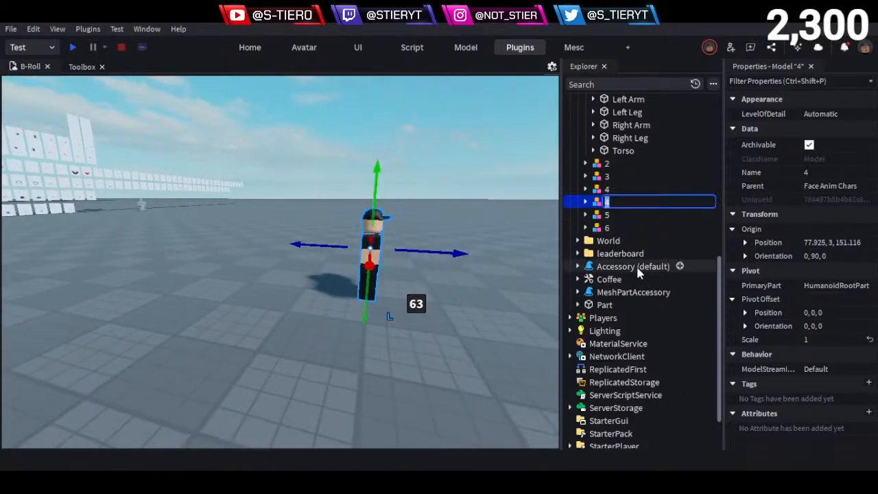
type("bounce")
key("Return")
Move the bounce model out of the Face Anim Chars folder directly into Workspace, focus on it and clear the selection
scroll(628, 240, "up", 2)
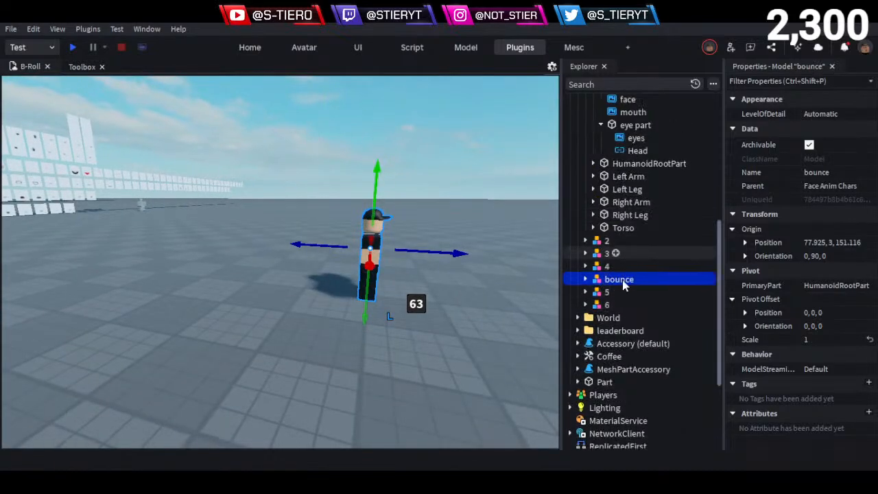
scroll(689, 189, "up", 7)
left_click_drag(689, 189, 613, 101)
scroll(614, 257, "down", 2)
scroll(613, 256, "down", 5)
key("f")
left_click(437, 281)
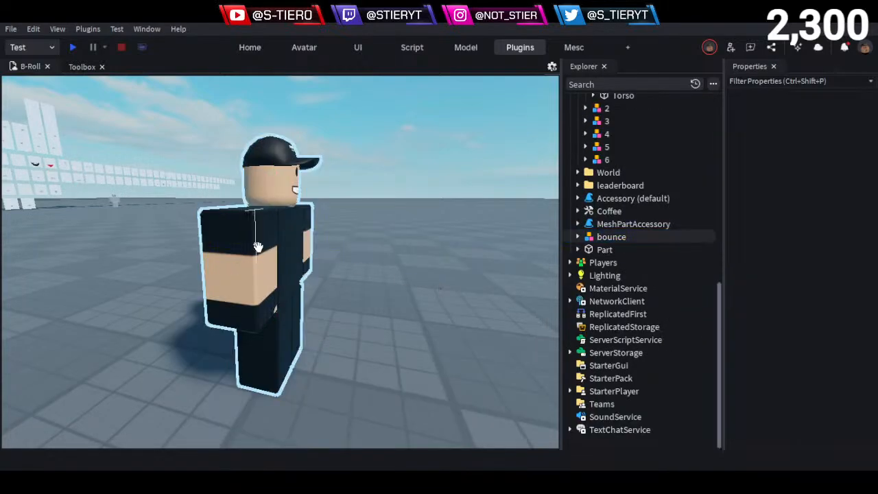
Reposition the bounce character on the empty floor and rotate it to face the camera
key("r")
left_click_drag(256, 245, 329, 315)
key("r")
key("r")
left_click(330, 368)
right_click_drag(330, 368, 330, 367)
key("w")
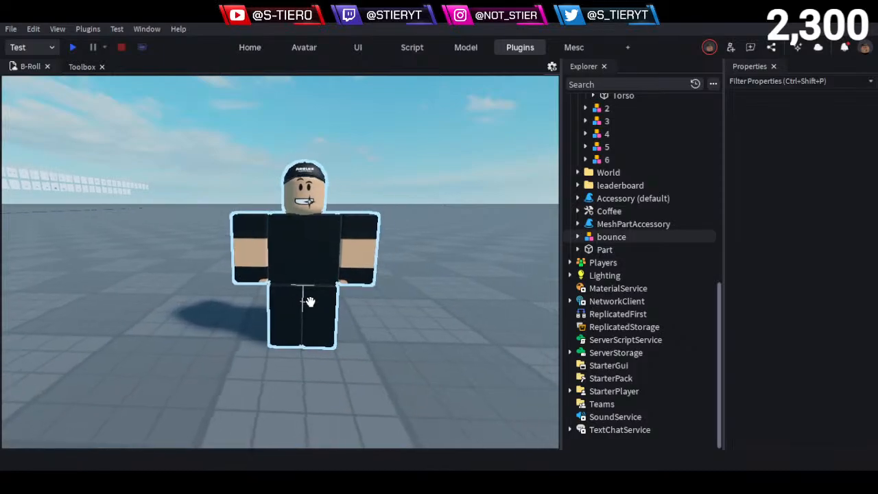
Inspect the parts inside the bounce model and its Head, and clear the selection
left_click(307, 291)
left_click(579, 236)
scroll(591, 238, "down", 2)
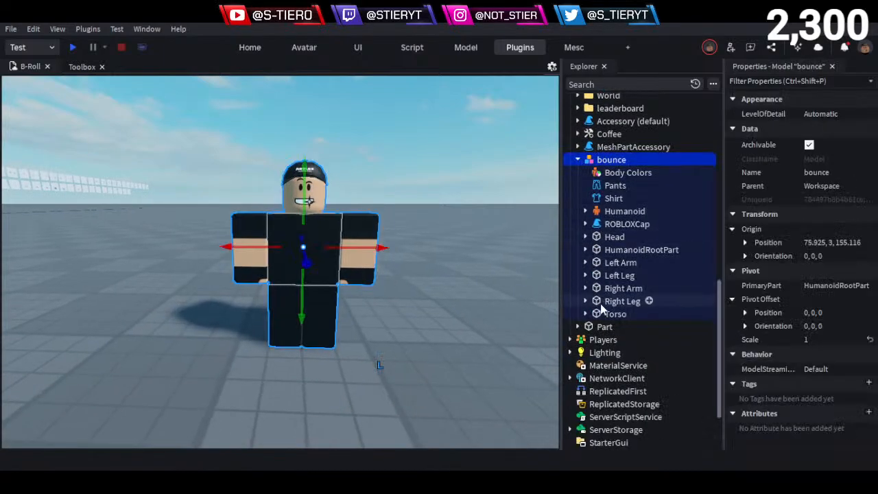
left_click(586, 236)
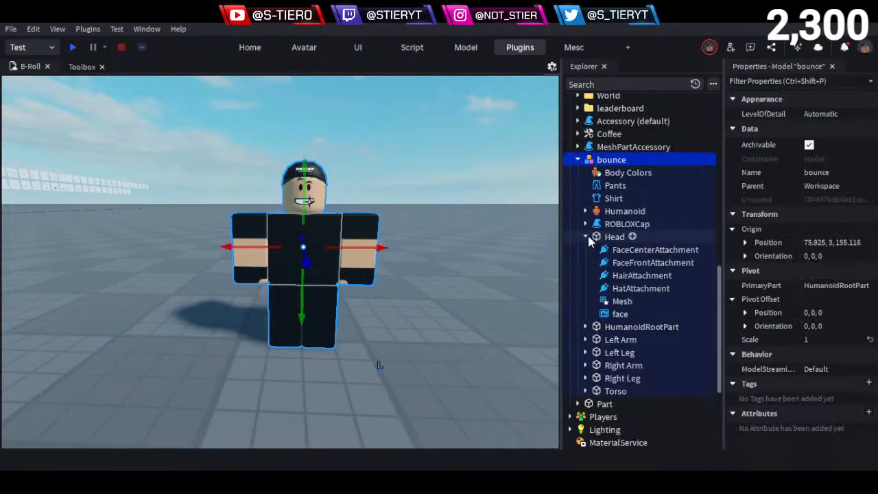
left_click(586, 236)
left_click(447, 264)
right_click_drag(447, 264, 437, 256)
key("w")
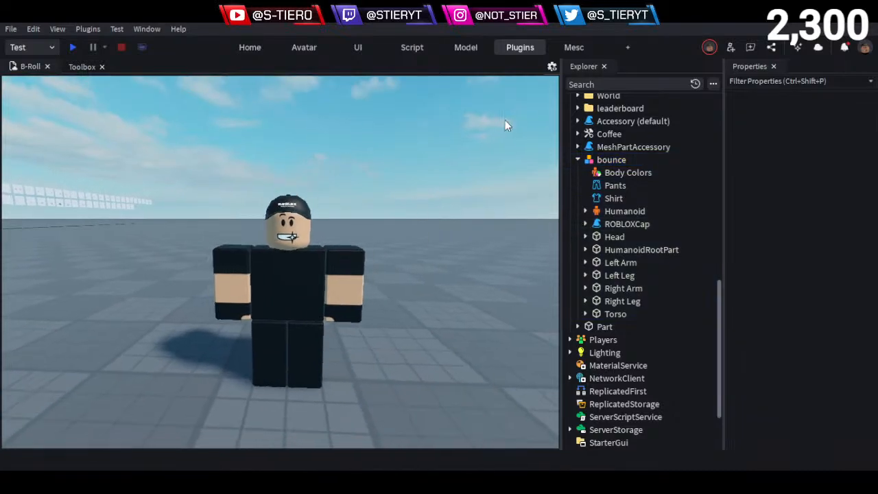
key("s")
Start a new animation in Moon Animator and add the bounce character as its animated rig
left_click(455, 46)
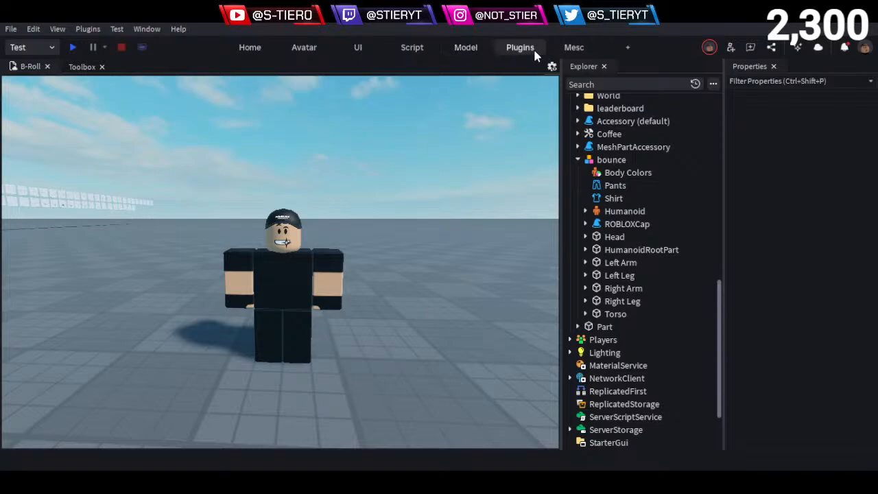
left_click_drag(310, 178, 472, 284)
left_click_drag(402, 276, 465, 319)
left_click(416, 393)
left_click(330, 310)
left_click(308, 307)
left_click(384, 436)
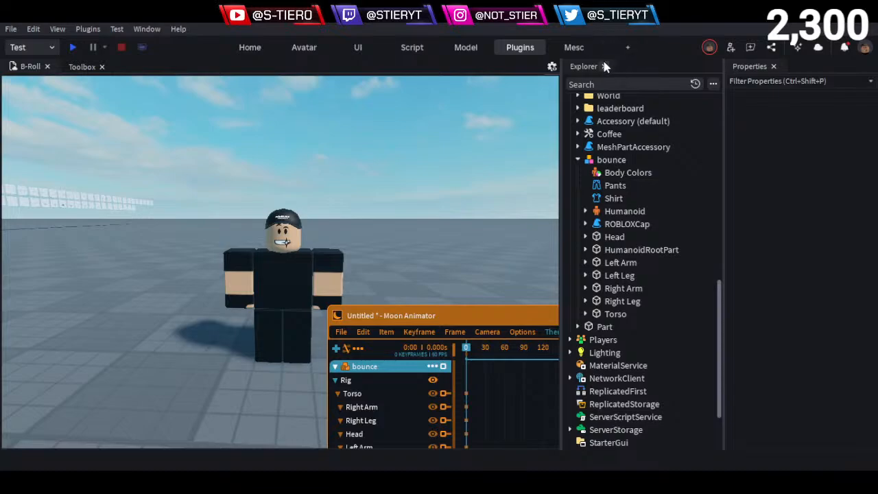
Close Explorer and Properties, and place the Moon Animator window beside the bounce character so both can be seen
left_click(604, 67)
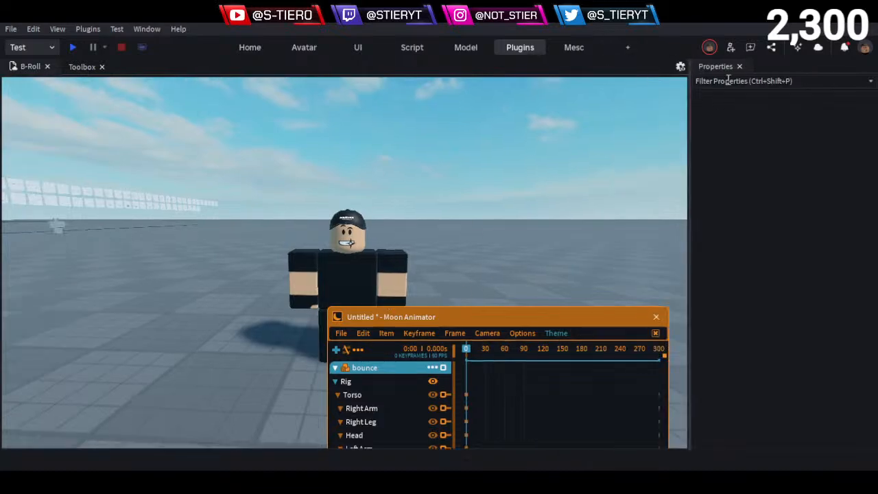
left_click(740, 66)
left_click_drag(512, 318, 708, 256)
key("w")
key("d")
right_click_drag(533, 165, 530, 163)
key("s")
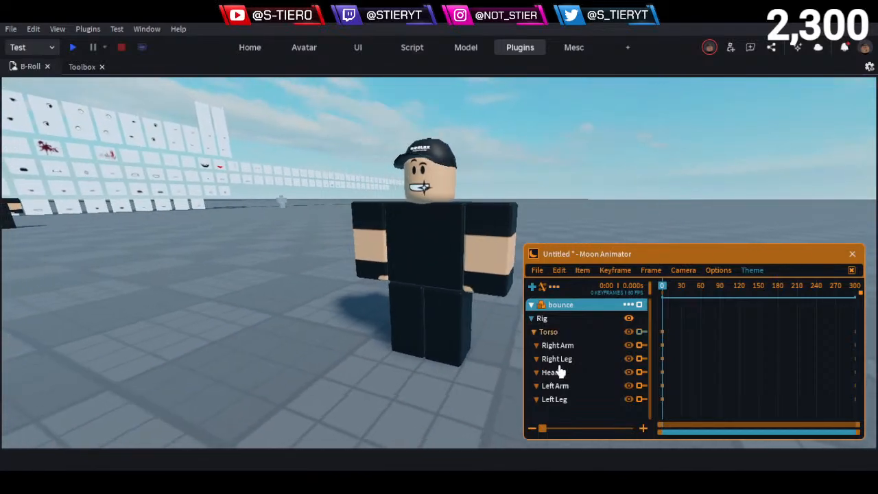
Keyframe all of bounce's body parts at frame 0, name the animation bounce anims and extend its timeline to 600 frames
left_click(566, 323)
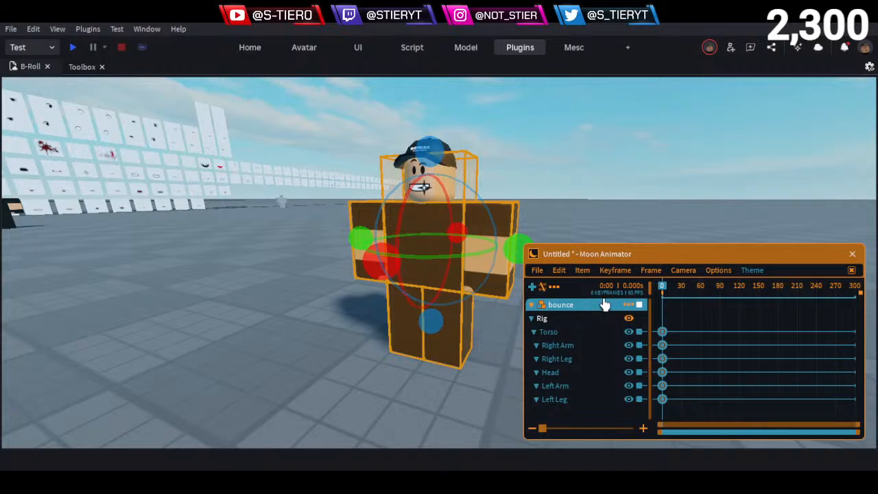
left_click(538, 271)
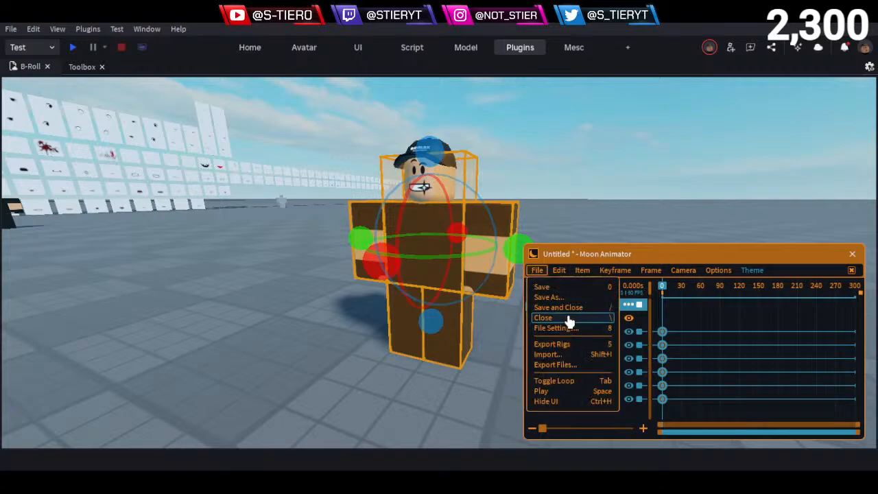
left_click(575, 334)
left_click_drag(632, 336, 659, 272)
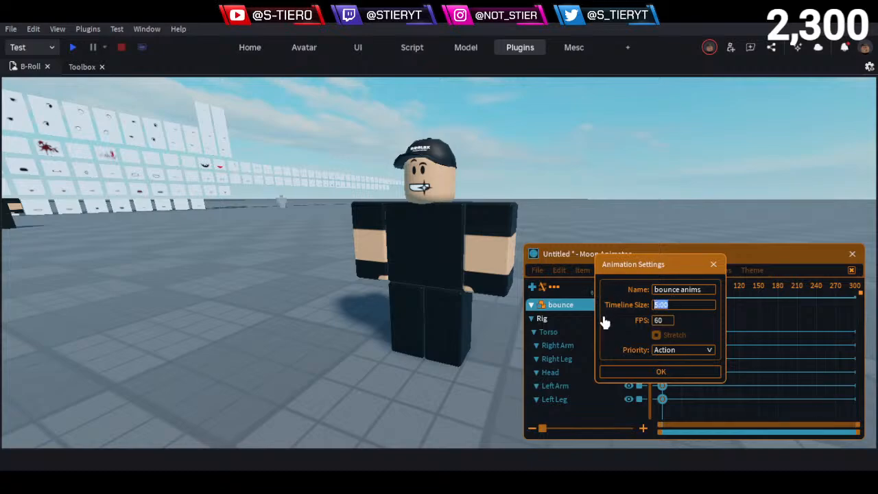
left_click(697, 369)
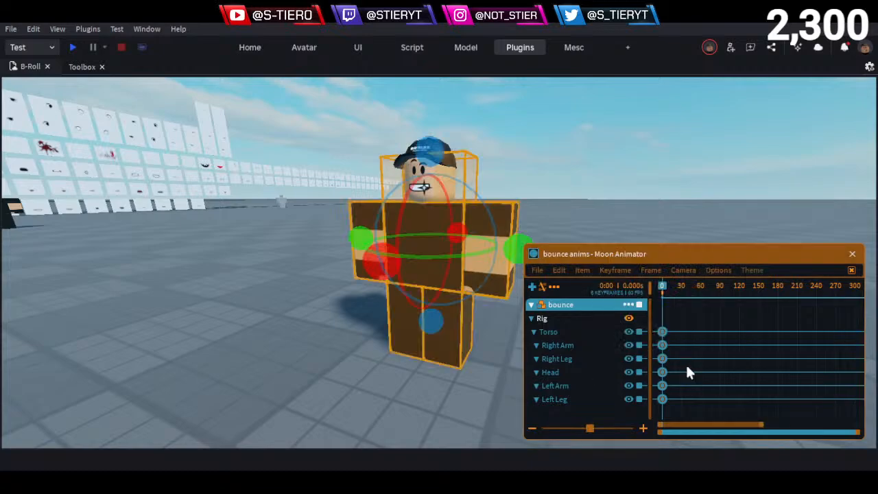
Save the animation file as bounce anims and fit the timeline to its full 600 frames
left_click(537, 270)
left_click(565, 308)
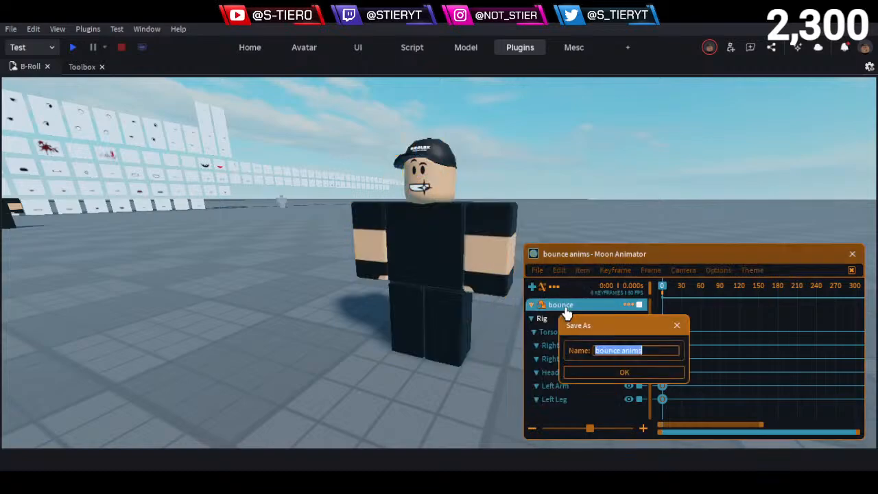
left_click(625, 371)
double_click(564, 294)
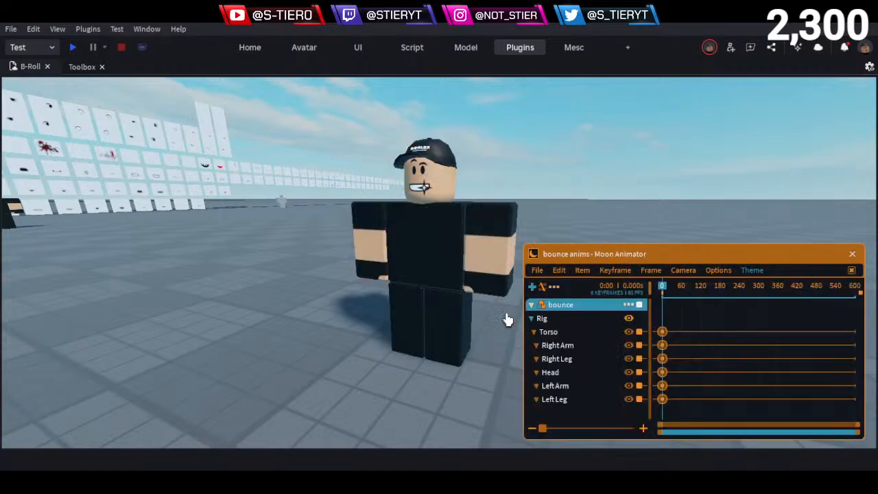
Examine the bounce character's body up close from the front and side
key("w")
right_click_drag(327, 309, 328, 309)
key("e")
key("s")
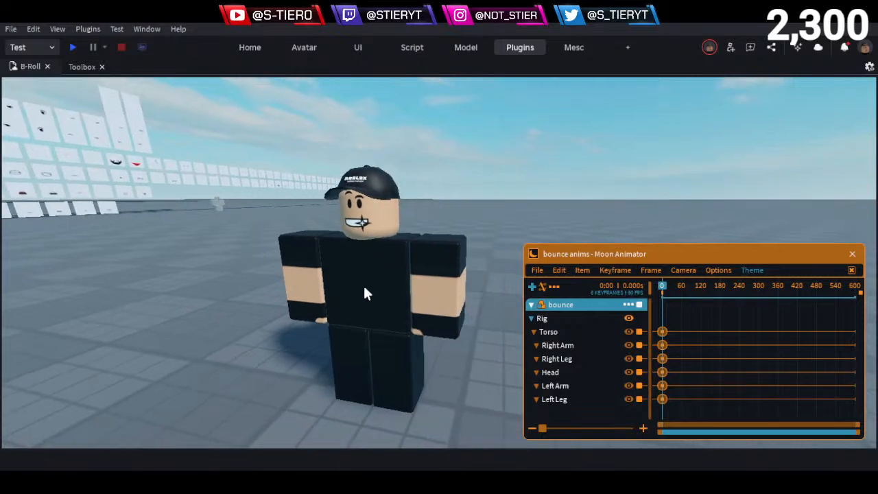
key("w")
scroll(447, 277, "up", 2)
scroll(384, 253, "down", 2)
scroll(394, 270, "up", 5)
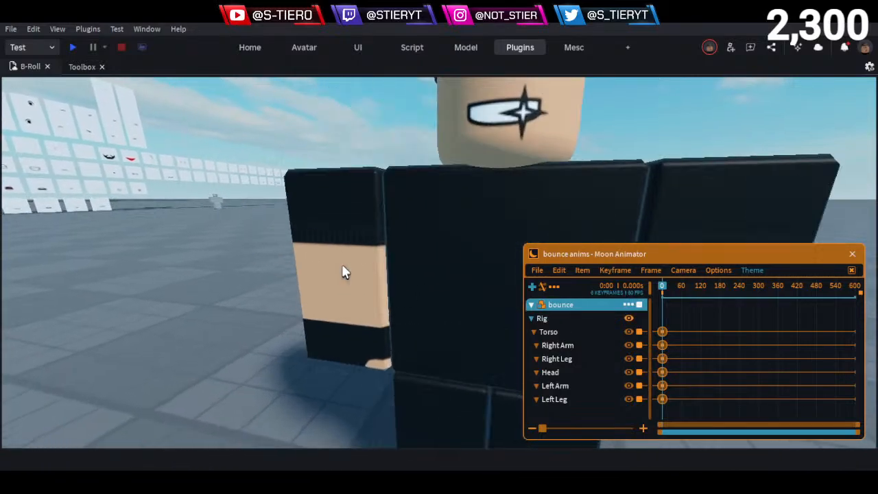
key("s")
key("a")
right_click_drag(363, 265, 364, 266)
key("d")
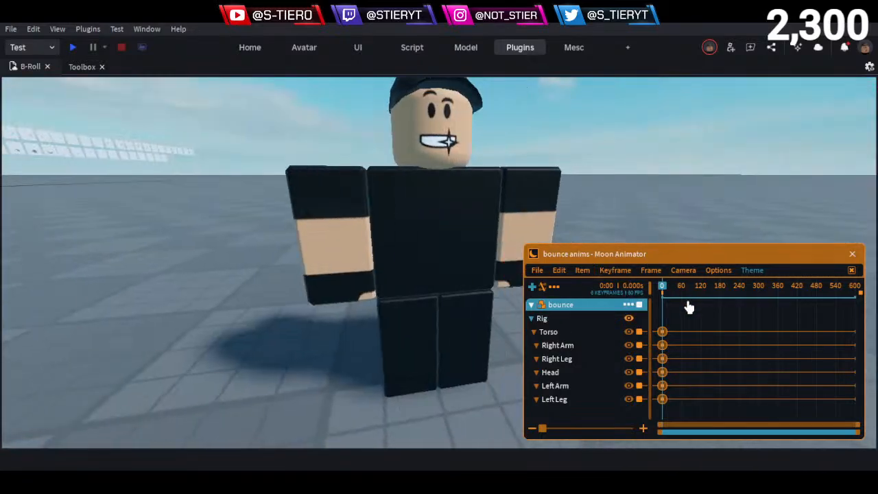
Zoom in on the timeline's first frames and keyframe the right arm swung slightly forward at frame 10
scroll(689, 316, "up", 4)
scroll(685, 319, "up", 5)
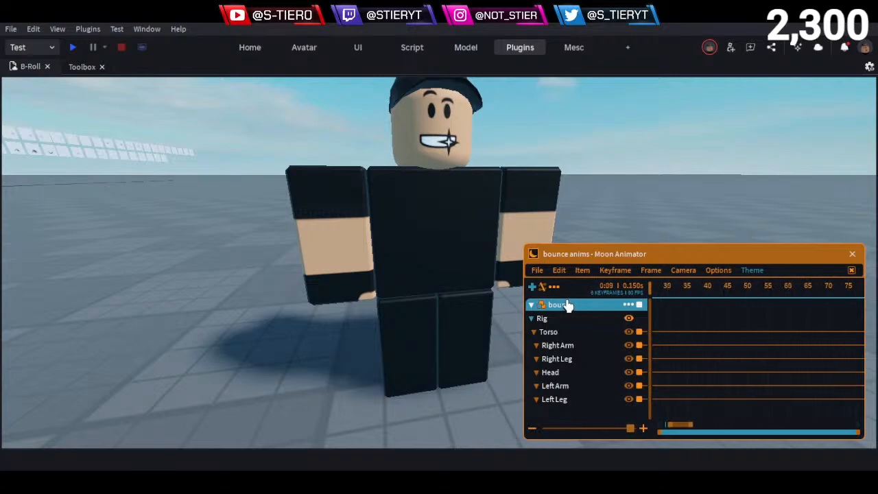
left_click_drag(709, 291, 500, 304)
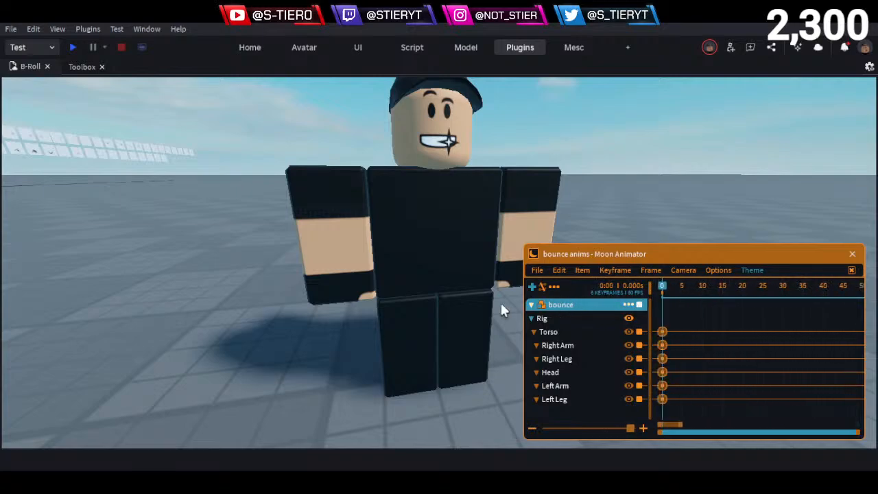
left_click(702, 297)
left_click(345, 245)
key("a")
right_click_drag(347, 244, 347, 245)
key("s")
key("e")
left_click_drag(413, 226, 407, 192)
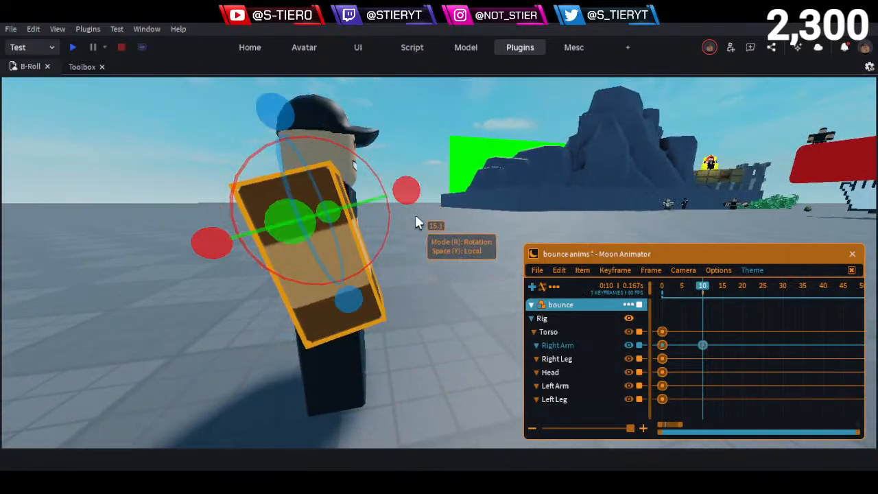
Preview the arm swing and move the right arm's second keyframe from frame 10 to frame 5
scroll(415, 214, "down", 3)
left_click(416, 215)
key("space")
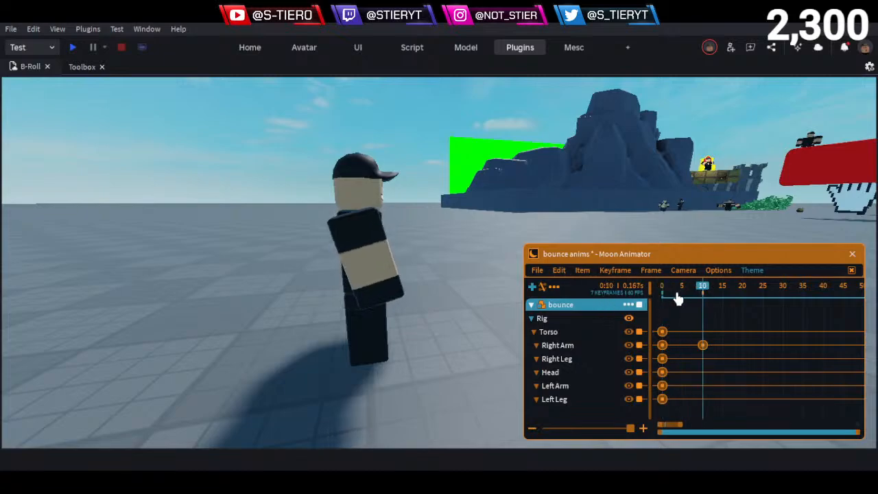
left_click_drag(689, 293, 639, 313)
left_click_drag(702, 344, 679, 351)
key("space")
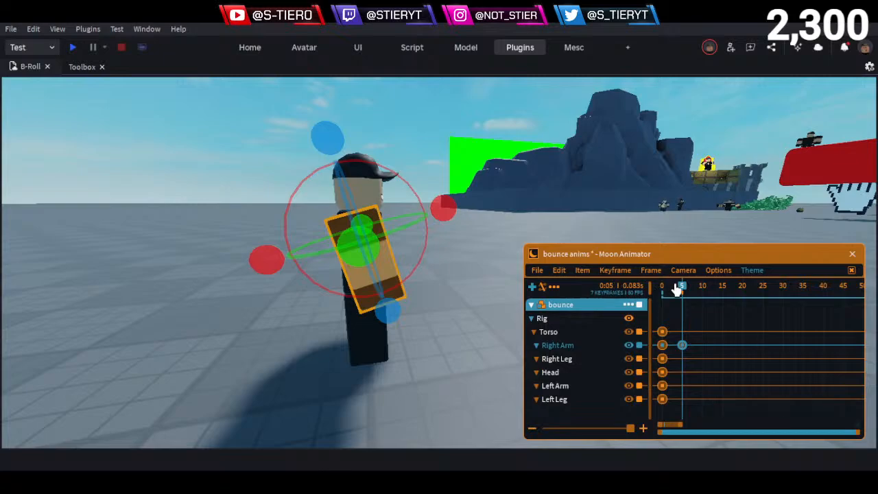
Keyframe the right arm rotated further forward at frame 10 and play the motion back from the start
left_click_drag(693, 295, 702, 293)
key("equal")
left_click_drag(436, 216, 434, 188)
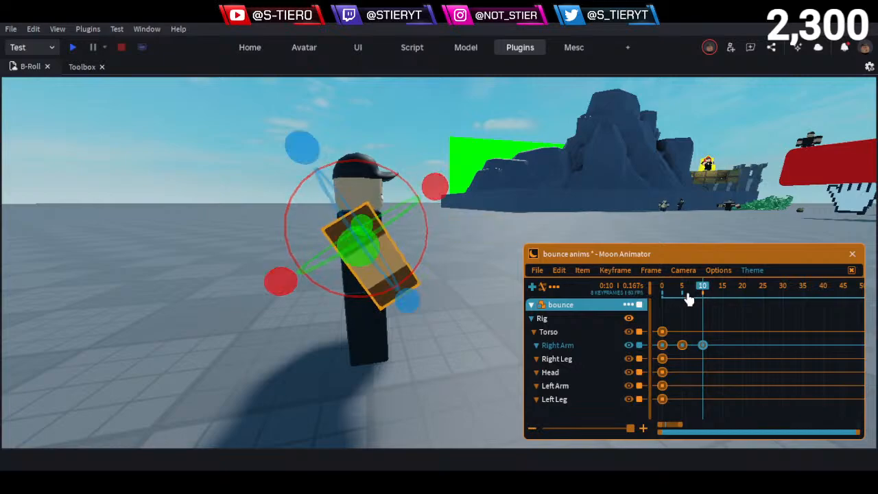
left_click_drag(686, 293, 557, 281)
key("space")
left_click(441, 351)
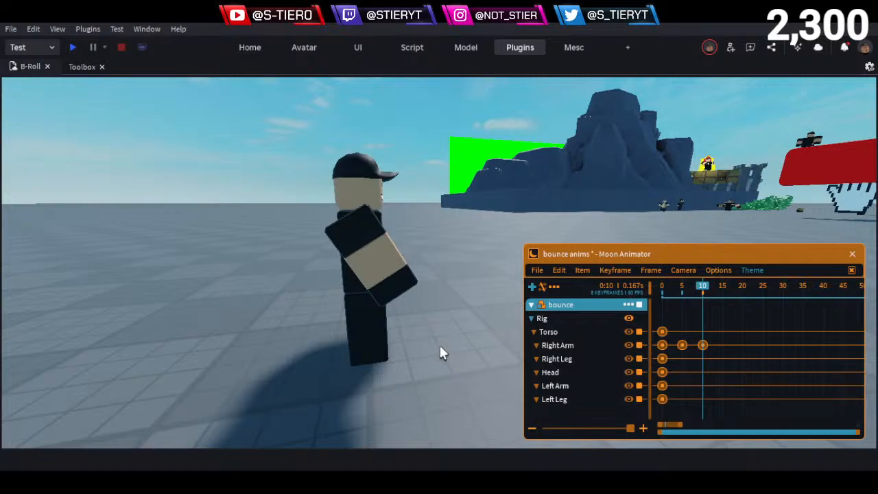
View the character from the side and replay the right arm's motion from frame 0 to judge its timing
key("w")
right_click_drag(444, 338, 444, 337)
key("s")
key("w")
key("w")
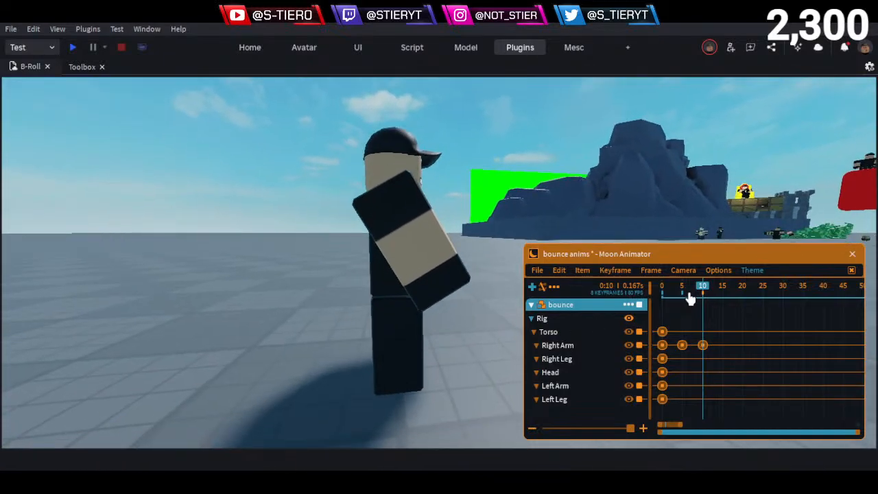
left_click_drag(709, 286, 585, 289)
key("space")
left_click_drag(705, 295, 574, 291)
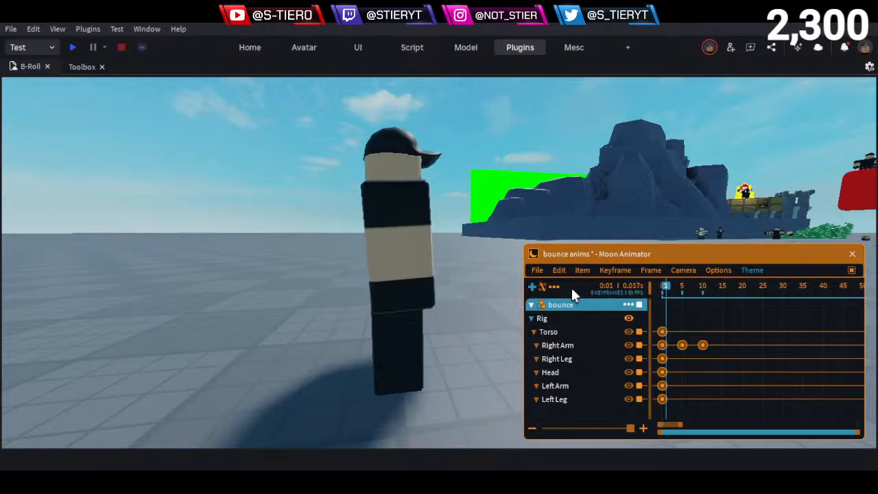
key("space")
key("space")
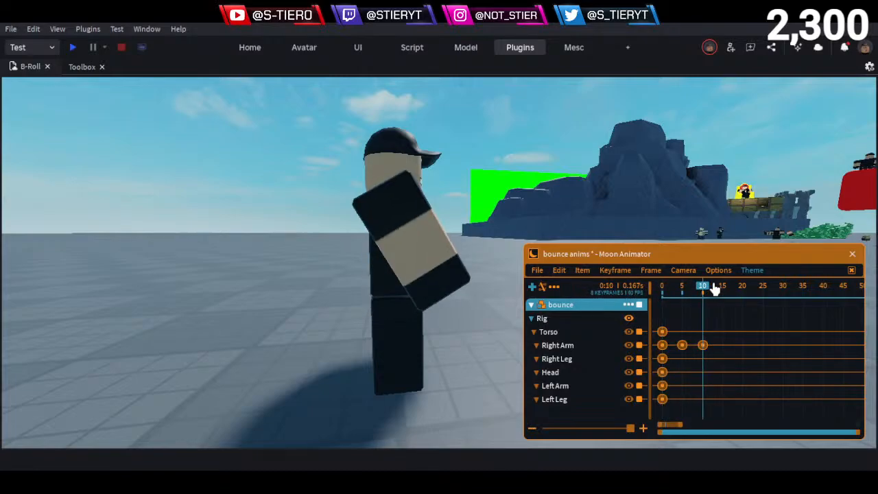
left_click_drag(715, 288, 623, 293)
key("space")
Keyframe the right arm raised progressively further forward at frames 15 and 20
left_click_drag(706, 293, 723, 308)
left_click(431, 259)
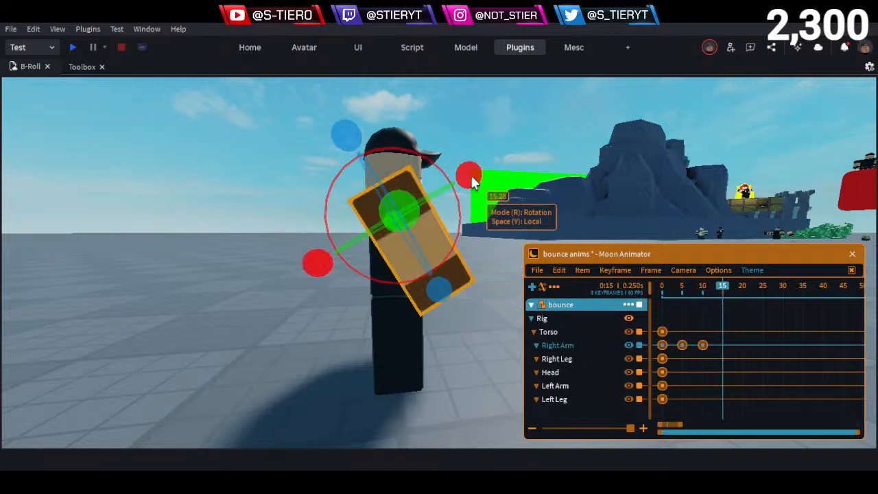
left_click_drag(472, 180, 459, 145)
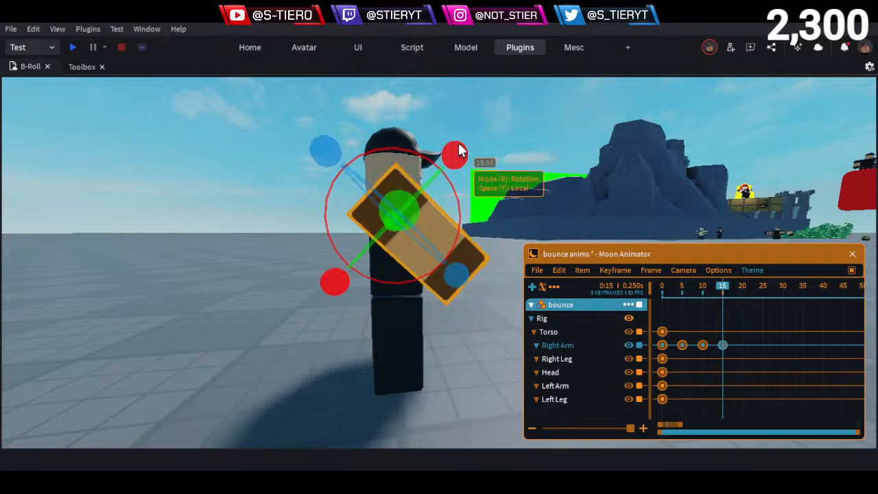
left_click_drag(735, 288, 742, 288)
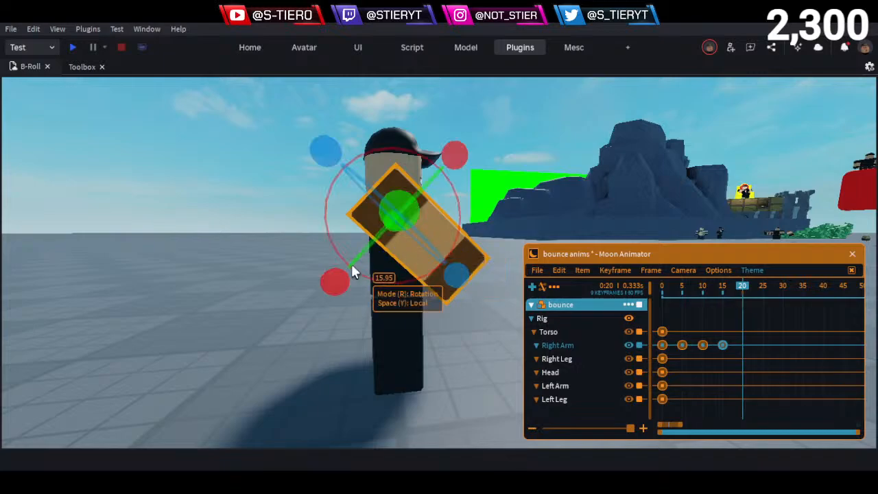
left_click_drag(351, 268, 403, 290)
Keyframe the right arm raised further at frames 25, 30 and 35, horizontal at frame 30 and above shoulder level at 35
left_click(763, 297)
left_click(782, 296)
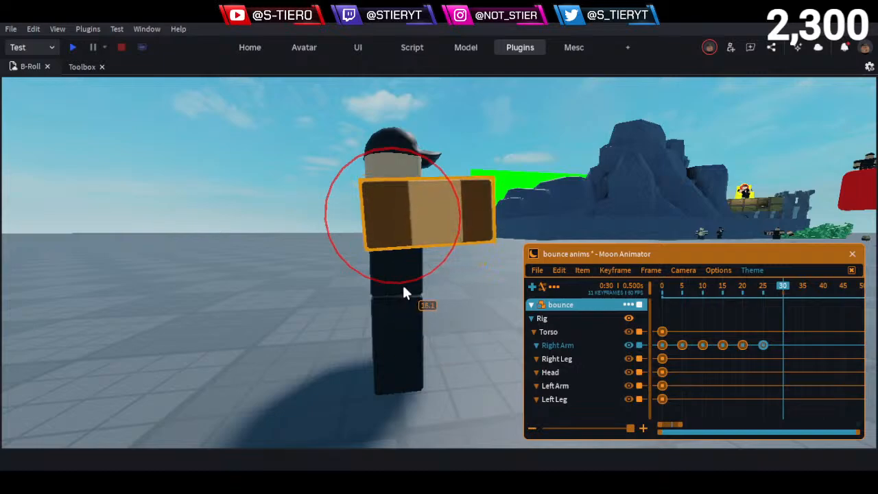
left_click(794, 302)
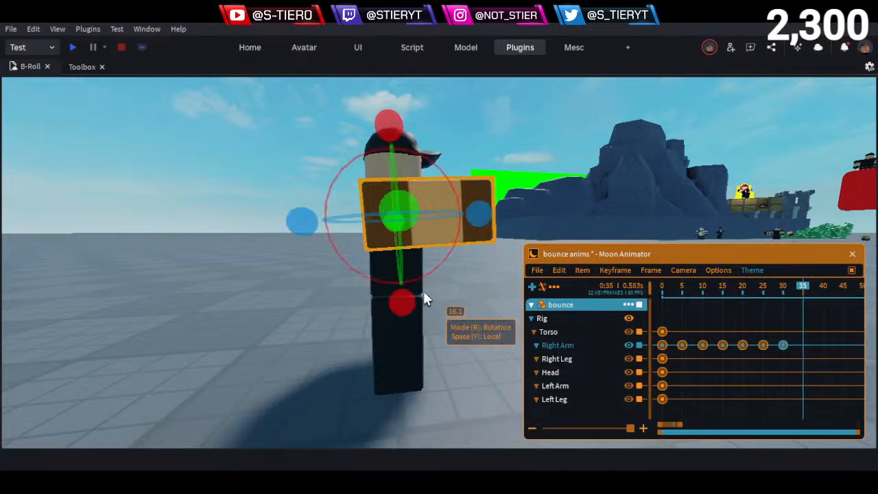
left_click_drag(402, 299, 421, 287)
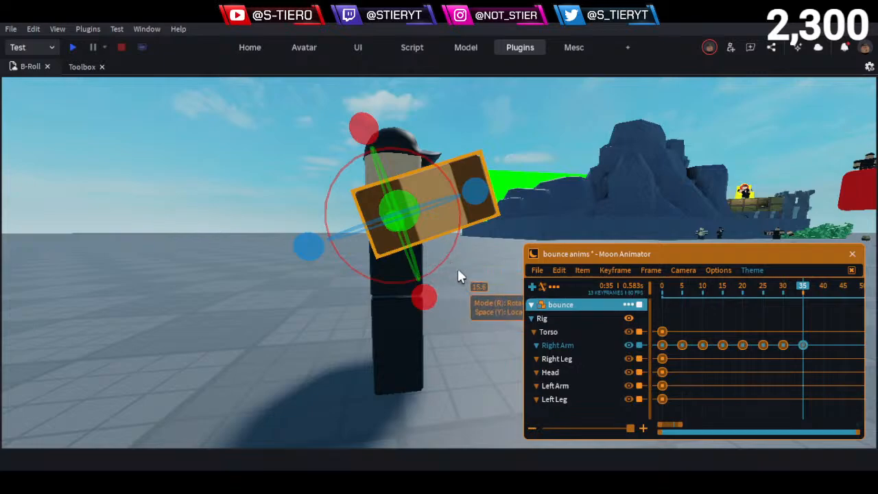
Scrub back to frame 30 and examine the raised right arm's pose from several heights
left_click_drag(741, 288, 782, 317)
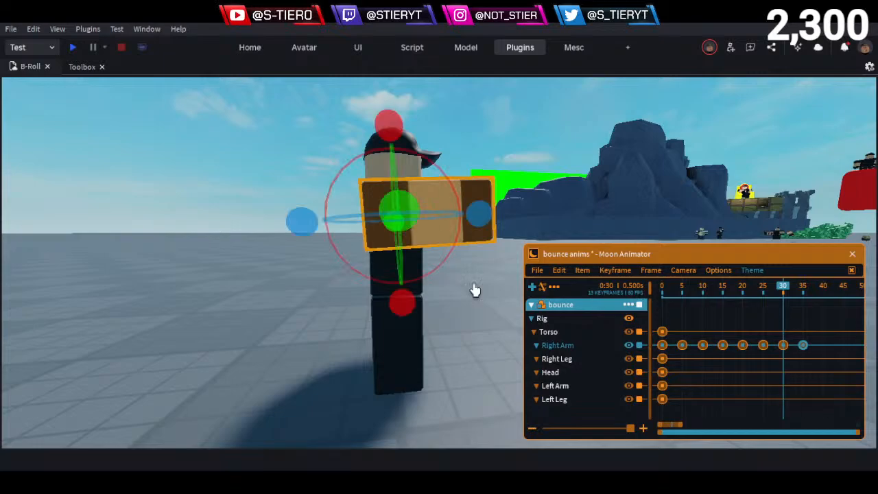
key("e")
key("d")
key("e")
key("a")
key("q")
key("w")
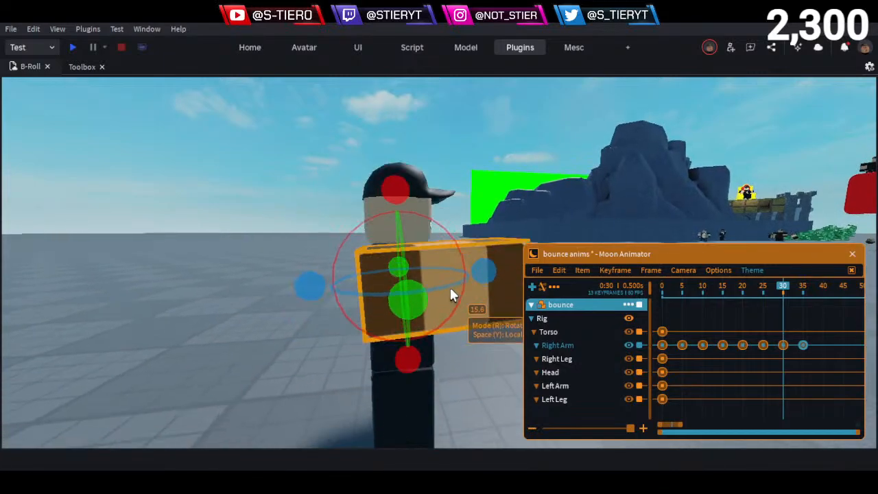
key("s")
key("d")
key("w")
key("q")
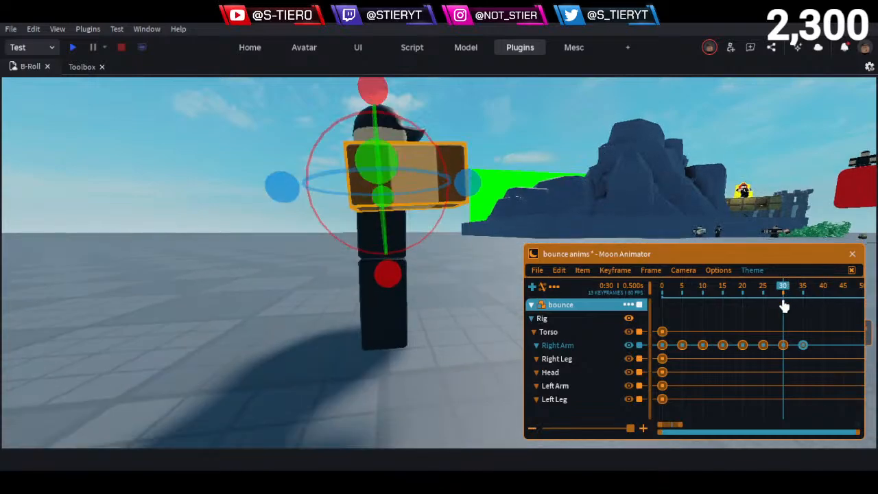
Keyframe the right arm raised higher at frame 40, lowered at frame 45 and horizontal at frame 50
left_click_drag(672, 435, 682, 417)
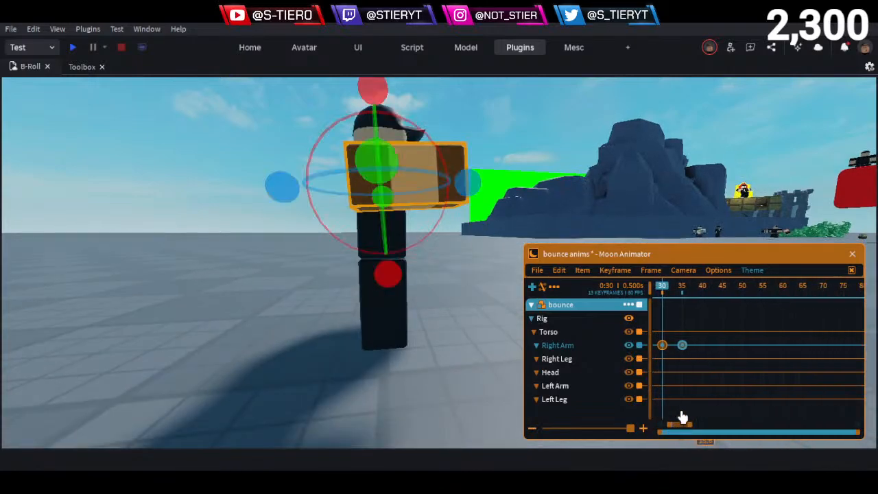
left_click_drag(674, 287, 702, 320)
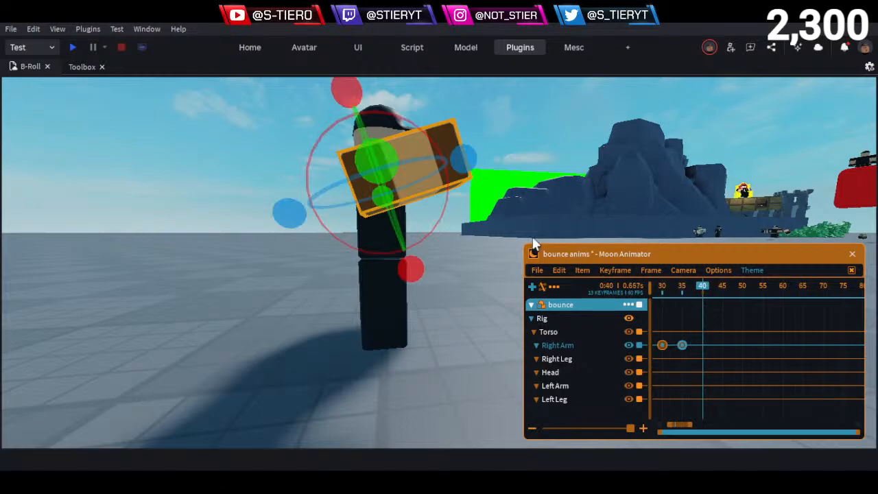
left_click_drag(407, 270, 426, 252)
left_click_drag(701, 296, 722, 296)
left_click_drag(446, 252, 409, 263)
left_click_drag(735, 296, 741, 295)
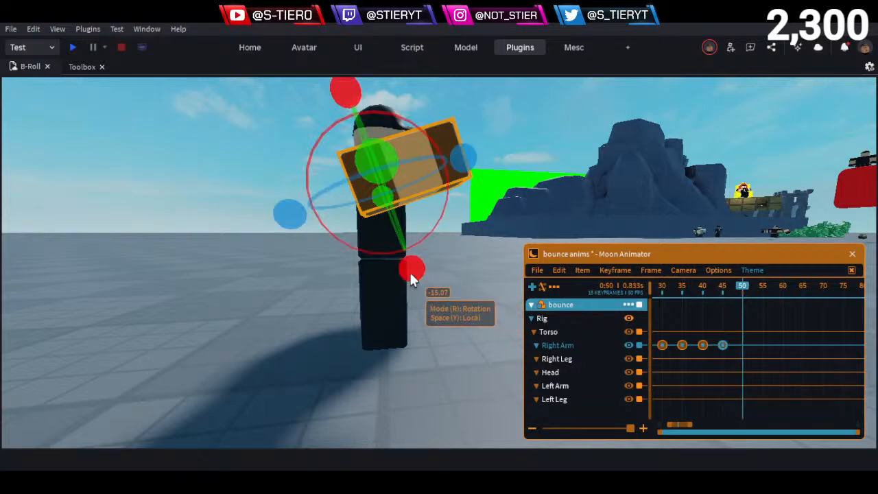
left_click_drag(409, 267, 389, 284)
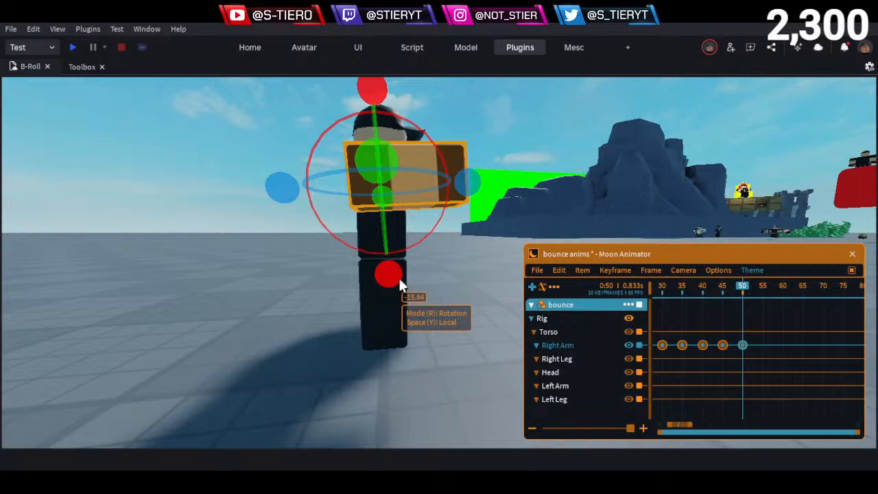
Add right arm rotation keyframes at frames 55 and 60, bringing the arm to horizontal at frame 60
left_click(763, 296)
left_click_drag(421, 252, 384, 270)
left_click(782, 299)
left_click_drag(384, 263, 386, 265)
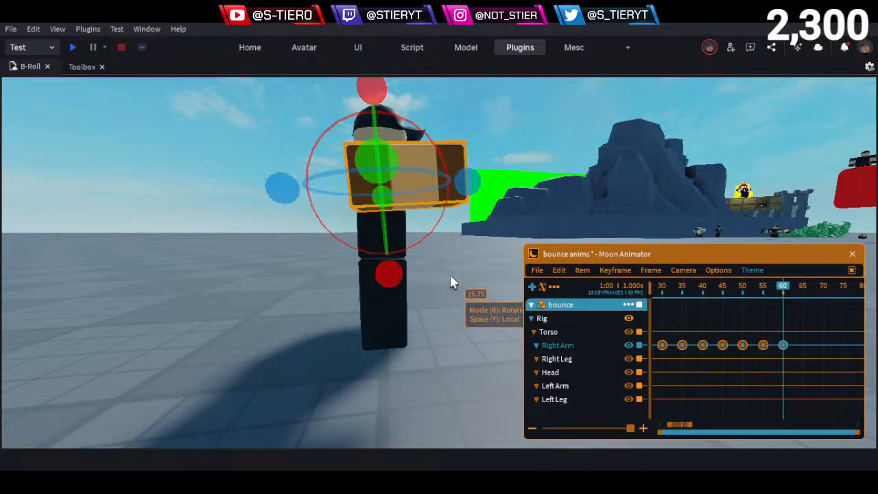
View the character from behind its right side and play the whole arm motion from frame 0
left_click_drag(784, 288, 521, 310)
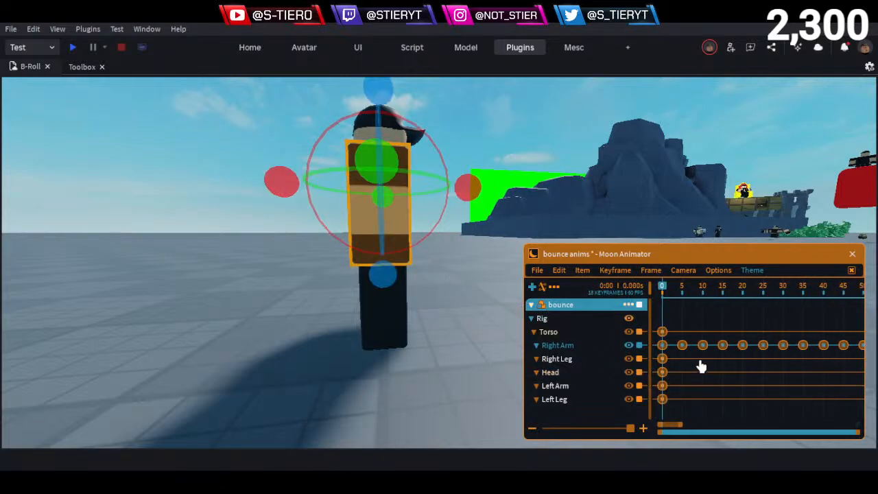
scroll(700, 365, "down", 2)
left_click(441, 311)
key("d")
right_click_drag(441, 311, 429, 286)
key("d")
key("w")
key("a")
key("s")
key("q")
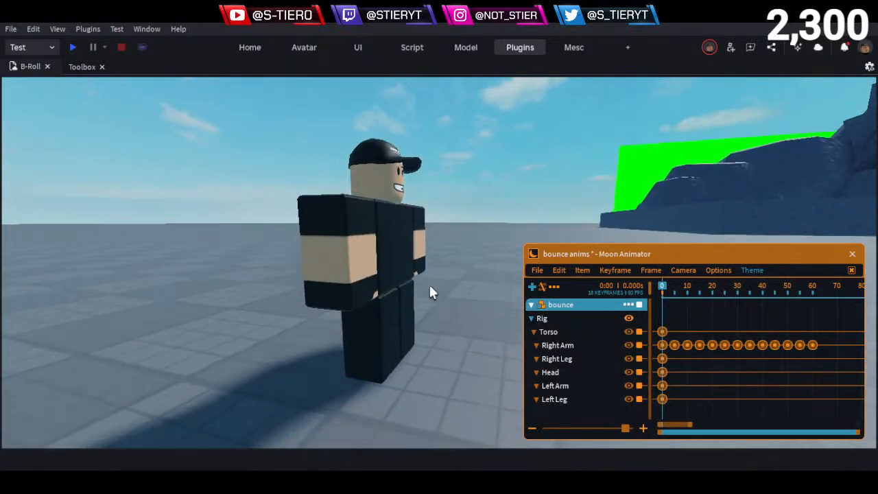
key("w")
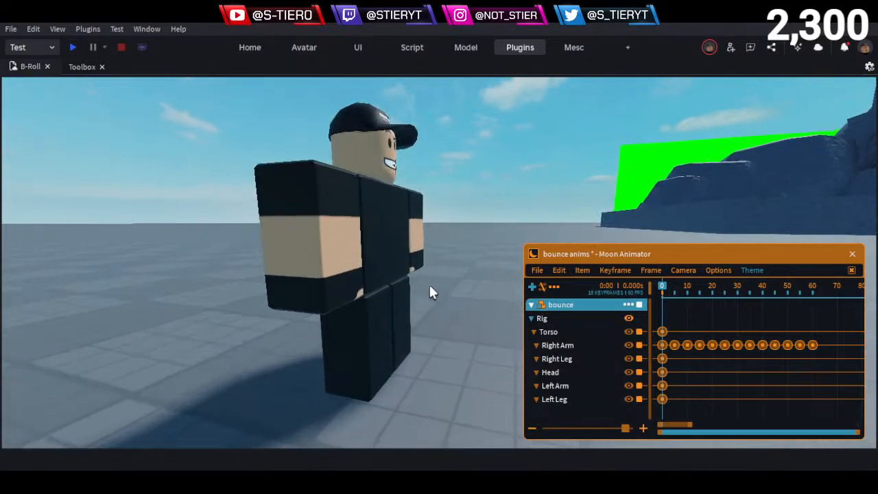
key("space")
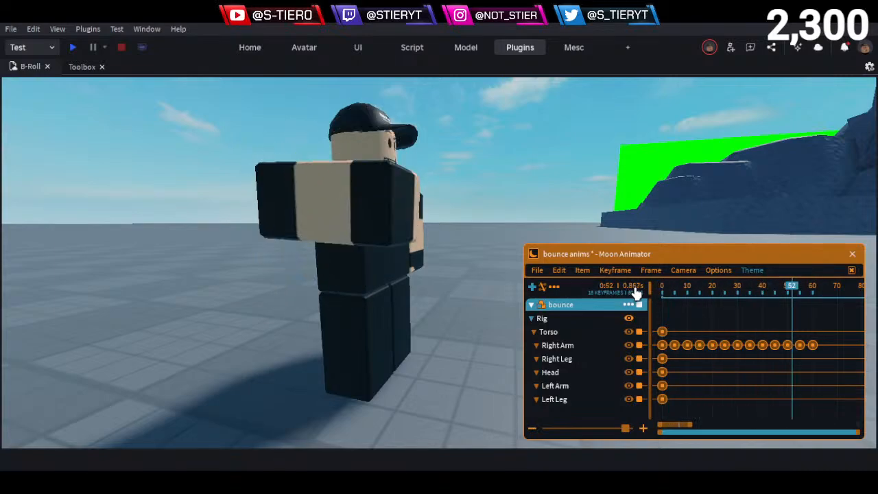
Delete the frame 0 keyframes of the Torso, Right Leg, Head, Left Arm and Left Leg
left_click(662, 332)
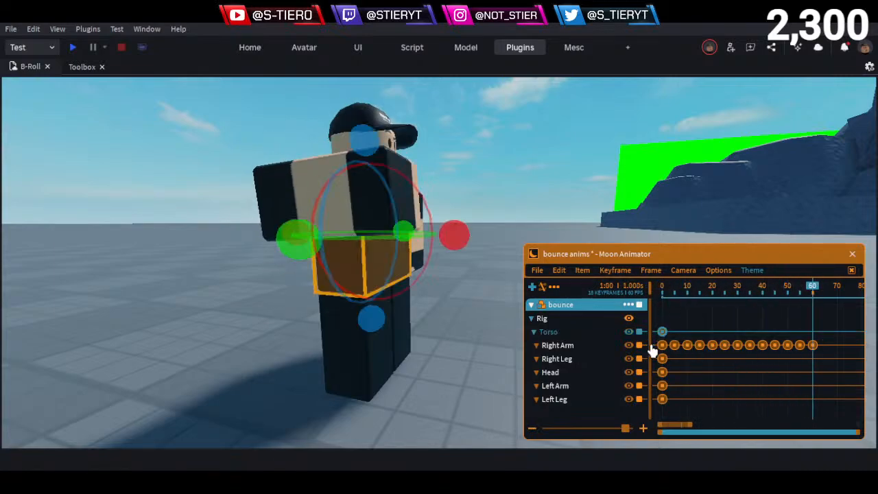
left_click_drag(680, 412, 652, 356)
key("Delete")
left_click_drag(671, 323, 653, 337)
key("Delete")
Replay the right arm motion several times and scrub through it to judge its speed
left_click_drag(690, 286, 686, 286)
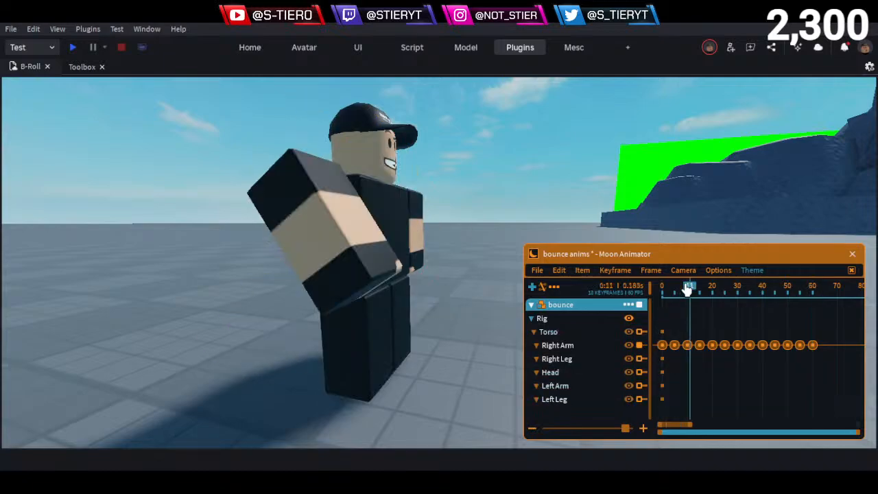
key("space")
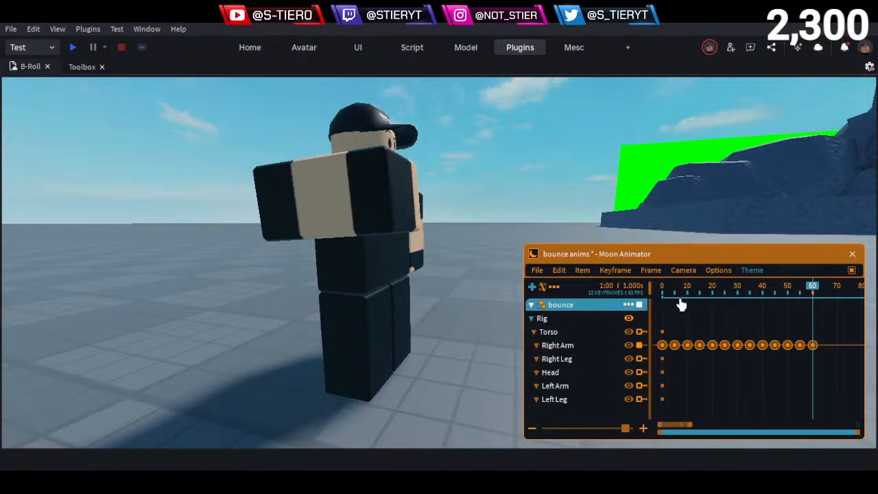
key("space")
left_click_drag(697, 289, 609, 288)
key("space")
scroll(694, 374, "up", 1)
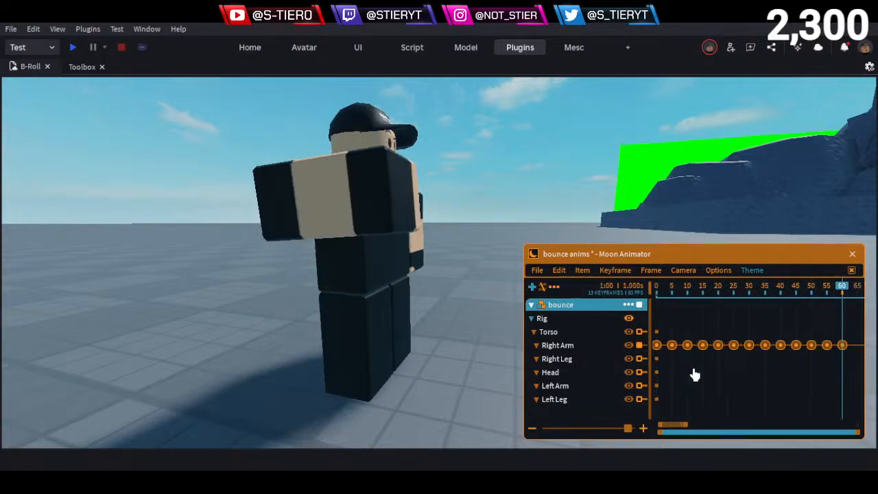
scroll(694, 374, "up", 2)
left_click_drag(713, 289, 641, 294)
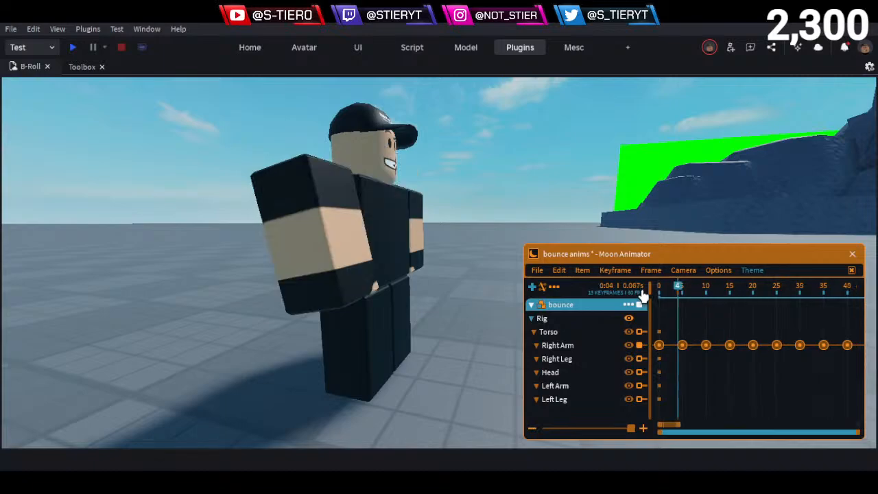
Move the right arm's keyframe at frame 5 to frame 3
scroll(686, 334, "up", 2)
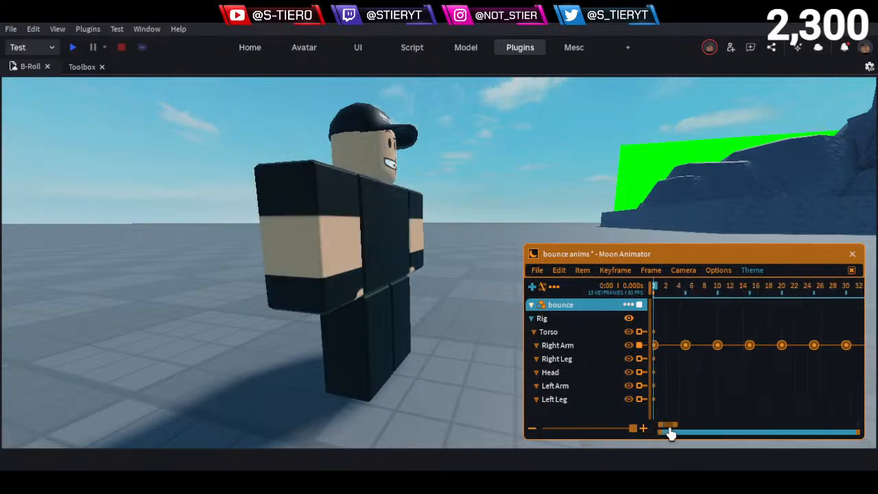
left_click_drag(671, 433, 664, 398)
left_click(680, 297)
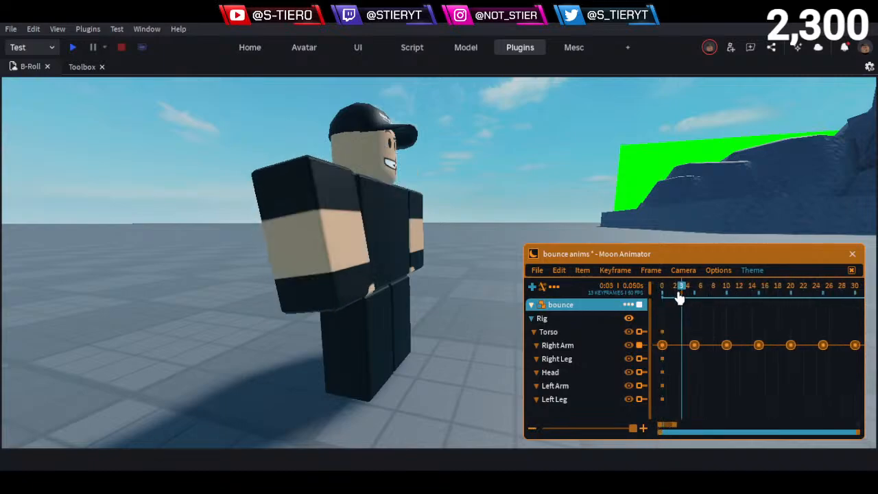
left_click(694, 345)
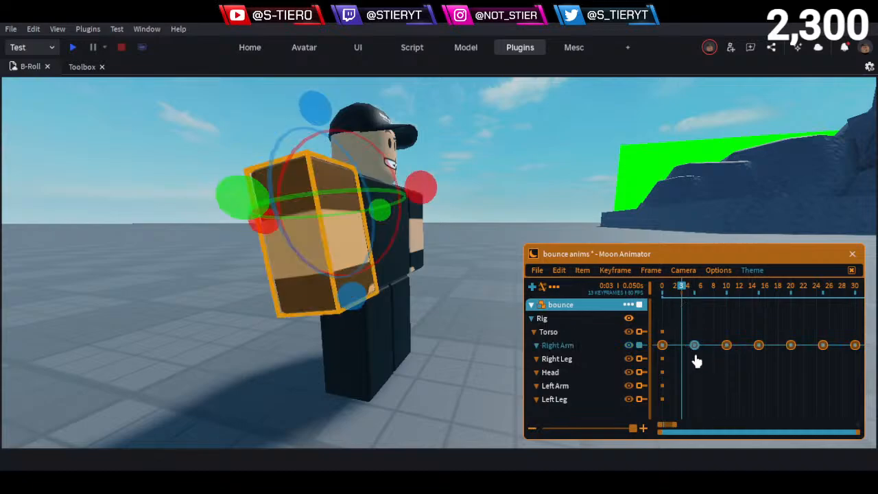
key("Left")
key("Left")
key("Left")
key("Left")
key("Right")
key("Right")
Move the right arm's keyframe at frame 10 to frame 6
left_click_drag(682, 285, 705, 316)
left_click_drag(732, 373, 719, 297)
key("Left")
key("Left")
key("Left")
key("Left")
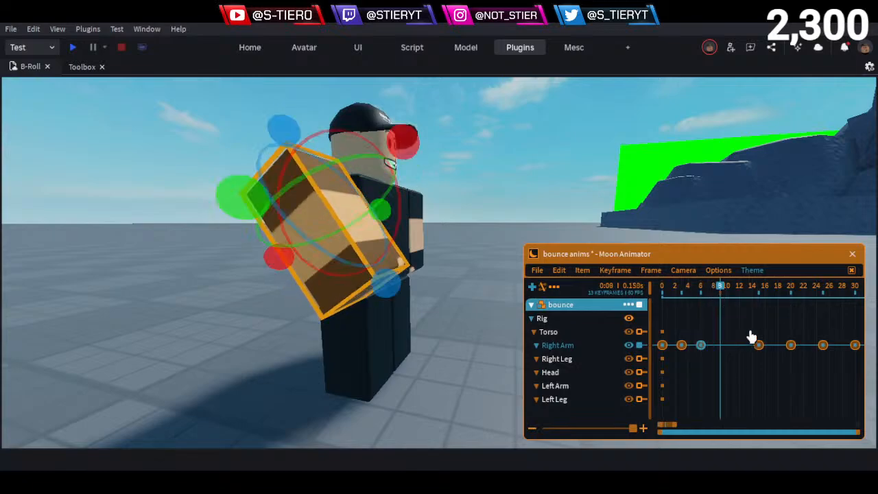
Move the right arm's keyframe at frame 15 to frame 9
key("Left")
key("Left")
key("Right")
key("Right")
key("Right")
key("Right")
key("Right")
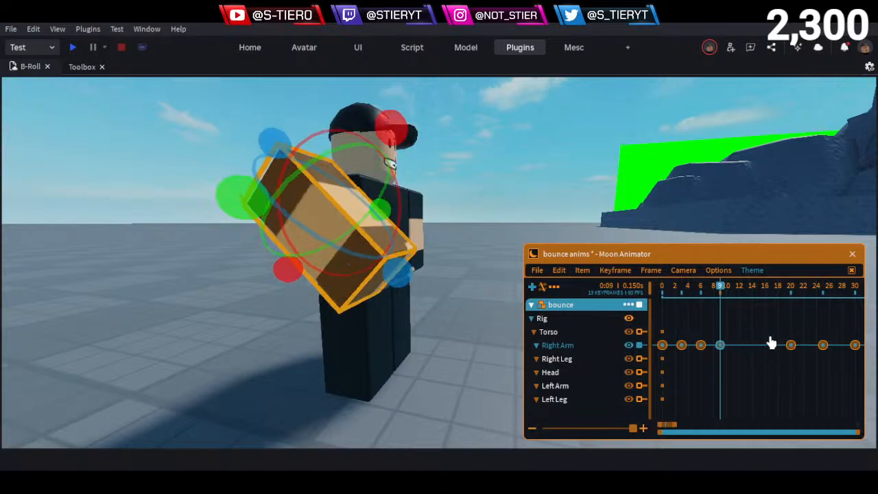
Move the right arm's keyframe at frame 20 to frame 12
left_click_drag(727, 296, 739, 310)
left_click(791, 345)
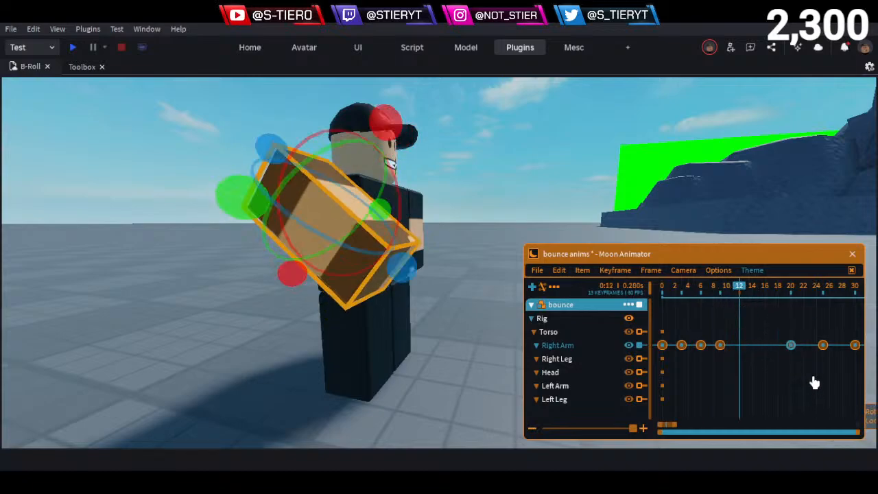
key("Left")
key("Left")
key("Left")
key("Left")
key("Left")
key("Left")
key("Left")
key("Left")
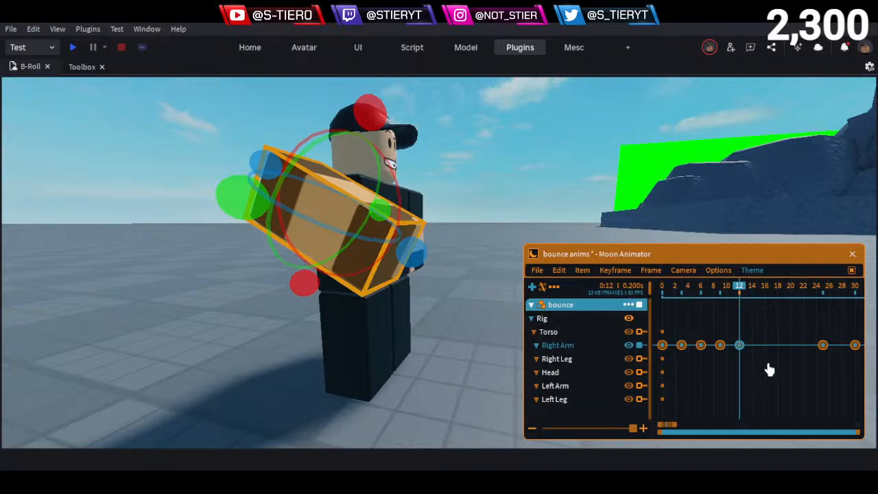
Move the right arm's keyframes at frames 25 and 30 to frames 15 and 18
left_click(768, 369)
left_click_drag(814, 335, 835, 372)
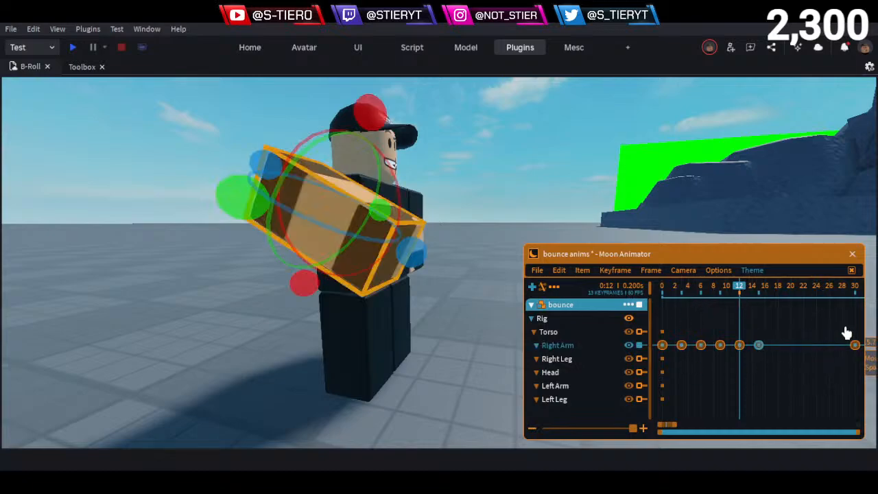
left_click_drag(846, 329, 816, 326)
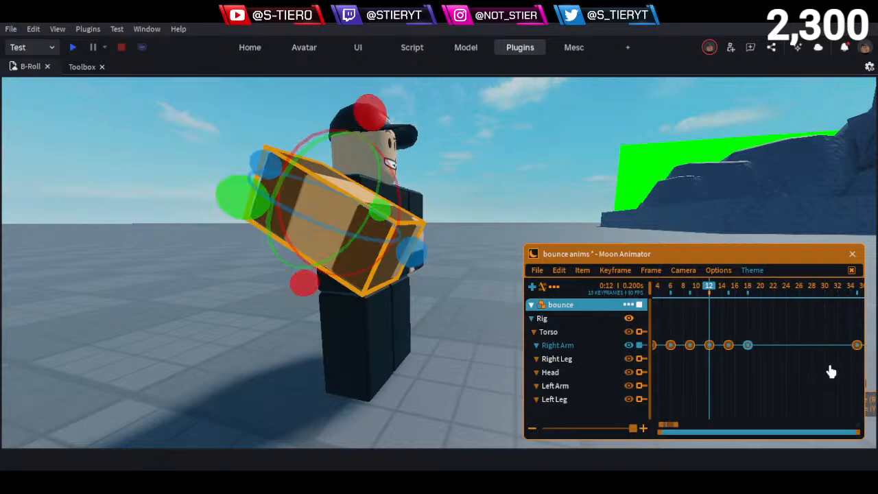
Play the animation from frame 0 to check the tightened right arm timing
left_click_drag(717, 288, 578, 298)
left_click(754, 400)
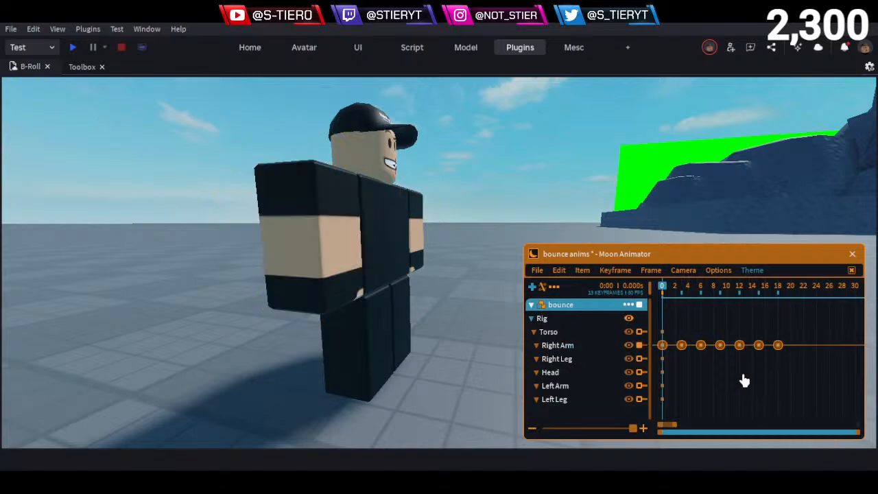
key("space")
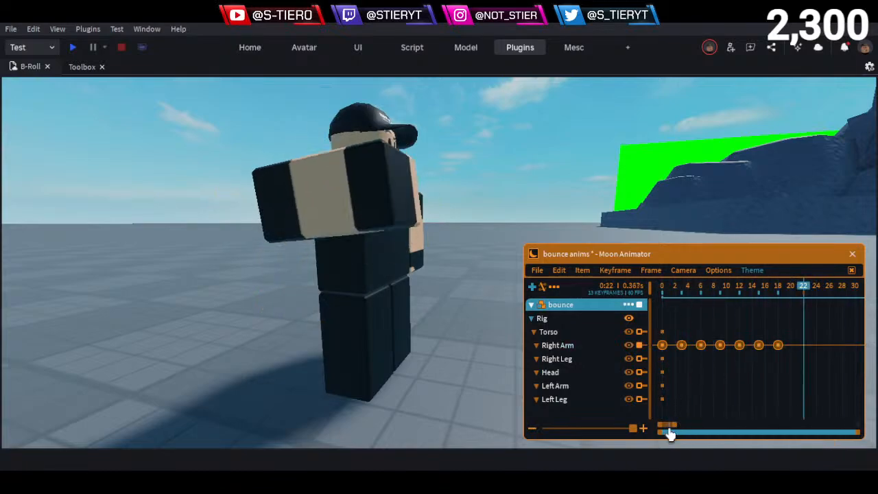
Move the right arm's keyframe at frame 35 to frame 21
left_click_drag(665, 430, 671, 430)
left_click_drag(777, 323, 809, 360)
key("Left")
key("Left")
key("Left")
key("Left")
key("Left")
key("Left")
key("Left")
key("Left")
key("Left")
key("Left")
key("Left")
key("Left")
key("Left")
key("Left")
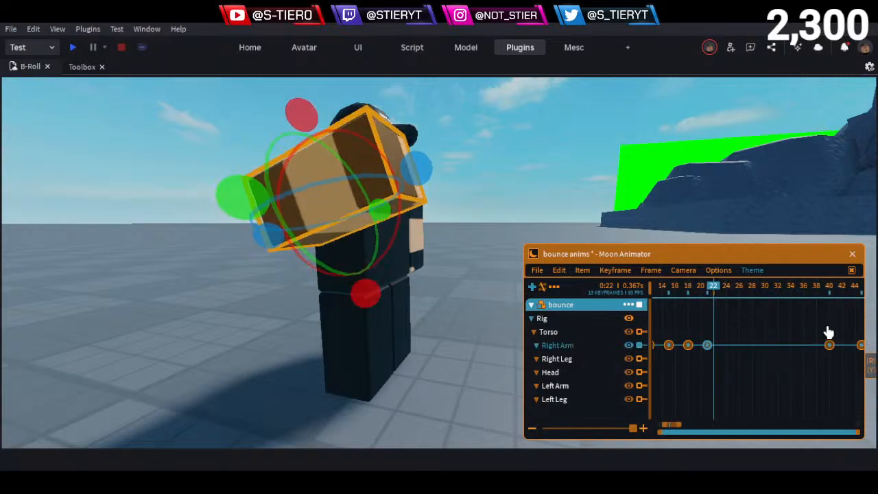
Move the right arm's keyframe at frame 40 to frame 24
left_click(829, 345)
key("Left")
key("Left")
key("Left")
key("Left")
key("Left")
key("Left")
key("Left")
key("Left")
key("Left")
key("Left")
key("Left")
key("Left")
key("Left")
key("Left")
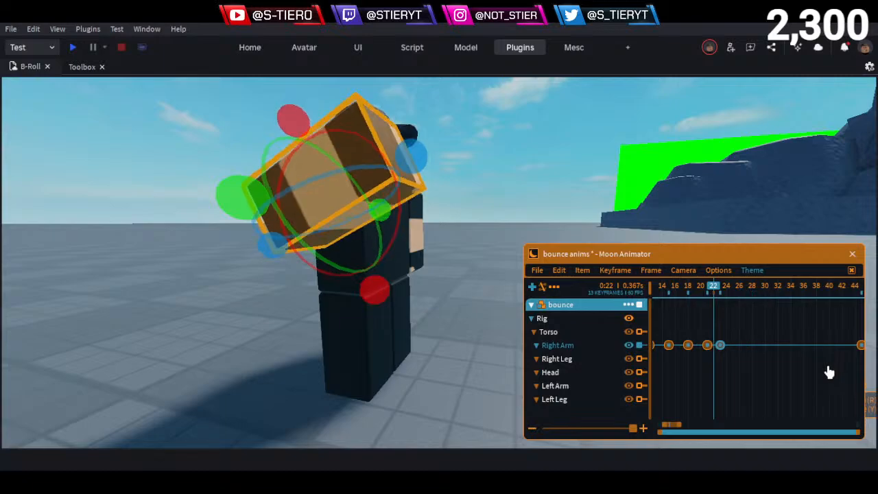
key("Left")
key("Left")
Move the right arm's keyframe at frame 45 to frame 27
left_click_drag(675, 426, 680, 425)
scroll(770, 354, "down", 3)
left_click_drag(761, 322, 792, 358)
key("Left")
key("Left")
key("Left")
key("Left")
key("Left")
key("Left")
key("Left")
key("Left")
key("Left")
key("Left")
key("Left")
key("Left")
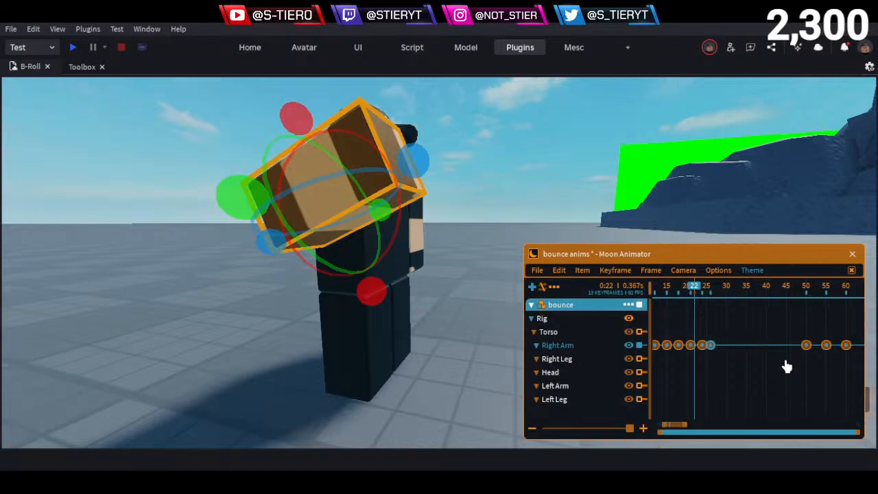
Move the right arm's keyframe at frame 50 to frame 30
left_click(805, 345)
key("Left")
key("Left")
key("Left")
key("Left")
key("Left")
key("Left")
key("Left")
key("Left")
key("Left")
key("Left")
key("Left")
key("Left")
key("Left")
key("Left")
key("Left")
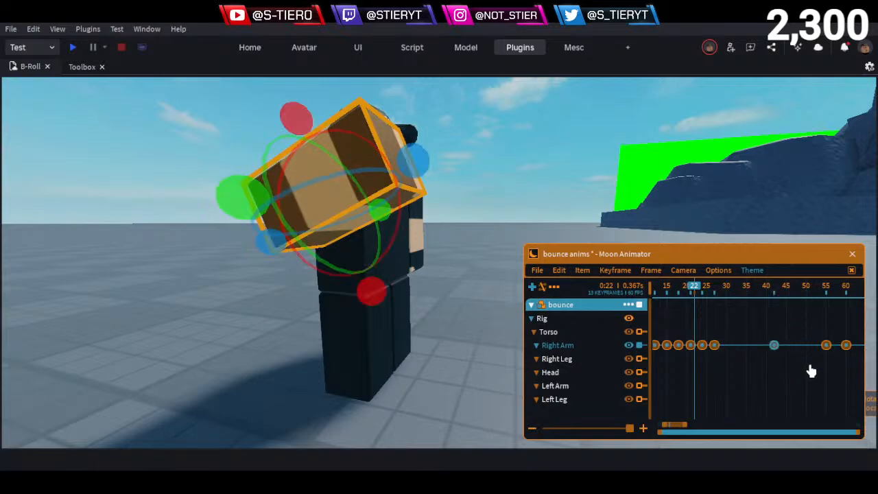
Move the right arm's keyframe at frame 55 to frame 33
left_click_drag(813, 328, 838, 376)
key("Left")
key("Left")
key("Left")
key("Left")
key("Left")
key("Left")
key("Left")
key("Left")
key("Left")
key("Left")
key("Left")
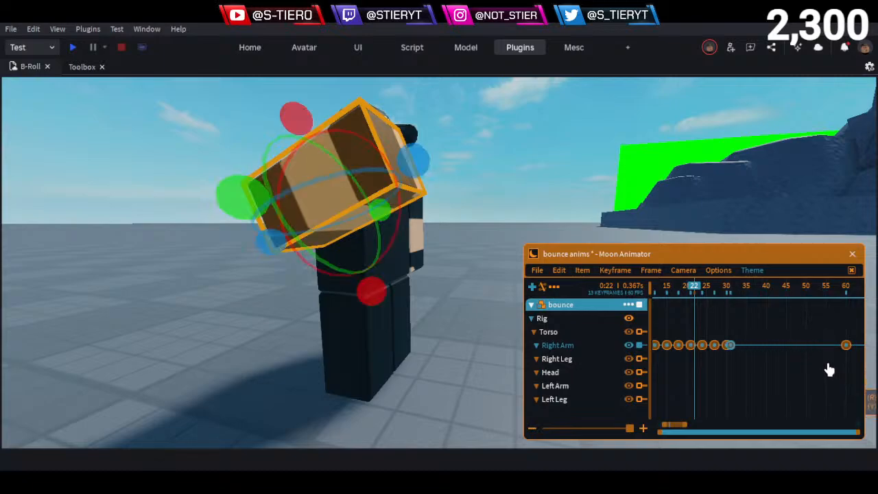
key("Right")
Move the right arm's keyframe at frame 60 to frame 36
left_click_drag(837, 334, 851, 364)
key("Left")
key("Left")
key("Left")
key("Left")
key("Left")
key("Left")
key("Left")
key("Left")
key("Left")
key("Left")
key("Left")
key("Left")
key("Left")
key("Left")
key("Left")
key("Left")
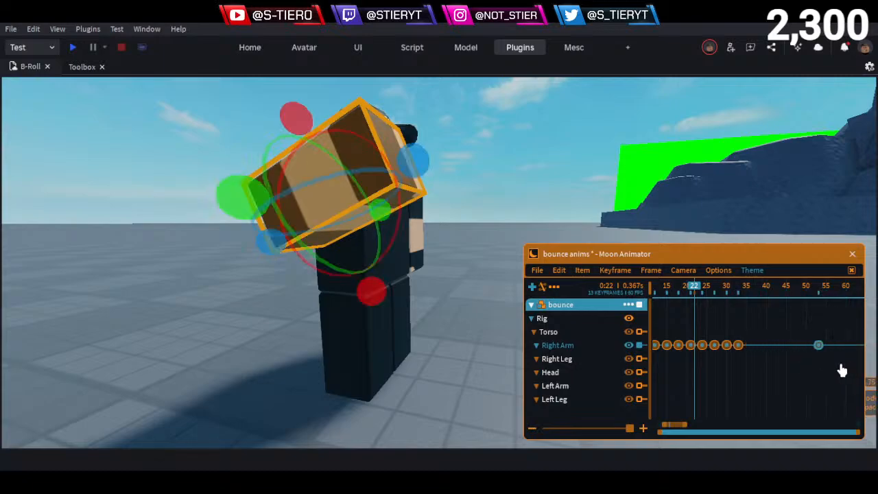
key("Left")
key("Left")
key("Left")
key("Left")
key("Left")
key("Left")
key("Left")
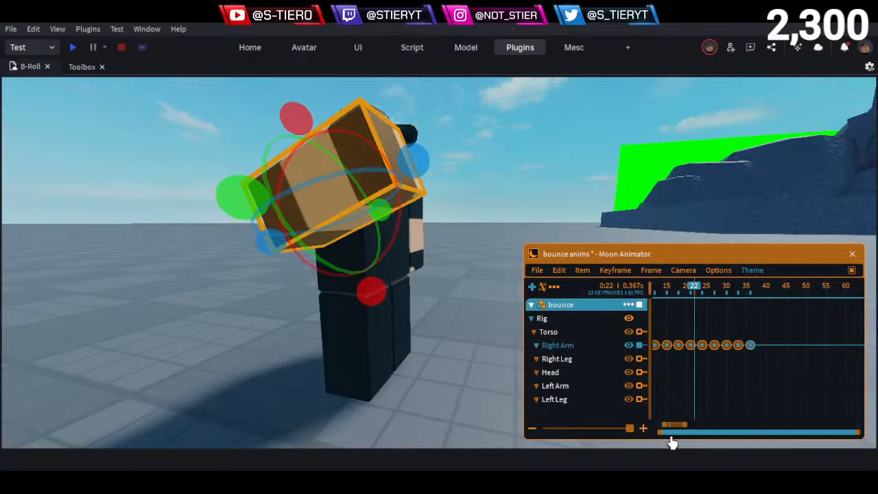
Deselect the keyframes and play the retimed right arm animation several times from frame 0
mouse_move(678, 426)
left_mouse_down()
mouse_move(691, 427)
mouse_move(669, 427)
left_mouse_up()
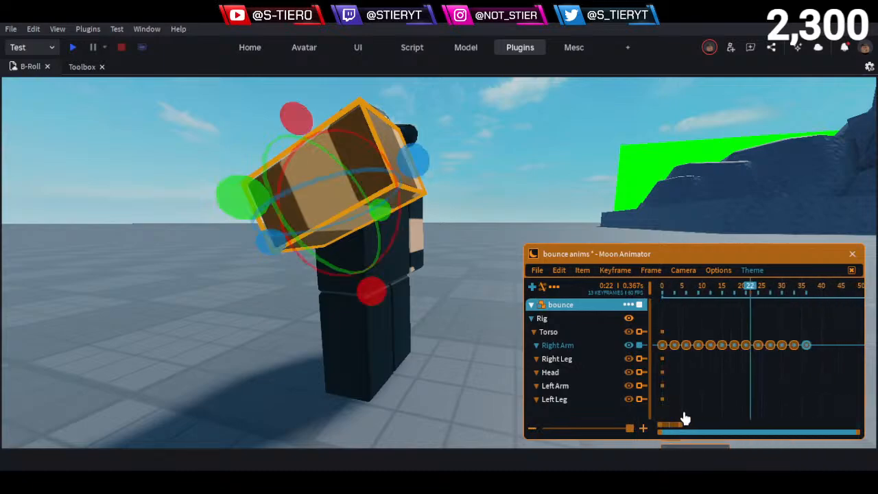
left_click(769, 386)
left_click_drag(734, 300, 532, 400)
scroll(717, 377, "down", 3)
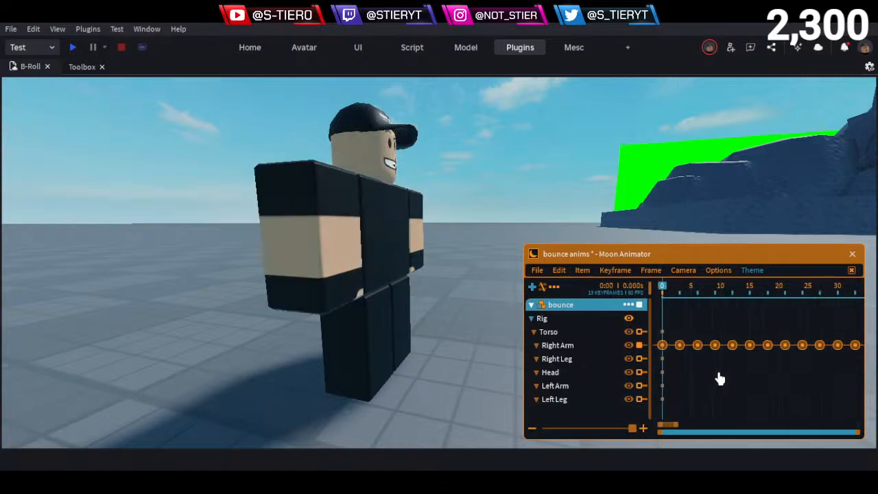
scroll(714, 376, "up", 2)
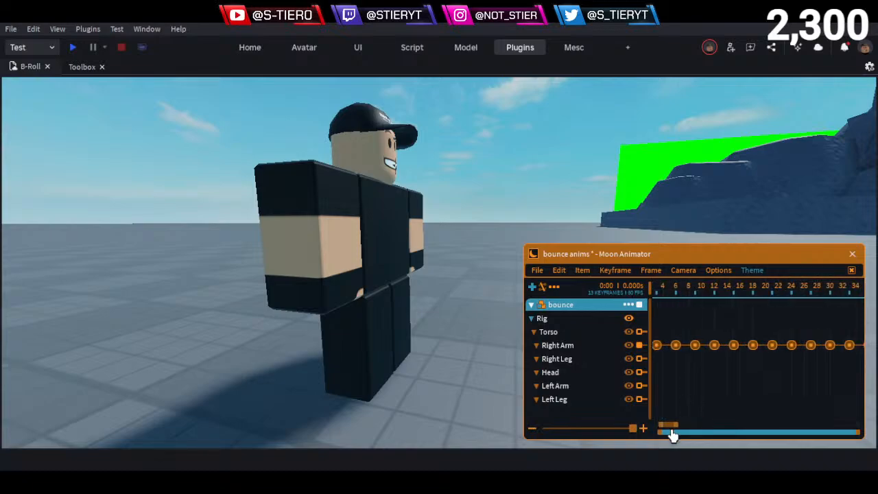
left_click_drag(670, 430, 671, 430)
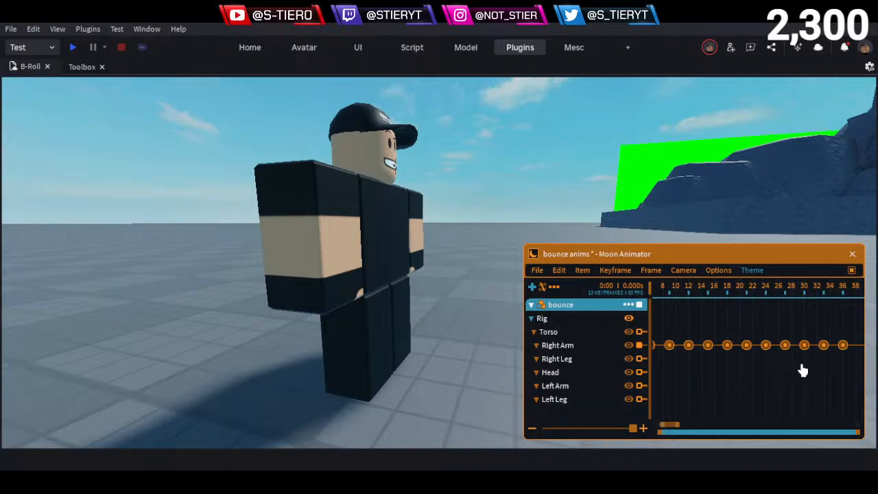
left_click_drag(727, 294, 554, 313)
key("space")
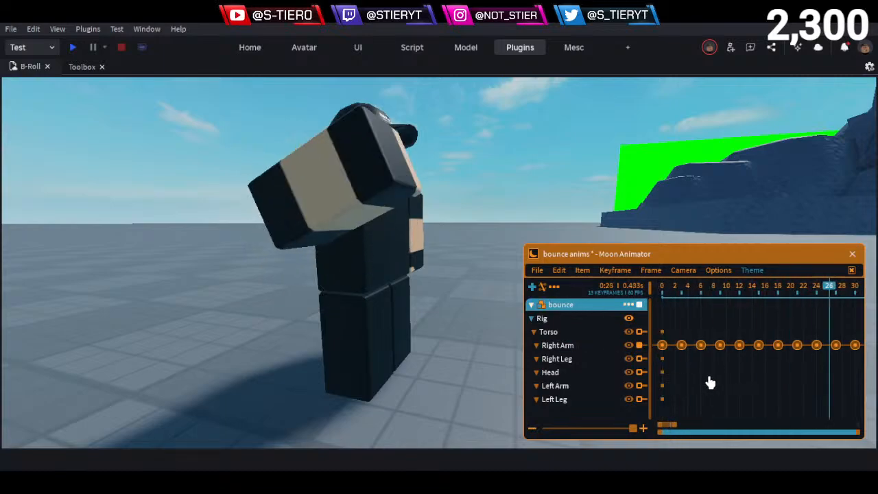
scroll(710, 381, "down", 3)
left_click_drag(705, 292, 606, 293)
key("space")
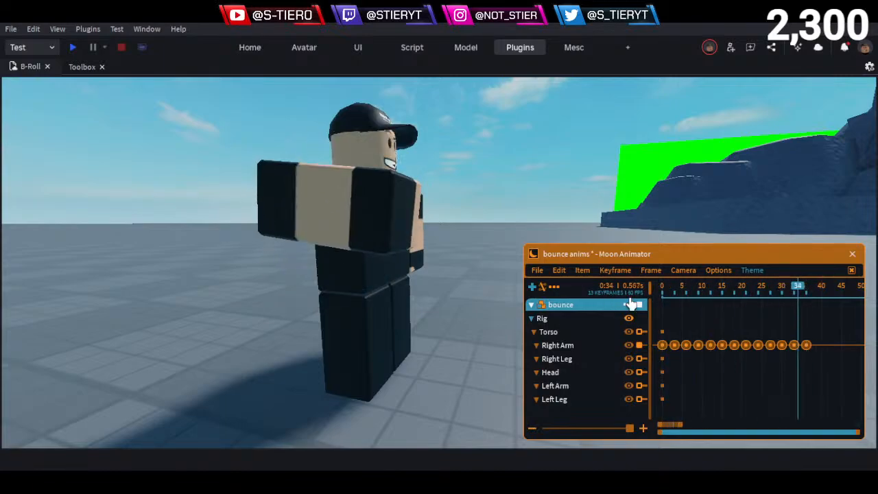
left_click_drag(702, 297, 605, 298)
key("space")
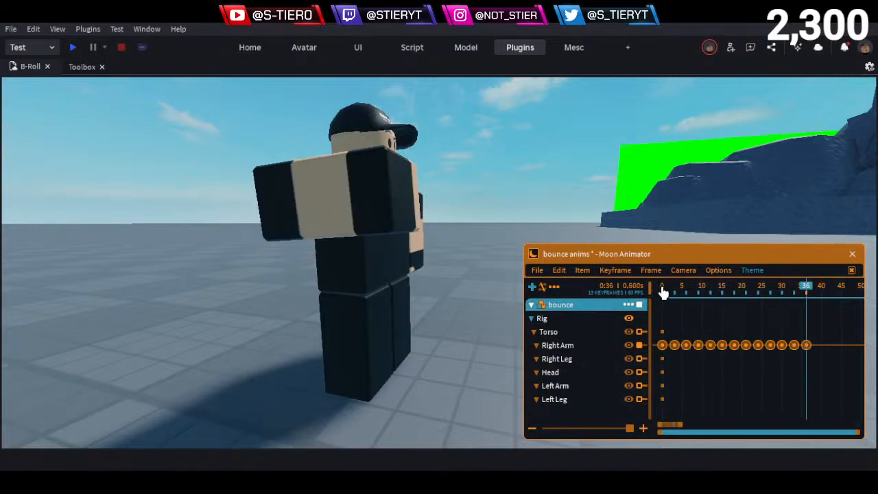
Move the right arm's keyframes at frames 3 and 6 to frames 1 and 2
left_click_drag(663, 290, 627, 299)
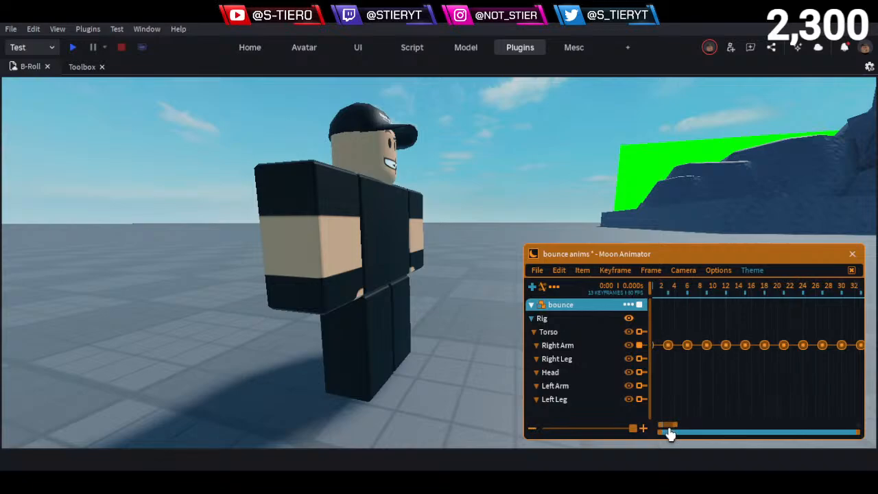
scroll(655, 430, "up", 2)
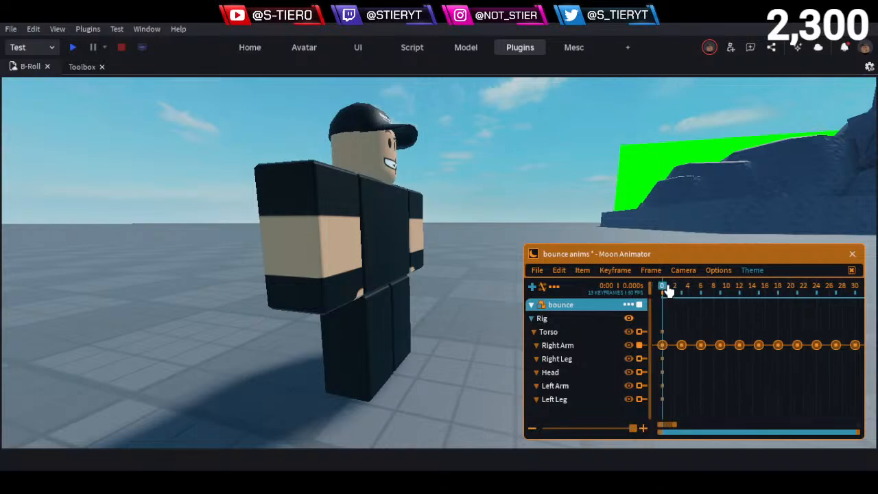
left_click_drag(665, 293, 670, 294)
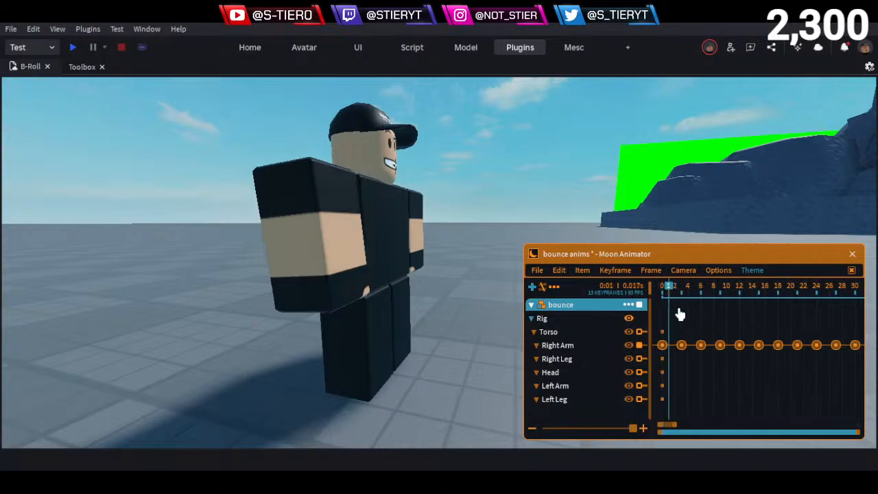
middle_click_drag(699, 351, 696, 361)
left_click_drag(668, 437, 656, 432)
left_click_drag(672, 295, 676, 295)
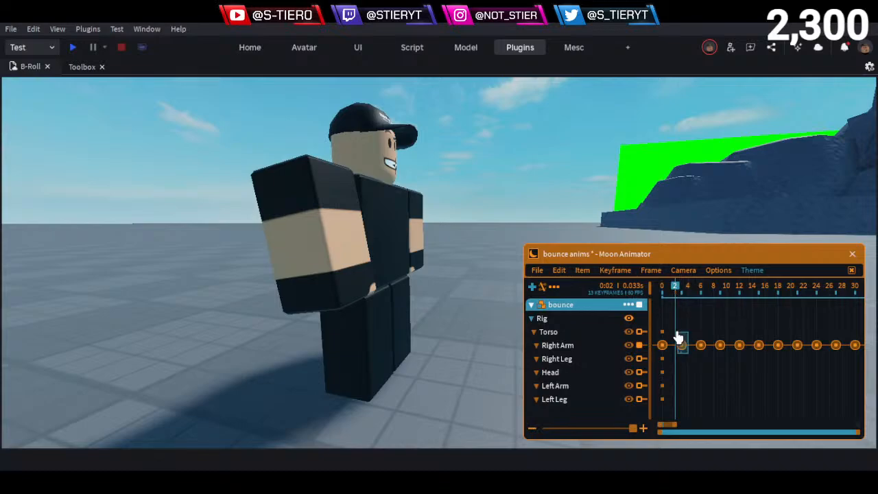
left_click(675, 345)
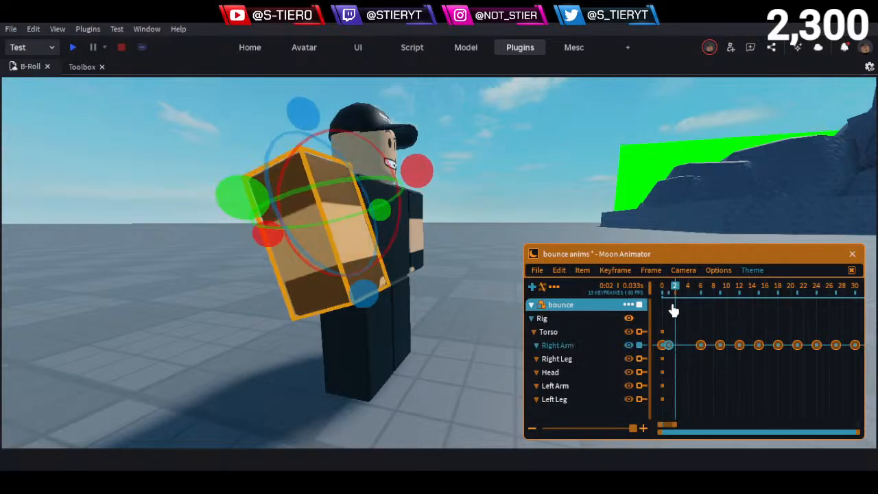
mouse_move(672, 290)
left_mouse_down()
mouse_move(636, 281)
mouse_move(663, 291)
left_mouse_up()
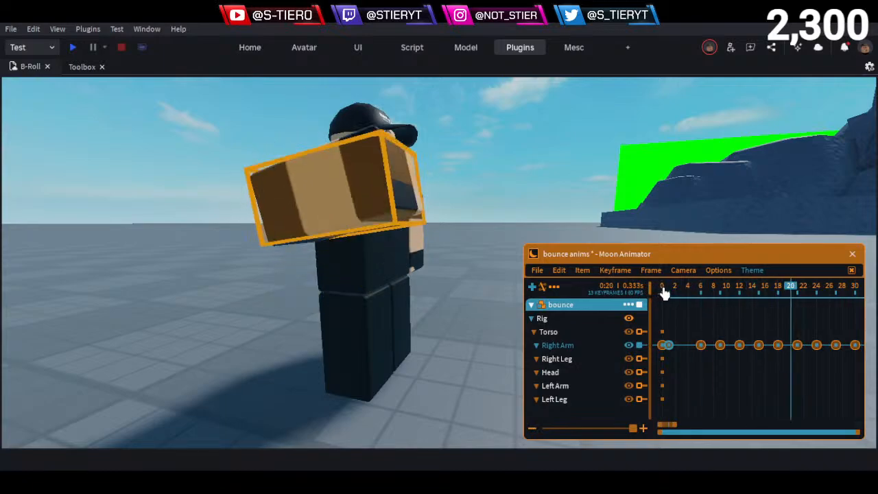
left_click(700, 345)
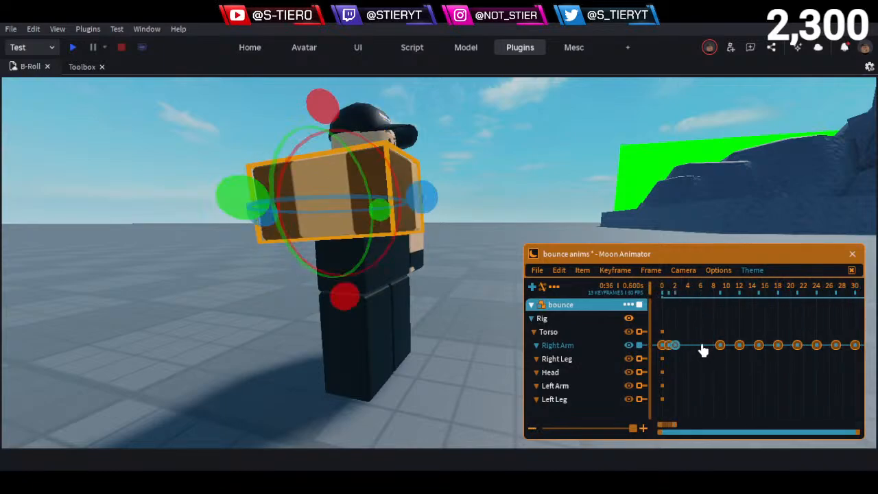
Move the right arm's keyframe at frame 9 to frame 3
left_click_drag(707, 324, 729, 368)
key("Left")
key("Left")
key("Left")
key("Left")
key("Left")
key("Left")
Move the right arm's keyframe at frame 12 to frame 4
left_click_drag(731, 313, 762, 362)
key("Left")
key("Left")
key("Left")
key("Left")
key("Left")
key("Left")
key("Left")
key("Left")
Move the right arm's keyframe at frame 15 to frame 5 and play the animation from frame 0
left_click_drag(748, 320, 771, 376)
left_click(758, 345)
key("Left")
key("Left")
key("Left")
key("Left")
key("Left")
left_click_drag(691, 293, 627, 294)
key("space")
left_click_drag(697, 295, 638, 298)
Shift the right arm's keyframes at frames 1 to 5 together to frames 6 to 10
left_click(740, 388)
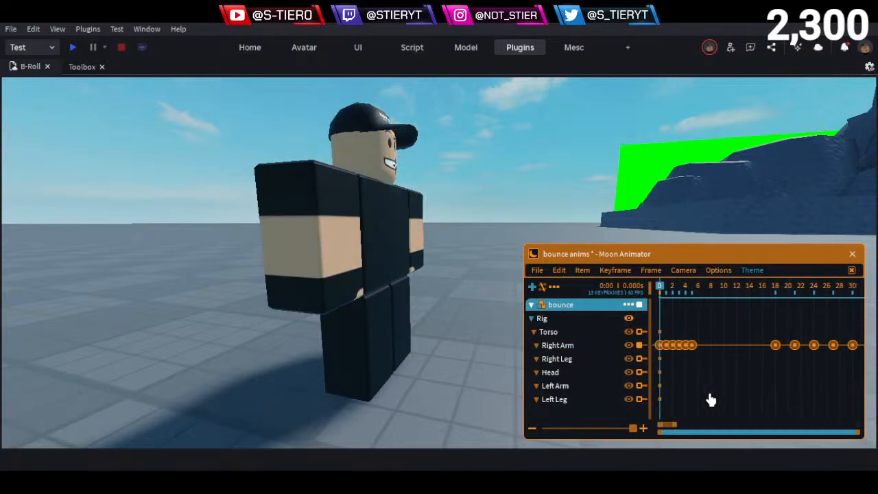
left_click_drag(707, 360, 663, 315)
Move the right arm's keyframes at frames 6, 7 and 8 to frames 2, 4 and 6
left_click_drag(676, 345, 701, 368)
left_click(695, 364)
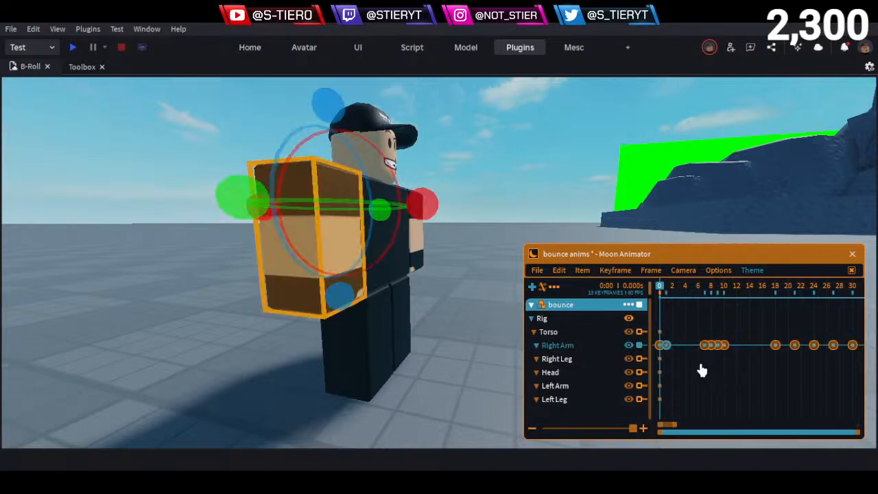
left_click_drag(683, 323, 710, 376)
left_click_drag(698, 338, 714, 370)
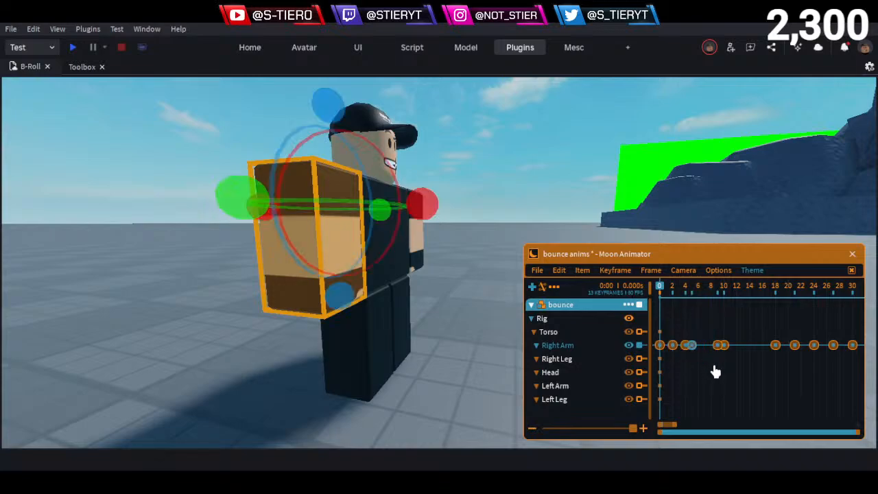
left_click(715, 371)
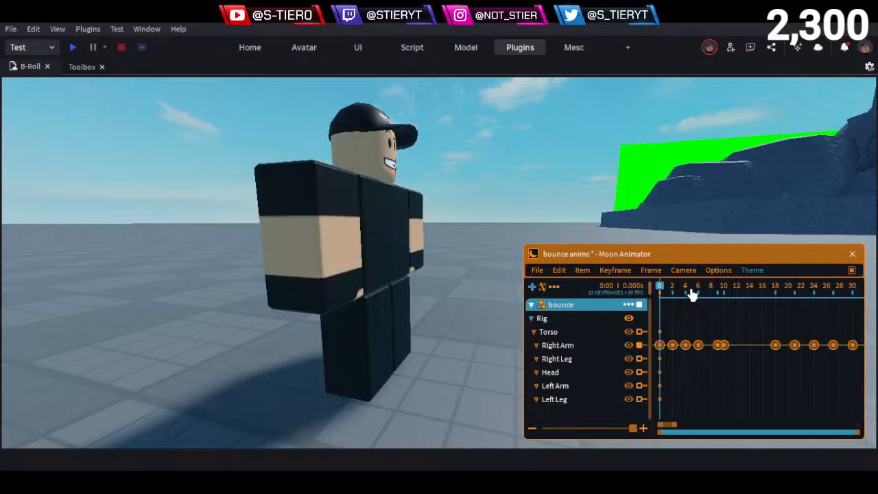
Move the right arm's keyframe at frame 9 to frame 8
left_click_drag(691, 295, 571, 296)
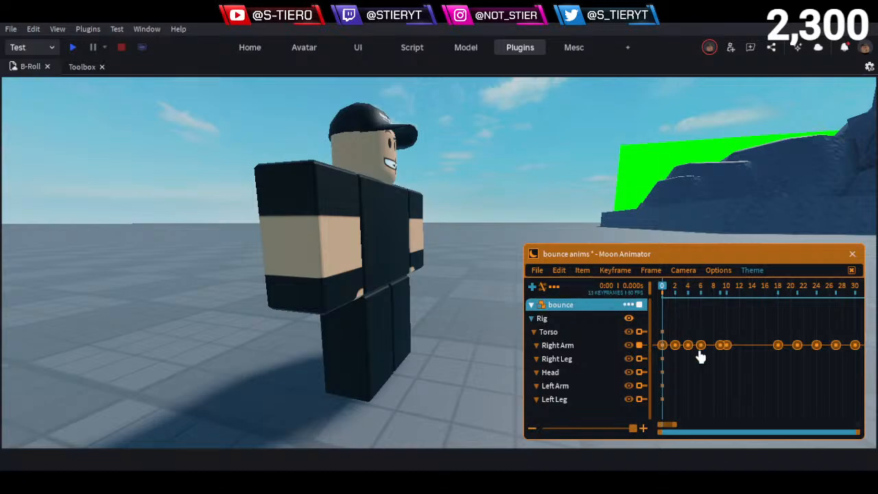
left_click(701, 288)
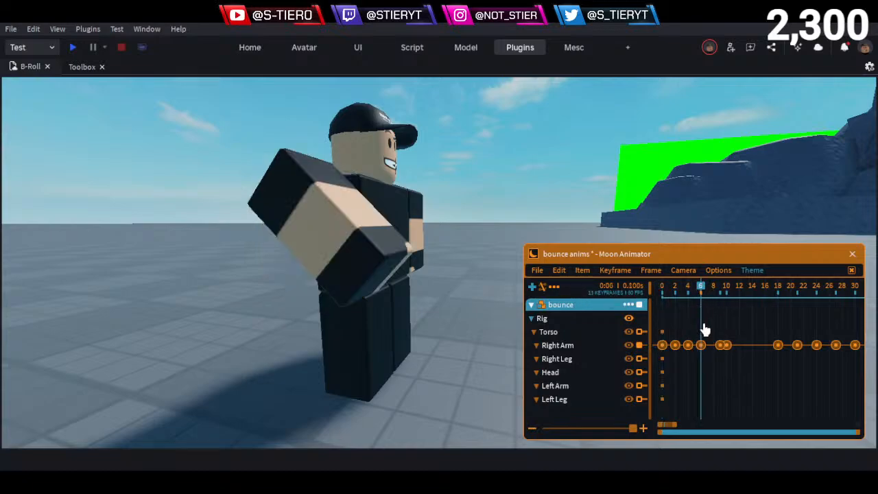
left_click(721, 345)
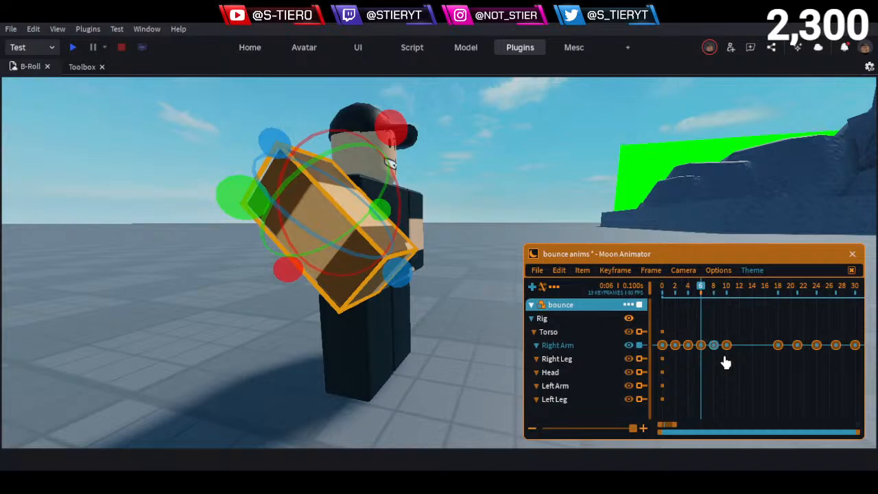
left_click(746, 331)
Move the right arm's keyframes at frames 18 and 21 to frames 12 and 14
left_click_drag(767, 331, 788, 373)
key("Left")
key("Left")
key("Left")
key("Left")
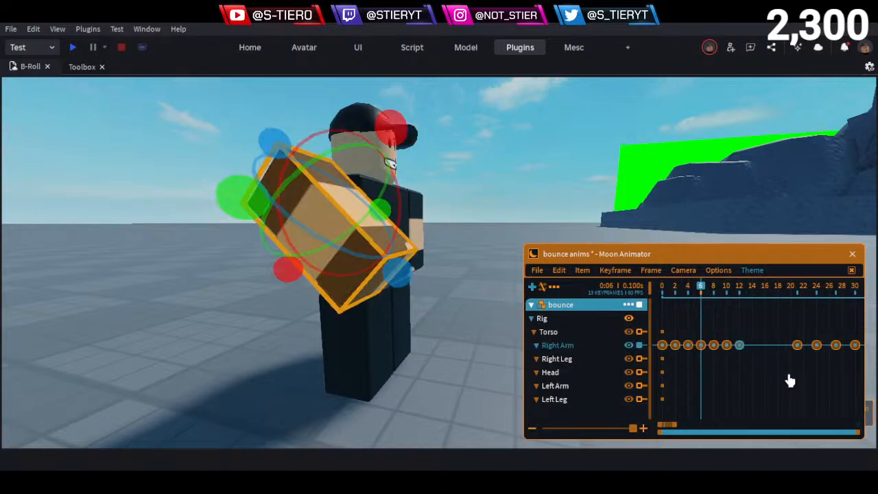
left_click(795, 345)
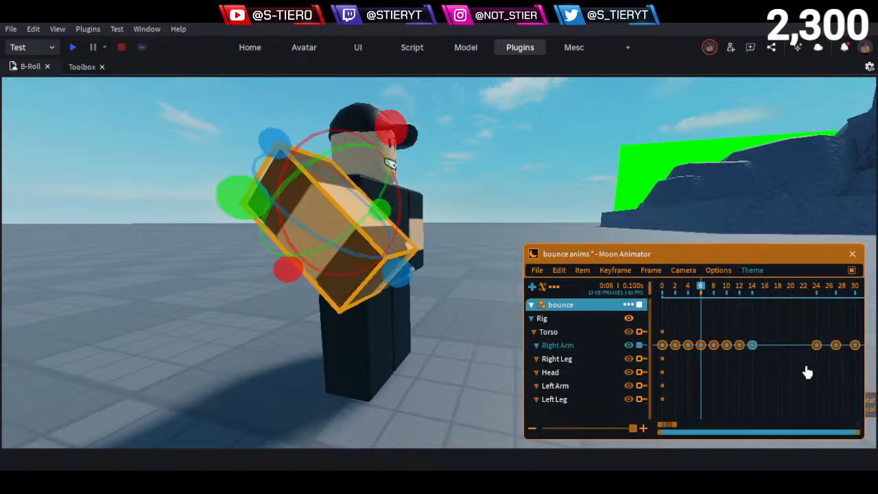
Move the right arm's keyframe at frame 24 to frame 16
left_click_drag(793, 309, 828, 367)
key("Left")
key("Left")
key("Left")
key("Left")
key("Left")
key("Left")
key("Left")
key("Left")
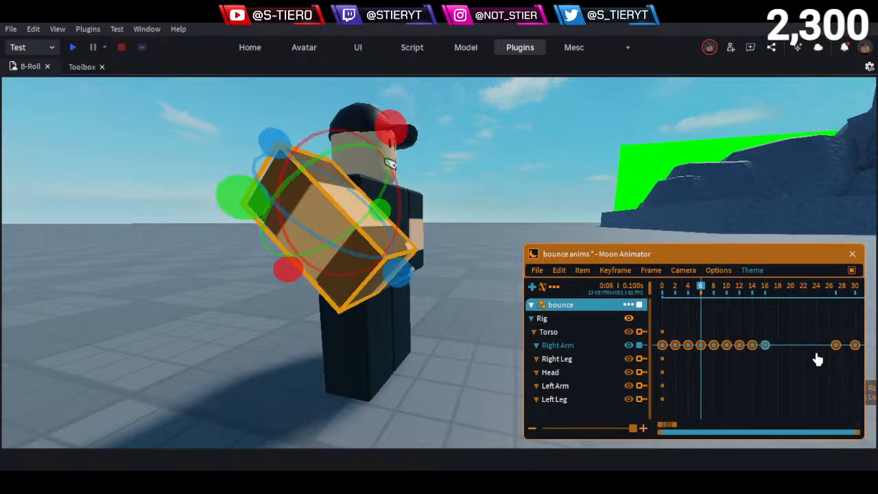
Move the right arm's keyframe at frame 27 to frame 18
left_click_drag(813, 327, 848, 373)
key("Left")
key("Left")
key("Left")
key("Left")
key("Left")
key("Left")
key("Left")
key("Left")
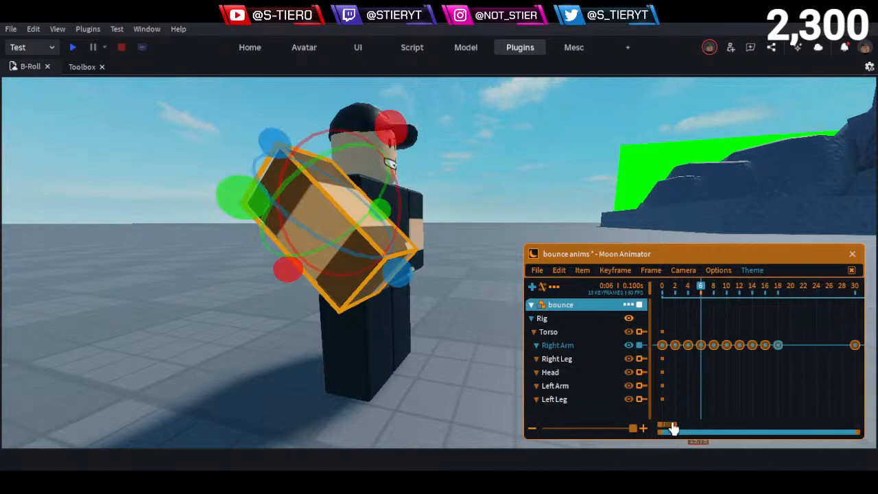
Deselect the keyframes and play the partly retimed arm animation from frame 0
left_click_drag(665, 433, 660, 434)
left_click_drag(700, 293, 602, 309)
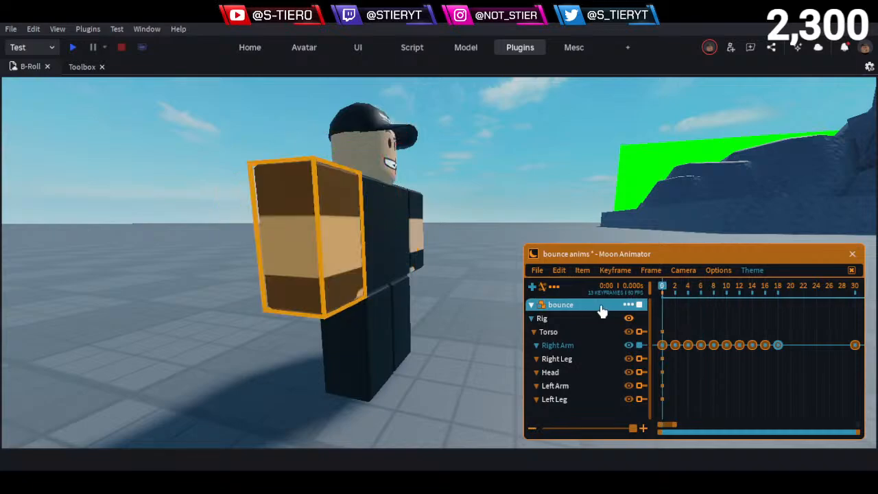
left_click(731, 403)
key("space")
left_click_drag(704, 291, 572, 306)
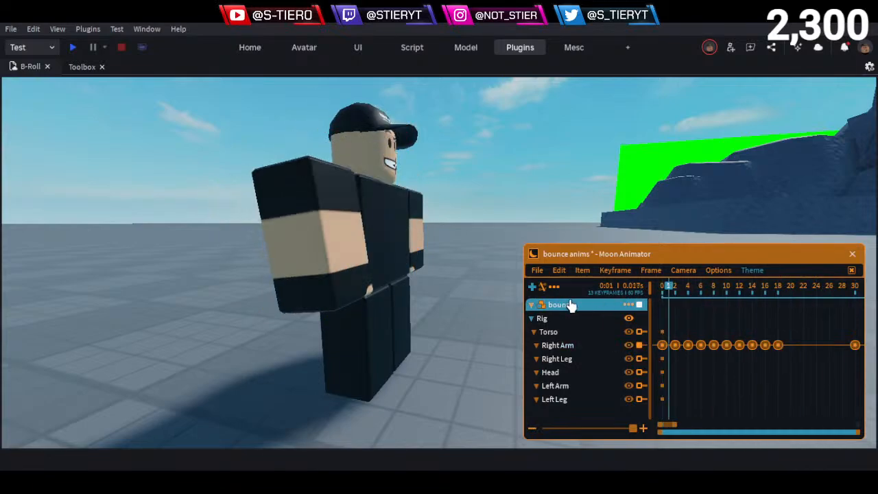
key("space")
key("space")
Move the right arm's keyframes at frames 30 and 33 to frames 20 and 22
left_click_drag(667, 427, 674, 433)
left_click_drag(738, 334, 761, 369)
left_click_drag(752, 345, 714, 344)
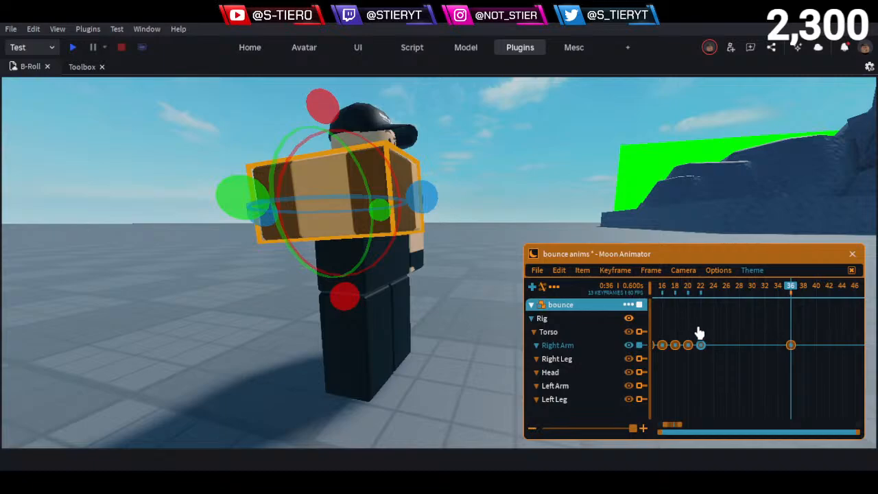
Move the right arm's keyframe at frame 36 to frame 24 and deselect it
left_click_drag(780, 337, 811, 385)
key("Left")
key("Left")
key("Left")
key("Left")
key("Left")
key("Left")
key("Left")
key("Left")
key("Left")
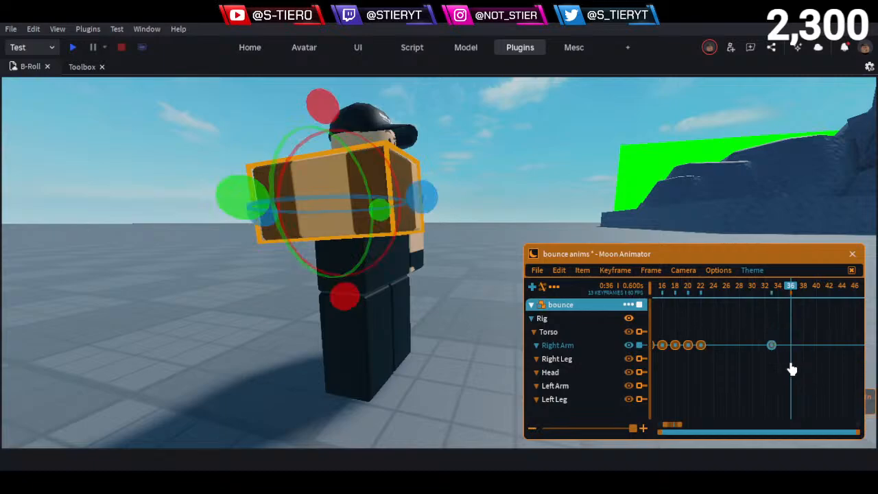
key("Right")
left_click(759, 359)
Play the arm raise with two-frame keyframe spacing repeatedly from frame 0 to check its speed
left_click_drag(724, 288, 553, 311)
key("space")
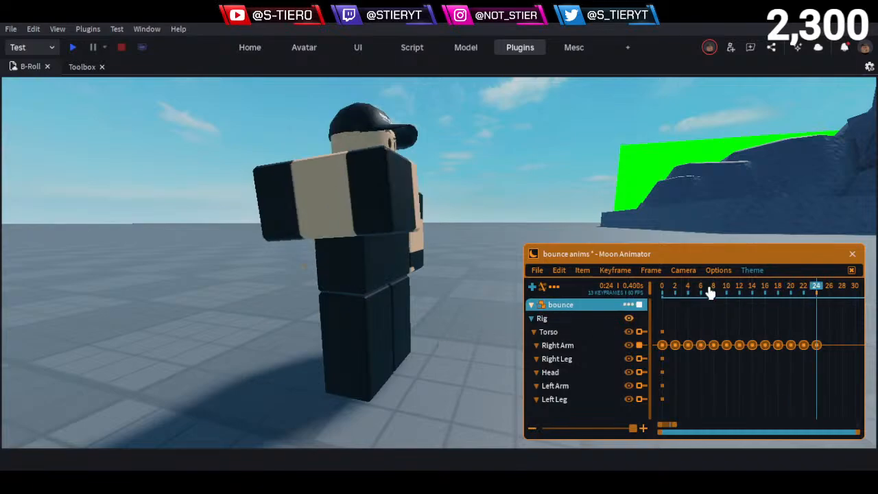
left_click_drag(708, 288, 548, 303)
key("space")
right_click_drag(389, 312, 386, 314)
left_click_drag(689, 291, 600, 305)
key("space")
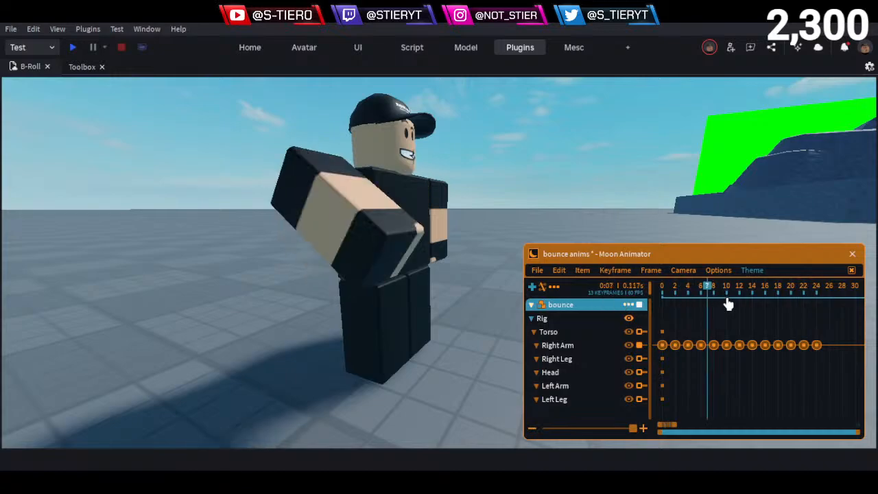
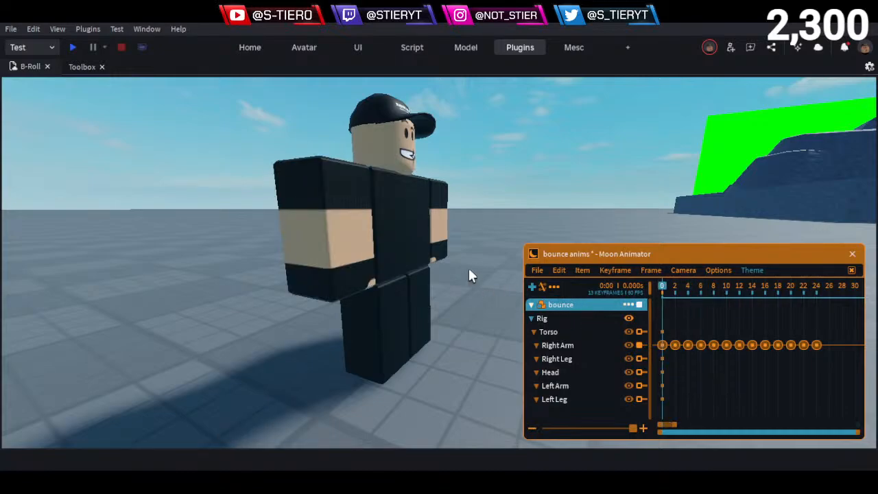
Save the bounce anims animation file
key("d")
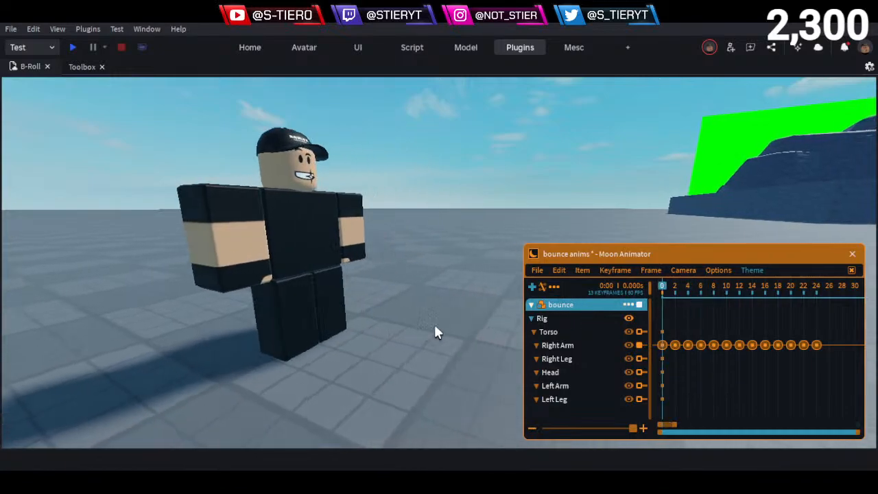
right_click_drag(434, 323, 339, 284)
key("w")
key("s")
left_click(536, 271)
left_click(538, 285)
Fly through the scene to the red SUBSCRIBE button model and examine it with its pixel hand cursor
key("d")
key("s")
key("w")
key("w")
key("w")
key("w")
key("w")
key("w")
key("w")
key("w")
key("w")
key("d")
key("a")
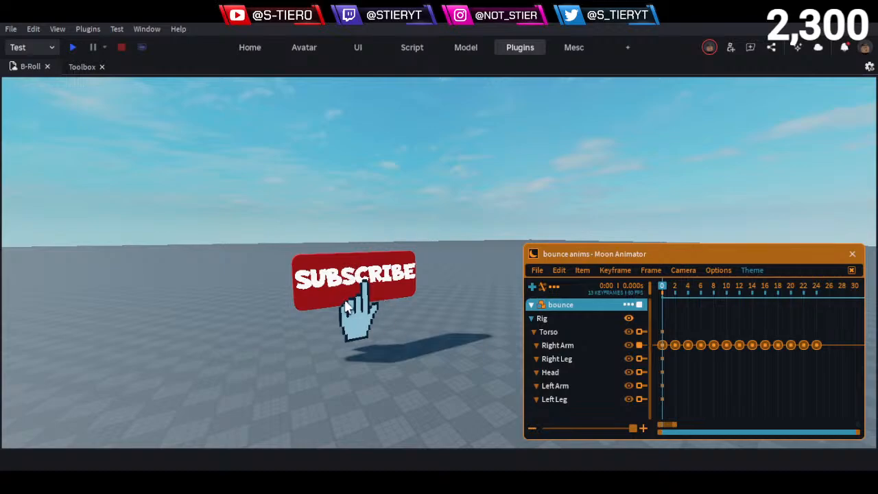
key("w")
right_click_drag(329, 287, 329, 287)
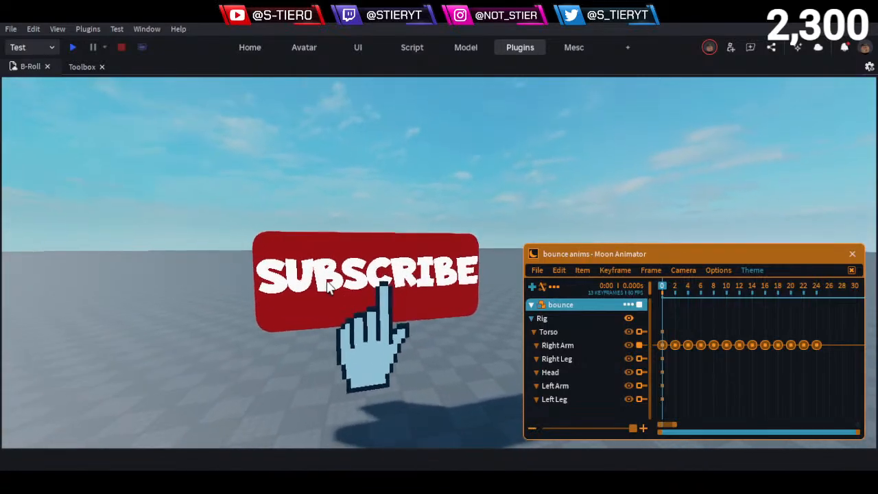
key("w")
right_click_drag(405, 275, 398, 250)
key("s")
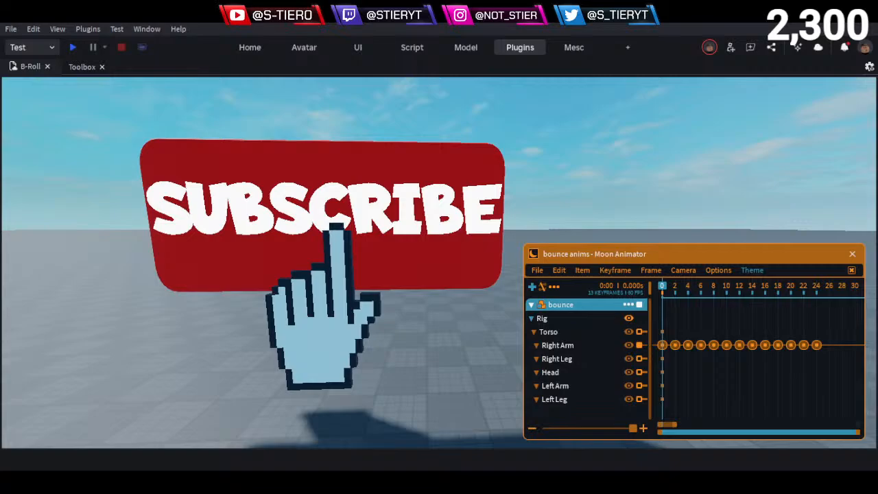
Travel across the scene to the channel growth board and examine its subscriber display
right_click_drag(421, 367, 421, 367)
key("w")
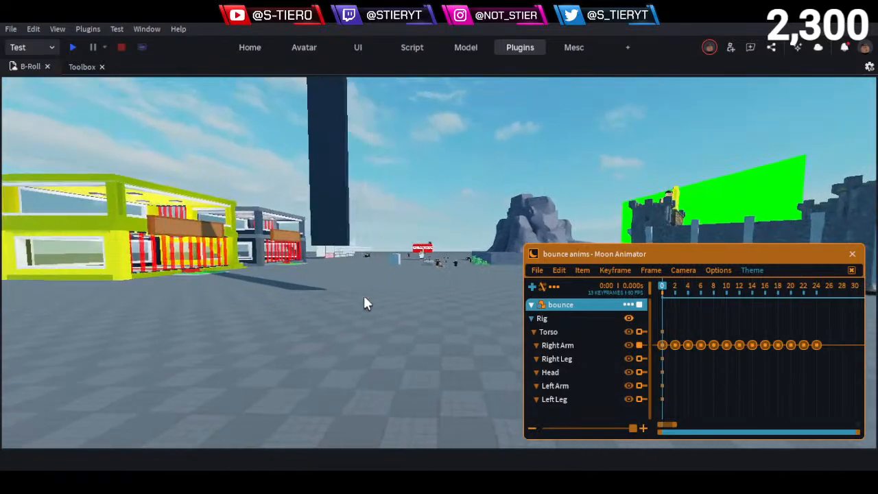
mouse_move(364, 295)
right_mouse_down()
mouse_move(359, 284)
mouse_move(335, 281)
mouse_move(358, 283)
right_mouse_up()
key("w")
key("w")
key("w")
key("w")
key("w")
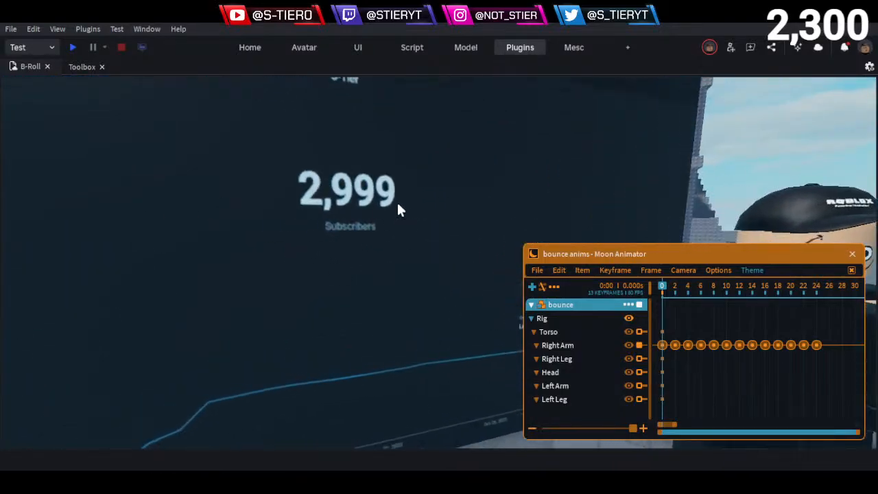
key("s")
key("s")
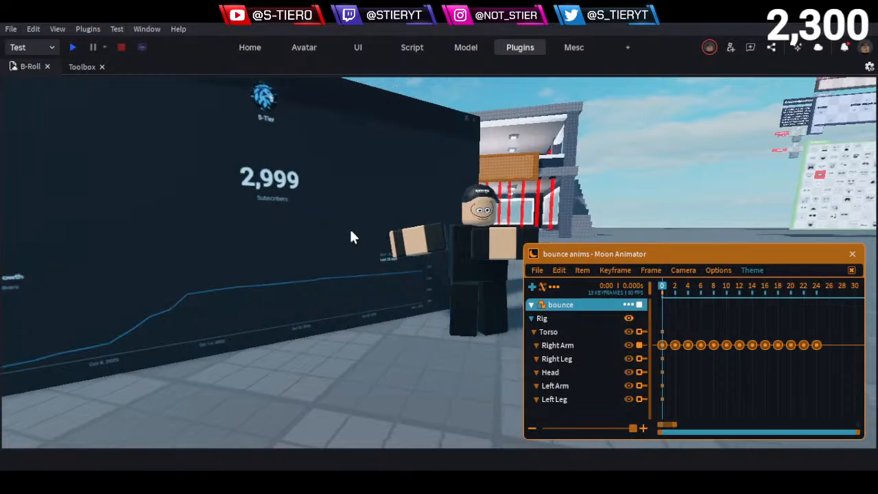
key("s")
key("d")
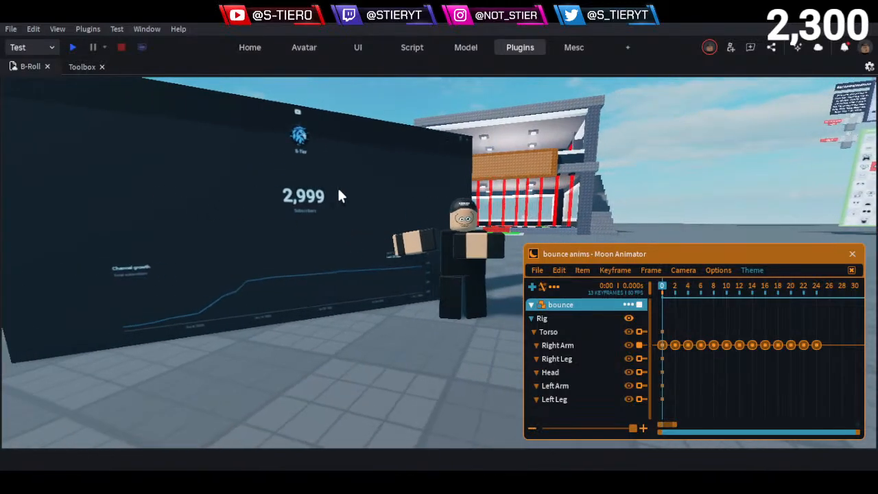
Return to the bounce character and view it from the front
key("d")
right_click_drag(371, 249, 415, 242)
key("s")
key("w")
key("w")
key("w")
key("d")
key("s")
key("s")
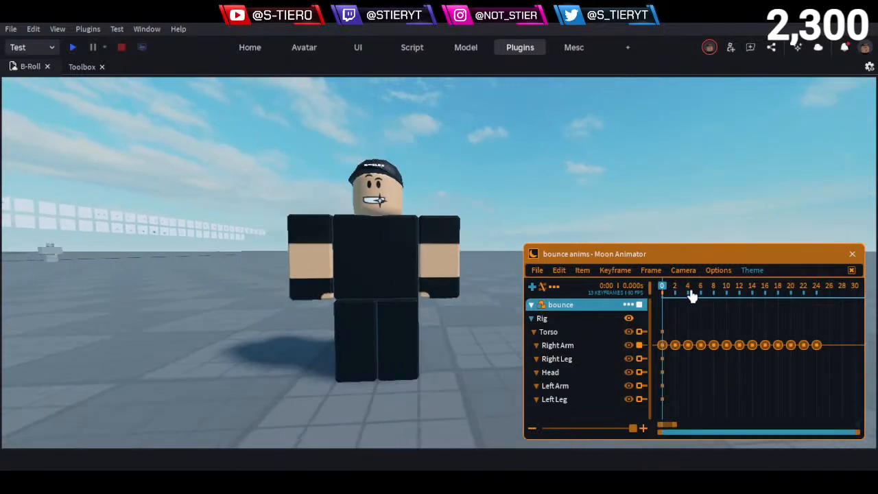
key("w")
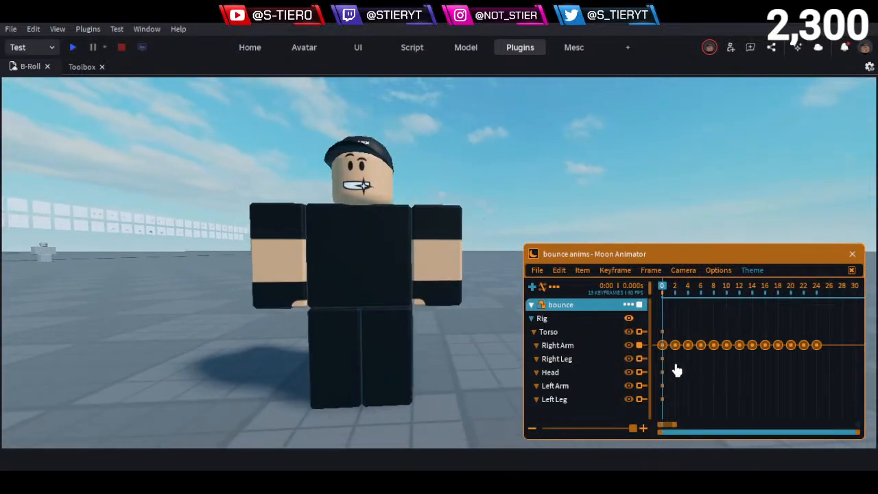
Highlight the right arm's in-between keyframes from frame 2 to frame 22, then clear the selection
left_click_drag(678, 365, 811, 326)
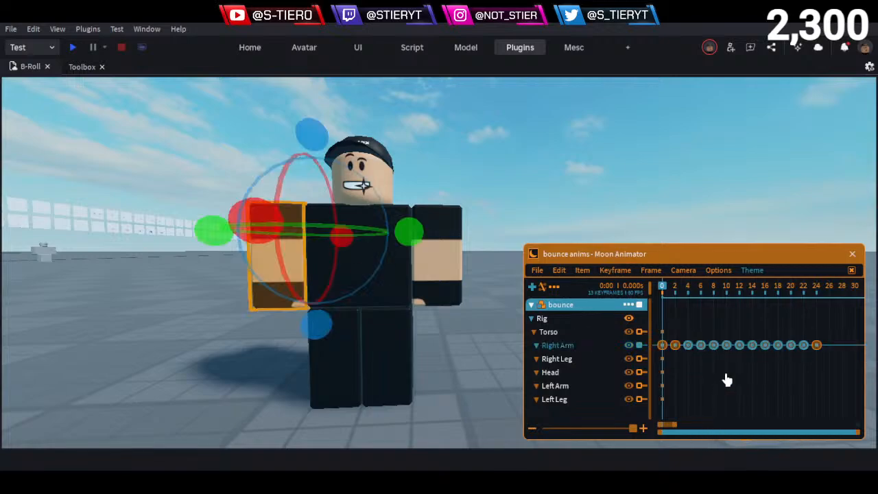
left_click_drag(807, 363, 670, 323)
left_click(789, 377)
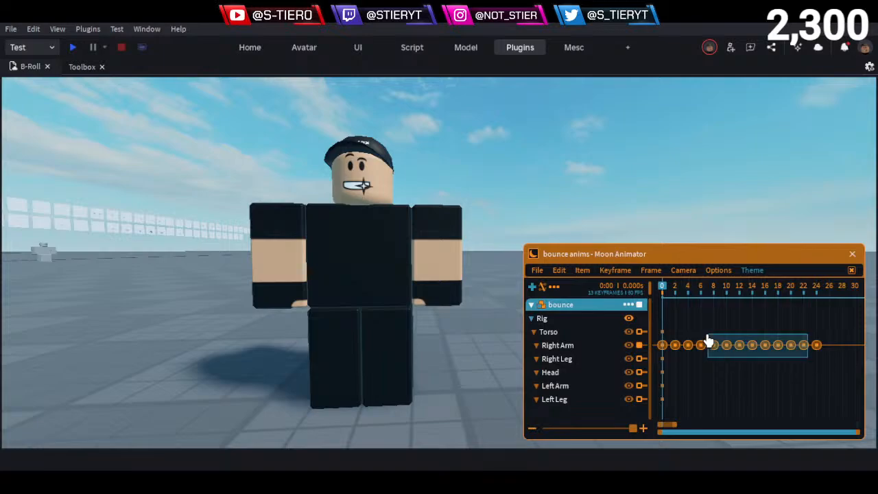
left_click_drag(708, 341, 664, 317)
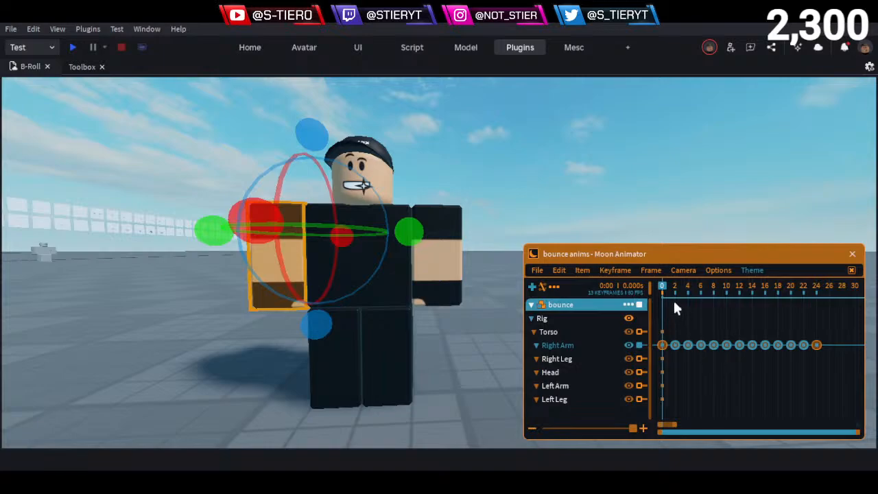
left_click(691, 372)
Play the arm raise from frame 0 several times while viewing the character from the front
left_click(693, 288)
key("space")
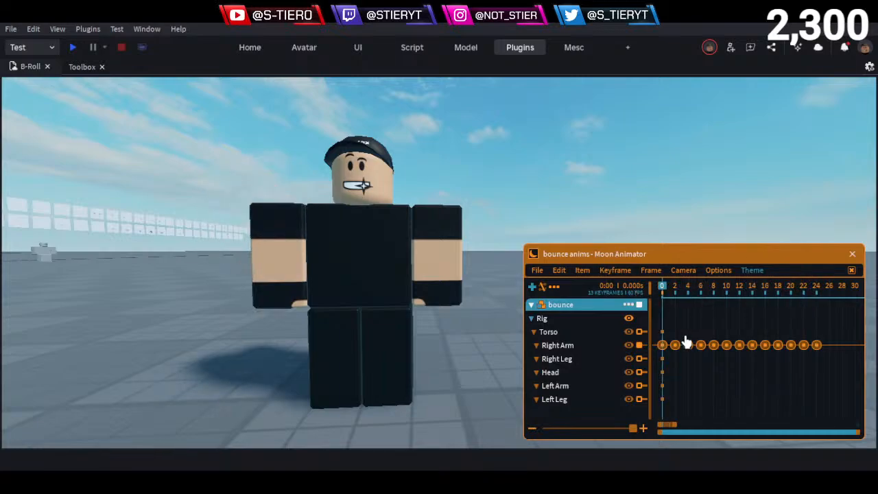
key("space")
left_click_drag(698, 295, 667, 297)
key("space")
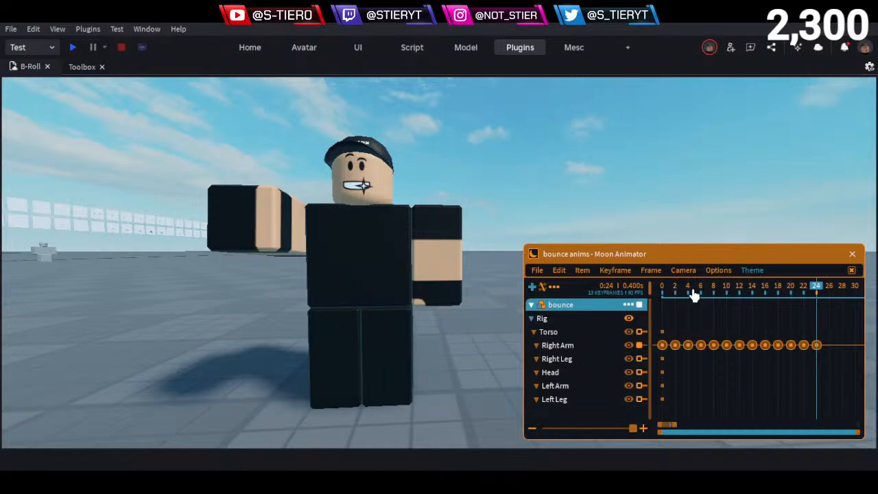
key("space")
key("space")
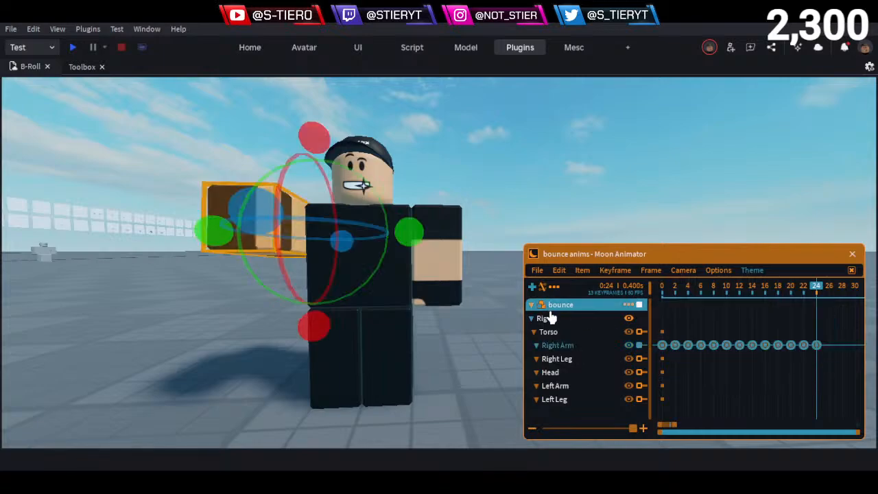
Undo the last keyframe move on the right arm and play the animation from frame 0 to check it
key("ctrl+z")
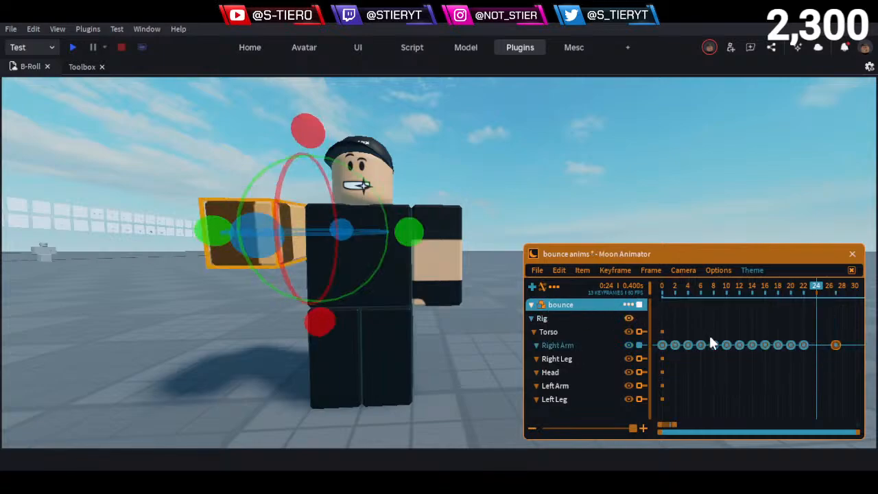
left_click(795, 379)
scroll(799, 376, "down", 3)
scroll(801, 325, "up", 3)
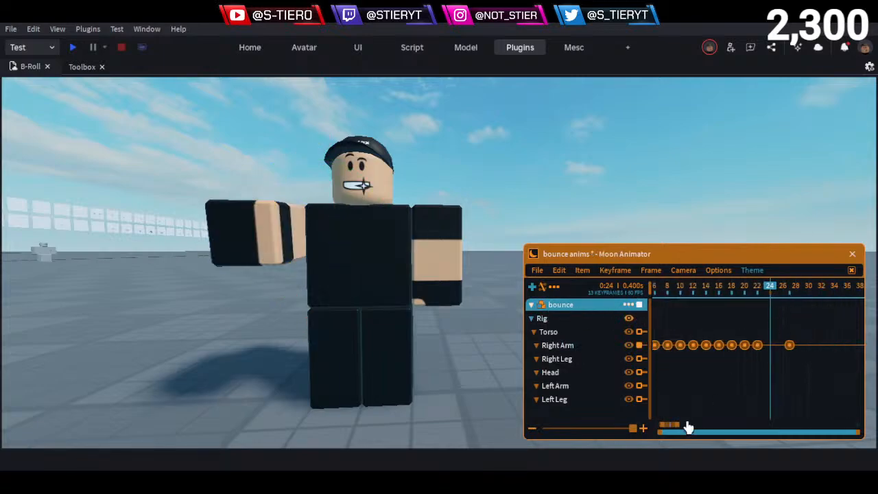
left_click_drag(665, 432, 621, 430)
key("space")
key("space")
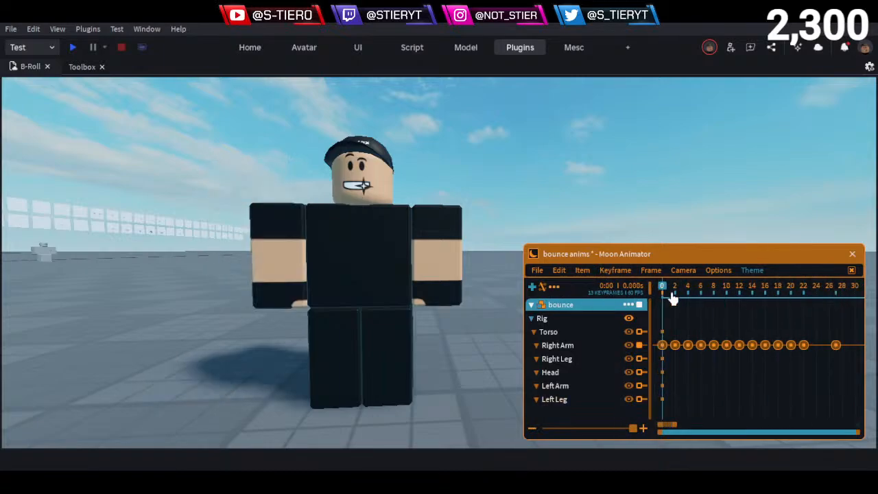
key("space")
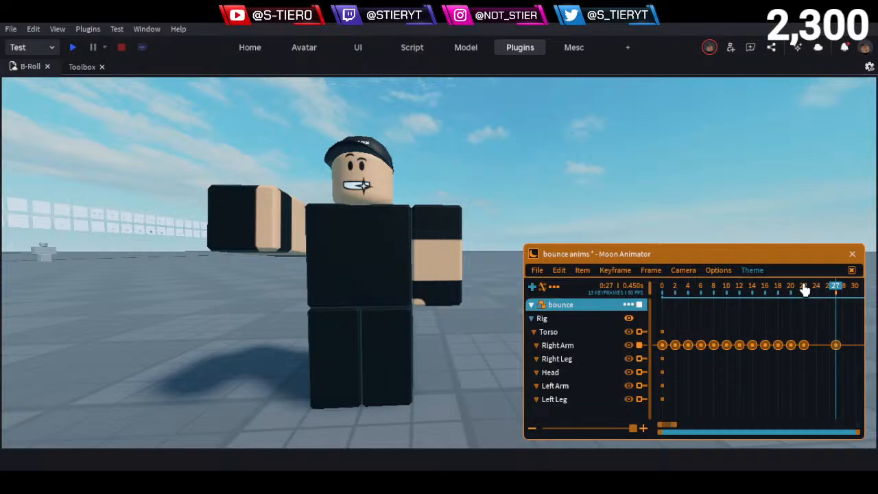
Move the right arm's last keyframe from frame 27 to frame 24, deselect it and play the animation
left_click(836, 346)
left_click(822, 409)
key("space")
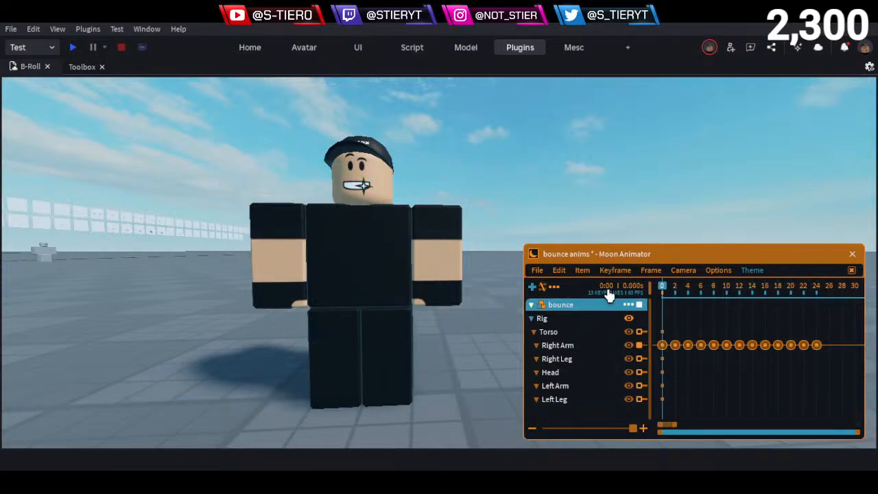
Examine the right arm's raised pose at frame 24 from the character's side
right_click_drag(447, 335, 448, 326)
left_click(444, 318)
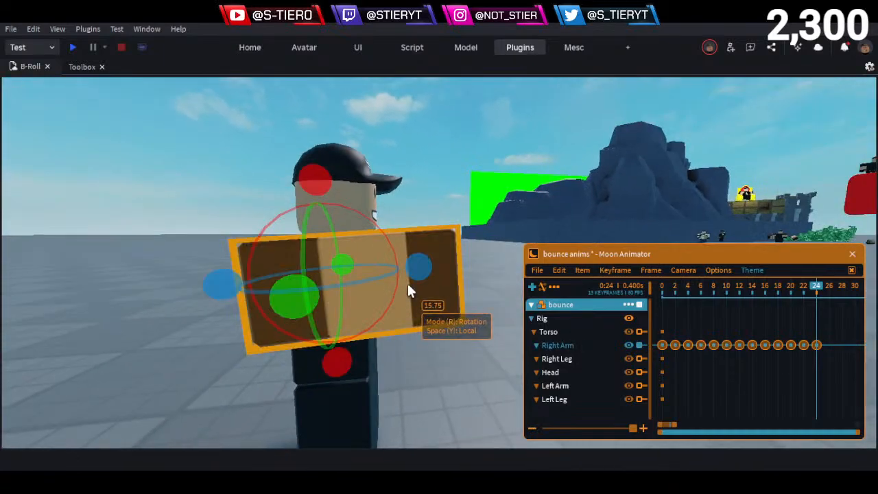
left_click_drag(325, 186, 332, 194)
left_click(166, 309)
right_click_drag(166, 310, 166, 308)
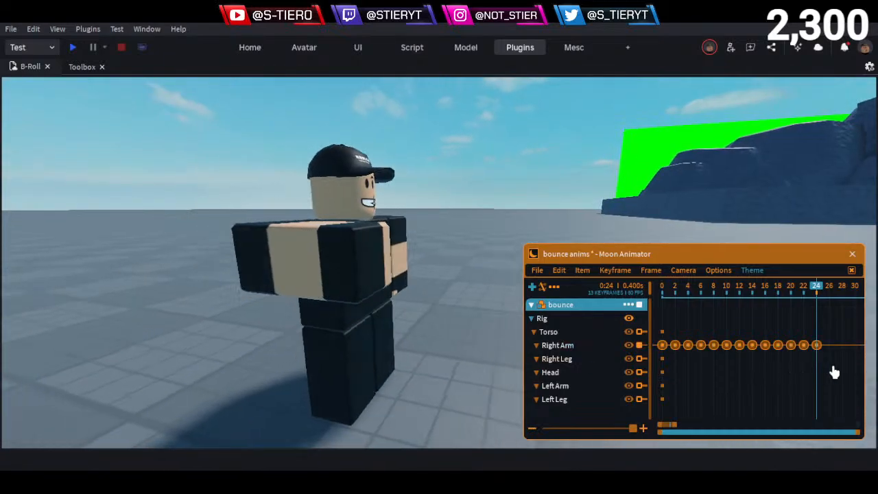
Try a Cubic In ease on the right arm's keyframes from frame 2 to frame 22
left_click(590, 345)
left_click_drag(806, 369, 662, 337)
key("7")
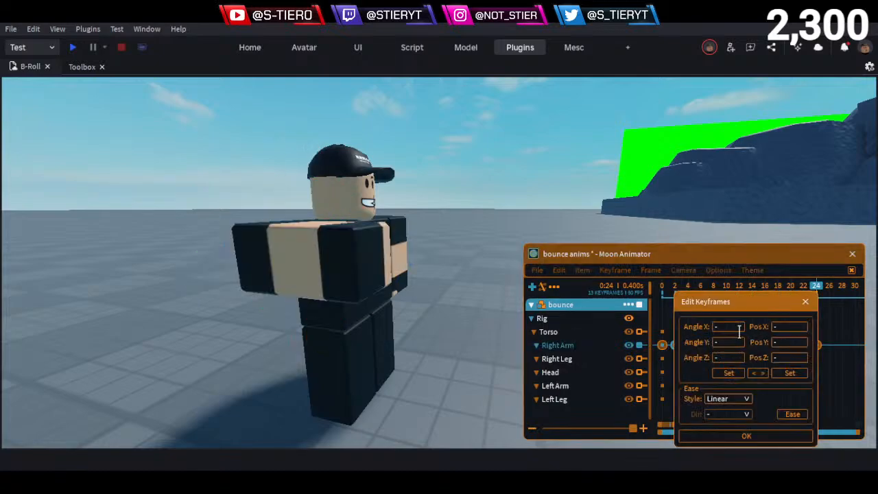
left_click_drag(718, 308, 681, 202)
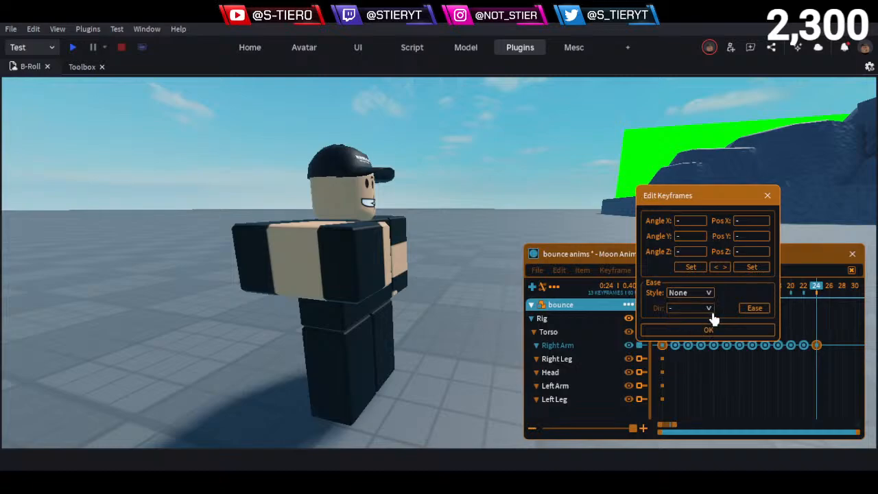
left_click(754, 309)
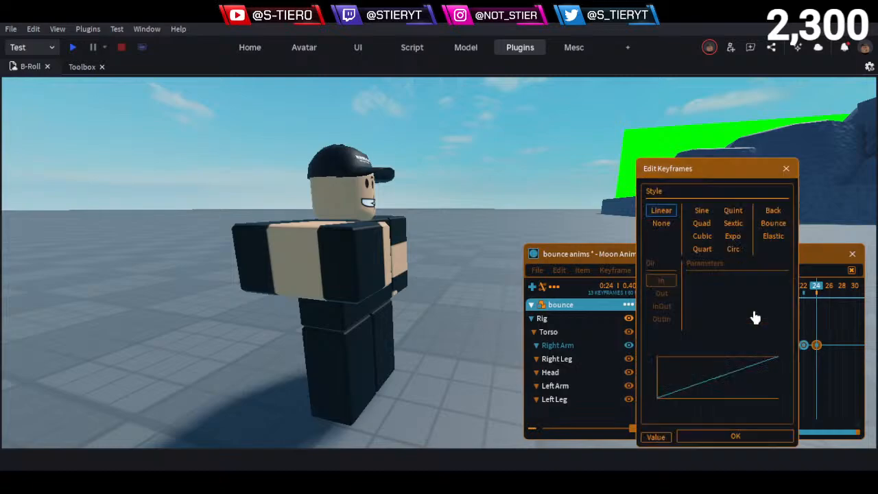
left_click_drag(720, 179, 720, 163)
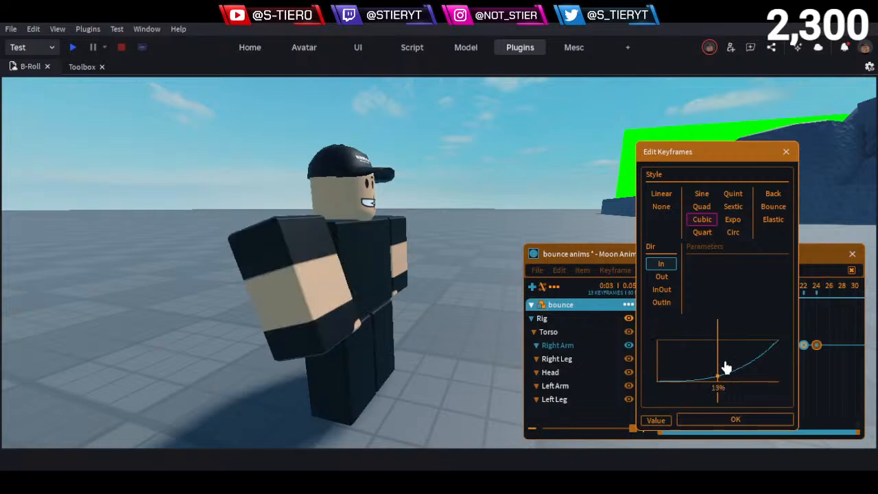
left_click(785, 152)
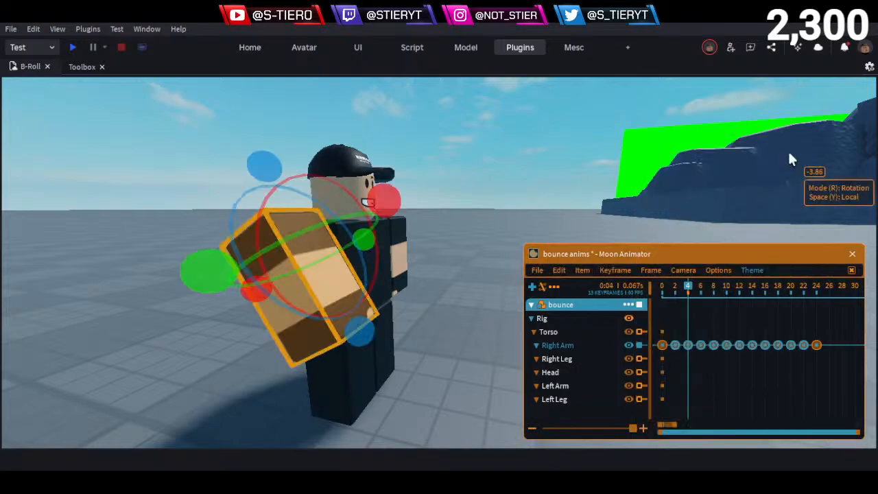
Replay the arm raise from frame 0 in side view with the in-between keyframes still selected
left_click_drag(689, 299, 592, 288)
key("space")
key("space")
left_click_drag(706, 287, 638, 289)
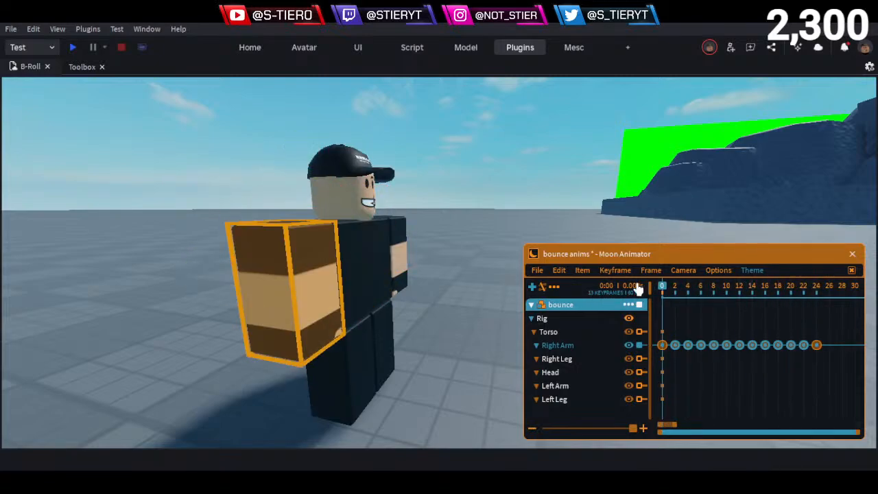
key("space")
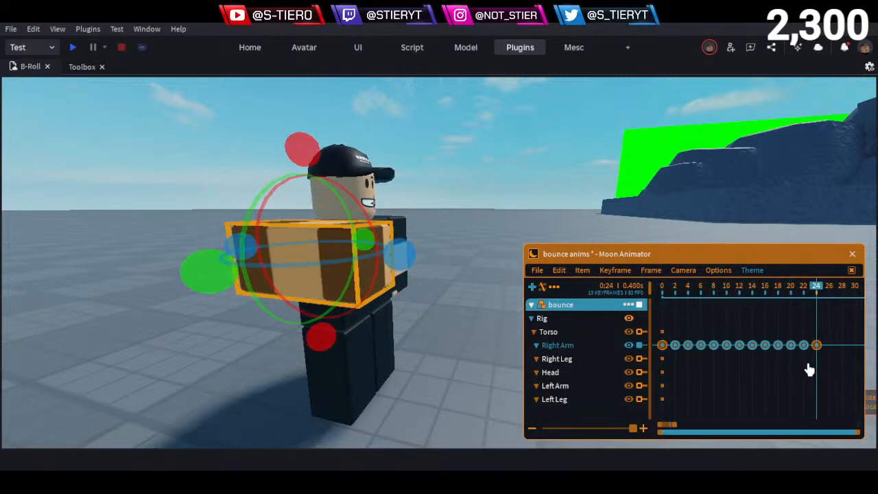
Set the in-between right arm keyframes' easing to Quad with direction In, and play the result
key("7")
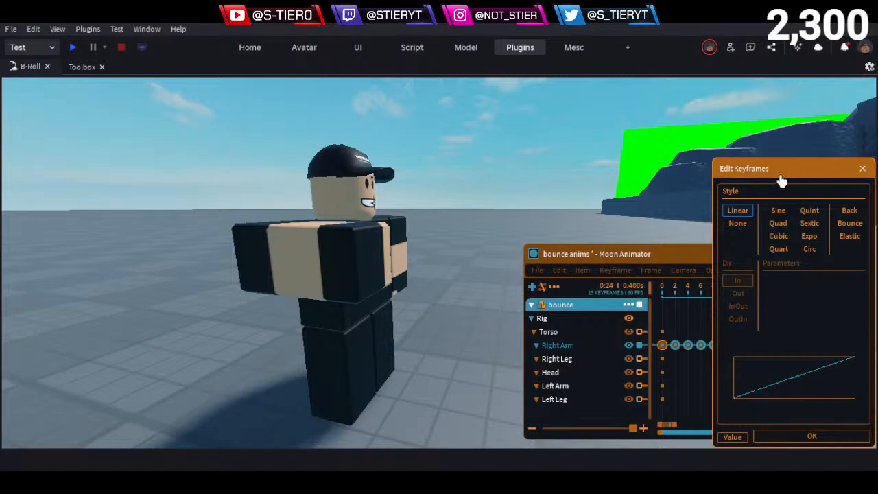
left_click_drag(780, 176, 700, 151)
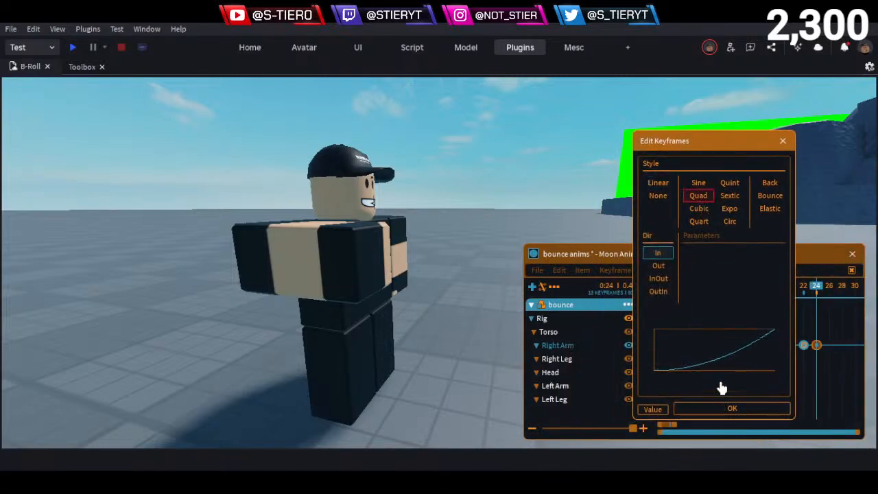
left_click(727, 407)
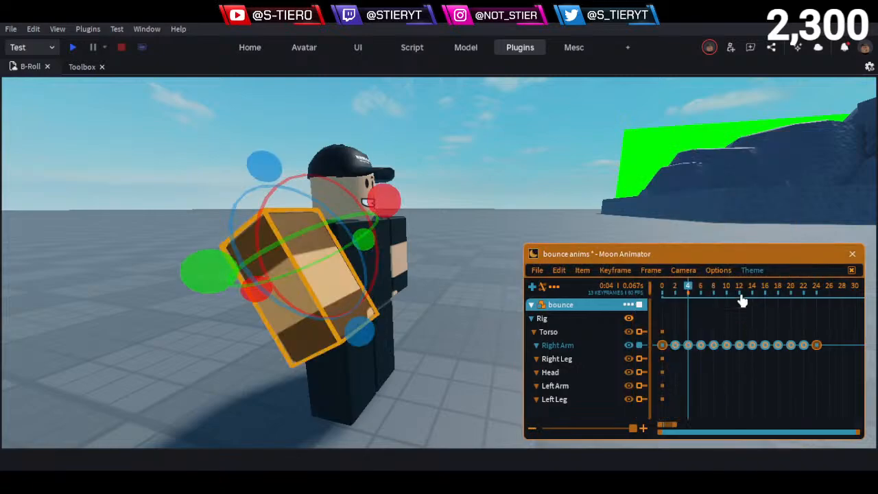
key("space")
key("space")
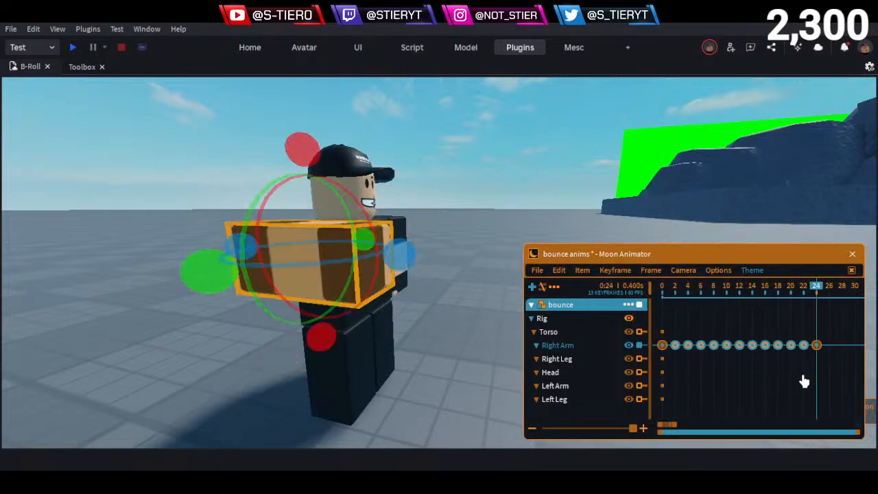
Apply Quad easing with direction In to all right arm keyframes from frame 0 to 24, and replay from frame 0
left_click_drag(830, 375, 655, 341)
key("7")
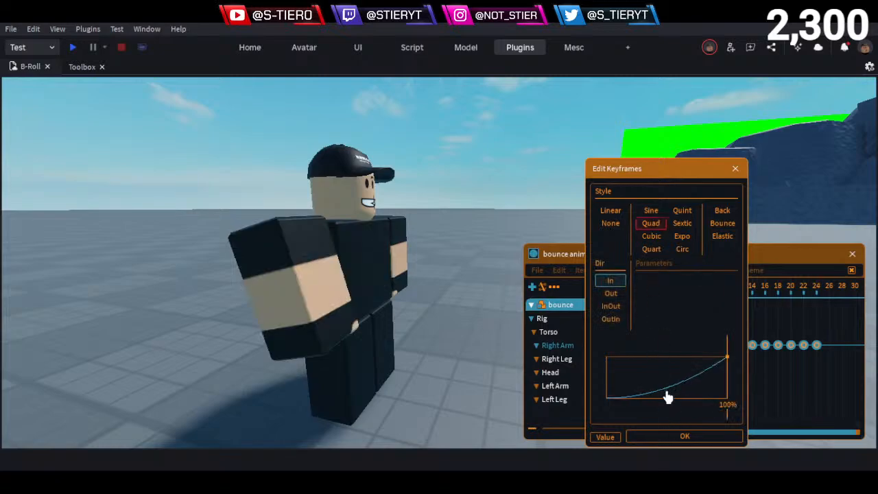
left_click(685, 436)
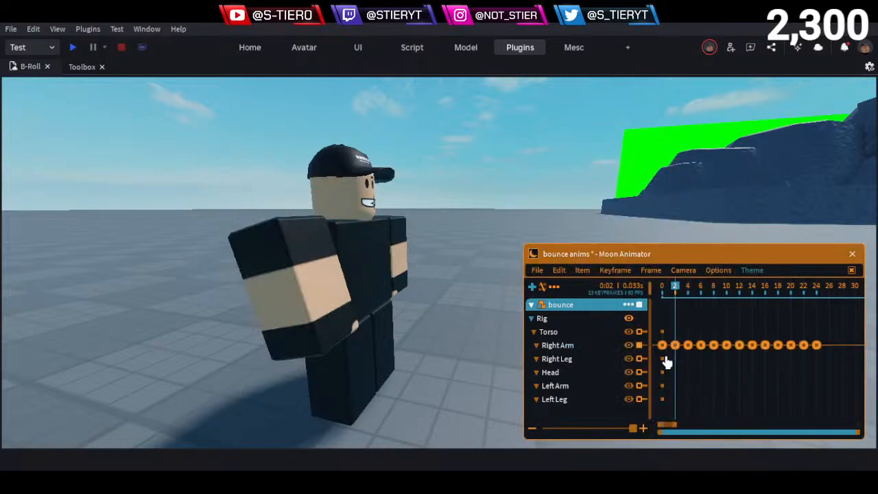
left_click(814, 371)
key("space")
left_click_drag(677, 286, 633, 285)
key("space")
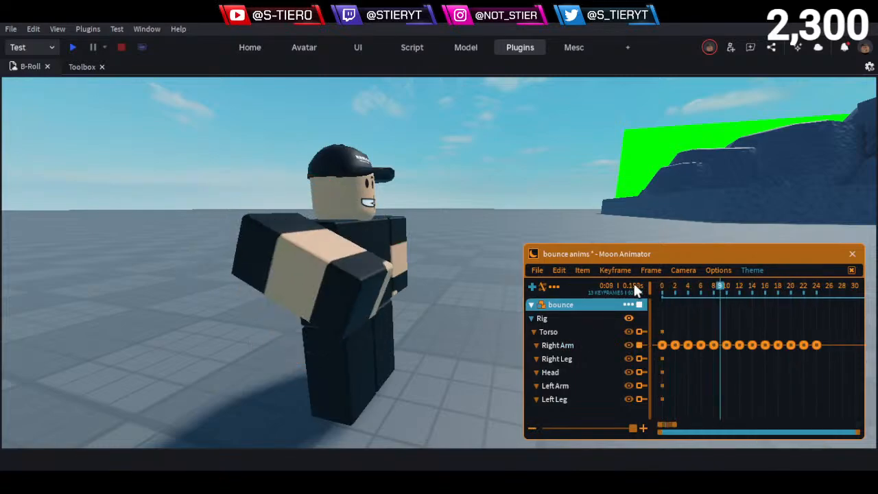
Reapply the Quad In easing across the right arm's full keyframe range
left_click_drag(819, 372, 630, 319)
key("7")
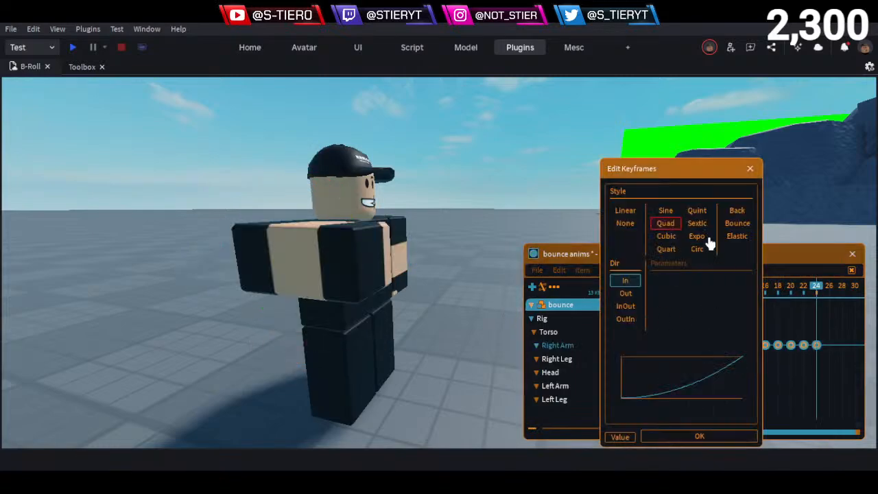
left_click(676, 436)
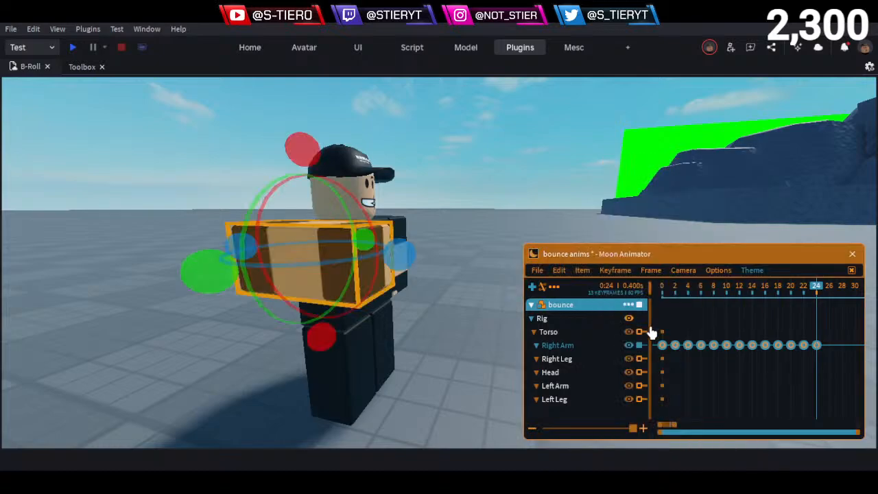
Play and scrub the arm raise from frame 0 in a closer view of the character's side
key("space")
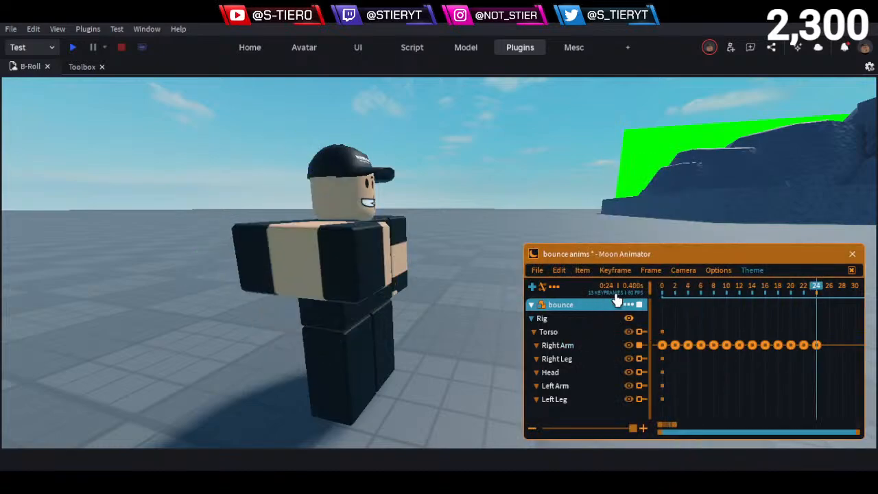
left_click_drag(719, 291, 569, 296)
right_click_drag(472, 316, 472, 316)
key("space")
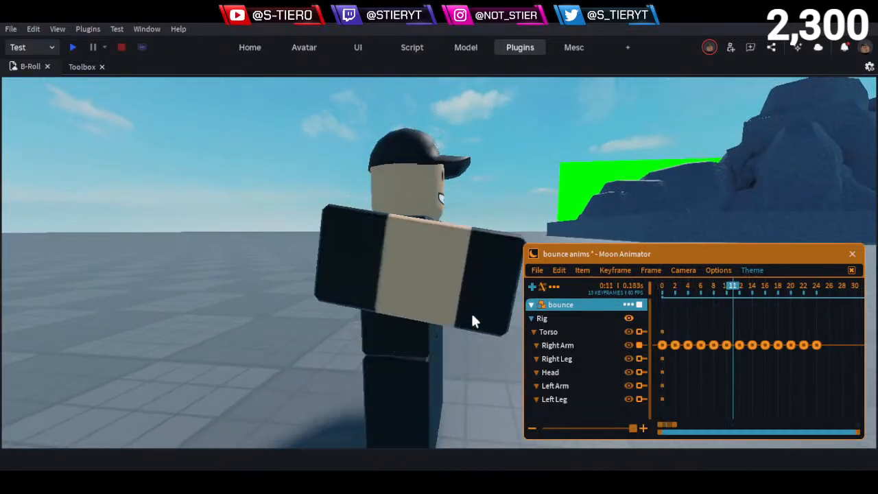
left_click_drag(687, 288, 804, 305)
key("space")
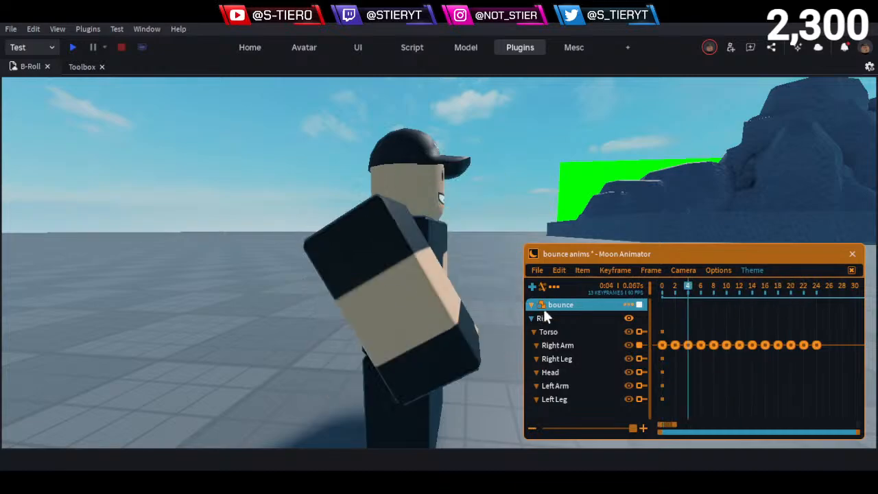
Save a copy of the animation file as "bounce test"
left_click(538, 274)
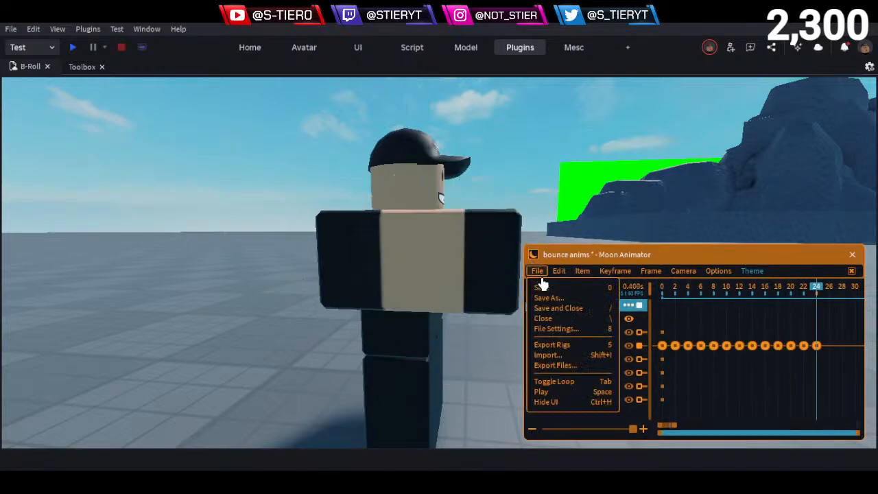
left_click(547, 298)
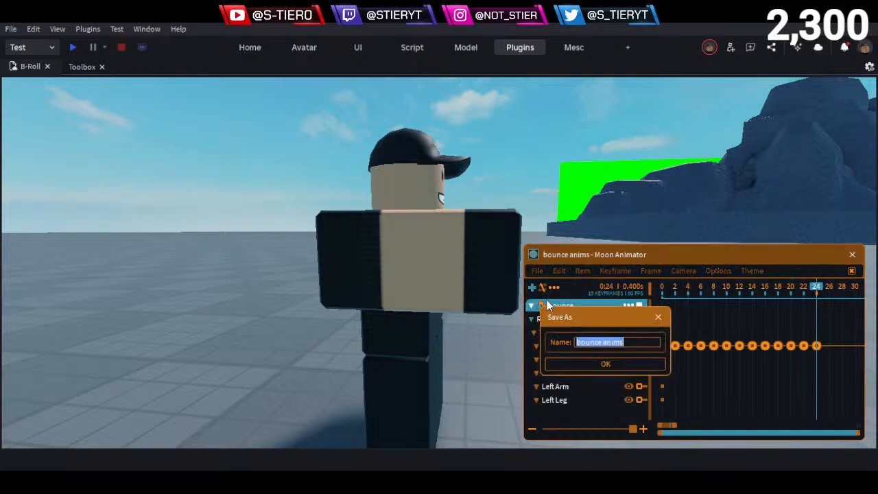
left_click(634, 344)
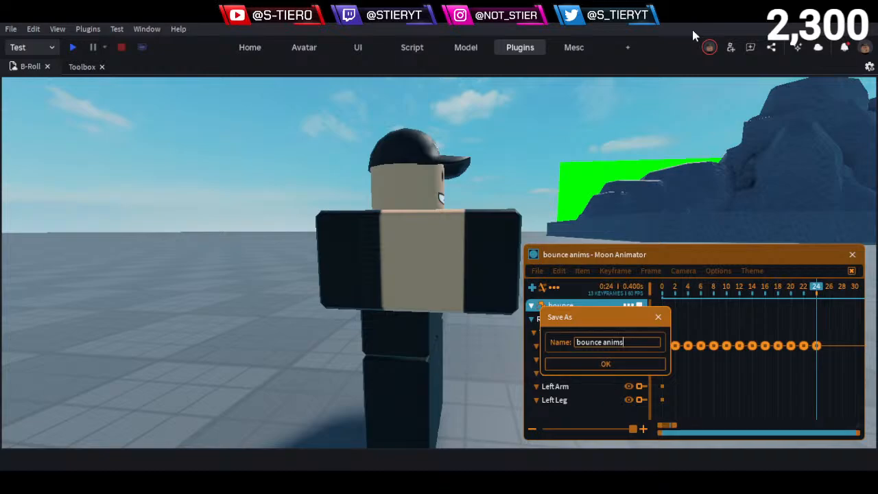
double_click(613, 343)
type("test")
left_click(645, 362)
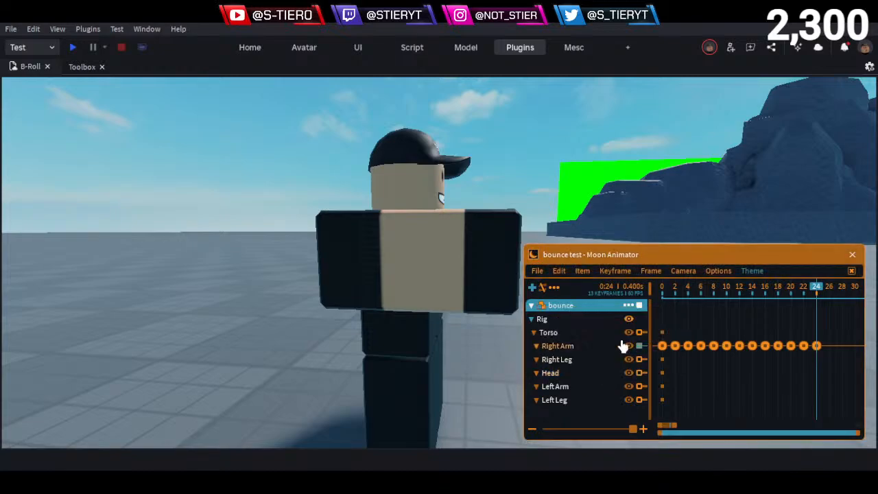
Save and close the file, reopen bounce test, and fit the timeline to frames 0 to 30
left_click(537, 270)
left_click(557, 309)
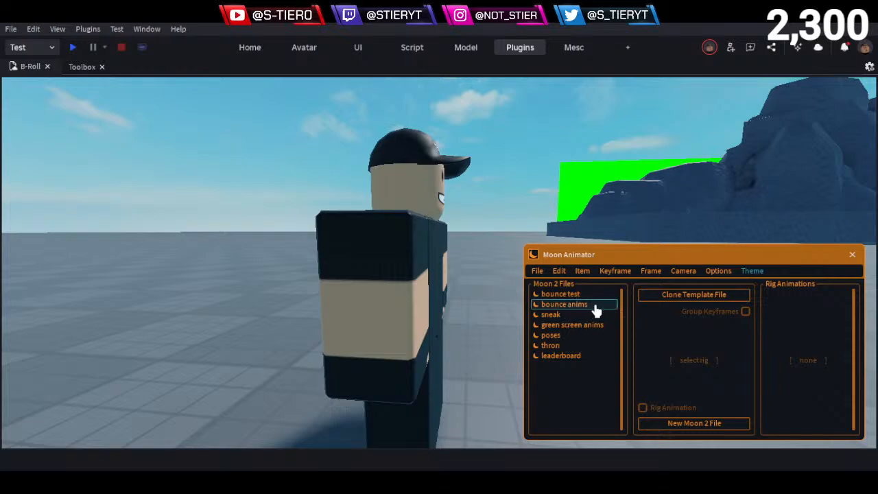
left_click(581, 296)
scroll(684, 363, "up", 5)
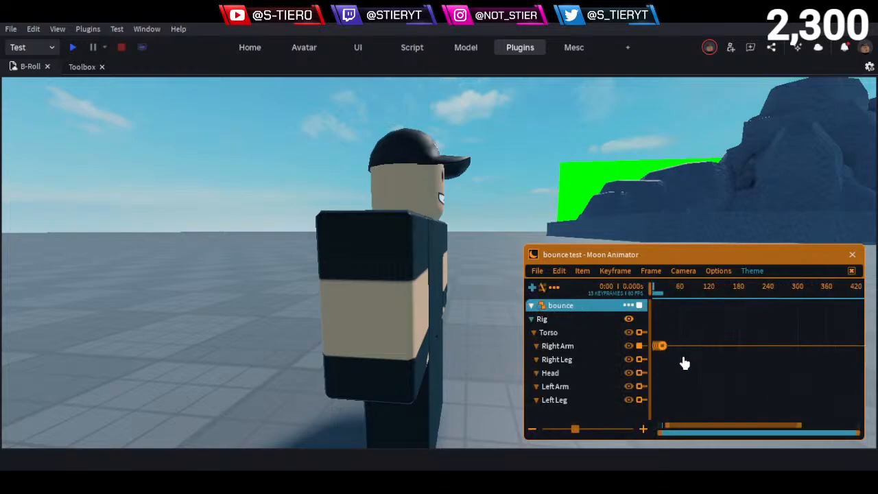
scroll(690, 383, "up", 5)
left_click_drag(704, 426, 668, 428)
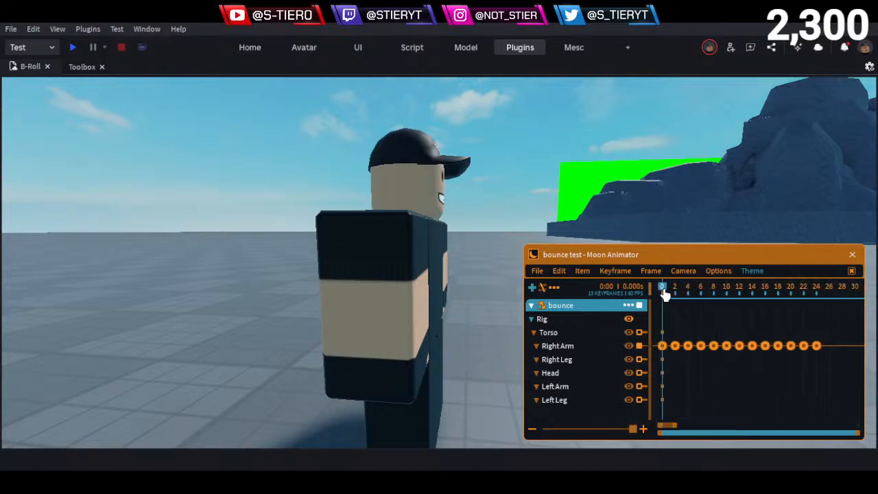
Shift the right arm slightly upward at frame 2 in world-space Position mode
left_click_drag(662, 290, 674, 293)
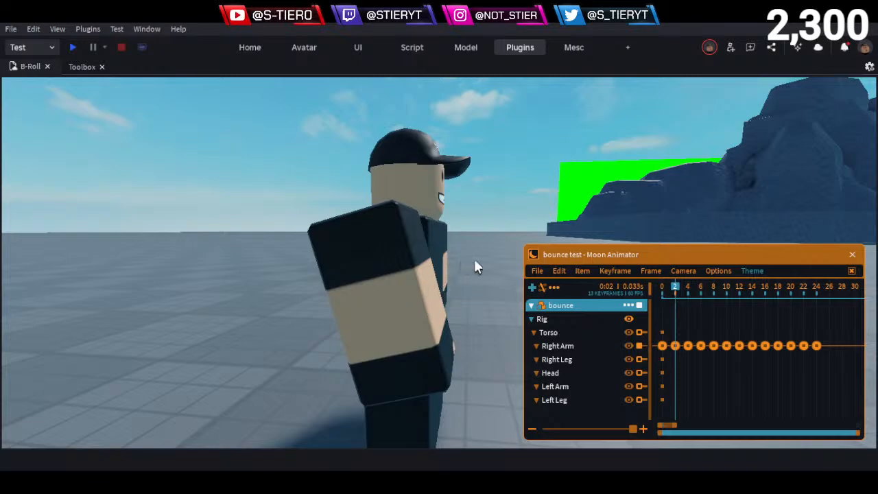
left_click_drag(674, 290, 639, 313)
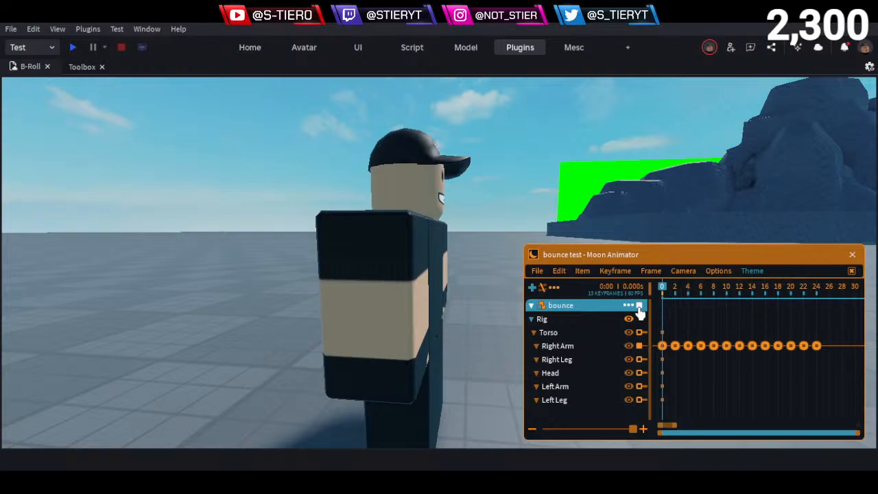
left_click(674, 292)
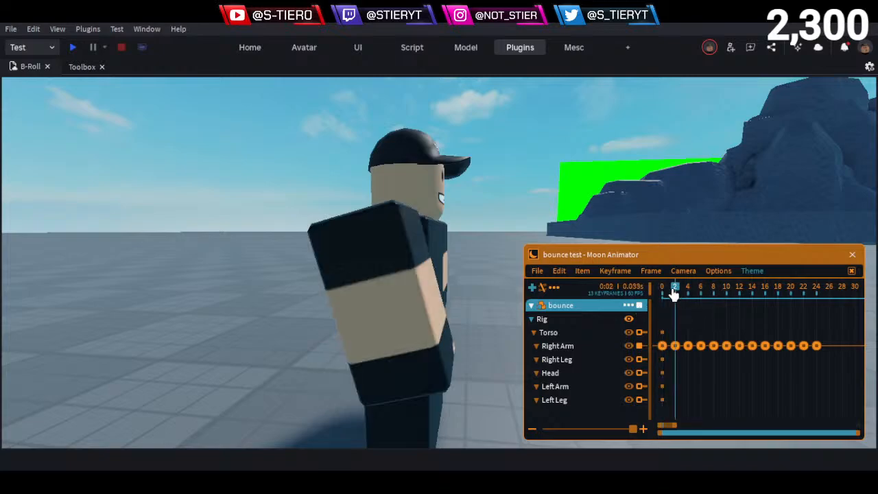
left_click(393, 253)
key("r")
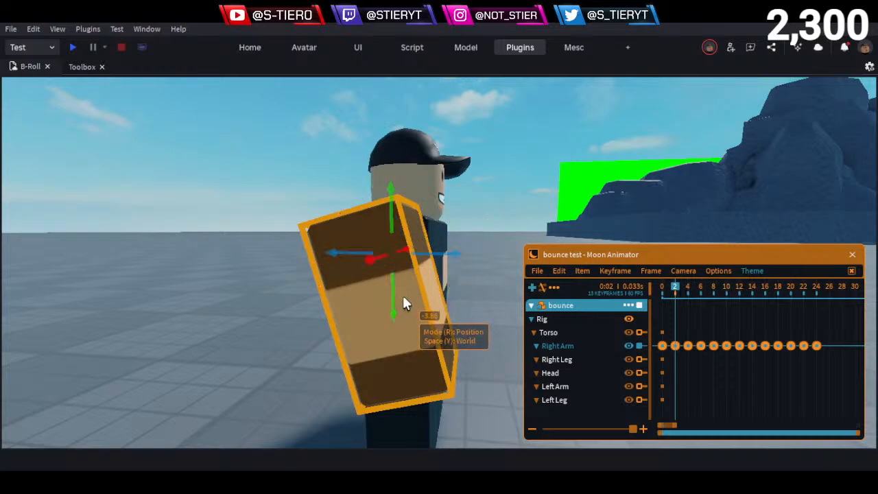
left_click_drag(392, 282, 393, 279)
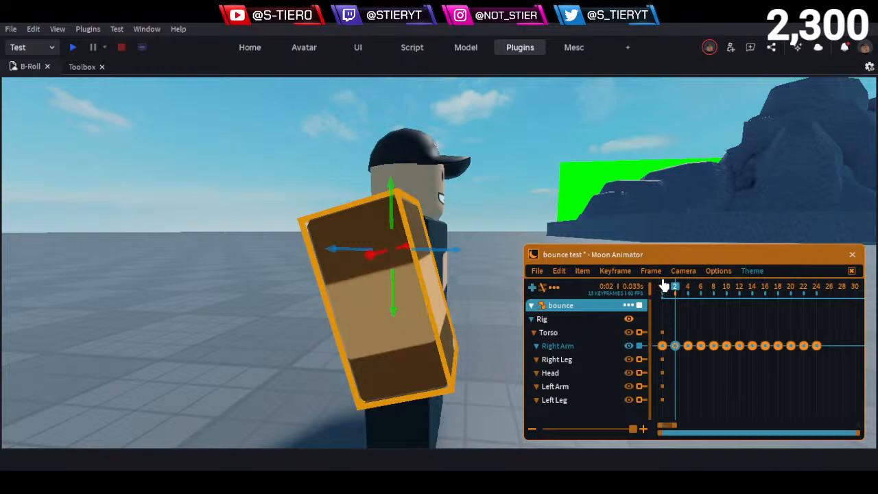
Replay the arm raise from frame 0 to check the shifted frame 2 pose, and stop at frame 4
left_click_drag(676, 288, 616, 289)
key("space")
left_click(690, 378)
key("space")
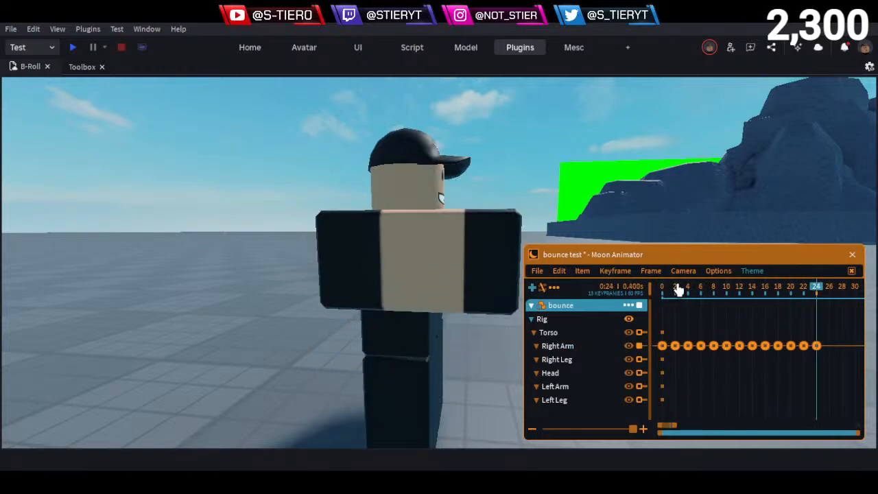
left_click_drag(677, 288, 602, 290)
key("space")
left_click_drag(681, 290, 690, 337)
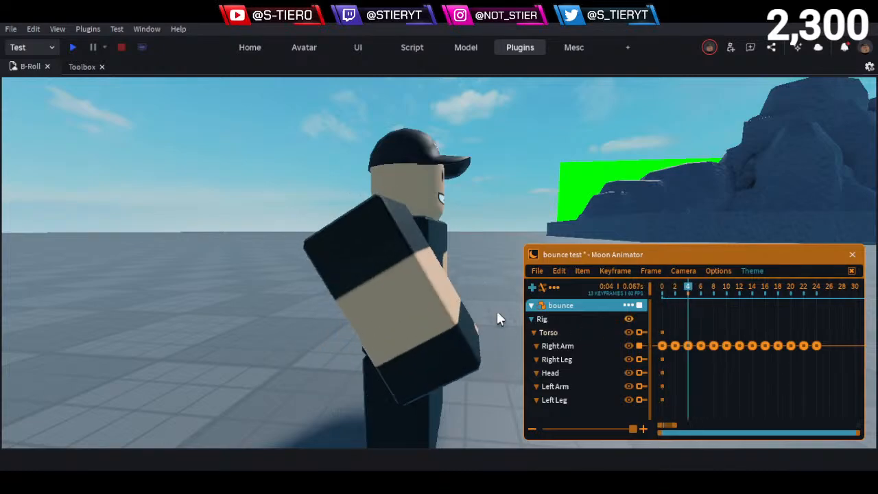
Delete all right arm keyframes after frame 0 and close the bounce test file
left_click(405, 305)
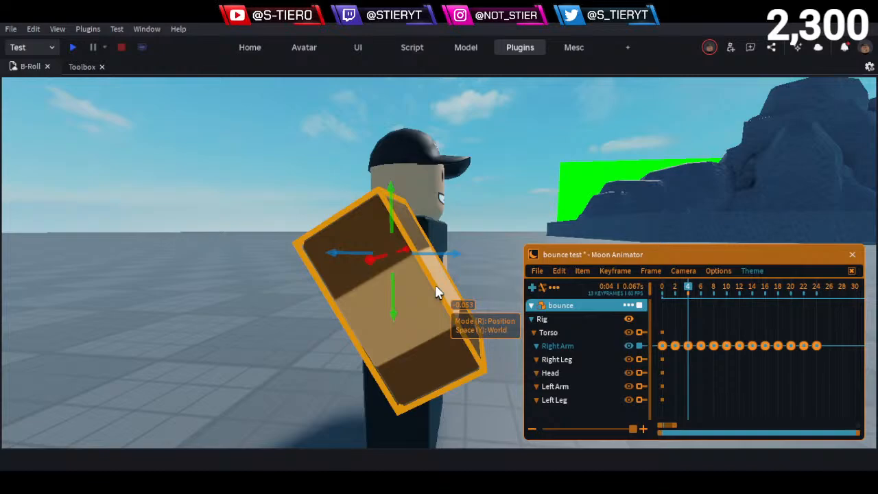
left_click(675, 293)
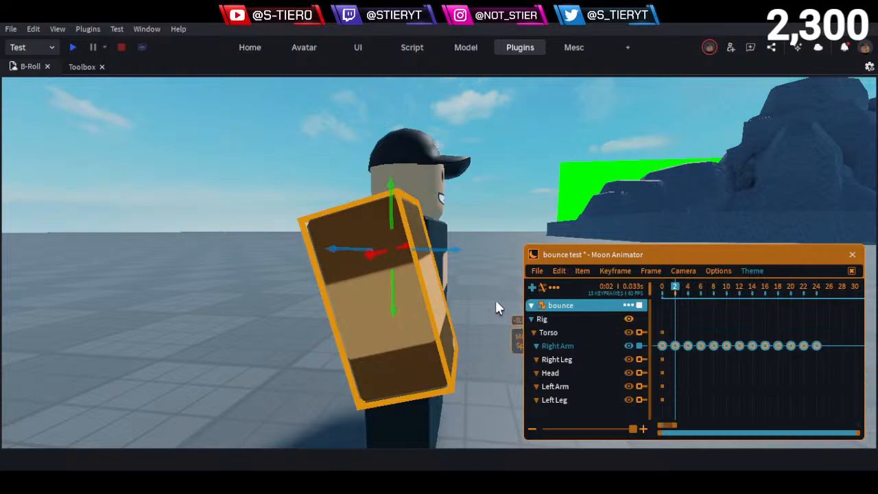
key("Delete")
left_click(539, 272)
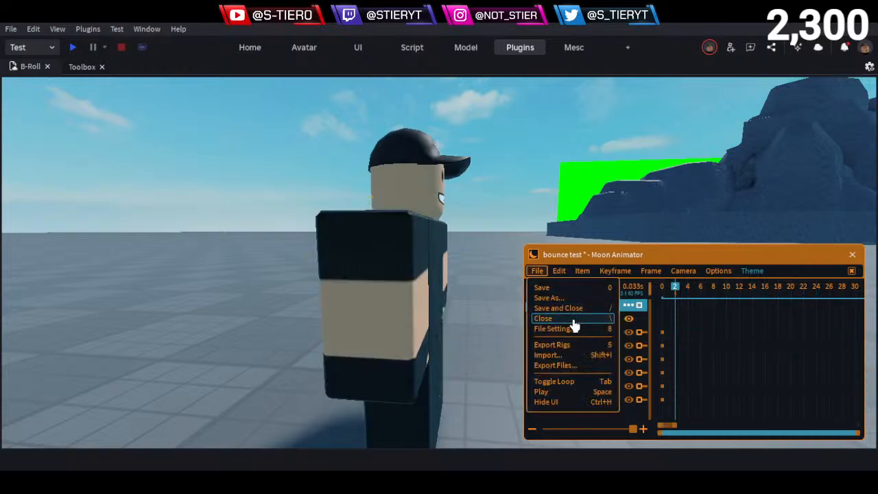
left_click(574, 325)
left_click(692, 401)
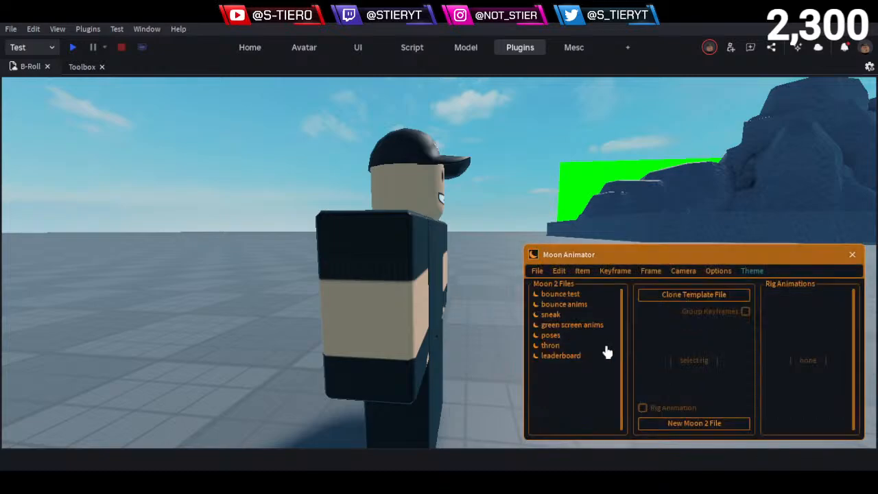
Open the bounce anims file and save a copy as "bounce test2"
double_click(588, 311)
scroll(675, 343, "up", 3)
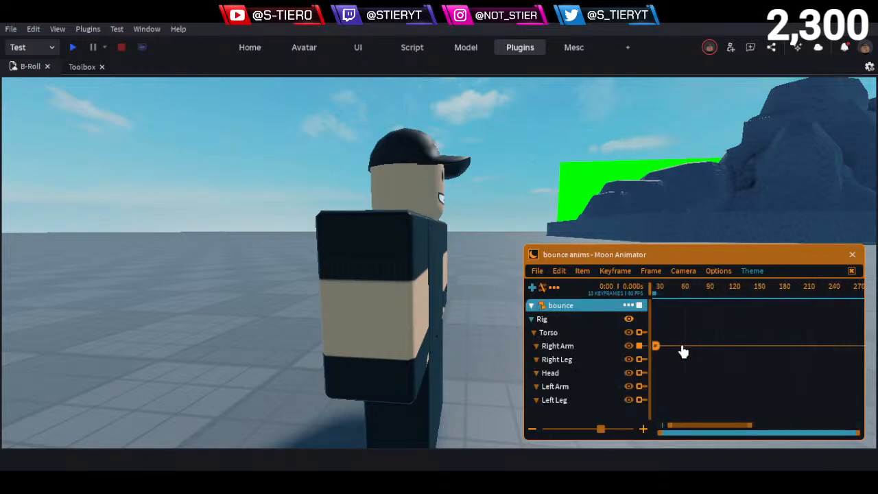
left_click(537, 270)
left_click(563, 302)
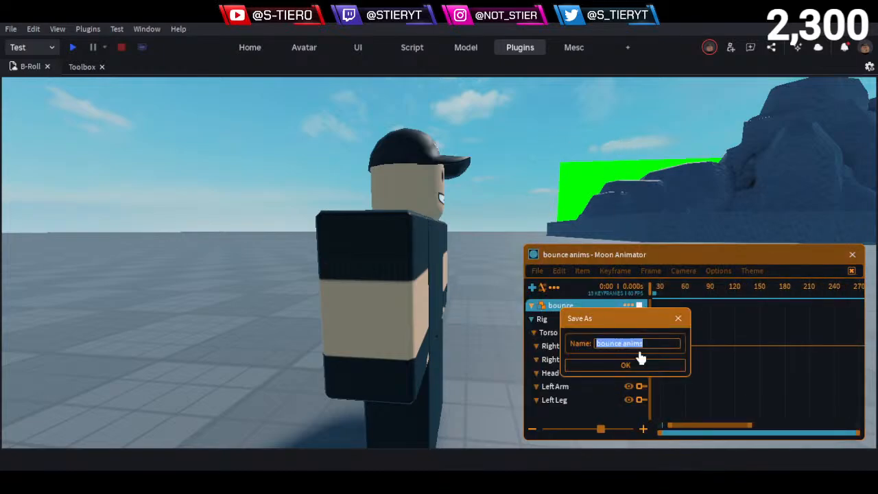
left_click(647, 341)
double_click(637, 343)
type("test2")
key("Return")
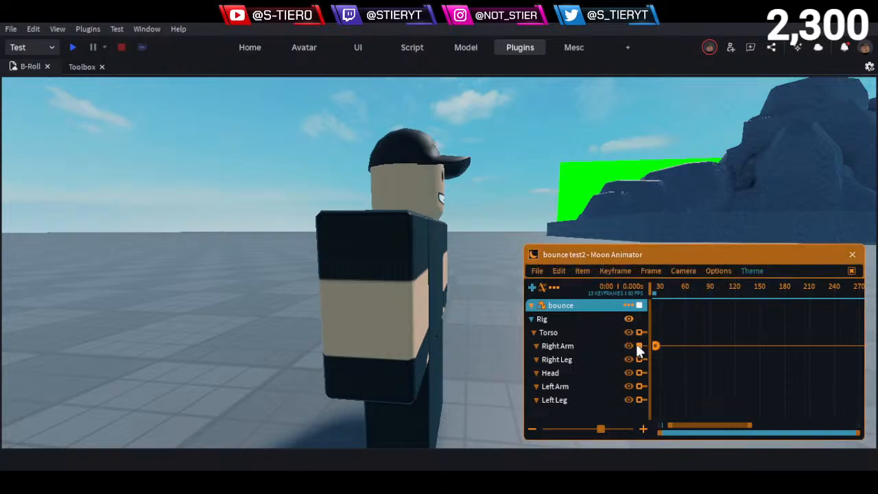
Reopen the saved animation file bounce test2 in Moon Animator
scroll(710, 396, "up", 5)
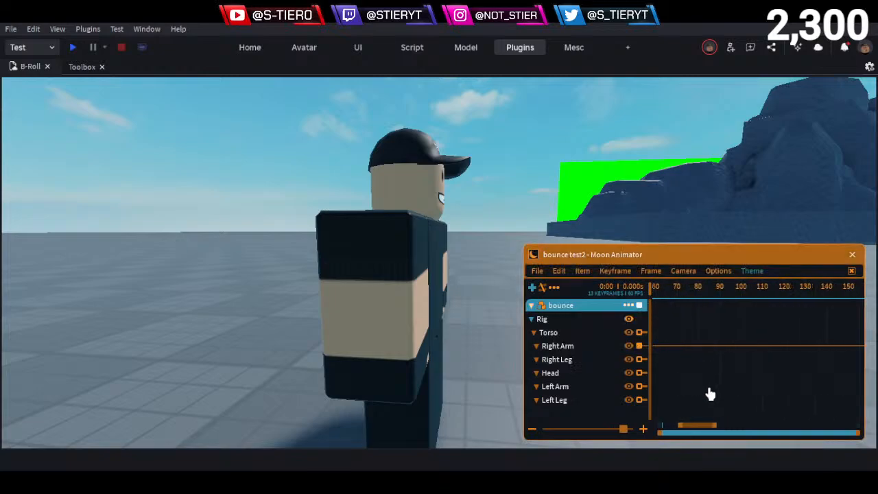
left_click(537, 270)
left_click(566, 318)
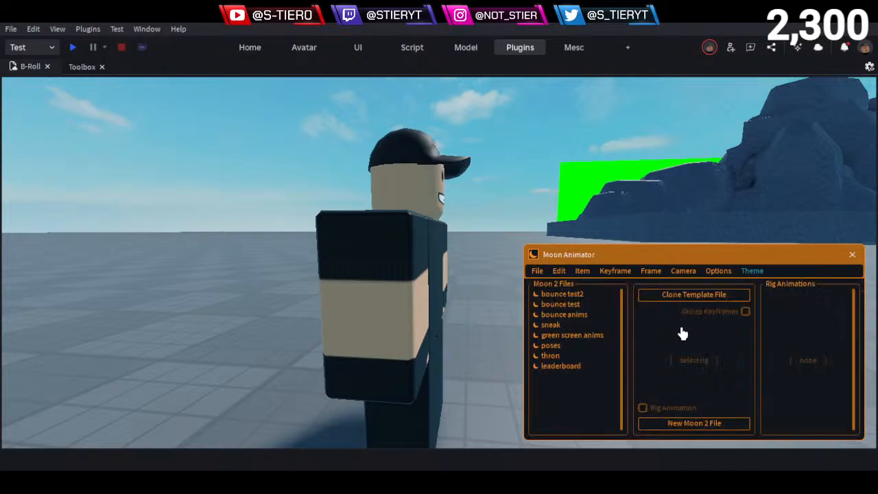
double_click(580, 296)
scroll(700, 410, "up", 8)
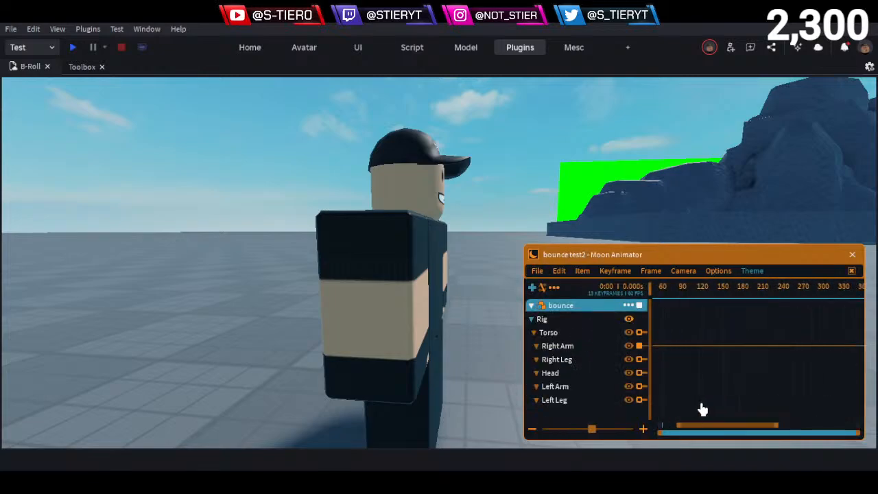
left_click_drag(707, 431, 660, 427)
scroll(718, 381, "up", 3)
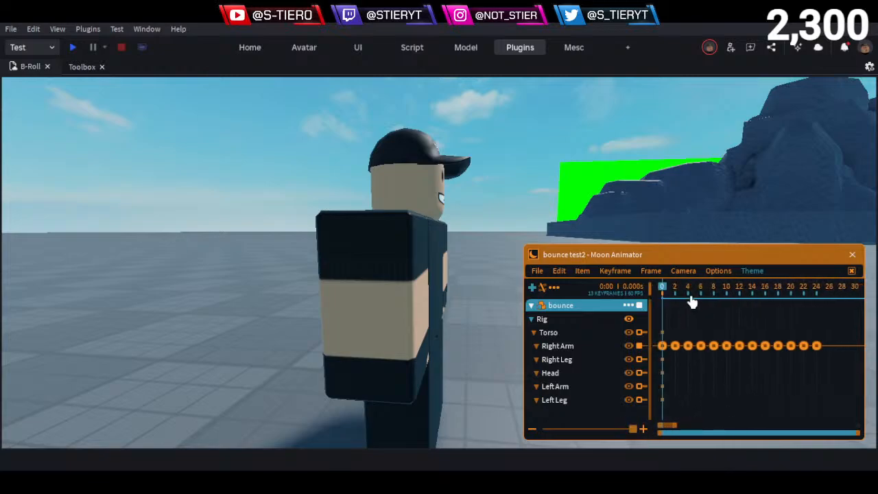
Raise the rig's right arm slightly in the pose at frame 2 and play the animation from frame 0 to check it
left_click_drag(667, 292, 677, 310)
left_click(443, 301)
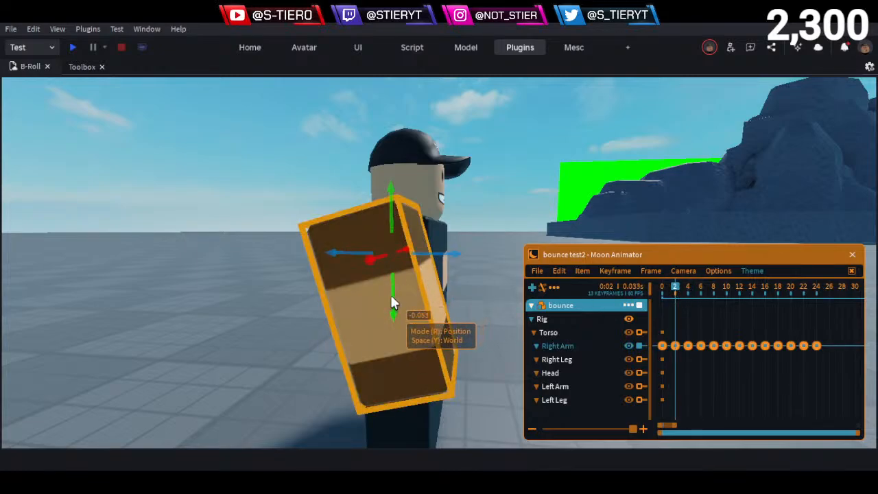
left_click_drag(393, 303, 393, 290)
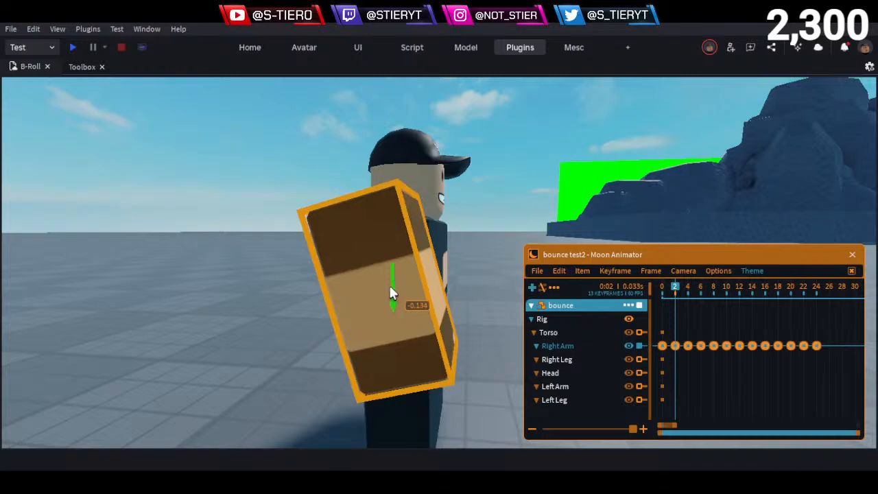
left_click_drag(392, 291, 390, 282)
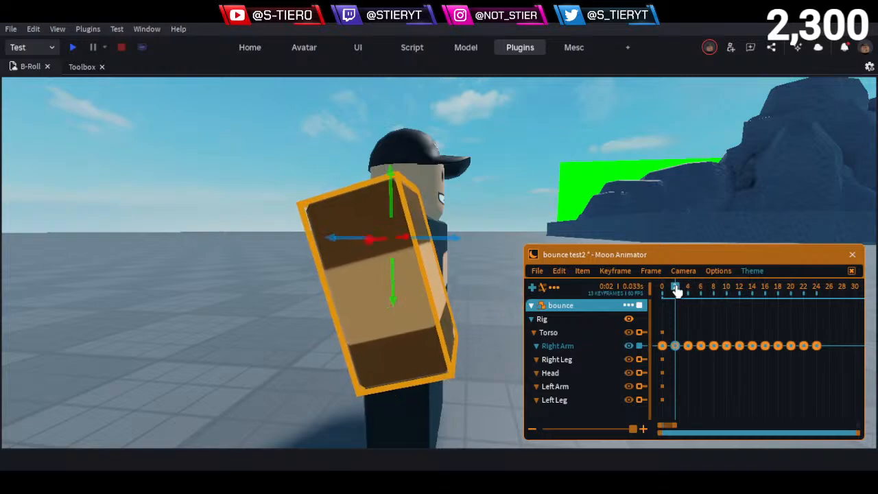
left_click_drag(675, 285, 607, 284)
key("space")
left_click_drag(671, 288, 636, 288)
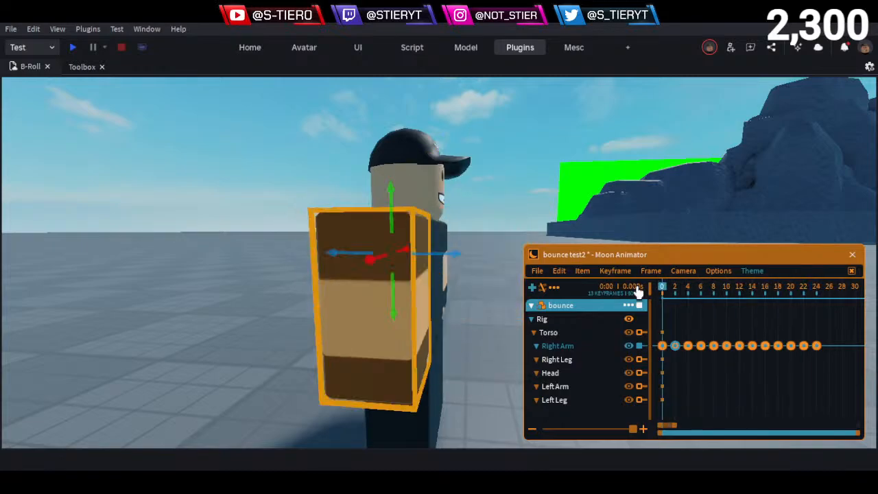
key("space")
left_click(671, 284)
key("space")
left_click_drag(689, 287, 662, 336)
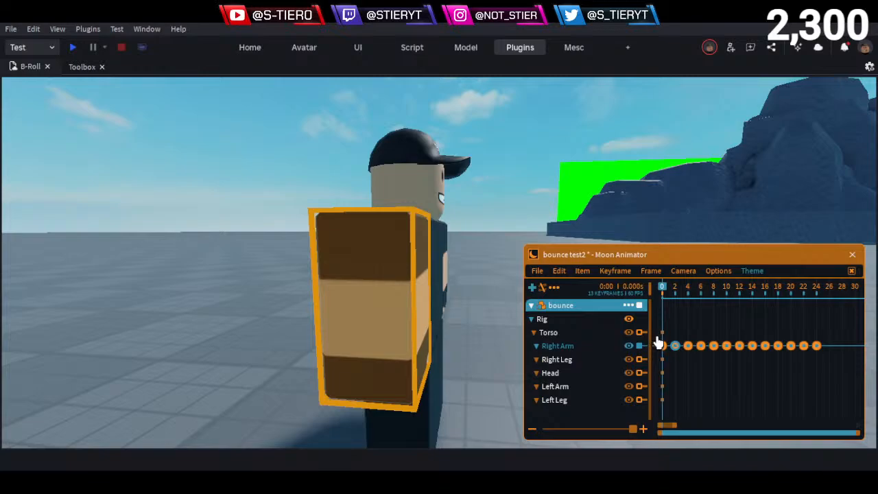
Raise the right arm slightly in the pose at frame 4 and play the animation back
left_click(669, 362)
left_click(676, 368)
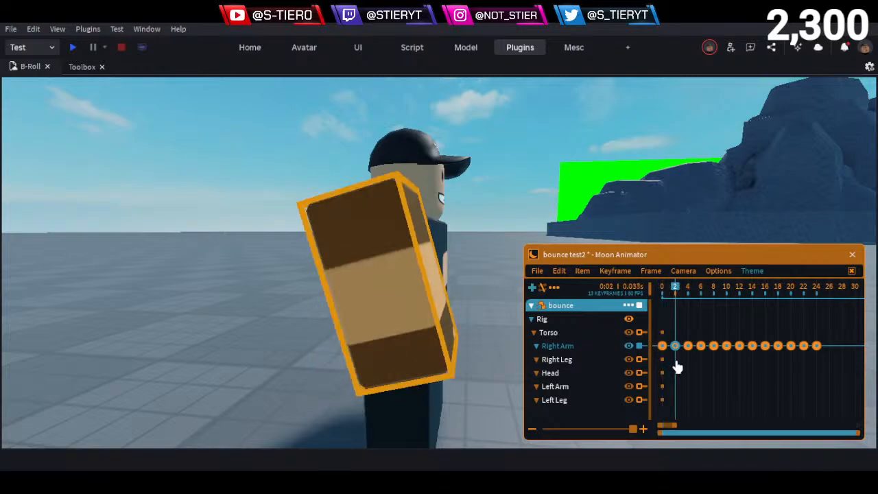
left_click_drag(676, 364, 688, 365)
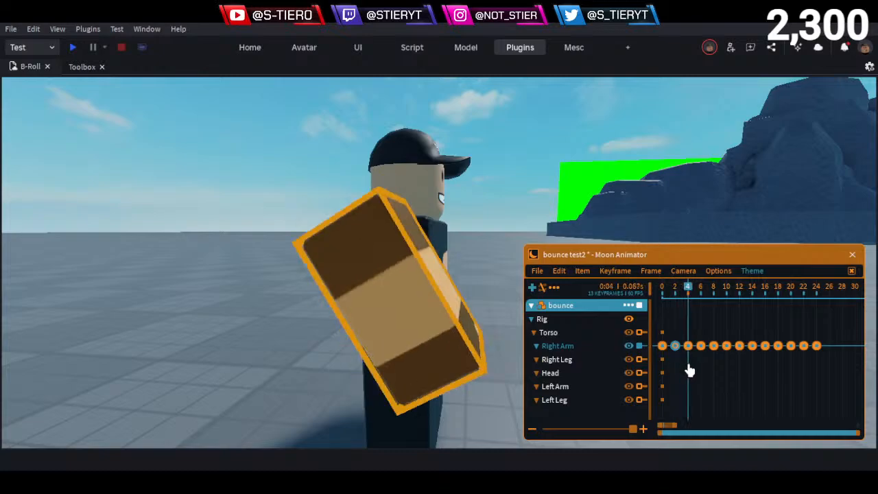
mouse_move(690, 370)
left_mouse_down()
mouse_move(698, 370)
mouse_move(688, 372)
left_mouse_up()
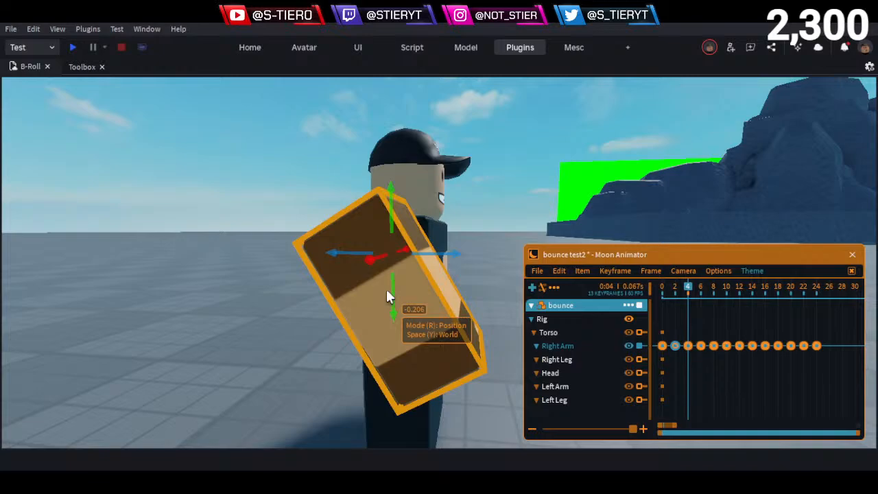
left_click_drag(395, 298, 392, 288)
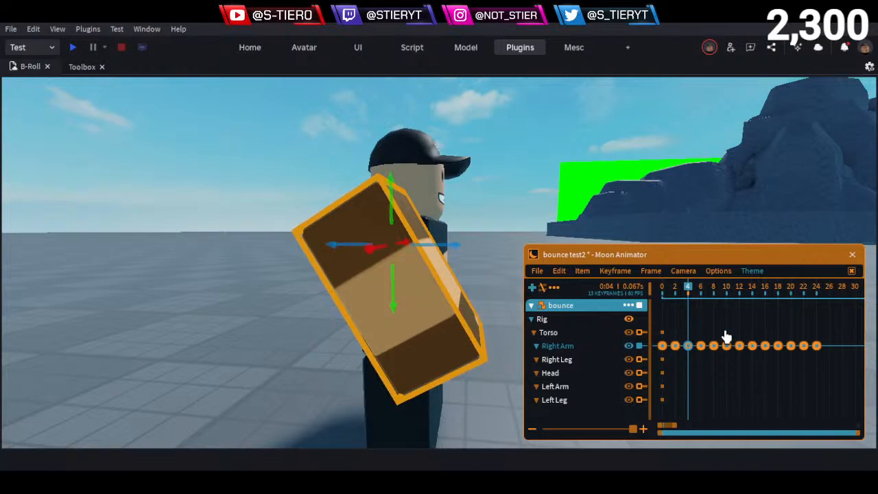
left_click_drag(689, 291, 734, 313)
key("space")
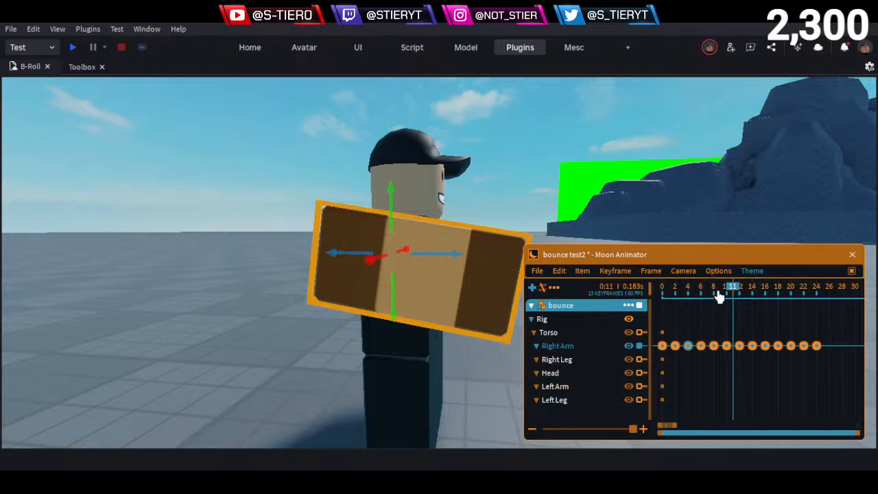
key("space")
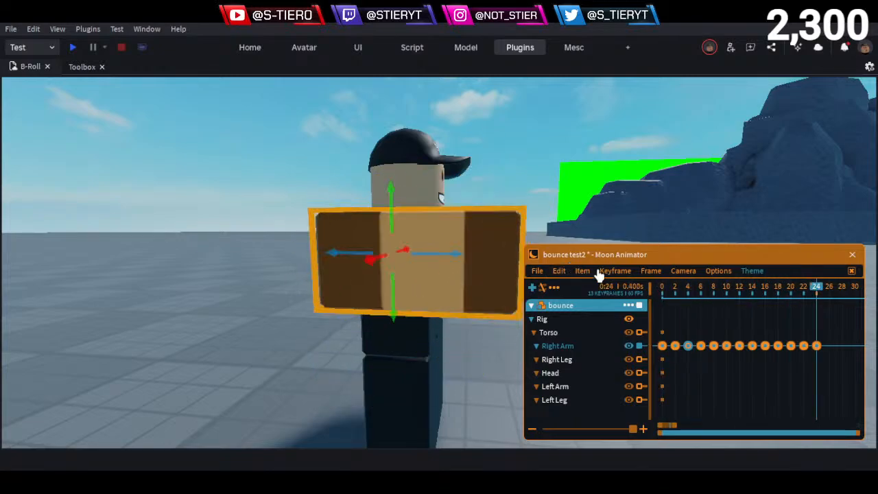
Apply Circ easing with the In direction to all right arm keyframes from frame 0 to 24 and preview the motion from the start
left_click(675, 293)
left_click_drag(835, 373, 655, 299)
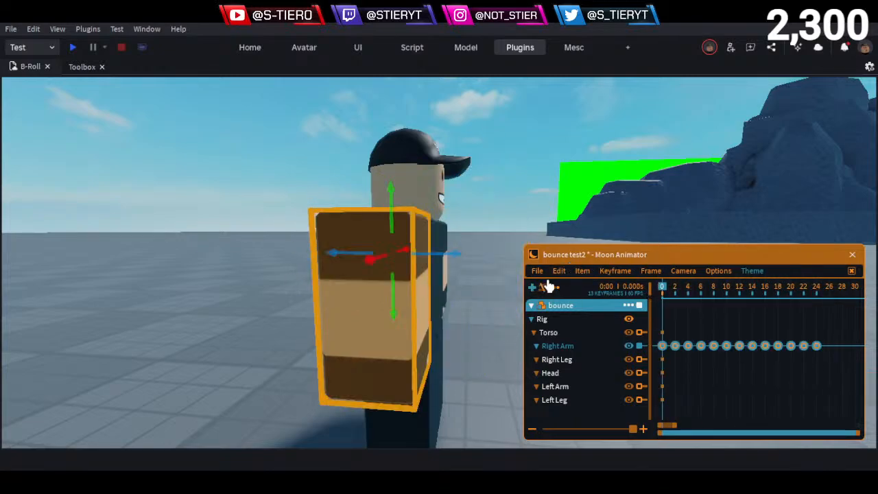
left_click(543, 287)
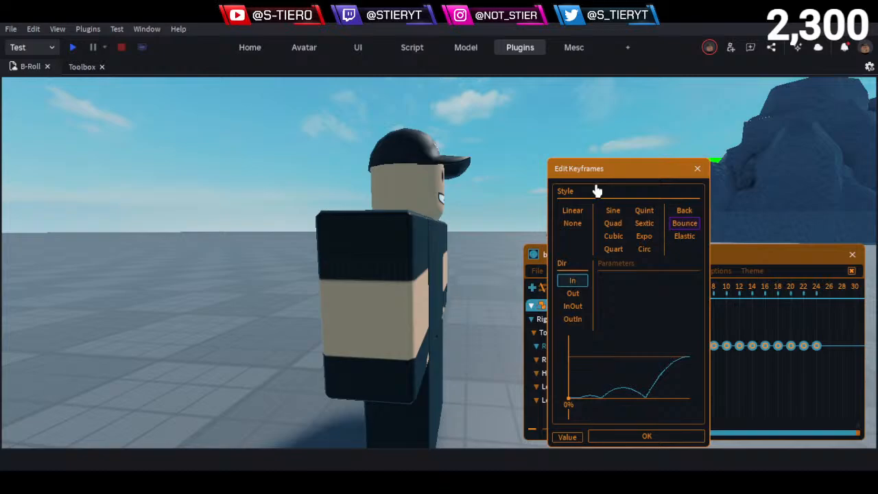
left_click(613, 225)
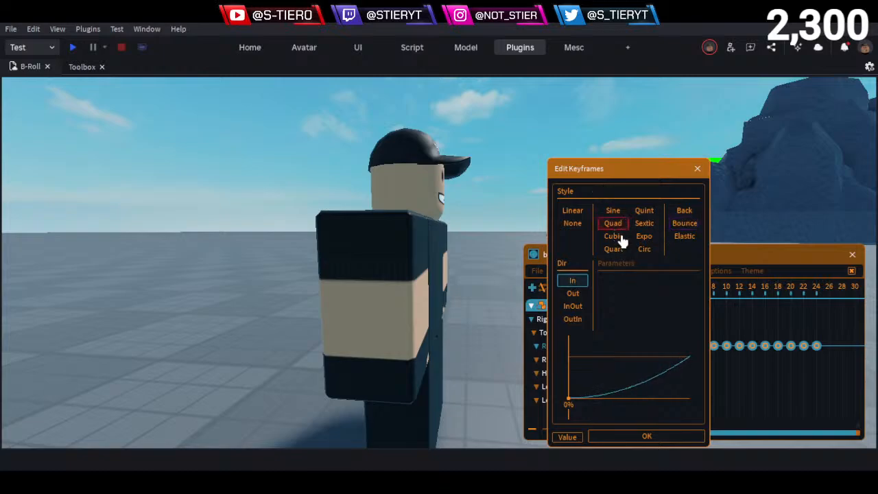
left_click(642, 249)
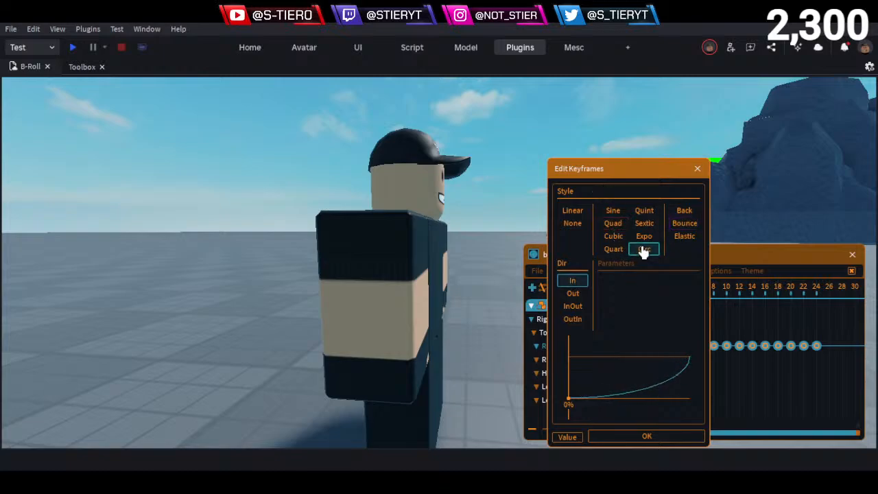
left_click(616, 438)
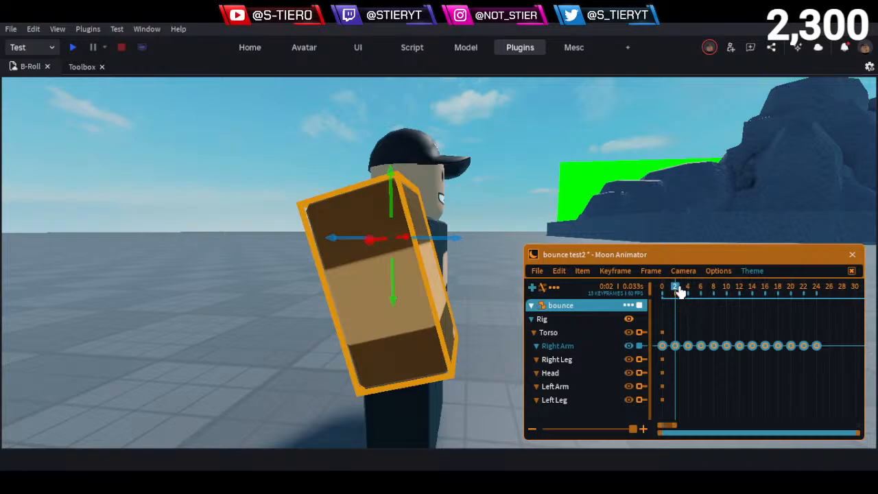
left_click_drag(675, 286, 610, 310)
key("space")
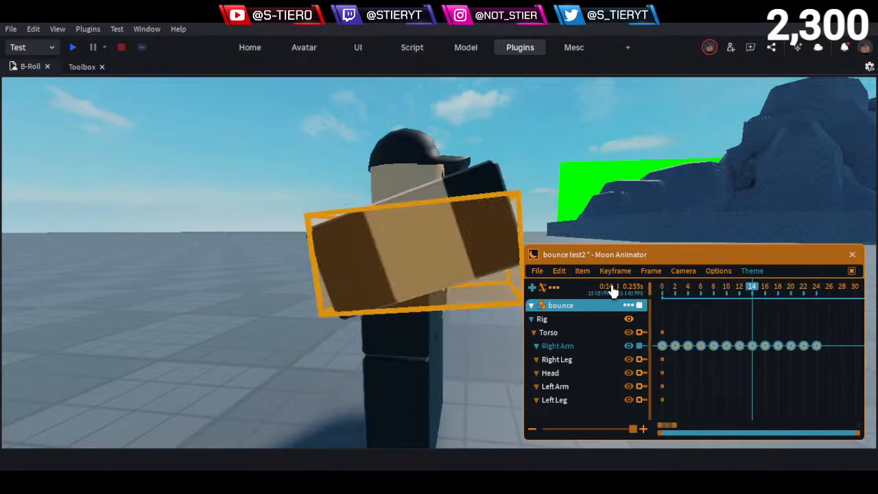
left_click_drag(678, 288, 576, 291)
key("space")
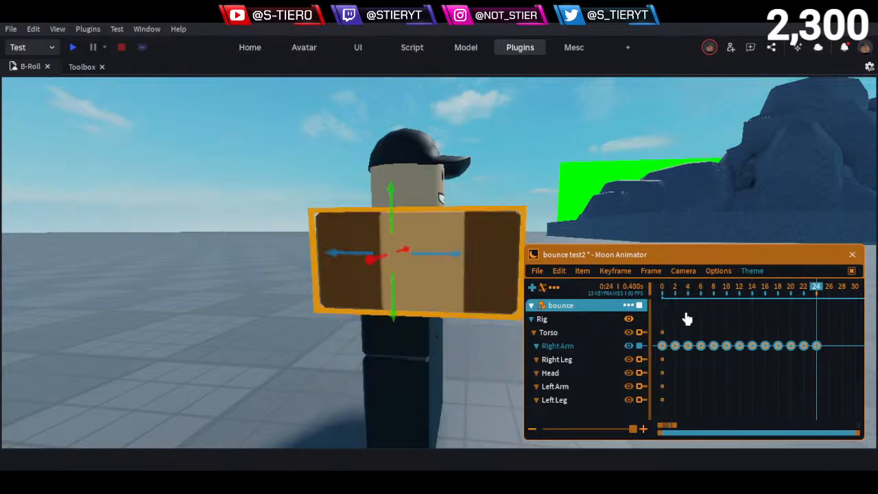
Change the easing of the selected right arm keyframes to Cubic with the Out direction and preview the motion
key("7")
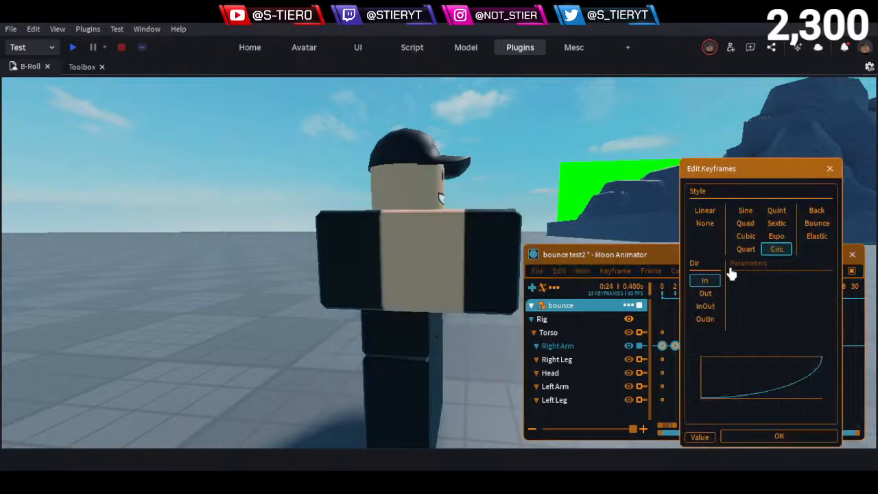
left_click(746, 212)
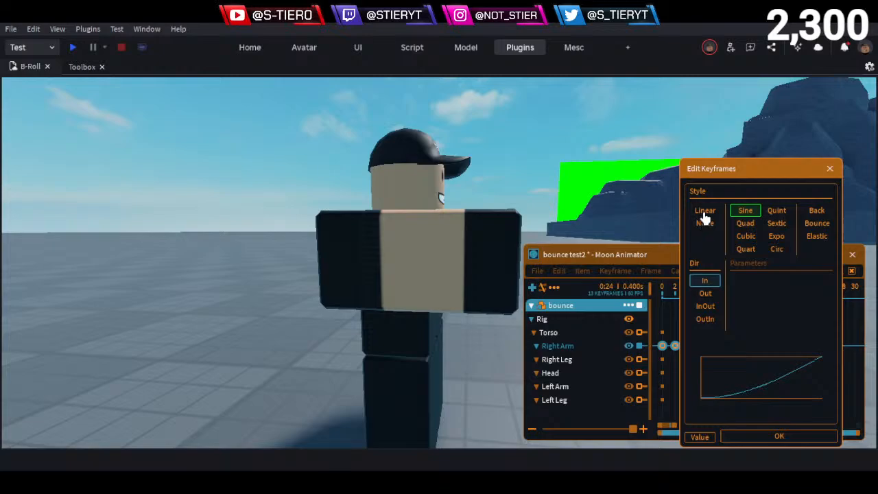
left_click(745, 236)
left_click(705, 295)
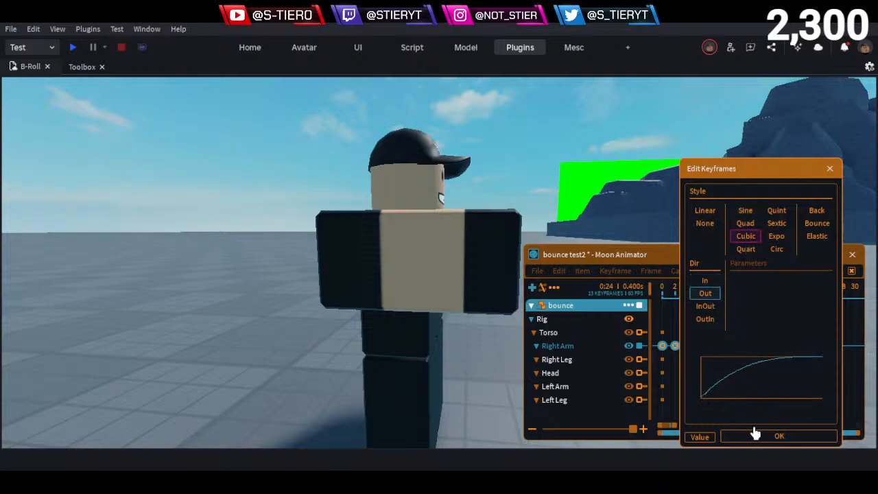
left_click(755, 436)
key("space")
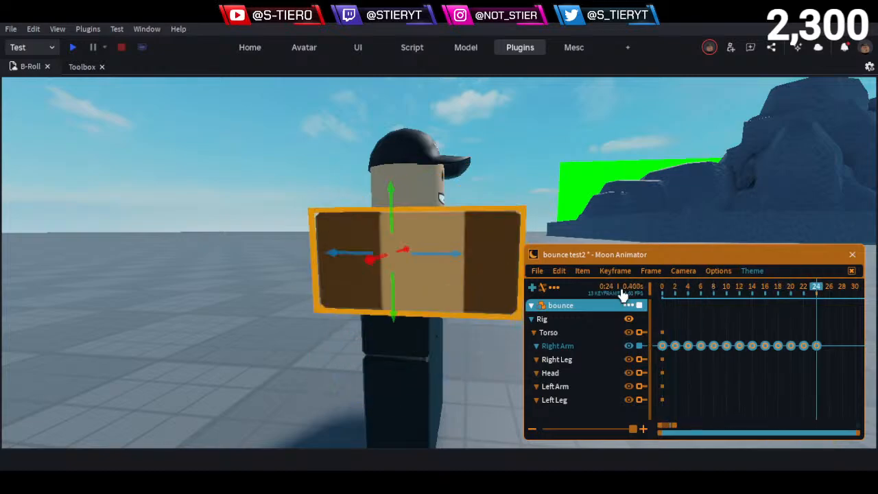
Switch the selected right arm keyframes to Quart easing with the In direction and play the animation from the start
key("7")
left_click(681, 249)
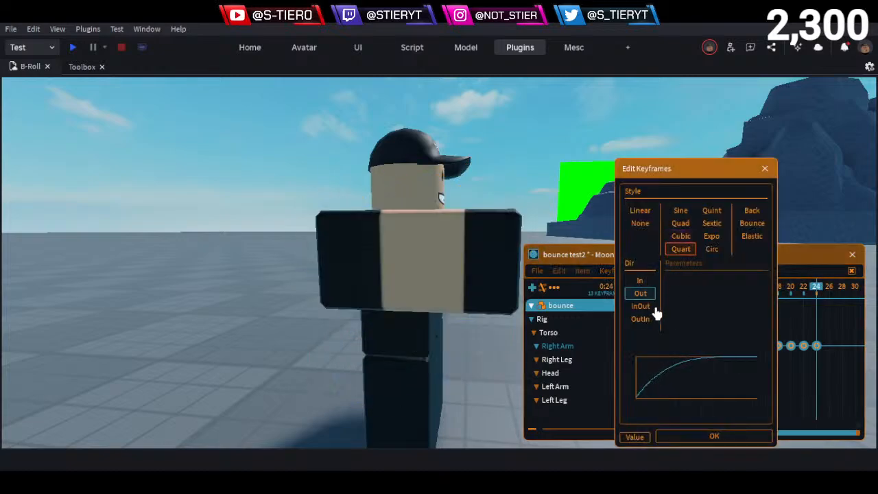
left_click(639, 282)
left_click_drag(688, 292, 610, 281)
key("space")
Switch the selected right arm keyframes to Back easing, keeping the In direction, and play the animation from the start
key("7")
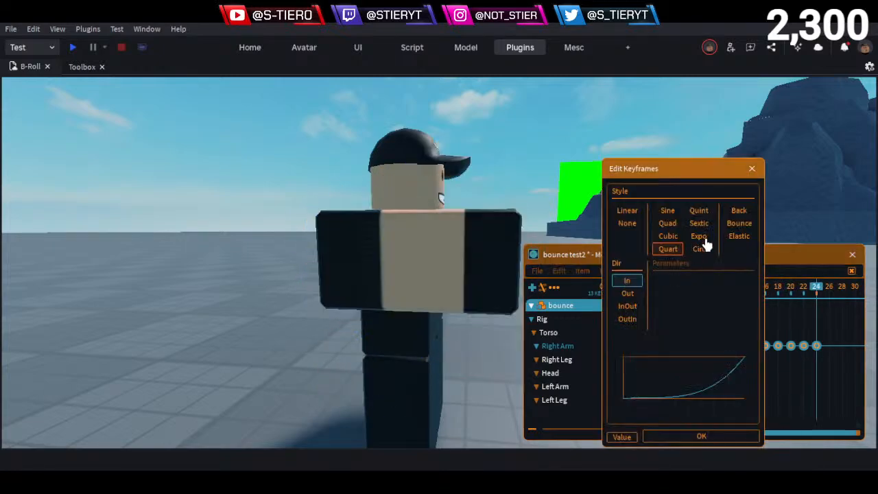
left_click(737, 212)
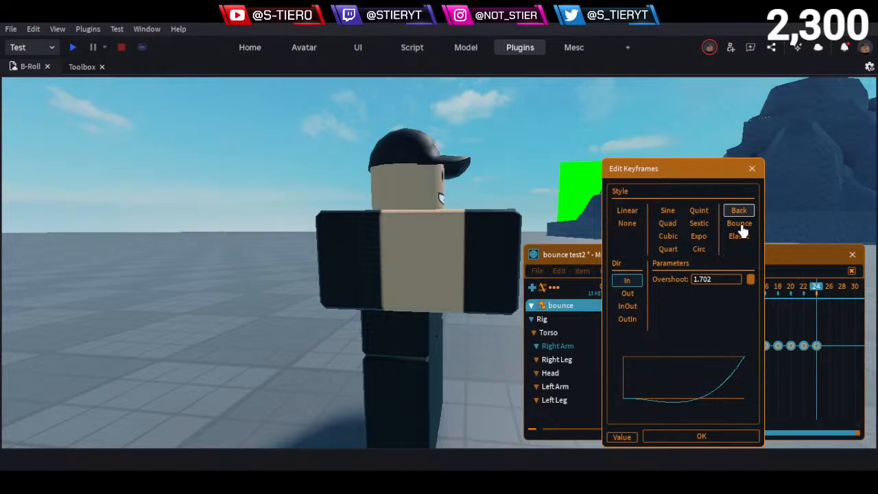
left_click(692, 440)
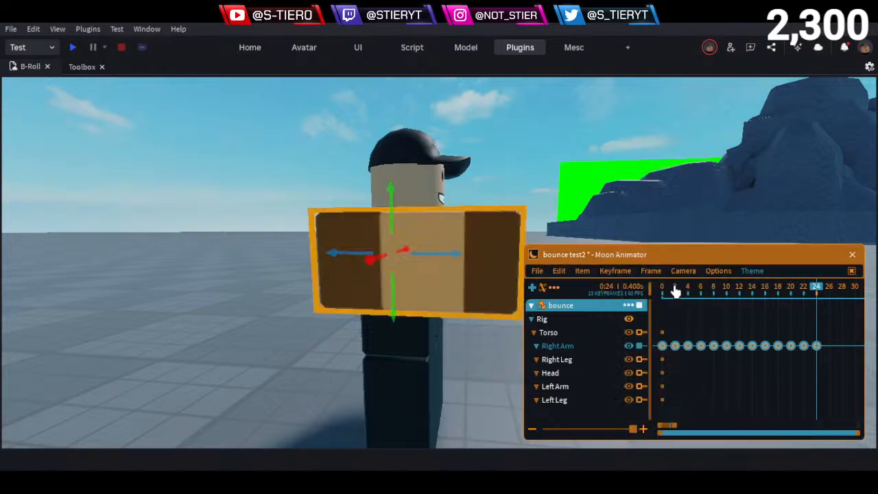
left_click_drag(678, 289, 581, 290)
key("space")
Switch the selected right arm keyframes to Elastic easing, keeping the In direction, and play the animation from the start
key("7")
left_click(795, 241)
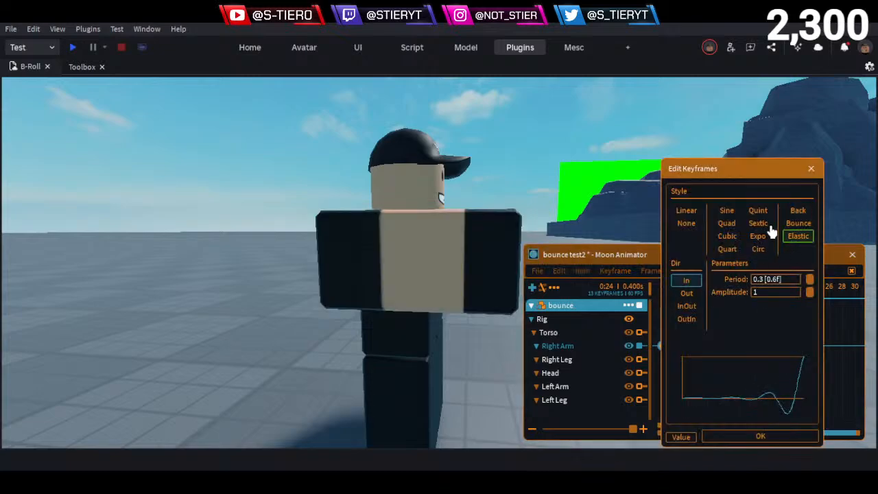
left_click(744, 439)
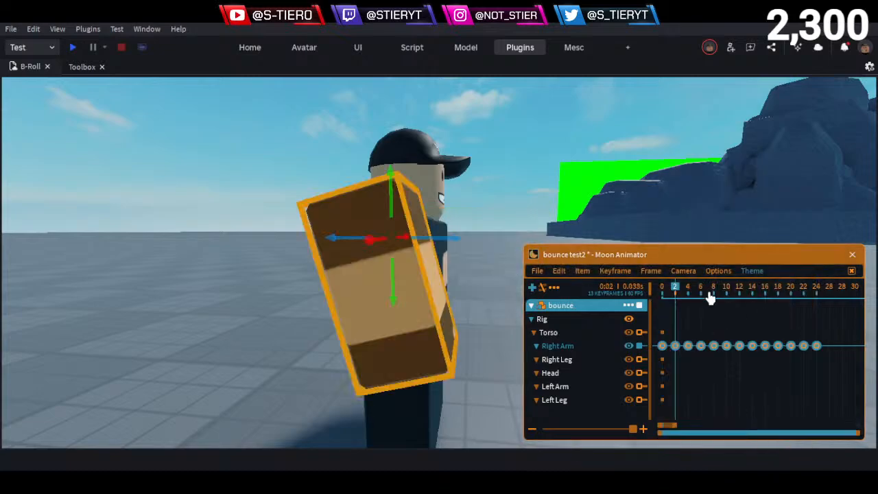
left_click_drag(709, 288, 614, 288)
key("space")
Set the selected right arm keyframes' easing to Sine with the InOut direction
key("7")
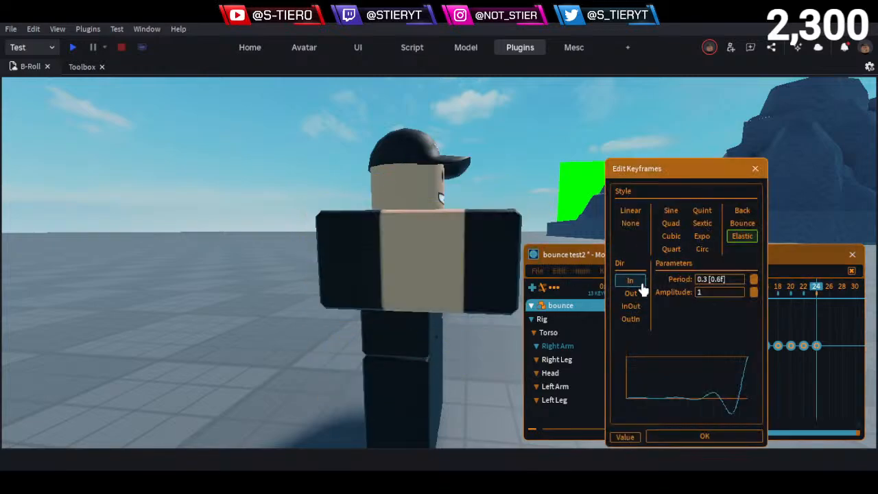
left_click(671, 216)
left_click(670, 223)
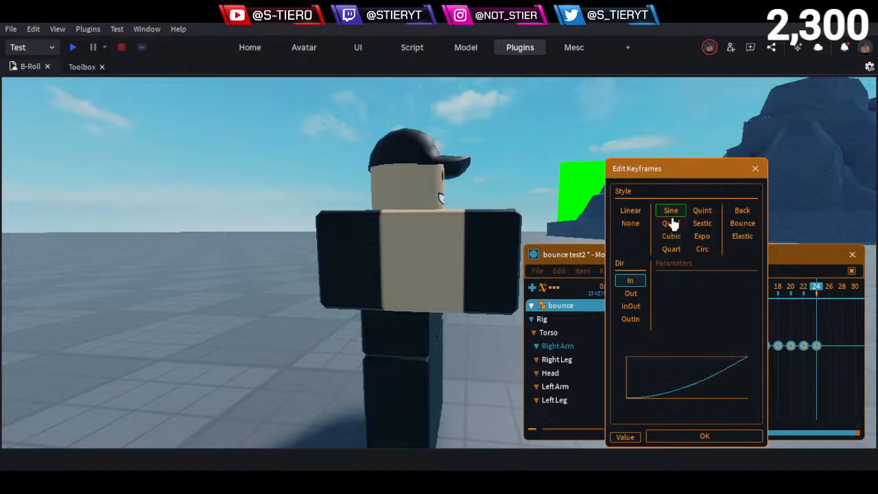
left_click(634, 308)
left_click(696, 439)
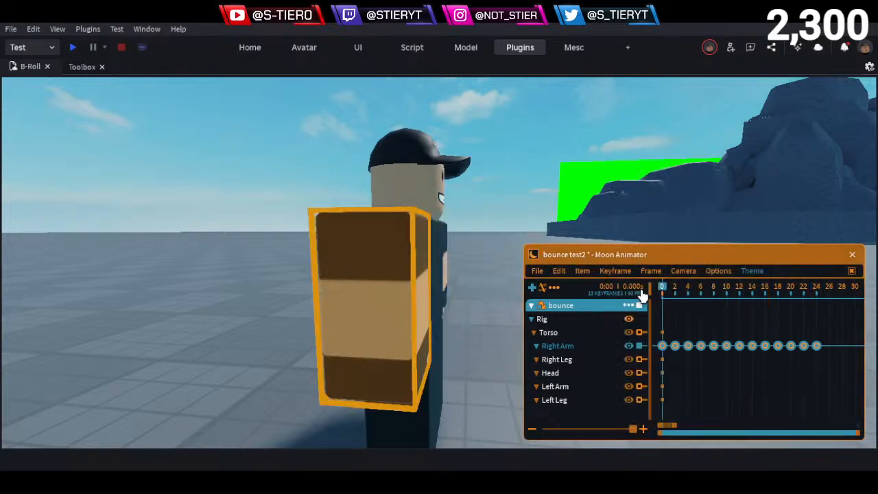
Set the selected right arm keyframes' easing to Quad with the OutIn direction and play the animation from the start
key("7")
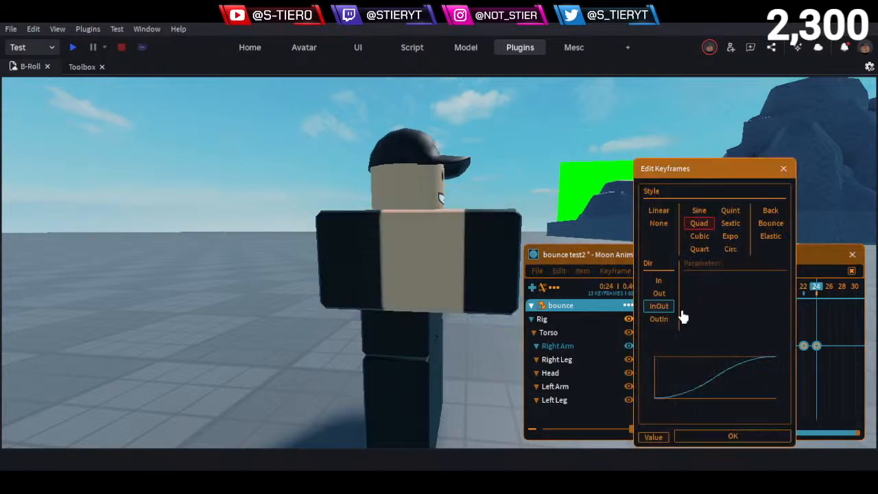
left_click(668, 318)
left_click(732, 439)
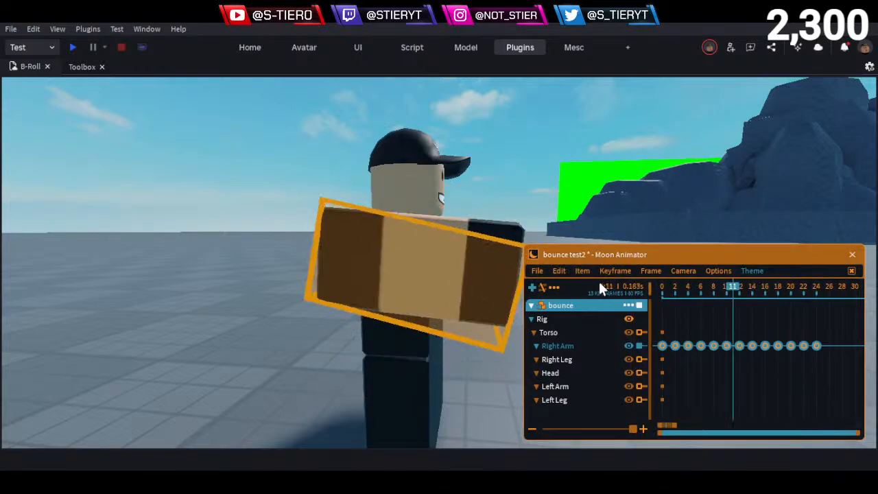
left_click_drag(687, 281, 607, 284)
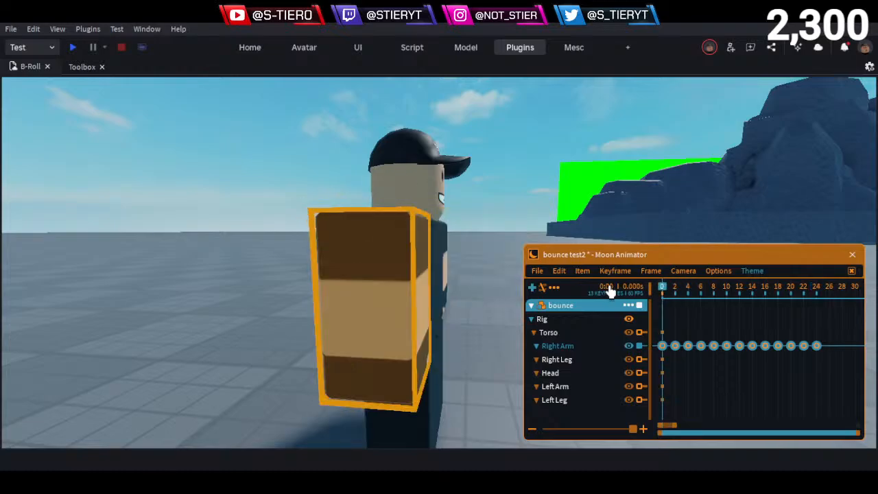
key("space")
Deselect the right arm keyframes and replay the animation several times while viewing the rig from different distances and angles
left_click(254, 371)
scroll(255, 362, "down", 5)
right_click_drag(254, 371, 255, 360)
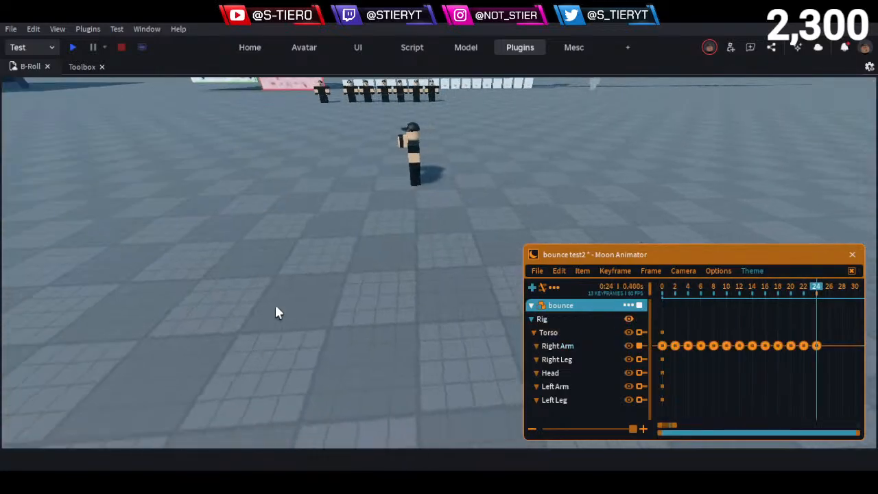
right_click_drag(283, 292, 318, 291)
key("w")
key("space")
key("space")
key("space")
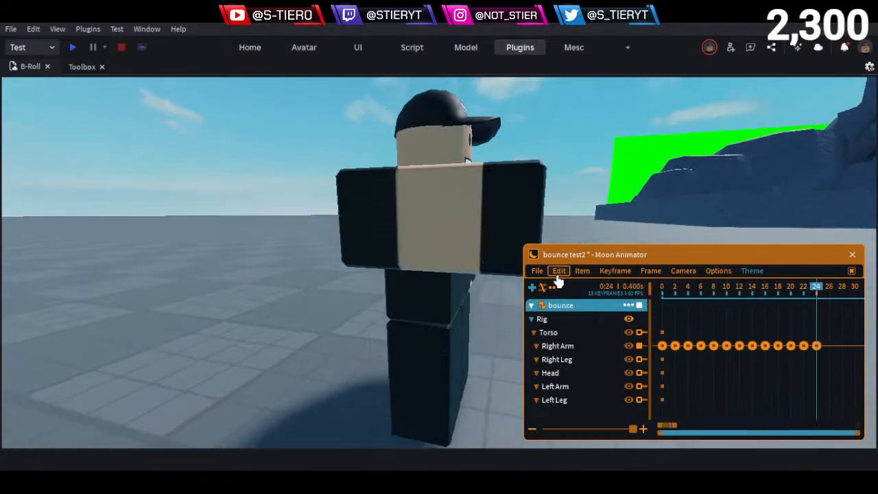
right_click_drag(376, 296, 500, 297)
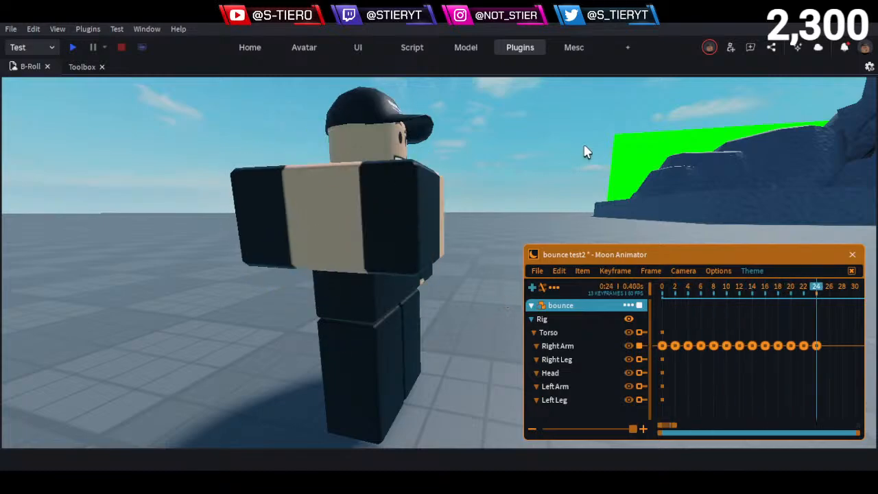
Review the easing settings of all right arm keyframes without changing them
left_click_drag(836, 374, 519, 276)
key("8")
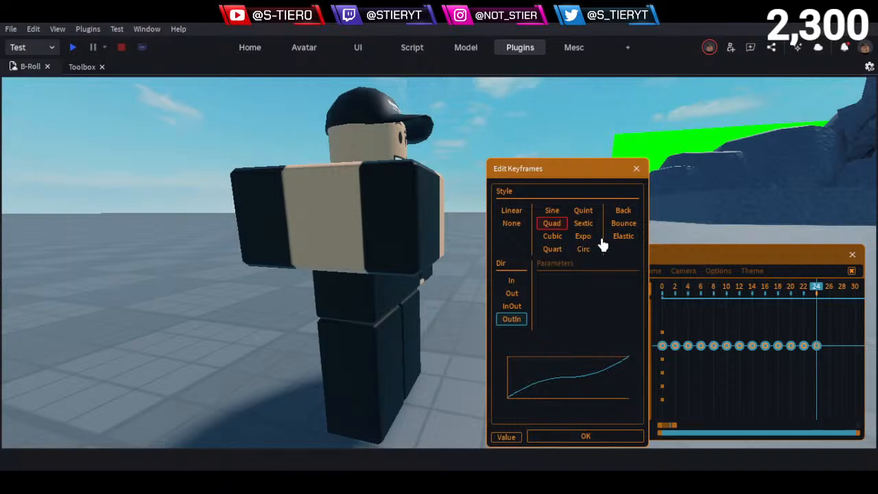
left_click(635, 168)
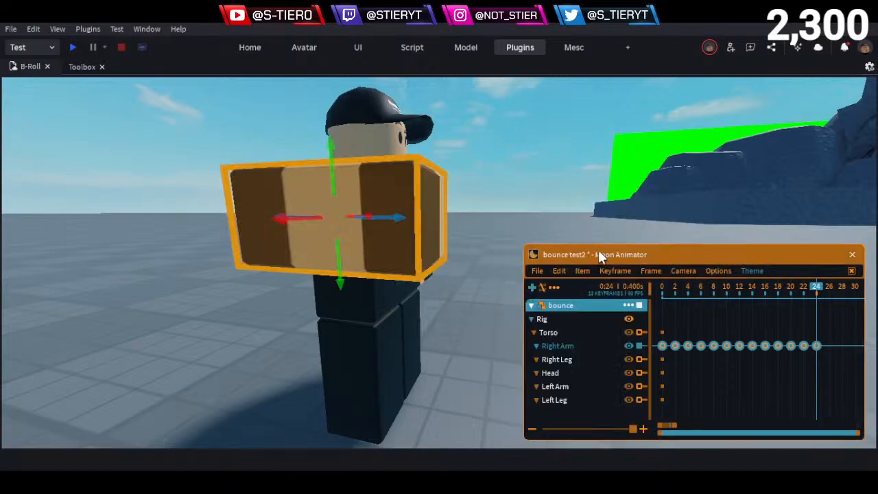
Save and close the bounce test2 animation and open the bounce test file
left_click(537, 271)
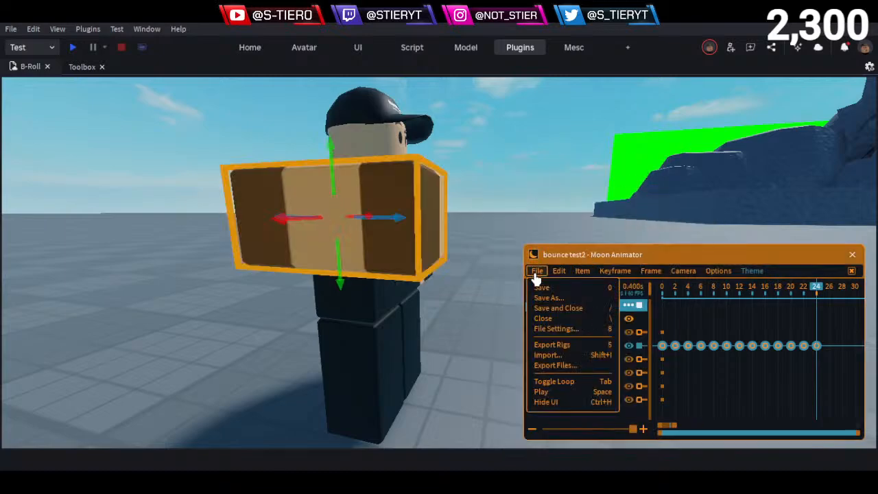
left_click(556, 308)
left_click(578, 305)
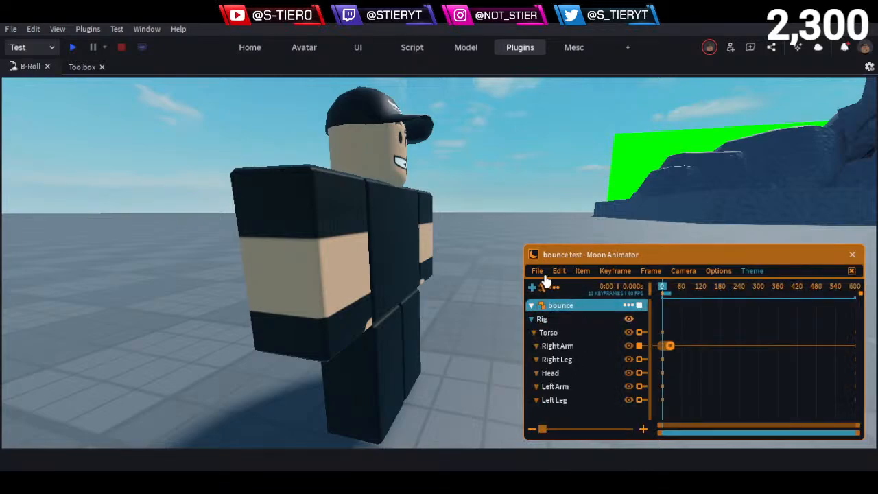
Close bounce test and open the bounce anims file, with its right arm keyframes spread out on the timeline
left_click(536, 272)
left_click(551, 319)
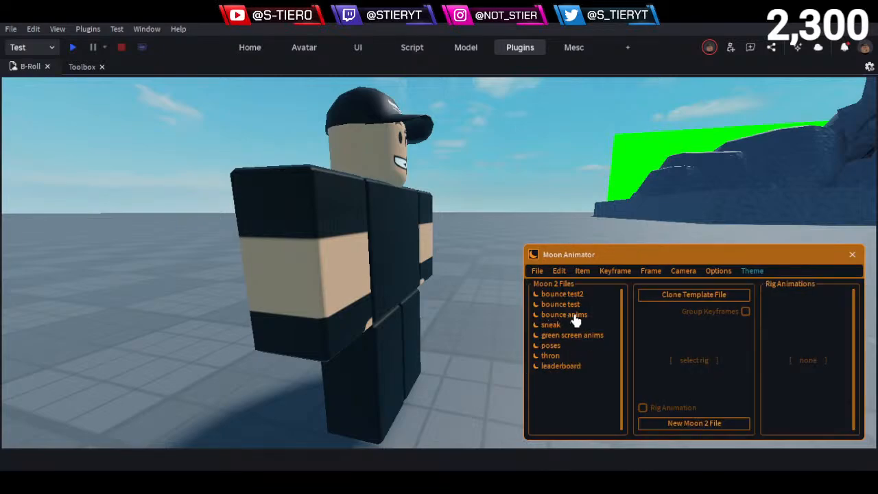
left_click(587, 314)
left_click_drag(765, 425, 611, 433)
scroll(675, 377, "up", 2)
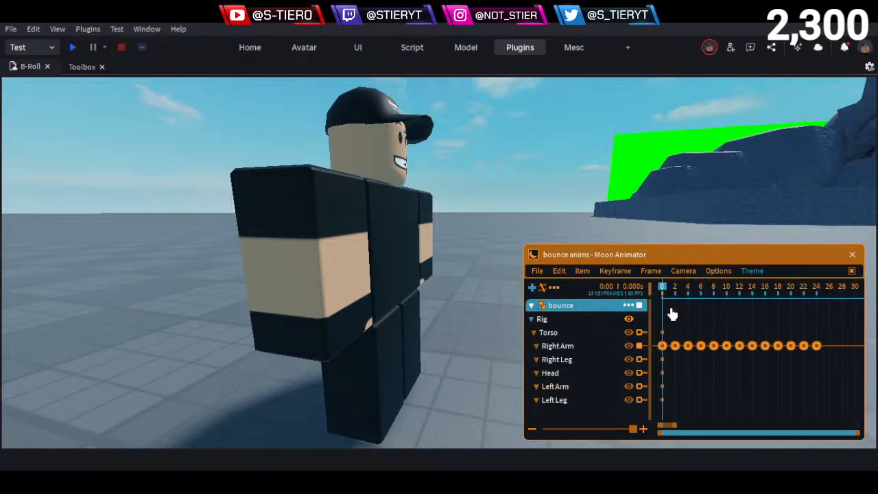
Play the bounce anims animation and replay it from frame 0
key("space")
left_click_drag(707, 288, 574, 286)
key("space")
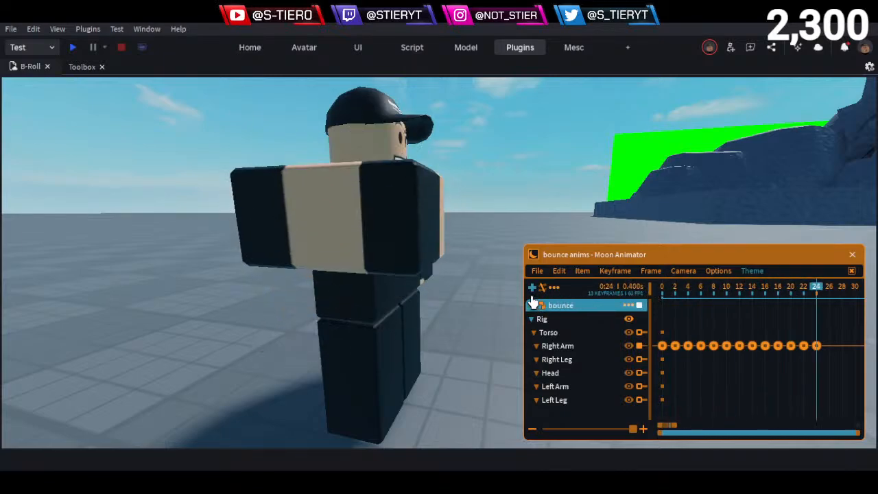
Close bounce anims, reopen bounce test2, and return the playhead to frame 0 with the right arm keyframes spread out
left_click(538, 272)
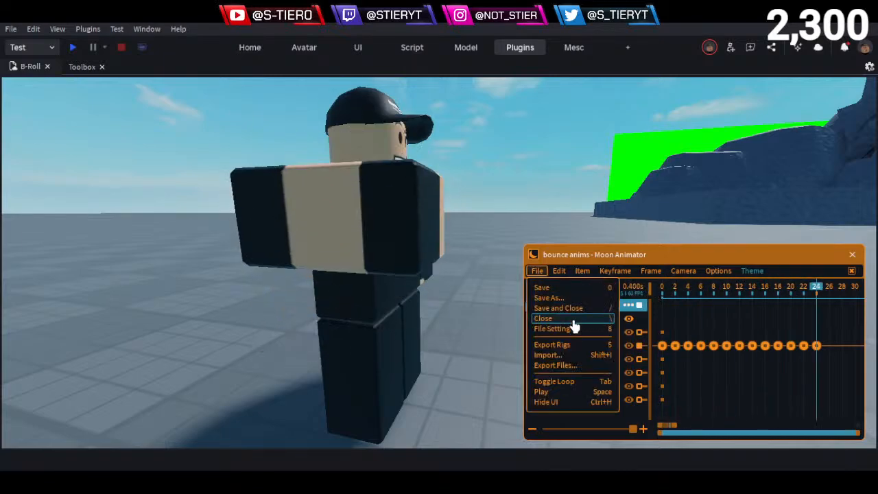
left_click(573, 326)
double_click(575, 299)
left_click(669, 289)
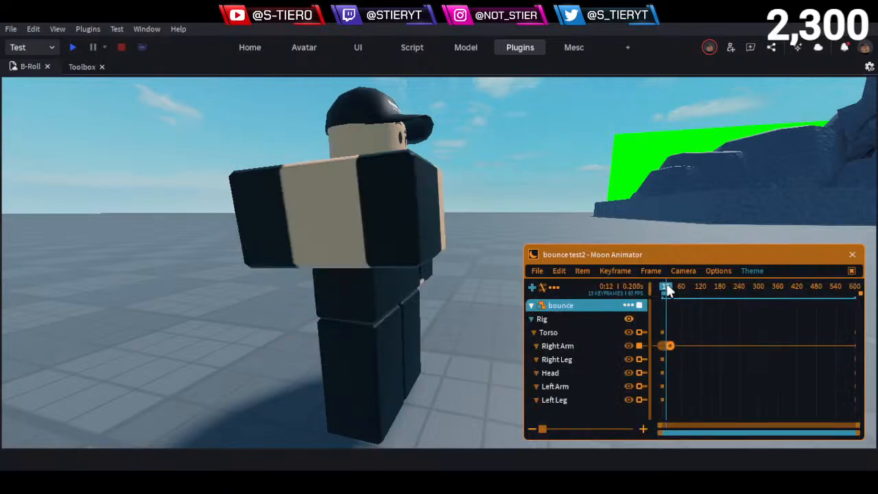
left_click_drag(668, 286, 670, 288)
scroll(705, 357, "up", 10)
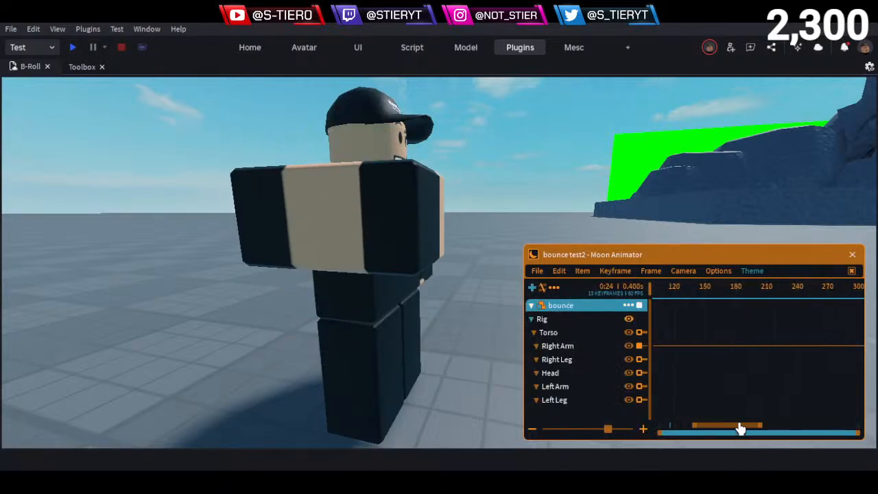
left_click_drag(740, 429, 649, 429)
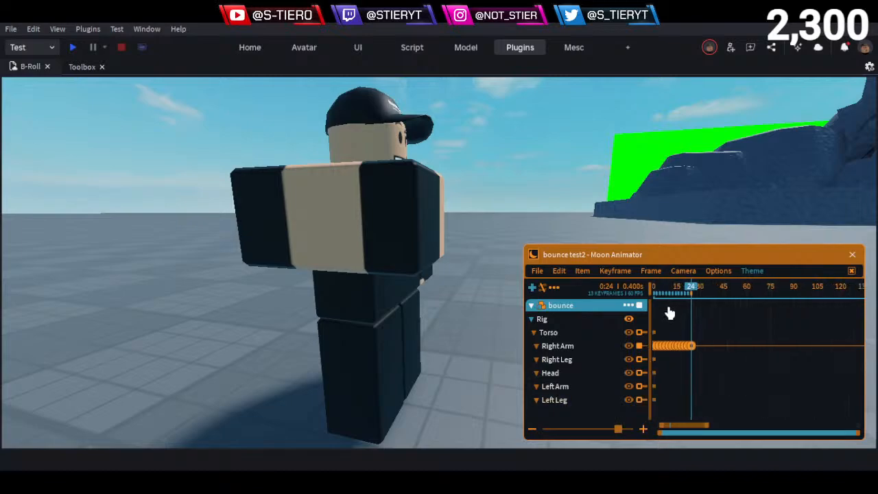
scroll(686, 333, "up", 4)
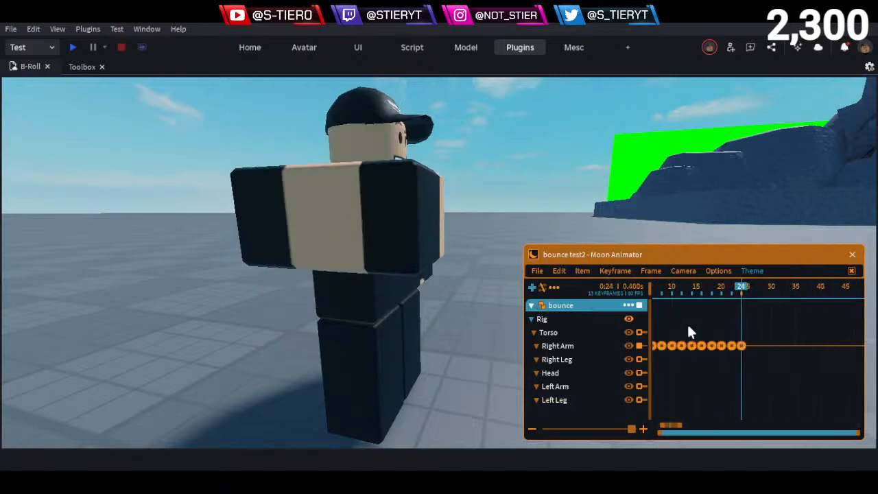
left_click_drag(710, 287, 479, 307)
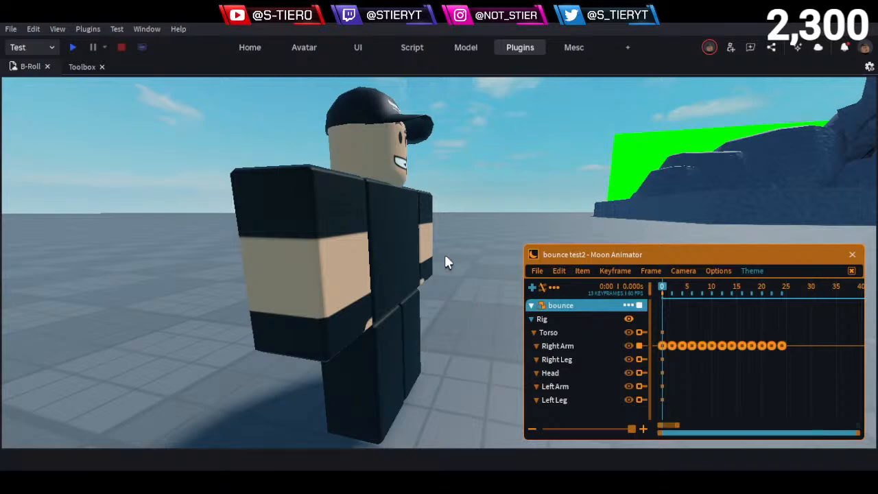
Examine the rig's pose at frame 0 from the front and from behind
scroll(459, 256, "down", 4)
right_click_drag(435, 250, 429, 248)
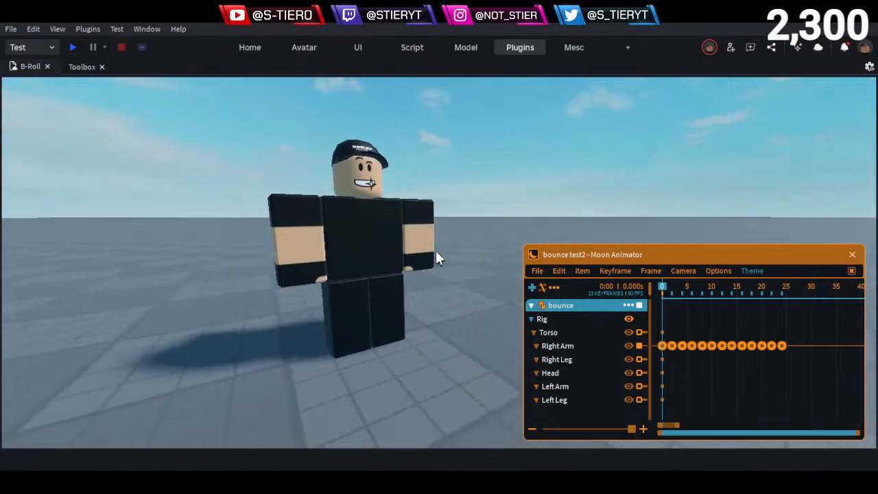
scroll(435, 251, "up", 2)
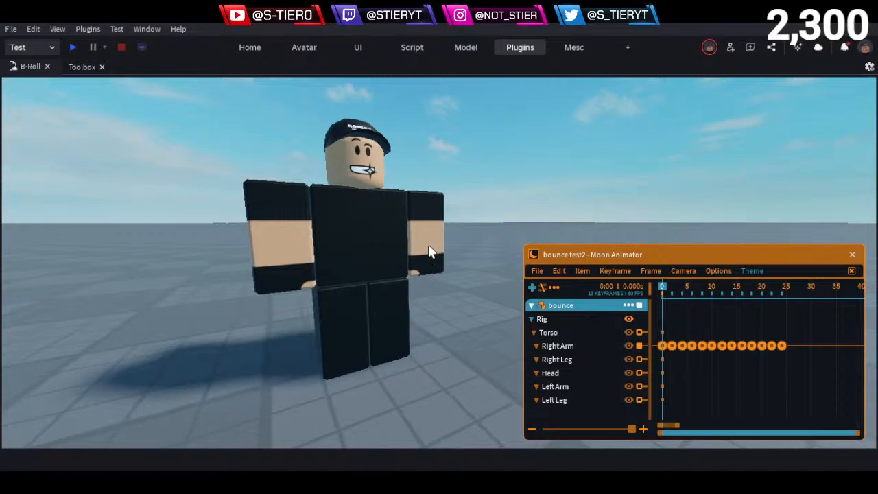
scroll(288, 245, "up", 2)
right_click_drag(288, 245, 287, 245)
scroll(287, 244, "down", 2)
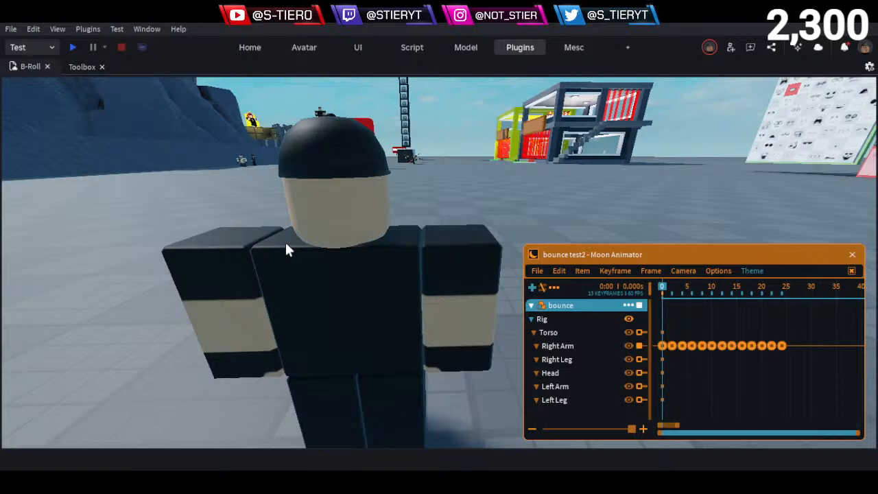
scroll(285, 239, "down", 3)
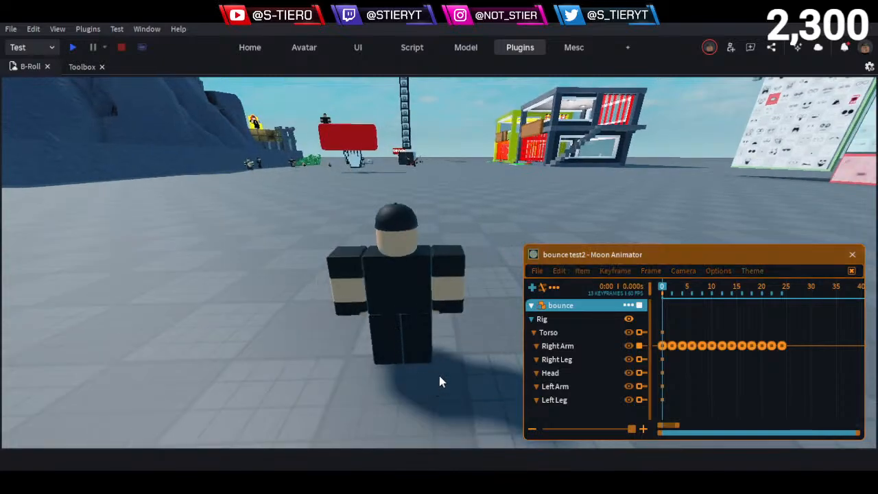
left_click(446, 274)
mouse_move(475, 279)
left_mouse_down()
mouse_move(456, 279)
mouse_move(474, 280)
left_mouse_up()
left_click(485, 362)
left_click(613, 268)
scroll(444, 320, "up", 3)
key("s")
right_click_drag(441, 319, 441, 320)
key("w")
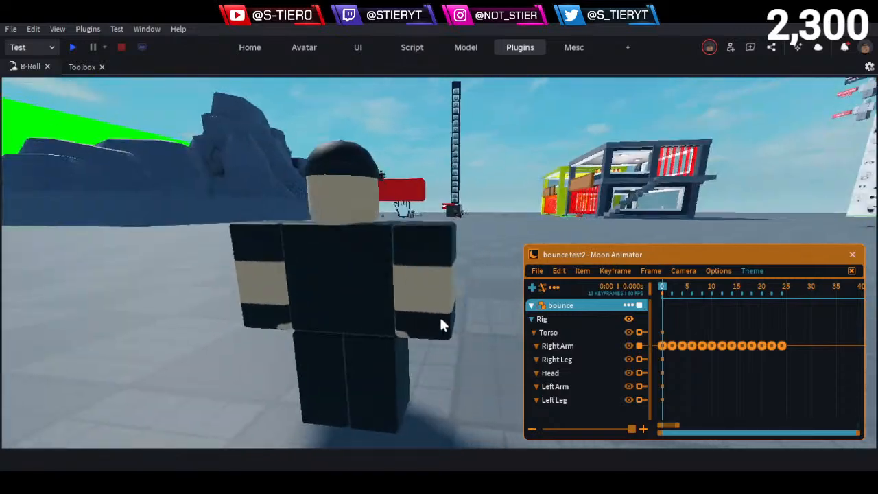
key("q")
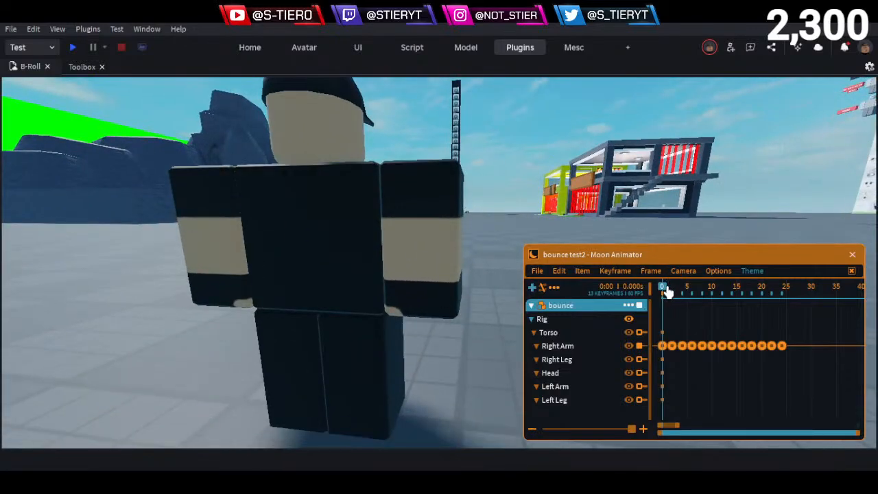
Move the playhead to frame 2 and examine the right arm's pose from the side and the front
left_click_drag(667, 289, 671, 289)
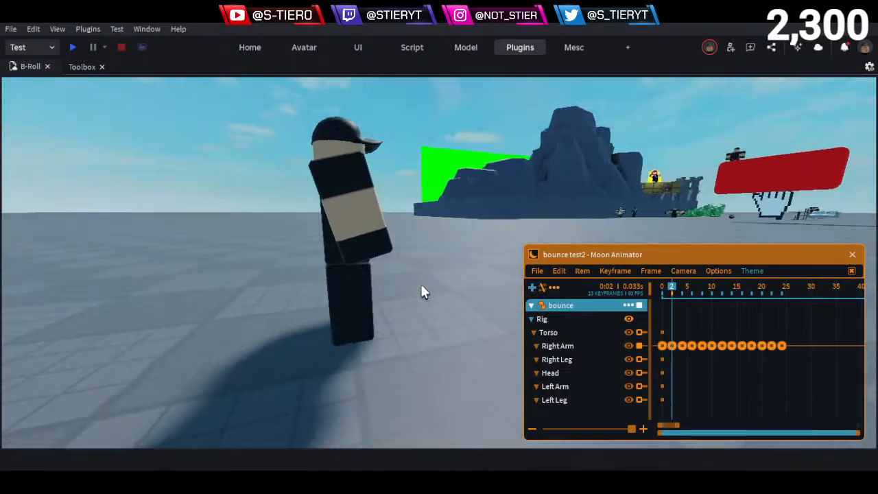
key("d")
right_click_drag(421, 285, 424, 284)
key("w")
key("s")
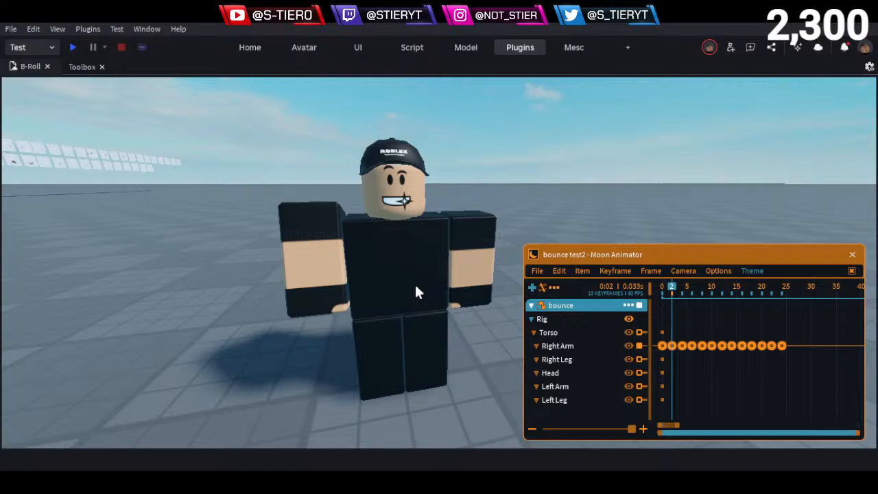
Add keyframes for all of the rig's body parts at frame 0
scroll(736, 375, "up", 1)
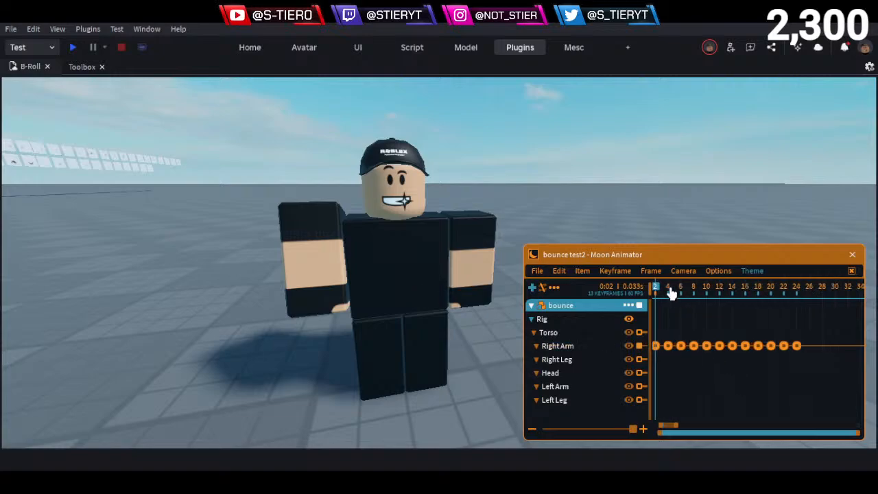
left_click_drag(670, 291, 615, 290)
left_click(592, 323)
key("equal")
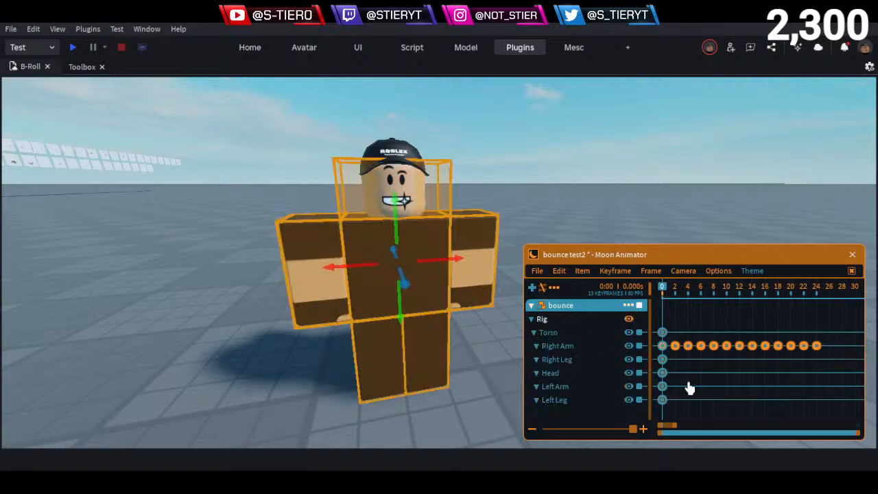
left_click(676, 315)
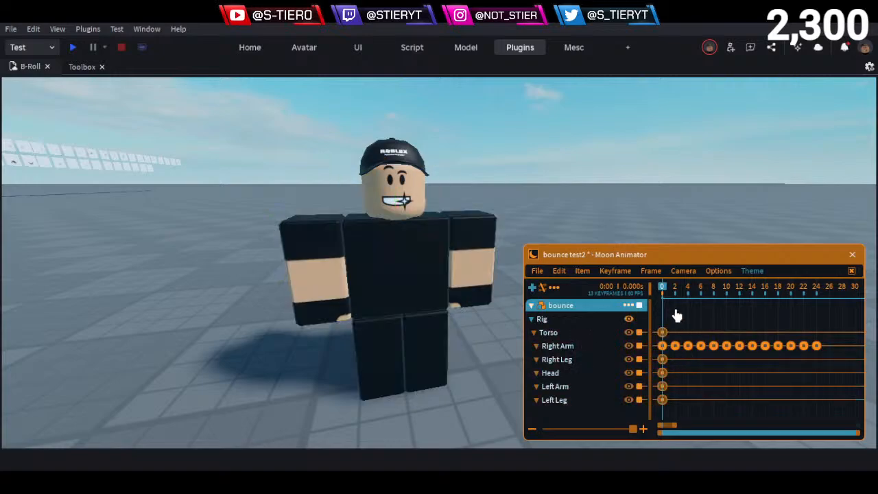
Add keyframes for all of the rig's body parts at frame 2
left_click_drag(664, 288, 676, 300)
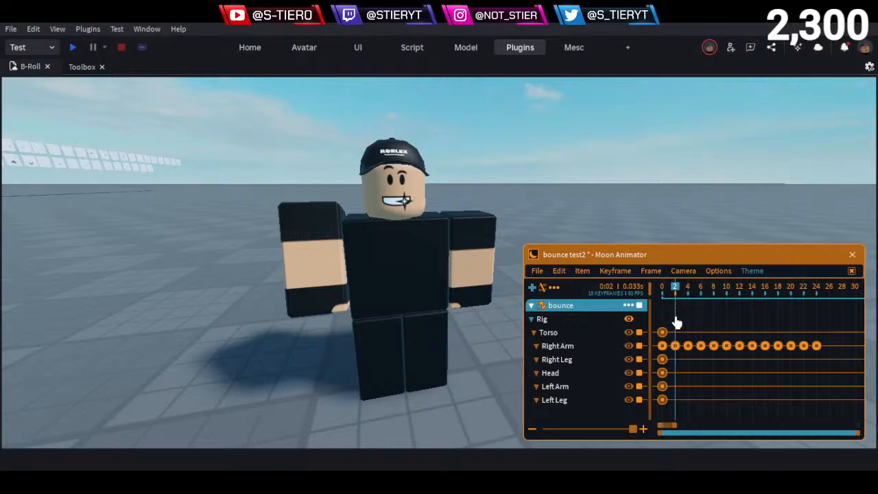
left_click(674, 348)
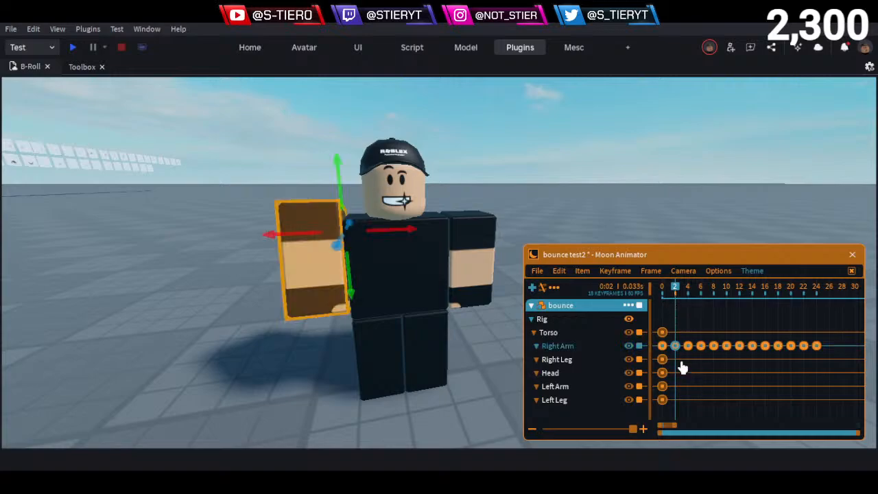
left_click(577, 320)
left_click(754, 419)
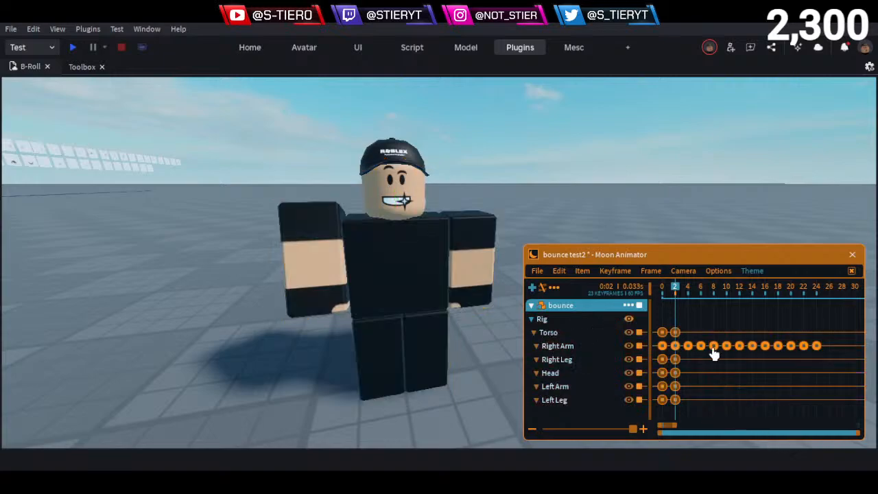
Examine the whole rig's pose at frame 2 from the front and from behind
left_click_drag(674, 293, 672, 318)
right_click_drag(472, 337, 472, 337)
key("w")
key("d")
key("a")
key("s")
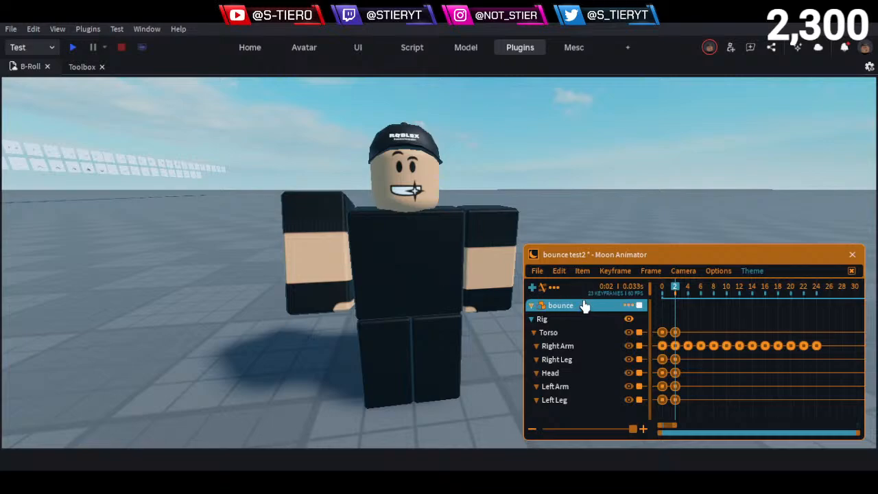
left_click(552, 320)
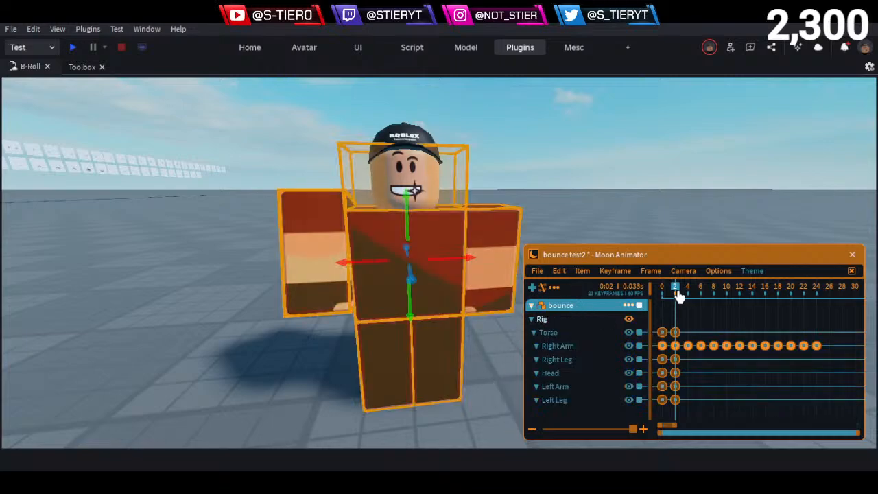
left_click(244, 361)
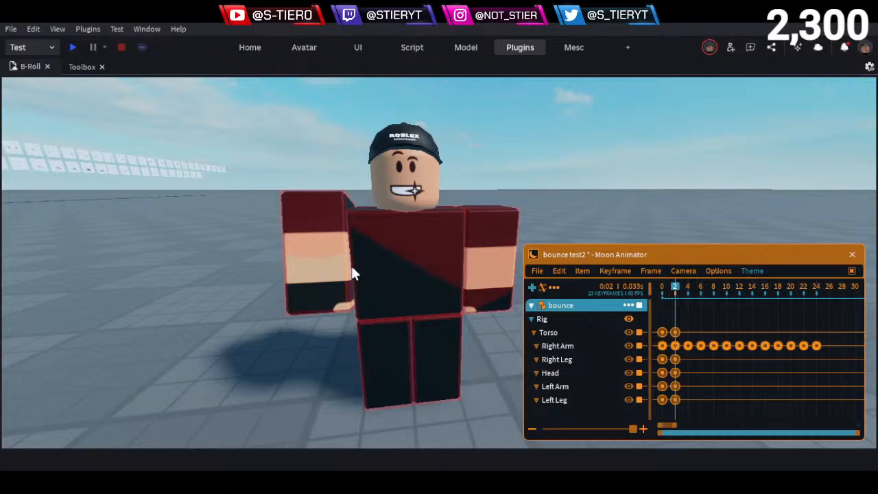
key("d")
key("w")
mouse_move(364, 264)
right_mouse_down()
mouse_move(404, 255)
mouse_move(400, 285)
right_mouse_up()
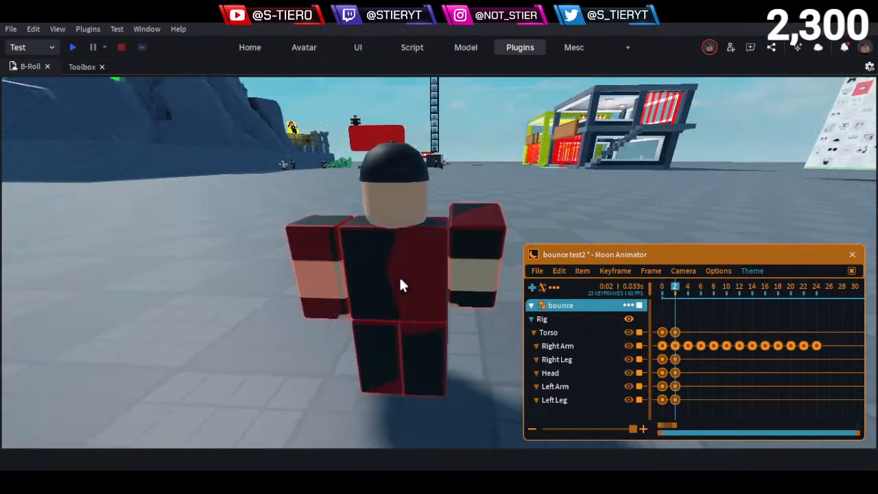
key("d")
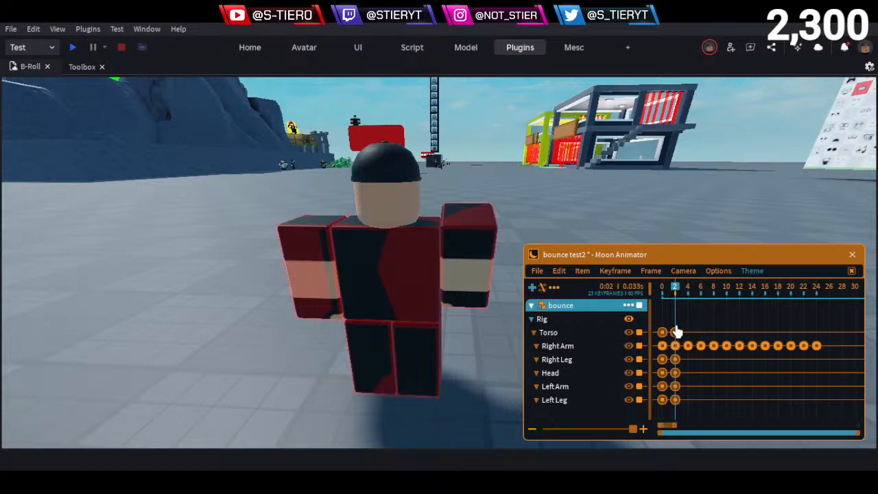
Close and reopen the bounce test2 animation and play it back
left_click(536, 271)
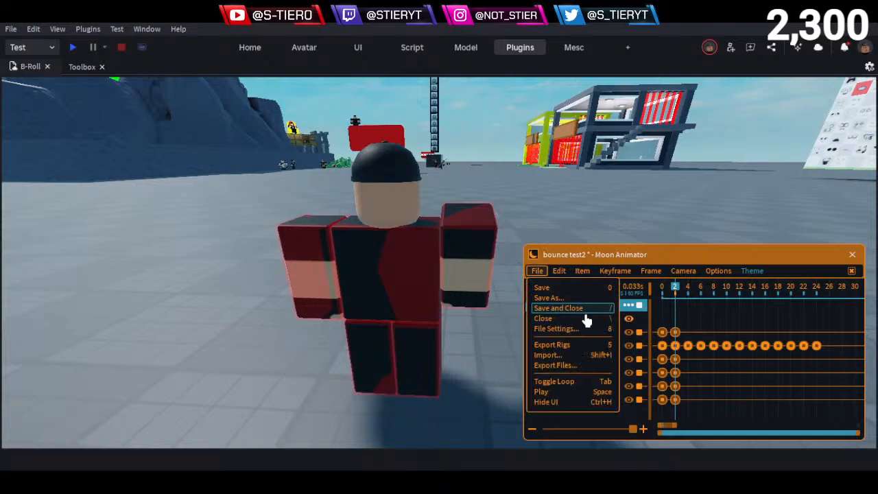
left_click(584, 318)
left_click(694, 393)
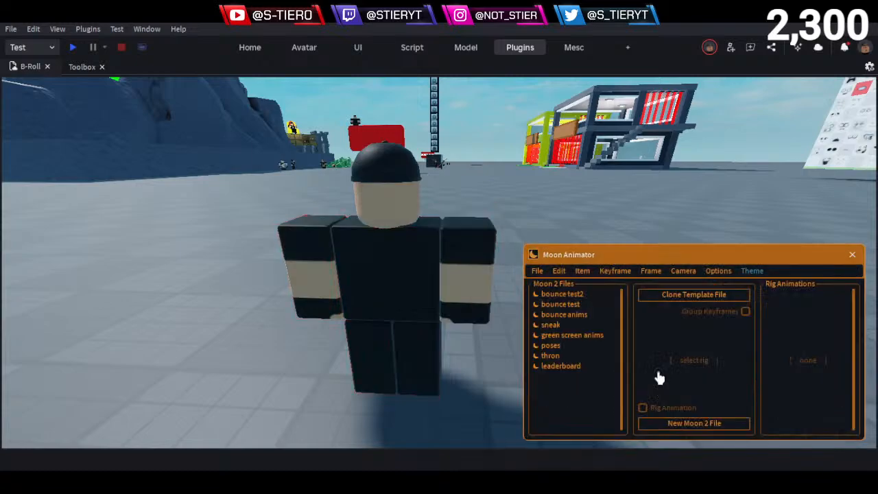
left_click(574, 303)
key("space")
Delete the keyframes of every body part except the right arm, and save bounce test2
scroll(688, 364, "up", 7)
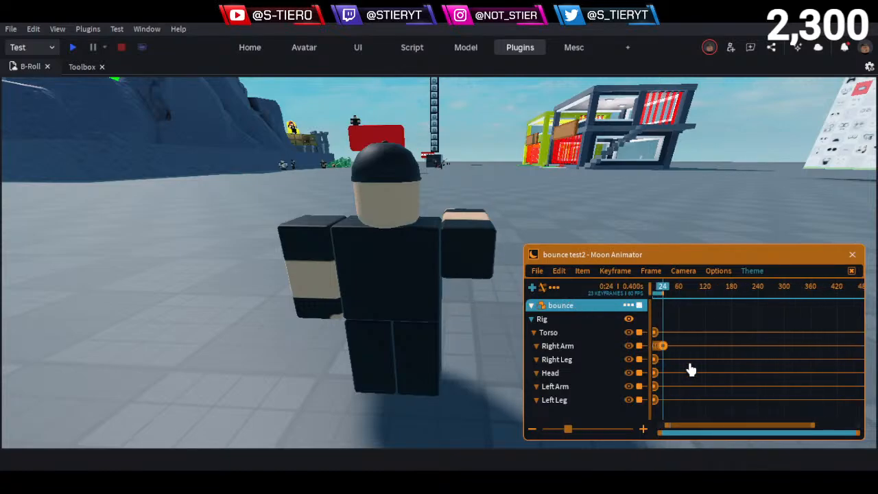
left_click_drag(687, 429, 626, 431)
left_click_drag(672, 409, 635, 363)
key("Delete")
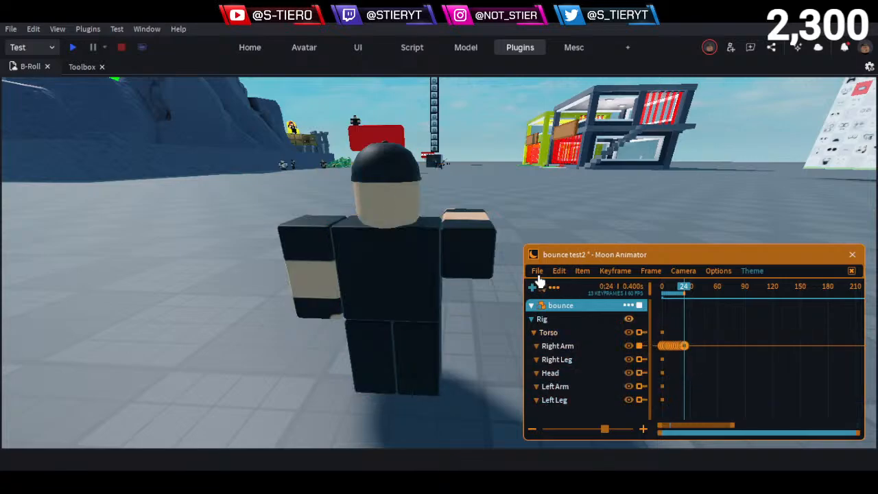
left_click(537, 270)
left_click(548, 288)
Close the saved animation and open bounce test2 from the list of Moon 2 files
left_click(537, 270)
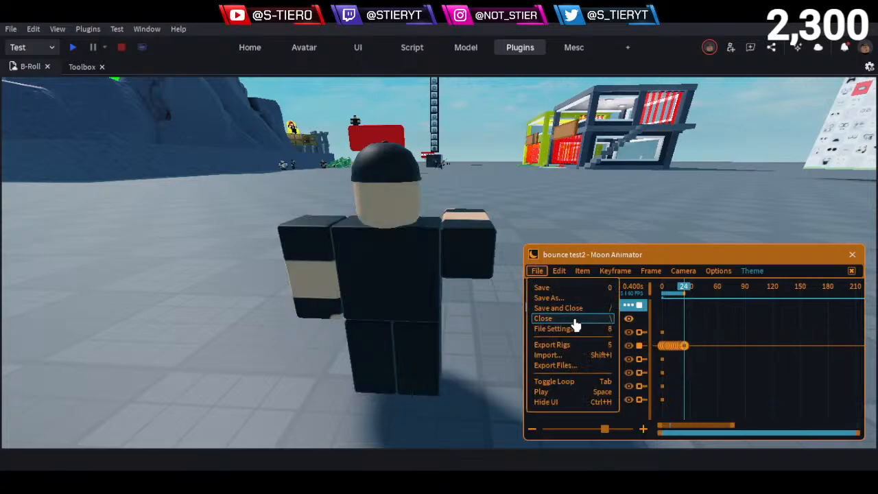
left_click(537, 270)
left_click(542, 318)
left_click(571, 296)
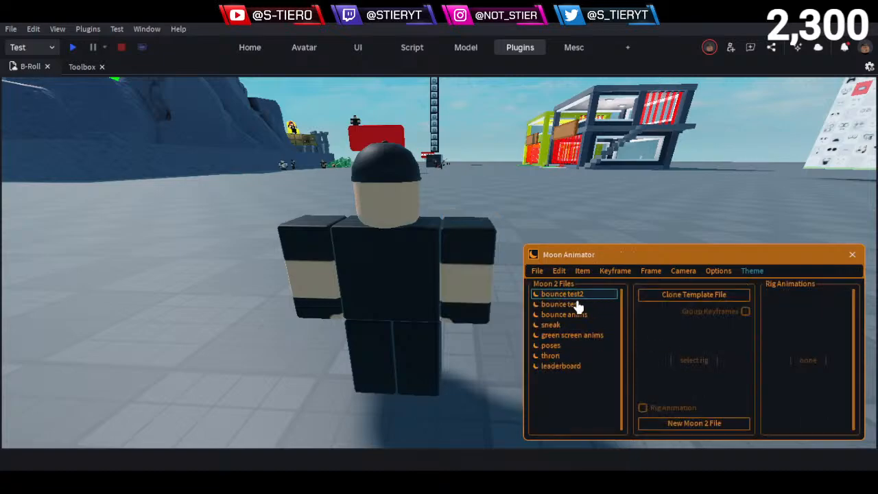
double_click(574, 299)
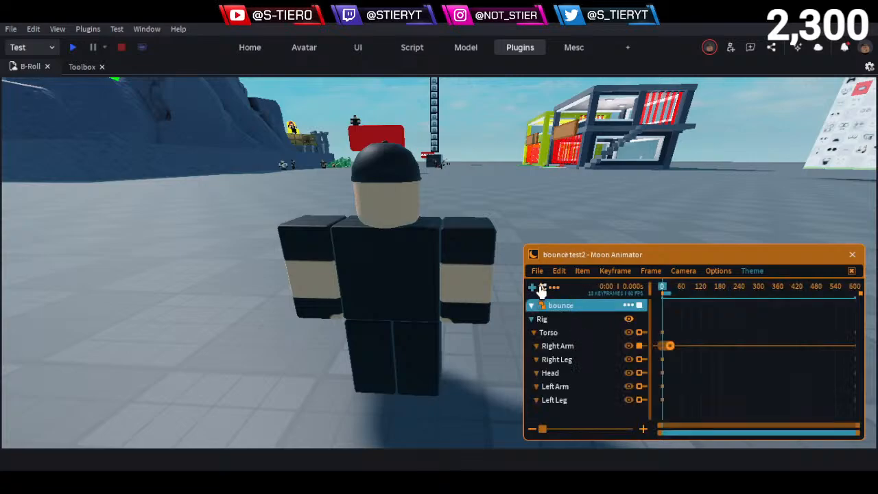
Save a copy of the animation under the name bounce body
left_click(537, 270)
left_click(564, 304)
left_click(633, 341)
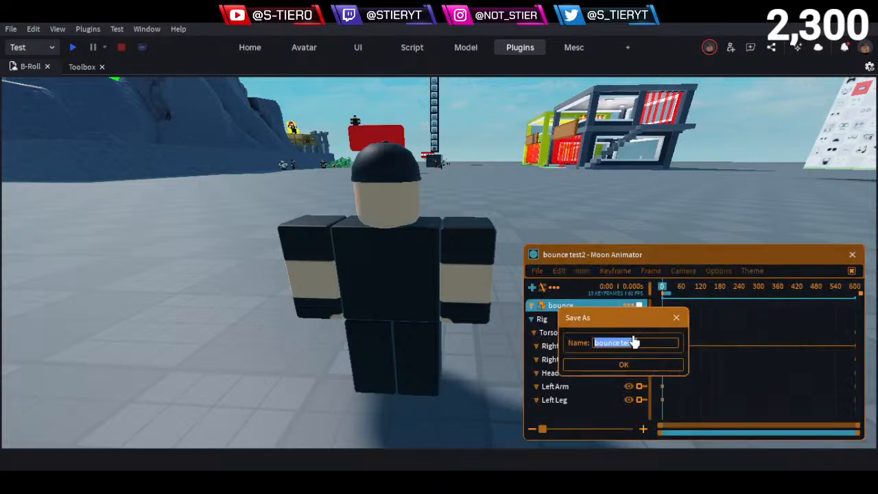
left_click(643, 343)
left_click(639, 365)
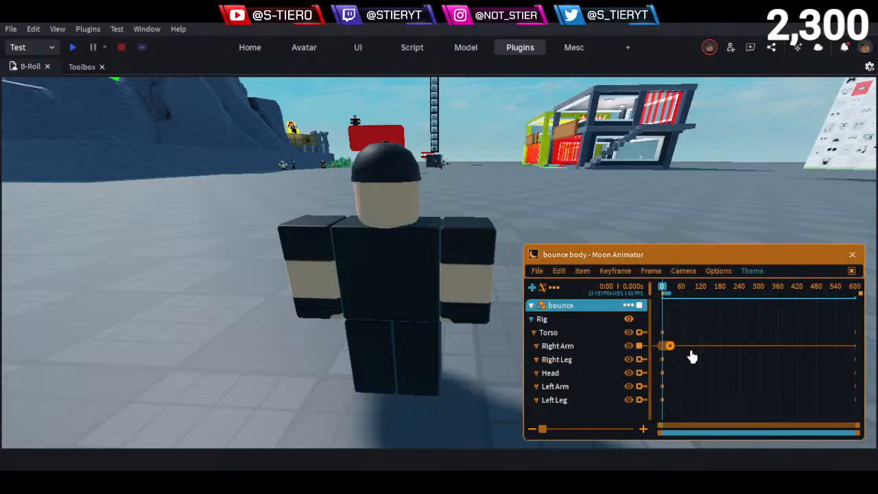
Close the animation and open the bounce body file
scroll(682, 339, "up", 4)
left_click(537, 270)
left_click(572, 320)
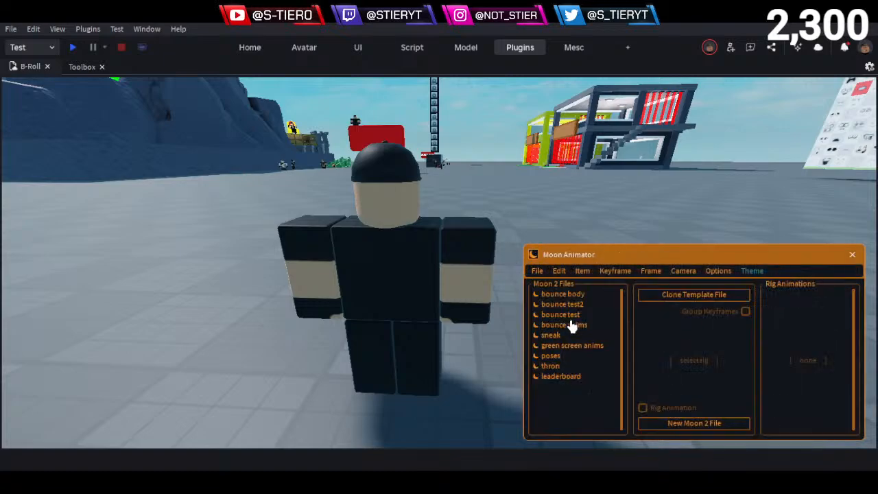
double_click(580, 296)
Select the whole rig in bounce body and add keyframes for all of its body parts at frame 0
scroll(721, 394, "up", 5)
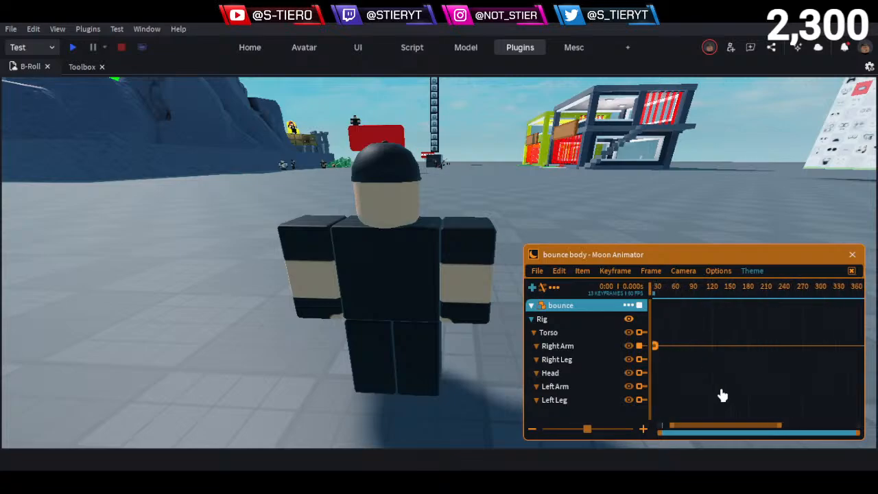
left_click_drag(738, 429, 662, 427)
scroll(712, 382, "up", 2)
left_click(584, 331)
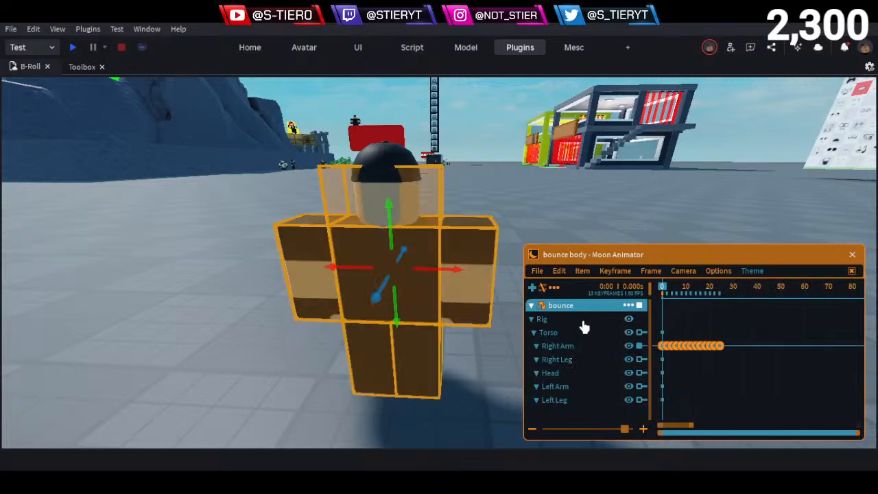
scroll(726, 360, "up", 2)
left_click_drag(673, 432, 669, 431)
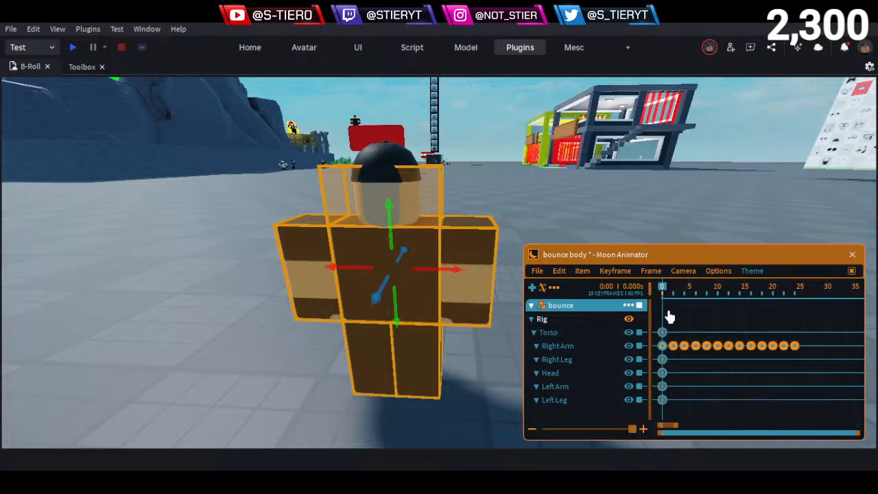
scroll(684, 379, "up", 4)
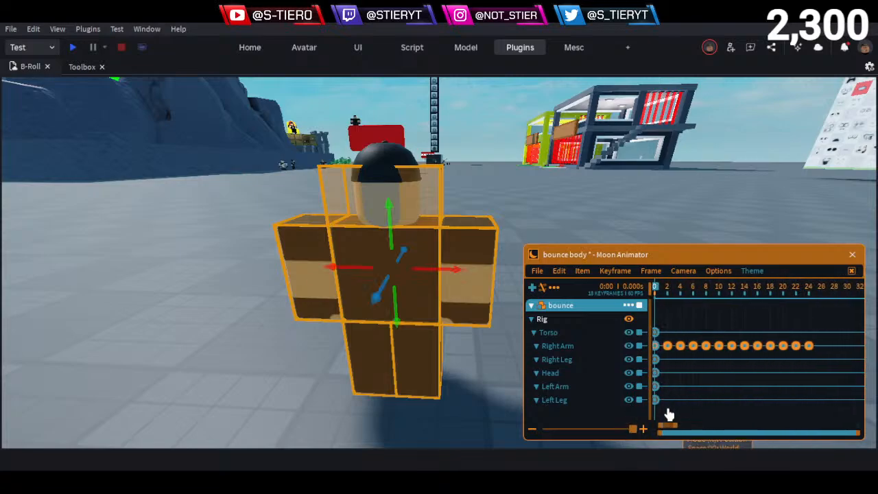
Add keyframes for all of the rig's body parts at frame 2, then deselect the rig
left_click(674, 288)
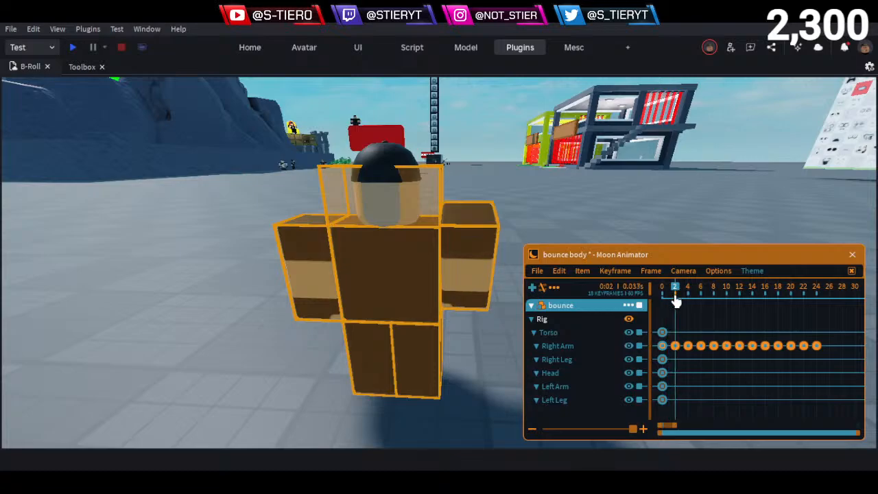
key("ctrl+v")
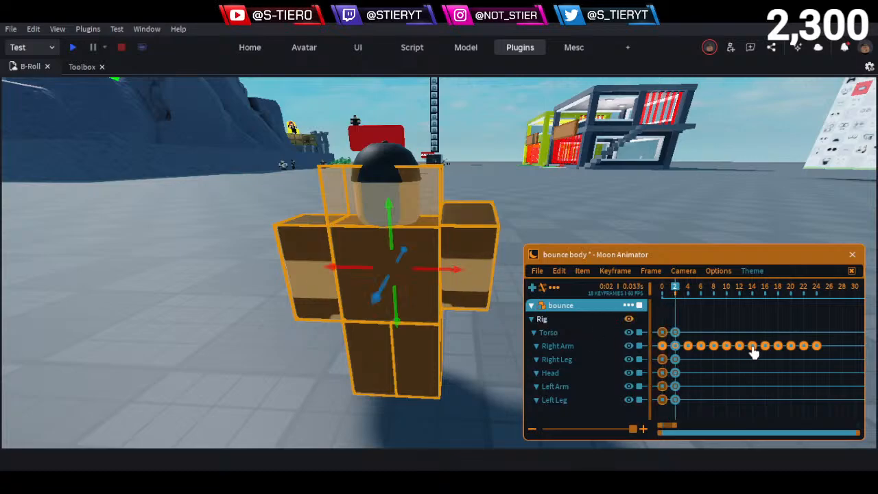
left_click(753, 394)
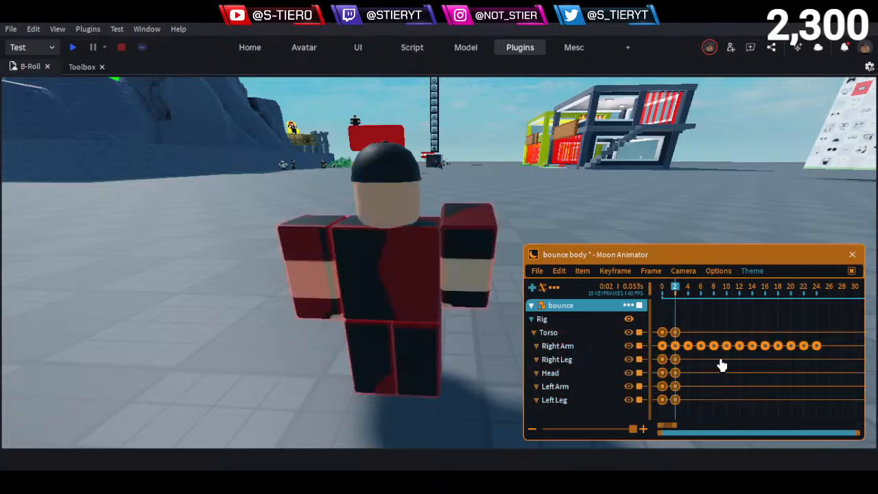
Rotate the torso at frame 2 in local space, turning it slightly and tilting it sideways by about 2 degrees
right_click_drag(532, 151, 519, 180)
key("w")
key("a")
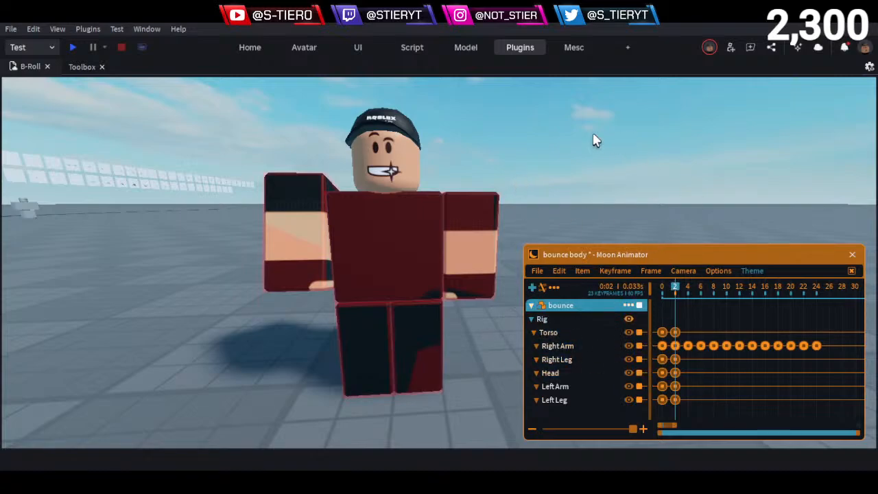
scroll(558, 146, "down", 1)
right_click_drag(558, 147, 558, 147)
key("a")
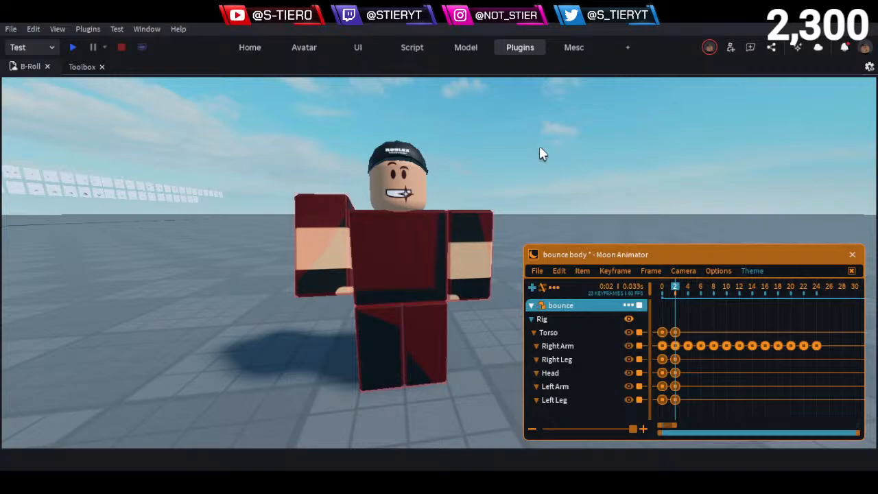
left_click(400, 253)
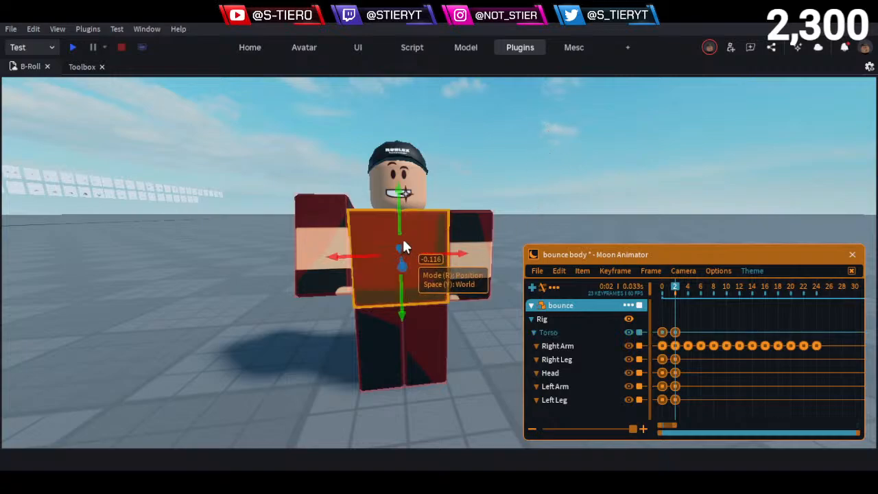
key("r")
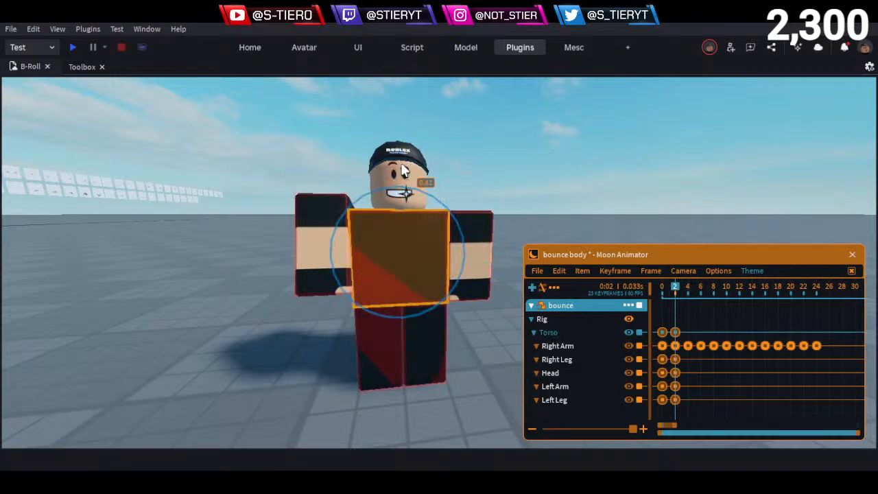
left_click_drag(402, 164, 400, 167)
right_click_drag(483, 190, 485, 190)
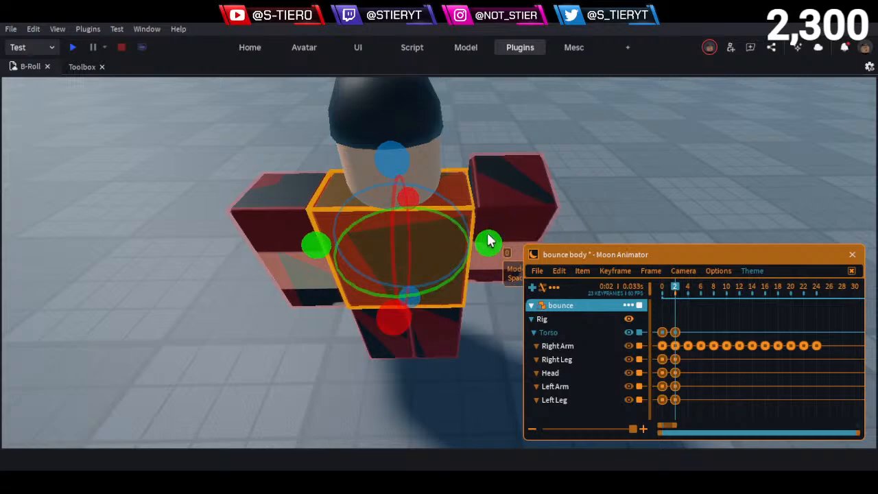
left_click_drag(487, 244, 486, 230)
left_click_drag(391, 172, 370, 175)
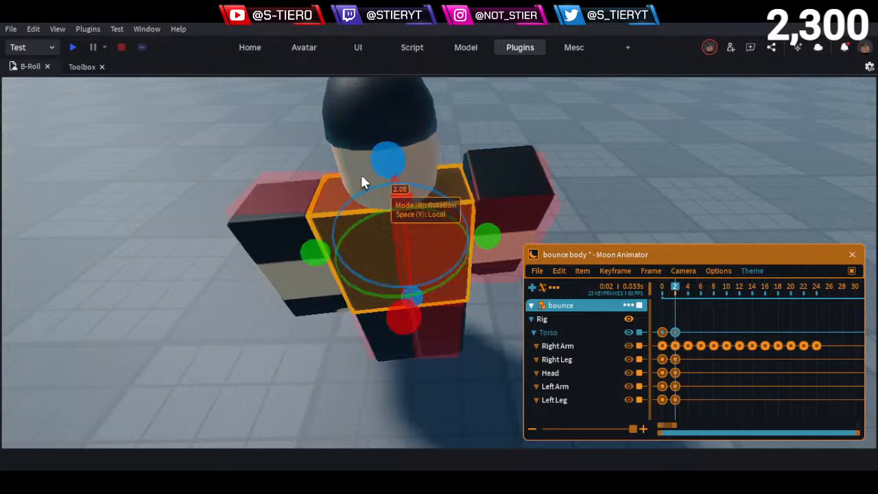
left_click(225, 262)
Examine the tilted torso from the front, scrub through the bounce frames and return the playhead to frame 2
right_click_drag(234, 237, 229, 235)
right_click_drag(280, 219, 280, 220)
key("a")
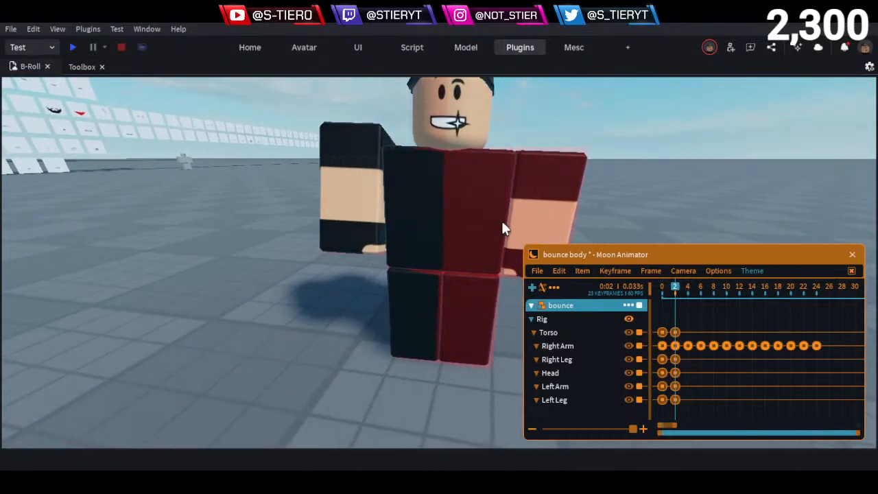
key("d")
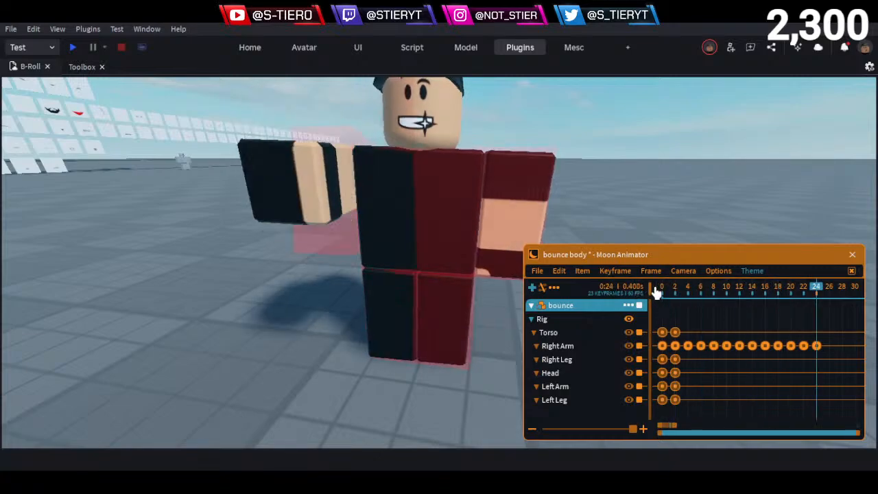
left_click_drag(669, 292, 688, 302)
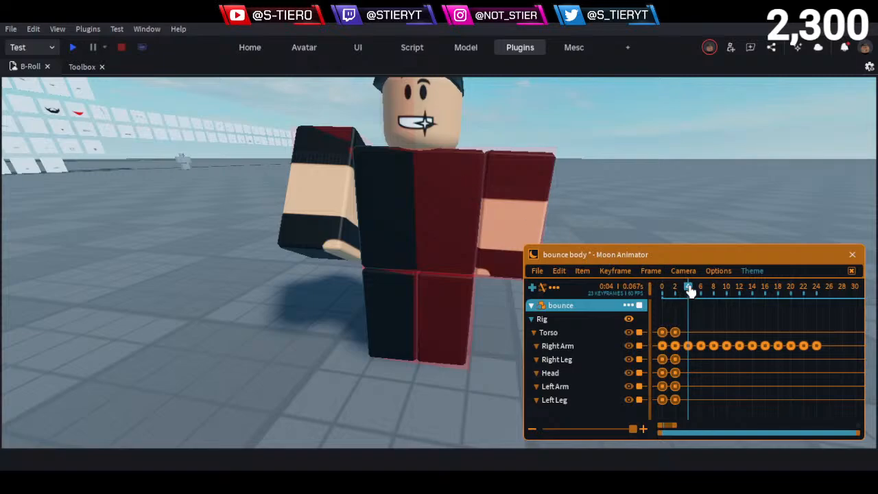
left_click_drag(692, 292, 677, 321)
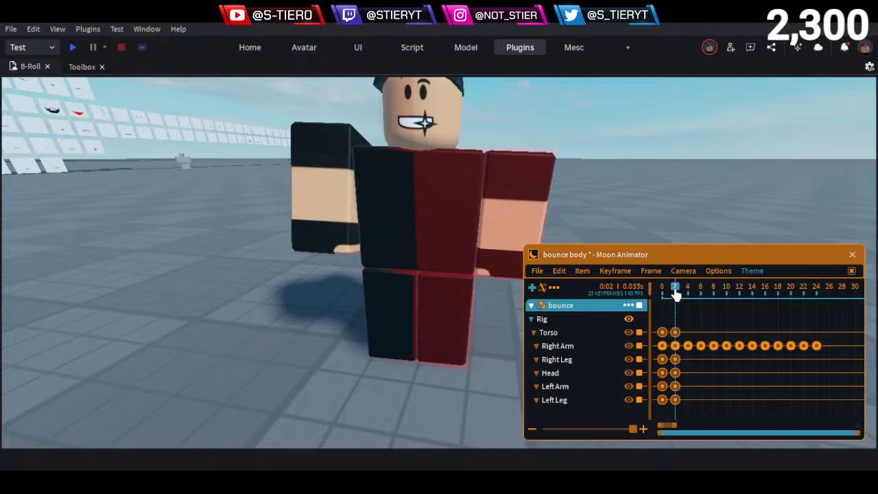
left_click_drag(664, 262, 399, 191)
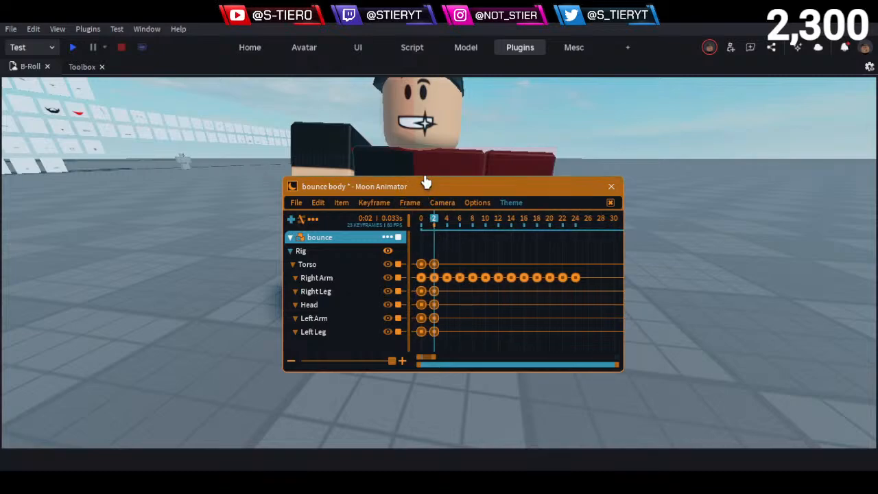
left_click_drag(425, 182, 446, 165)
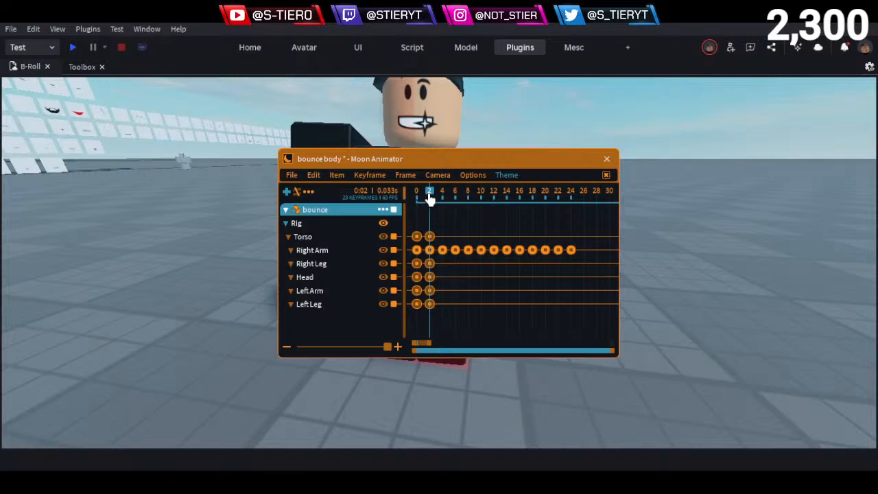
left_click_drag(424, 164, 663, 237)
left_click(434, 228)
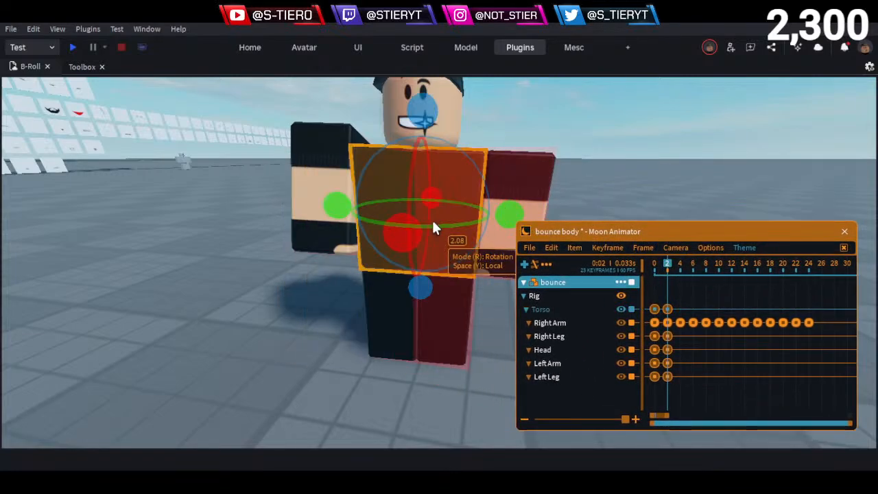
left_click(680, 306)
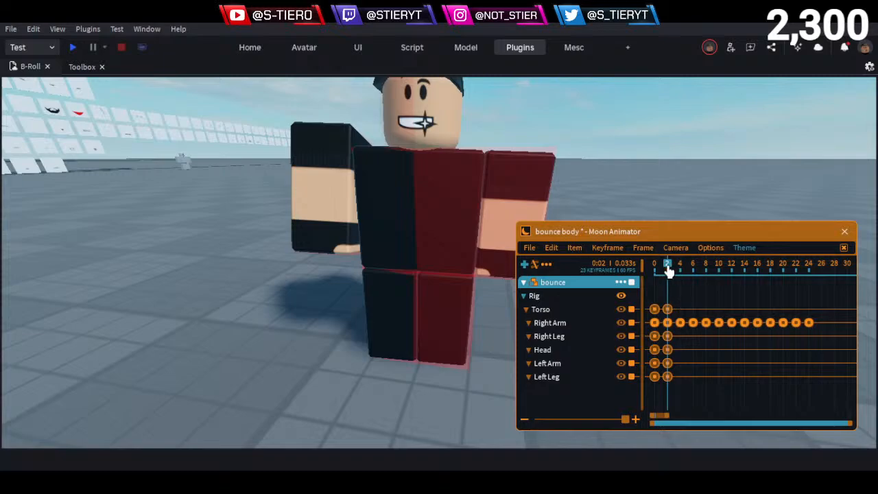
Compare the rig's pose at frames 2 and 4, examining the arm and torso from the front, side and back
left_click(680, 271)
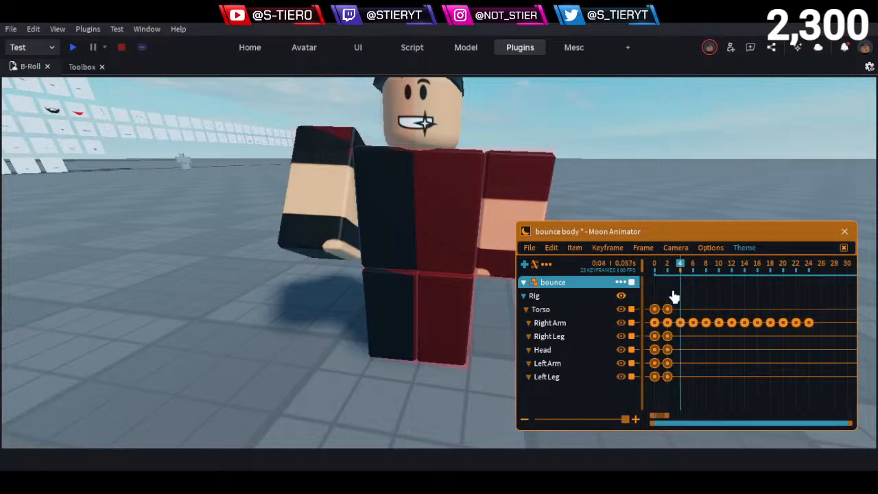
key("w")
right_click_drag(306, 300, 306, 301)
key("s")
key("w")
key("d")
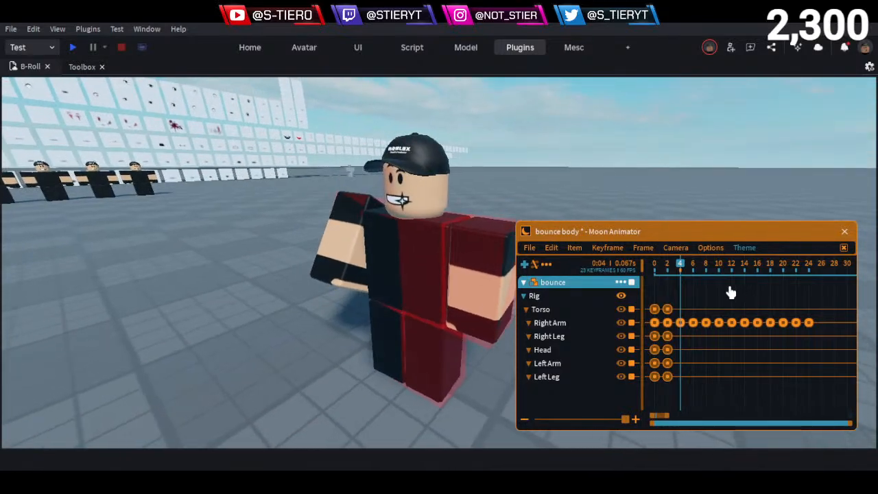
left_click_drag(678, 268, 662, 308)
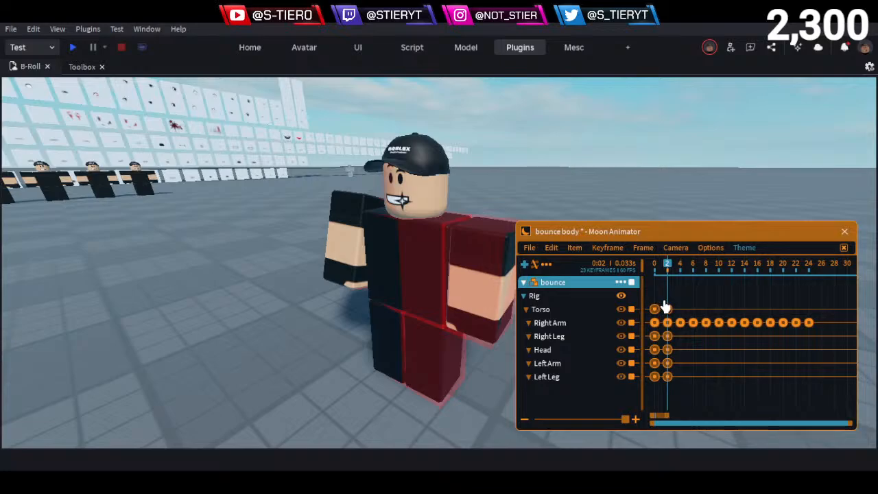
right_click_drag(619, 182, 612, 184)
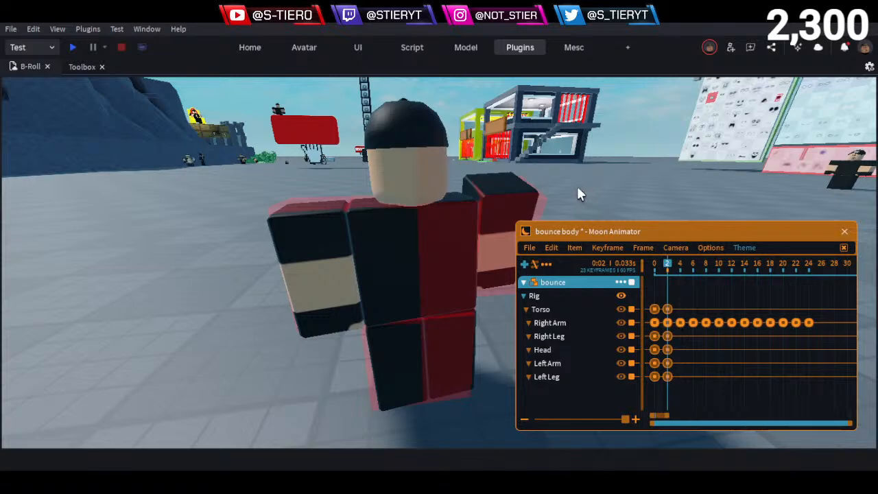
key("a")
right_click_drag(576, 187, 577, 186)
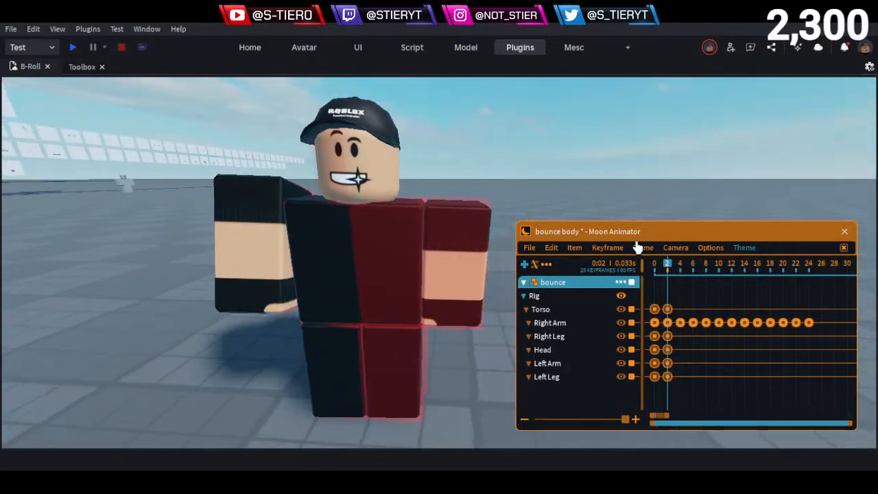
left_click(680, 265)
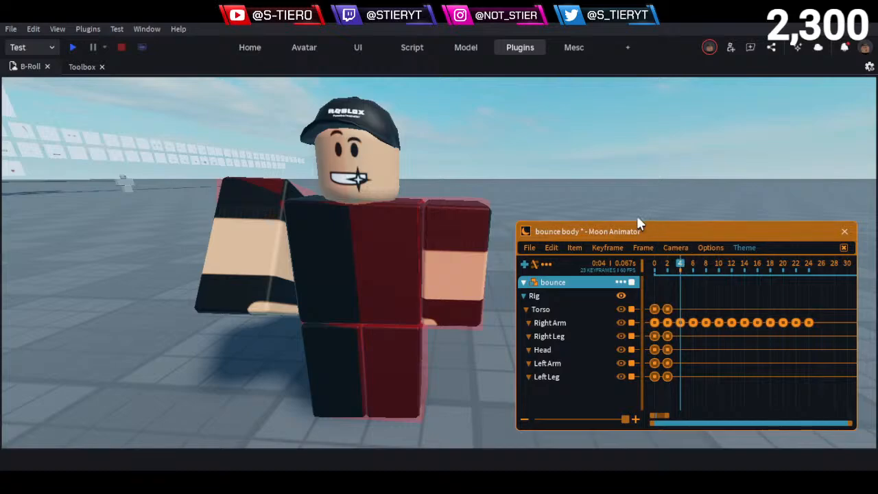
right_click_drag(552, 191, 563, 195)
key("s")
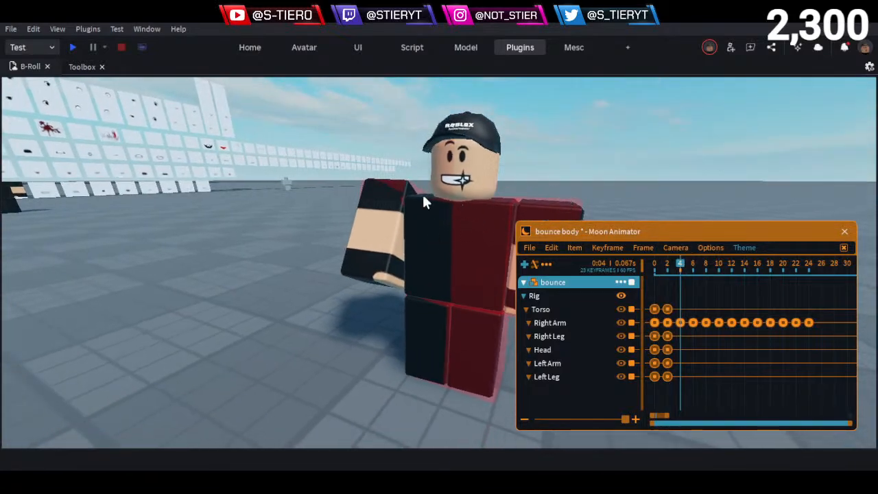
right_click_drag(458, 200, 522, 184)
Copy the torso's frame 0 keyframe to frame 12, then deselect the torso
left_click_drag(682, 269, 730, 281)
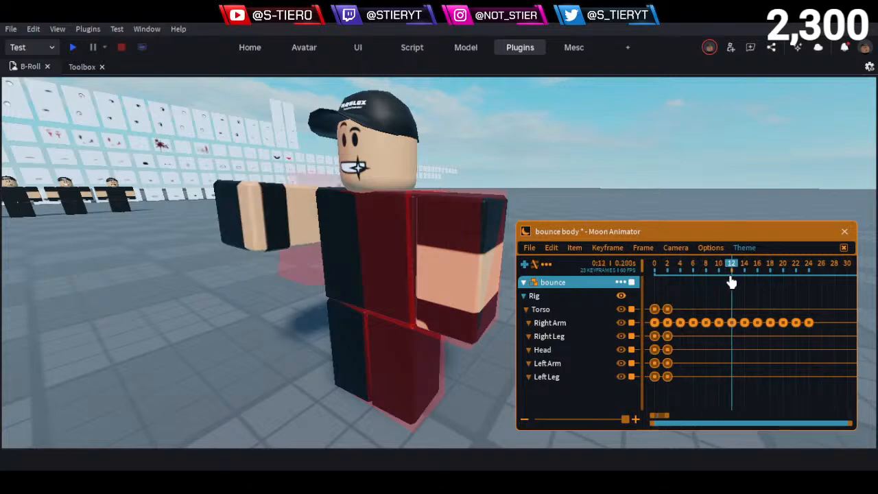
left_click(655, 310)
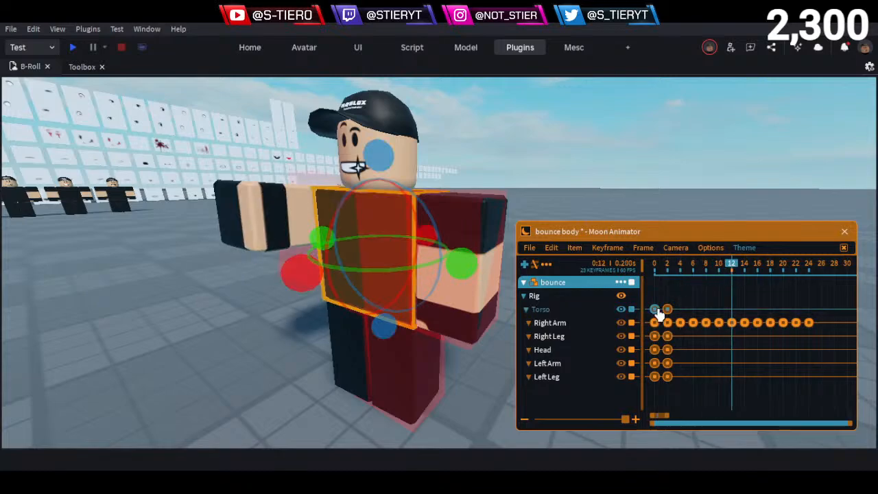
key("ctrl+c")
key("ctrl+v")
left_click(756, 310)
Play back the bounce from frame 0, scrub through the first frames and park the playhead at frame 4
left_click_drag(729, 269, 578, 262)
key("space")
left_click_drag(671, 268, 657, 310)
key("space")
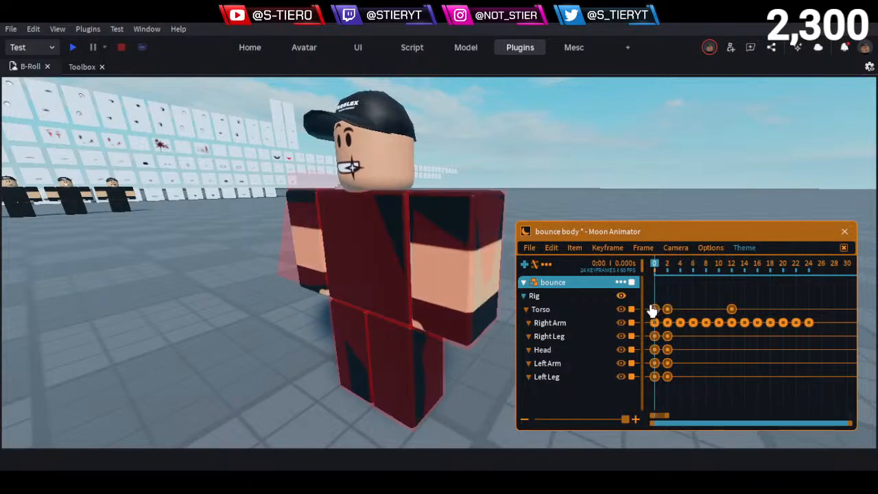
left_click_drag(652, 309, 665, 306)
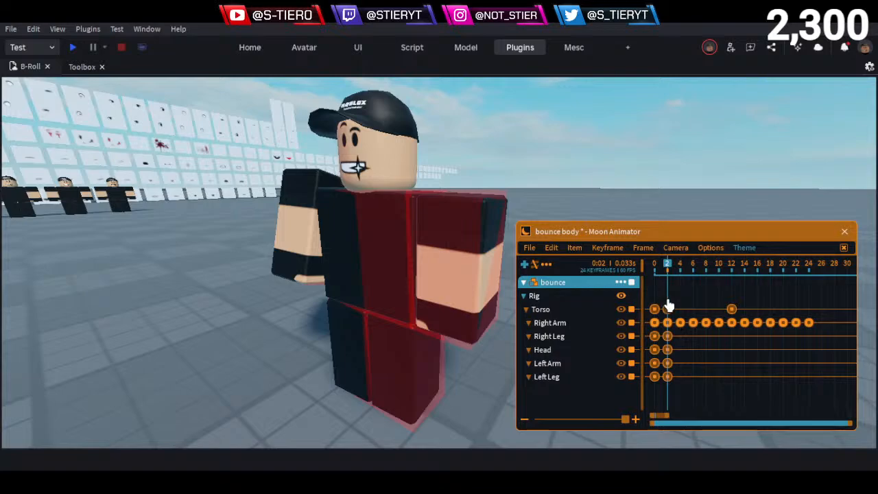
left_click_drag(665, 304, 693, 304)
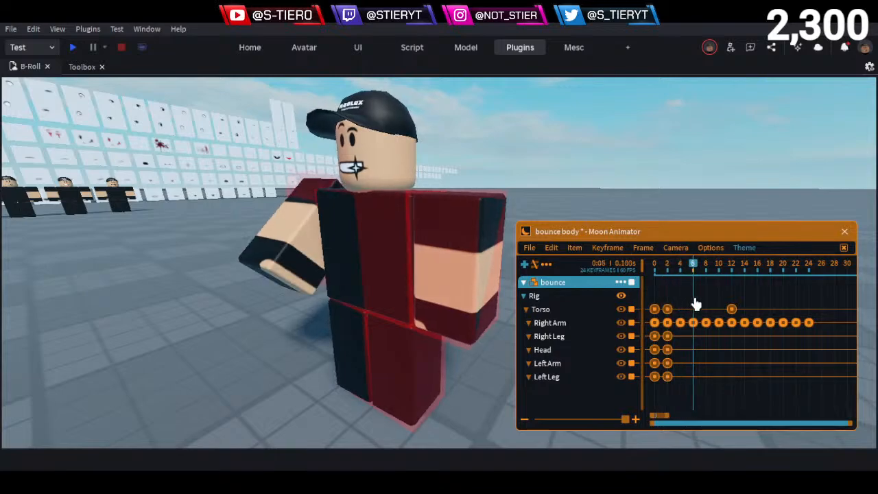
left_click_drag(695, 303, 681, 322)
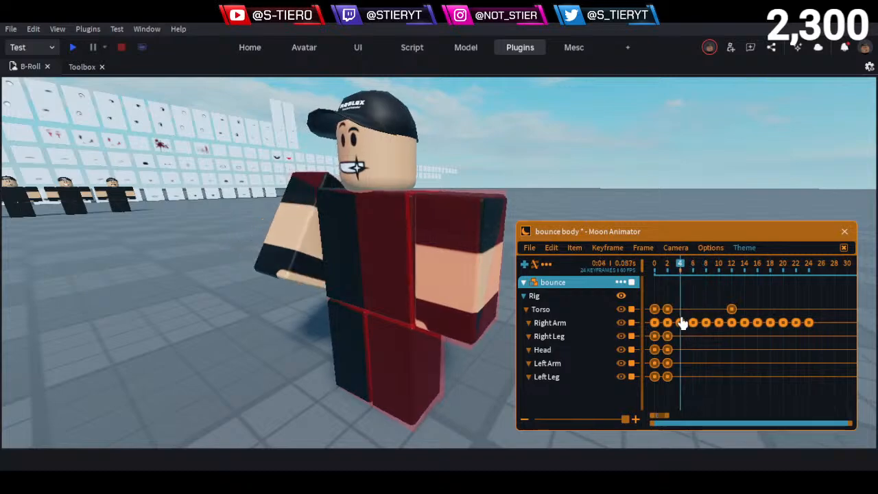
Rotate the torso slightly at frame 4 in local space and add another torso keyframe at frame 6
left_click(343, 247)
right_click_drag(357, 230, 493, 202)
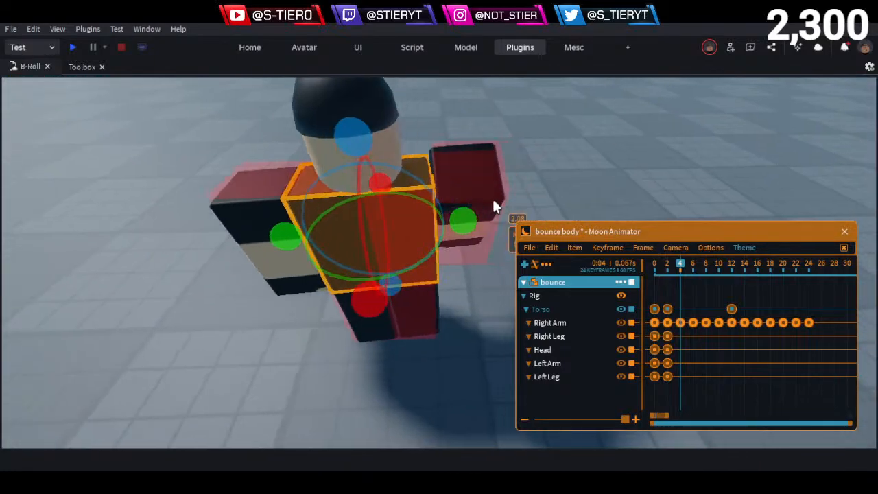
left_click_drag(468, 225, 470, 225)
mouse_move(355, 142)
left_mouse_down()
mouse_move(349, 134)
mouse_move(349, 143)
left_mouse_up()
left_click(693, 269)
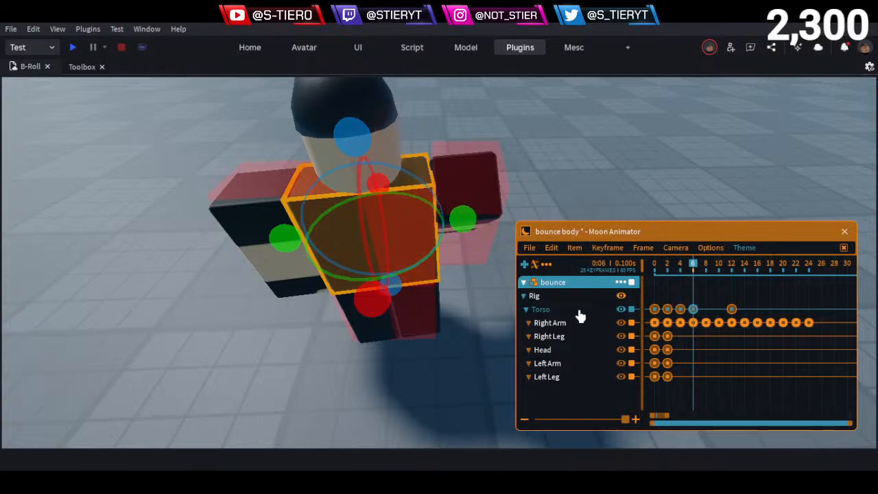
Play back and scrub the bounce repeatedly from the front to check how the torso moves with the arm
left_click_drag(689, 270, 598, 263)
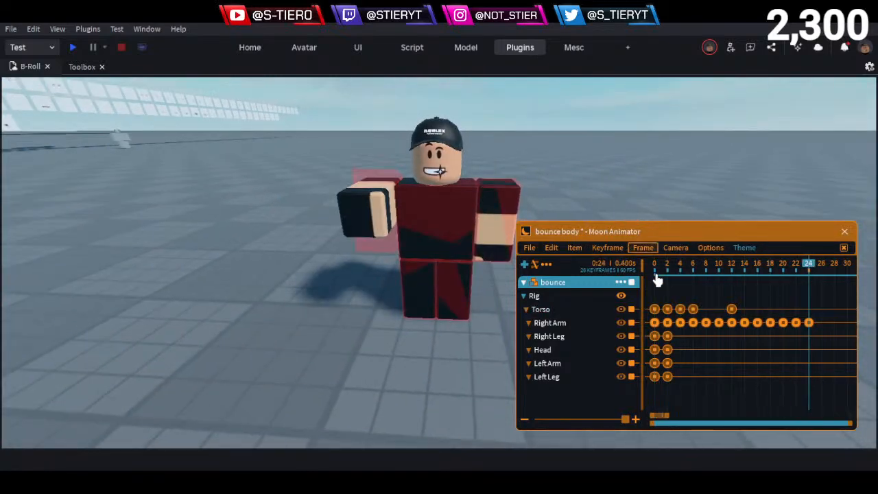
left_click_drag(680, 270, 621, 261)
key("space")
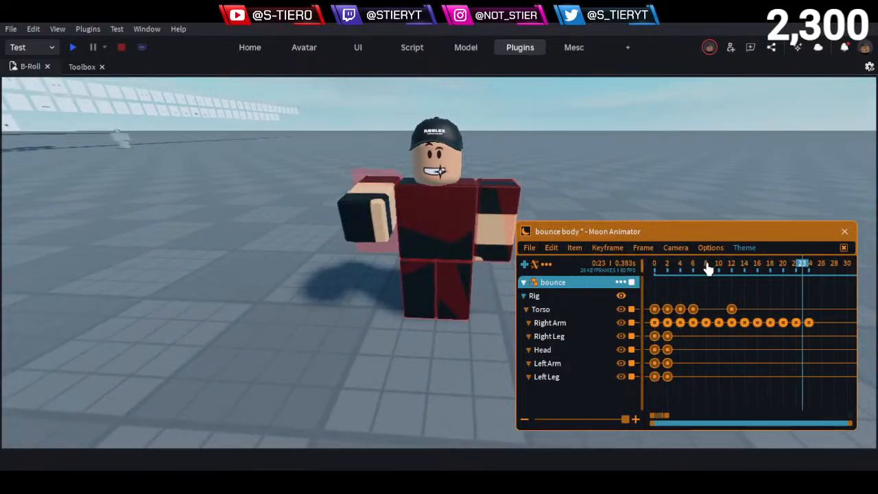
left_click_drag(652, 264, 585, 287)
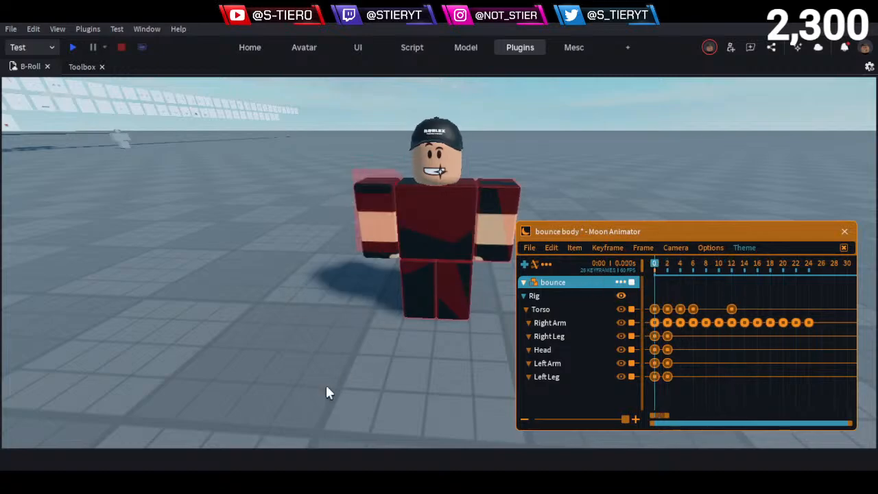
scroll(326, 385, "down", 1)
right_click_drag(326, 385, 329, 385)
key("space")
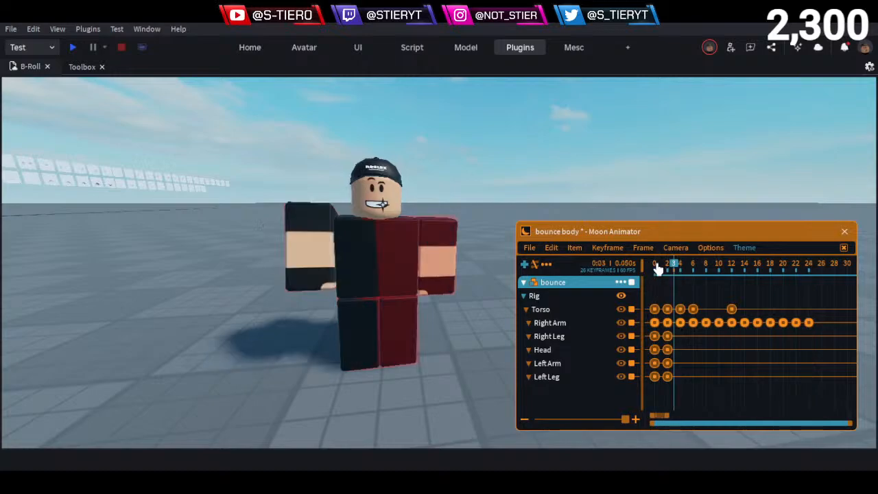
left_click_drag(632, 267, 731, 295)
key("space")
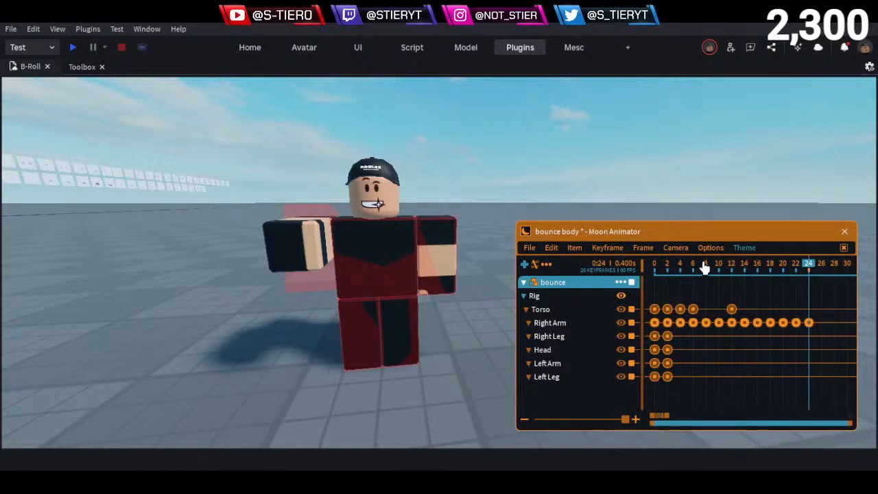
key("space")
key("space")
left_click_drag(692, 266, 615, 269)
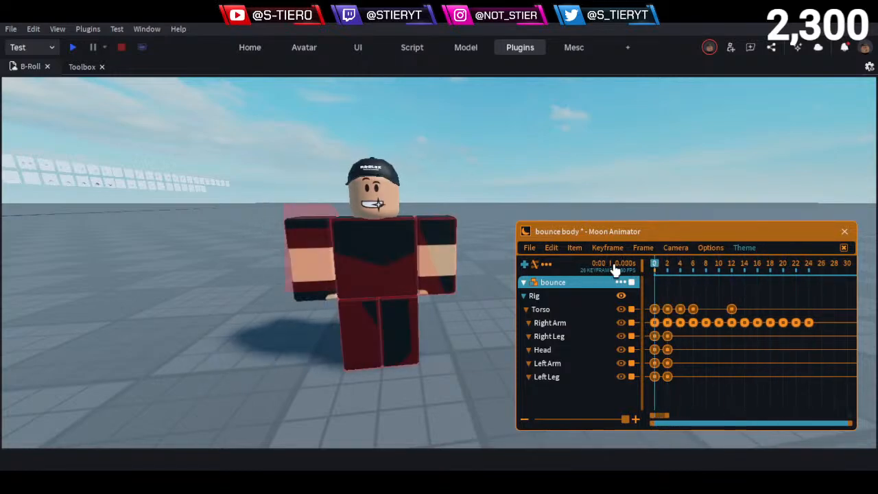
key("space")
left_click_drag(674, 269, 641, 273)
key("space")
Examine the bounce from the rig's right side, scrubbing back to frame 0
key("a")
right_click_drag(451, 334, 451, 334)
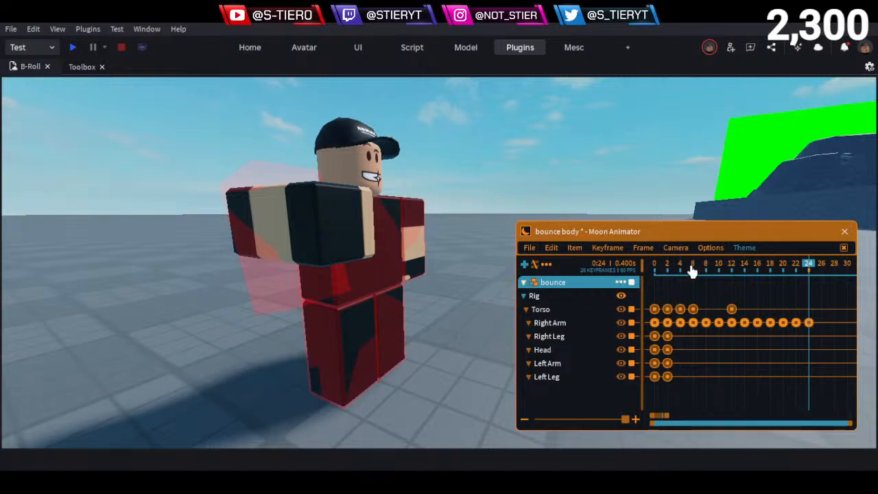
left_click_drag(662, 269, 625, 269)
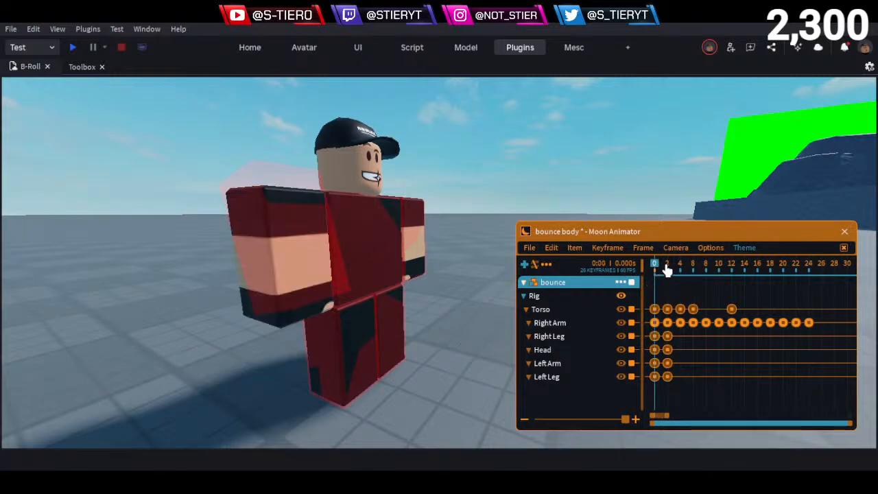
left_click_drag(667, 265, 628, 267)
right_click_drag(448, 277, 450, 277)
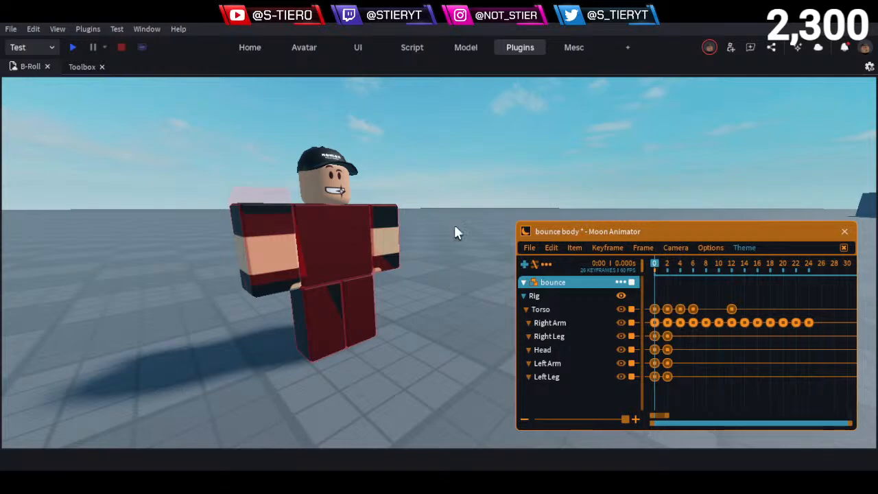
key("w")
right_click_drag(459, 264, 456, 270)
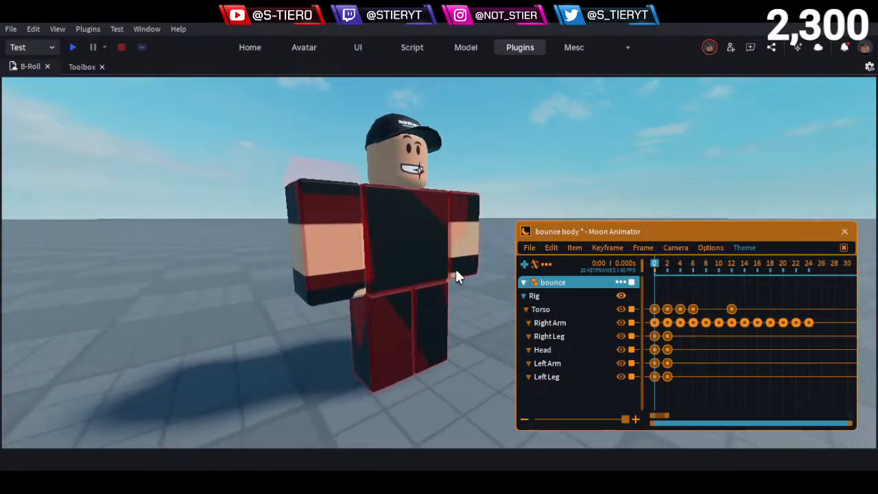
left_click(581, 310)
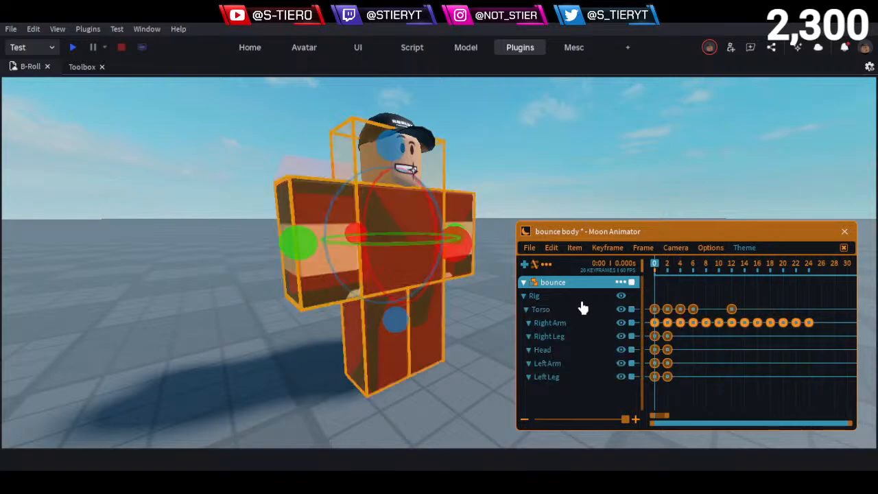
left_click(266, 384)
right_click_drag(254, 332, 254, 332)
scroll(254, 333, "down", 3)
scroll(285, 312, "up", 5)
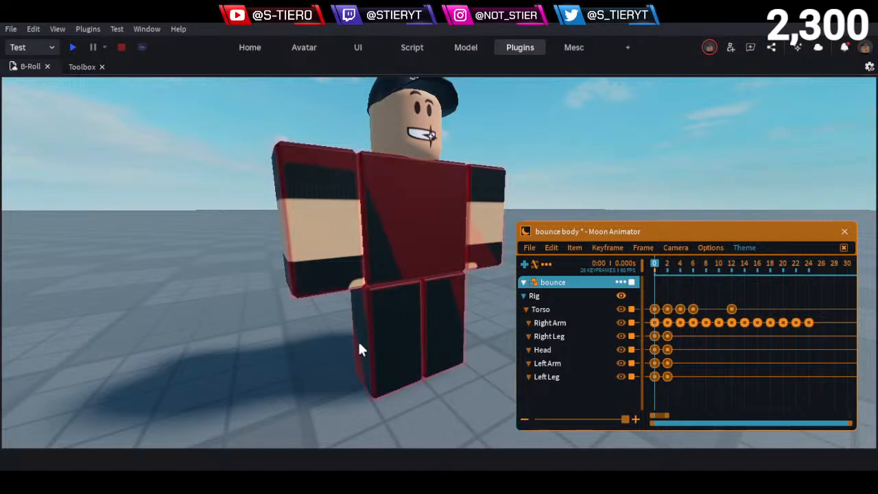
scroll(255, 341, "down", 5)
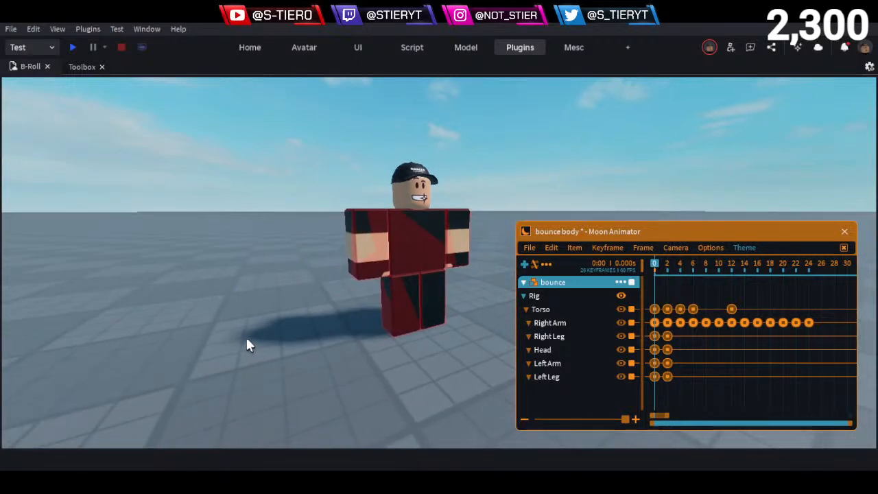
scroll(435, 288, "up", 5)
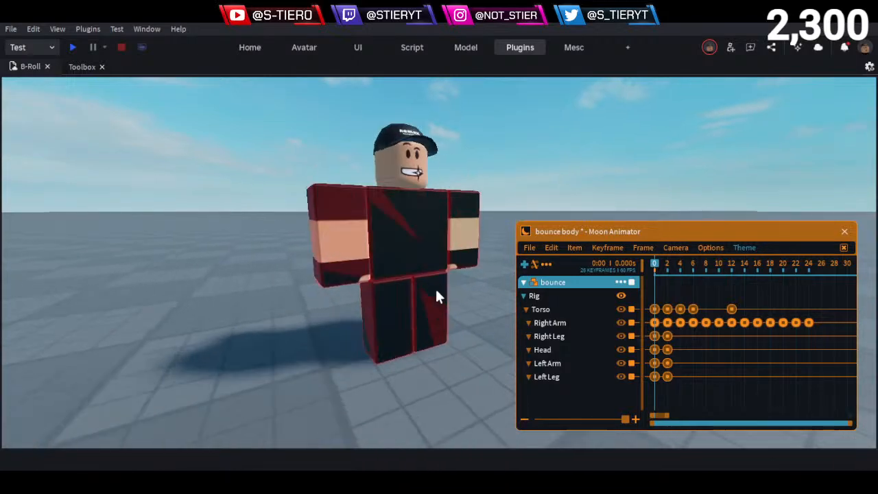
scroll(431, 280, "down", 3)
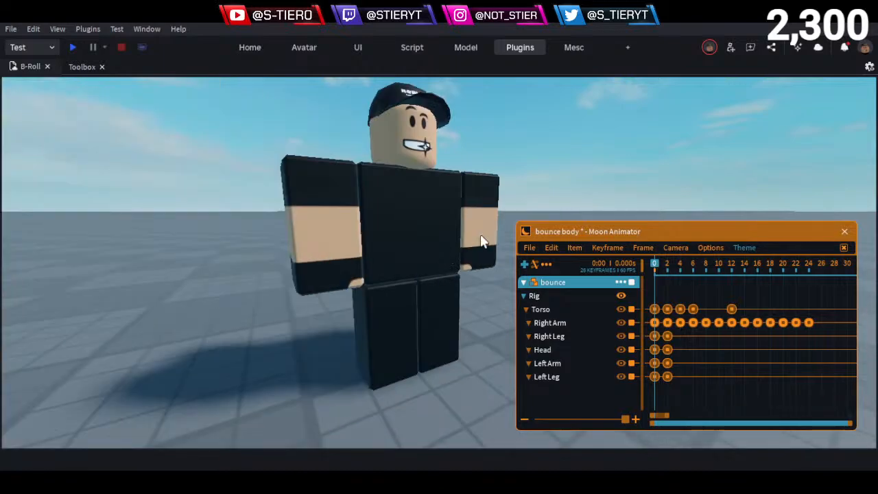
left_click(481, 242)
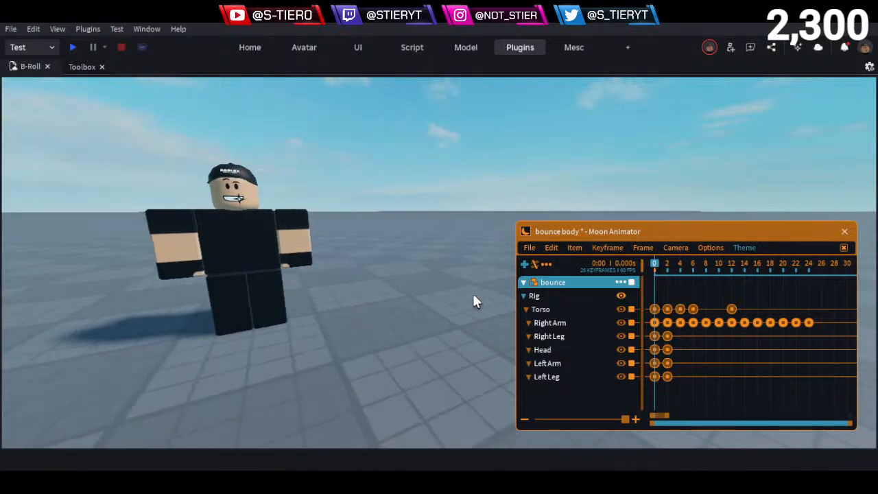
Examine the rig's pose at frame 2 from the front, behind, above and its right side
key("a")
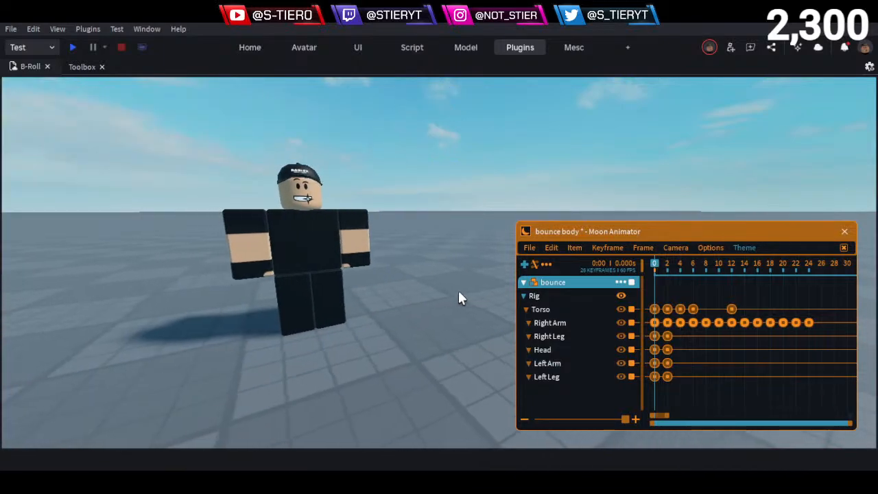
key("w")
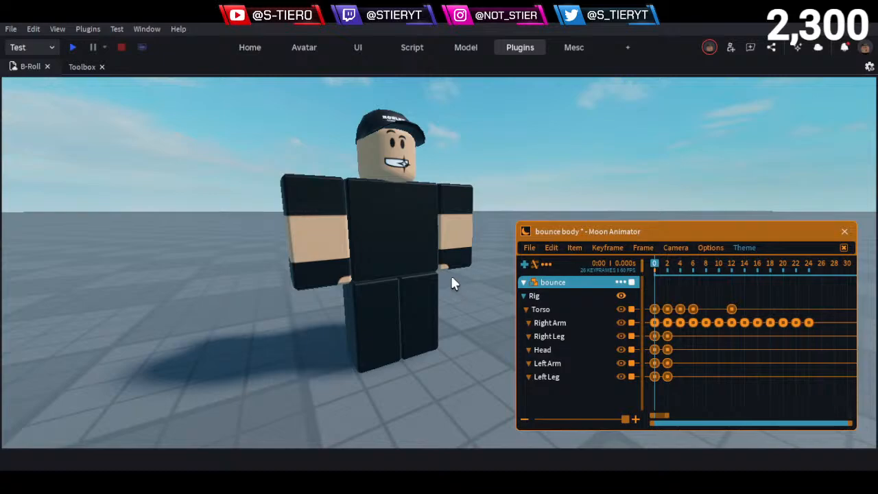
left_click(668, 265)
key("d")
right_click_drag(367, 274, 371, 277)
key("d")
key("a")
key("a")
key("w")
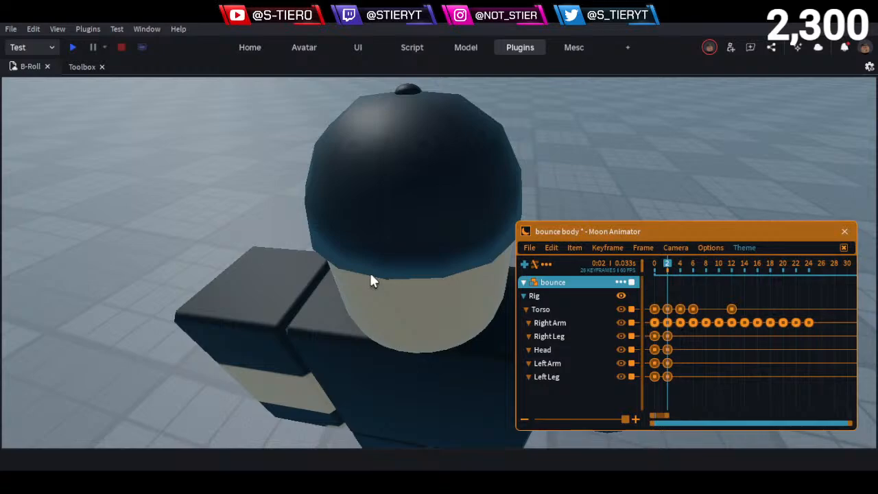
scroll(371, 274, "down", 5)
scroll(396, 275, "up", 2)
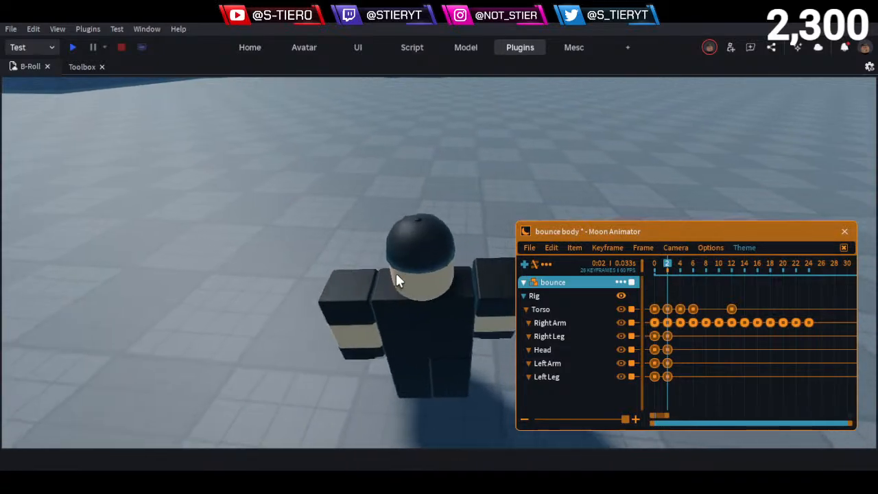
right_click_drag(396, 275, 396, 235)
scroll(392, 268, "up", 3)
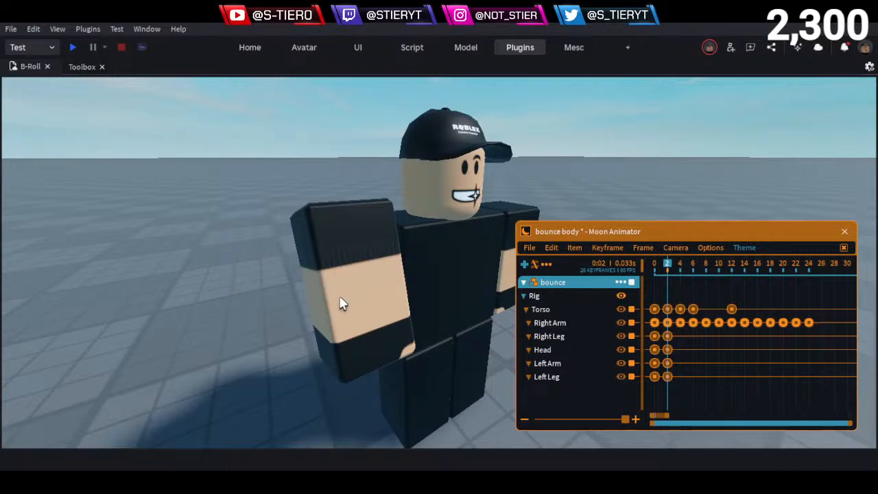
Save the bounce body animation file
right_click_drag(338, 225, 440, 273)
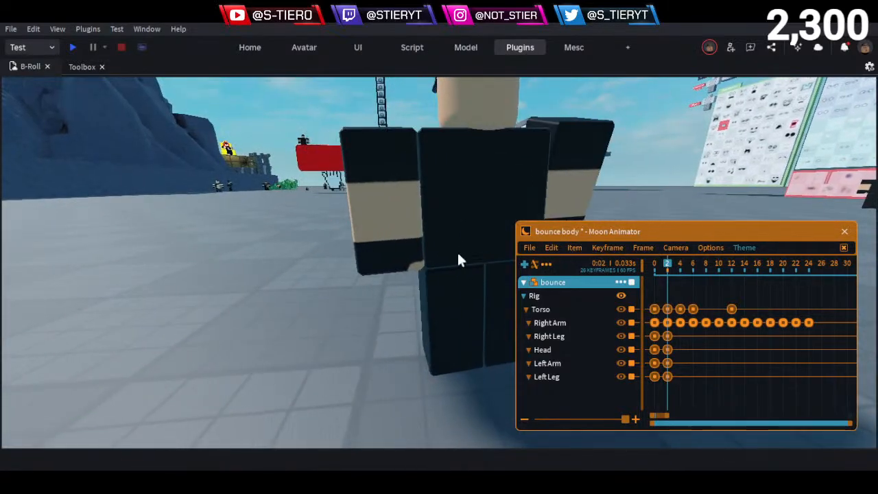
left_click(529, 248)
left_click(533, 264)
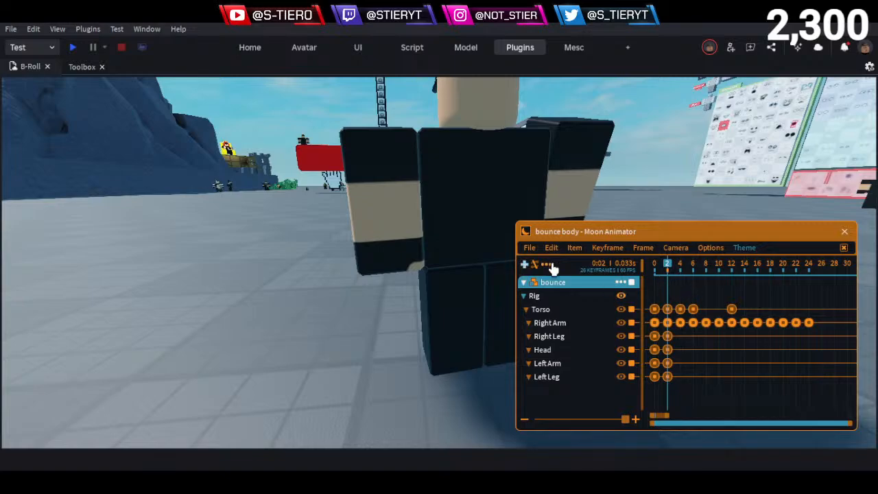
Try rotating the left arm outward at frame 27 by about -9.77 degrees in local space
left_click_drag(666, 264, 828, 269)
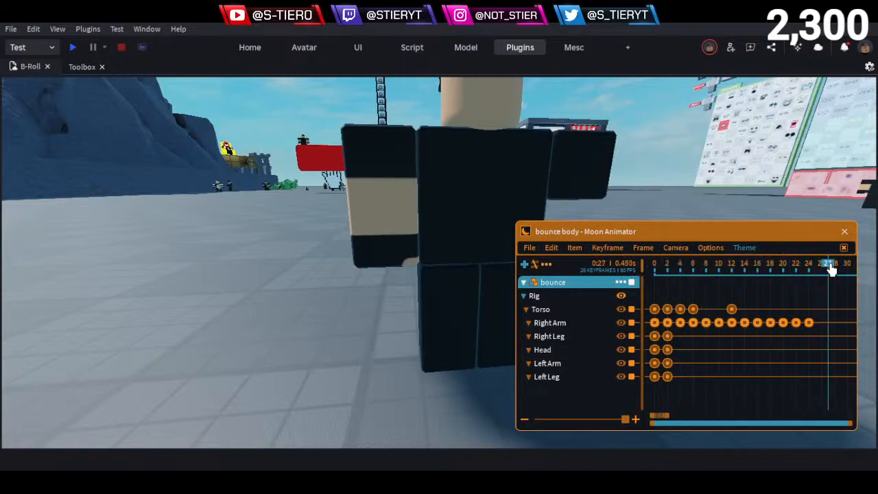
left_click(367, 211)
key("d")
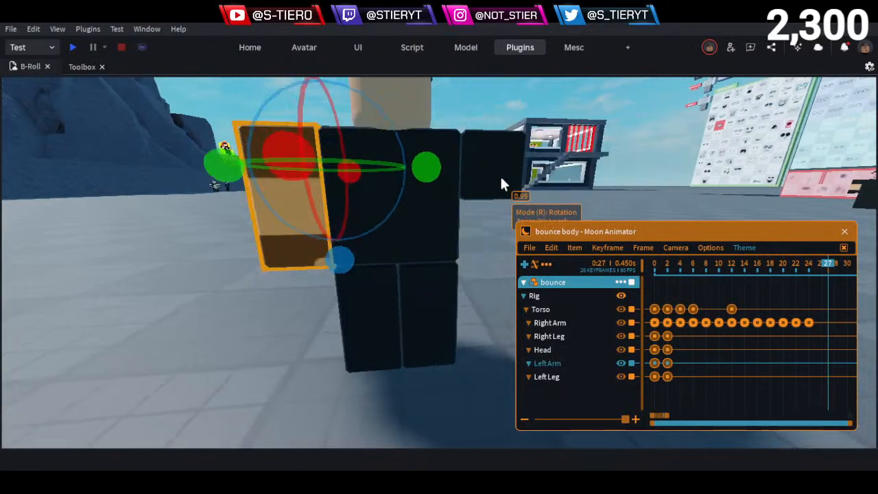
right_click_drag(451, 137, 451, 137)
key("d")
key("a")
right_click_drag(442, 209, 443, 214)
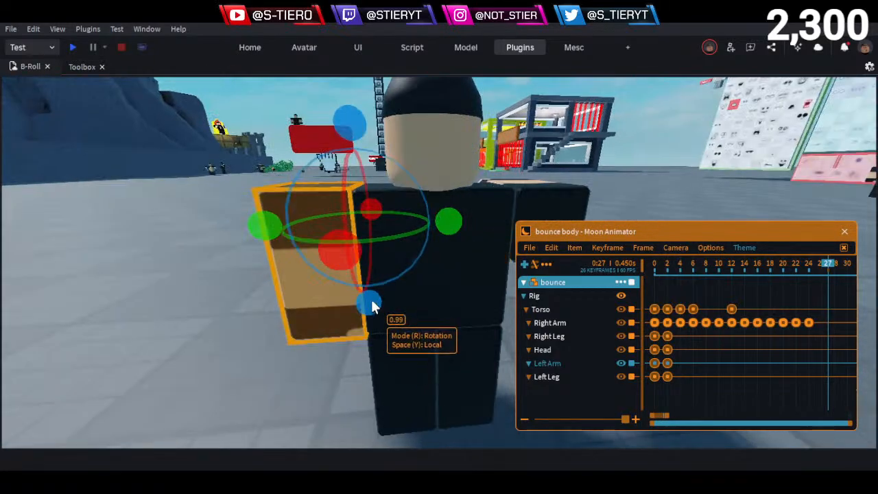
left_click_drag(371, 299, 326, 350)
key("w")
right_click_drag(326, 349, 327, 348)
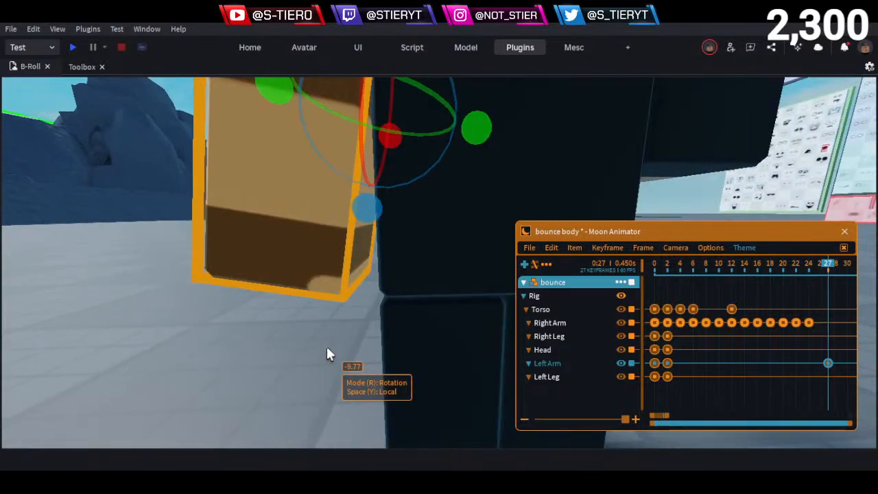
key("s")
right_click_drag(373, 317, 374, 319)
key("d")
Try swinging the left arm forward and backward at the shoulder at frame 27
left_click_drag(448, 230, 419, 270)
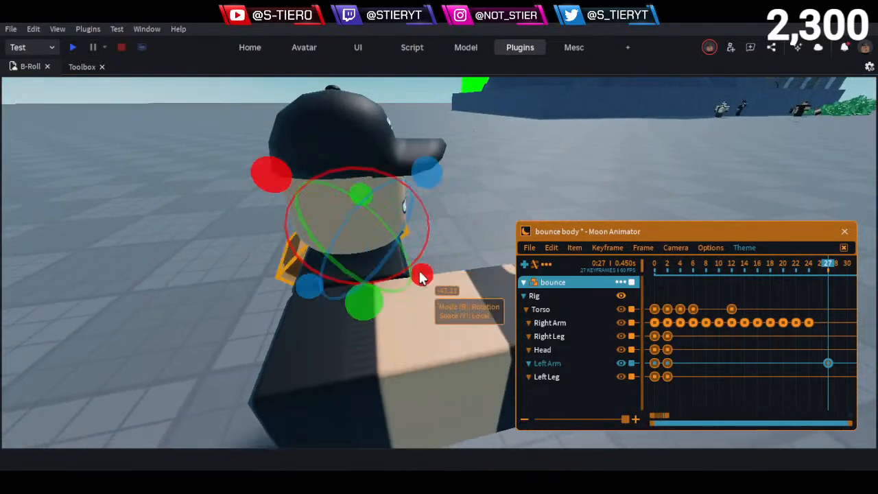
key("a")
right_click_drag(419, 271, 419, 270)
key("a")
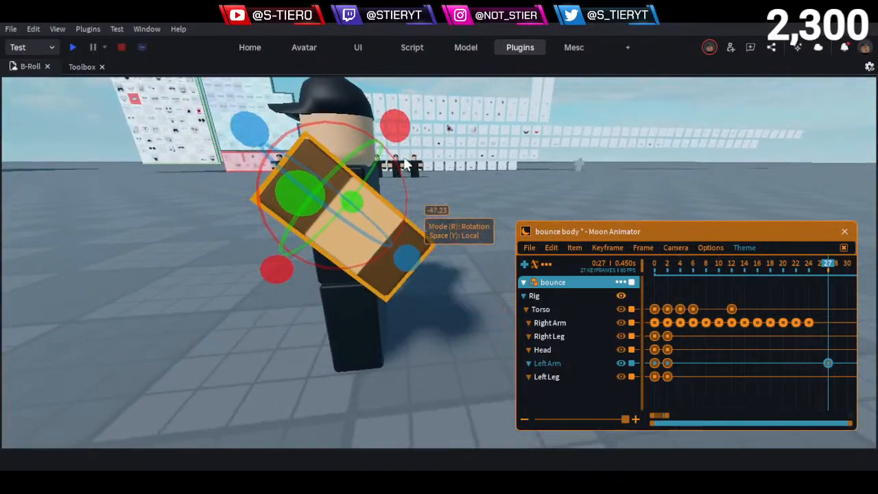
left_click_drag(398, 136, 400, 265)
left_click(419, 271)
key("a")
right_click_drag(420, 270, 395, 261)
key("s")
key("w")
key("d")
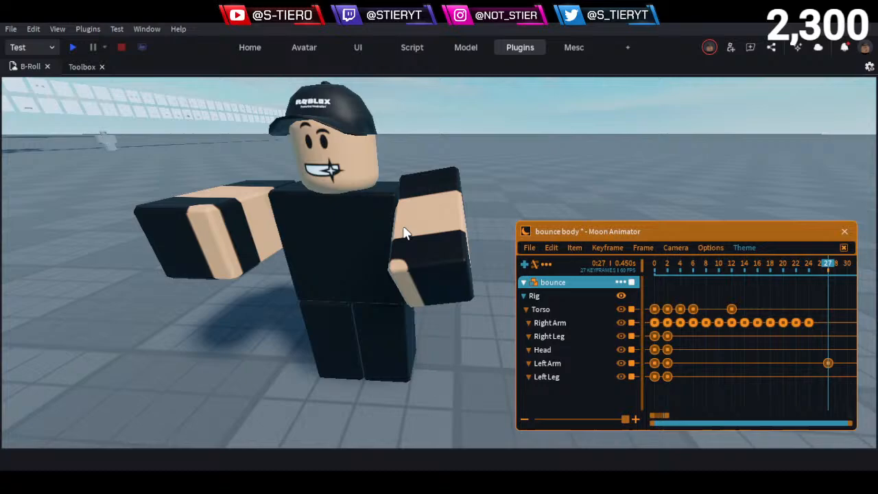
Delete the left arm keyframe at frame 27 and return the playhead to frame 2
left_click(828, 363)
left_click(832, 381)
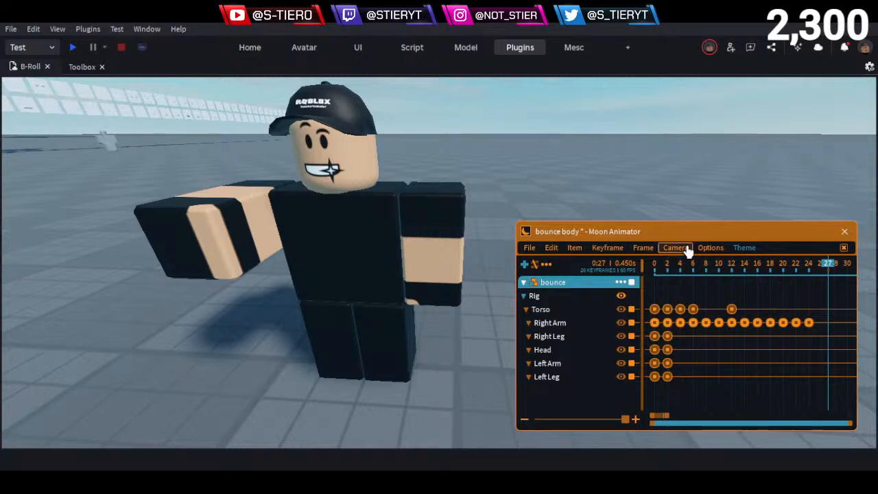
left_click_drag(693, 262, 592, 261)
left_click(666, 266)
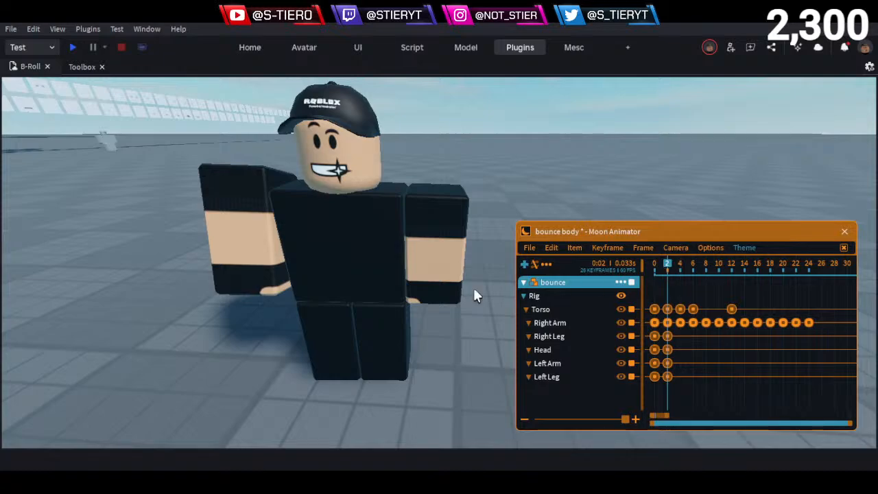
Look at the frame 2 pose from the side and behind and save the animation file again
right_click_drag(436, 316, 437, 313)
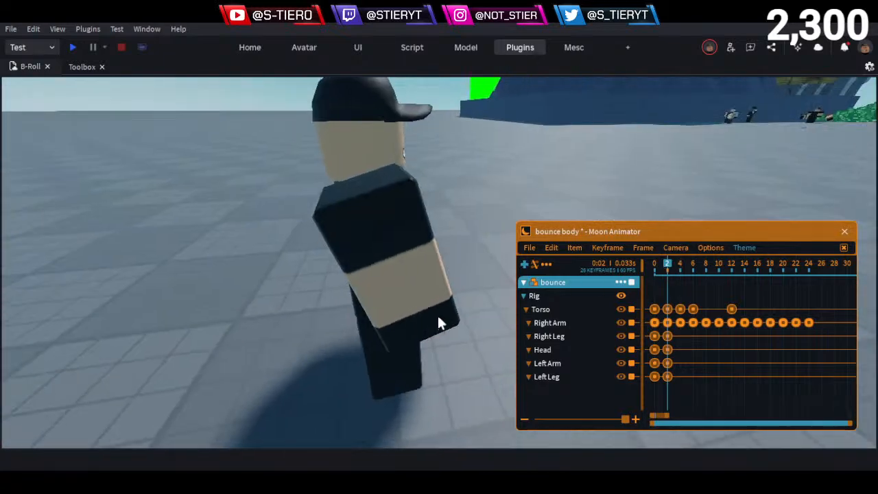
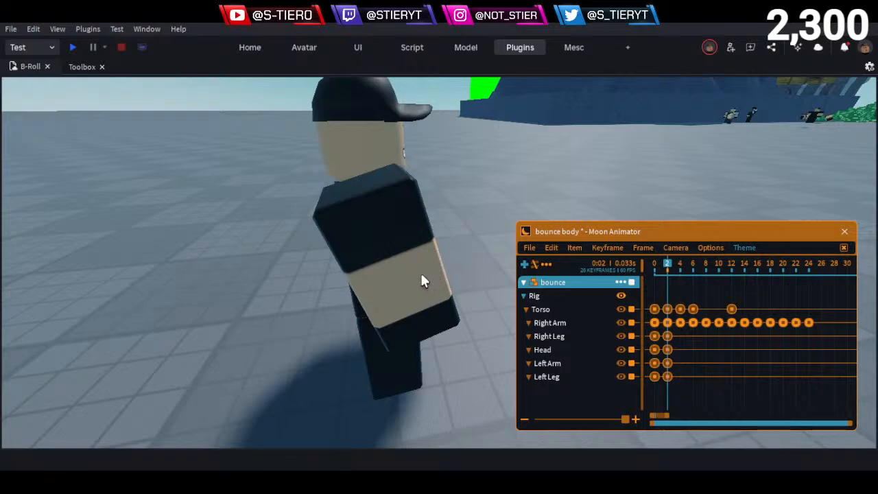
right_click_drag(424, 269, 424, 269)
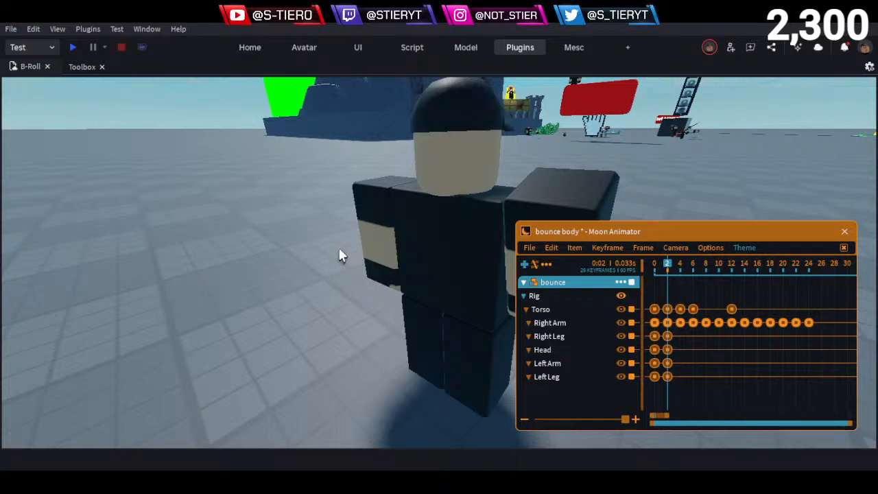
right_click_drag(339, 254, 411, 254)
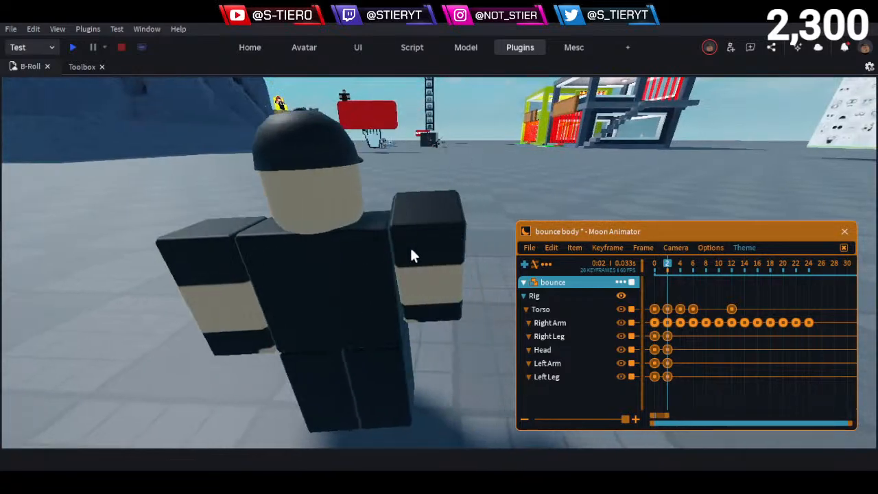
left_click(531, 248)
left_click(533, 264)
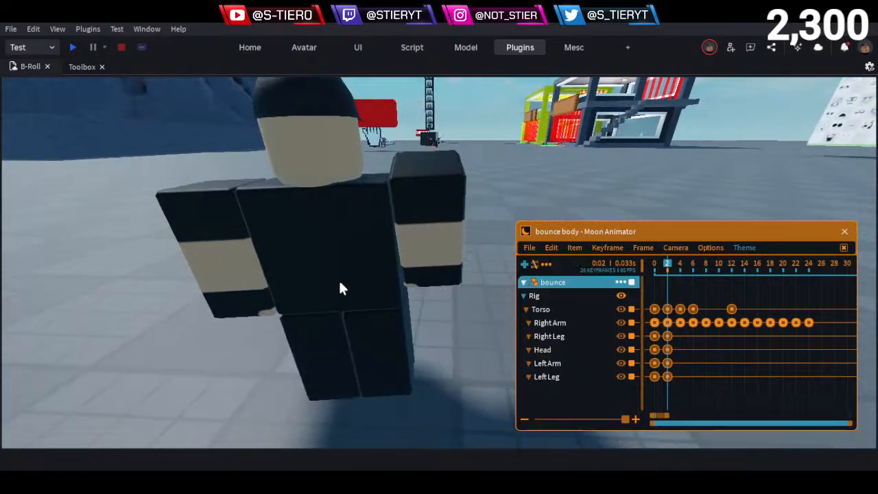
Rotate the left arm outward at frame 2 by about -5.21 degrees in local space
right_click_drag(340, 288, 340, 285)
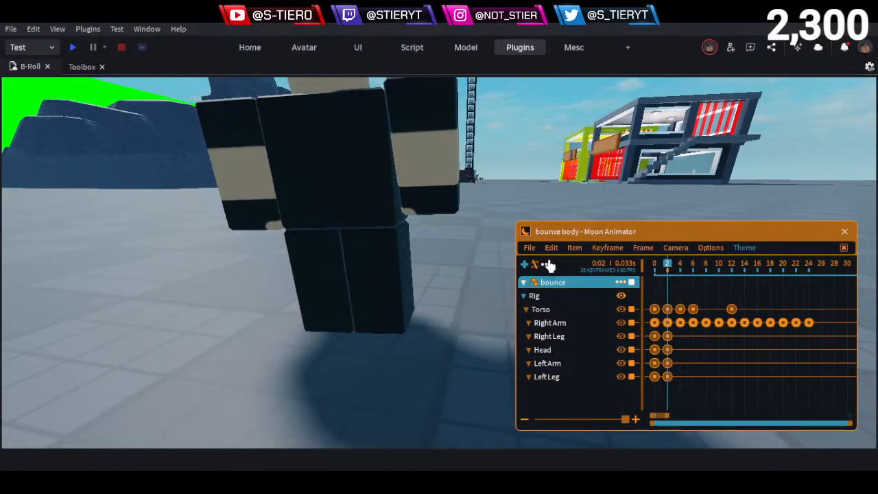
right_click_drag(318, 251, 315, 251)
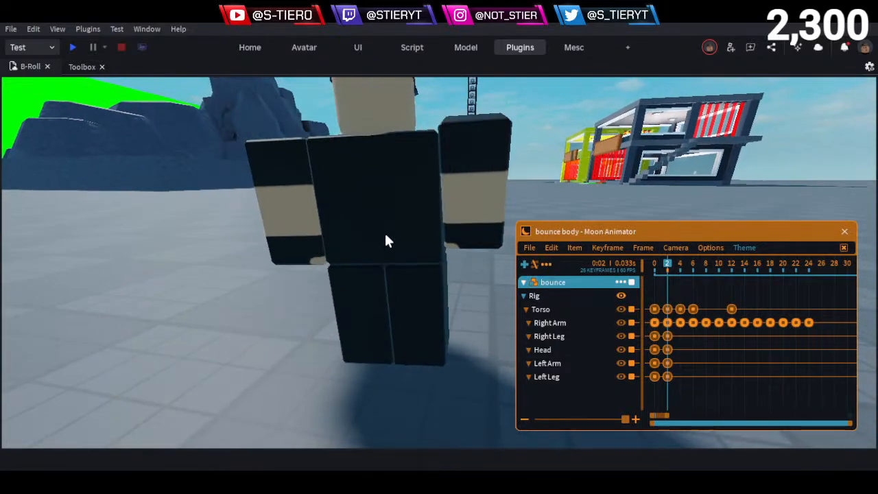
scroll(370, 233, "up", 2)
left_click(323, 221)
right_click_drag(388, 237, 388, 237)
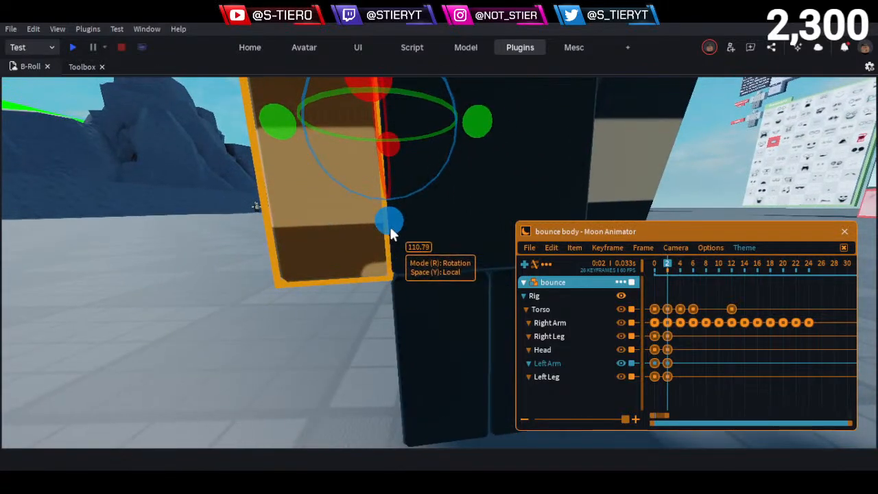
left_click_drag(392, 235, 381, 234)
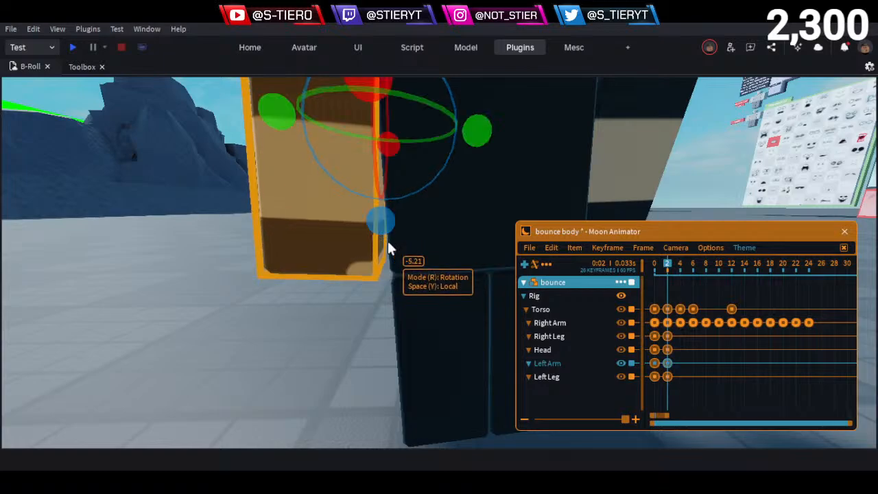
scroll(435, 236, "down", 5)
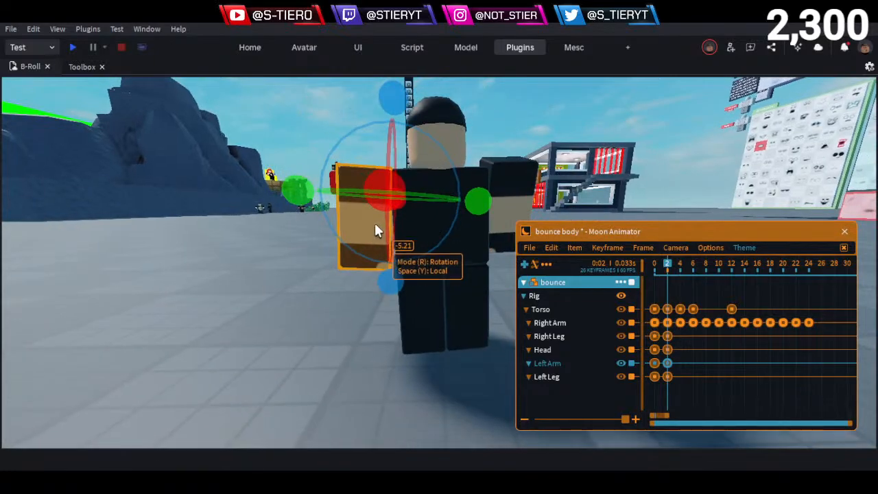
scroll(439, 234, "up", 2)
Swing the left arm slightly at the shoulder at frame 4 to add a left arm keyframe there
left_click(680, 264)
scroll(378, 227, "up", 5)
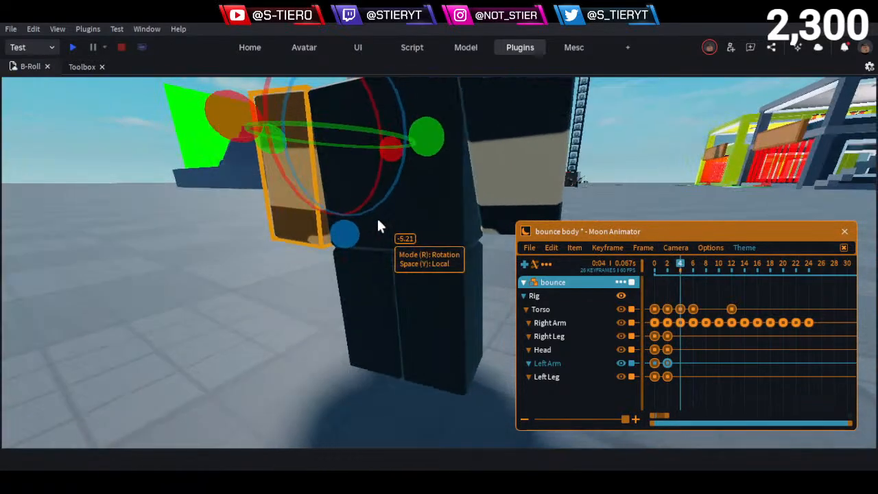
right_click_drag(379, 221, 380, 220)
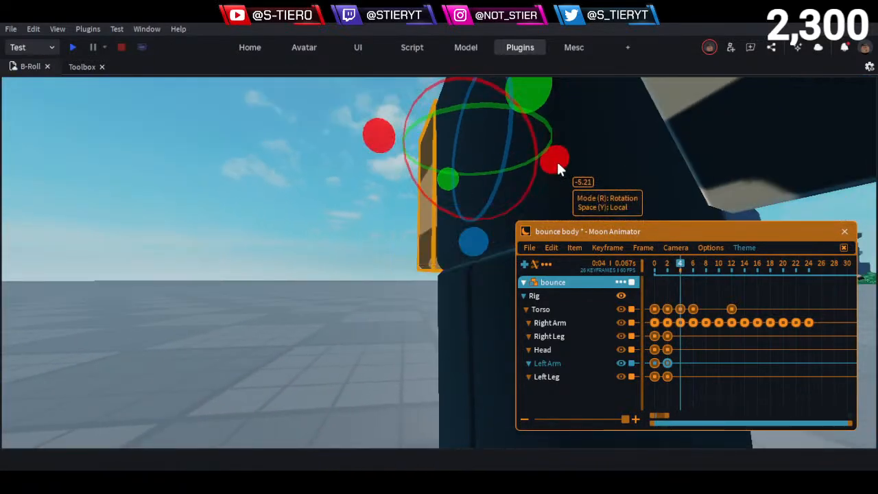
left_click_drag(558, 165, 554, 173)
right_click_drag(558, 197, 502, 245)
left_click(336, 293)
right_click_drag(335, 288, 335, 287)
Scrub and play back the bounce to check the left arm's movement, stopping at frame 6
left_click_drag(671, 269, 690, 296)
key("space")
key("space")
key("d")
mouse_move(371, 315)
right_mouse_down()
mouse_move(362, 317)
mouse_move(371, 316)
right_mouse_up()
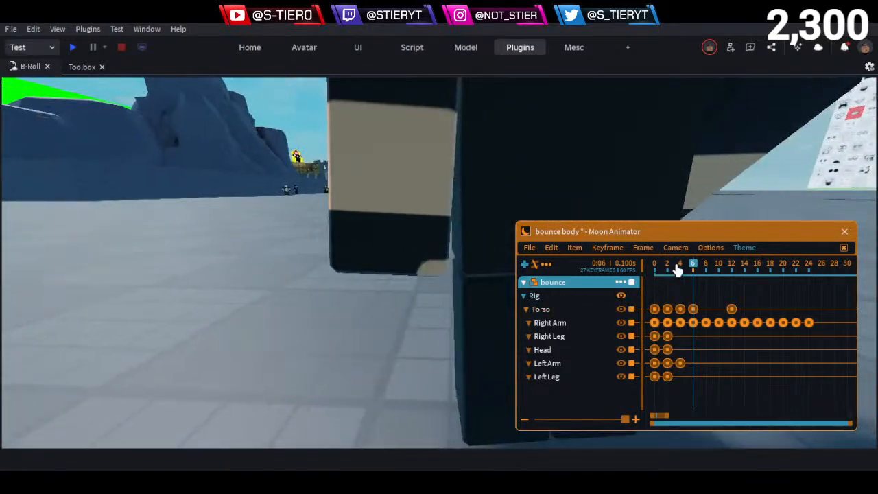
Copy the left arm's frame 0 keyframe and paste it at frame 12
left_click_drag(694, 269, 733, 273)
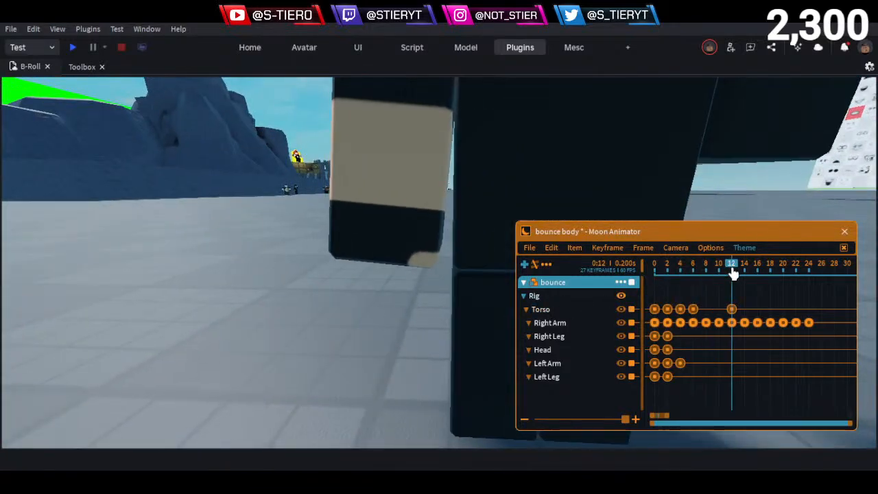
scroll(349, 212, "down", 3)
right_click_drag(348, 213, 347, 220)
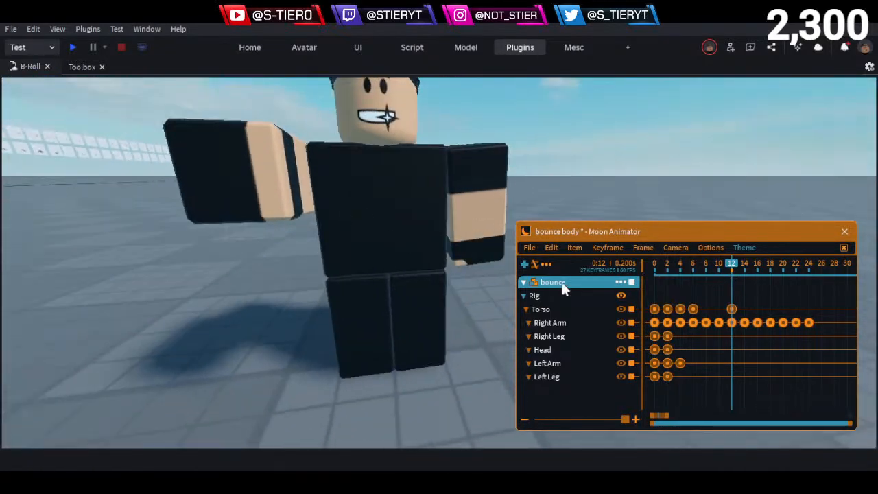
left_click(655, 364)
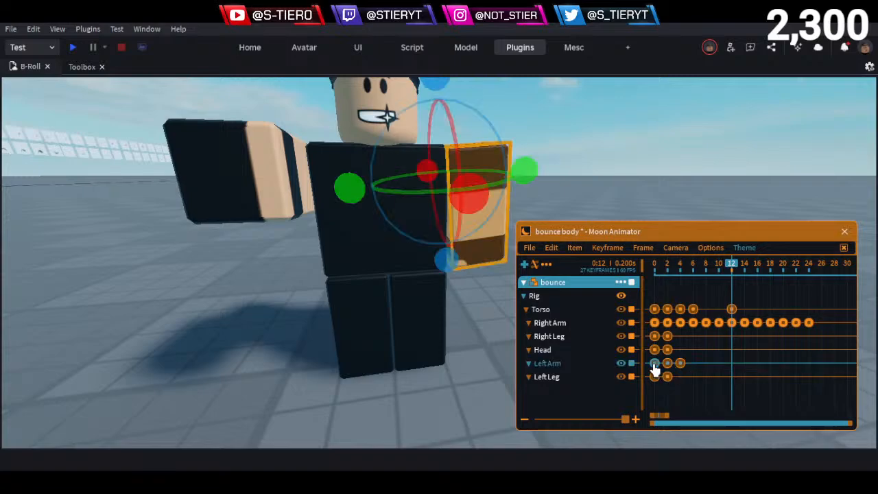
key("ctrl+c")
key("ctrl+v")
left_click(706, 365)
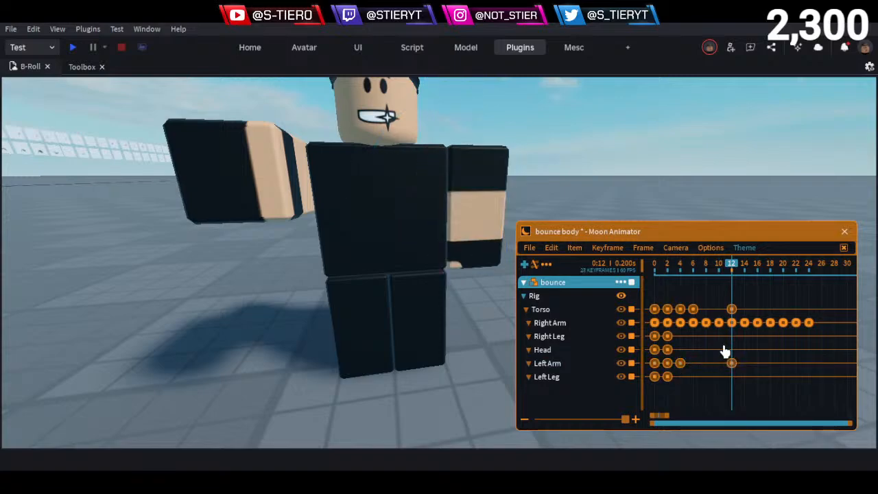
left_click(731, 363)
left_click(762, 376)
Examine the left arm's pose at frames 2, 4, 6, 8 and 10 from the front and behind
left_click_drag(732, 268, 690, 280)
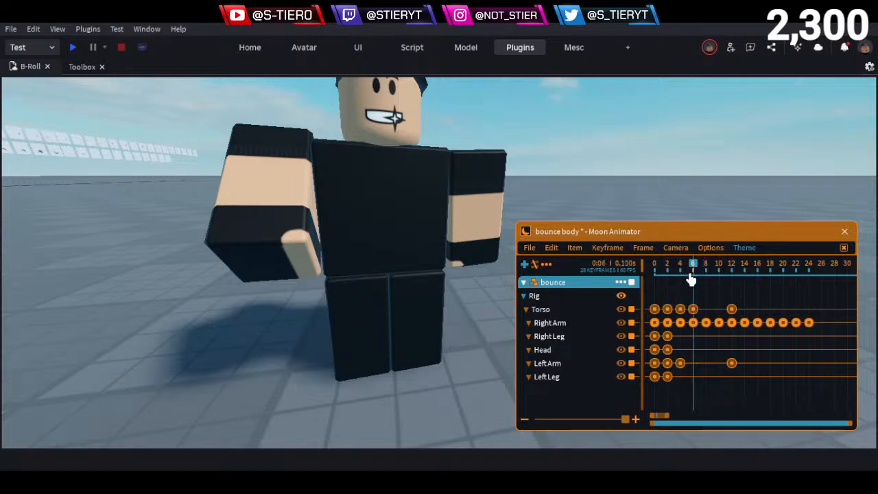
key("w")
right_click_drag(470, 332, 468, 332)
key("d")
left_click(668, 265)
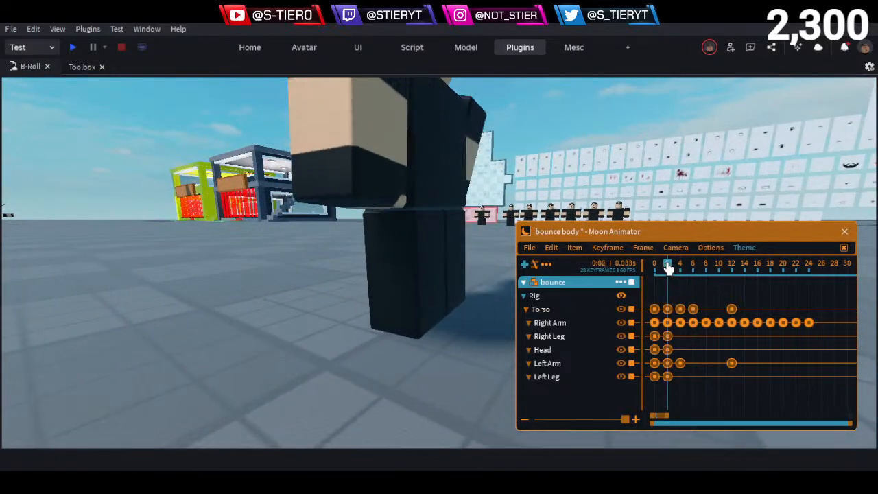
right_click_drag(452, 295, 414, 292)
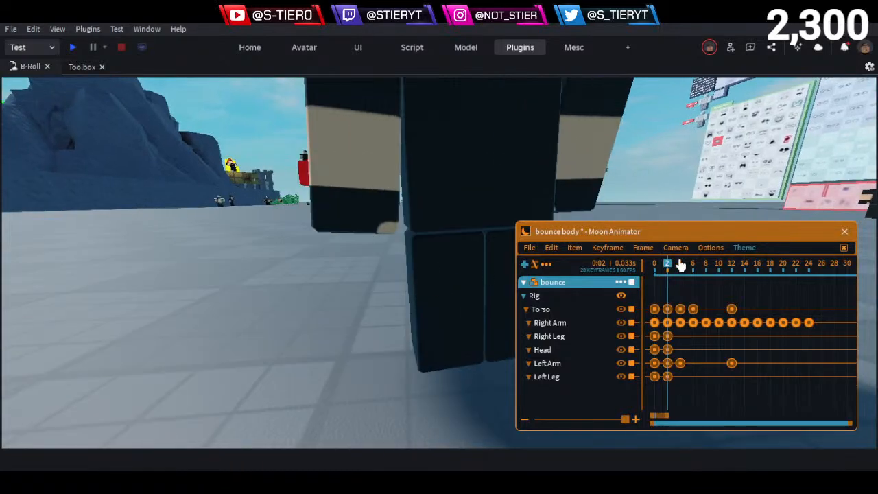
left_click(680, 265)
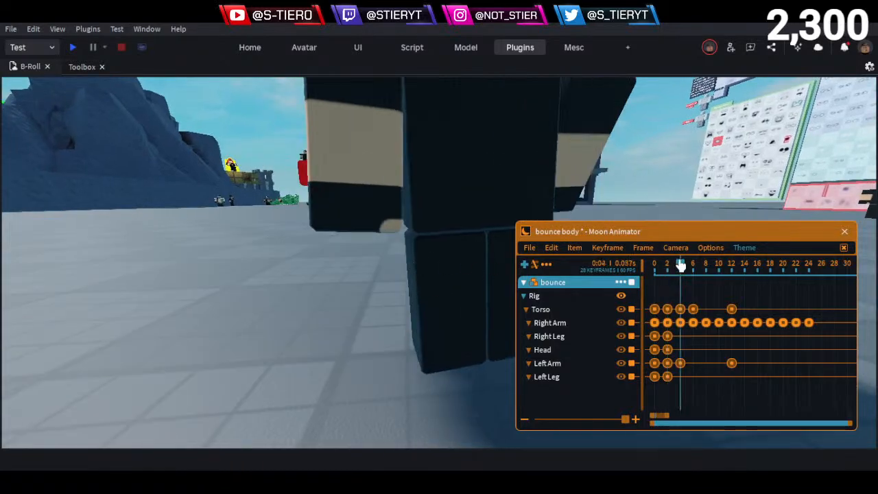
left_click(693, 266)
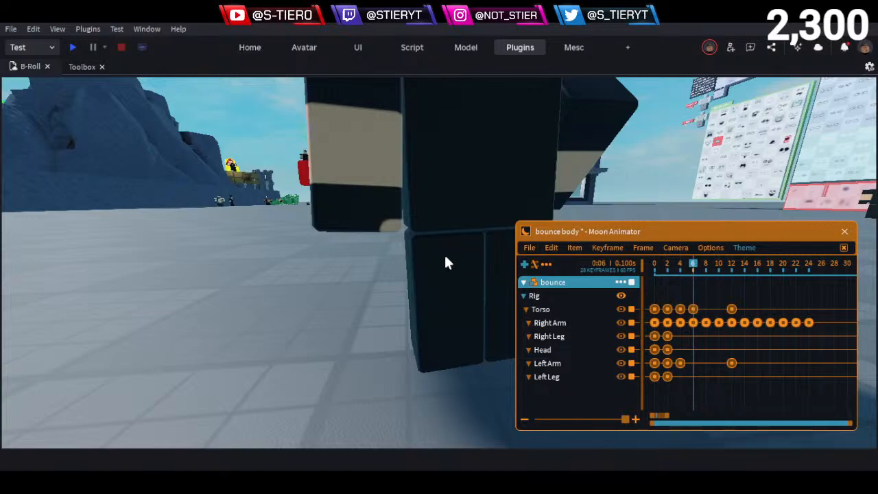
left_click(706, 266)
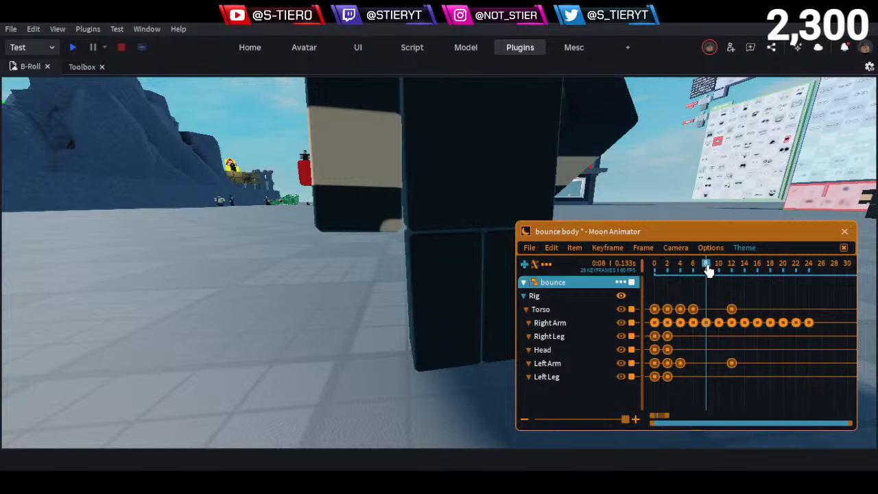
left_click(719, 268)
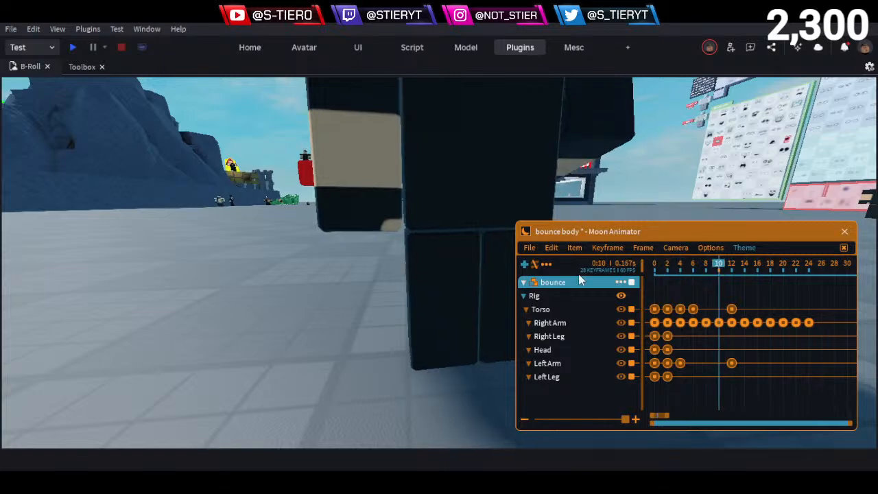
Rotate the left arm at the shoulder at frame 6 and tilt it sideways to key it there
left_click(694, 266)
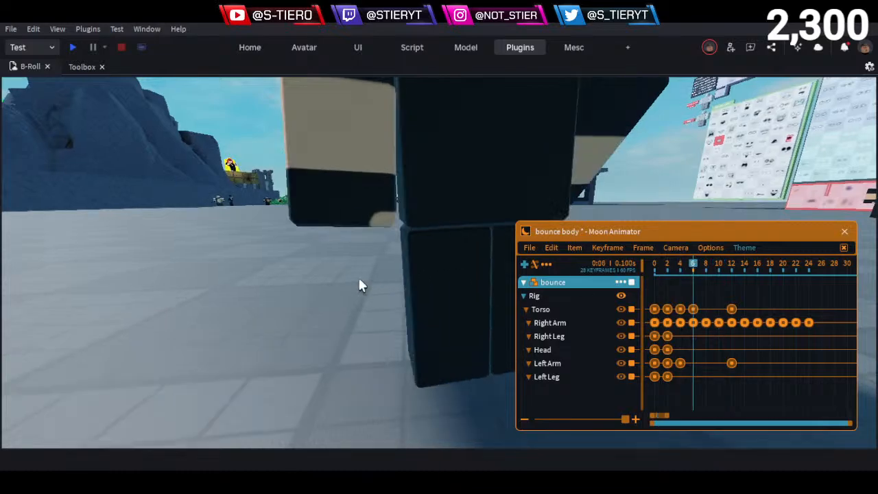
right_click_drag(359, 277, 388, 261)
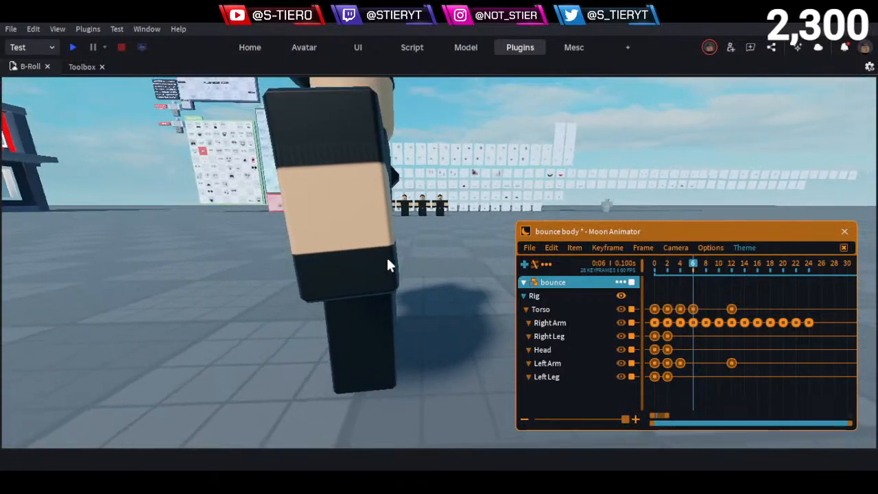
left_click(382, 252)
left_click_drag(439, 172, 465, 165)
mouse_move(465, 165)
right_mouse_down()
mouse_move(463, 155)
mouse_move(448, 164)
right_mouse_up()
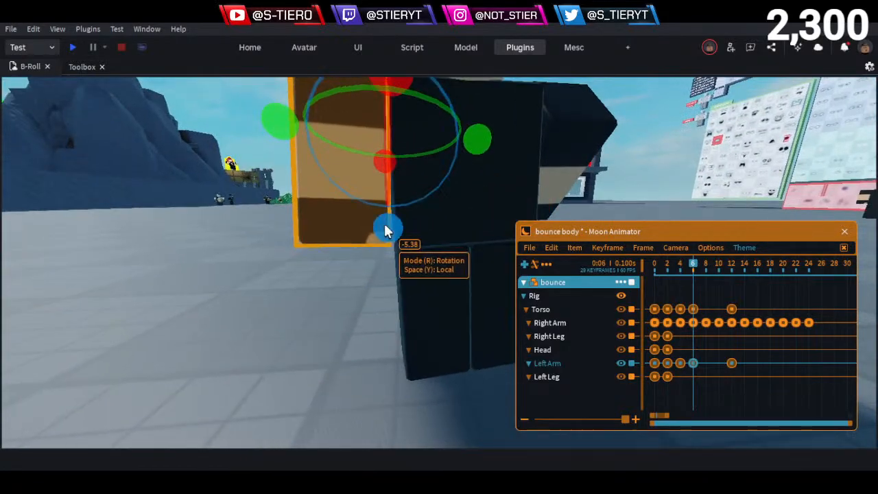
left_click_drag(386, 228, 373, 230)
left_click(315, 264)
scroll(313, 264, "down", 3)
scroll(377, 252, "up", 2)
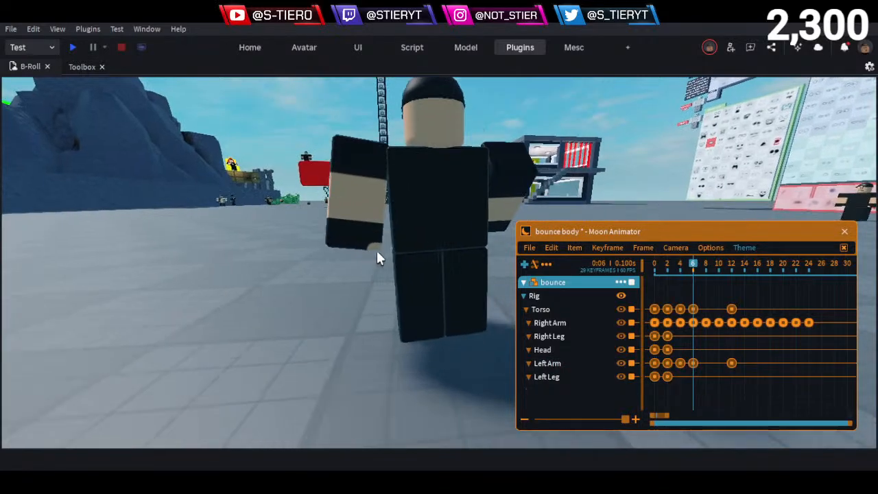
scroll(686, 250, "down", 1)
Delete the left arm's keyframes at frames 12 and 6
left_click(705, 272)
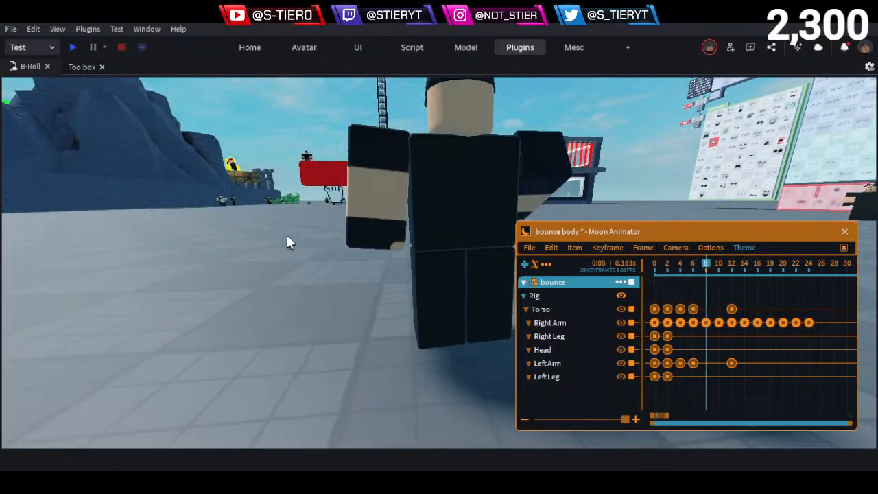
right_click_drag(309, 231, 372, 237)
left_click(731, 363)
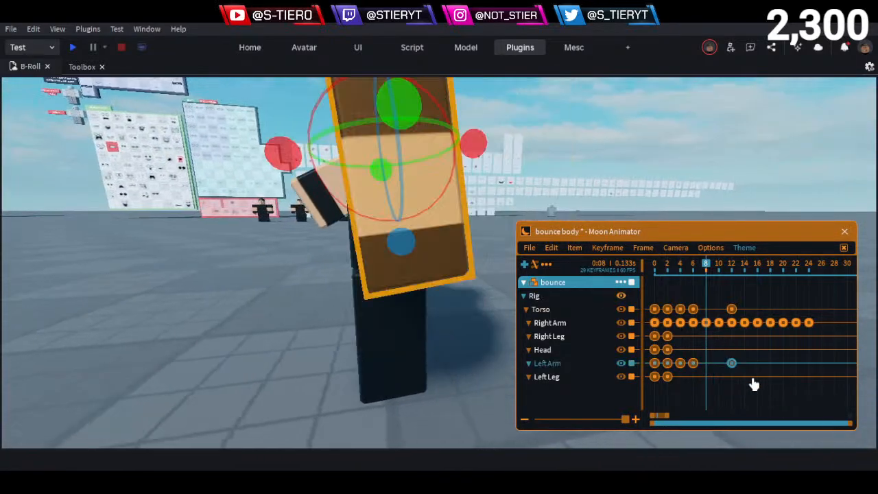
key("Delete")
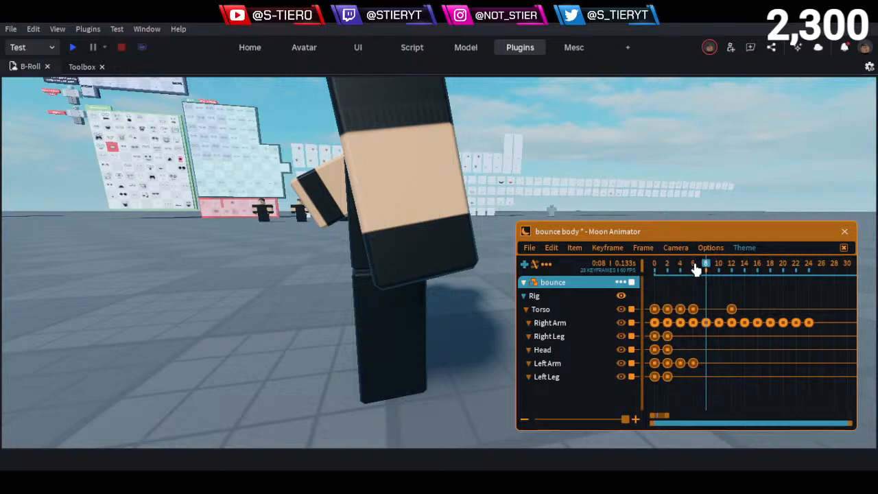
left_click_drag(695, 268, 707, 315)
left_click(692, 363)
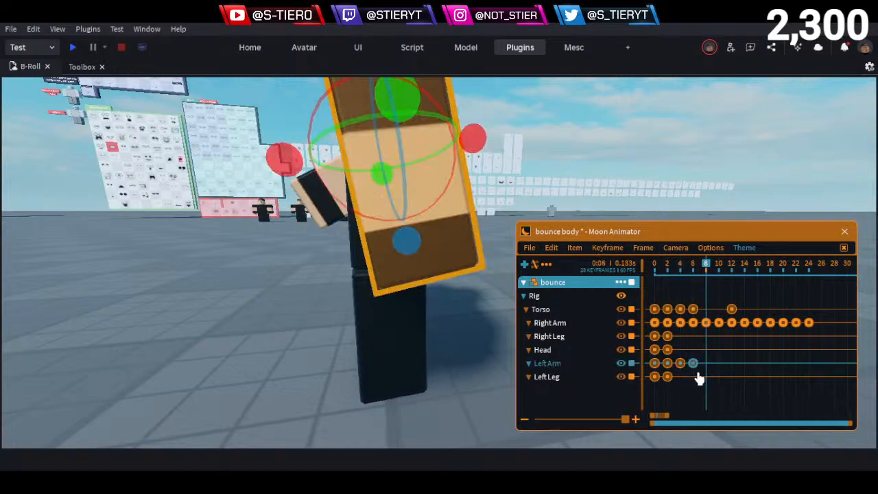
key("Delete")
Swing the left arm by about -5.43 degrees in local space at frame 6 and tilt it outward from the body
left_click(692, 270)
left_click(421, 209)
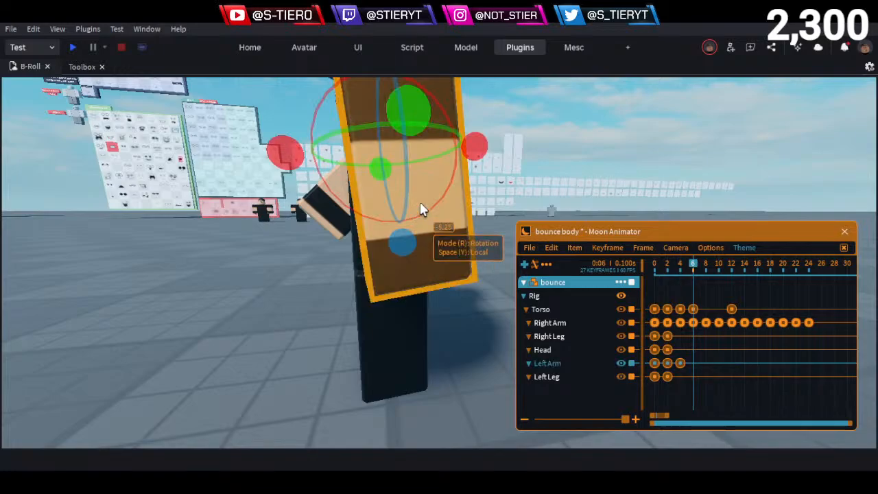
right_click_drag(420, 209, 419, 184)
key("d")
left_click_drag(420, 184, 422, 152)
key("d")
right_click_drag(447, 152, 447, 152)
right_click_drag(424, 214, 424, 214)
key("d")
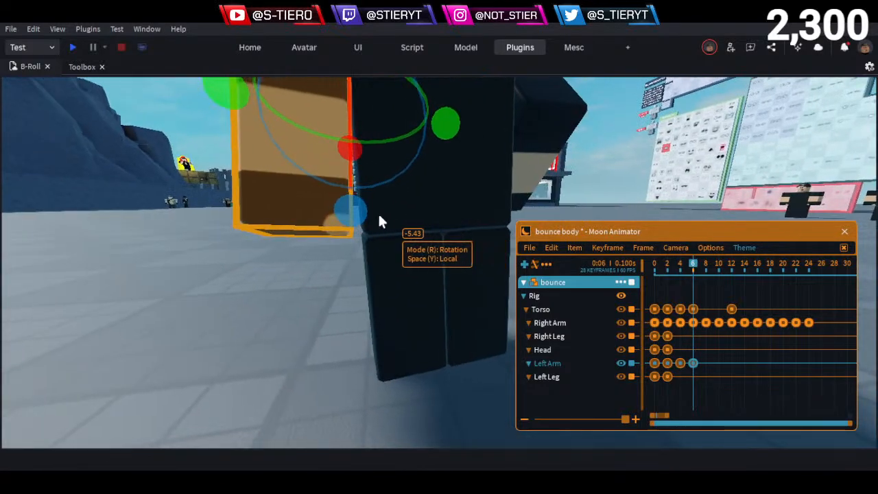
left_click_drag(350, 217, 338, 221)
left_click(309, 293)
scroll(309, 293, "down", 2)
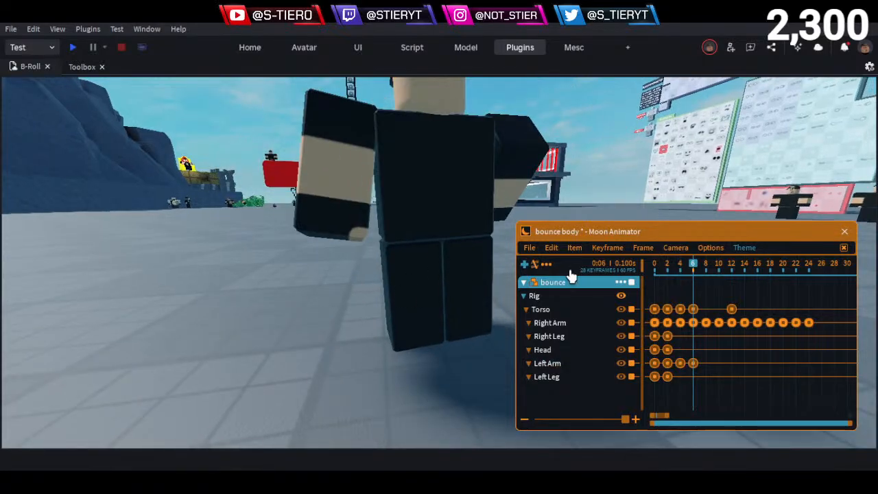
Rotate the left arm on two local axes at frame 8, easing its swing back, to add a keyframe there
key("a")
right_click_drag(397, 236, 387, 235)
key("d")
left_click(707, 264)
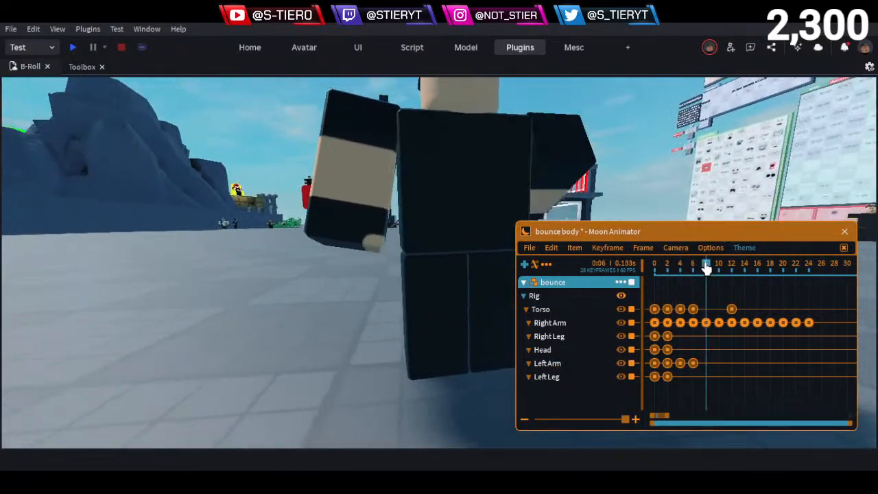
key("a")
right_click_drag(488, 217, 489, 217)
left_click(426, 195)
right_click_drag(460, 184, 460, 185)
key("a")
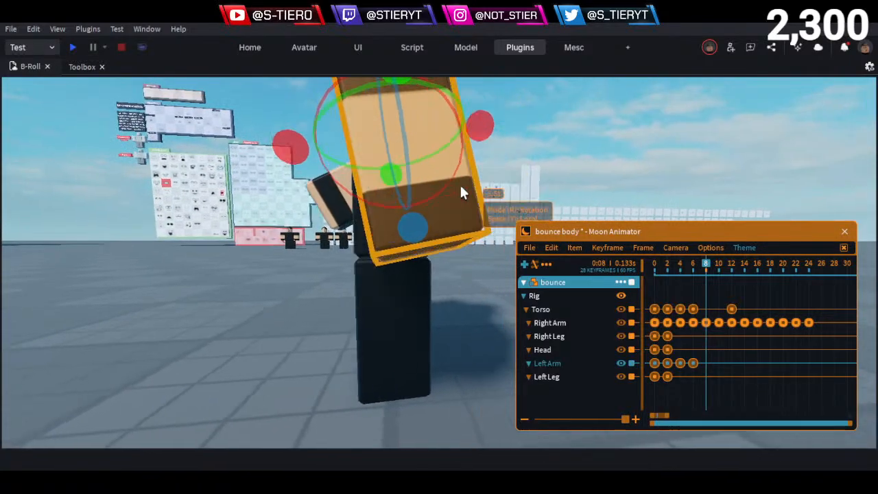
left_click_drag(411, 220, 399, 211)
left_click_drag(476, 124, 476, 143)
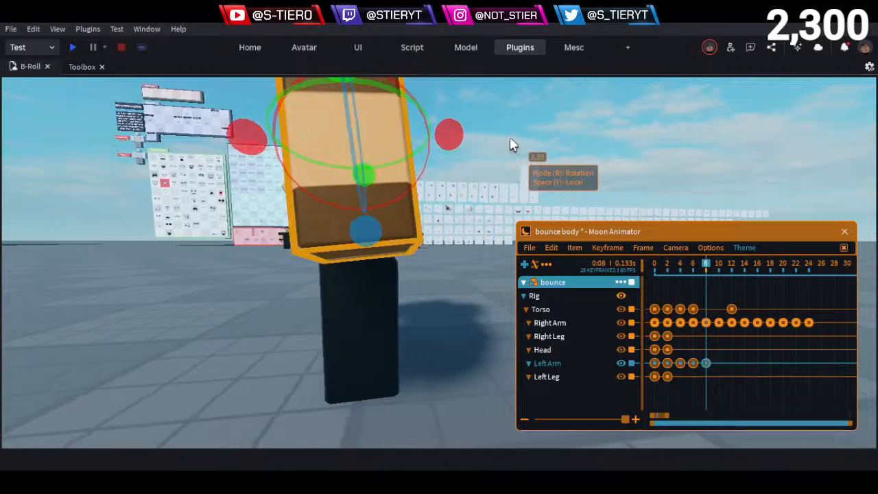
Rotate the left arm inward toward the body at frame 10 to add a keyframe there
right_click_drag(515, 147, 515, 147)
right_click_drag(568, 173, 519, 163)
left_click(718, 265)
key("w")
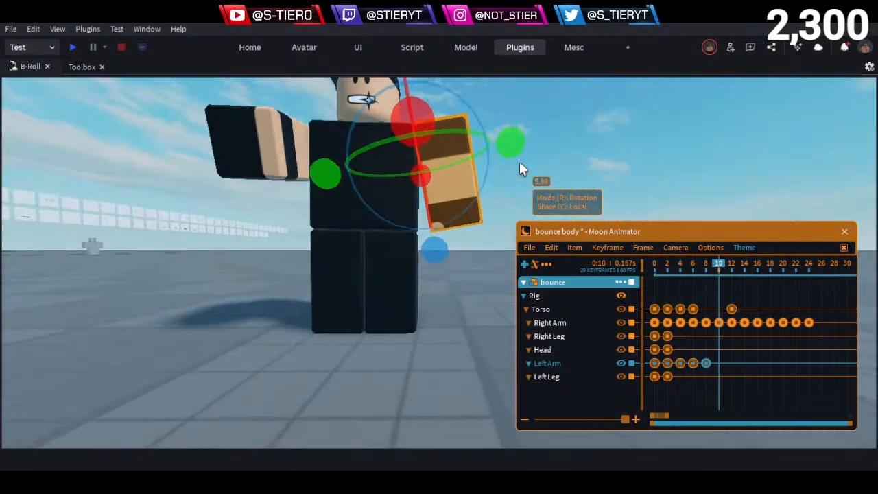
left_click_drag(409, 240, 403, 247)
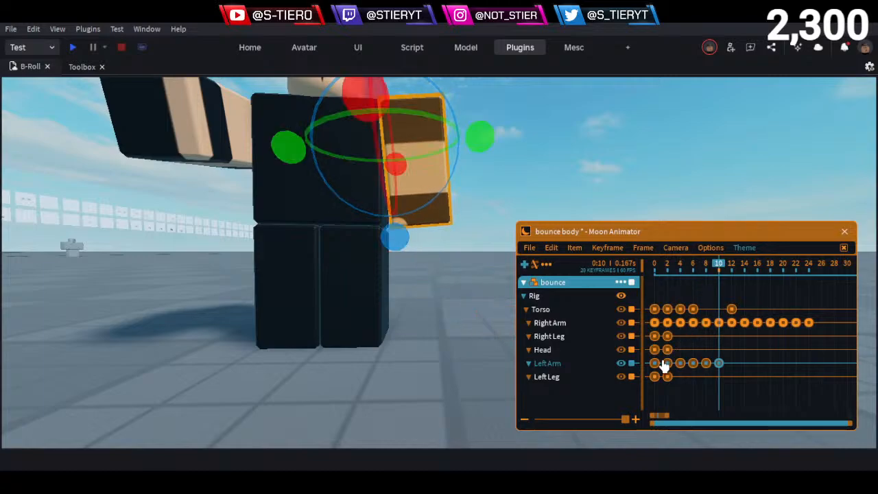
Copy the left arm's frame 0 keyframe to frame 12 and deselect the arm
left_click_drag(719, 265, 731, 265)
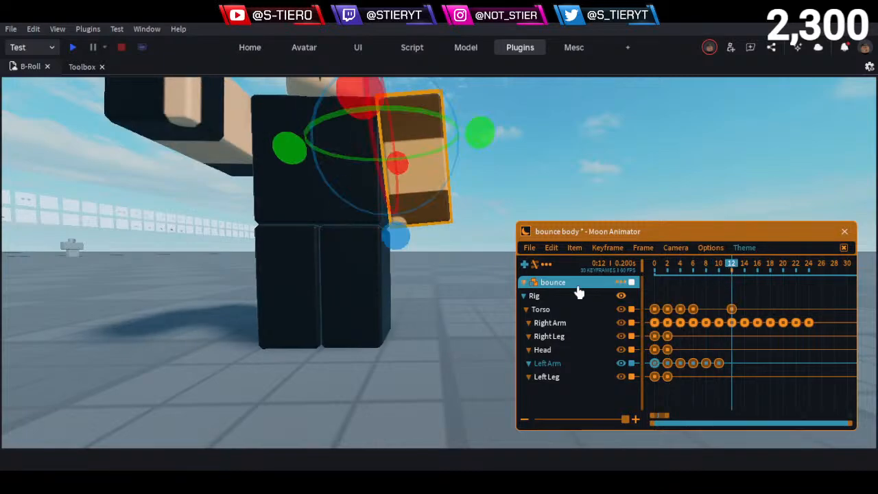
key("ctrl+v")
left_click(462, 316)
Play back the bounce repeatedly from different angles to check the left arm's swing against the right arm's
key("space")
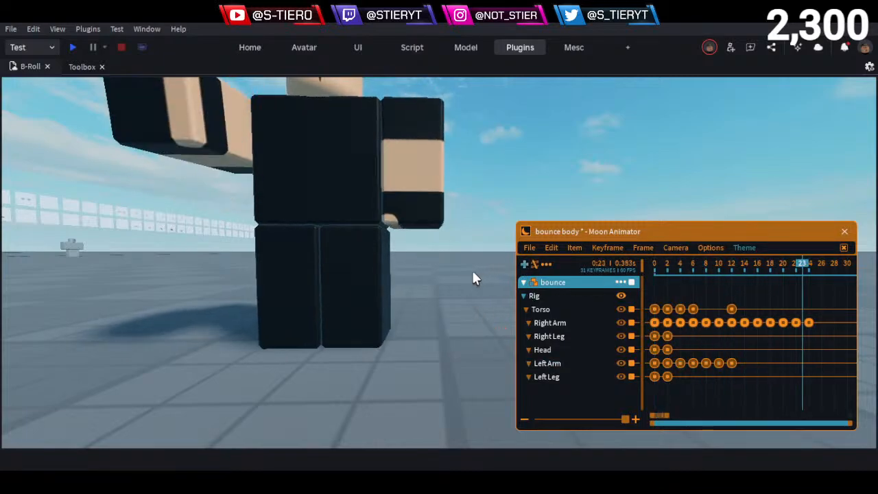
scroll(470, 279, "down", 3)
right_click_drag(390, 283, 388, 282)
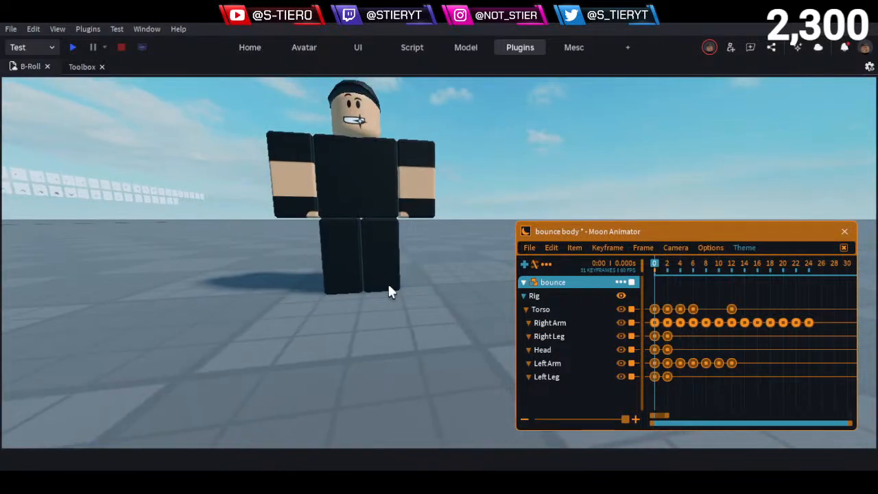
key("space")
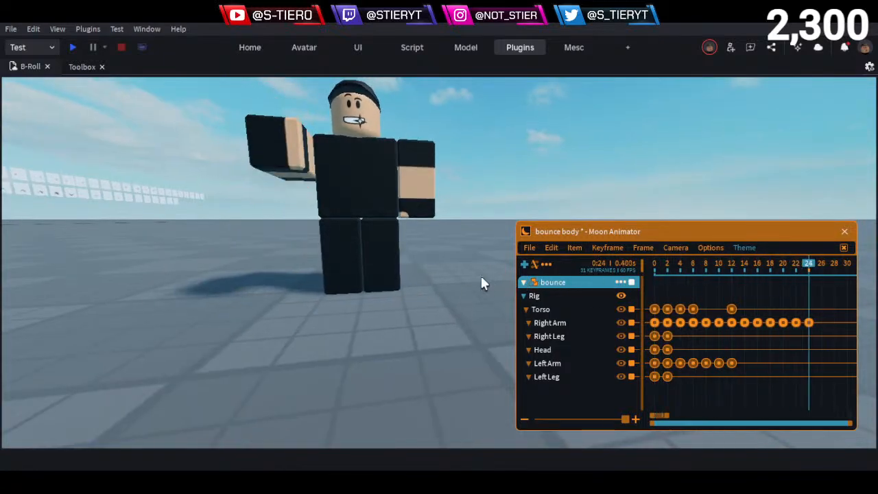
scroll(467, 271, "up", 3)
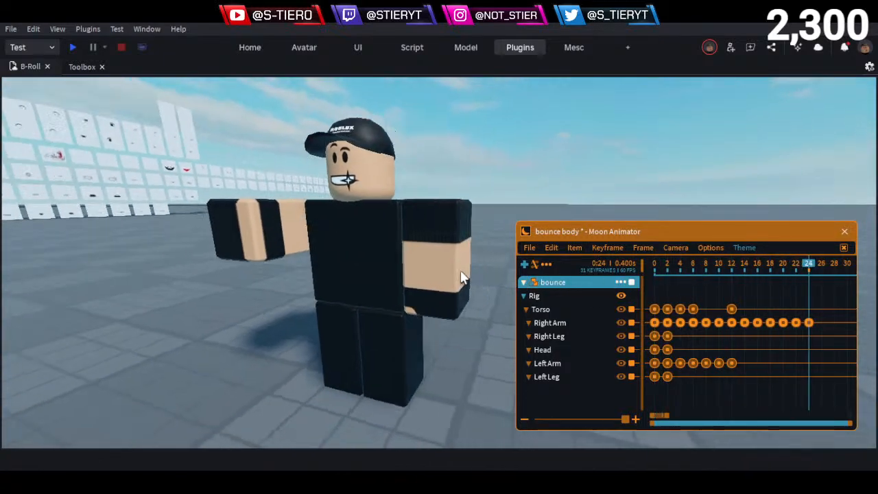
right_click_drag(461, 273, 403, 268)
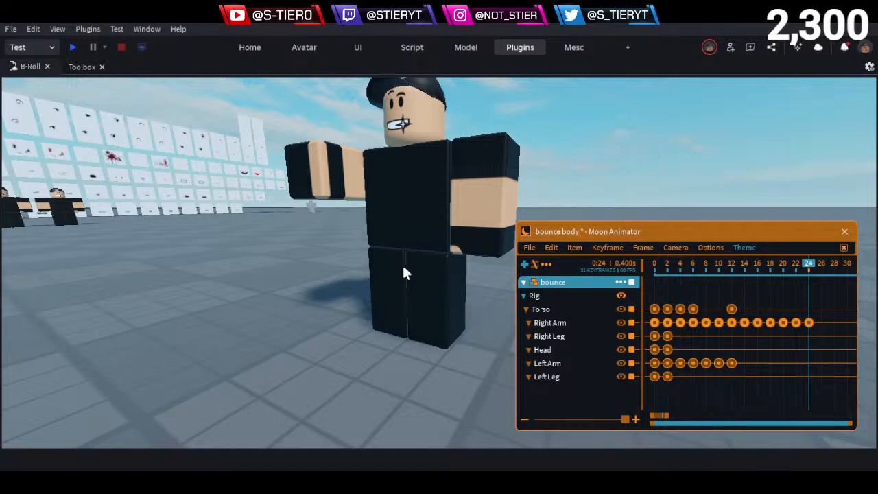
key("space")
left_click_drag(679, 266, 567, 268)
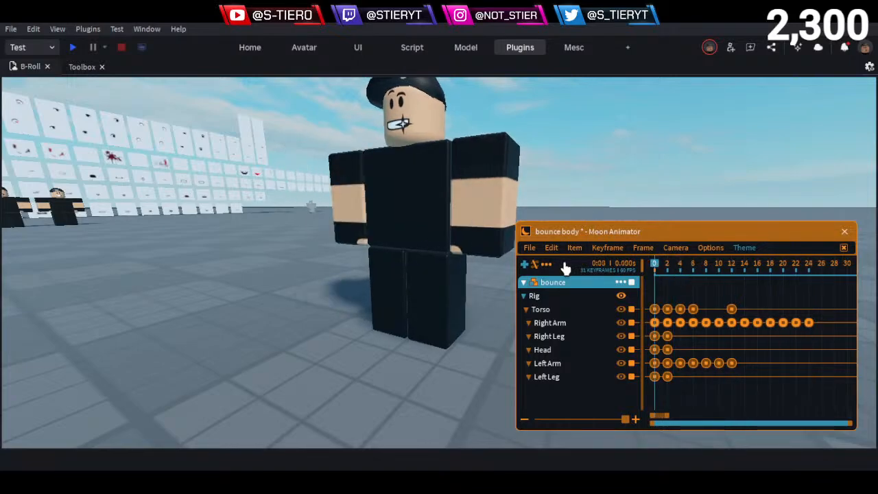
key("space")
left_click_drag(674, 265, 651, 266)
key("space")
right_click_drag(399, 297, 400, 299)
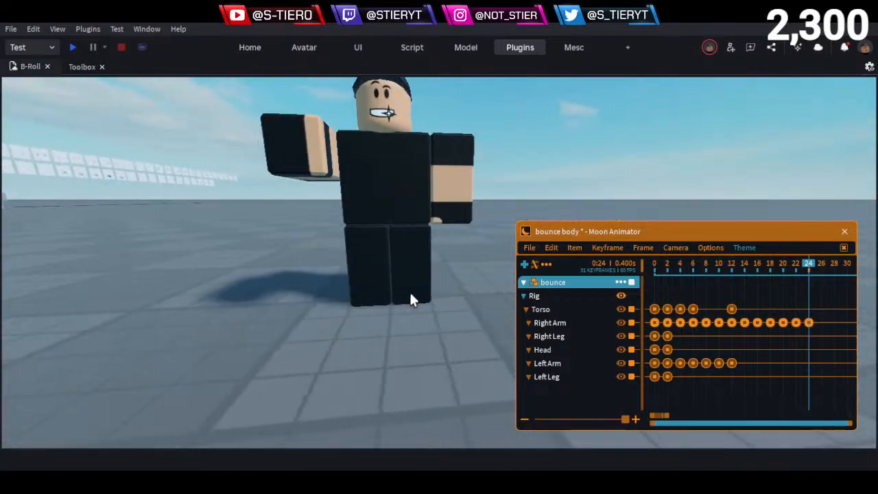
Inspect the left arm's keyframes at frames 6 to 10 and replay the bounce from frame 0
left_click(695, 360)
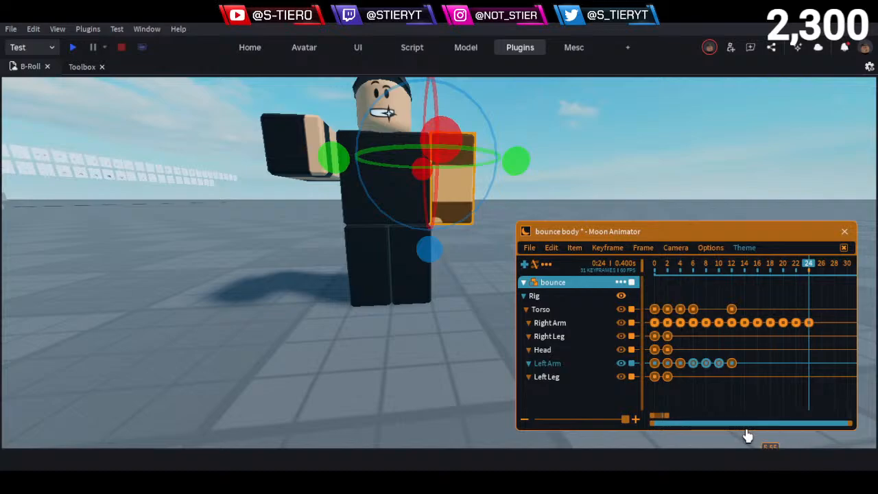
left_click(742, 404)
key("space")
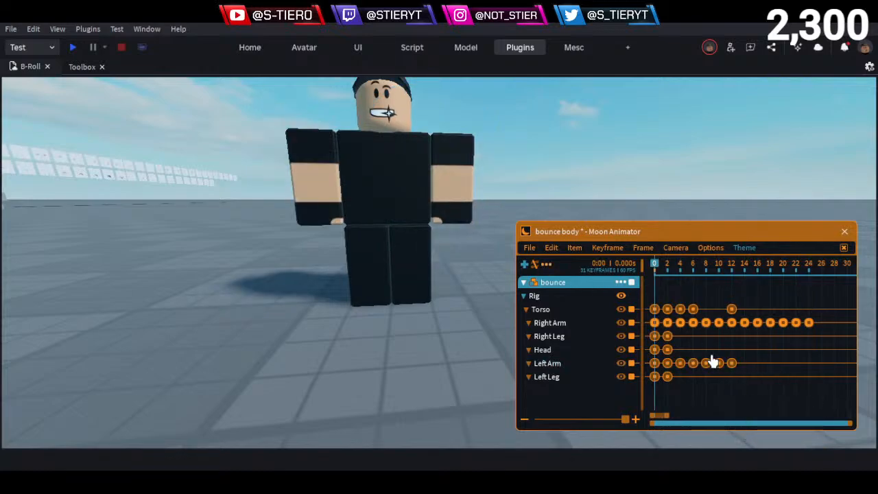
key("space")
key("space")
key("space")
mouse_move(390, 265)
middle_mouse_down()
mouse_move(379, 266)
mouse_move(389, 267)
middle_mouse_up()
left_click_drag(669, 265, 562, 267)
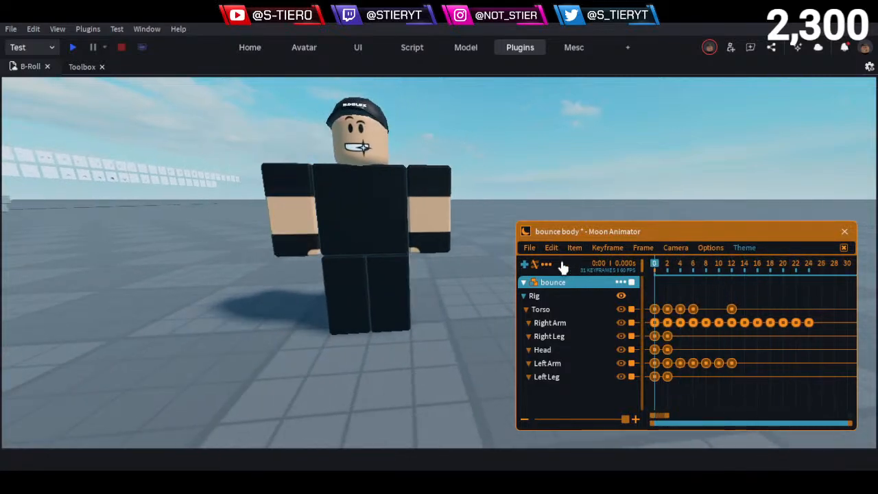
key("space")
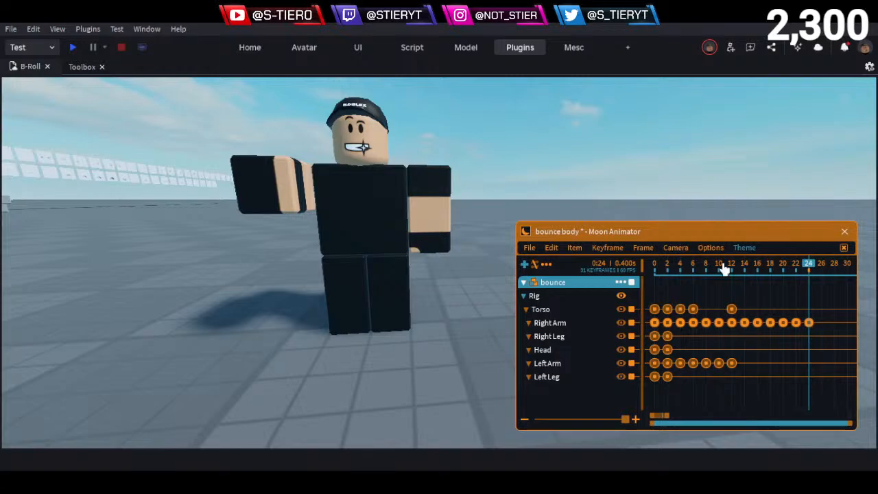
Check the left arm's keyframes against the pose at frames 12 and 24 and replay the bounce from frame 0
left_click_drag(736, 266, 731, 302)
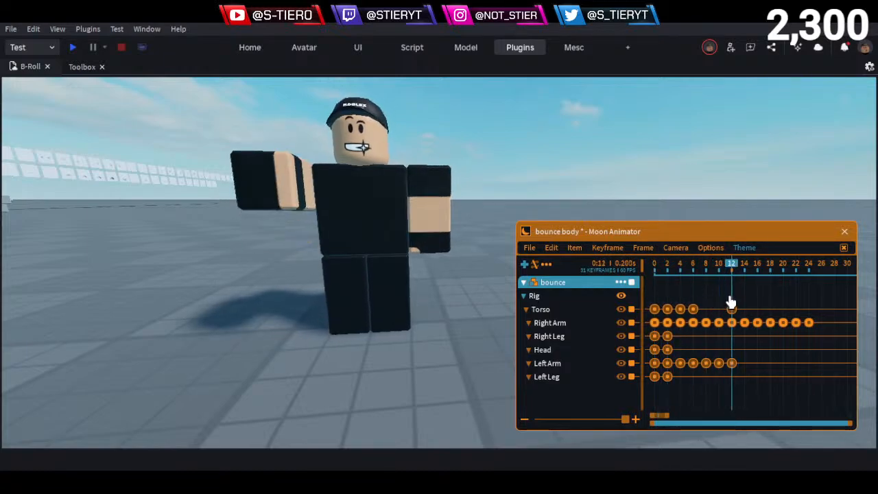
left_click(552, 365)
left_click_drag(772, 368, 626, 372)
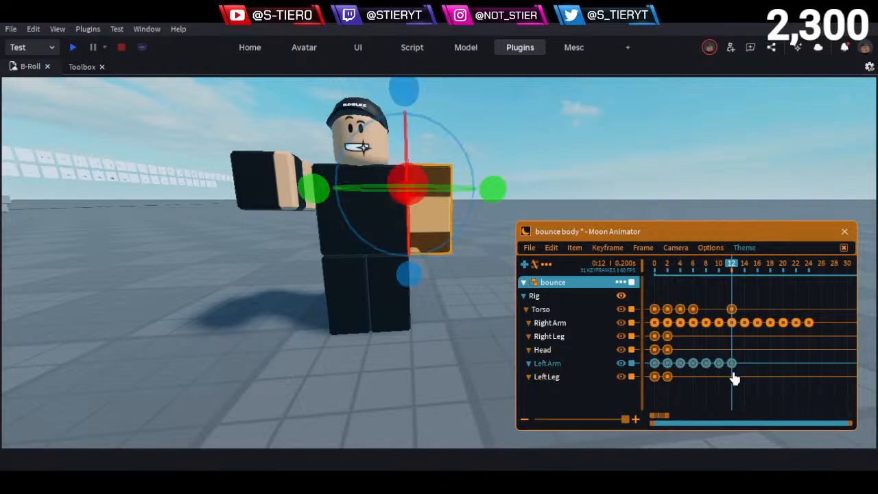
left_click_drag(729, 271, 806, 281)
left_click(713, 284)
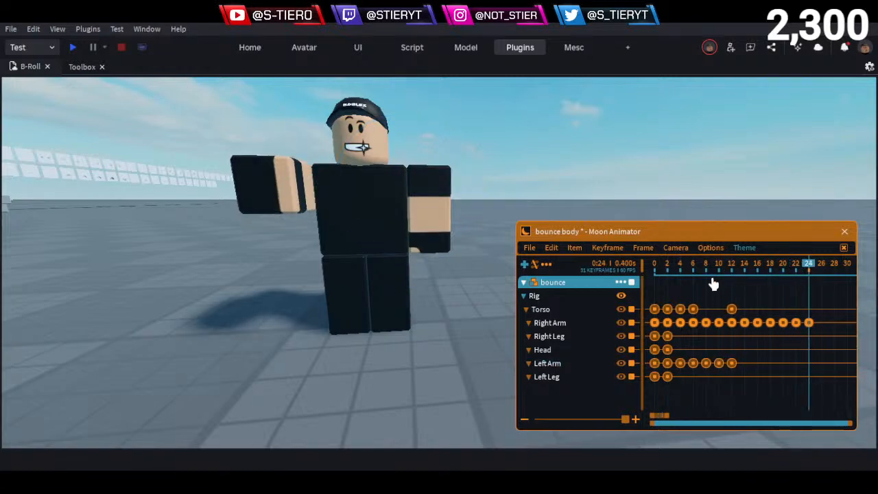
key("space")
left_click_drag(670, 269, 527, 268)
key("space")
left_click_drag(676, 267, 602, 276)
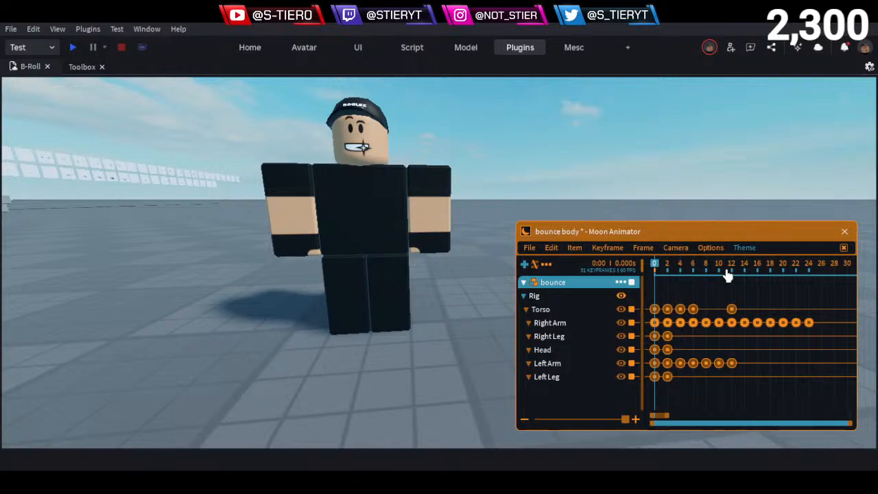
Respace the left arm's second to fifth keyframes to frames 4, 8, 12 and 16
left_click_drag(751, 355, 694, 379)
key("Left")
key("Right")
key("Right")
key("Right")
key("Right")
left_click_drag(779, 353, 739, 381)
key("Right")
key("Right")
key("Right")
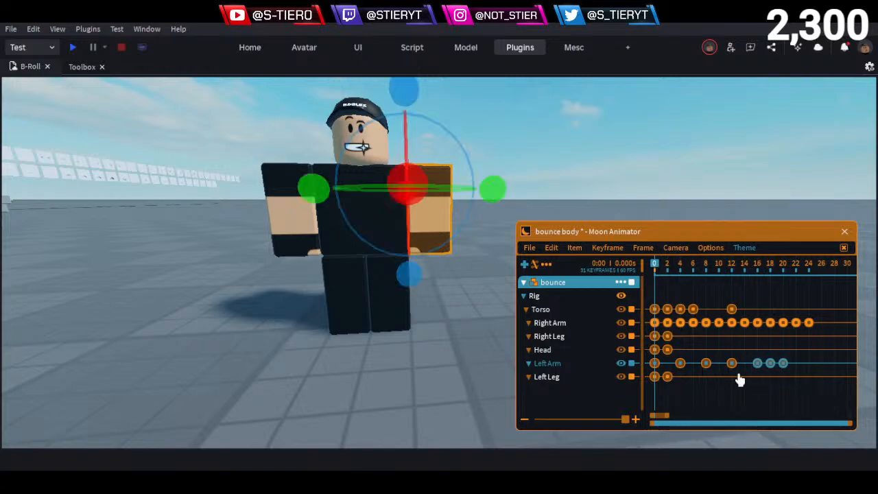
Move the left arm's last two keyframes to frames 20 and 24 and play back the bounce
left_click_drag(792, 355, 801, 392)
key("Right")
key("Right")
key("Left")
key("Left")
key("Left")
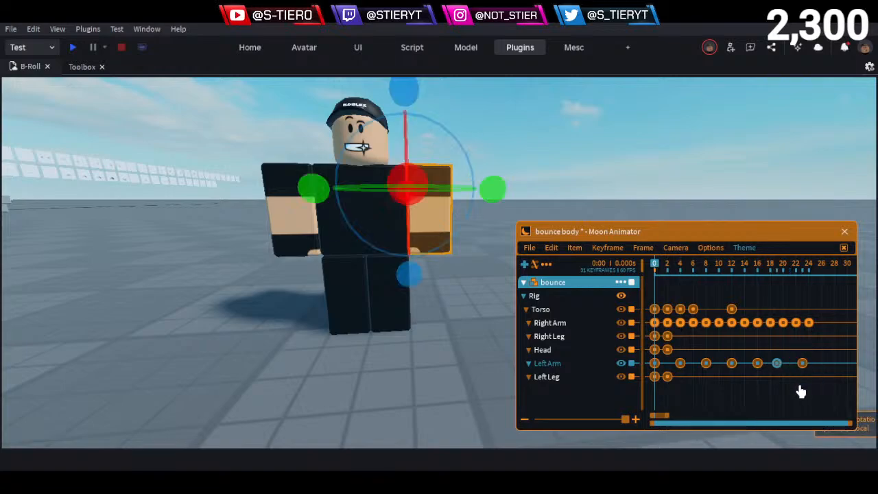
left_click_drag(827, 351, 799, 385)
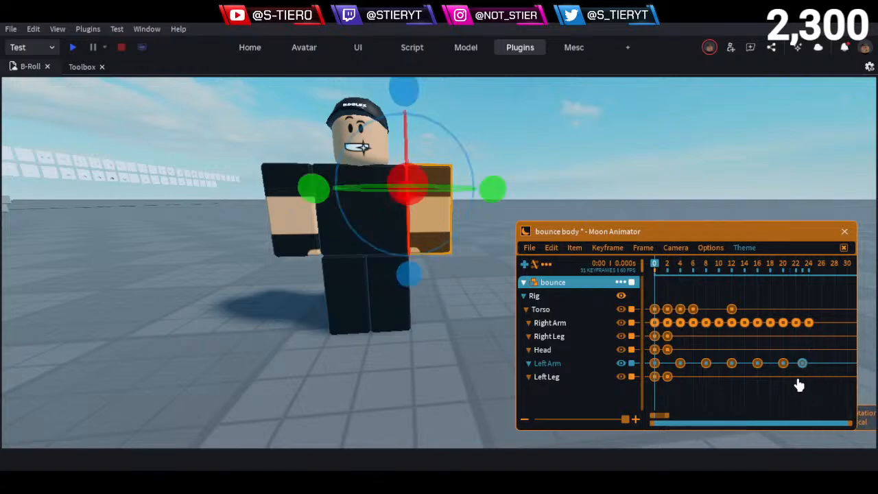
left_click(803, 393)
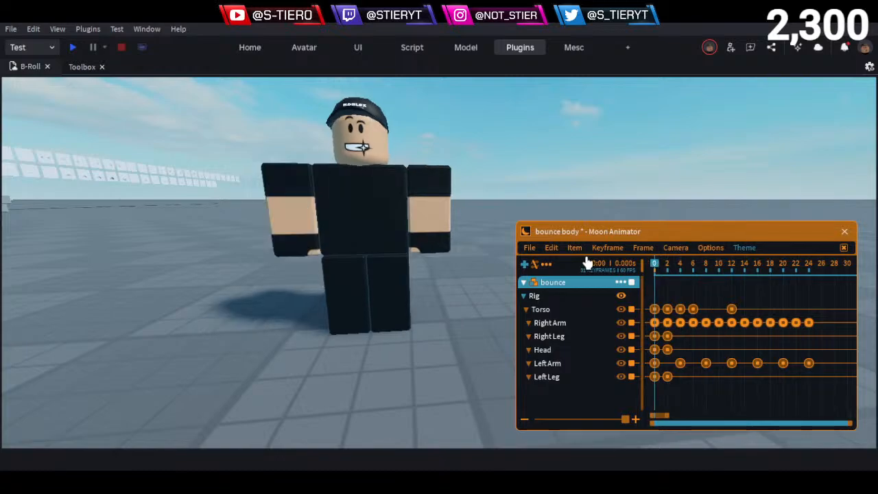
key("space")
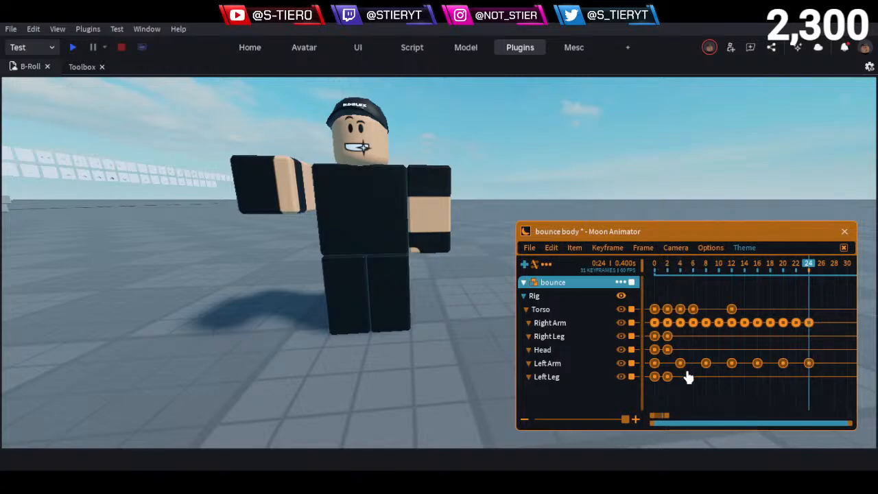
Shift all of the left arm's keyframes after frame 0 two frames earlier
left_click_drag(680, 363, 820, 352)
key("shift+Left")
key("shift+Left")
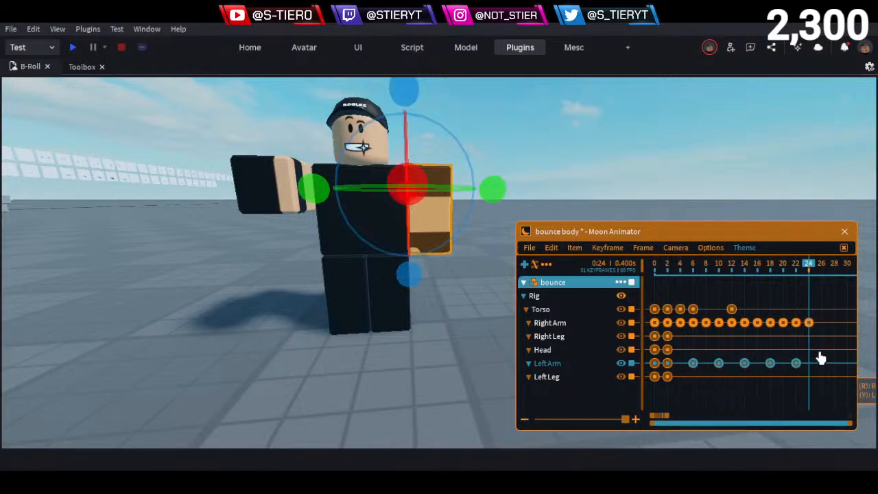
left_click(765, 403)
Replay the bounce from frame 0 and save the bounce body file
left_click_drag(715, 267, 583, 273)
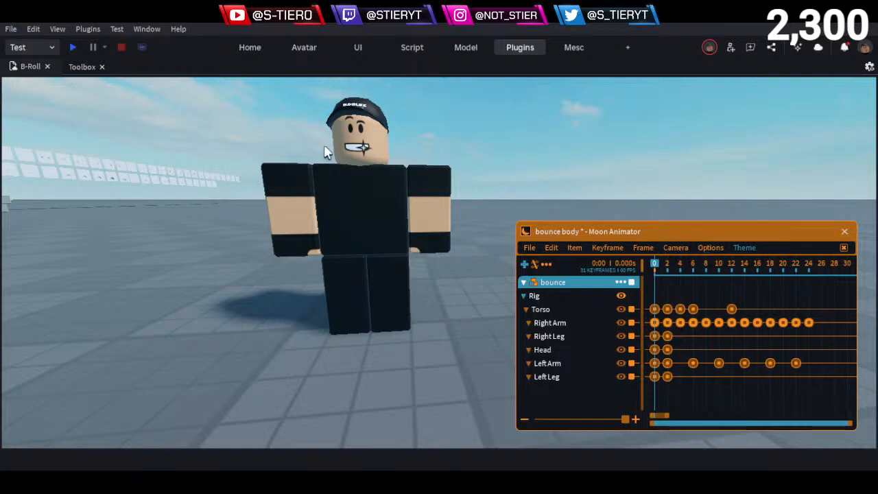
key("space")
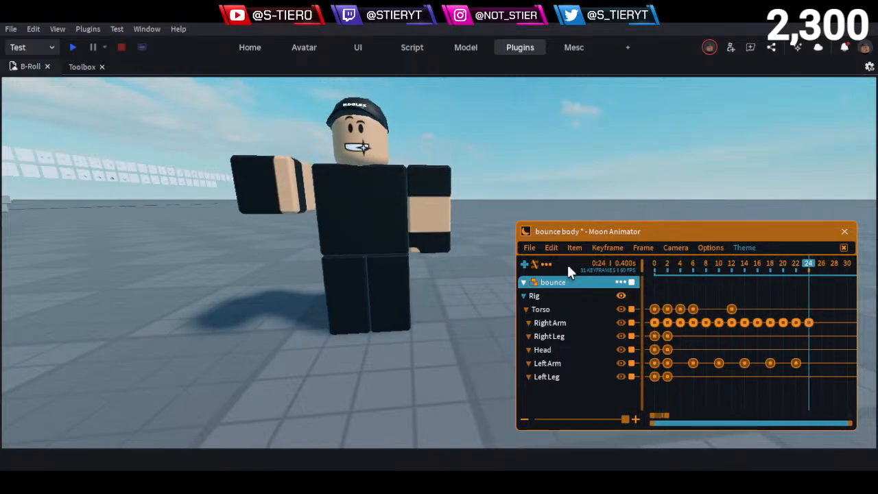
left_click(528, 249)
left_click(529, 264)
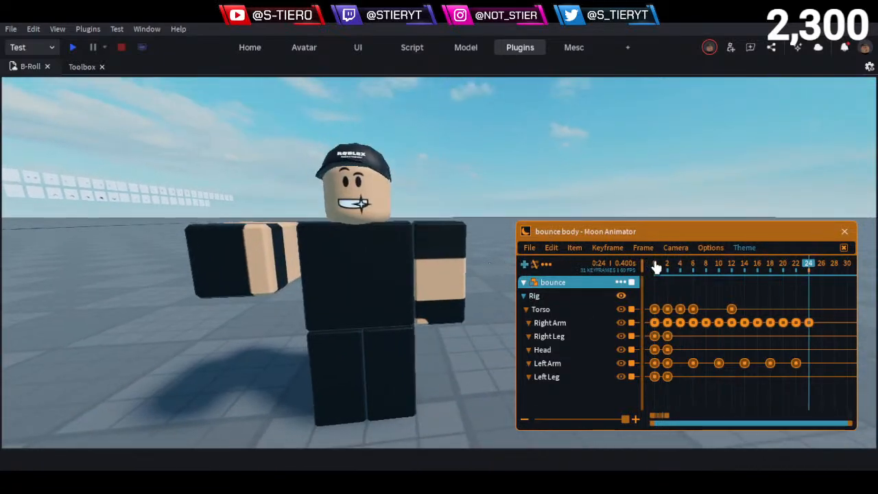
Replay the bounce and examine the left arm's motion from the character's left side
left_click(668, 264)
key("space")
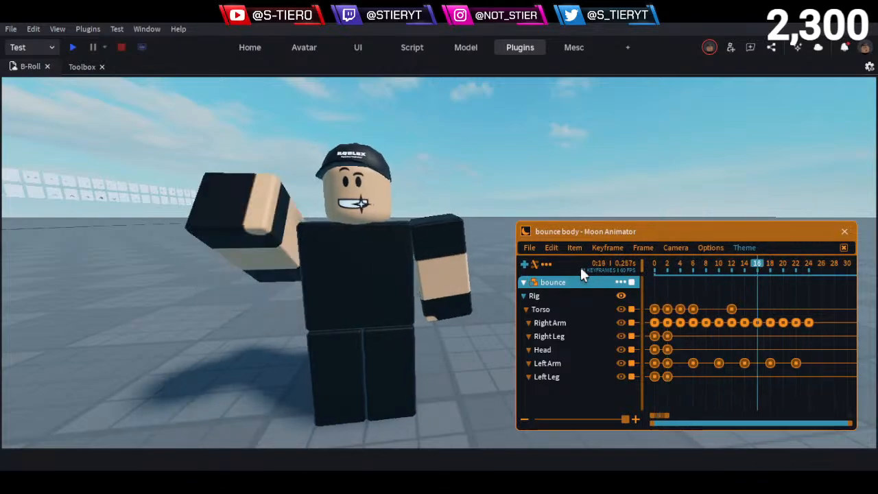
key("d")
right_click_drag(417, 312, 416, 311)
key("w")
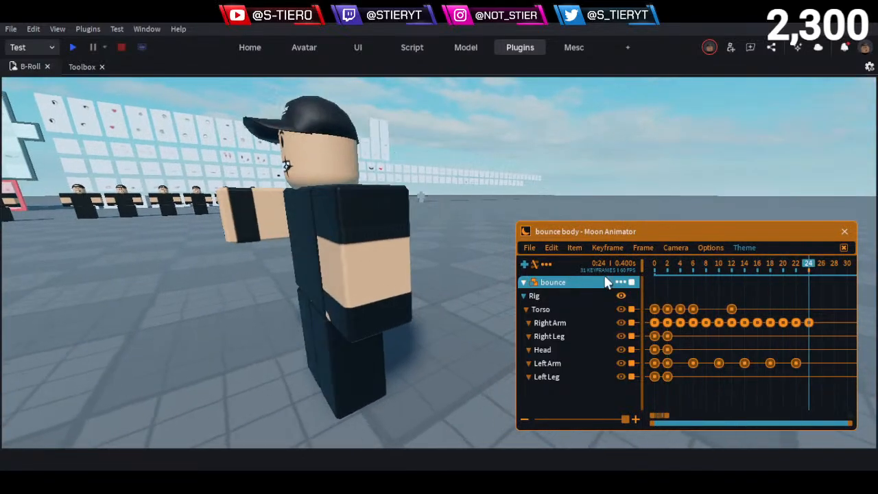
key("s")
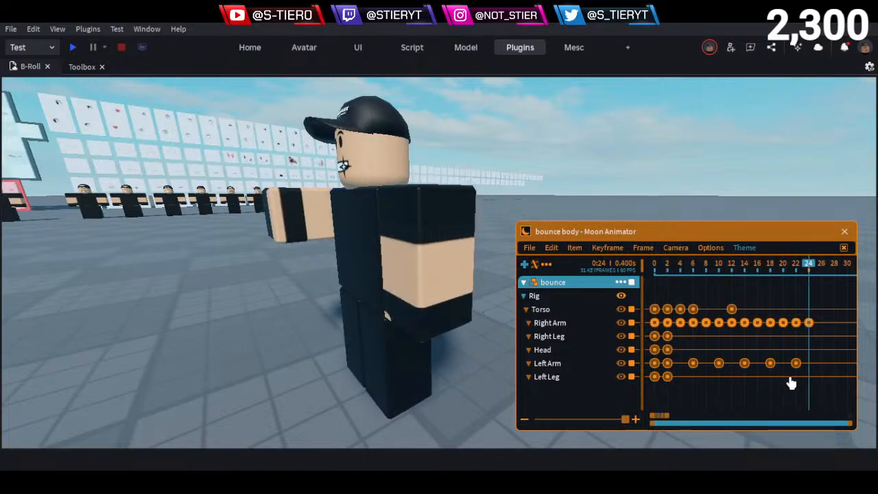
Discard the left arm's latest keyframe changes by closing the bounce body file without saving, and reopen it
left_click_drag(791, 382, 677, 344)
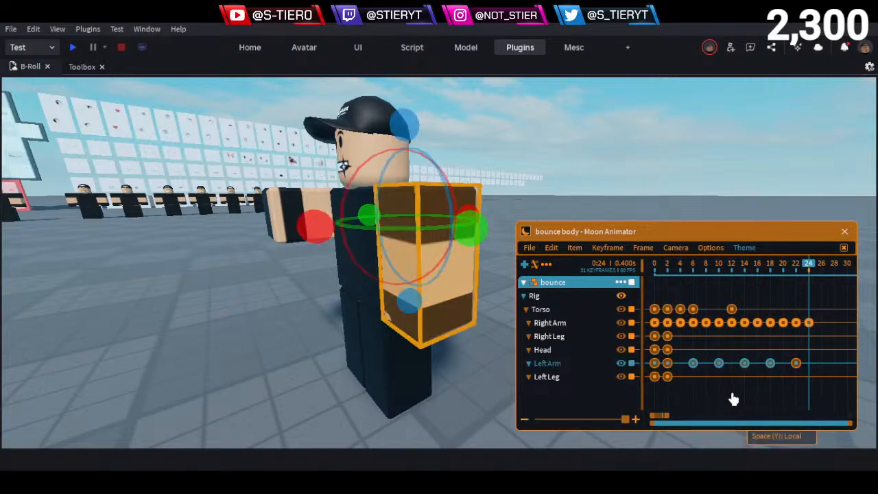
key("ctrl+z")
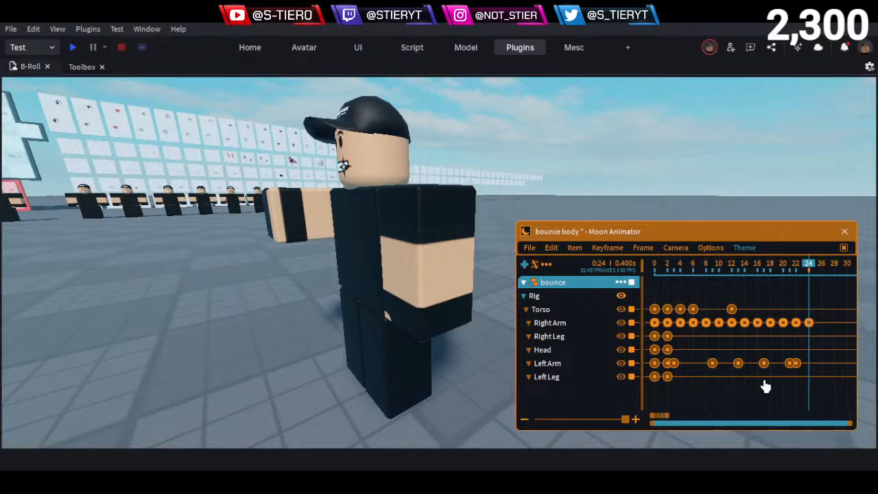
left_click(530, 247)
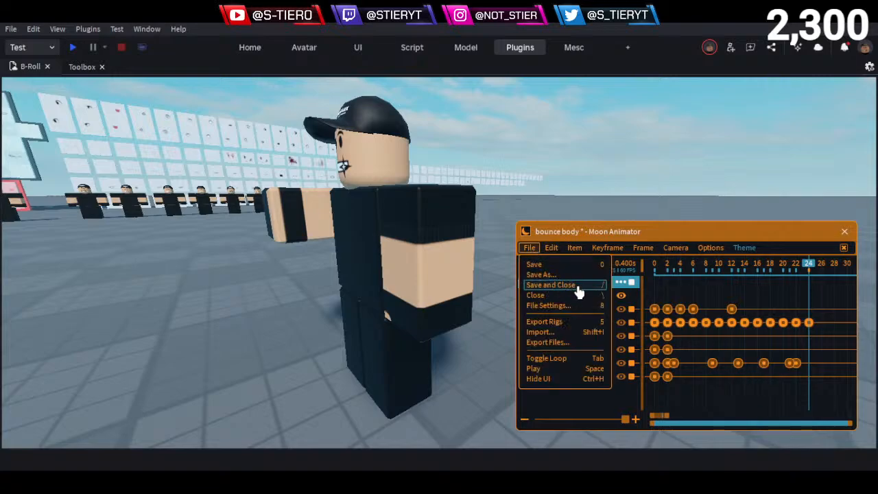
left_click(583, 295)
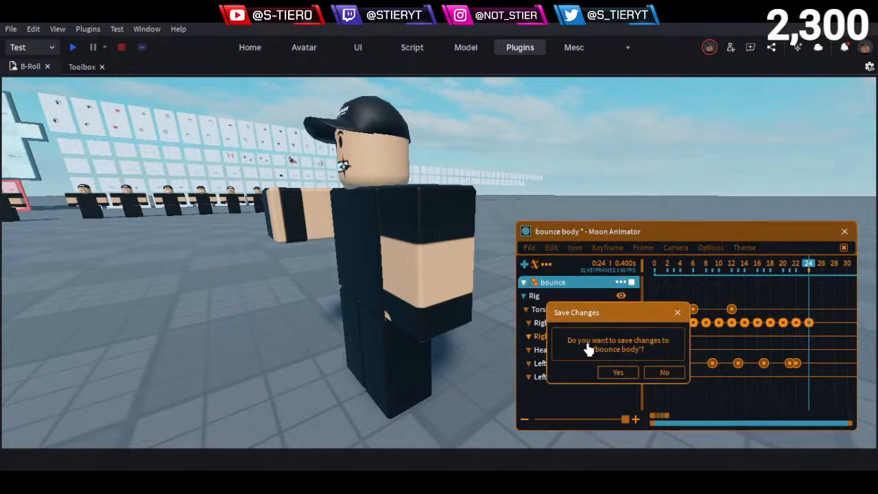
left_click(662, 375)
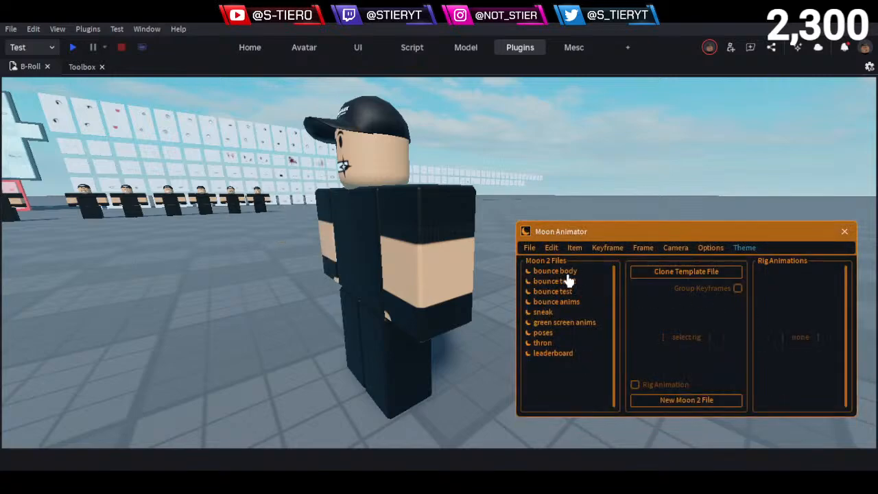
left_click(568, 274)
scroll(688, 351, "up", 5)
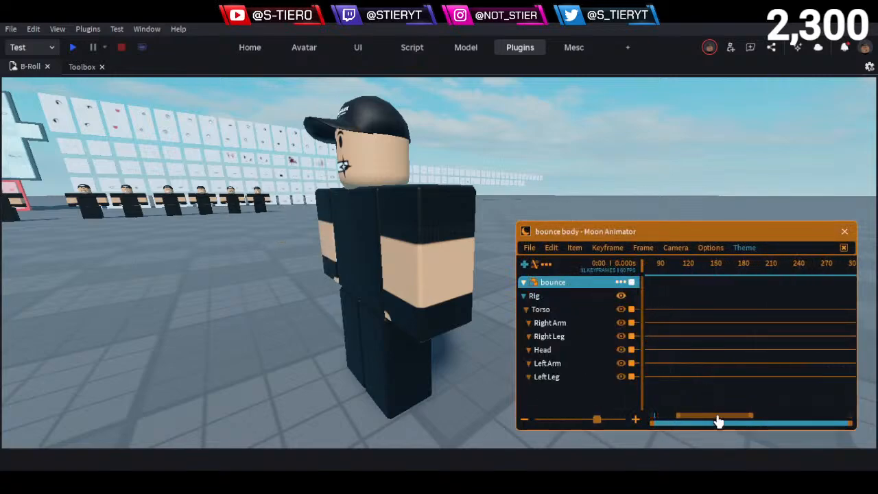
left_click_drag(717, 417, 604, 419)
scroll(690, 386, "up", 4)
scroll(713, 370, "up", 4)
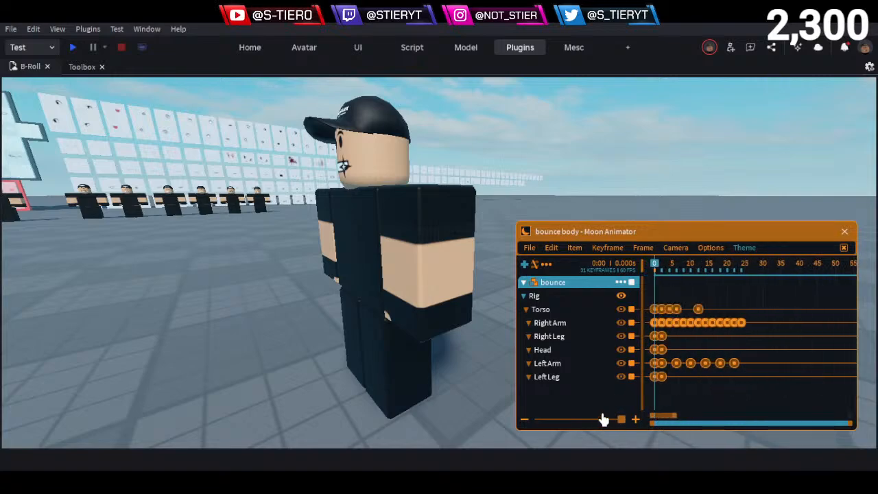
scroll(656, 400, "up", 4)
left_click_drag(664, 418, 652, 417)
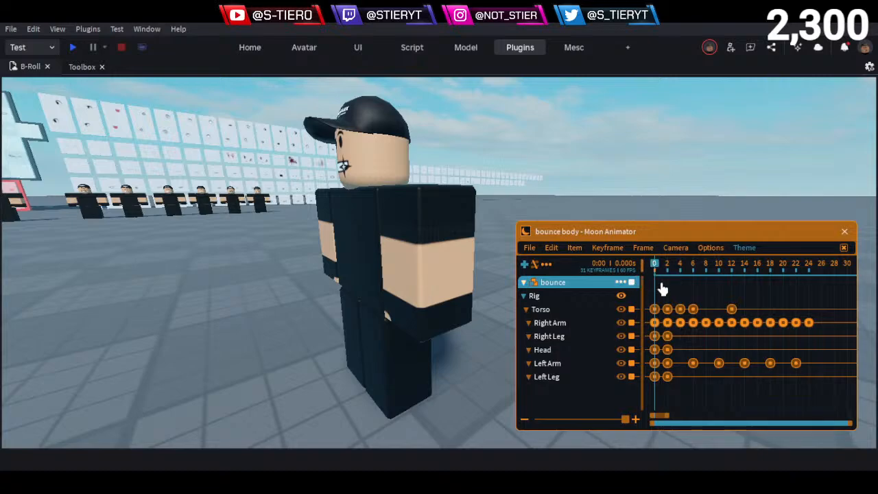
Play back the reopened bounce from the front and compare the body's pose at frames 0 and 2
key("space")
key("space")
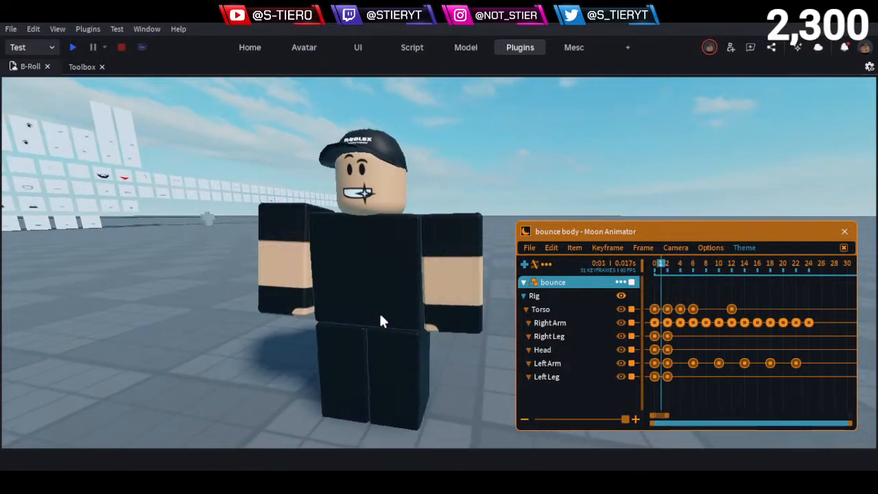
left_click(653, 278)
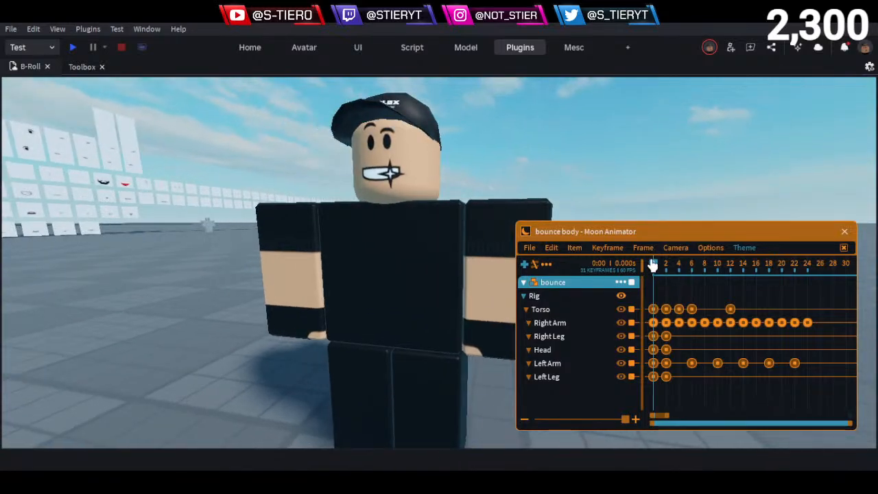
left_click(665, 267)
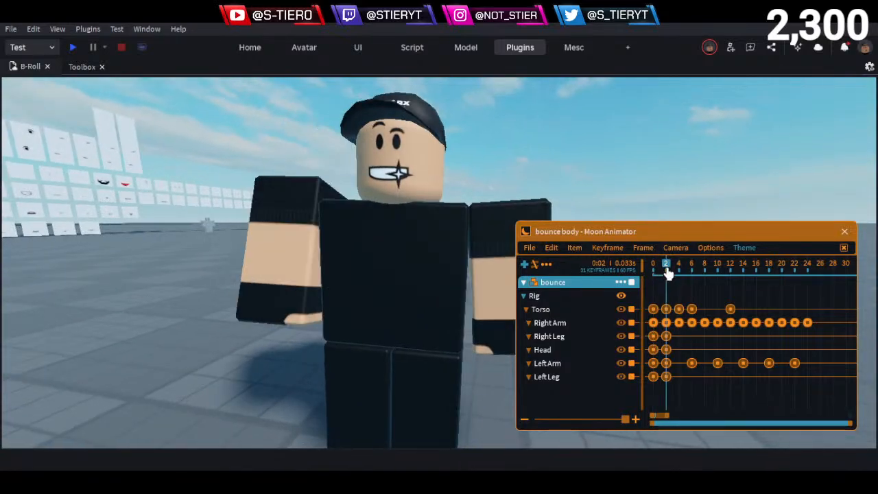
Move the torso's third and fourth keyframes to frames 6 and 9 and replay the bounce
left_click_drag(669, 268, 671, 316)
left_click_drag(678, 312, 700, 318)
key("Left")
key("Left")
key("Right")
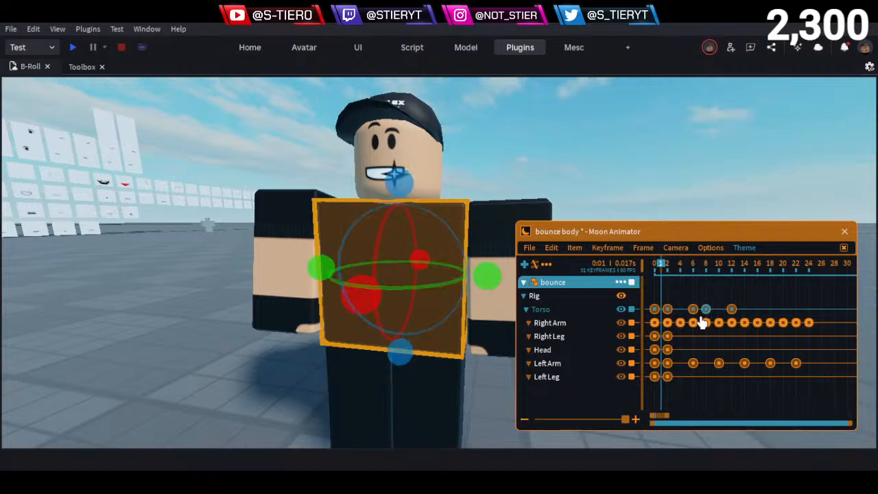
left_click_drag(748, 301, 725, 315)
left_click(743, 306)
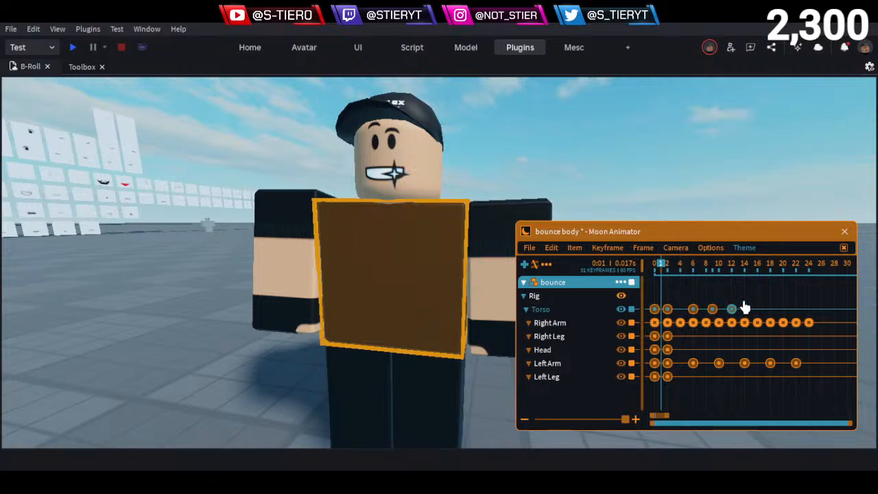
key("space")
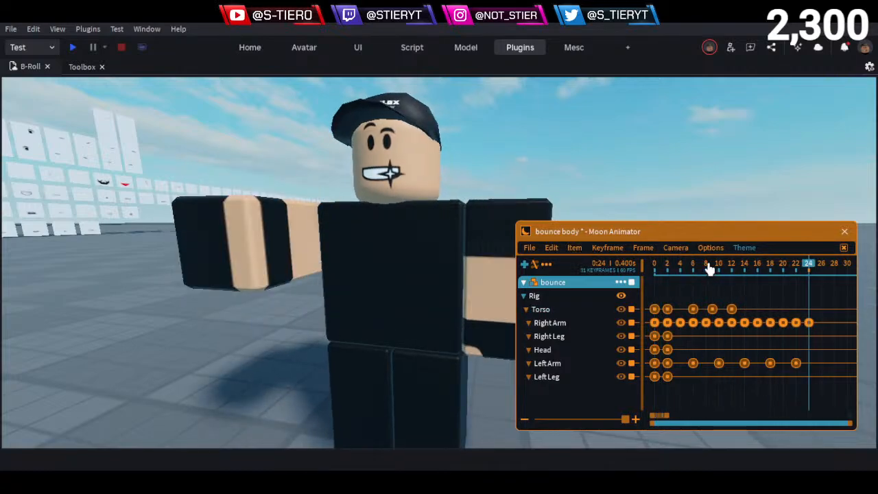
Shift the torso's keyframes after frame 0 two frames later, to frames 4, 8, 11 and 14
left_click_drag(710, 265, 661, 316)
key("ctrl+z")
left_click_drag(750, 299, 685, 317)
key("ctrl+z")
key("ctrl+z")
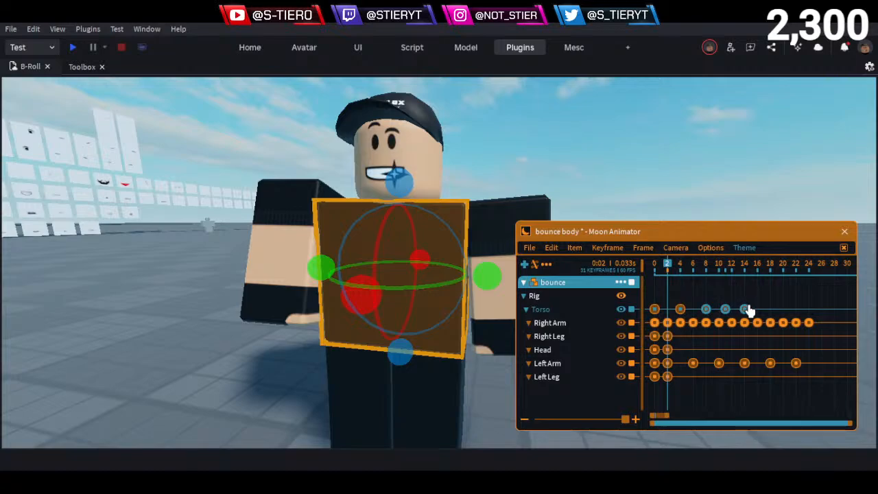
Move the torso's last two keyframes to frames 12 and 16 and deselect the torso
left_click_drag(755, 298, 713, 317)
left_click_drag(770, 303, 741, 318)
key("Right")
key("Right")
key("Right")
key("Left")
key("Left")
left_click(779, 307)
Replay the bounce repeatedly from a wider view to check the torso's new timing against the arms
key("space")
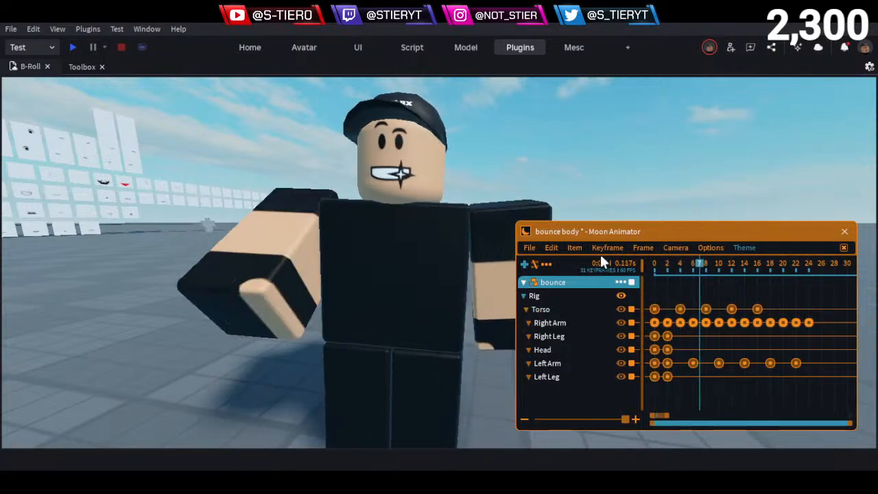
scroll(500, 309, "down", 3)
right_click_drag(500, 309, 486, 315)
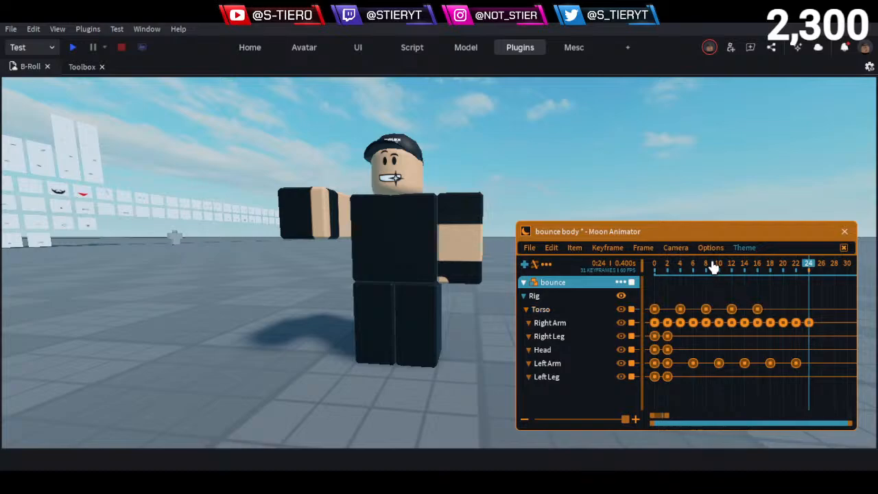
left_click_drag(712, 265, 568, 268)
key("space")
left_click_drag(768, 268, 546, 267)
key("space")
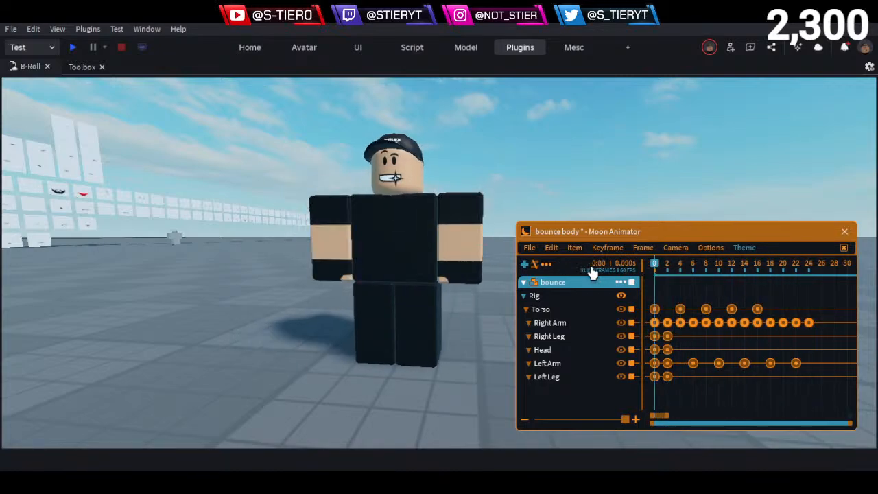
left_click(533, 252)
left_click(533, 254)
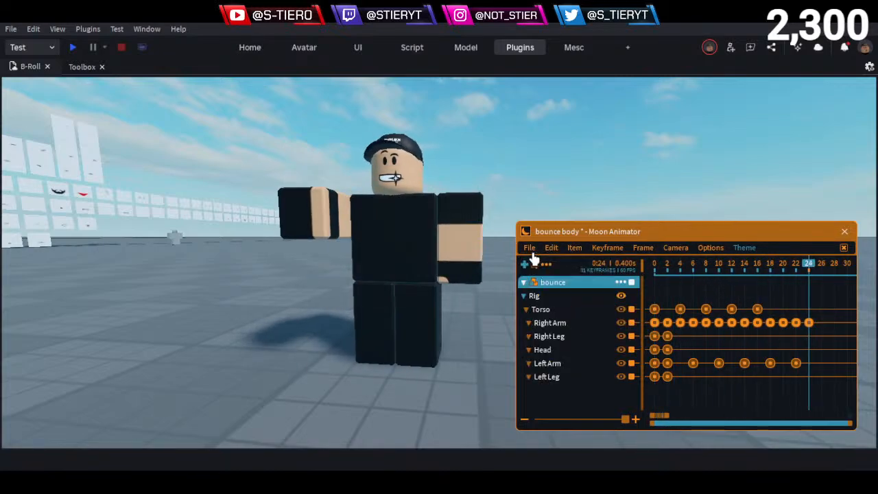
Save the bounce body animation and scrub the playhead to frame 4
left_click(531, 249)
left_click(562, 285)
left_click(669, 266)
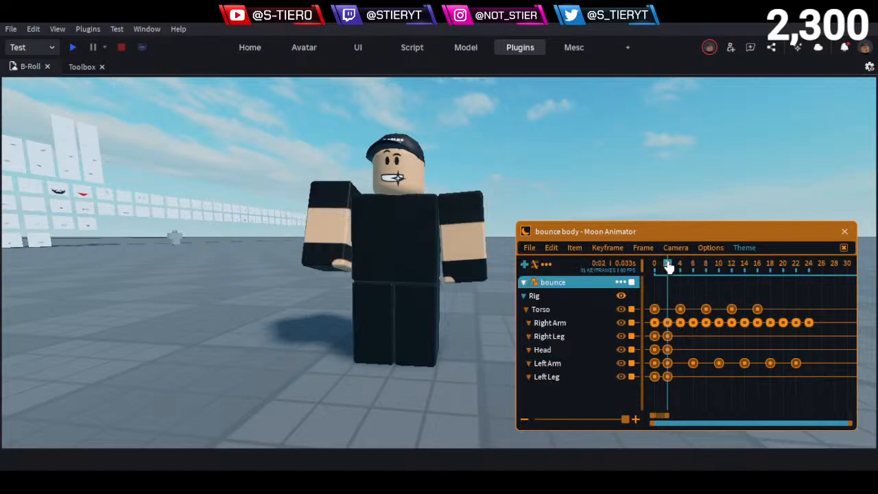
left_click_drag(669, 267, 683, 268)
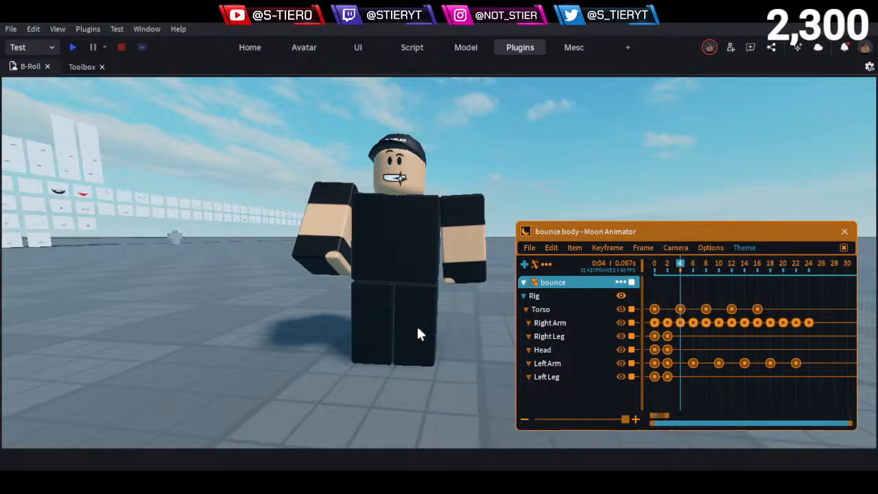
Examine the rig's pose at frame 4 from closer and slightly different angles
key("w")
right_click_drag(293, 328, 293, 328)
key("a")
key("d")
key("s")
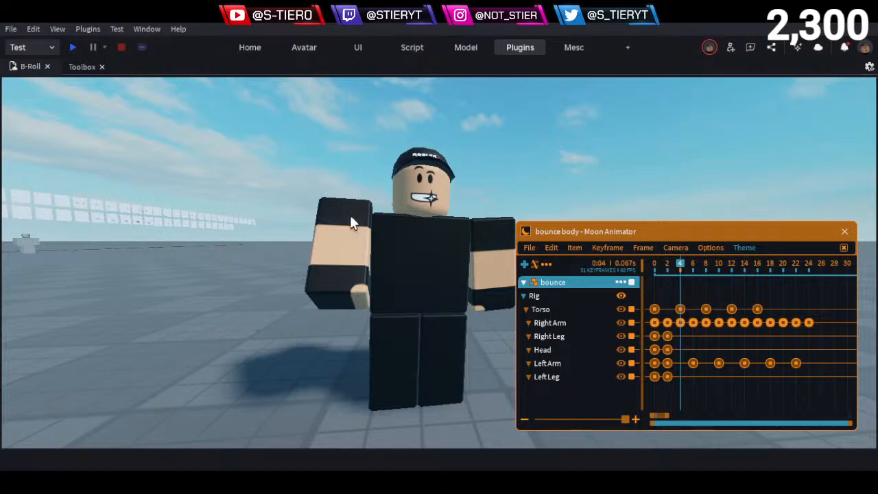
scroll(340, 245, "up", 4)
right_click_drag(340, 246, 348, 245)
scroll(340, 246, "down", 4)
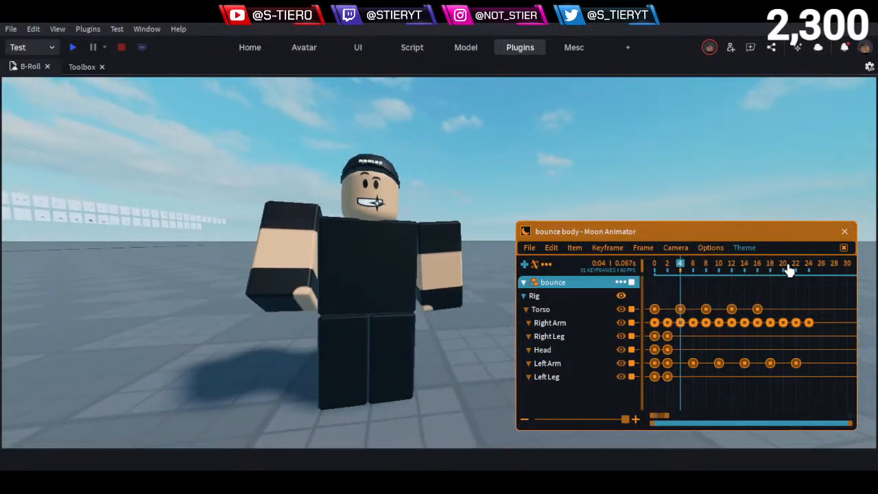
left_click(840, 268)
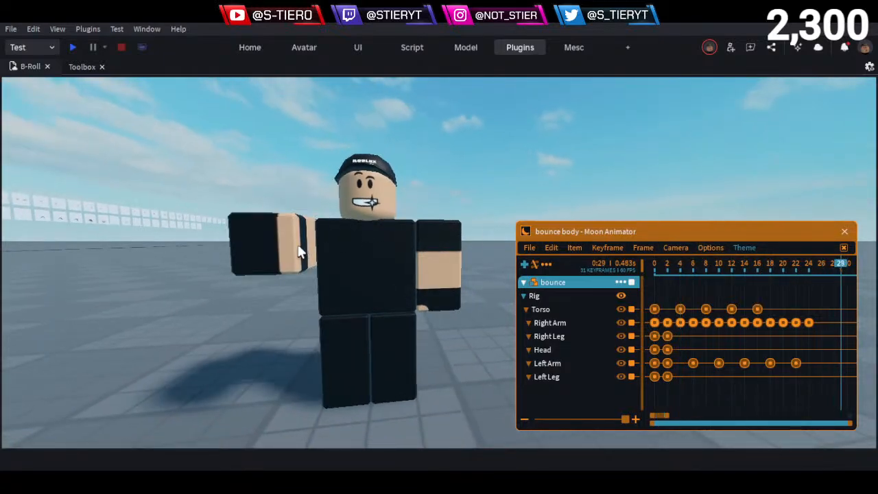
left_click(379, 198)
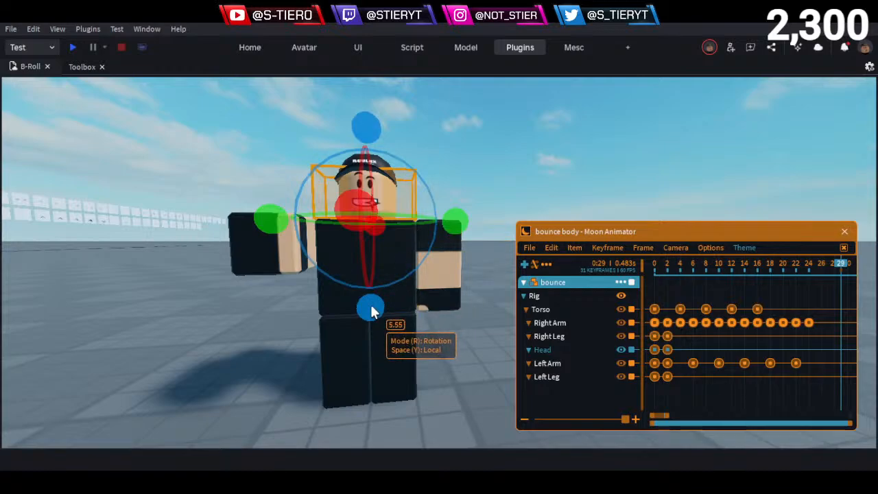
left_click_drag(371, 309, 393, 295)
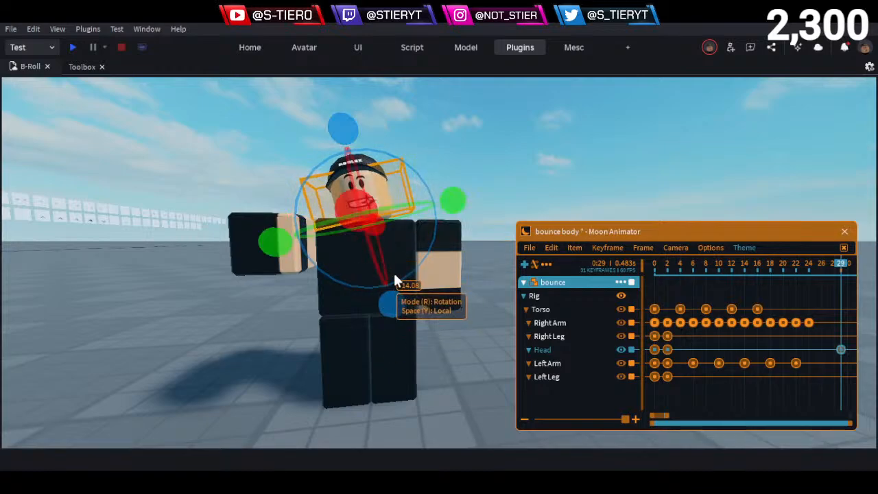
key("ctrl+z")
Scrub the bounce between frames 0 and 24 to examine how the torso and arms move against the head
left_click_drag(692, 265, 588, 335)
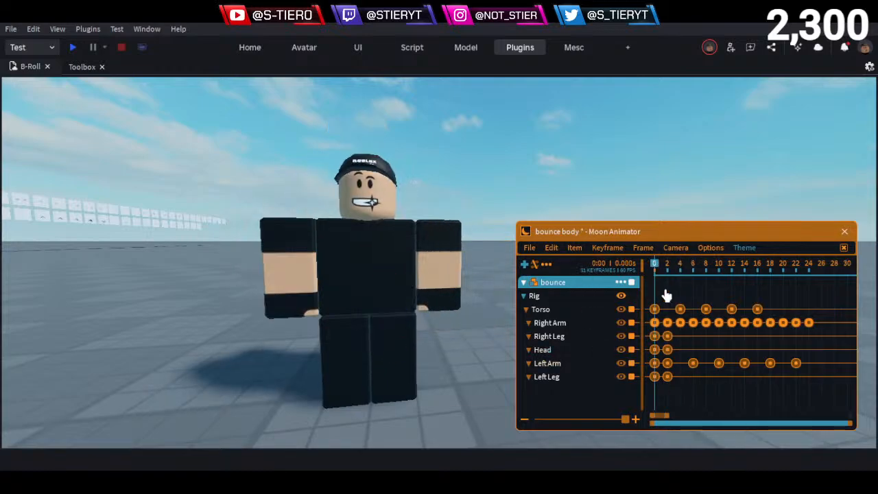
left_click_drag(664, 269, 663, 309)
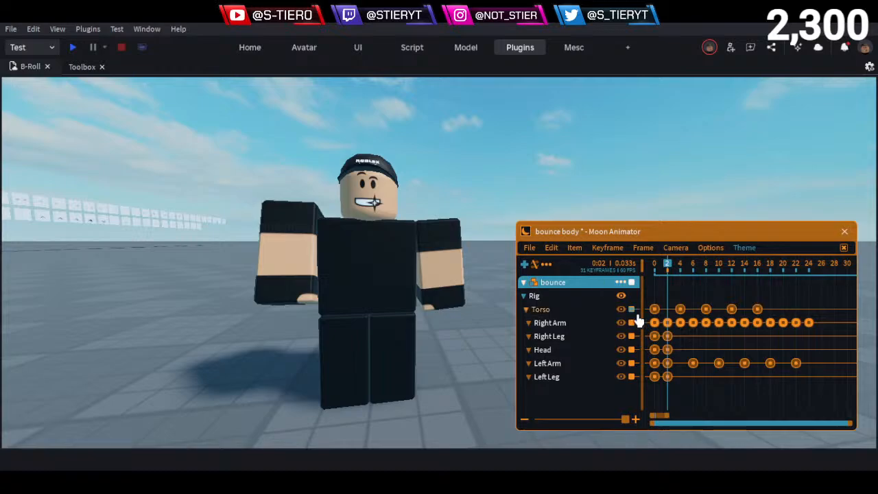
scroll(414, 223, "up", 3)
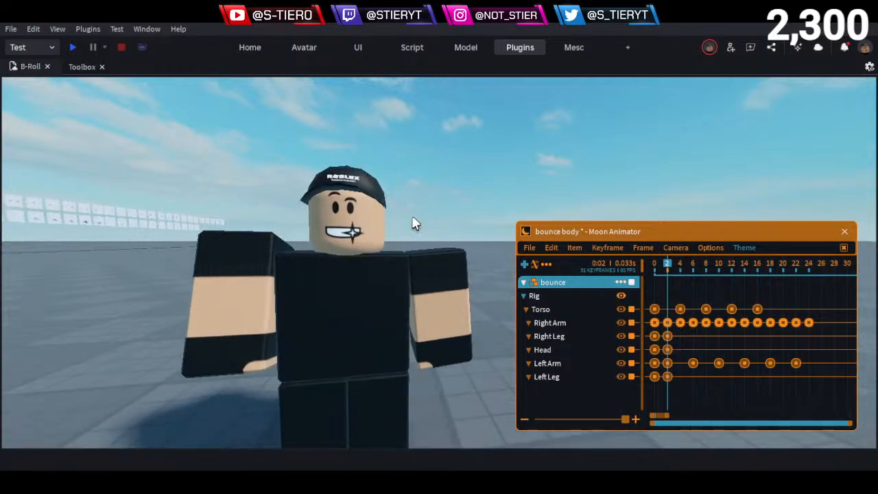
key("e")
key("q")
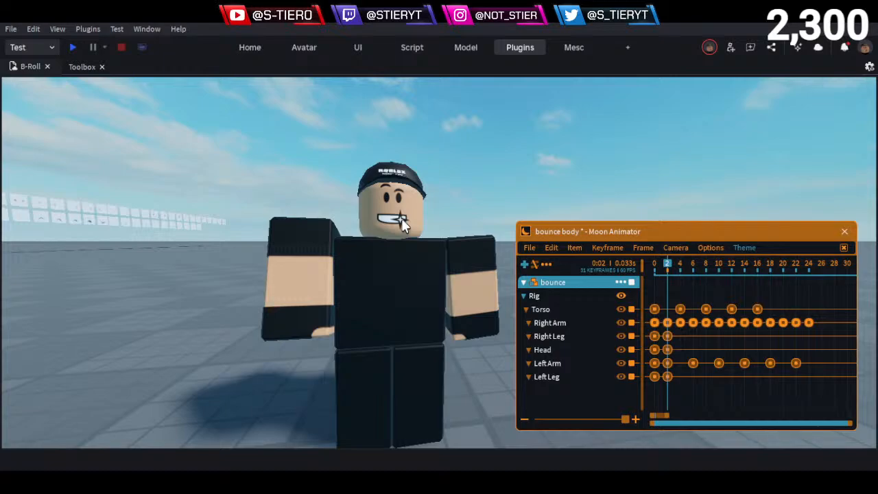
left_click(731, 267)
left_click_drag(730, 266, 810, 280)
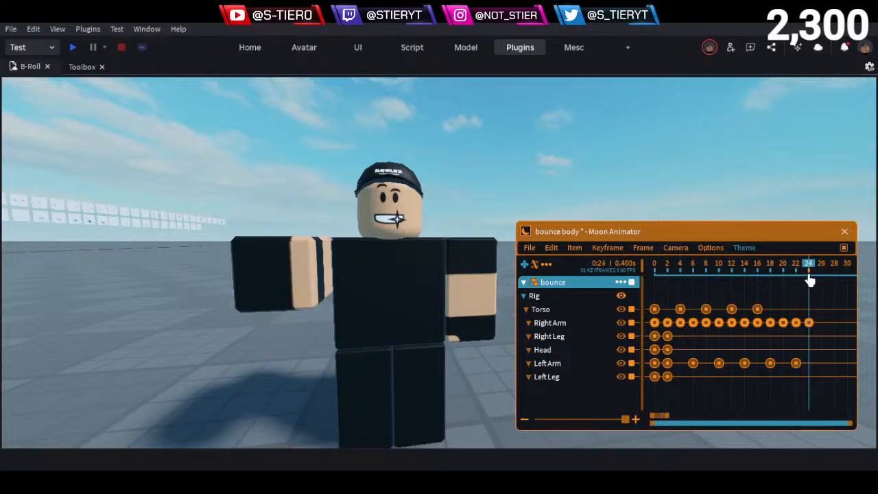
left_click_drag(807, 280, 533, 283)
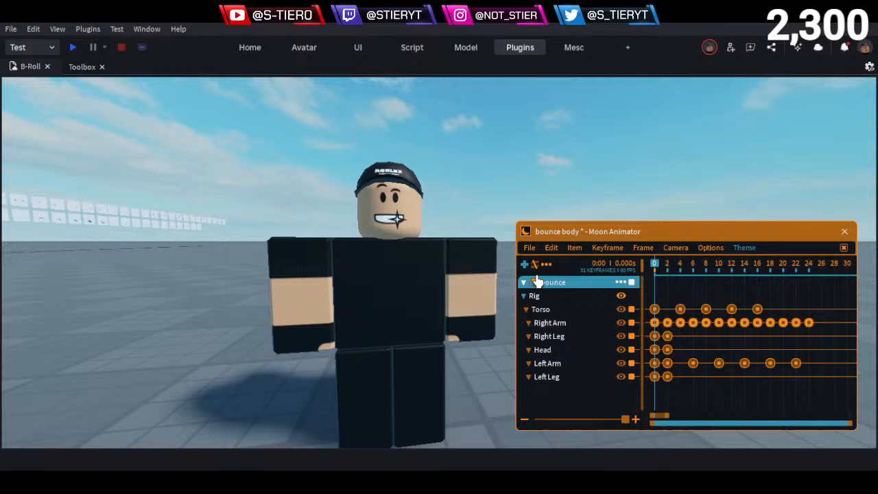
Tilt the head about 5.5 degrees toward the right arm at frame 2
left_click(671, 278)
scroll(369, 277, "up", 3)
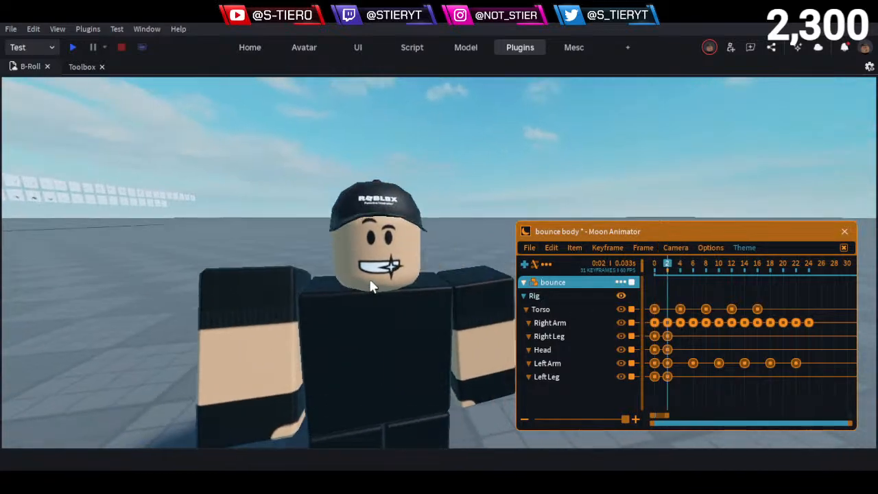
left_click(375, 248)
right_click_drag(423, 275, 424, 276)
left_click_drag(394, 322, 404, 321)
Key the head at frames 6 and 10, tilting it about 5.6 degrees further toward the right arm each time
left_click(687, 268)
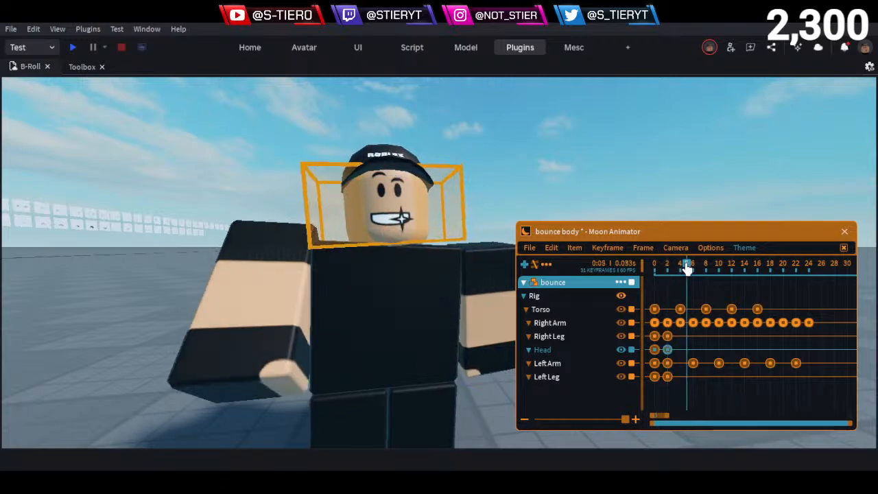
left_click(691, 267)
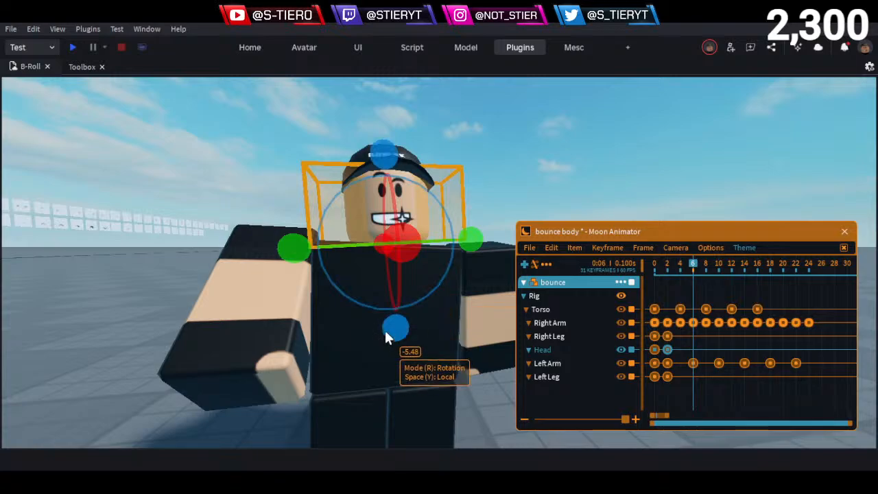
left_click_drag(384, 330, 403, 321)
left_click_drag(698, 265, 718, 270)
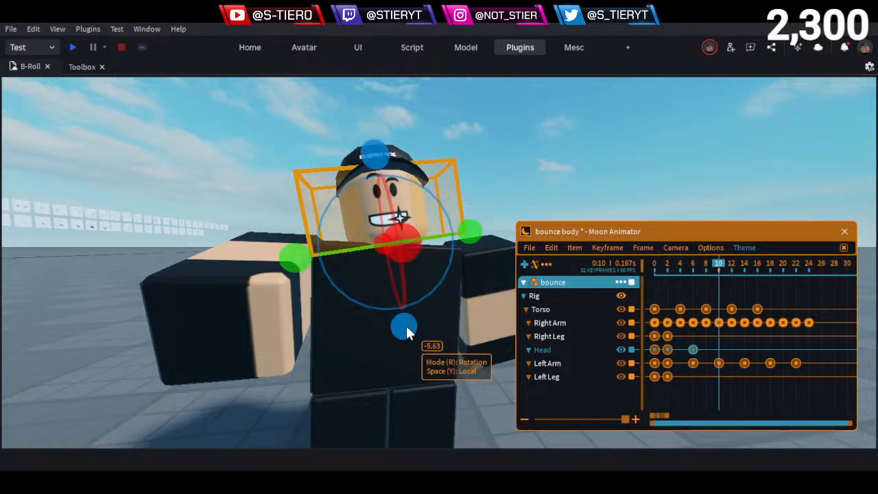
left_click_drag(406, 325, 411, 317)
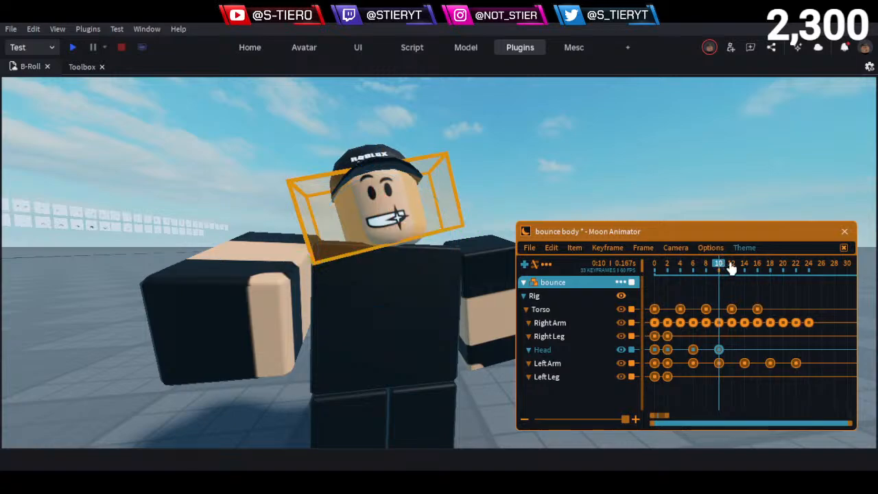
Key the head at frames 14, 18 and 22, rotating it gradually back upright, and deselect it
left_click(731, 269)
left_click(744, 268)
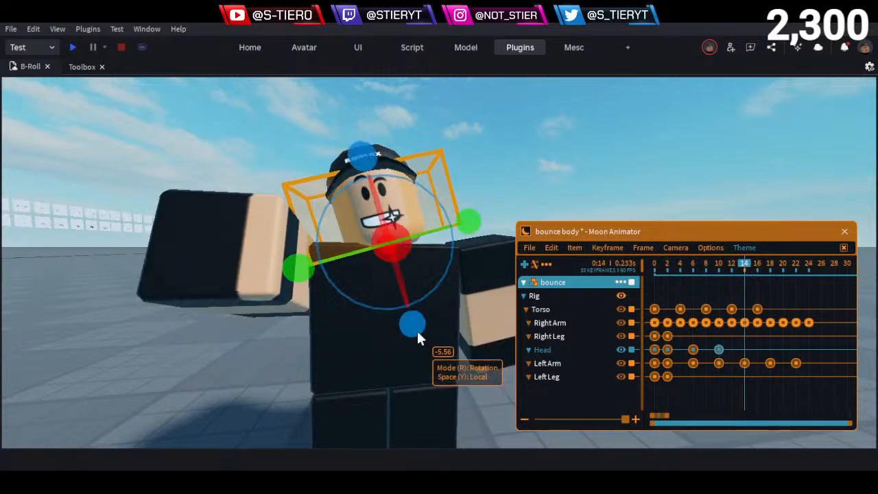
left_click_drag(417, 332, 408, 327)
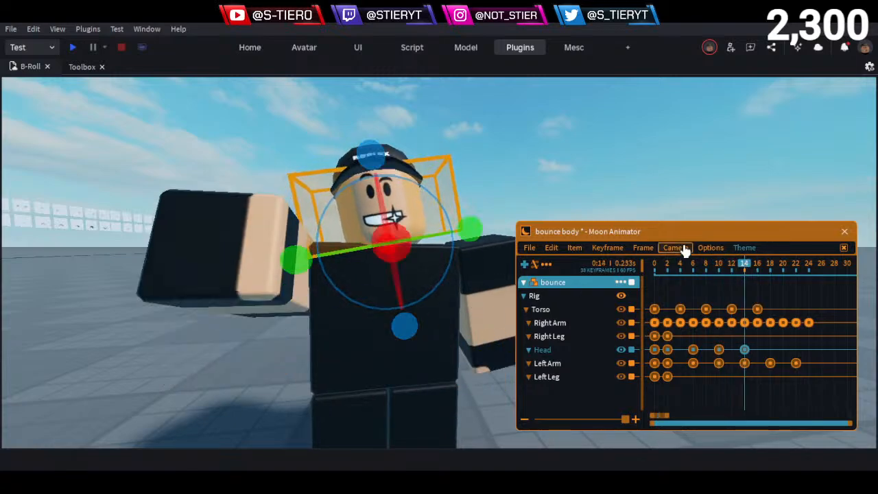
left_click_drag(744, 267, 770, 272)
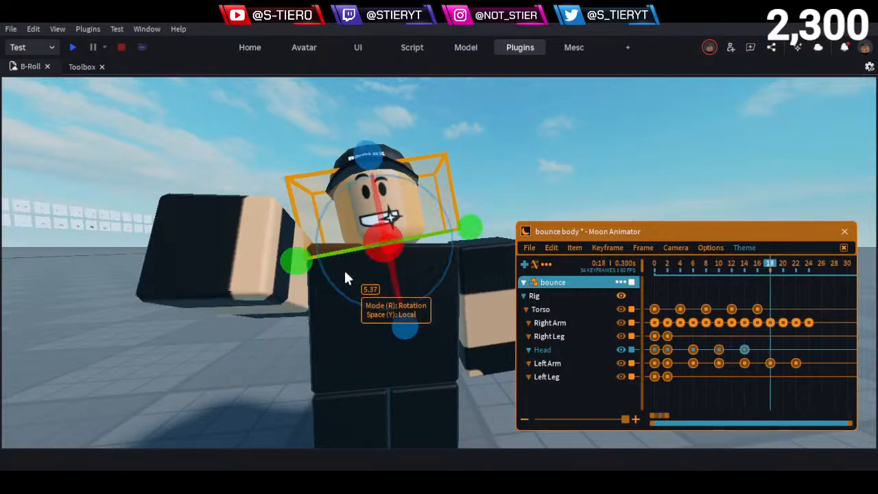
left_click_drag(405, 325, 396, 326)
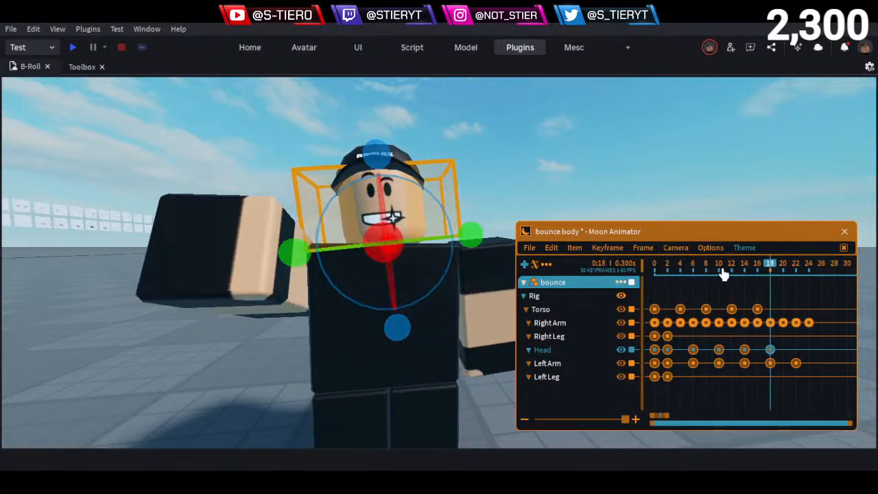
left_click_drag(770, 272, 794, 274)
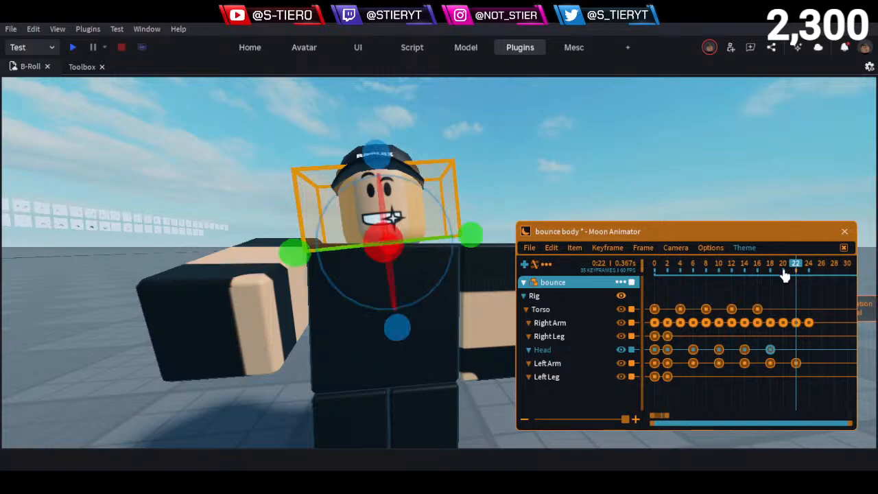
left_click_drag(398, 327, 393, 334)
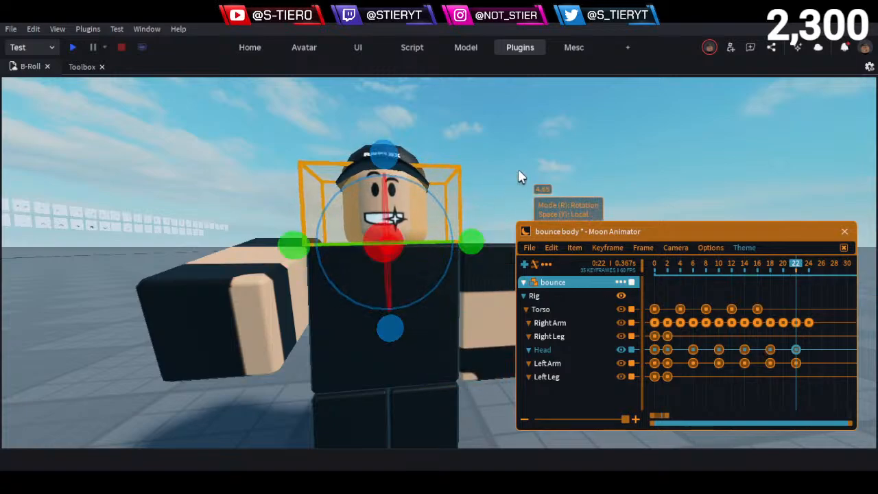
left_click(519, 172)
Replay the bounce repeatedly from closer and wider angles to check the new head movement against the torso and arms
key("s")
key("w")
key("q")
key("w")
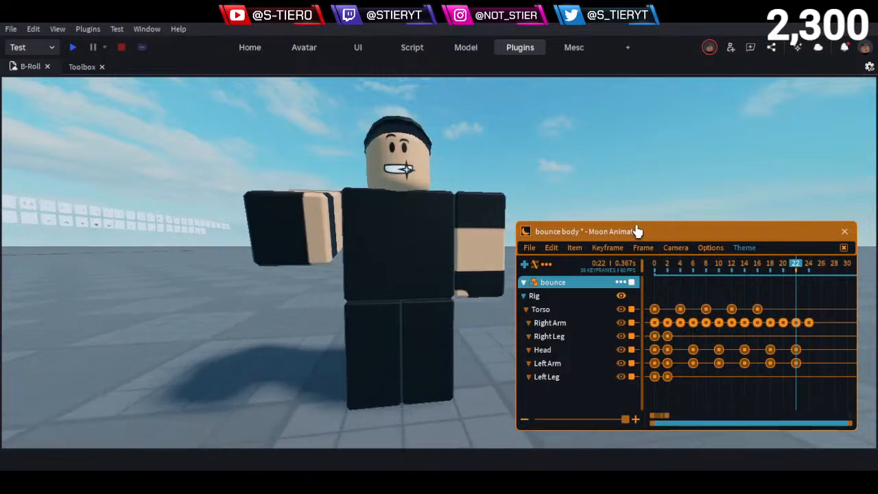
left_click(659, 265)
key("space")
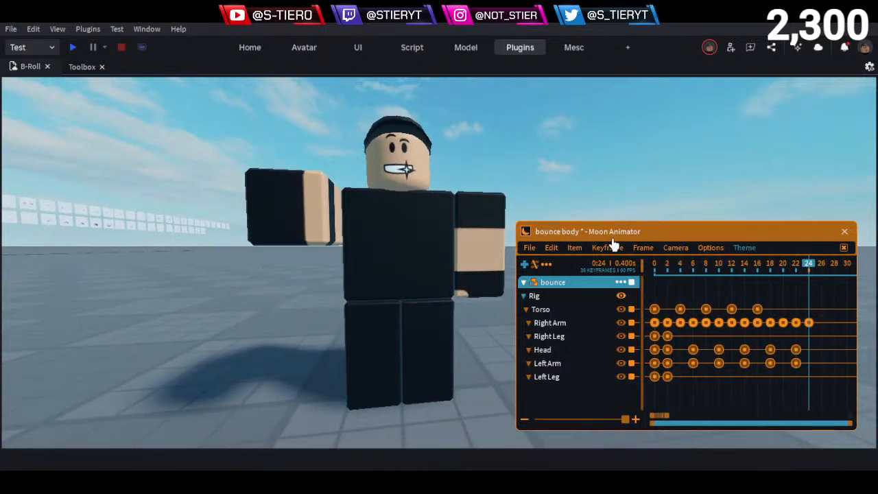
left_click(656, 266)
key("space")
key("w")
key("e")
right_click_drag(562, 163, 560, 168)
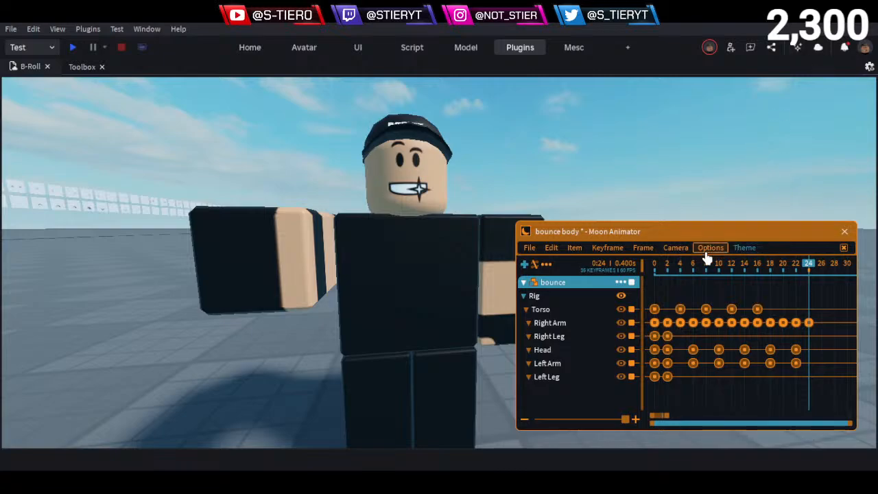
left_click(657, 266)
key("space")
left_click(655, 265)
key("space")
key("w")
right_click_drag(516, 186, 529, 172)
key("space")
key("space")
key("space")
key("w")
key("space")
key("a")
key("space")
key("w")
key("space")
key("s")
key("space")
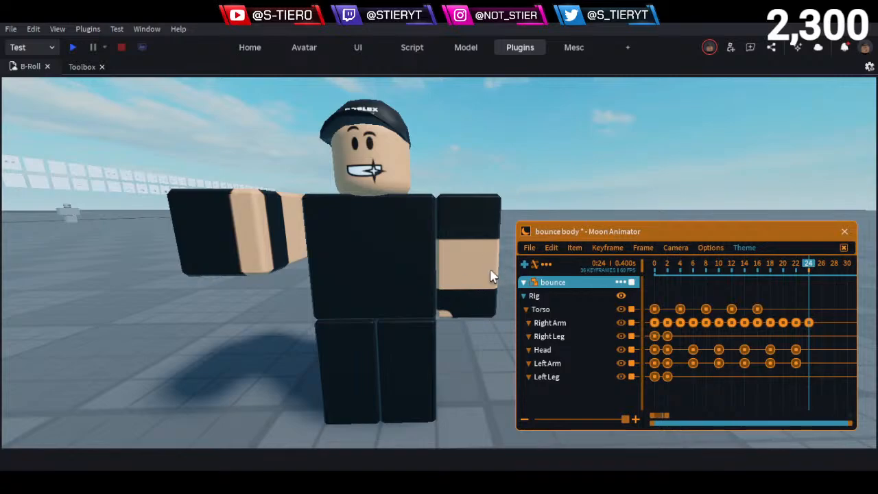
key("space")
key("space")
key("s")
right_click_drag(513, 174, 511, 171)
key("a")
key("space")
key("space")
key("space")
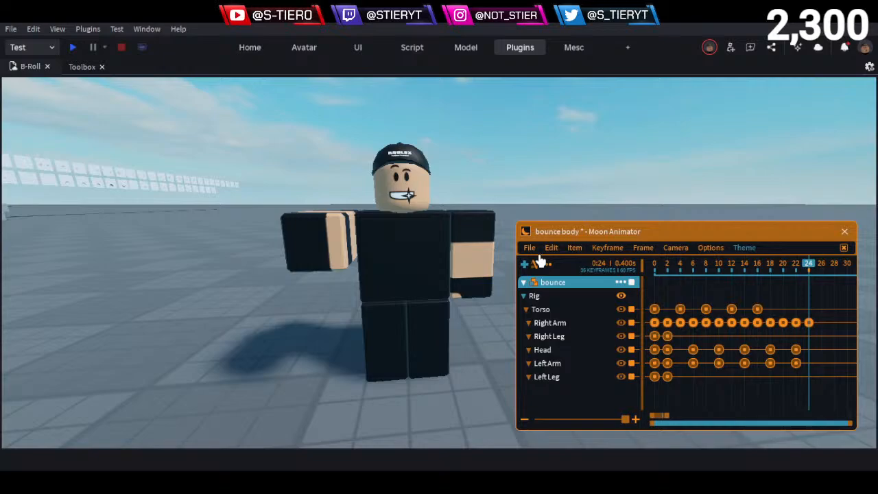
Replay the bounce once more from frame 0 and save the bounce body animation
left_click(655, 264)
key("space")
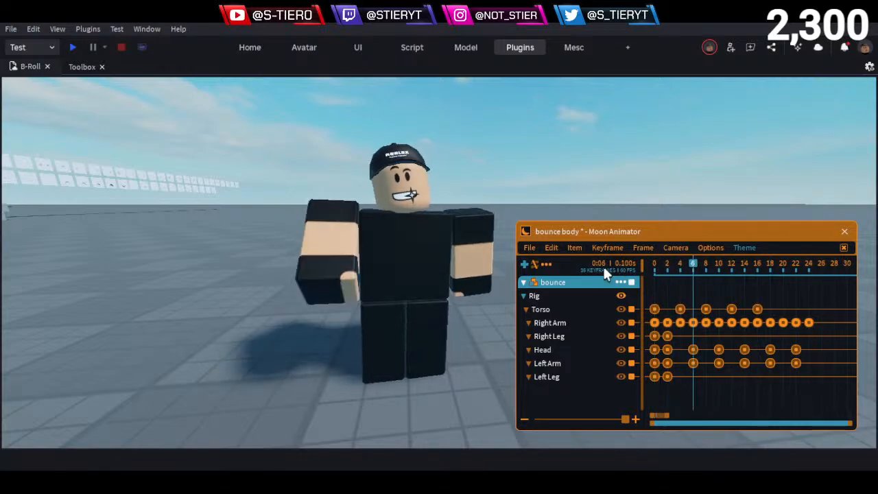
left_click(529, 249)
left_click(535, 270)
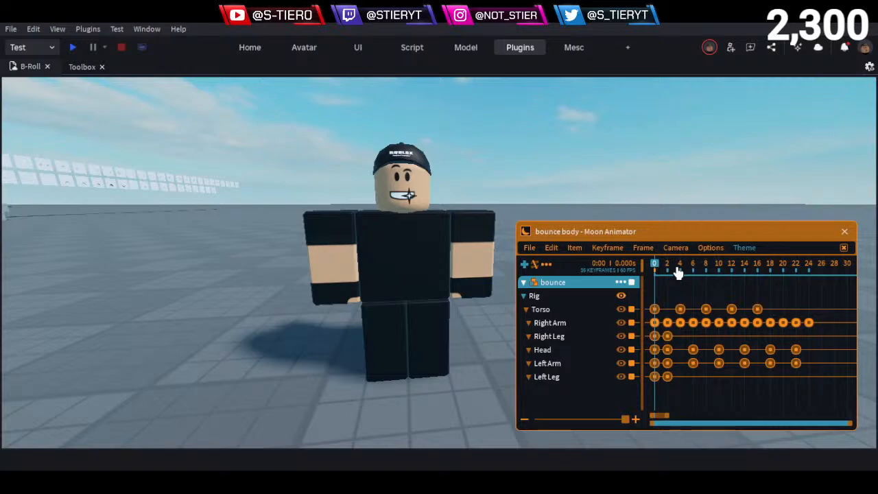
Play the saved bounce from frame 0 and view the rig from close up
key("space")
key("w")
right_click_drag(567, 190, 563, 181)
key("w")
key("s")
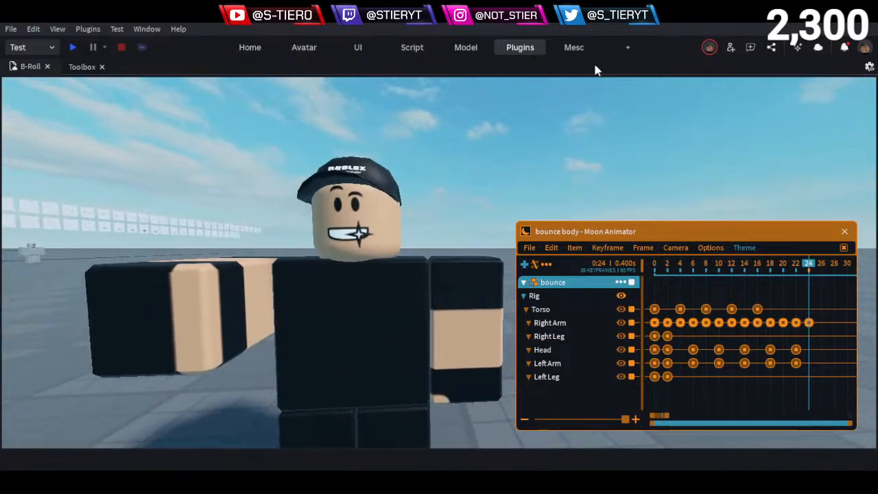
Hide the animator window to view the final pose, restore it and scrub back to frame 0
key("h")
left_click(574, 48)
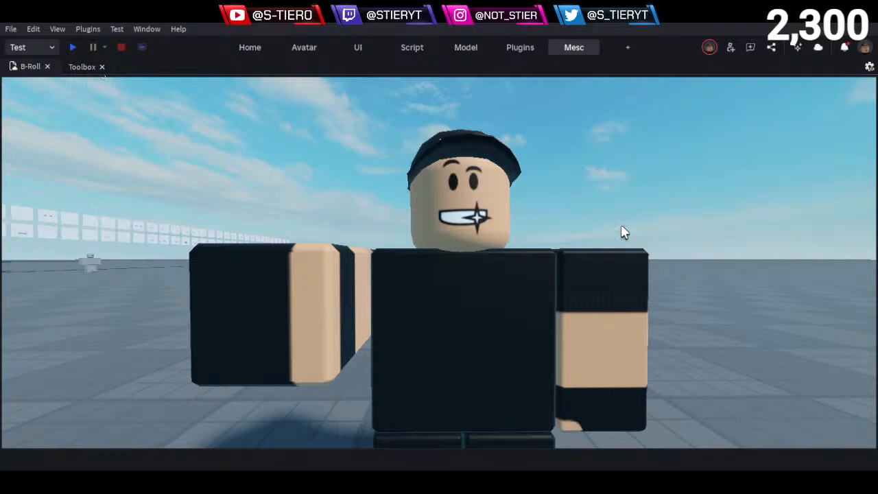
key("h")
key("s")
right_click_drag(595, 208, 590, 188)
key("w")
key("s")
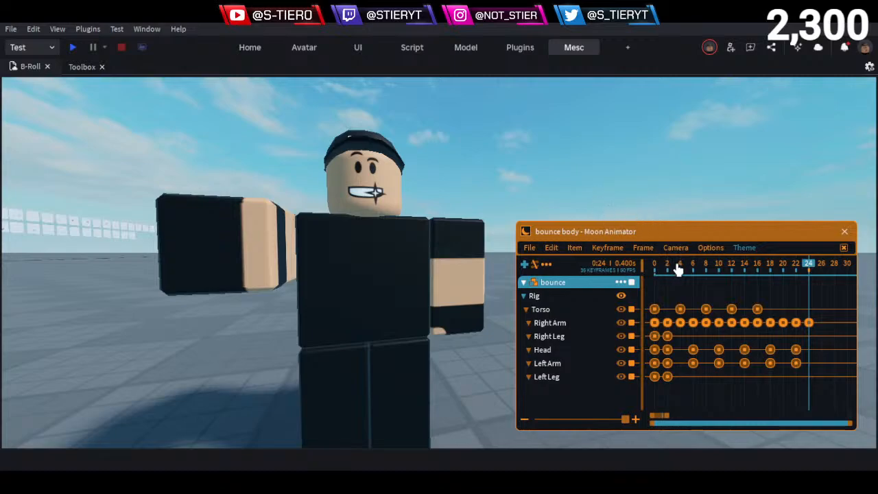
left_click_drag(685, 262, 482, 253)
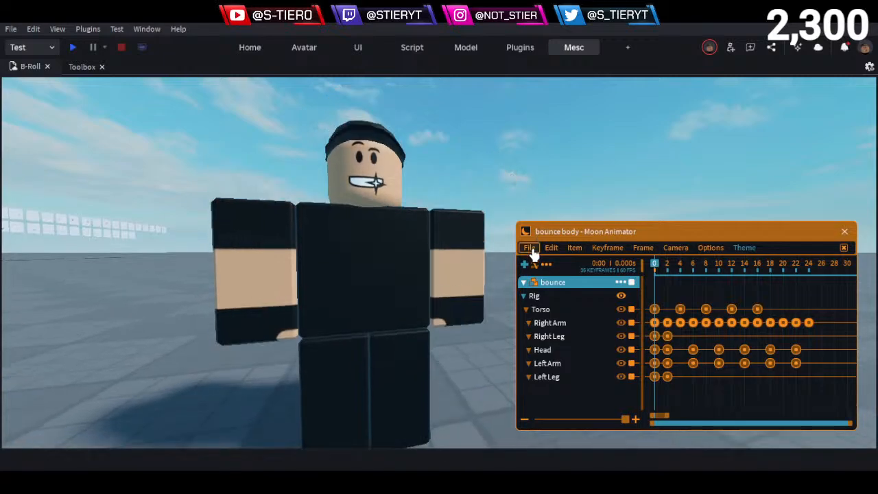
Replay the bounce twice from frame 0 with the full rig in view and scrub to frame 2
right_click_drag(470, 160, 460, 191)
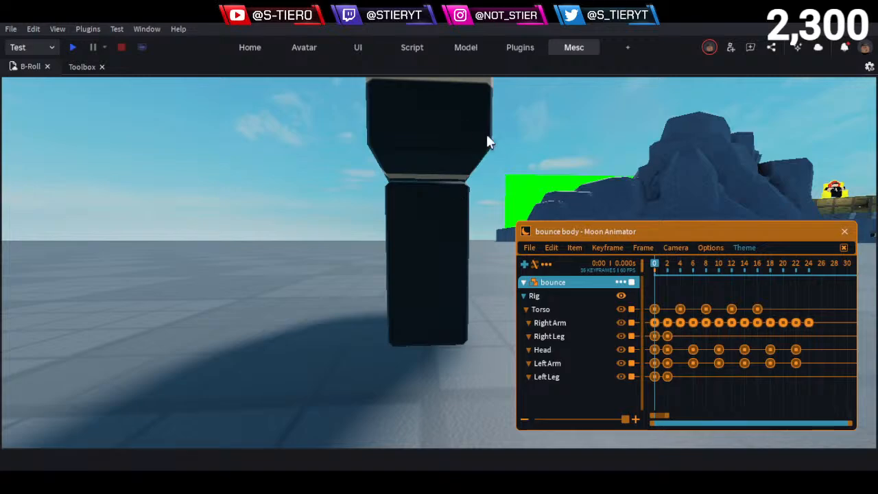
right_click_drag(490, 153, 489, 154)
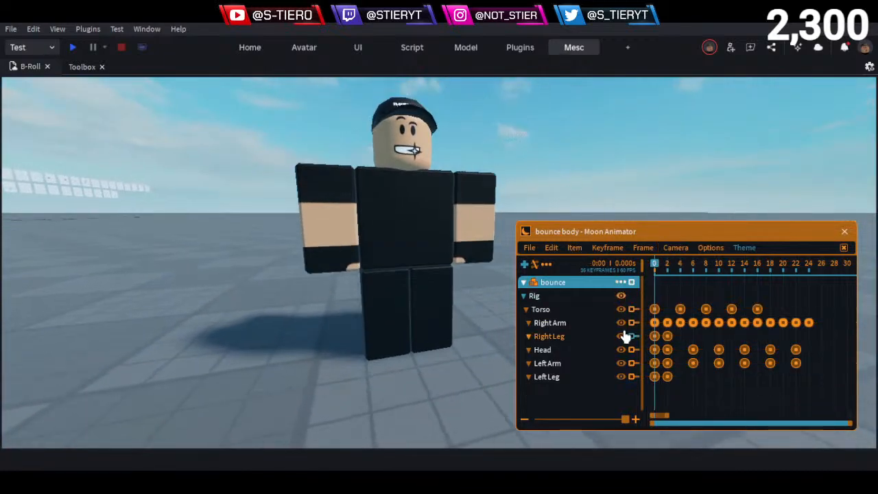
left_click(632, 282)
key("space")
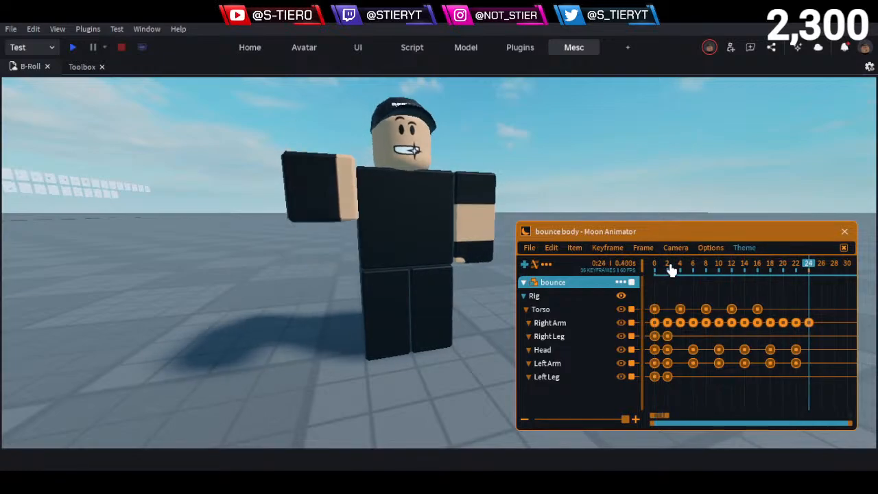
left_click_drag(685, 267, 601, 266)
key("space")
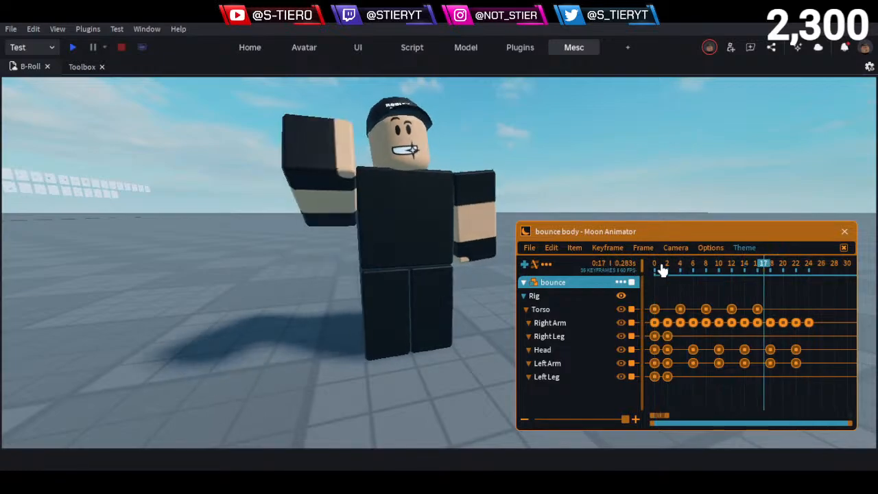
mouse_move(662, 270)
left_mouse_down()
mouse_move(652, 274)
mouse_move(669, 275)
left_mouse_up()
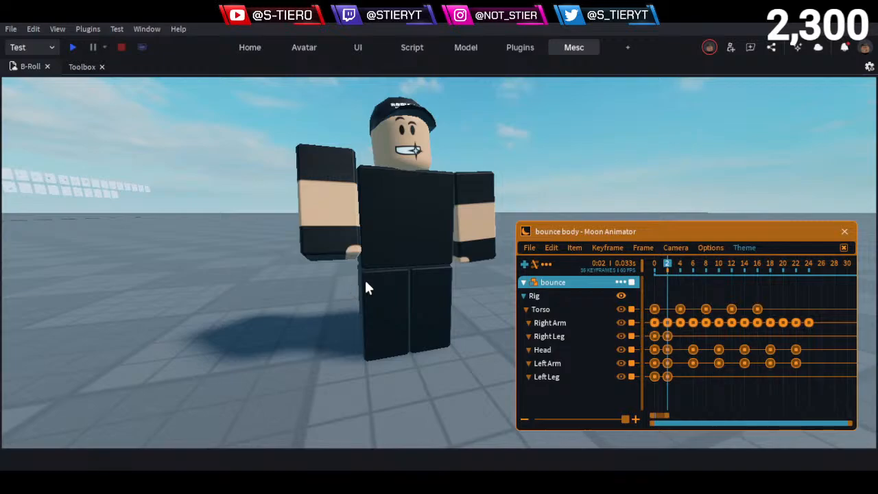
Examine the legs, torso and right arm at frame 2 from close and wider angles
key("w")
key("q")
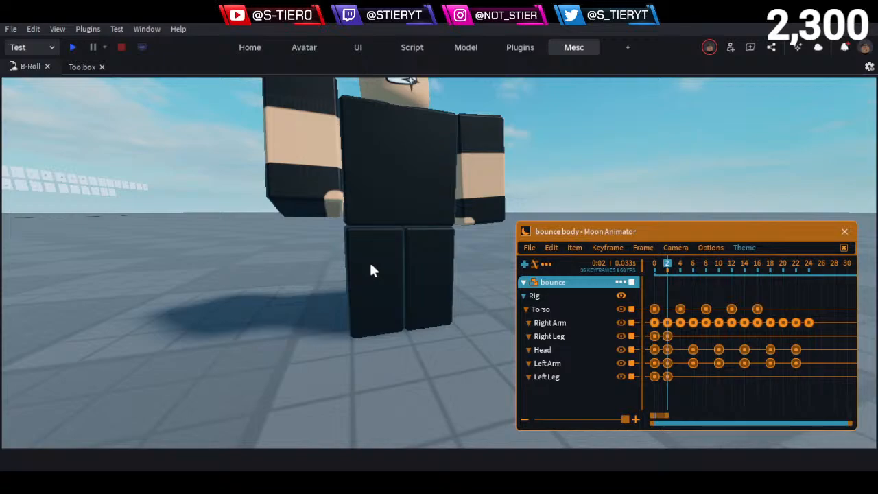
key("w")
key("s")
key("a")
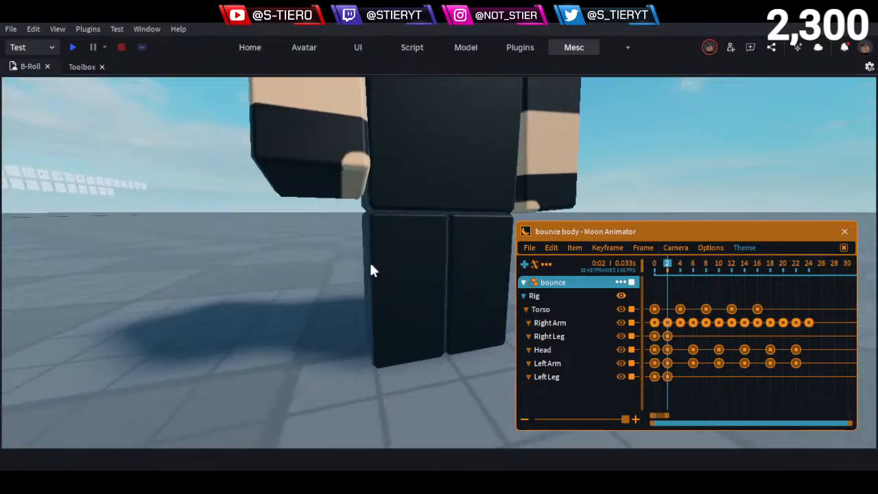
key("s")
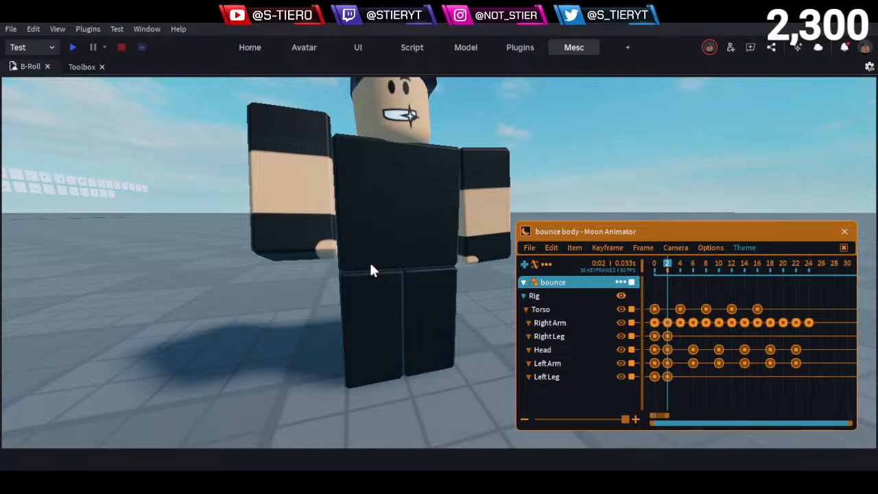
key("s")
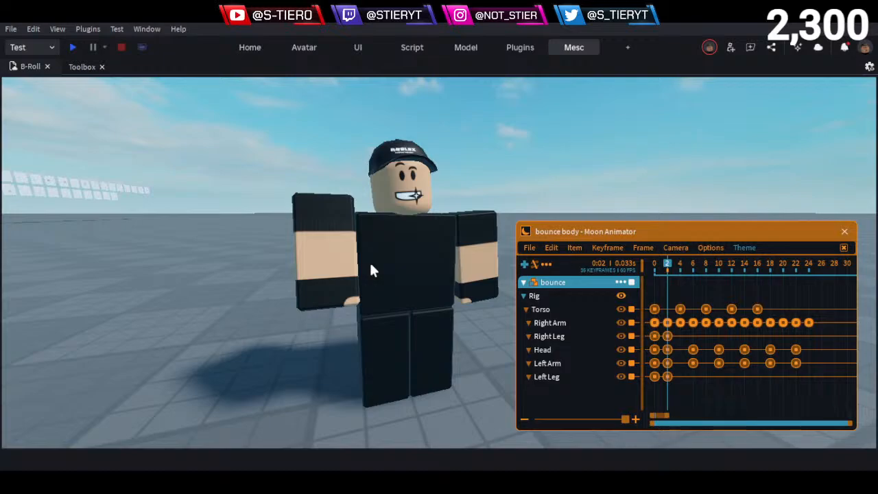
scroll(337, 206, "up", 5)
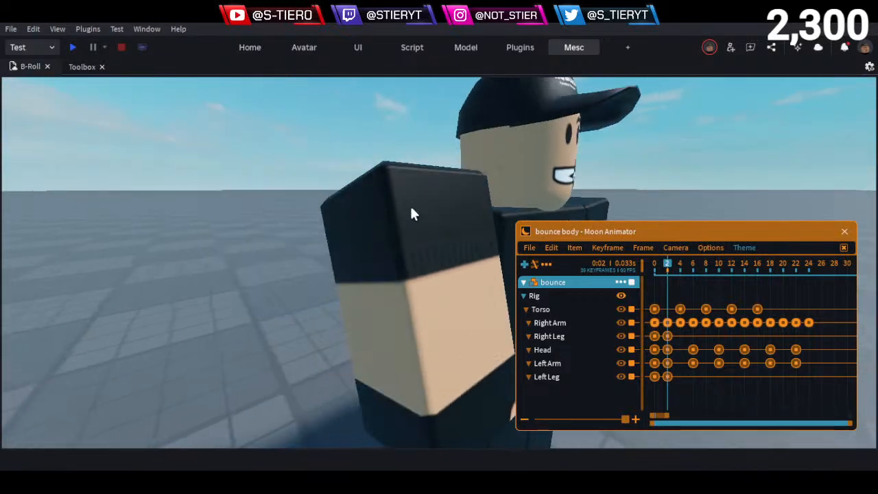
key("s")
key("d")
key("d")
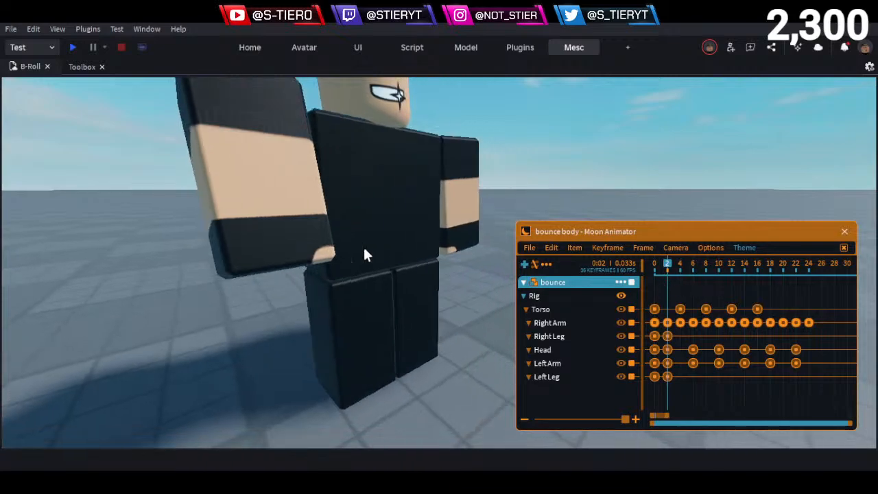
Try to lower both legs straight down by about 0.169 in world space at frame 2
left_click(407, 288)
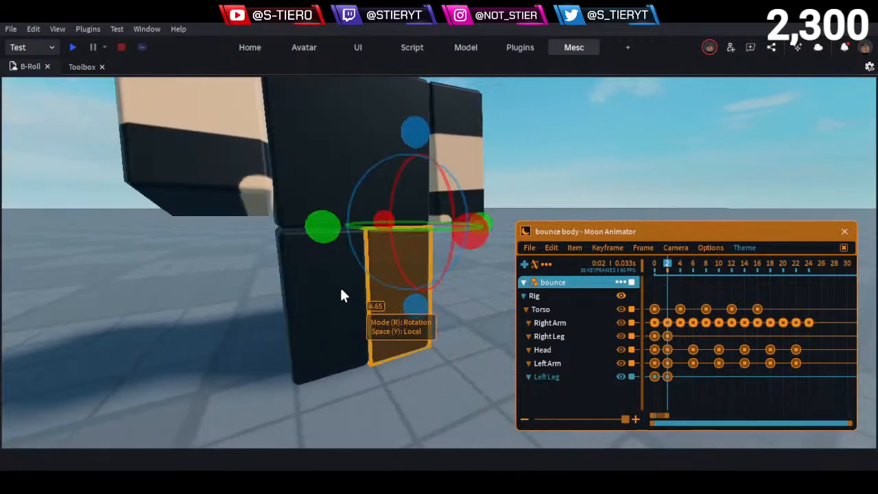
left_click(342, 295, "ctrl")
key("r")
left_click_drag(418, 281, 420, 289)
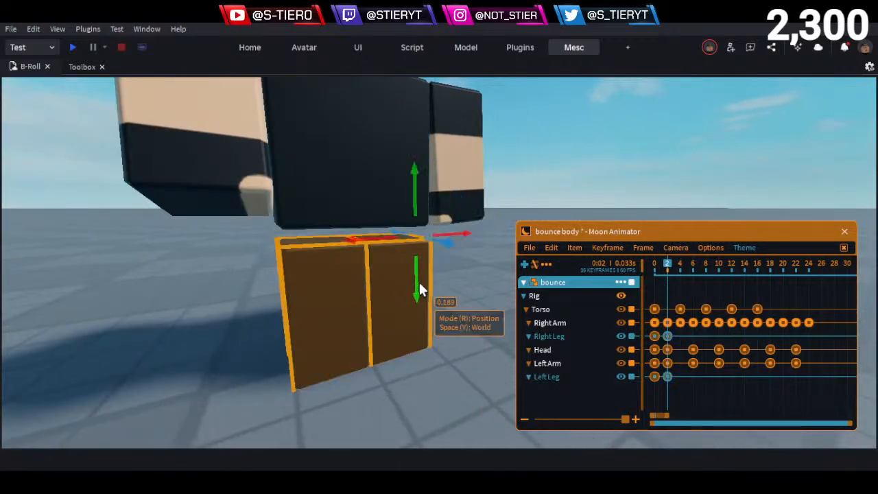
left_click(453, 372)
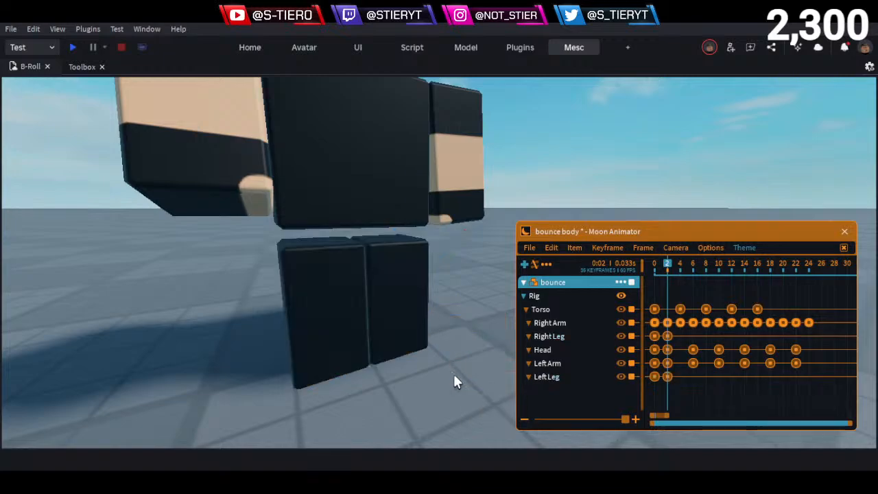
Delete the right leg and left leg keyframes at frame 2
left_click(666, 338)
left_click(667, 378)
left_click(668, 376)
key("ctrl+a")
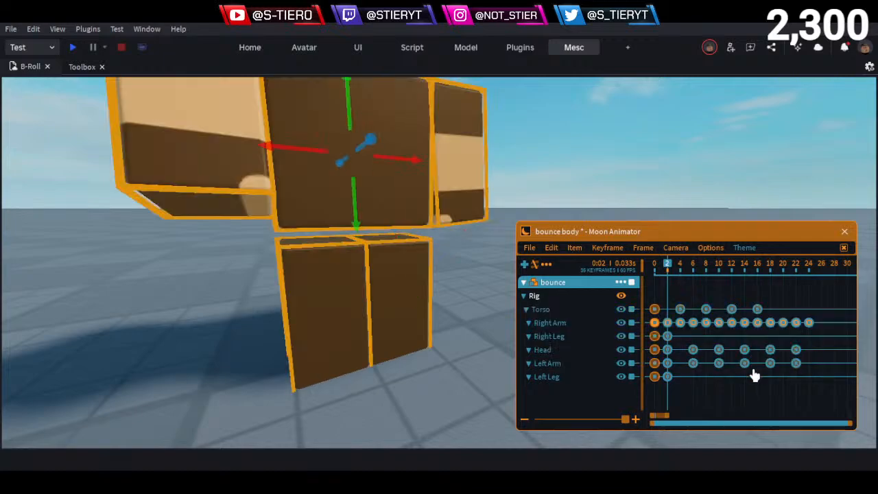
left_click(688, 397)
left_click(667, 377)
left_click(668, 338, "ctrl")
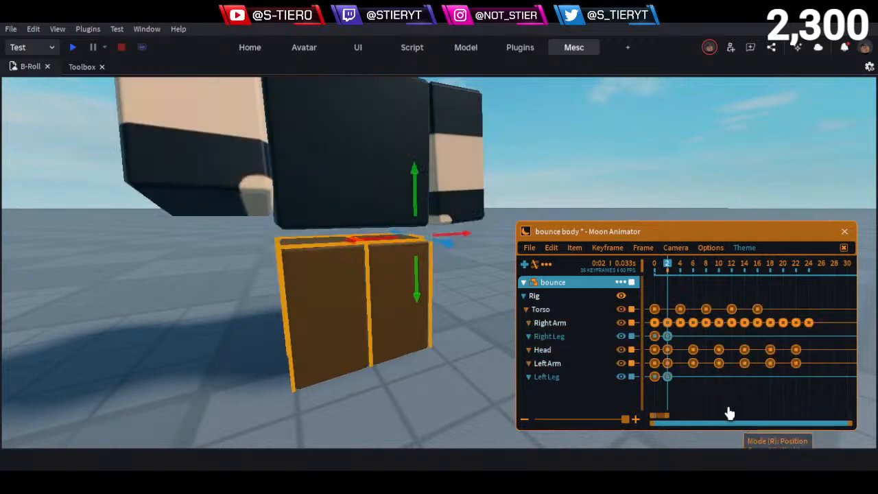
key("Delete")
scroll(509, 390, "down", 1)
scroll(515, 371, "down", 2)
Add new keyframes at frame 2 for the right leg and the left leg
left_click(566, 339)
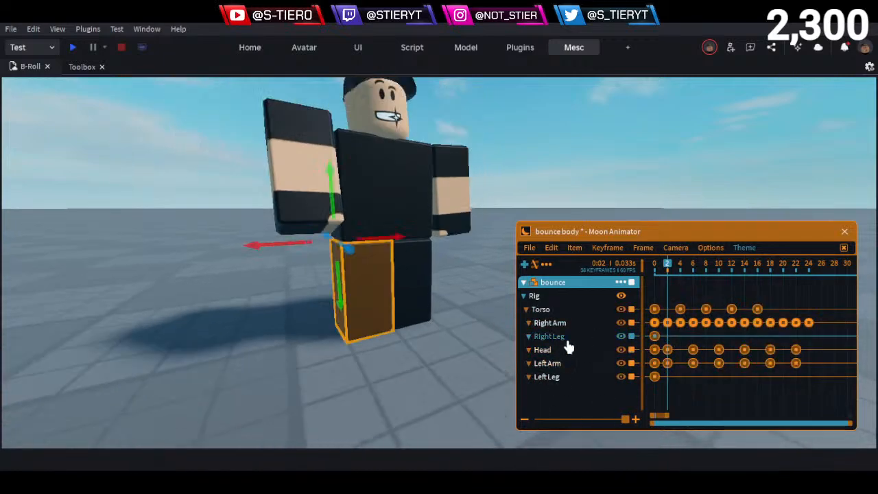
key("equal")
left_click(567, 377)
key("equal")
left_click(384, 363)
Scrub to frames 4 and 6 and check from close up how the legs meet the torso
left_click_drag(670, 269, 679, 268)
right_click_drag(344, 202, 330, 200)
scroll(336, 203, "up", 2)
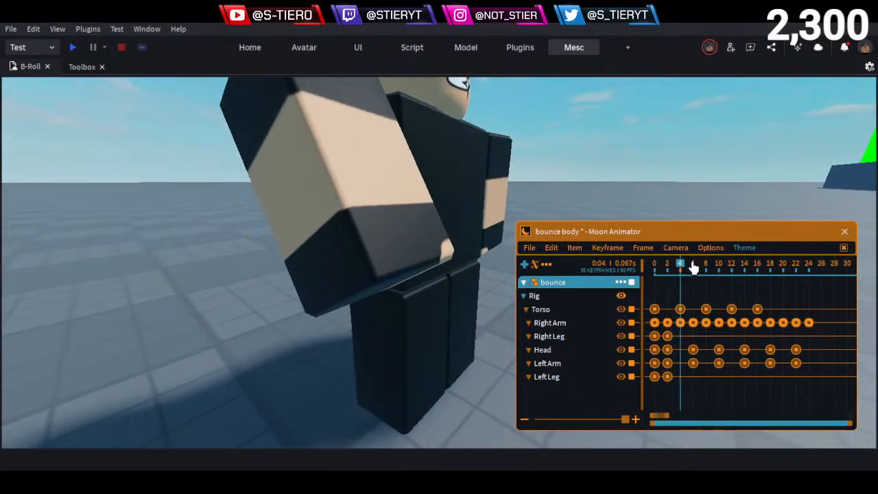
left_click_drag(681, 268, 693, 268)
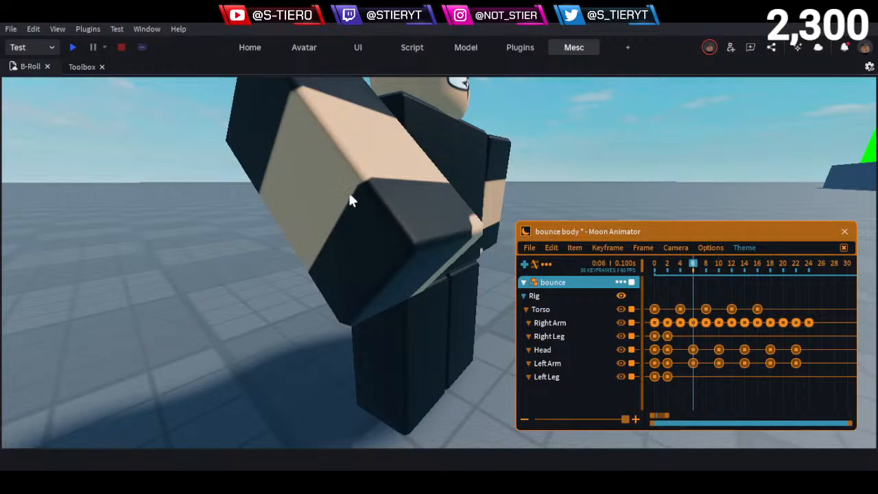
right_click_drag(427, 221, 403, 293)
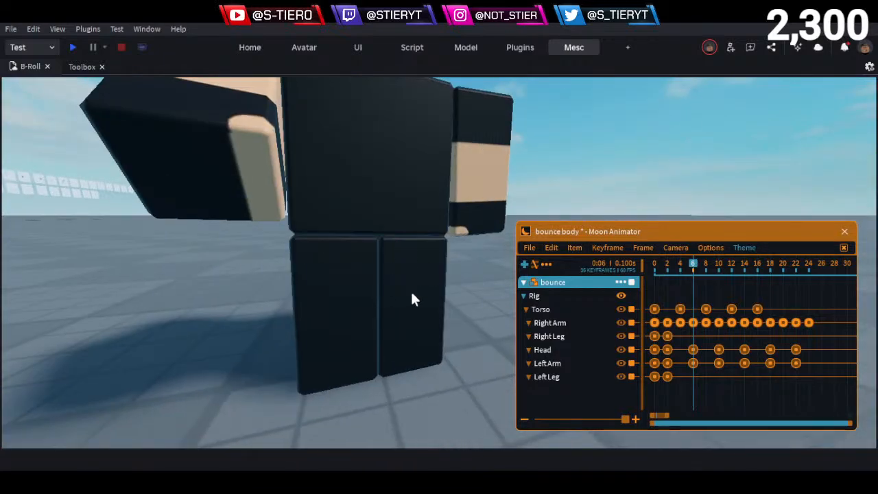
scroll(410, 290, "down", 2)
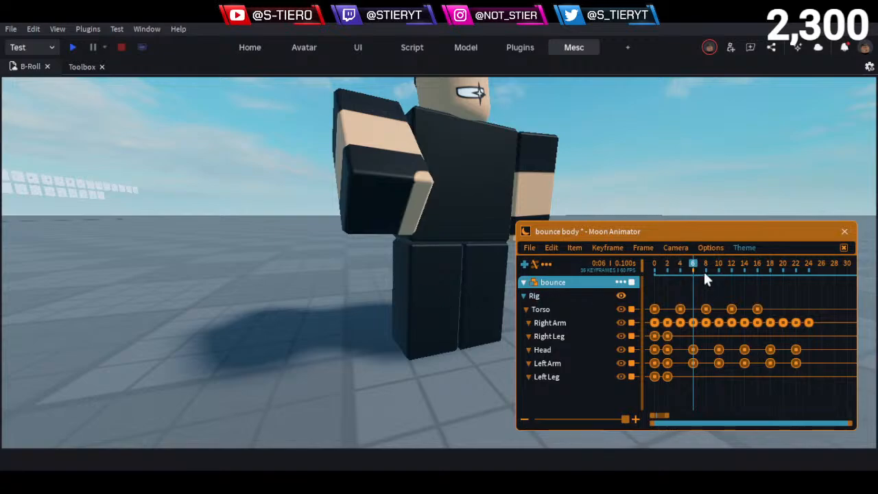
Replay the bounce twice from frame 0 to check the rekeyed legs, then return to the start
left_click_drag(705, 269, 585, 282)
key("space")
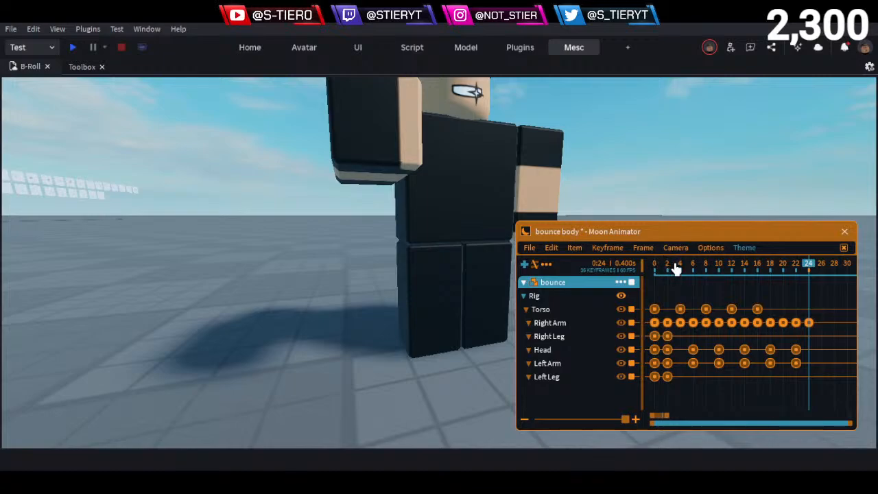
left_click_drag(676, 268, 594, 274)
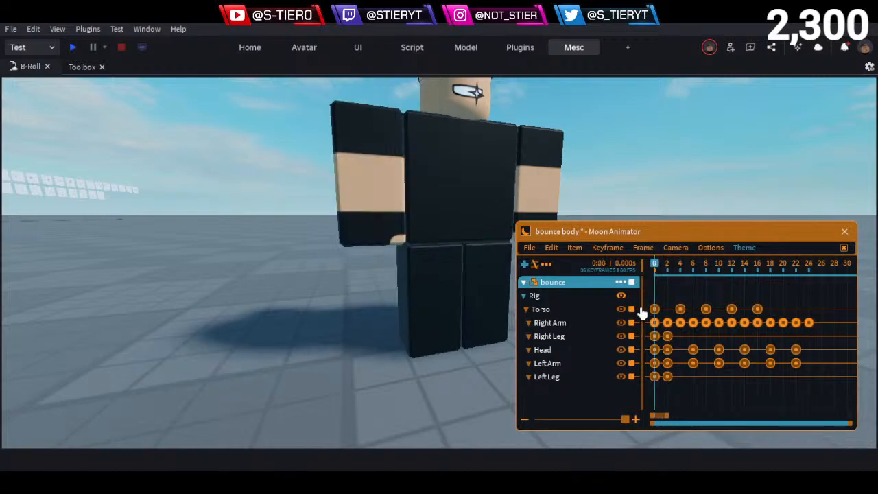
key("space")
left_click_drag(690, 269, 582, 270)
Move to a front view of the whole rig, play the bounce and return to frame 0
right_click_drag(419, 278, 410, 282)
key("a")
key("w")
key("d")
key("a")
key("s")
key("s")
key("a")
key("e")
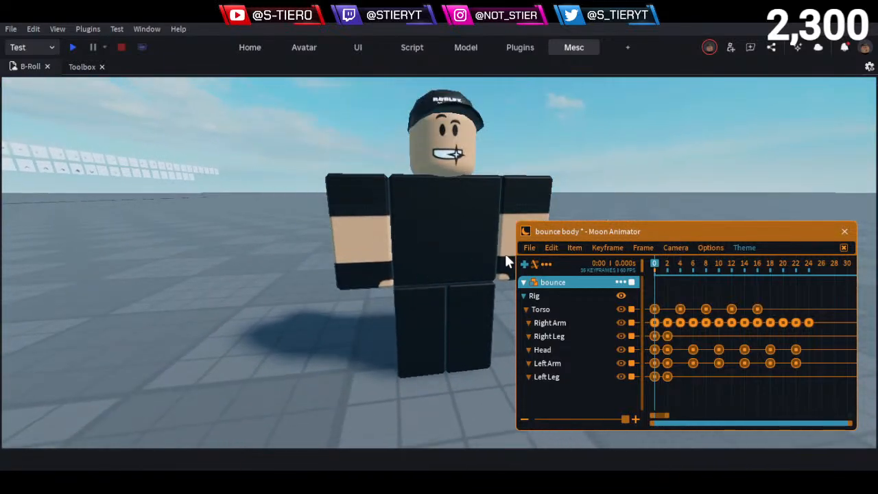
key("q")
key("space")
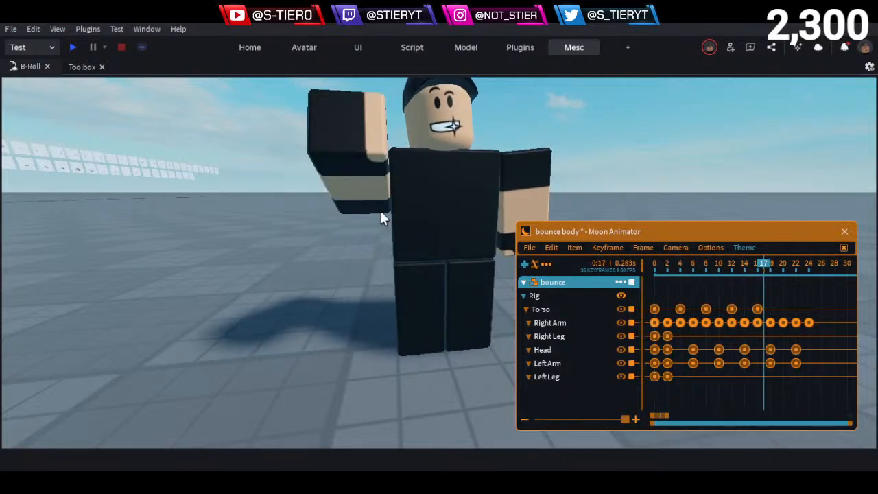
left_click_drag(674, 268, 483, 268)
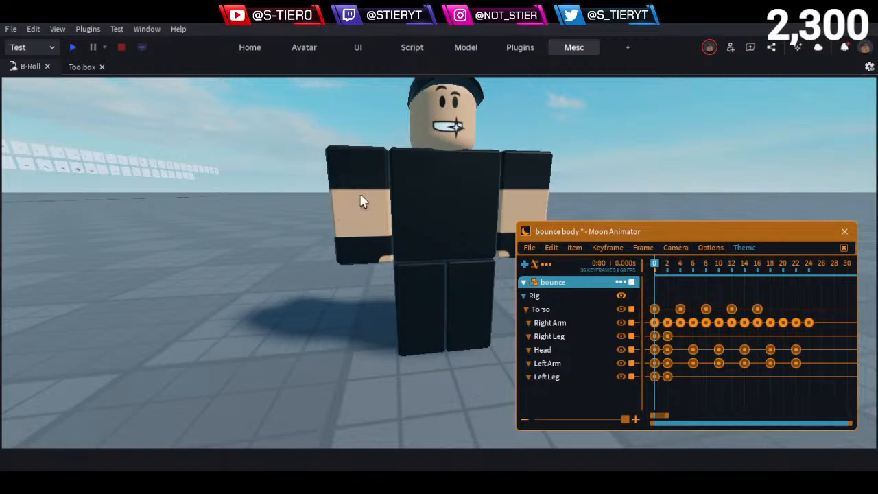
View the rig from a closer, slightly side-on angle, scrub through the bounce and play it from frame 0
key("d")
key("w")
key("s")
key("a")
right_click_drag(417, 216, 360, 188)
key("w")
key("d")
key("a")
key("w")
key("s")
key("a")
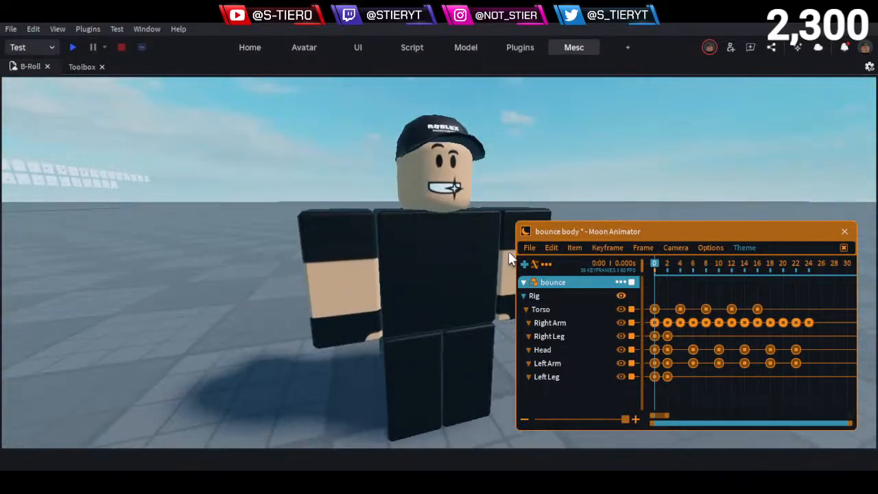
left_click(668, 264)
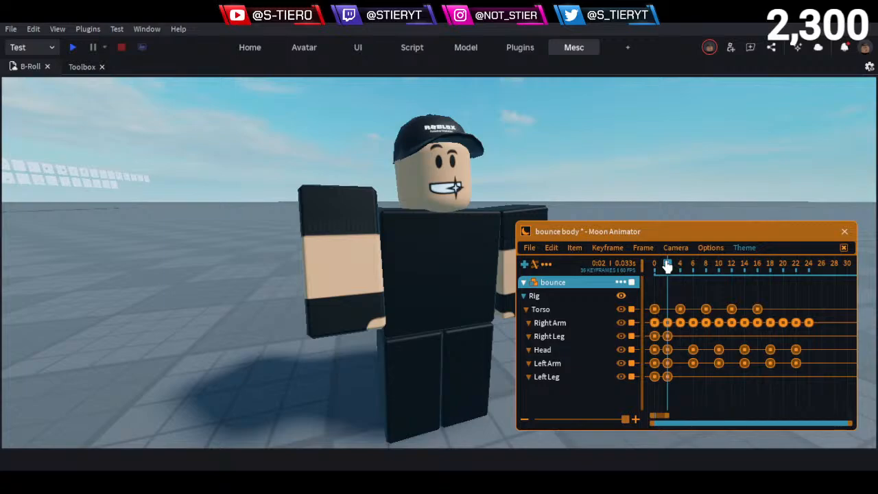
left_click_drag(668, 264, 775, 308)
left_click_drag(675, 269, 592, 270)
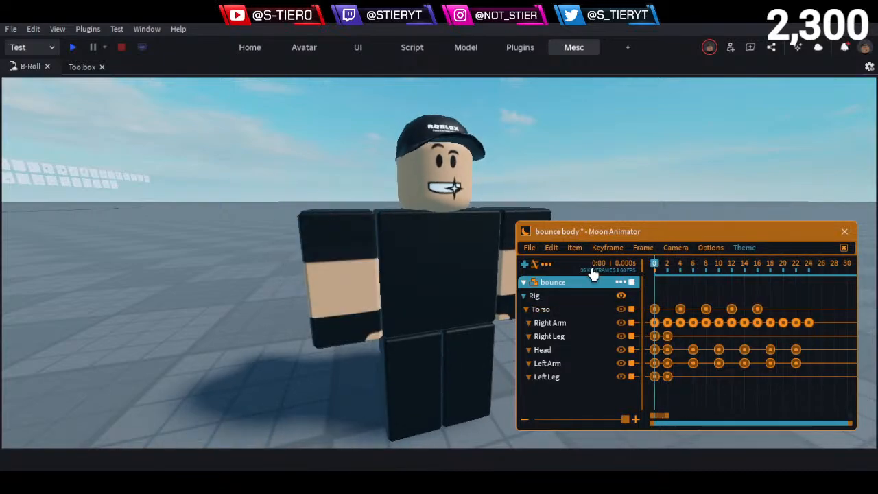
key("space")
Examine the leg and torso joints from close up on the other side at frame 24 and while scrubbing from frame 0 to 4
scroll(460, 329, "up", 5)
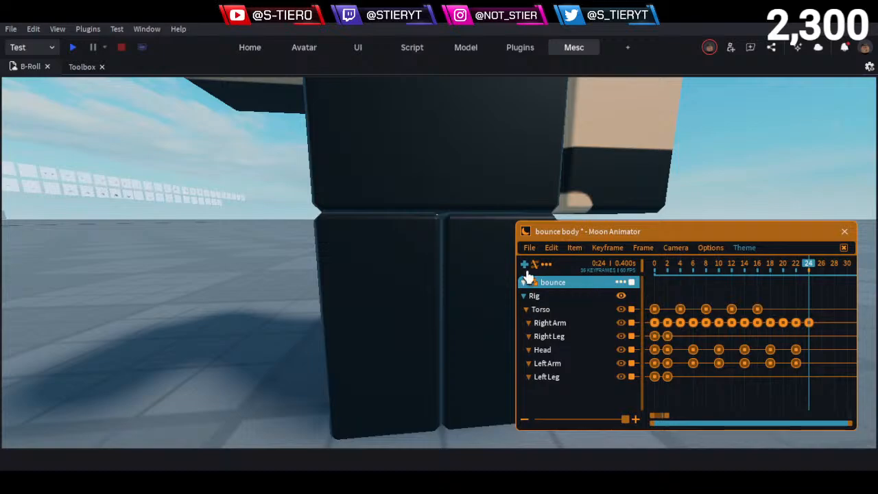
right_click_drag(432, 316, 432, 316)
right_click_drag(411, 277, 421, 264)
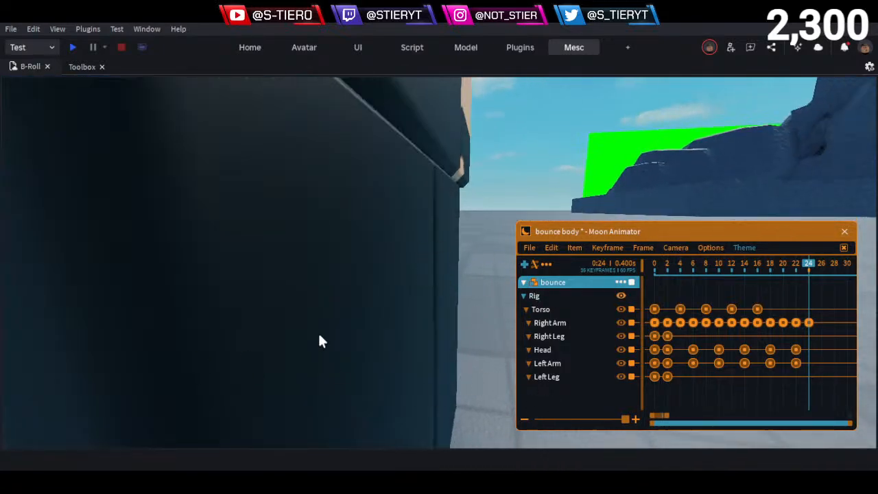
key("s")
right_click_drag(390, 292, 389, 289)
key("d")
key("d")
key("a")
key("s")
key("a")
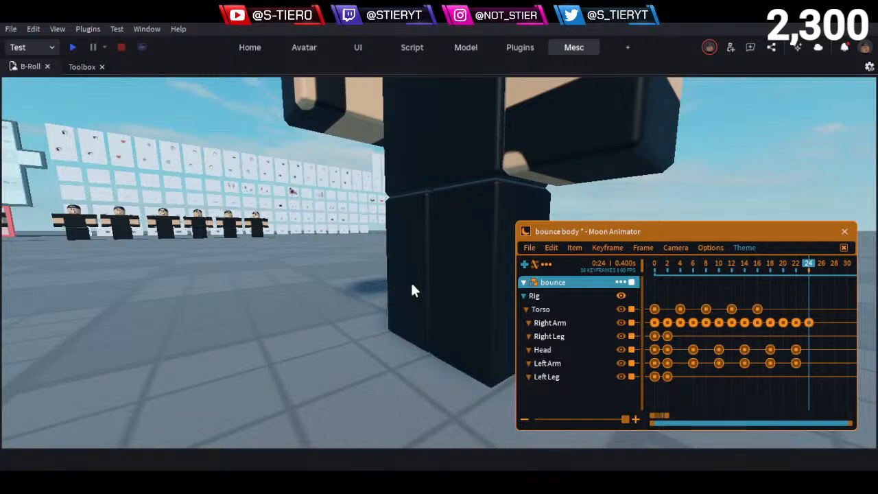
key("d")
right_click_drag(406, 266, 406, 266)
key("a")
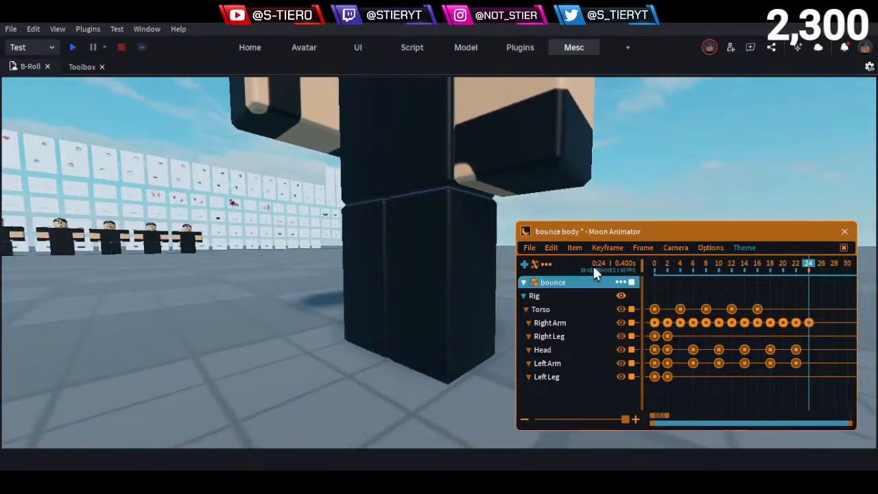
left_click(658, 268)
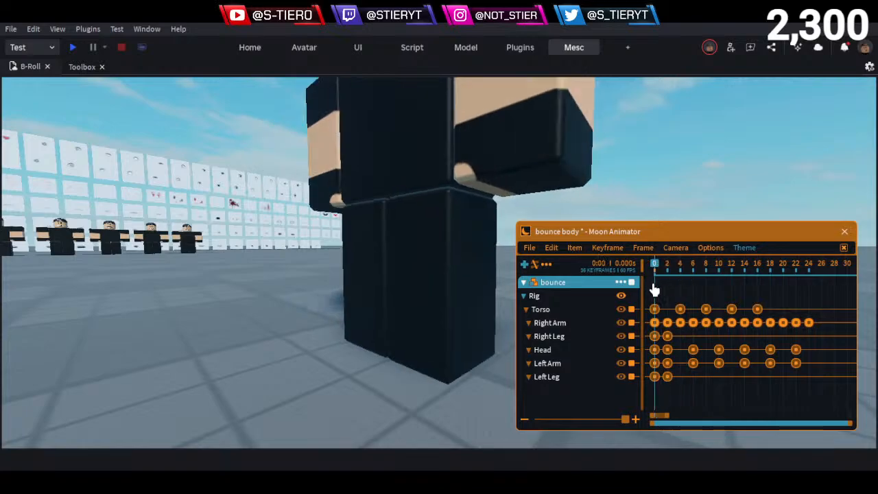
left_click_drag(655, 290, 680, 298)
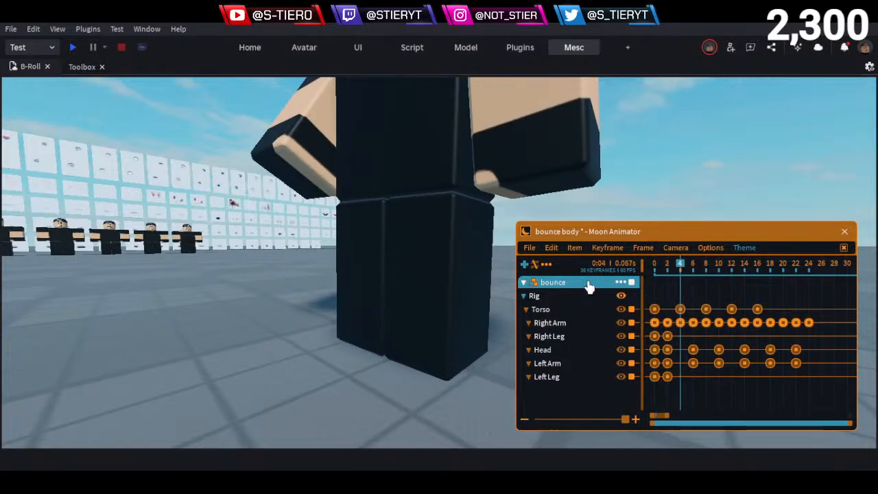
Rotate both legs together by about -5.6° at frame 4, keying the right and left leg
right_click_drag(408, 238, 410, 240)
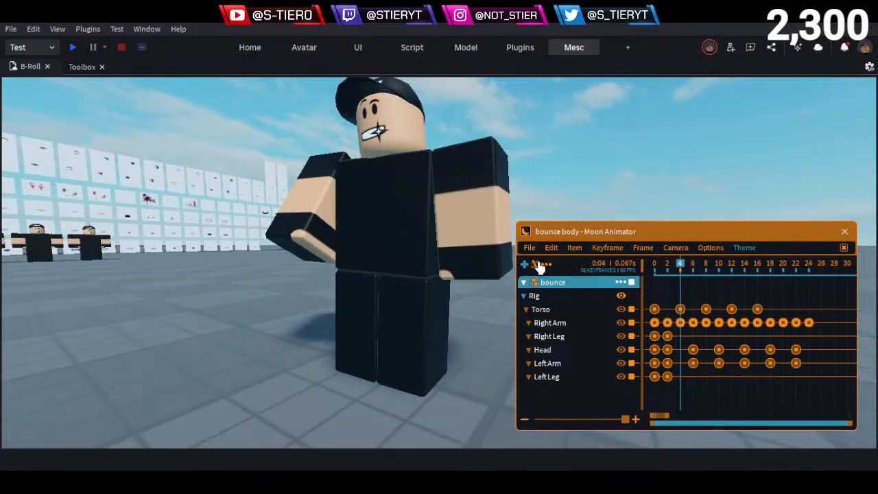
scroll(320, 316, "down", 3)
scroll(320, 317, "up", 2)
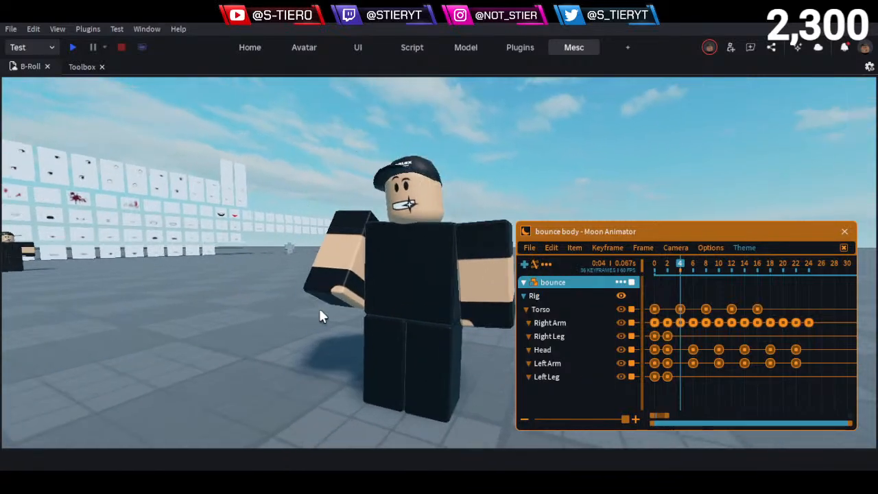
scroll(319, 306, "up", 5)
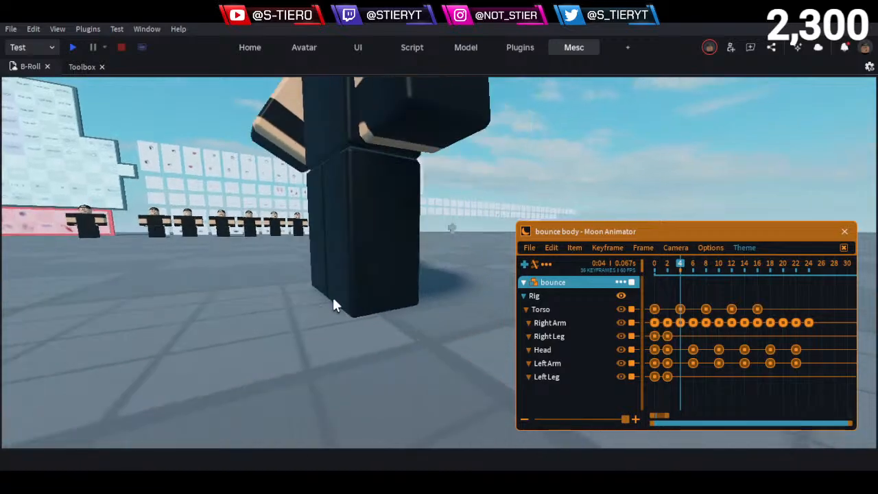
left_click(317, 240)
left_click(356, 248, "ctrl")
key("r")
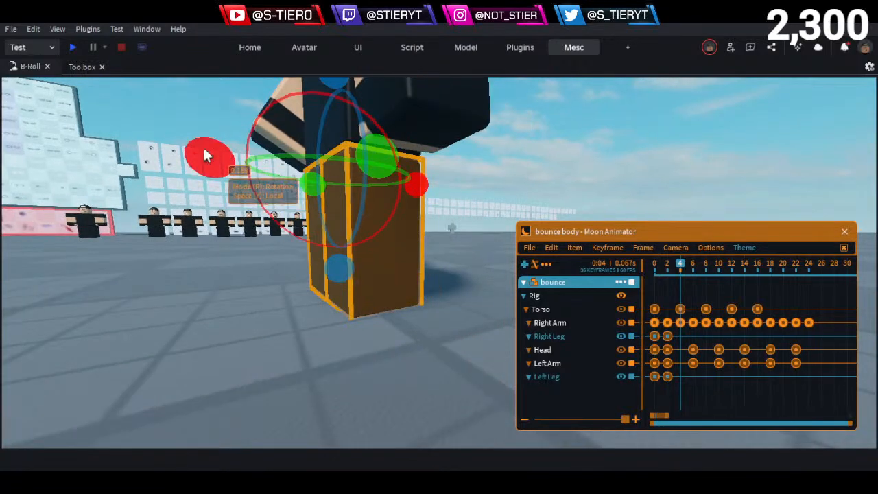
mouse_move(204, 150)
left_mouse_down()
mouse_move(210, 173)
mouse_move(203, 165)
left_mouse_up()
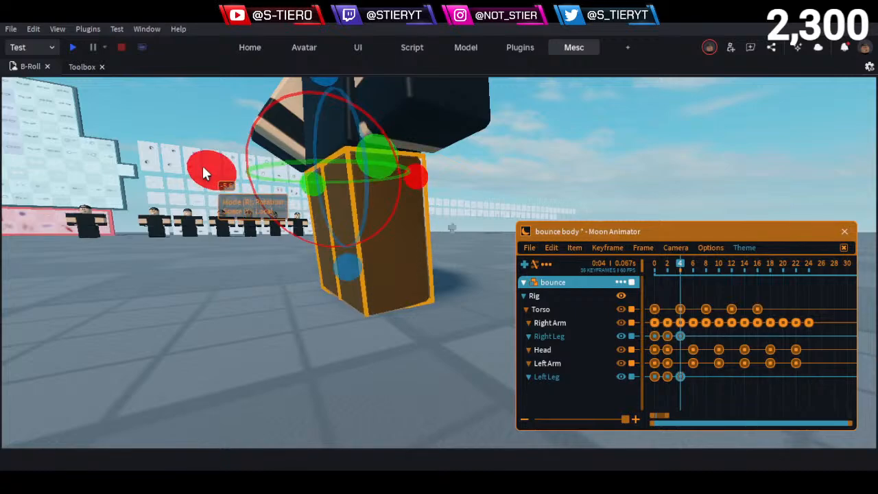
Lower the torso by about 0.045 at frame 4 and play the bounce from frame 0
key("r")
right_click_drag(217, 141, 218, 144)
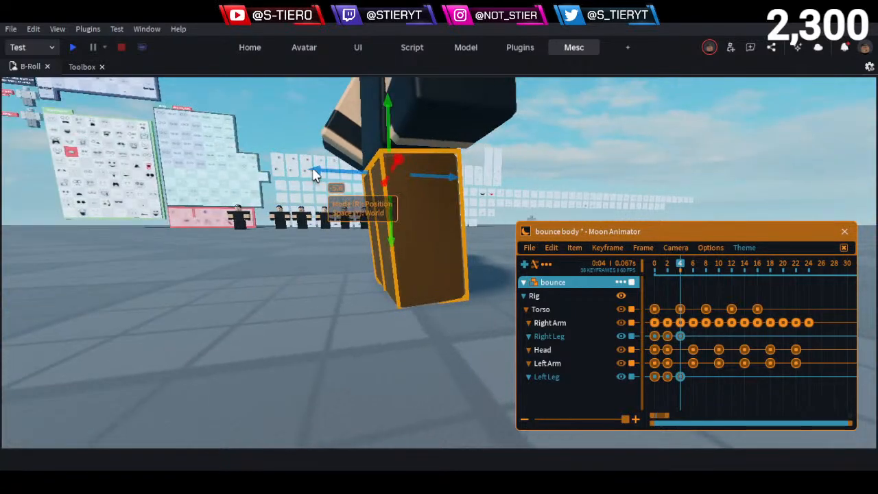
right_click_drag(333, 189, 334, 181)
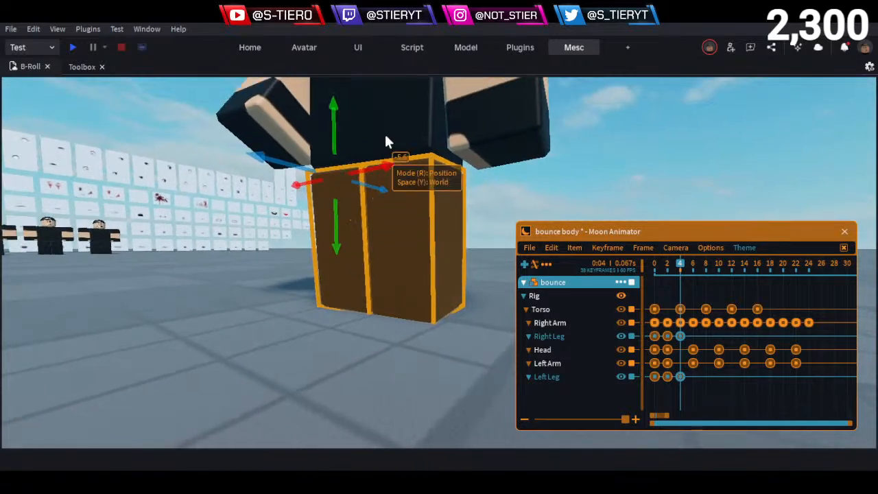
left_click(387, 140)
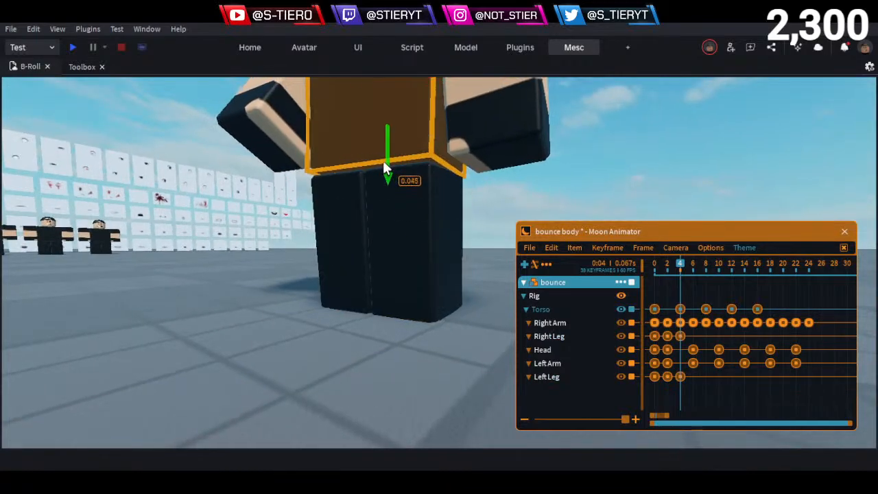
left_click_drag(681, 267, 489, 276)
key("space")
key("space")
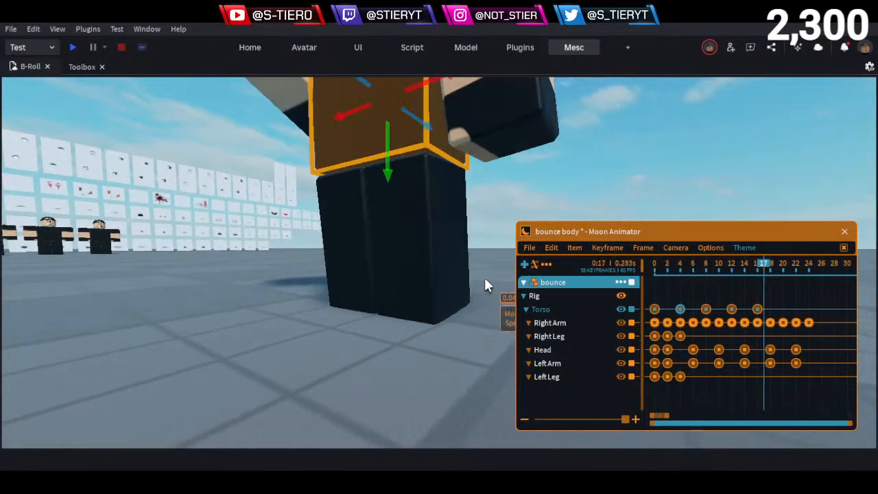
Replay the bounce from frame 0 while backing away to a side-on view of the rig
left_click_drag(679, 273, 425, 322)
left_click(396, 323)
key("s")
right_click_drag(395, 323, 414, 312)
key("space")
key("d")
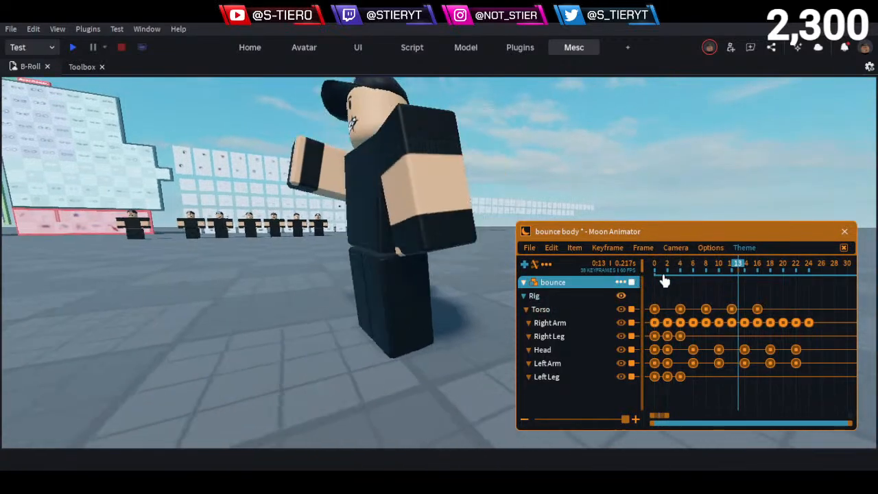
Rotate both legs together by about -5.29° at frame 8, keying the right and left leg
left_click_drag(676, 268, 705, 304)
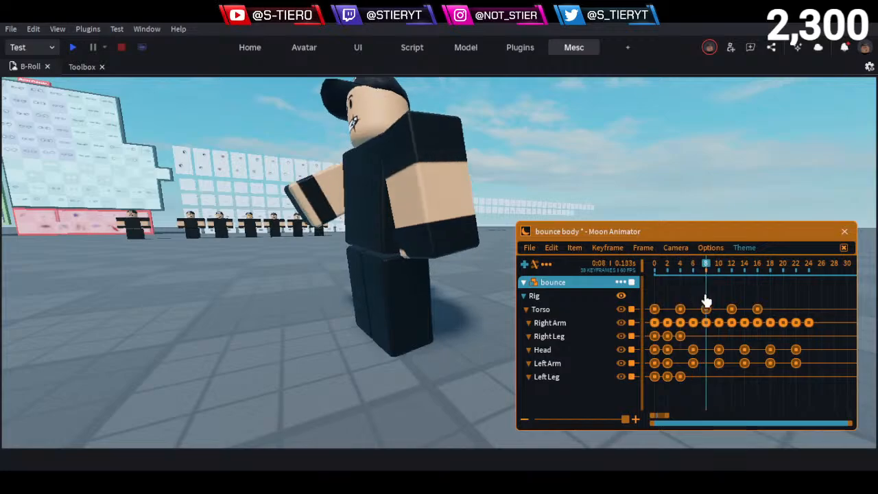
key("w")
right_click_drag(425, 292, 425, 292)
key("a")
left_click(380, 265)
left_click(447, 264, "shift")
key("e")
right_click_drag(438, 263, 436, 259)
key("d")
key("w")
key("r")
key("q")
right_click_drag(345, 277, 343, 276)
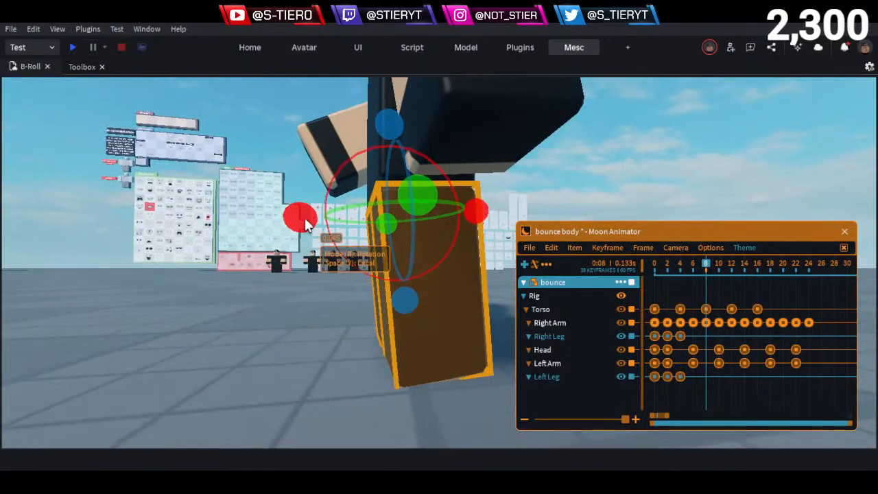
left_click_drag(305, 219, 307, 220)
left_click_drag(307, 221, 309, 228)
Lower the torso by about 0.027 at frame 8 to meet the legs
key("r")
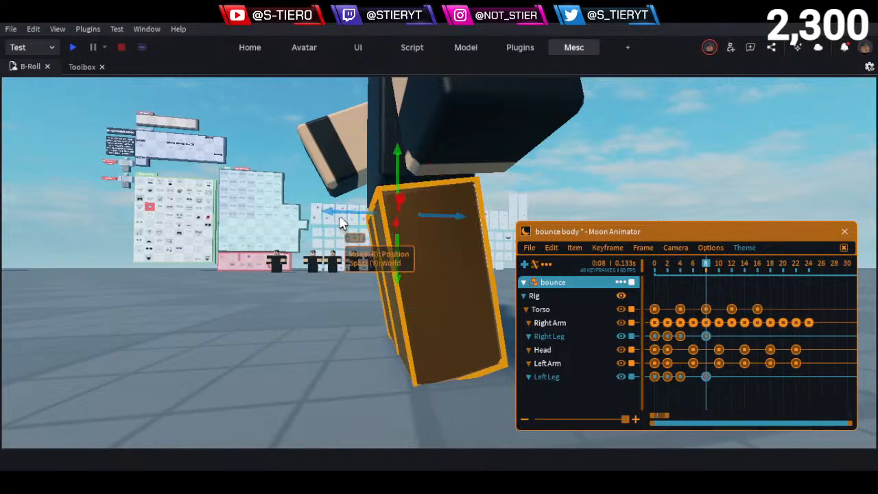
key("a")
right_click_drag(343, 209, 350, 207)
left_click(408, 167)
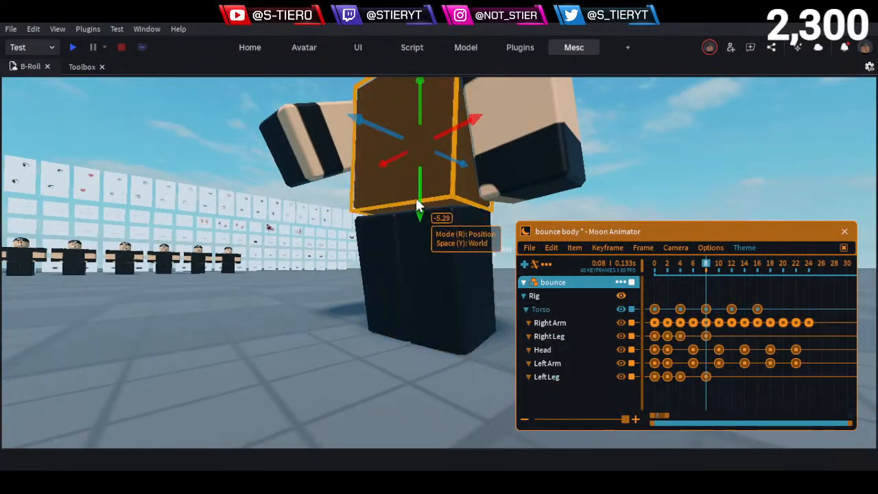
left_click(319, 341)
scroll(318, 334, "down", 2)
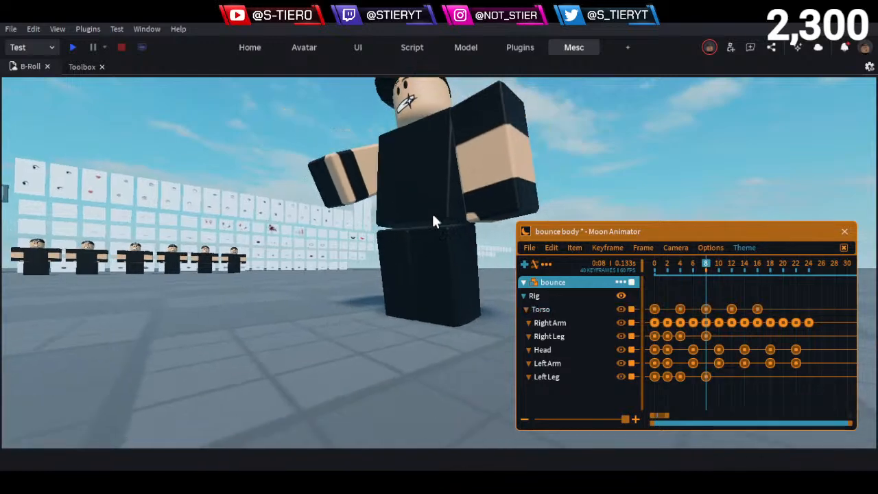
left_click(434, 197)
left_click_drag(423, 209, 424, 215)
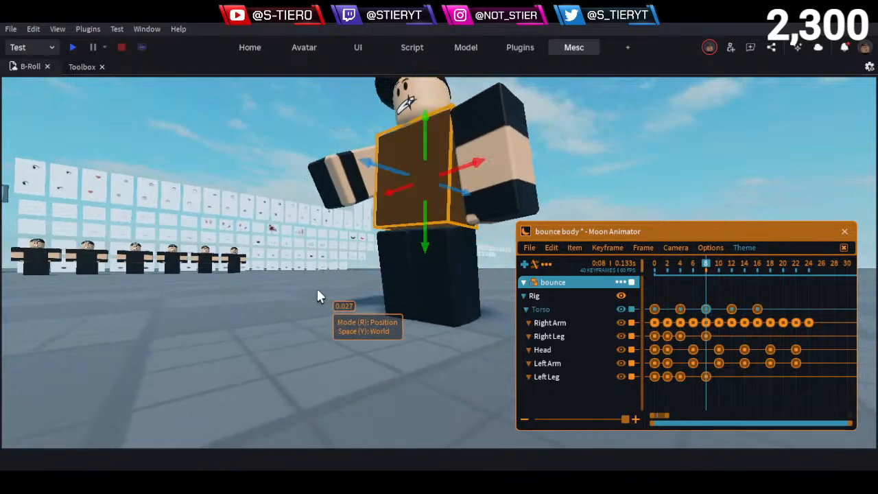
Deselect the torso and play the bounce twice from frame 0 to check the leg motion
left_click(317, 291)
left_click_drag(683, 265, 616, 264)
key("space")
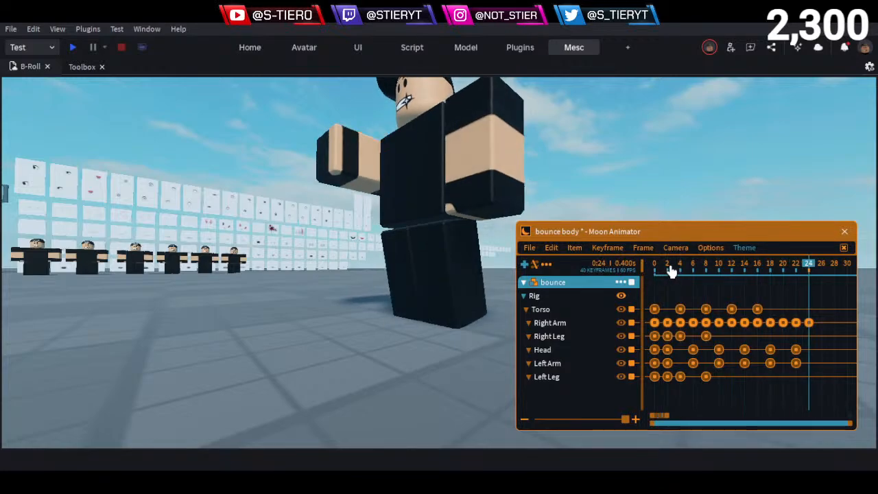
left_click_drag(685, 265, 628, 270)
key("space")
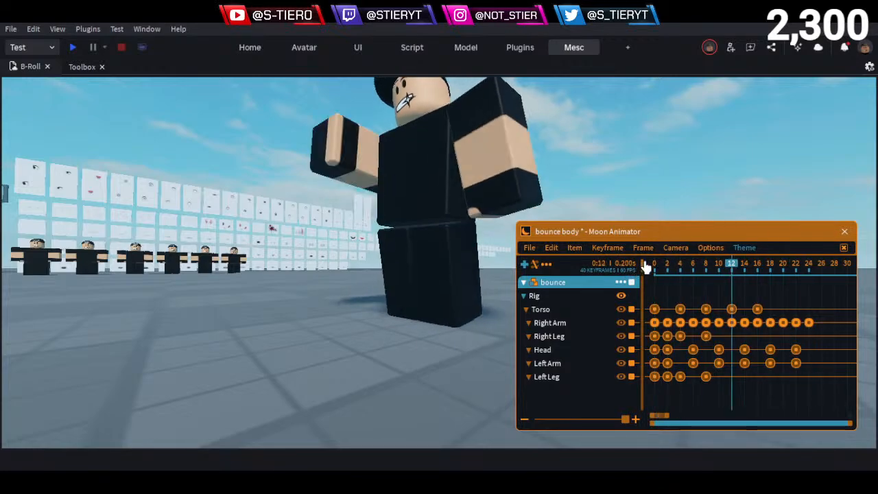
Go to frame 2 and delete the right and left leg keyframes there
left_click(662, 272)
left_click_drag(664, 275, 668, 321)
left_click(667, 339)
left_click(667, 389)
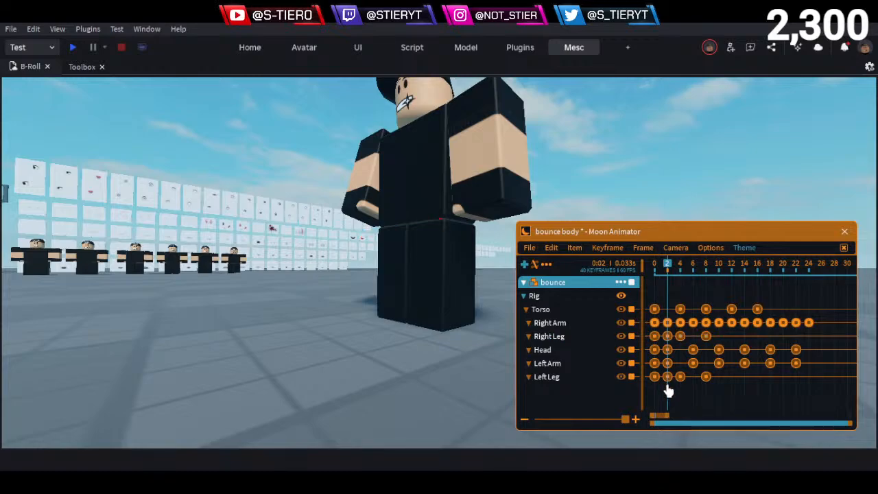
left_click(667, 340)
left_click(667, 378, "ctrl")
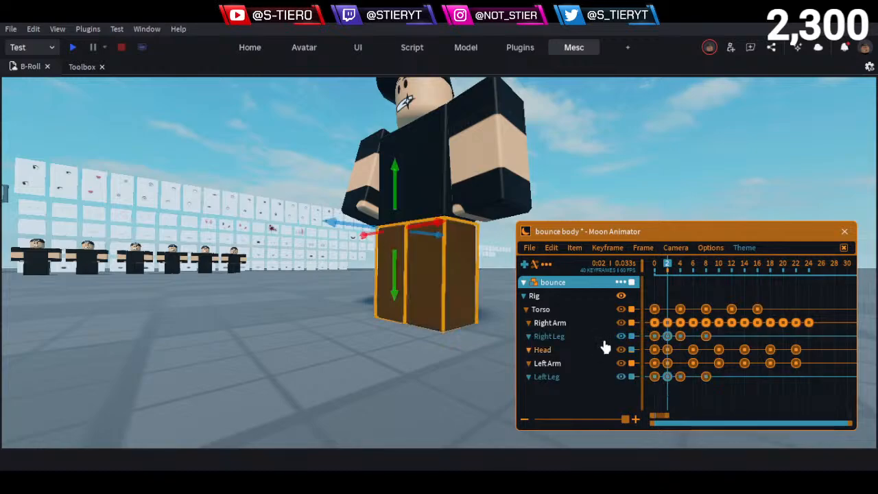
key("Delete")
Move both legs' keyframes from frames 4 and 8 to frames 2 and 6, and play the bounce
left_click(679, 337)
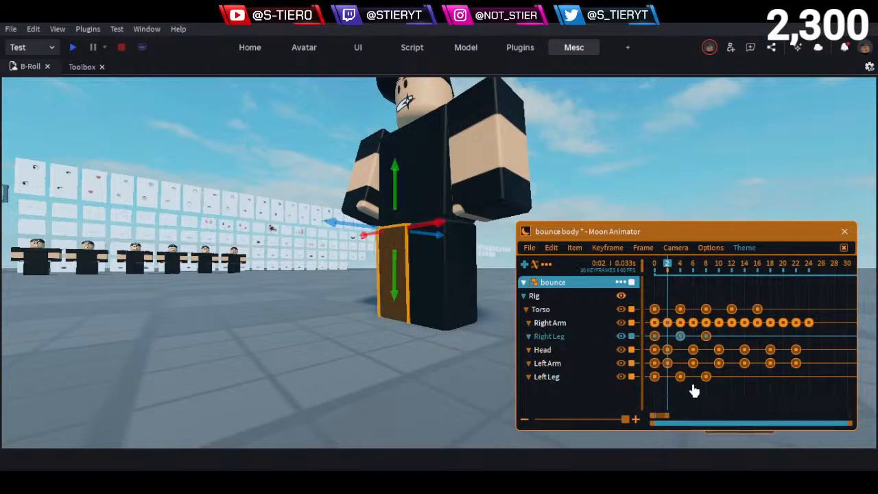
left_click_drag(713, 384, 670, 375, "ctrl")
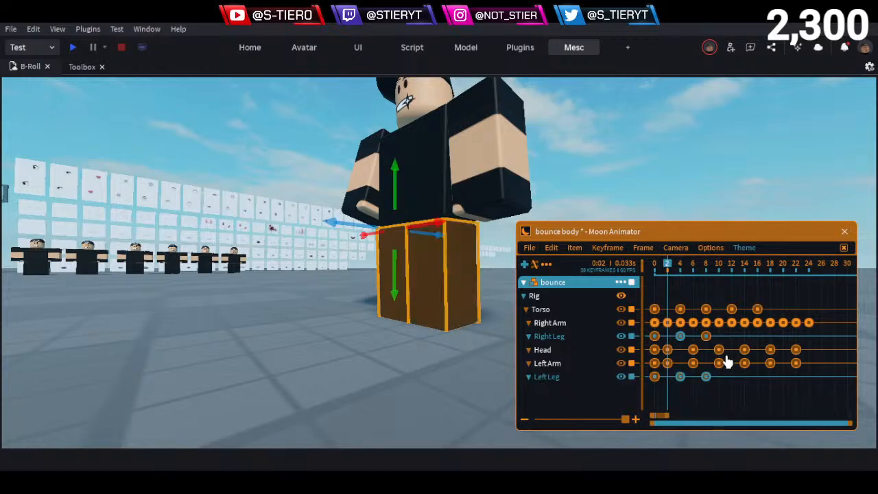
left_click(706, 338, "ctrl")
key("ctrl+x")
key("ctrl+v")
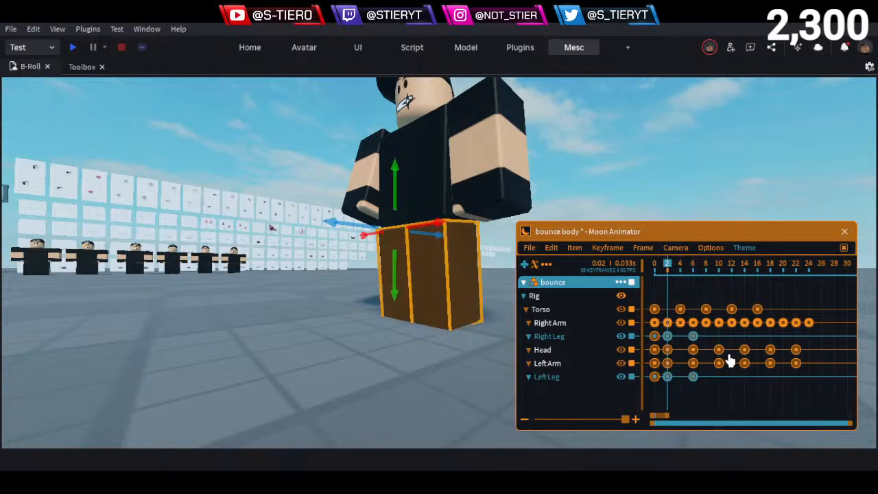
left_click(729, 398)
left_click_drag(667, 265, 667, 301)
key("space")
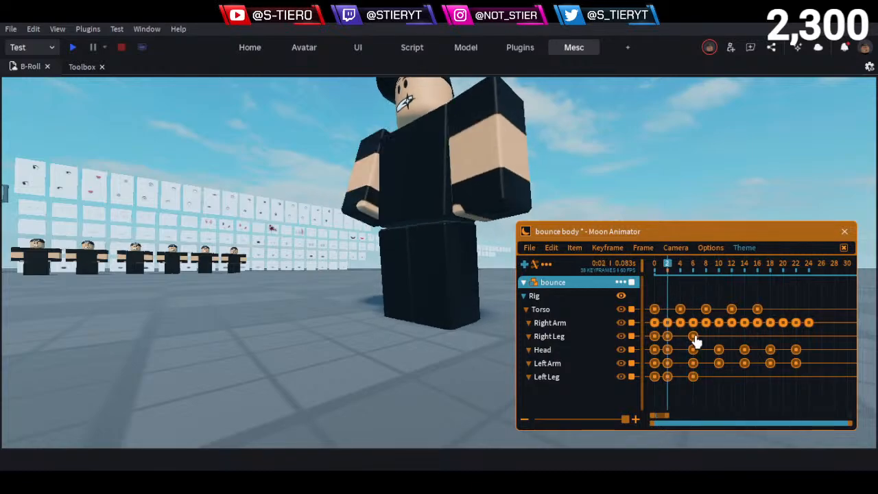
Delete the right and left leg keyframes at frame 6
left_click(693, 337)
left_click(694, 377, "ctrl")
key("Delete")
Rotate the right leg by about 1.3° at frame 2
key("w")
right_click_drag(477, 268, 428, 284)
left_click(339, 273)
key("r")
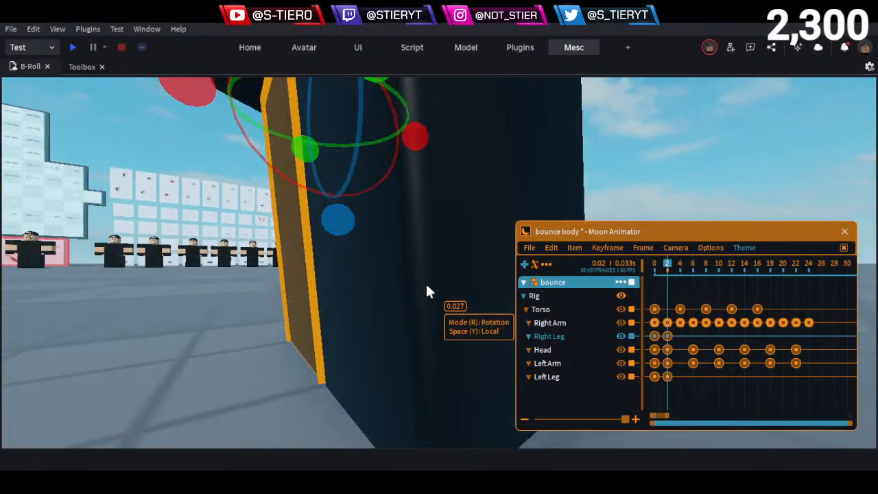
scroll(426, 286, "down", 2)
left_click_drag(258, 153, 263, 150)
Rotate the left leg by about -1.18° at frame 2 from a side view and deselect it
left_click(449, 271)
right_click_drag(454, 280, 412, 278)
key("d")
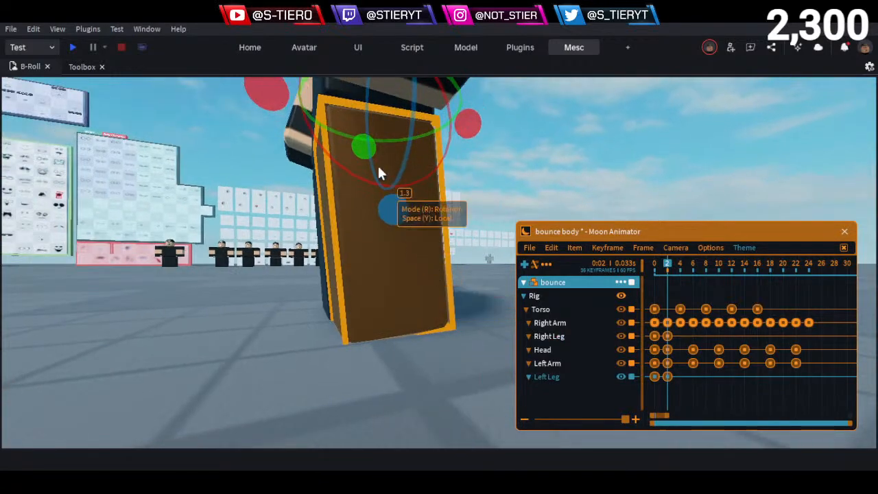
right_click_drag(378, 168, 337, 151)
key("s")
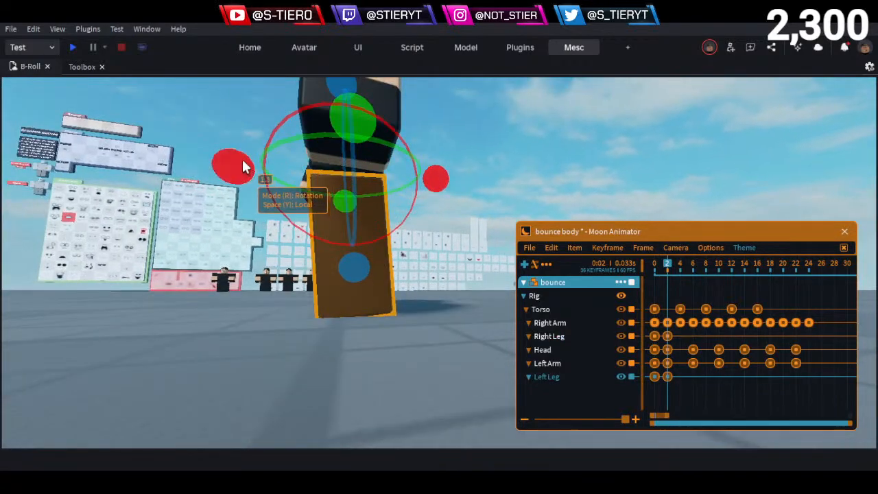
left_click_drag(243, 163, 242, 165)
left_click(238, 261)
key("a")
scroll(240, 268, "up", 2)
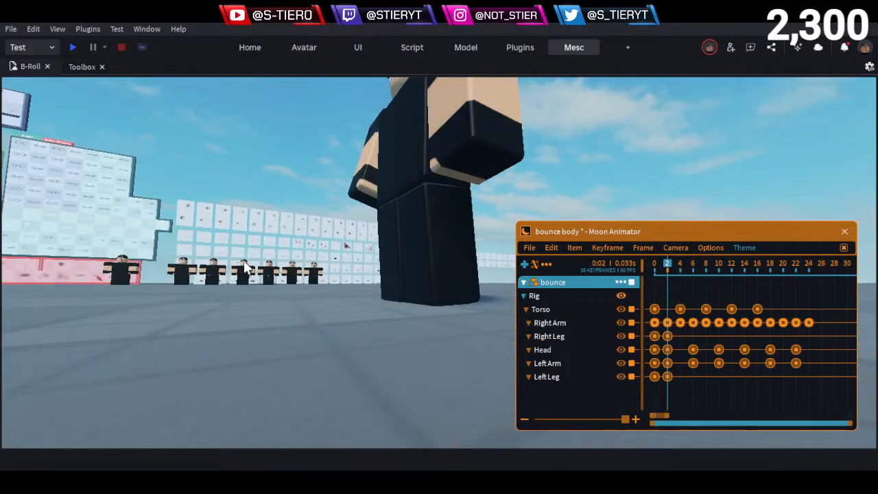
Go to frame 6 and rotate both legs slightly together, keying the right and left leg there
left_click_drag(681, 267, 695, 287)
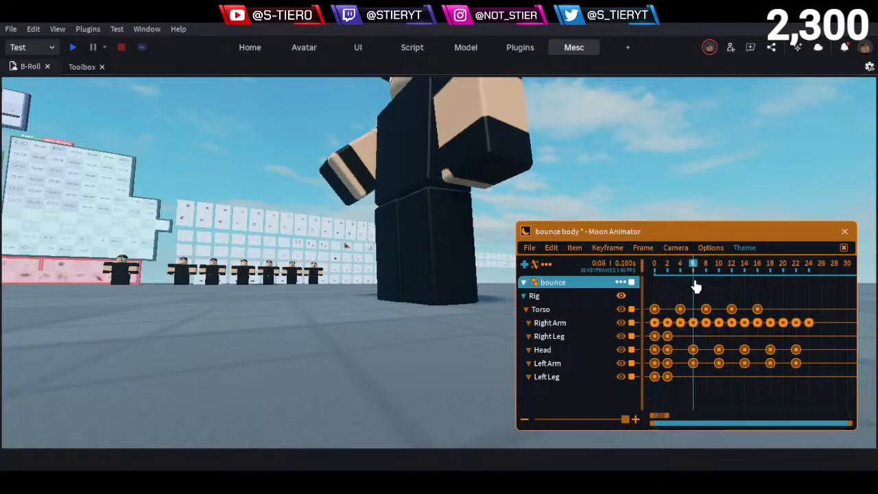
scroll(368, 214, "up", 3)
left_click(372, 227)
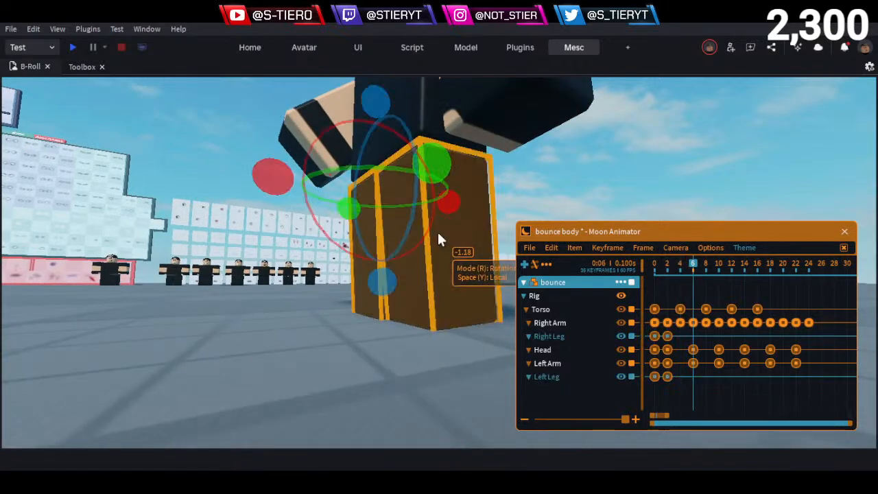
mouse_move(272, 174)
left_mouse_down()
mouse_move(263, 172)
mouse_move(265, 181)
left_mouse_up()
left_click(281, 253)
Play the bounce, scrub to frame 10 and examine the legs and torso joint from the side
scroll(285, 254, "down", 3)
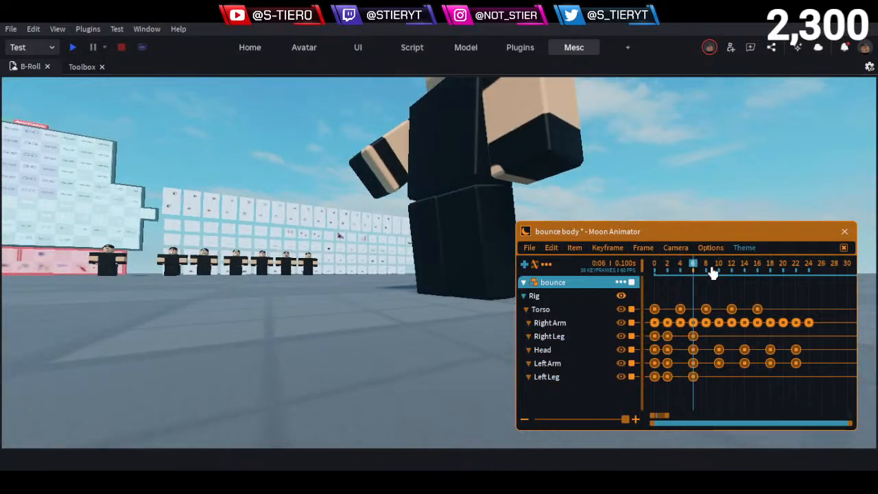
key("space")
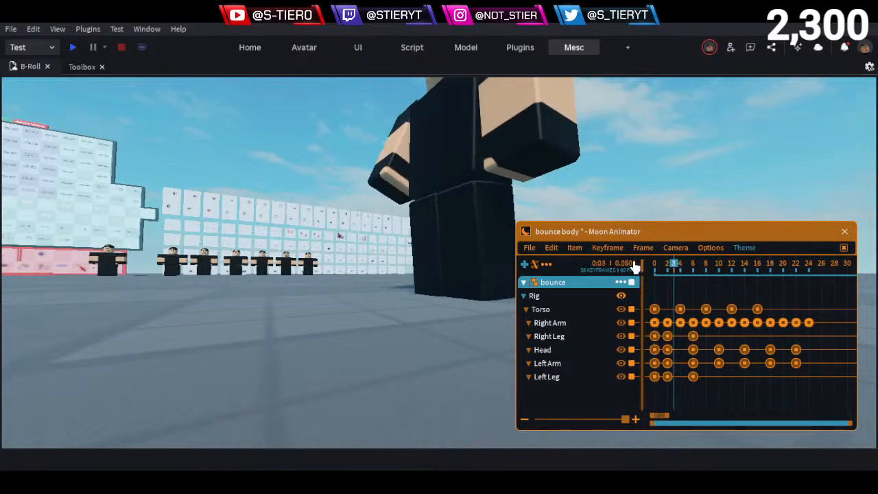
left_click_drag(663, 273, 719, 286)
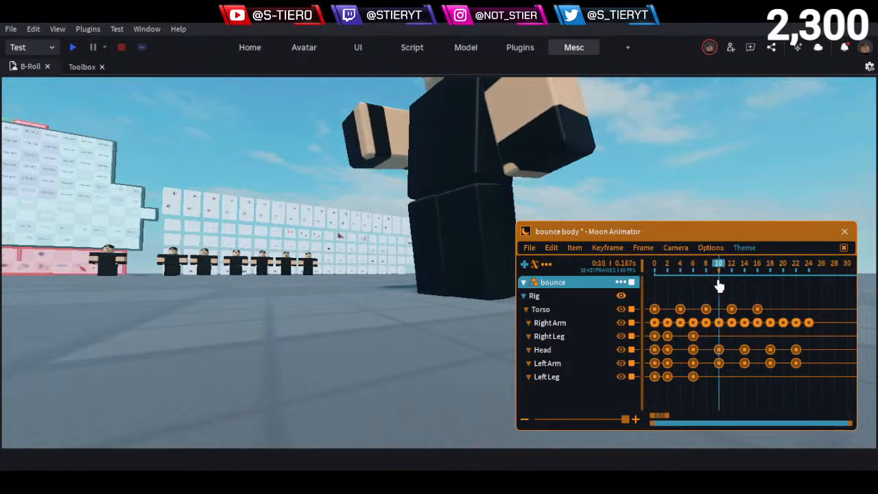
key("d")
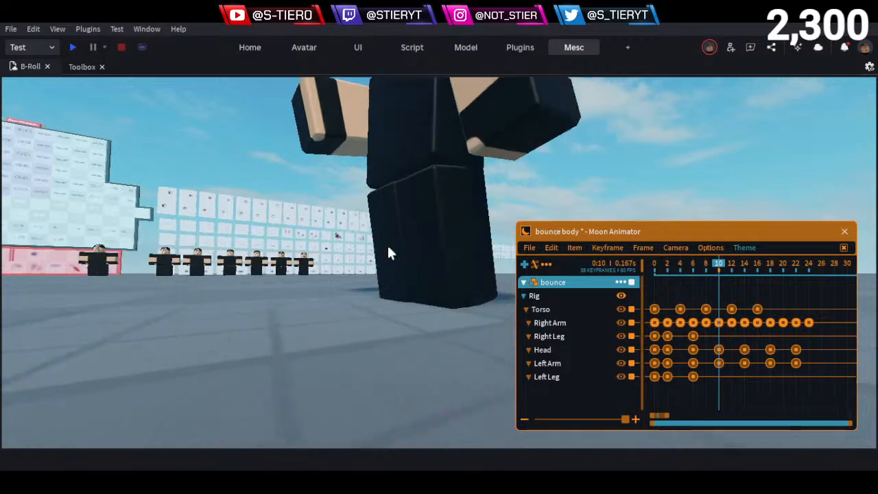
right_click_drag(388, 247, 388, 246)
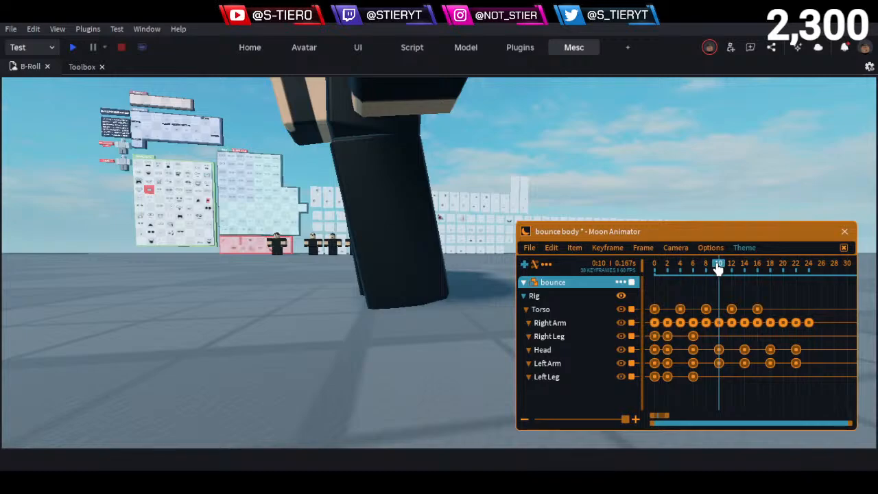
Rotate the right and left legs together by about 5.2° at frame 10, keying both, and deselect them
left_click_drag(718, 267, 716, 302)
left_click_drag(719, 303, 746, 300)
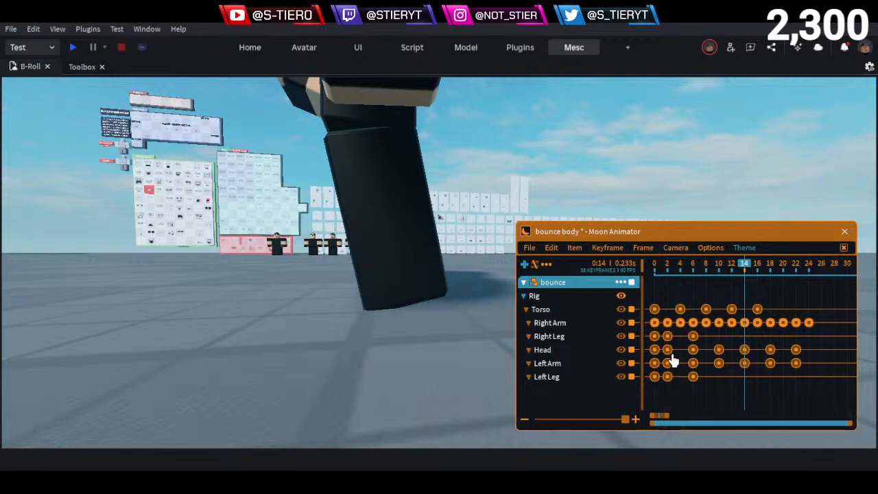
left_click_drag(727, 268, 719, 289)
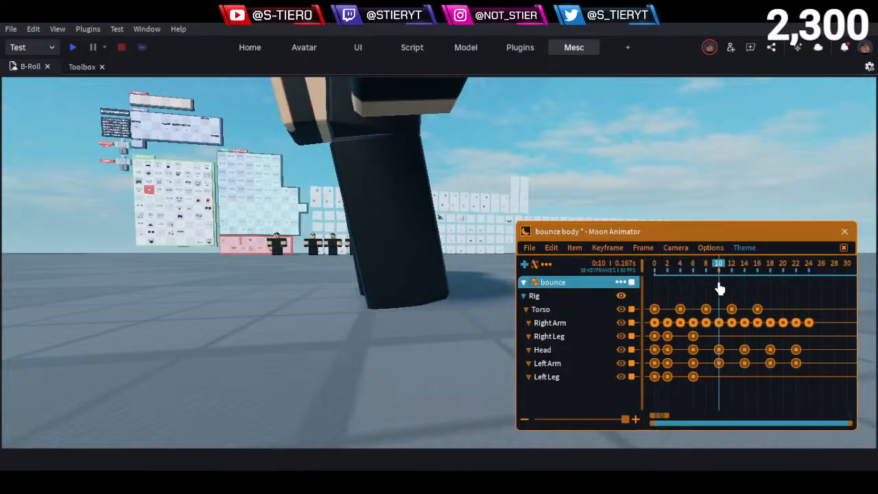
right_click_drag(377, 237, 386, 224)
left_click(375, 227)
left_click(439, 233, "ctrl")
left_click_drag(257, 204, 255, 210)
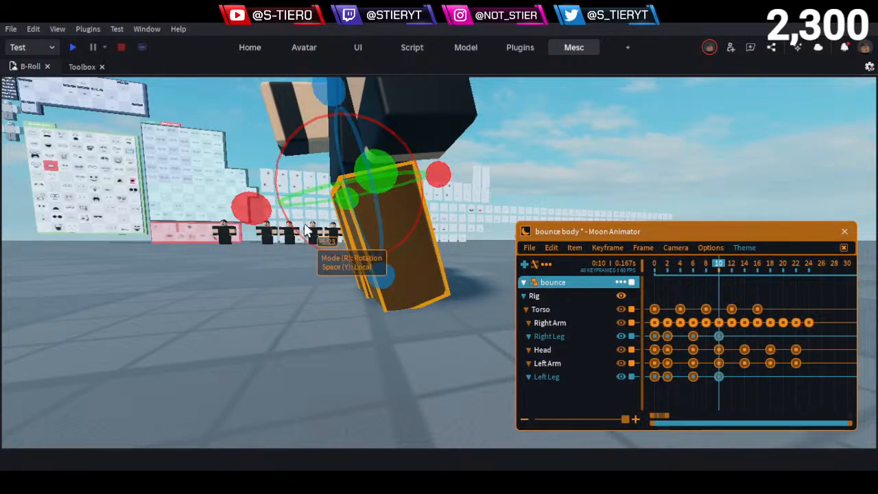
right_click_drag(300, 225, 283, 273)
left_click(283, 272)
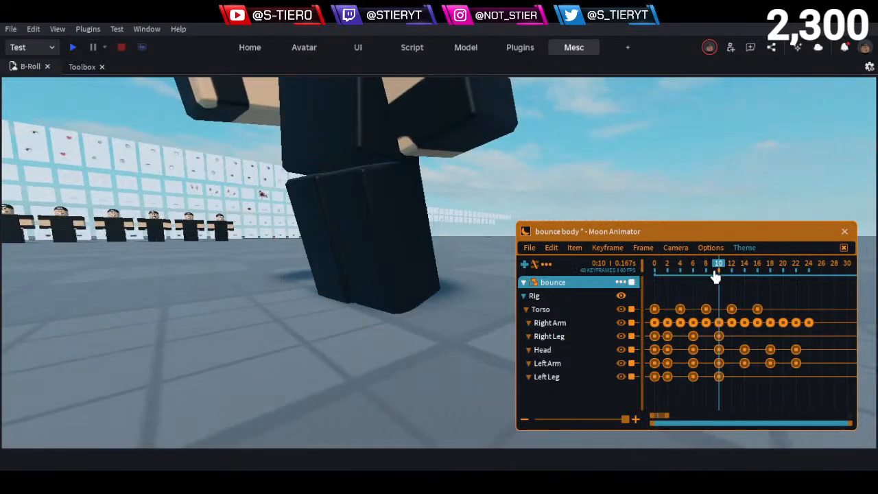
Lower the torso slightly at frame 12 and deselect it
mouse_move(715, 275)
left_mouse_down()
mouse_move(706, 274)
mouse_move(733, 274)
left_mouse_up()
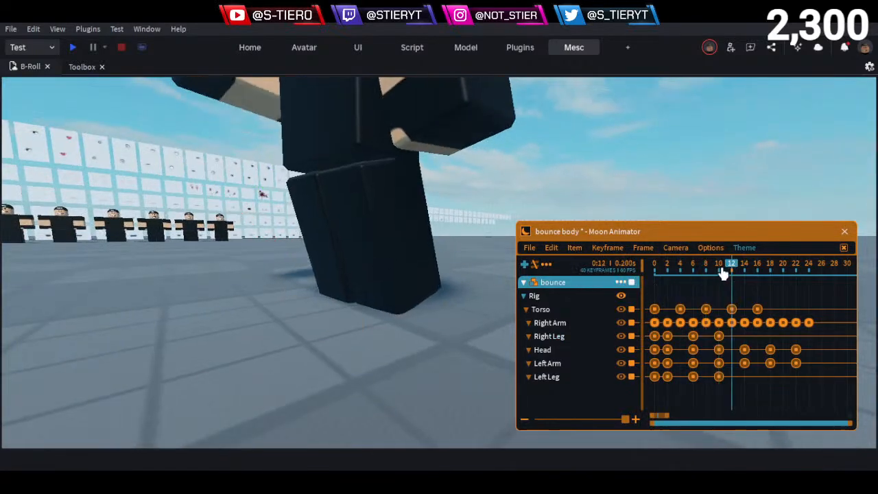
left_click(306, 126)
key("r")
left_click_drag(348, 159, 349, 180)
left_click(305, 296)
right_click_drag(305, 296, 347, 254)
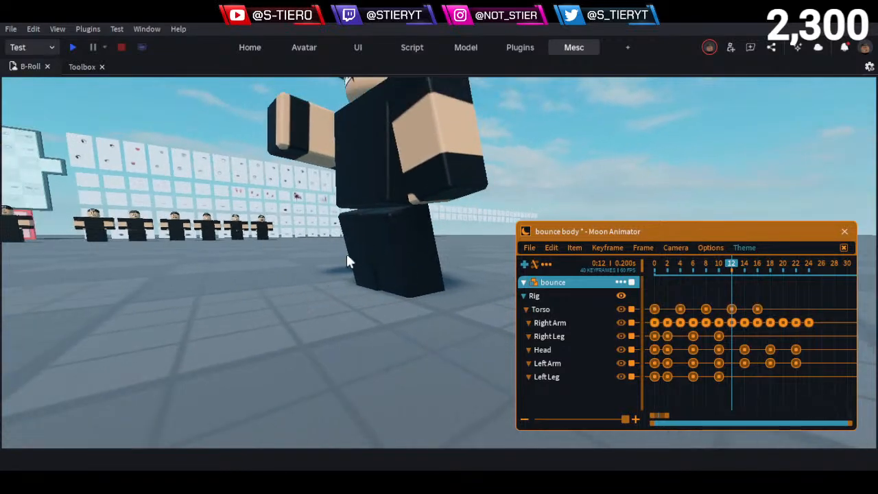
Try a small vertical shift of both legs at frame 12 and play the bounce from the start
left_click(353, 240)
left_click(377, 242, "shift")
left_click_drag(356, 256, 355, 251)
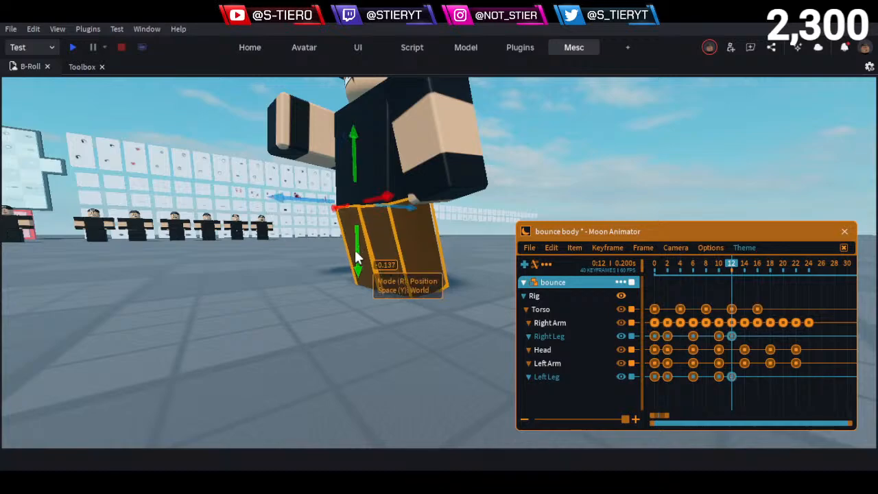
left_click(480, 261)
left_click_drag(691, 264, 635, 308)
key("space")
key("space")
key("space")
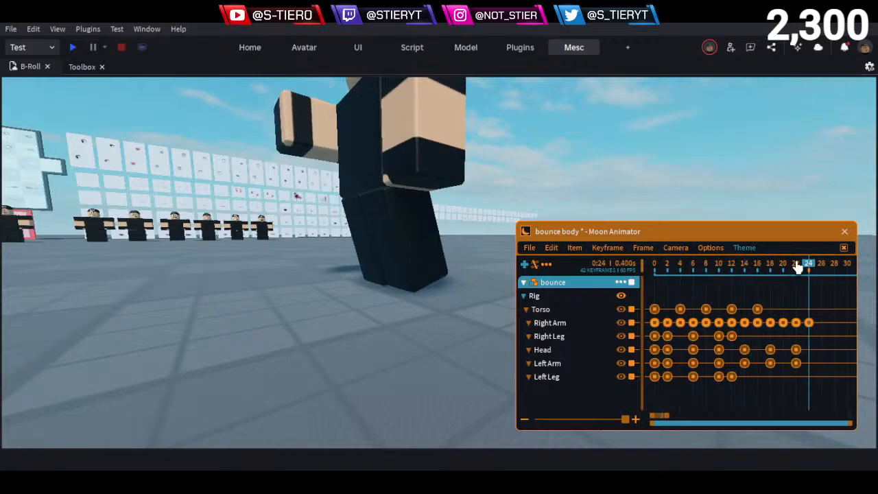
Shift the right and left leg keyframes from frame 12 to frame 14 and replay the bounce
left_click_drag(797, 267, 732, 303)
left_click(573, 345)
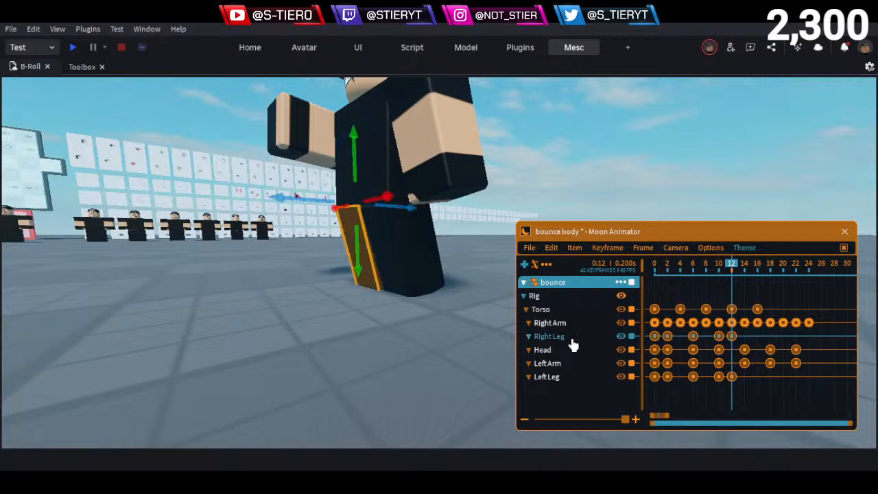
left_click(732, 382, "ctrl")
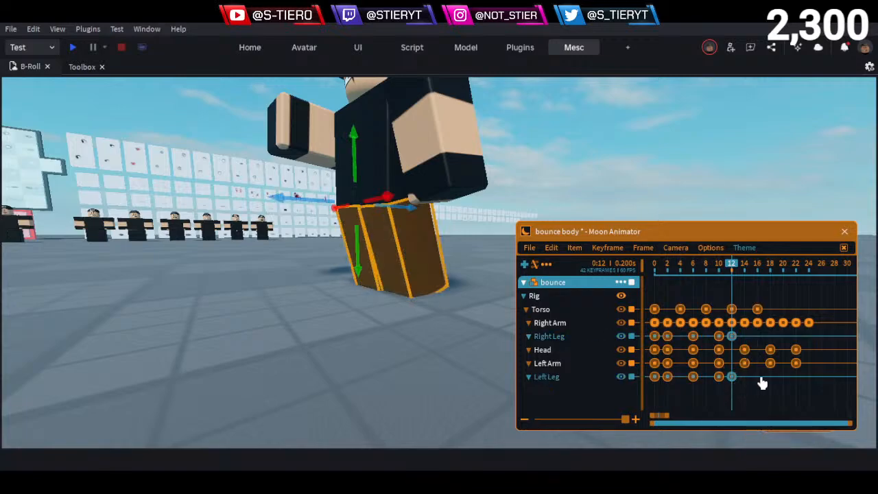
key("Right")
key("Right")
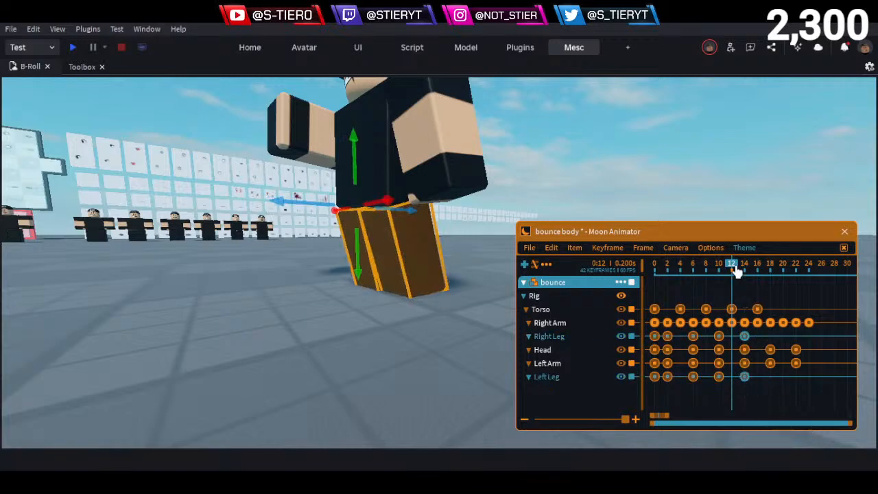
left_click_drag(733, 267, 611, 280)
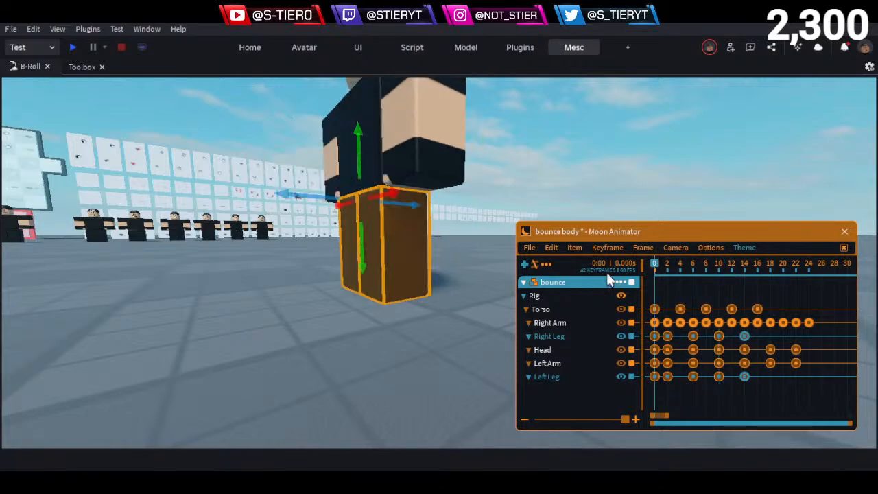
key("space")
left_click_drag(691, 267, 737, 319)
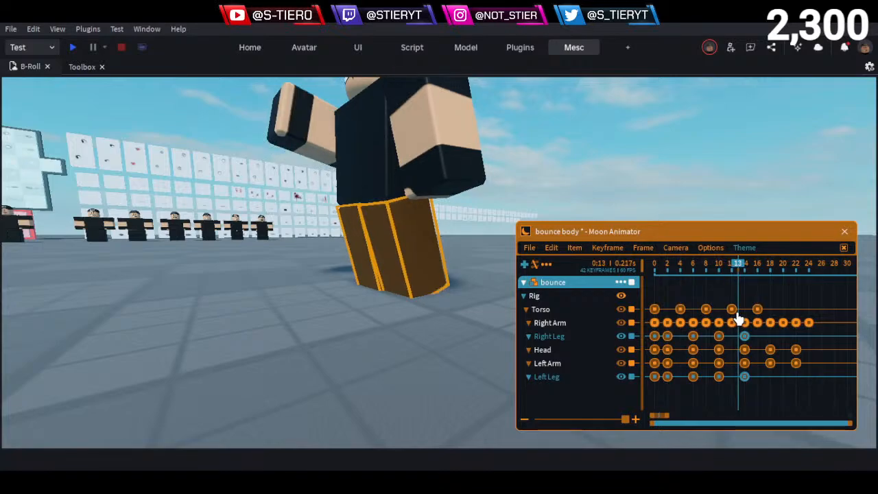
Delete the right and left leg keyframes at frame 14
key("r")
left_click(745, 273)
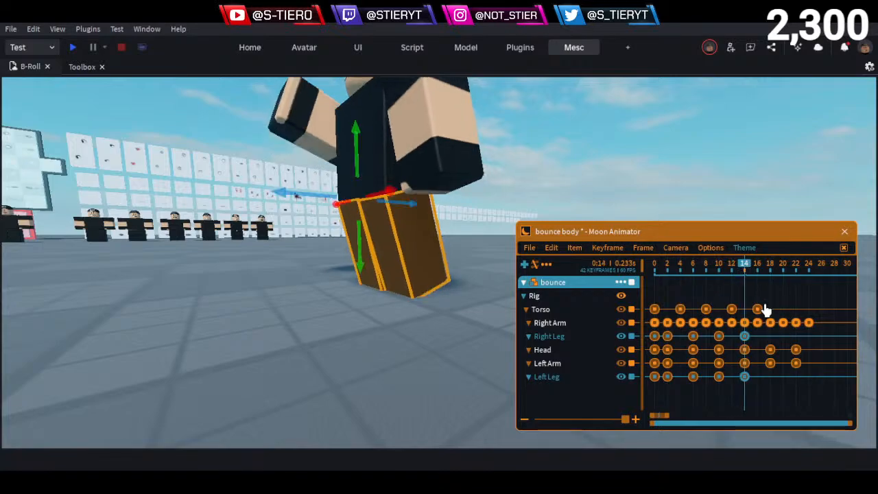
key("Delete")
Rotate both legs together by about 5.3° at frame 14, keying the right and left leg there
scroll(424, 284, "up", 4)
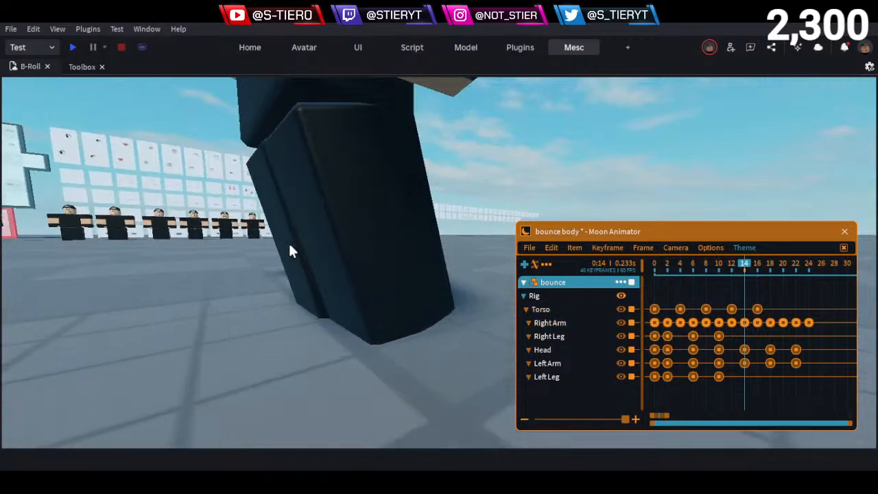
left_click(272, 244)
left_click(365, 229, "ctrl")
scroll(366, 229, "down", 3)
right_click_drag(366, 229, 334, 231)
key("r")
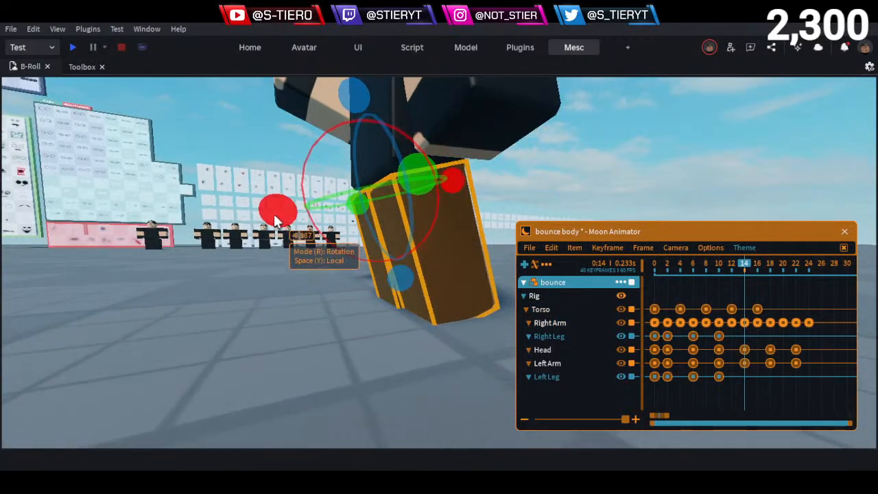
left_click_drag(273, 213, 280, 209)
key("r")
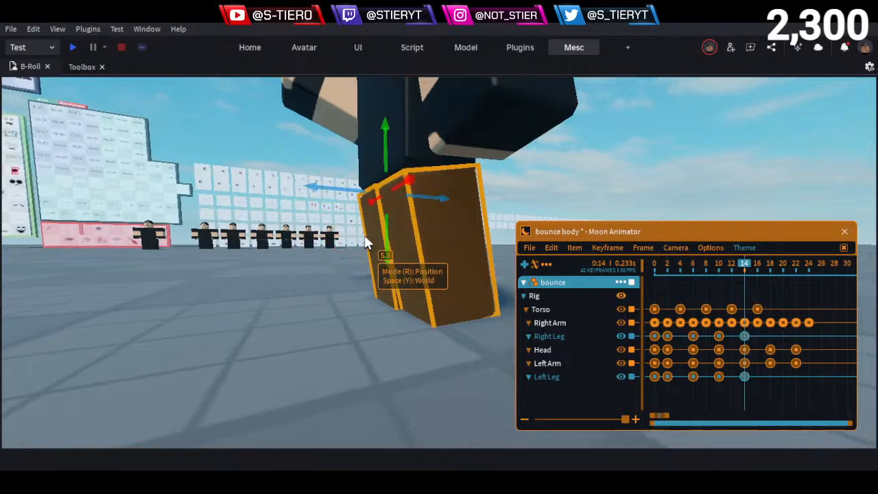
right_click_drag(365, 238, 402, 246)
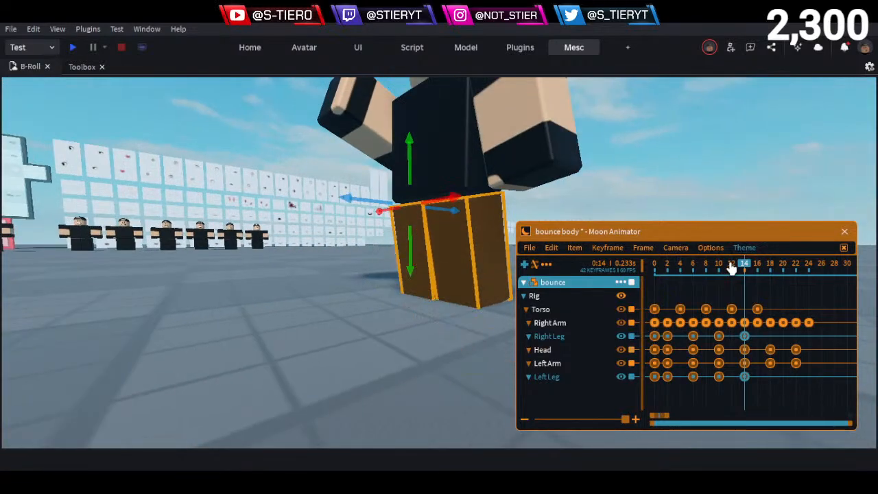
Raise the torso slightly at frame 12 to adjust its height above the legs
left_click_drag(731, 268, 732, 301)
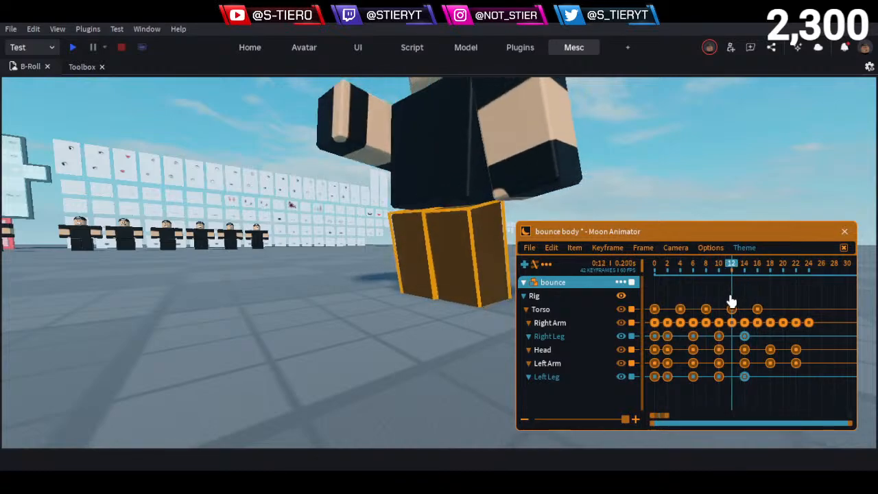
left_click(458, 155)
key("r")
key("r")
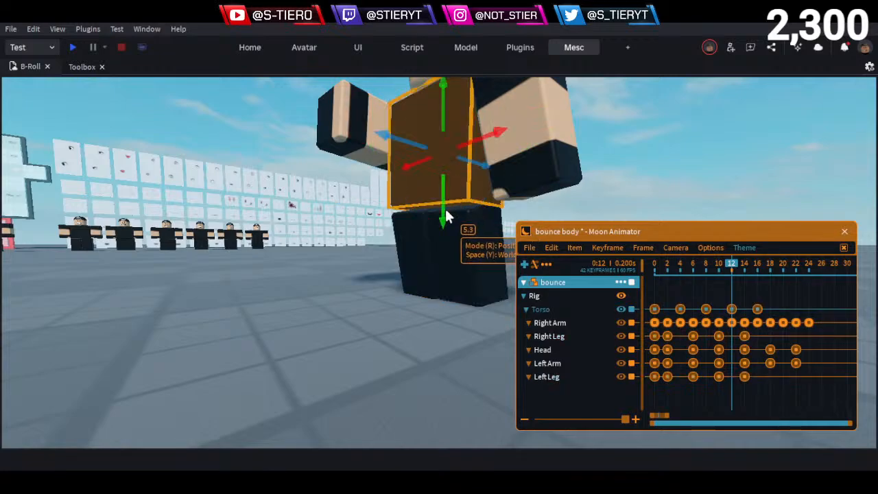
left_click_drag(445, 210, 445, 193)
mouse_move(735, 264)
left_mouse_down()
mouse_move(681, 266)
mouse_move(747, 268)
mouse_move(731, 273)
left_mouse_up()
left_click(729, 276)
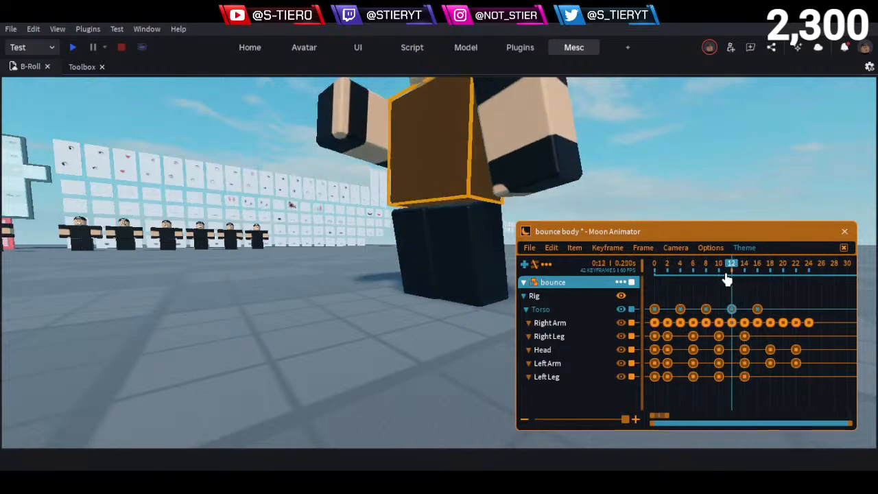
left_click_drag(446, 208, 444, 202)
Lower the torso slightly at frame 16 and replay the bounce from frame 0 to check the legs
left_click_drag(747, 266, 758, 265)
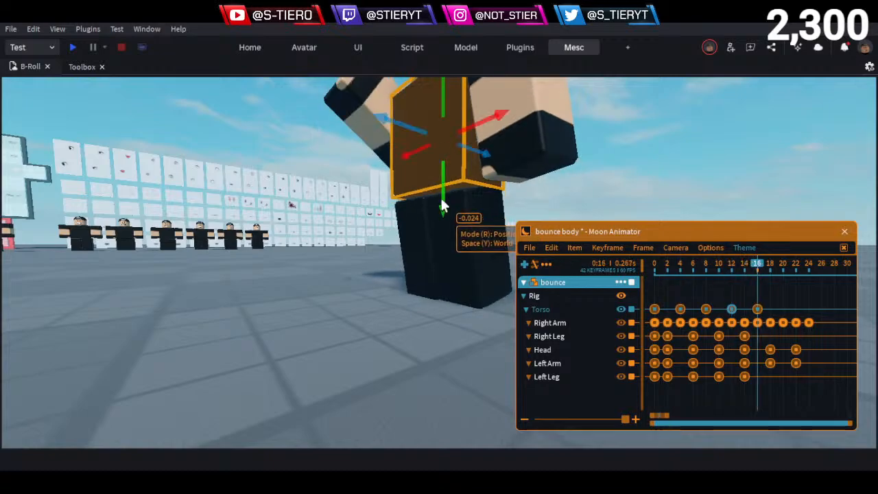
left_click_drag(443, 203, 443, 206)
left_click_drag(698, 268, 627, 266)
key("space")
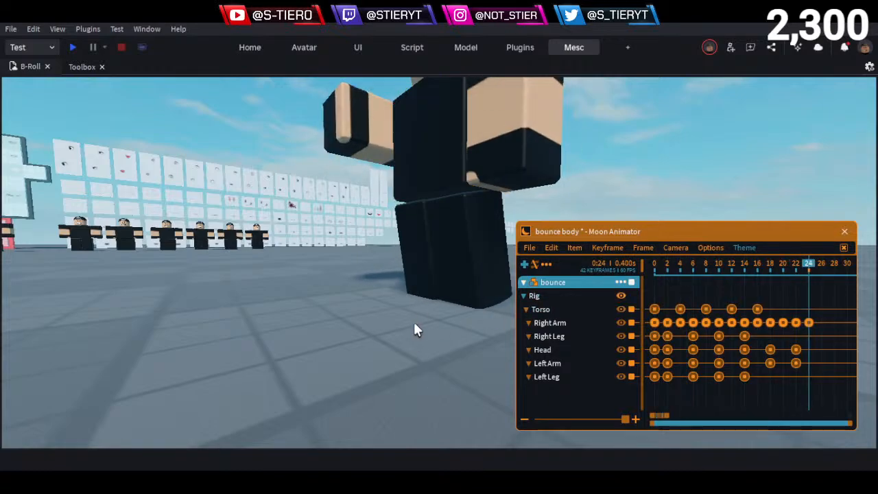
right_click_drag(413, 320, 422, 309)
left_click(655, 269)
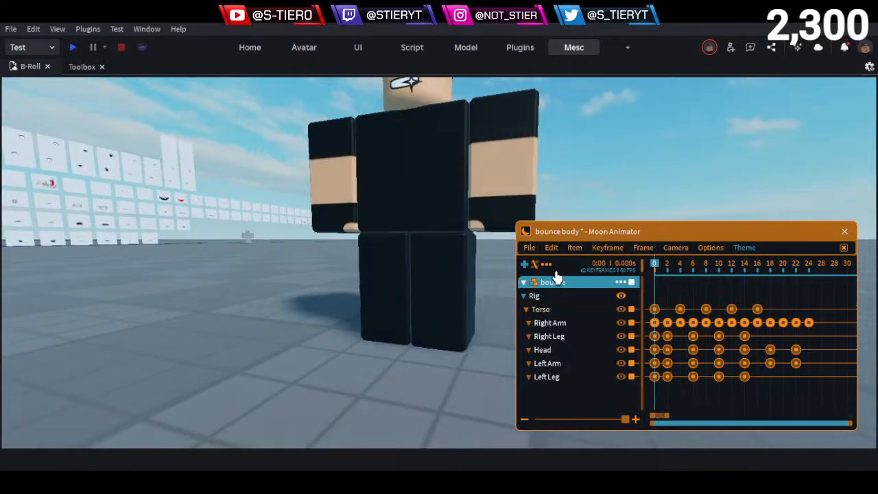
key("space")
right_click_drag(442, 276, 445, 278)
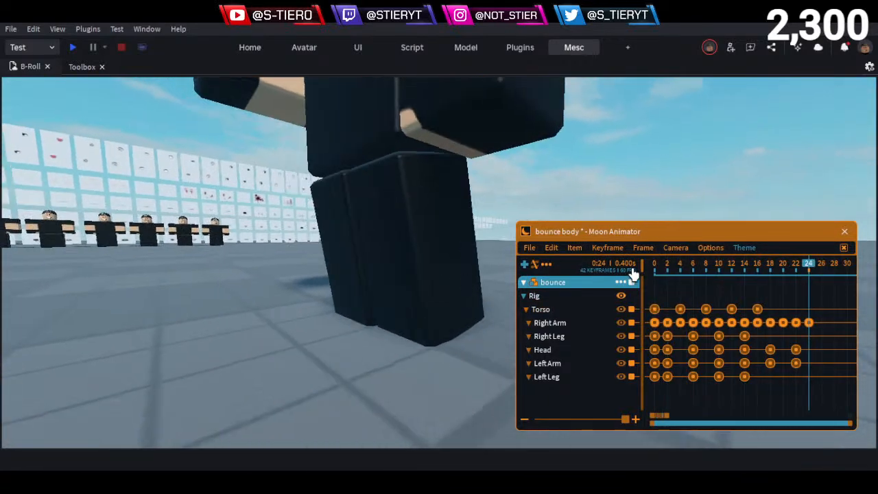
Scrub and replay the bounce animation from frame 0 to examine the body and leg motion
left_click(654, 266)
left_click_drag(657, 269, 686, 328)
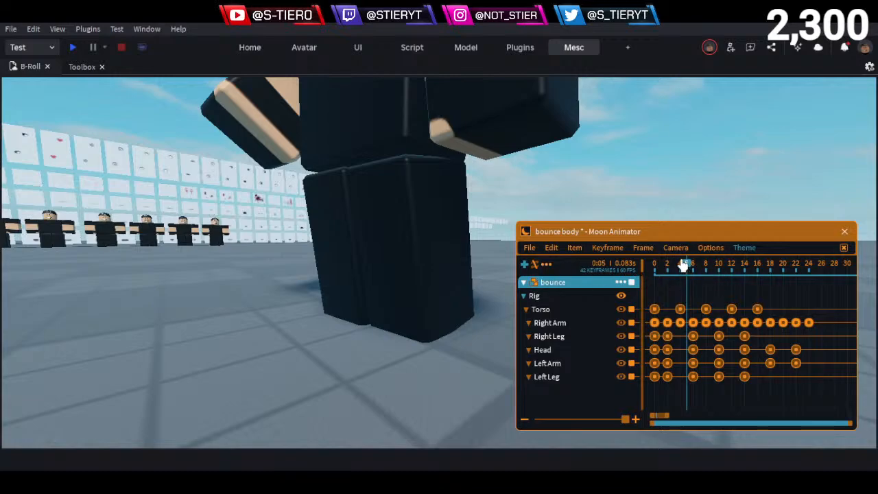
left_click_drag(683, 266, 609, 284)
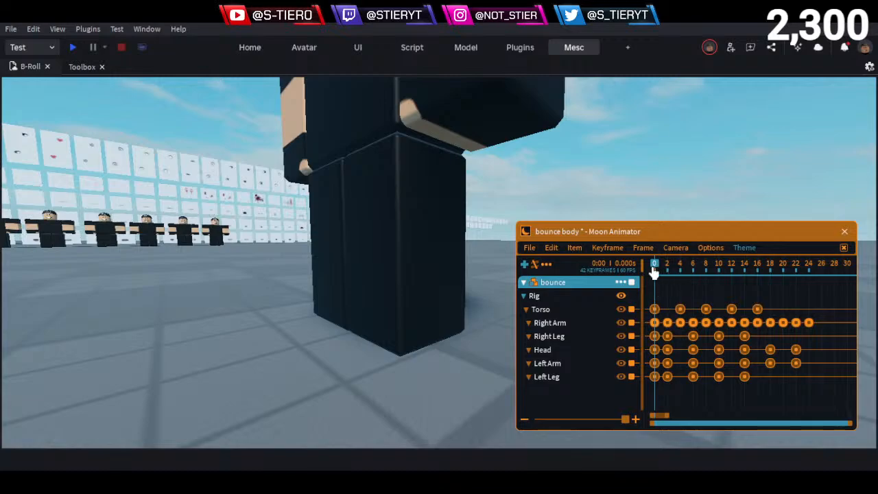
key("space")
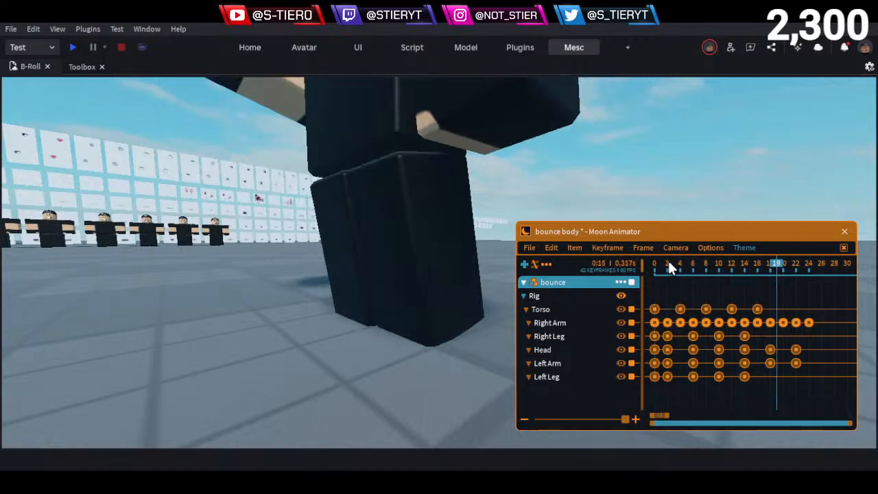
mouse_move(657, 271)
left_mouse_down()
mouse_move(668, 264)
mouse_move(656, 275)
left_mouse_up()
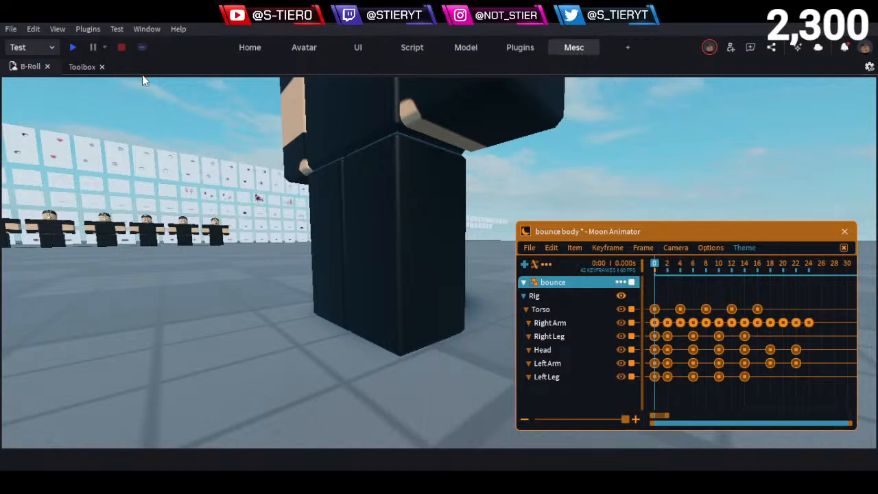
key("F11")
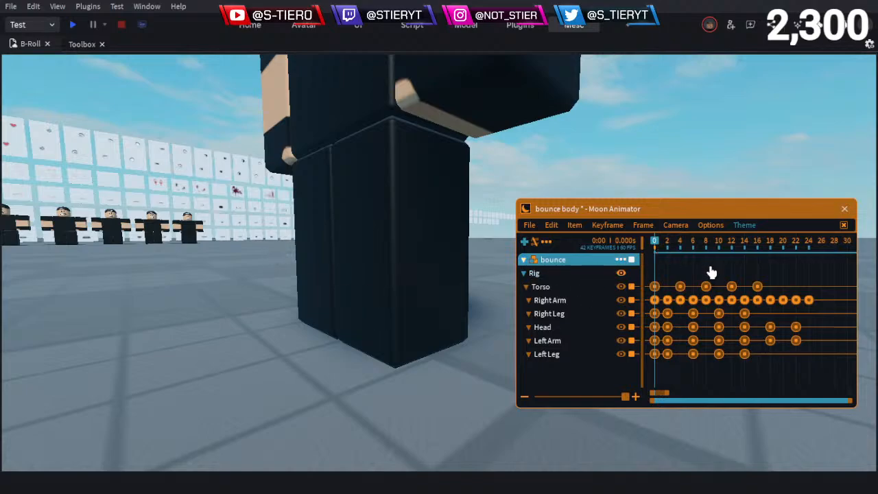
left_click_drag(663, 248, 621, 273)
key("space")
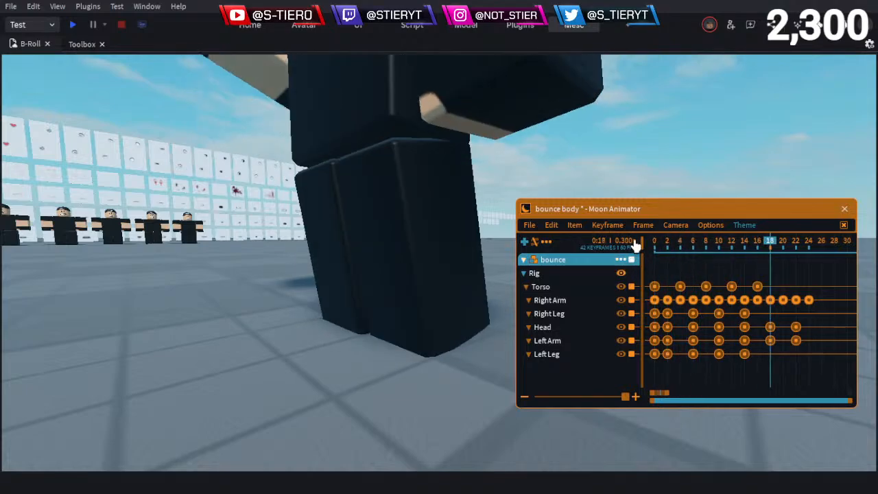
left_click_drag(662, 247, 633, 251)
key("space")
key("space")
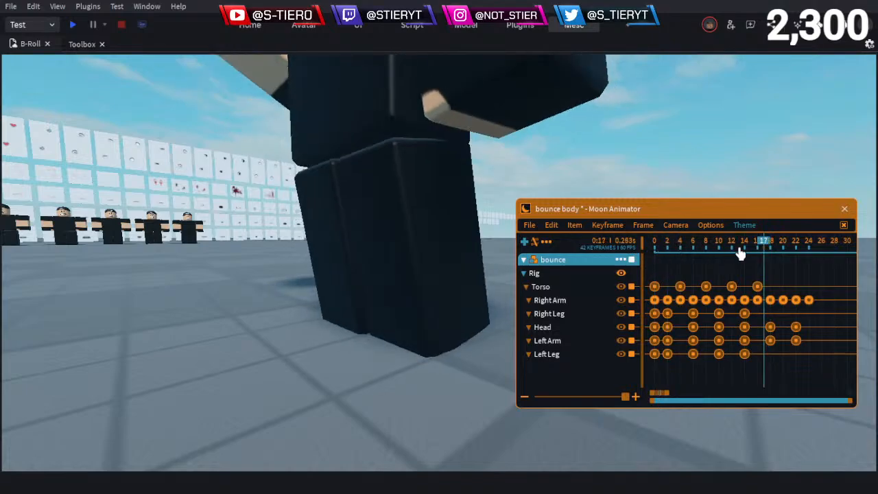
Rotate the right and left legs together at frame 18 to add a new leg pose
left_click_drag(763, 245, 766, 253)
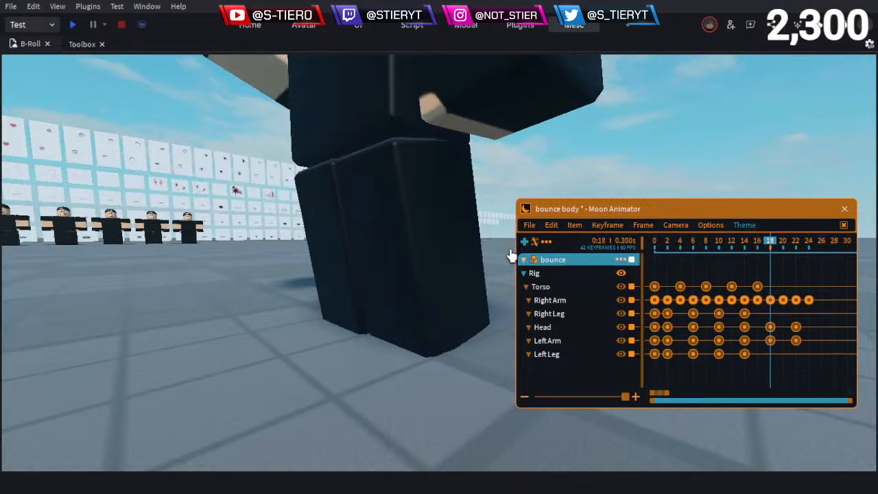
left_click(335, 234)
left_click(399, 234, "ctrl")
right_click_drag(351, 229, 377, 196)
key("r")
left_click_drag(438, 178, 435, 191)
right_click_drag(434, 192, 444, 205)
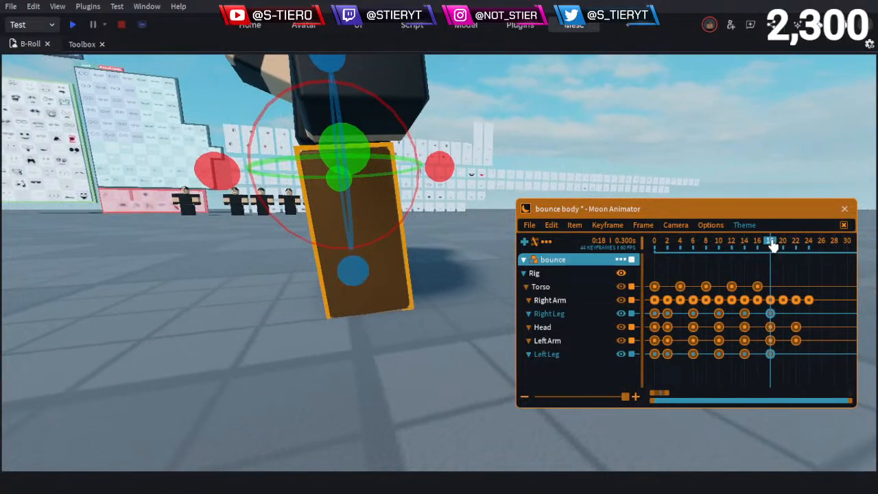
Pose both legs at frame 22 by rotating and repositioning them, and play the animation back
left_click_drag(773, 245, 798, 261)
left_click_drag(460, 163, 468, 179)
key("r")
right_click_drag(384, 210, 384, 210)
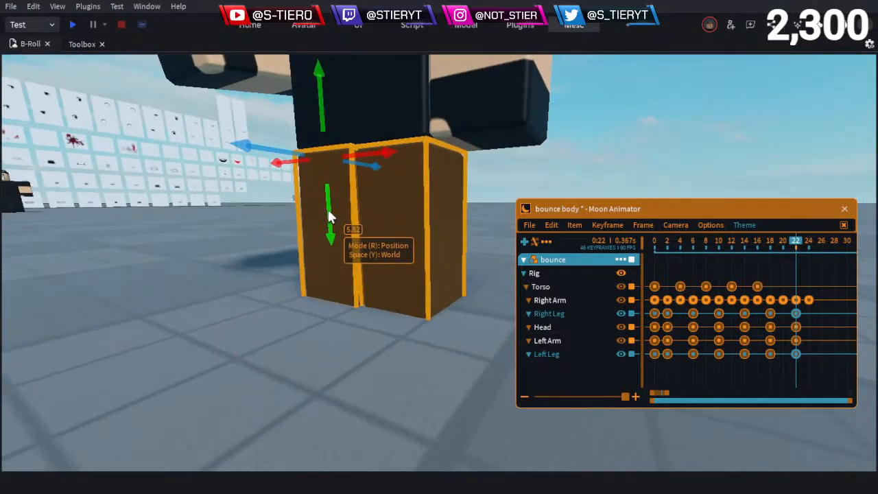
left_click_drag(328, 211, 328, 213)
left_click(297, 307)
key("s")
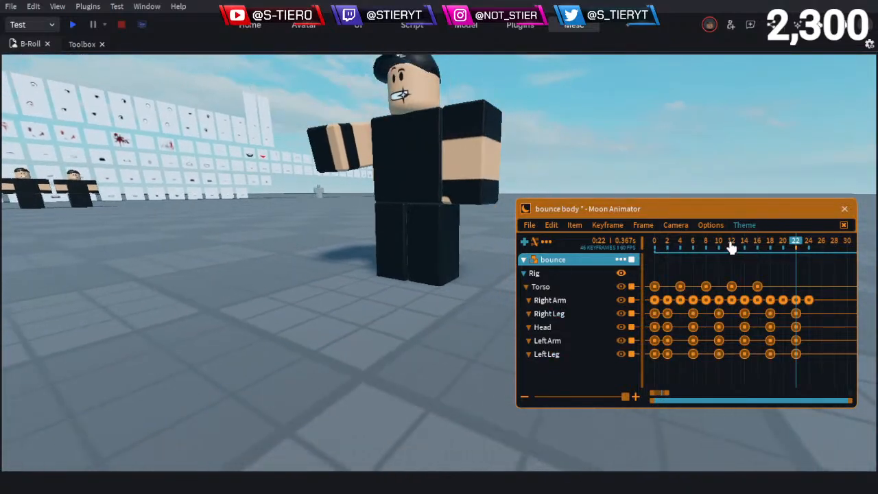
left_click_drag(671, 247, 620, 247)
key("space")
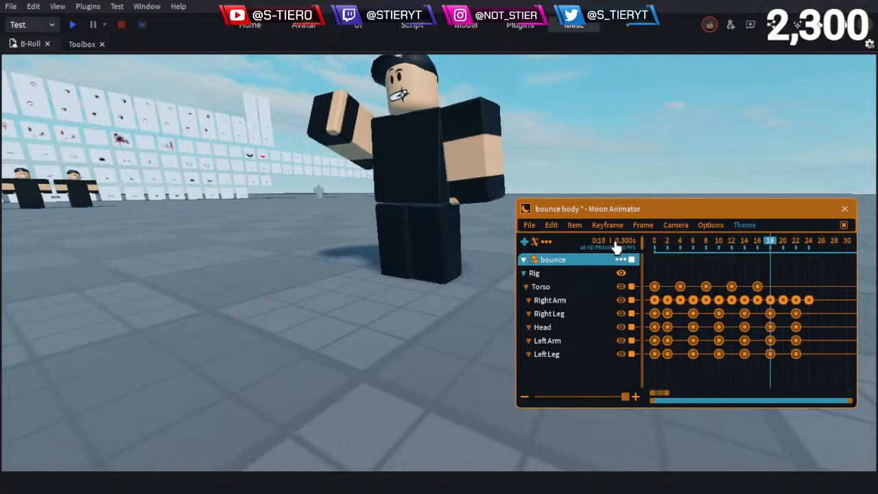
Replace both legs' frame 22 keyframes with copies of their frame 0 keyframes pasted at frame 24, and replay the animation
left_click(795, 313)
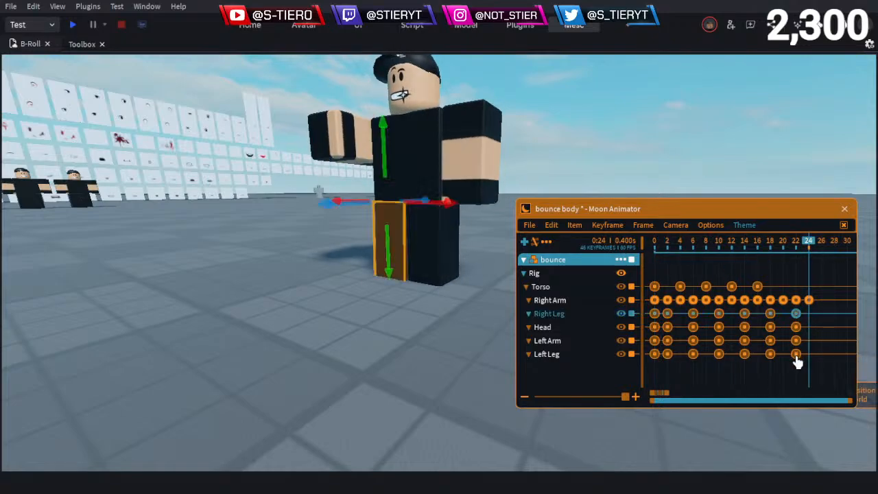
left_click(795, 353, "ctrl")
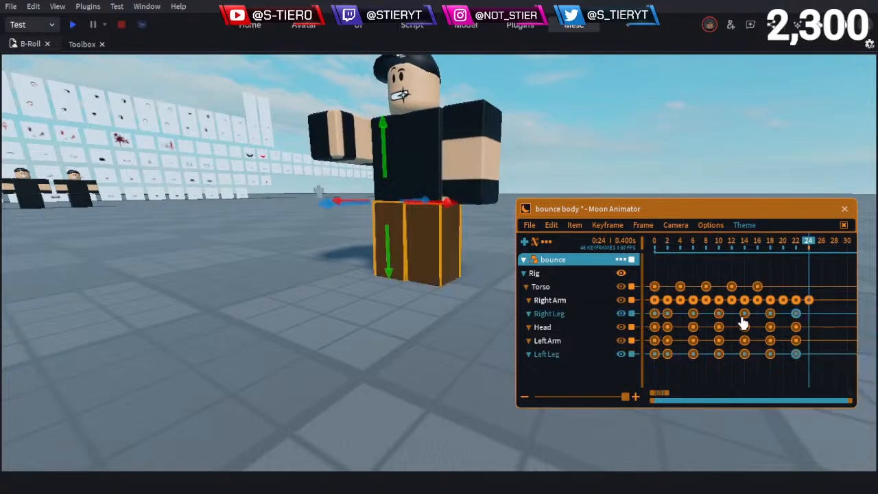
key("Delete")
left_click(654, 314)
left_click(654, 354, "ctrl")
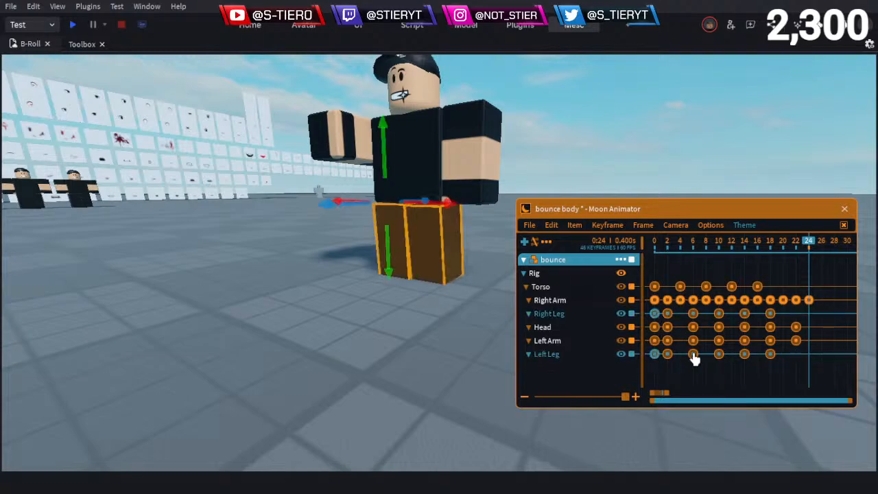
key("ctrl+c")
key("ctrl+v")
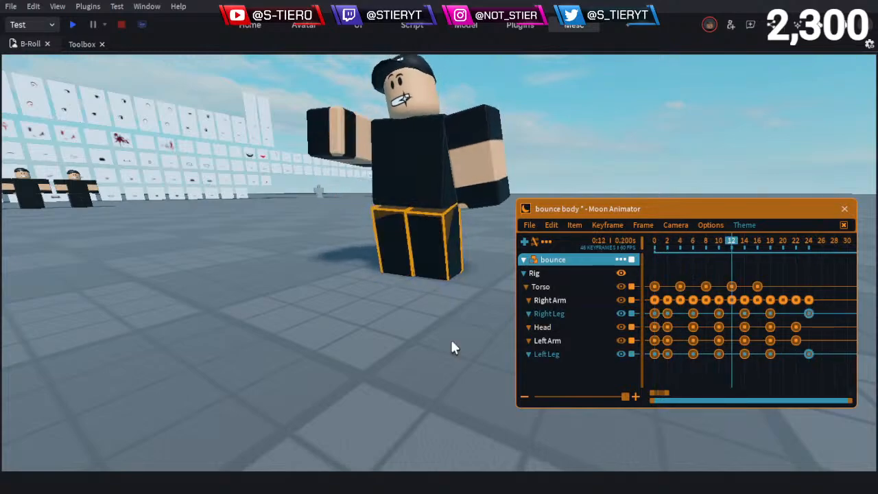
left_click(698, 278)
left_click(655, 244)
key("space")
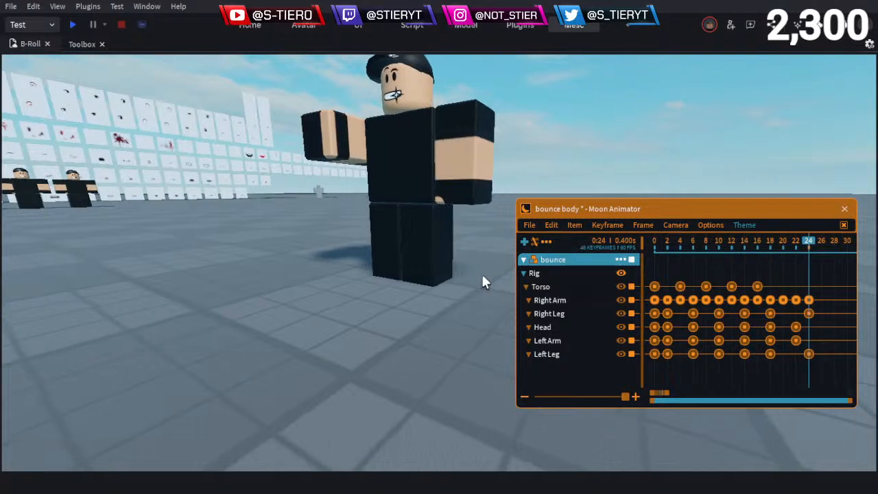
Raise the right leg by about 0.035 at frame 2
right_click_drag(482, 273, 482, 273)
scroll(482, 273, "up", 1)
left_click(660, 245)
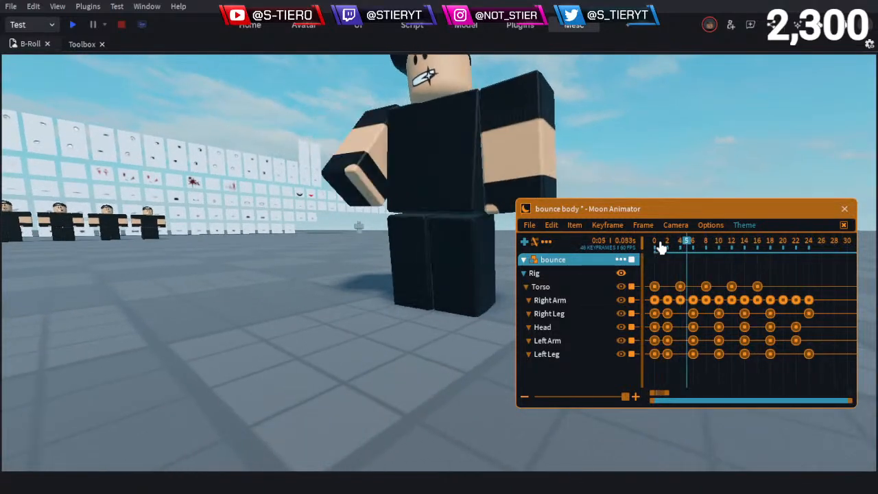
left_click(666, 241)
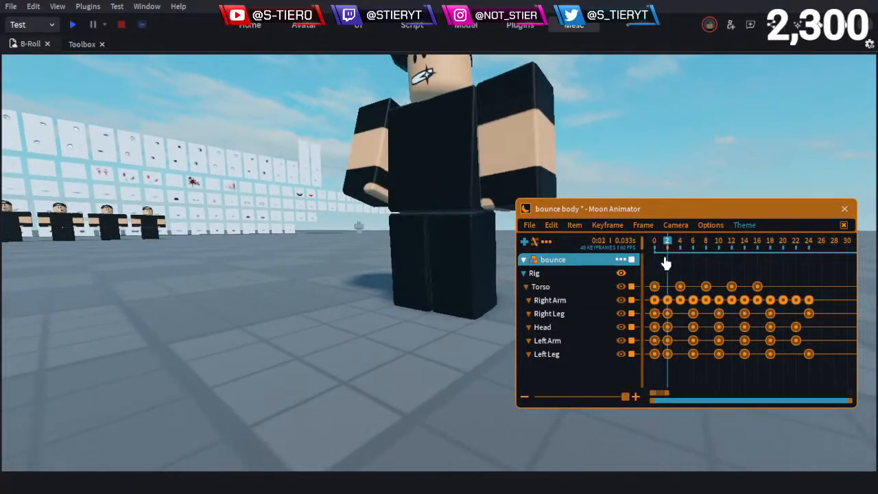
scroll(470, 244, "up", 3)
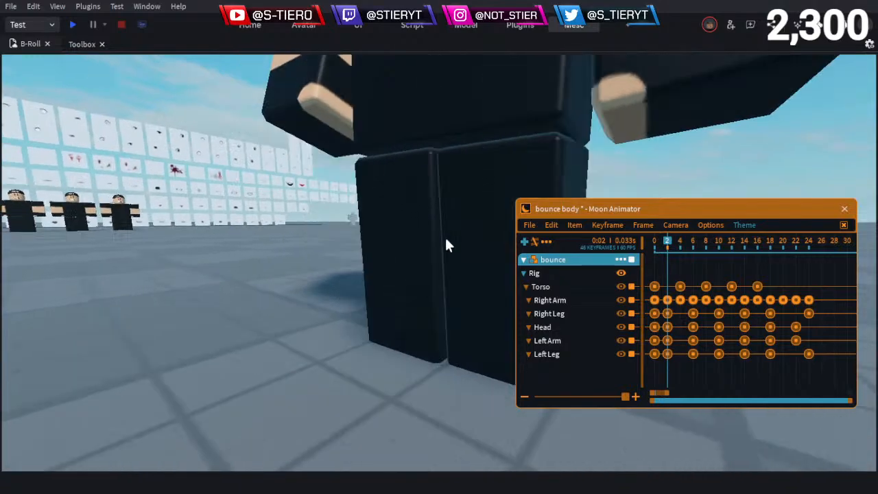
right_click_drag(446, 238, 445, 238)
left_click(387, 237)
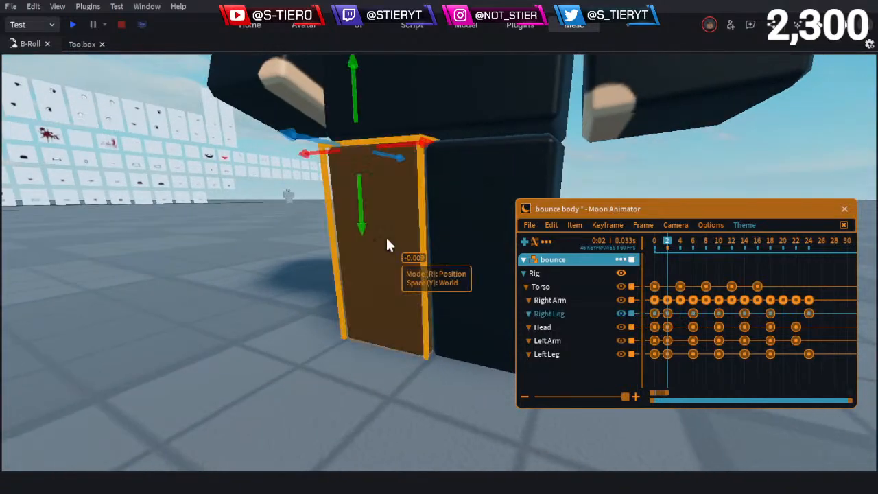
key("r")
key("r")
left_click_drag(363, 217, 370, 237)
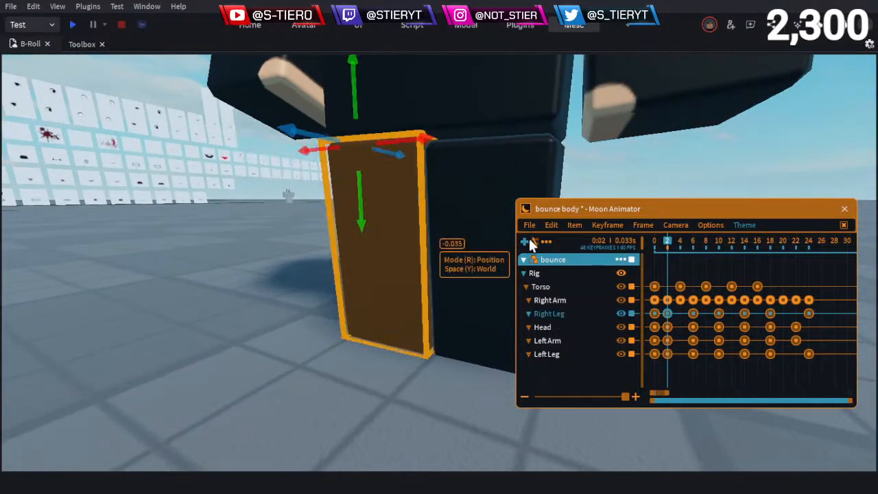
Rotate the right leg by about 5.5 degrees at frame 2
key("r")
right_click_drag(401, 238, 495, 181)
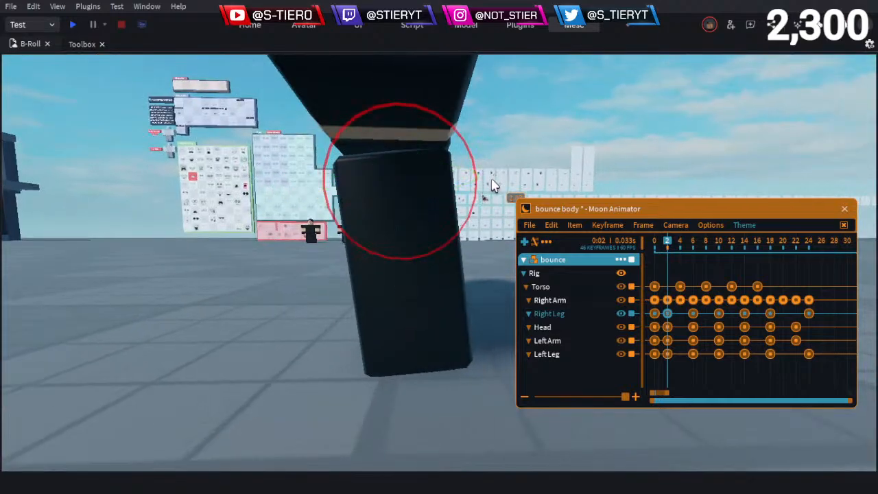
left_click_drag(490, 183, 491, 185)
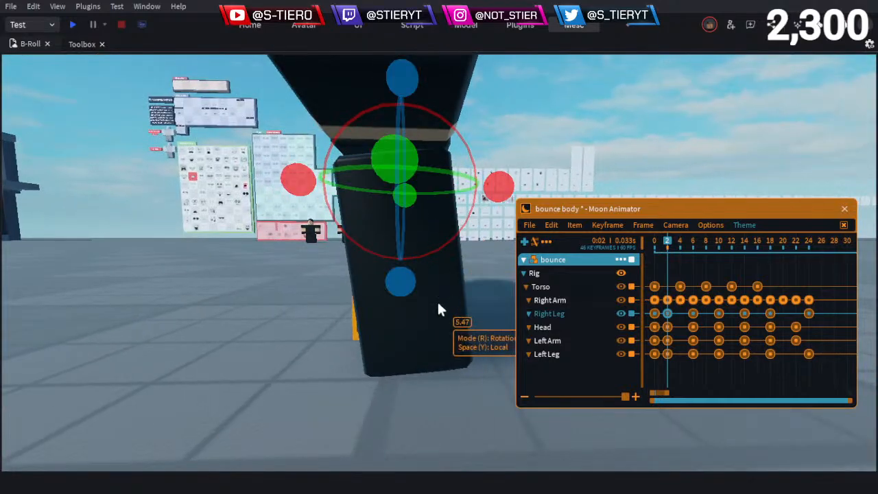
left_click(492, 284)
right_click_drag(492, 284, 492, 285)
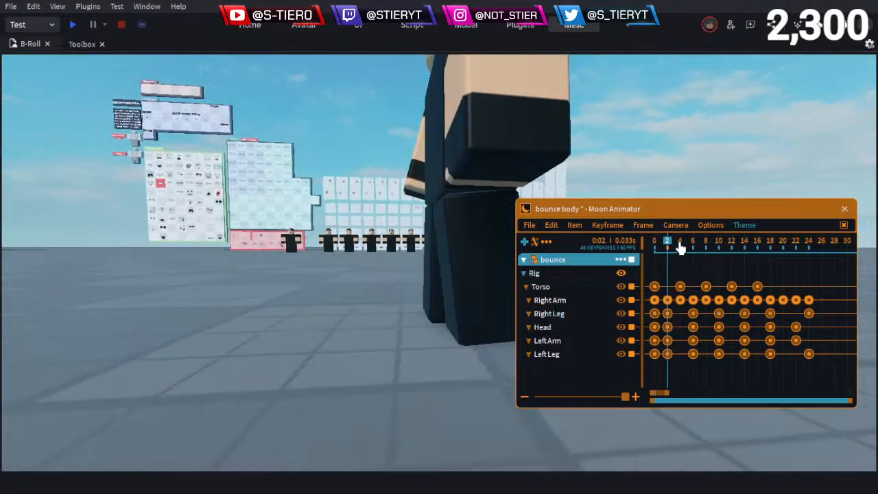
Adjust the left leg's position and rotation at frame 6
left_click_drag(668, 244, 692, 257)
key("d")
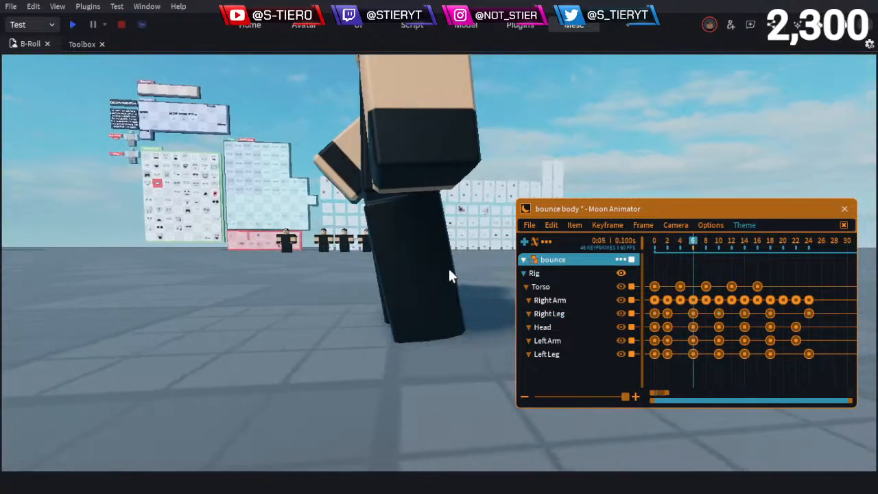
right_click_drag(447, 269, 421, 268)
left_click(422, 264)
key("space")
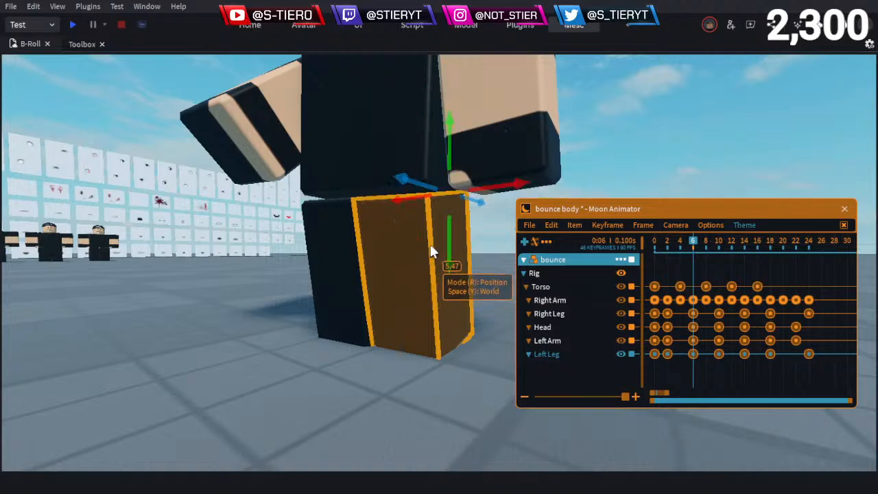
left_click_drag(446, 244, 445, 242)
key("r")
key("d")
right_click_drag(407, 249, 406, 249)
left_click_drag(305, 237, 276, 222)
left_click(282, 265)
right_click_drag(286, 266, 288, 266)
key("s")
key("a")
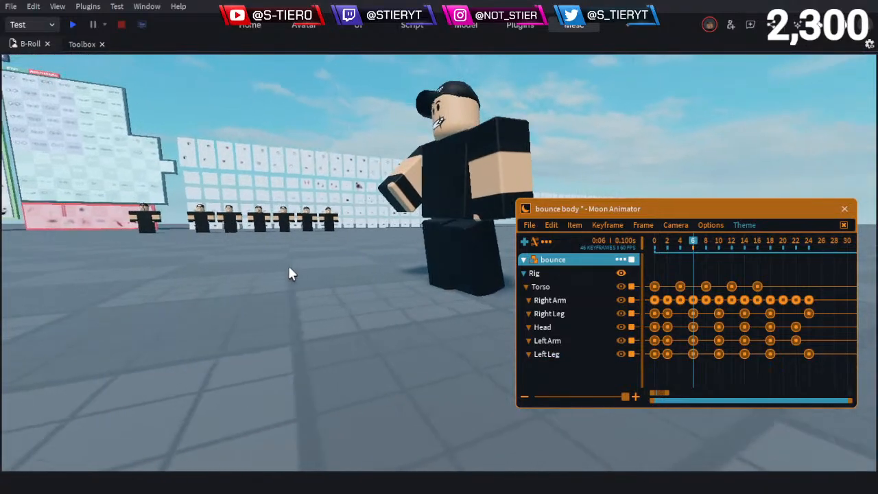
Replay the animation and delete all right and left leg keyframes from frame 6 through frame 24
left_click_drag(671, 247, 713, 264)
key("space")
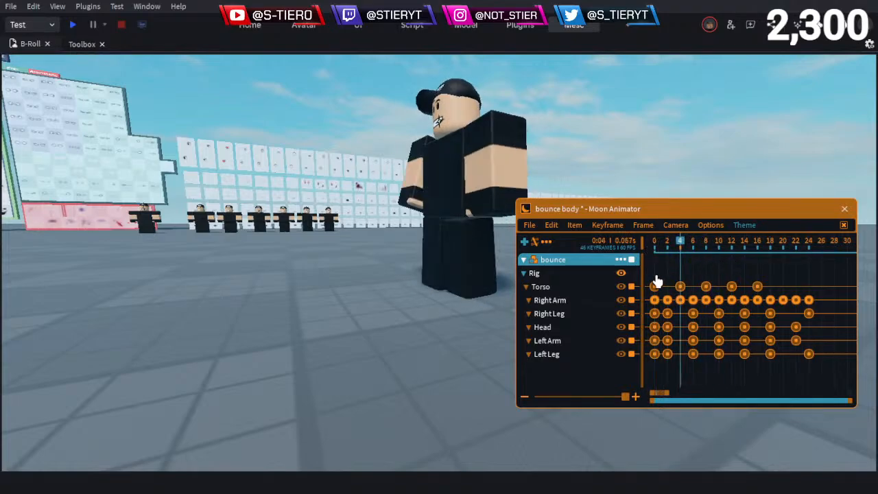
left_click_drag(655, 276, 632, 249)
key("space")
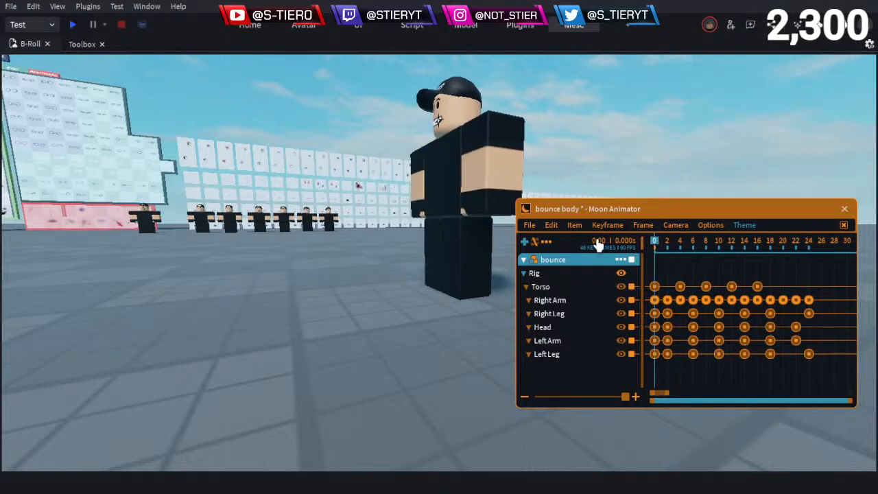
right_click_drag(422, 277, 417, 285)
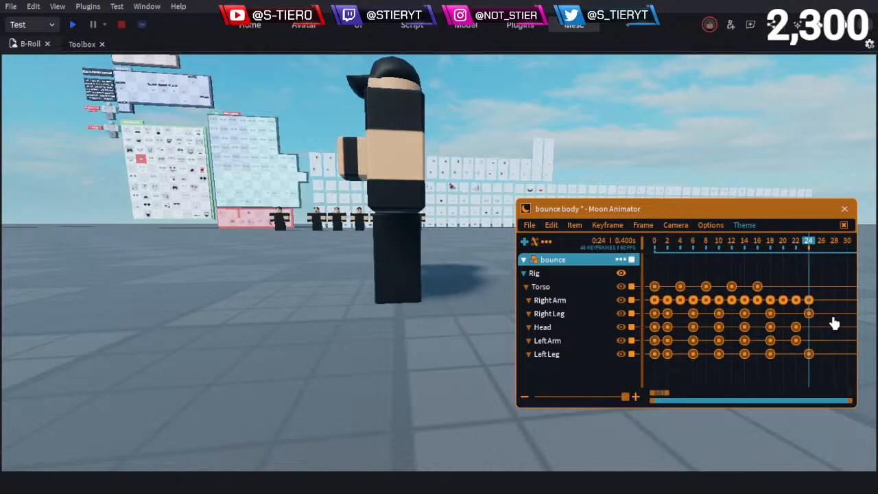
left_click_drag(835, 323, 690, 320)
left_click_drag(826, 312, 676, 323)
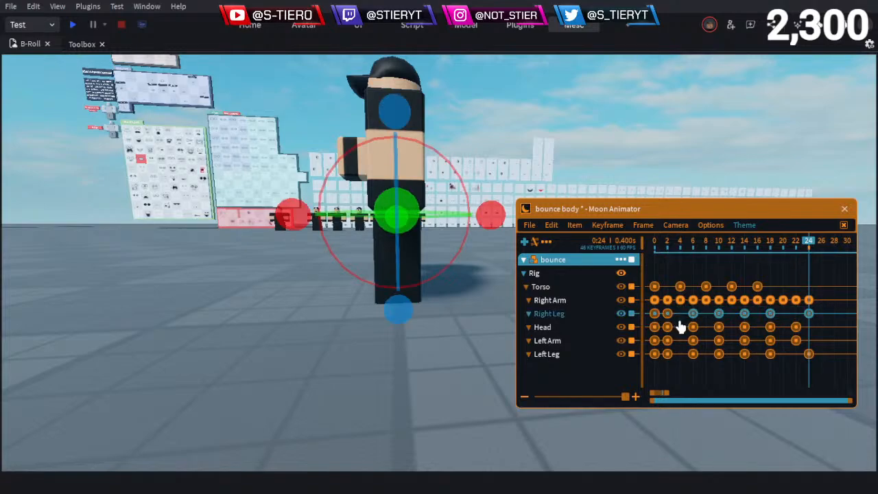
left_click_drag(808, 364, 684, 364)
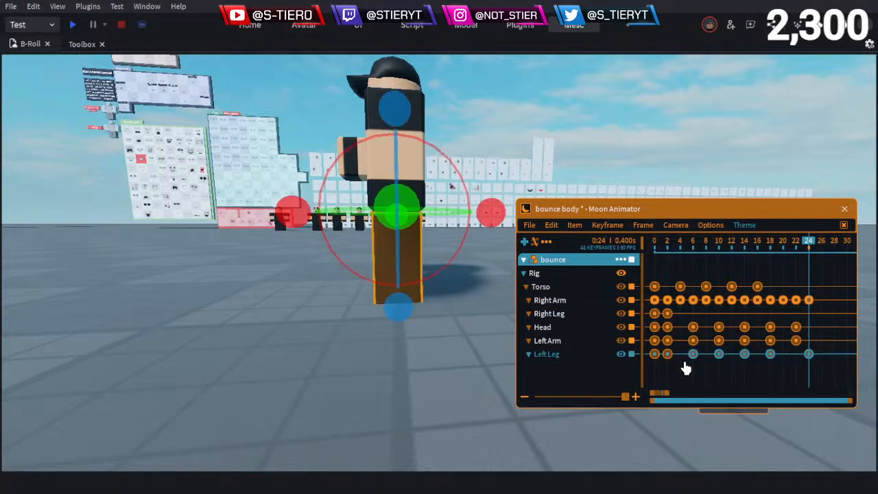
key("Delete")
key("space")
key("space")
Delete the right leg and left leg keyframes at frame 2
right_click_drag(447, 283, 447, 283)
left_click(667, 242)
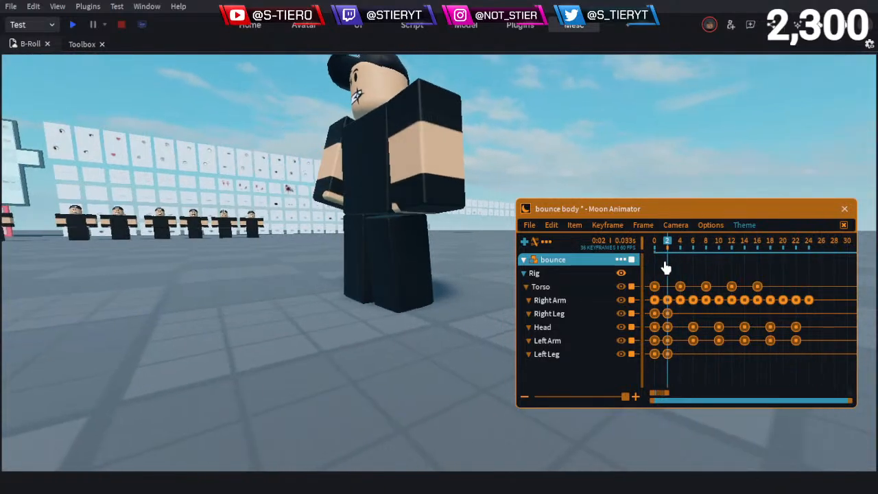
left_click(667, 315)
left_click(667, 354, "ctrl")
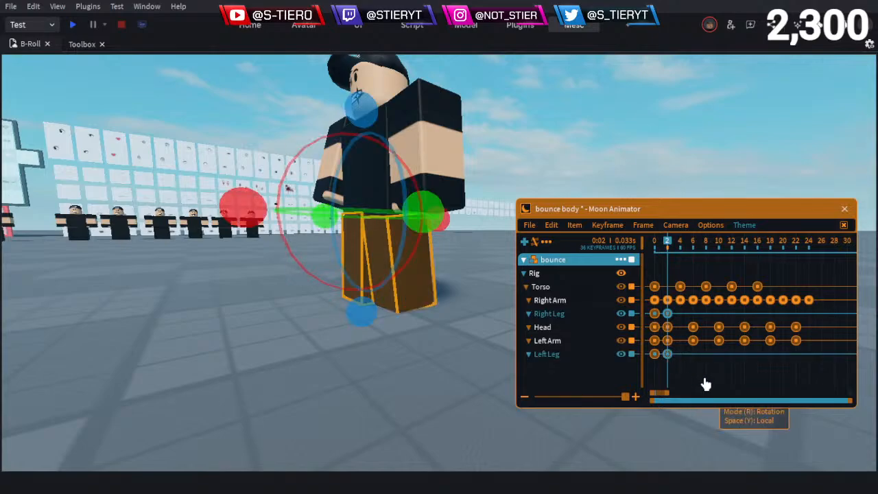
key("Delete")
right_click_drag(420, 320, 427, 310)
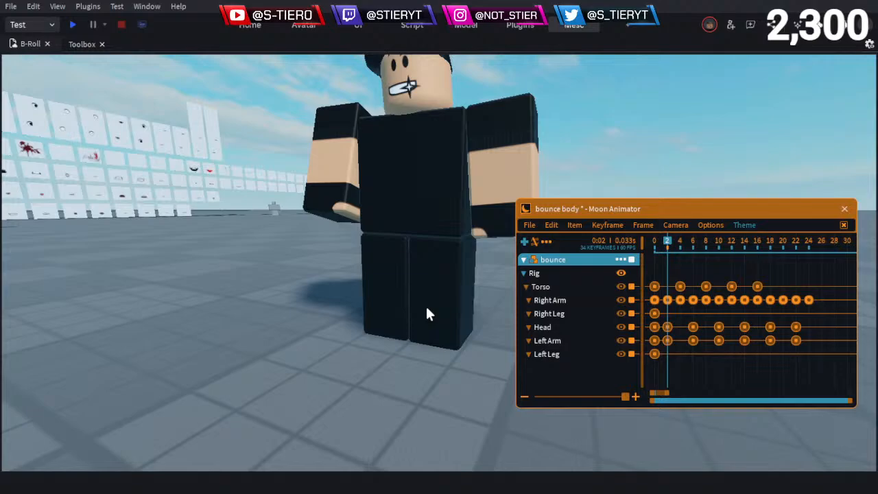
Replay the bounce animation several times and examine the leg movement from different angles and distances
key("space")
key("space")
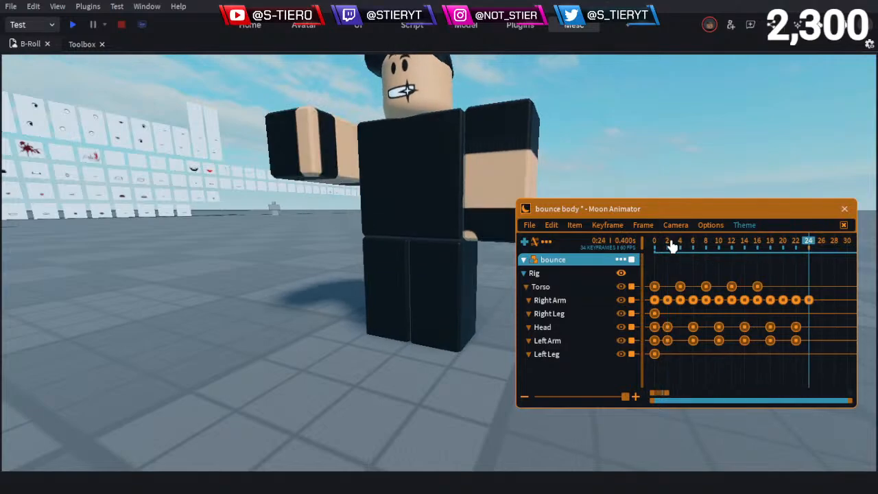
scroll(458, 268, "up", 3)
scroll(458, 268, "down", 4)
right_click_drag(458, 268, 458, 268)
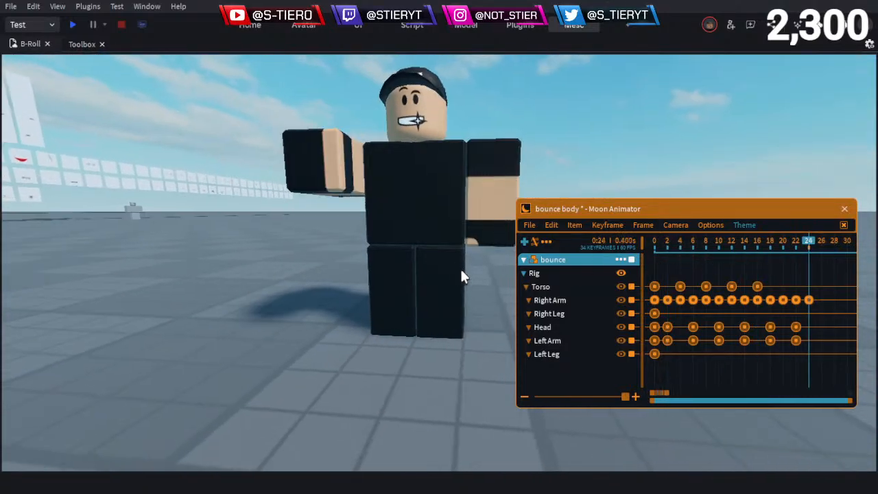
scroll(461, 272, "up", 4)
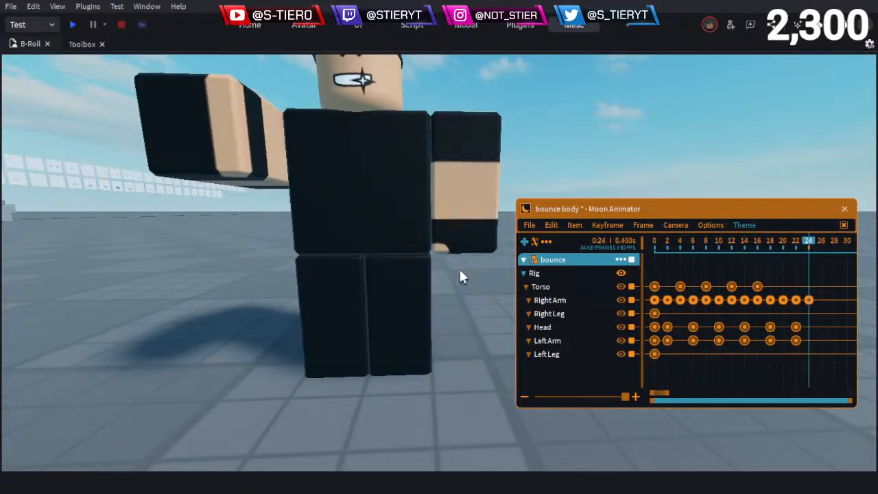
key("space")
scroll(459, 267, "down", 4)
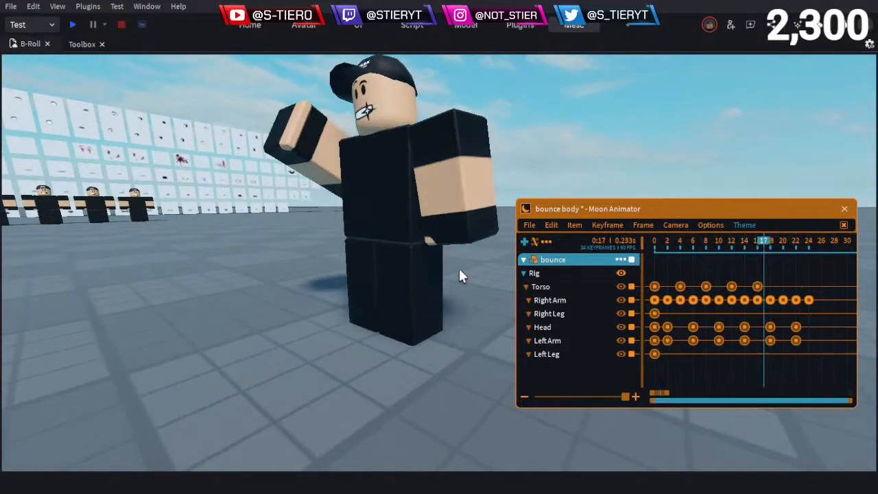
right_click_drag(459, 268, 458, 266)
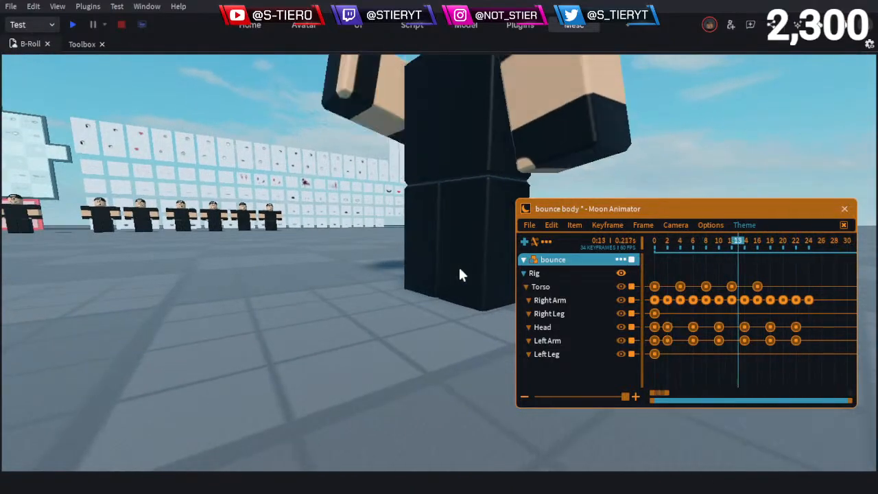
scroll(458, 266, "down", 5)
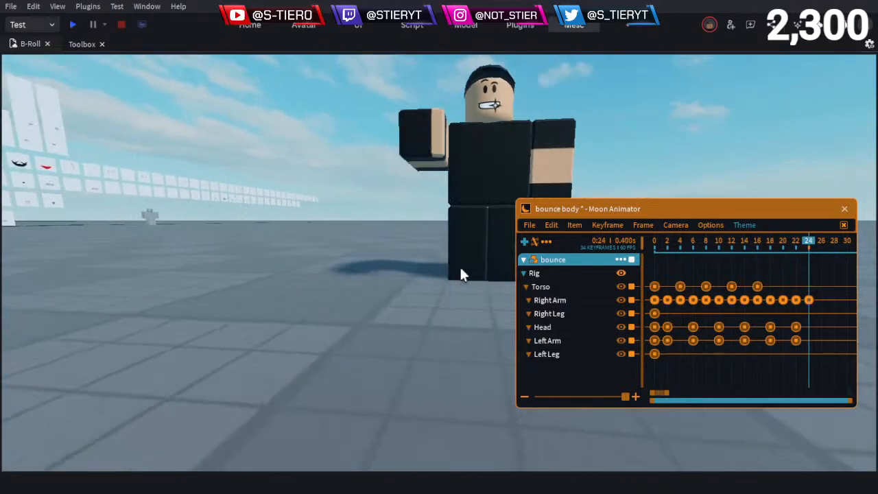
scroll(460, 267, "down", 3)
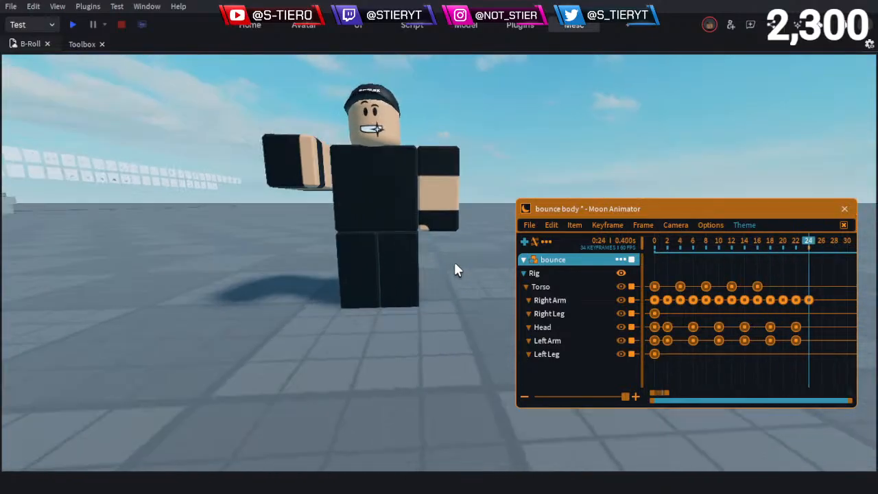
scroll(457, 269, "up", 5)
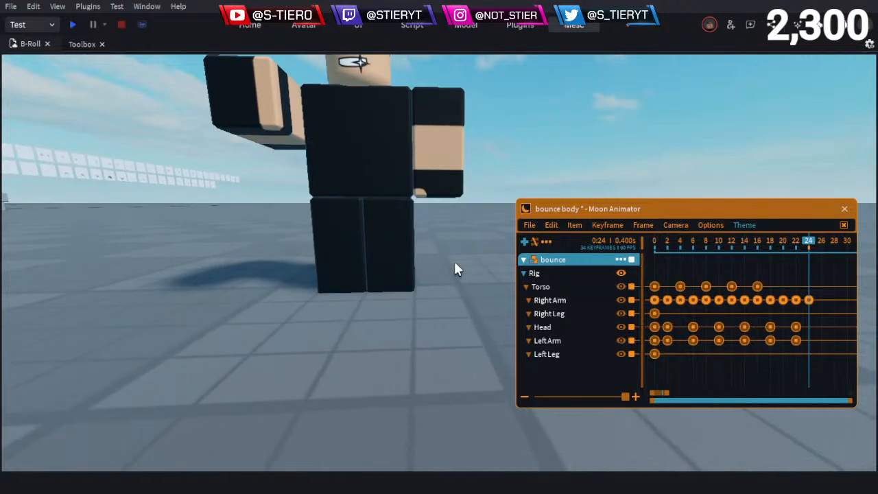
scroll(456, 268, "up", 2)
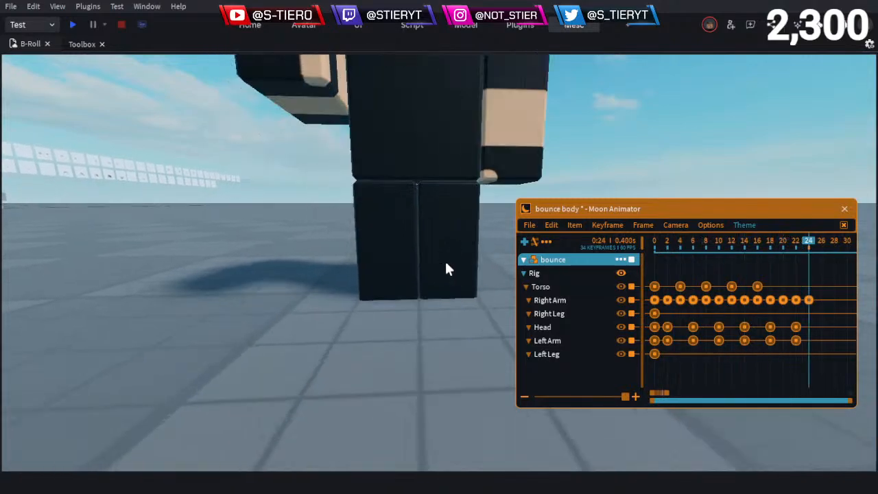
key("space")
key("space")
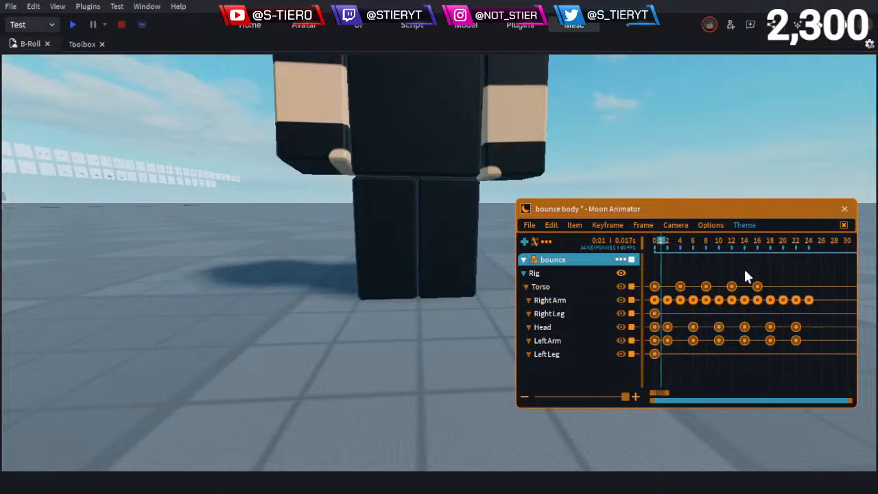
key("space")
key("space")
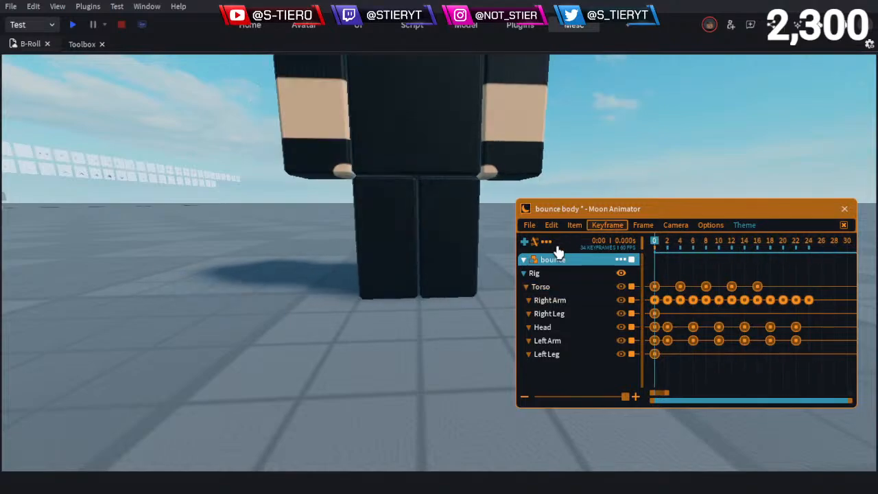
Close the bounce body animation without saving, reopen it, and show frames 0 to 30 on the timeline
left_click(537, 229)
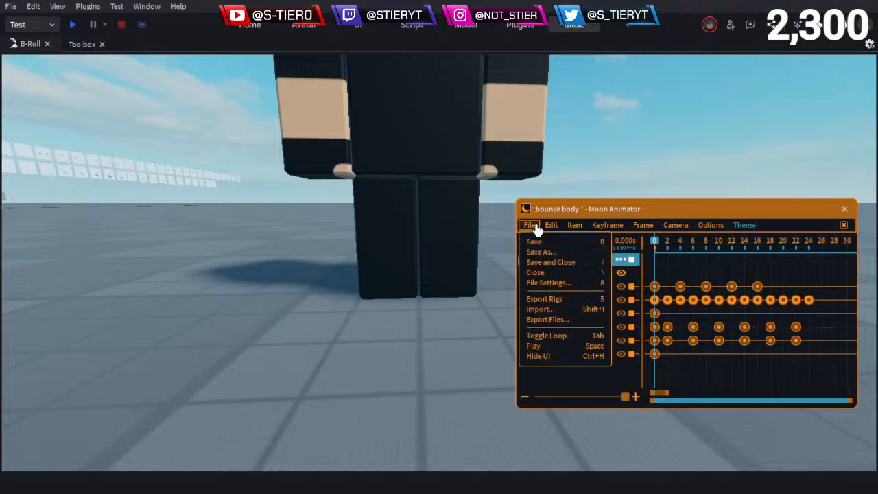
left_click(580, 276)
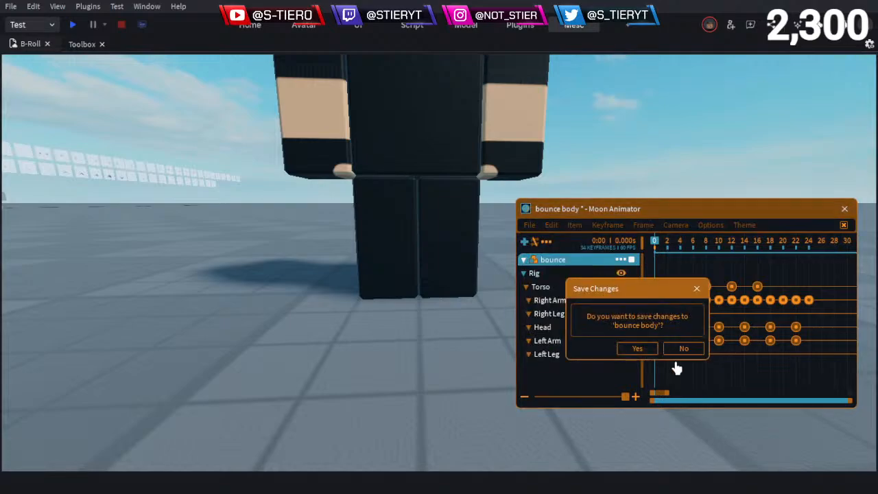
left_click(682, 349)
double_click(557, 249)
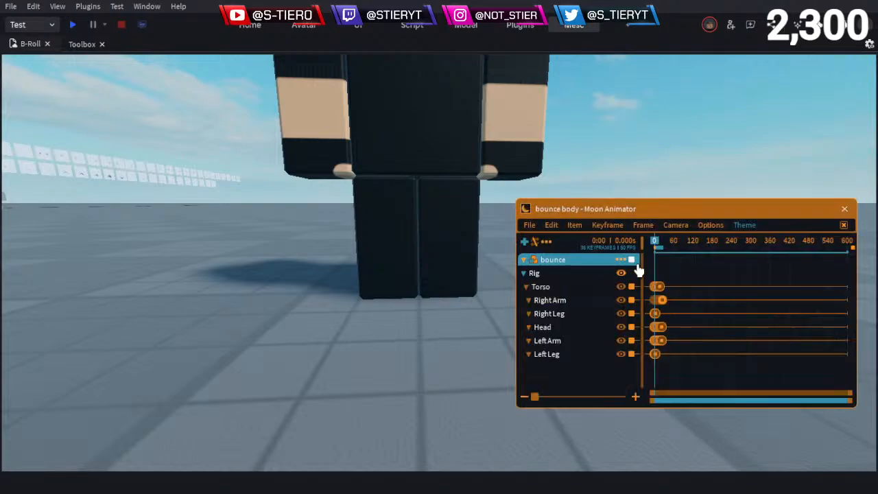
scroll(693, 308, "up", 10)
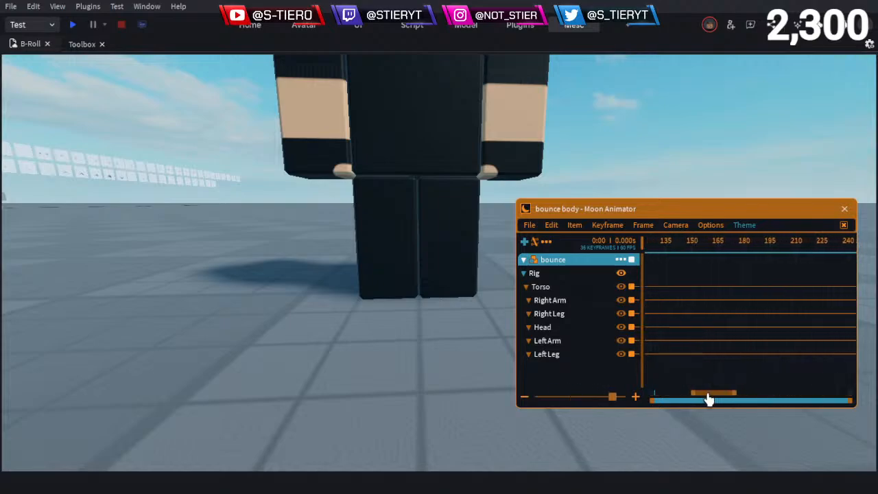
left_click_drag(708, 395, 689, 368)
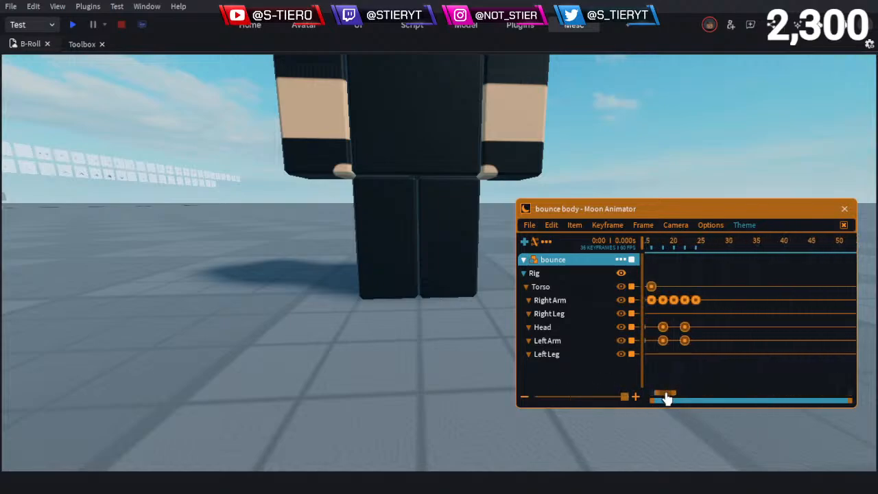
left_click_drag(666, 398, 640, 400)
scroll(681, 361, "up", 2)
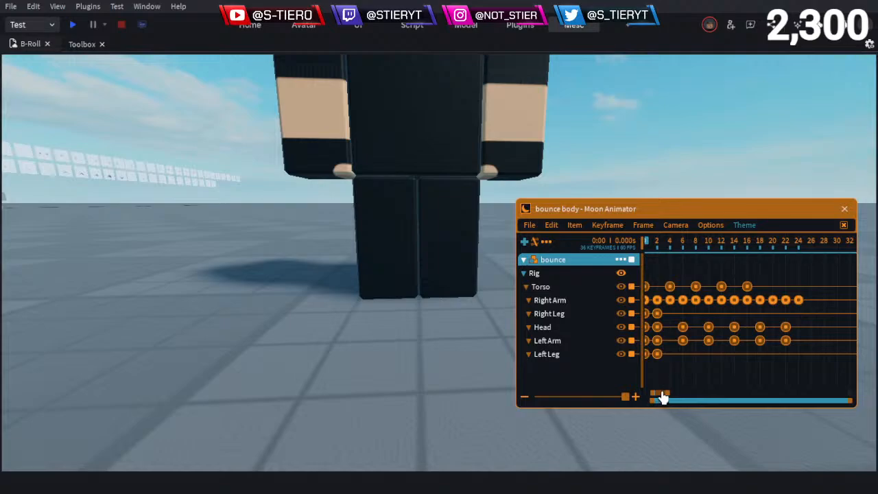
left_click_drag(662, 398, 654, 397)
scroll(500, 265, "up", 3)
Highlight the rig and compare the pose of both legs up close at frames 0 and 2
right_click_drag(499, 265, 482, 261)
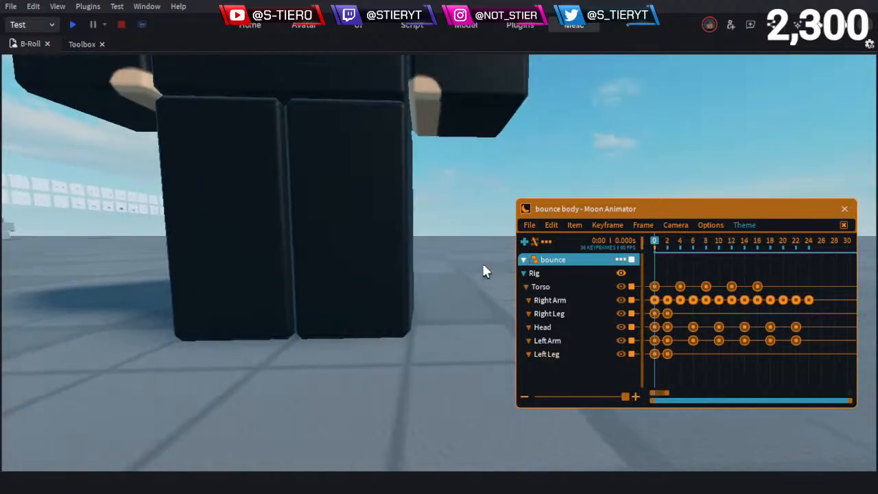
scroll(481, 260, "down", 1)
left_click(562, 278)
scroll(412, 268, "down", 4)
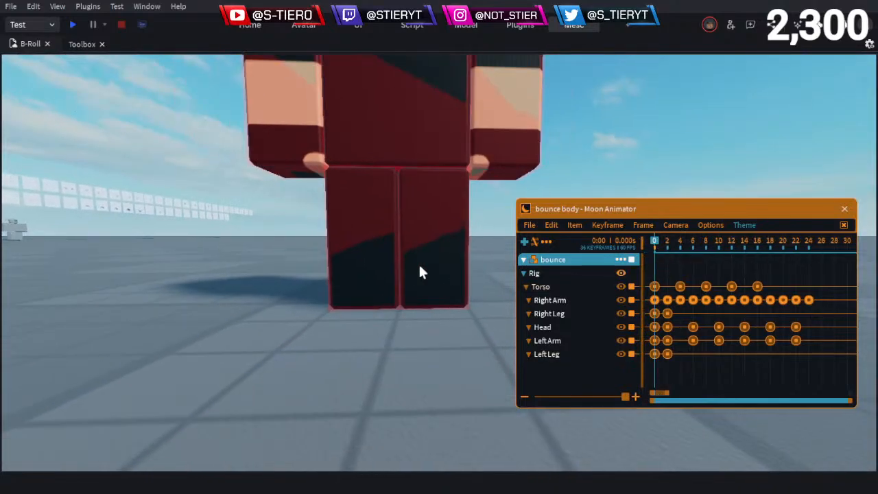
scroll(420, 263, "up", 4)
key("a")
scroll(417, 246, "up", 1)
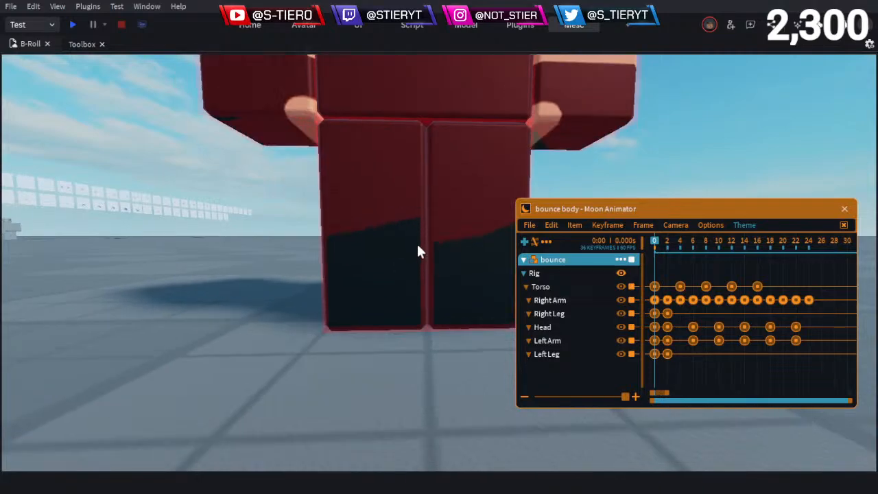
key("d")
scroll(423, 218, "up", 3)
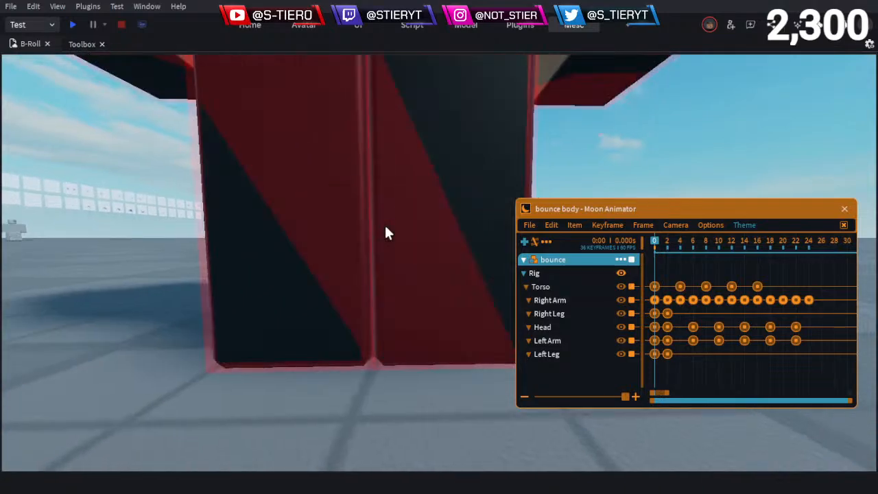
scroll(395, 219, "down", 1)
key("d")
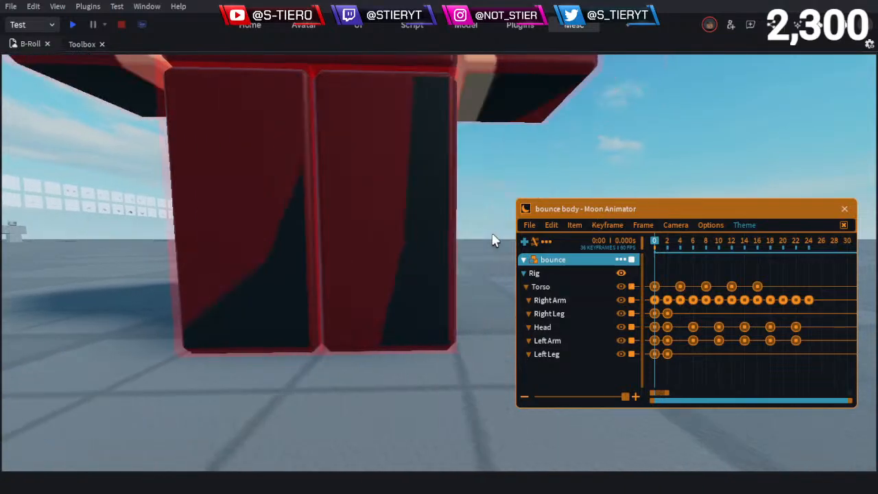
key("a")
key("a")
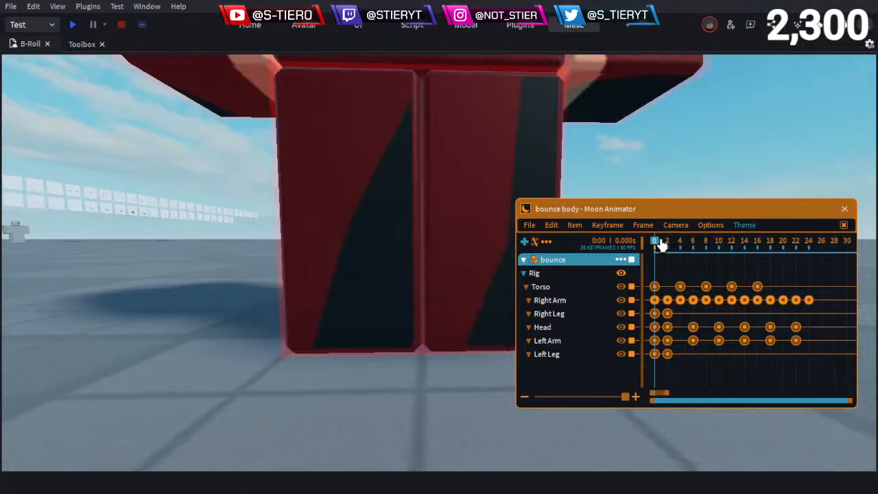
left_click_drag(657, 246, 666, 249)
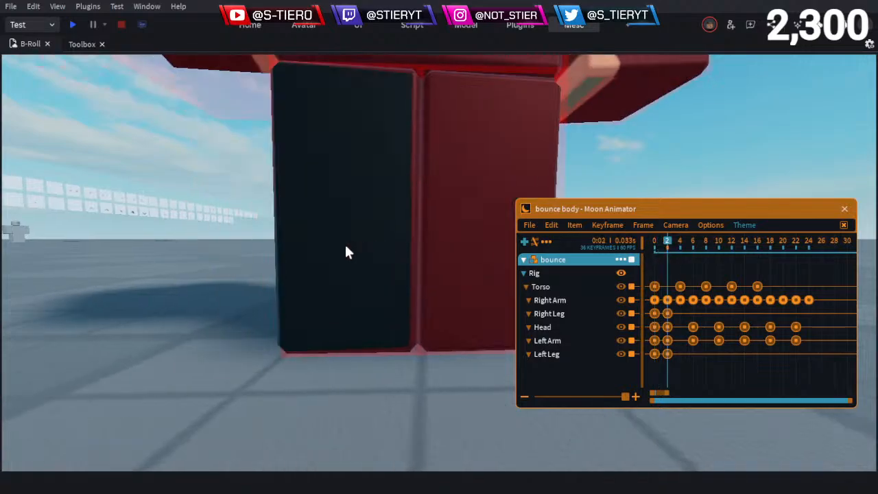
key("d")
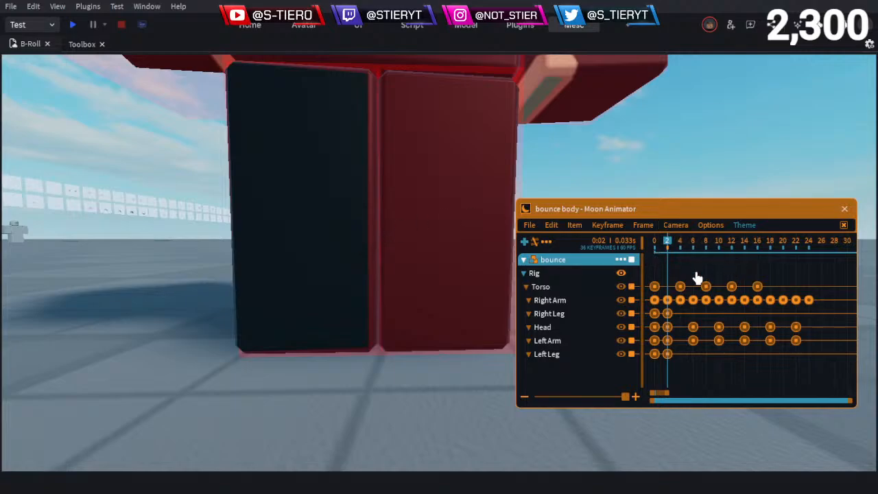
Try to rotate both legs together by about 103.5 degrees at frame 2 and undo the rotation
left_click(278, 205)
left_click(407, 199, "ctrl")
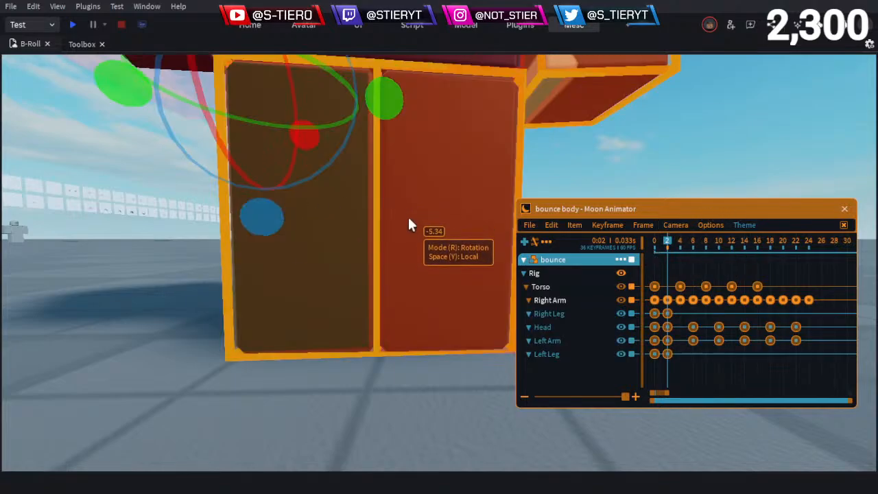
left_click(427, 374)
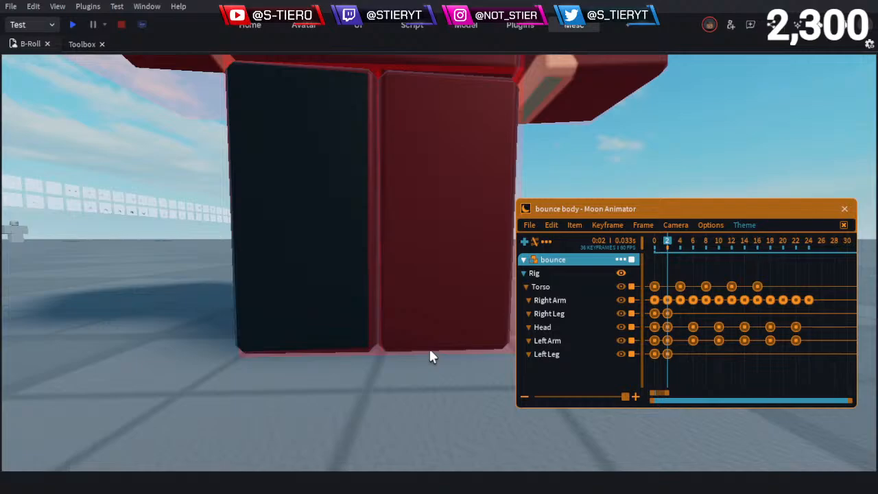
key("q")
right_click_drag(438, 218, 438, 218)
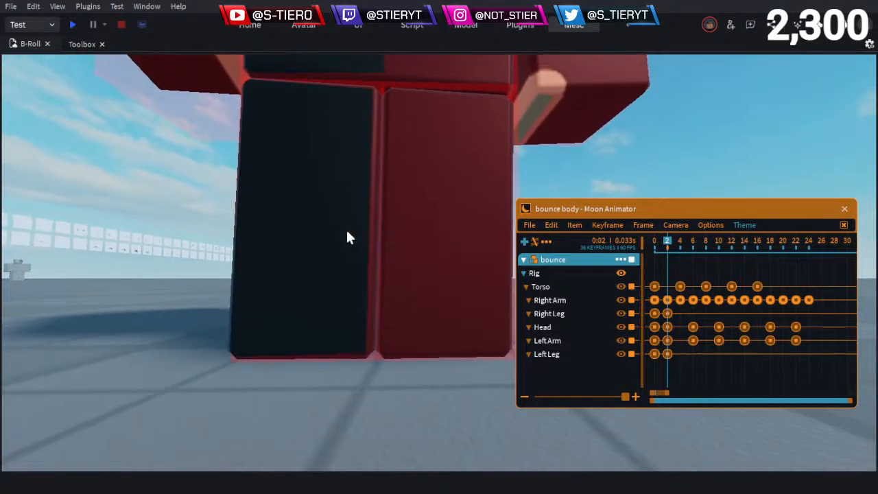
left_click(347, 237)
left_click(437, 239, "ctrl")
right_click_drag(433, 202, 431, 199)
scroll(481, 199, "down", 5)
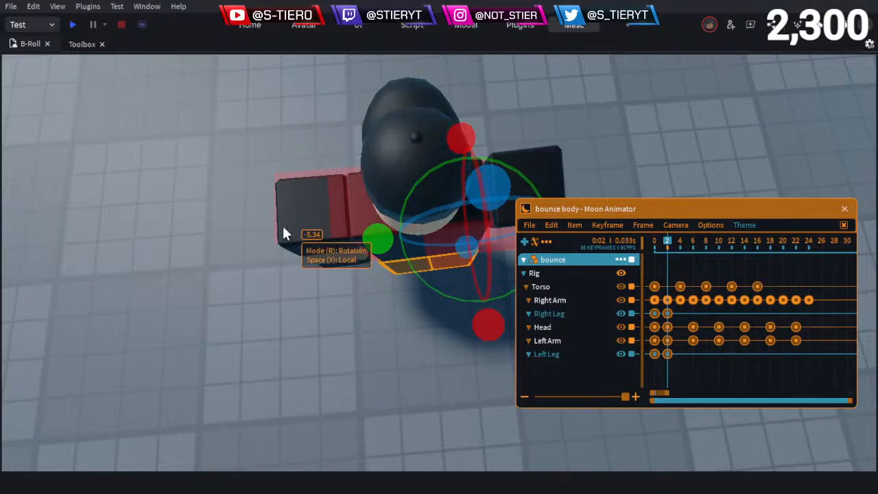
middle_click_drag(413, 295, 346, 195)
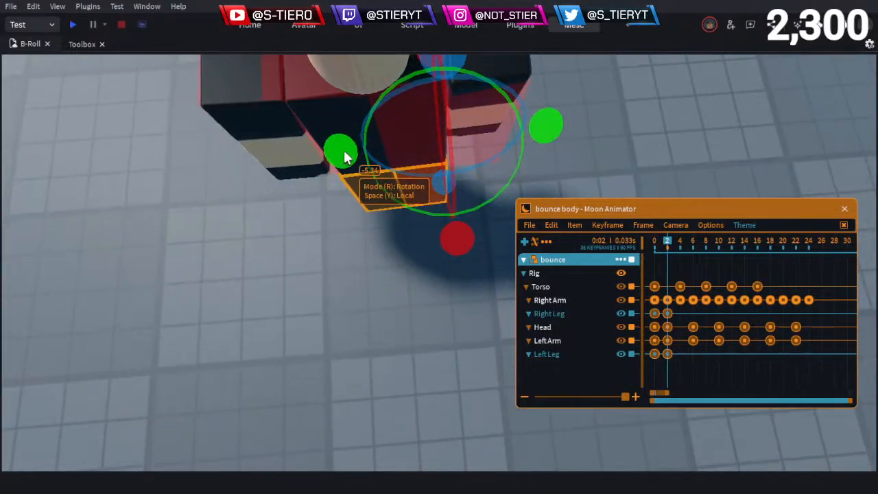
left_click_drag(344, 153, 451, 157)
key("ctrl+z")
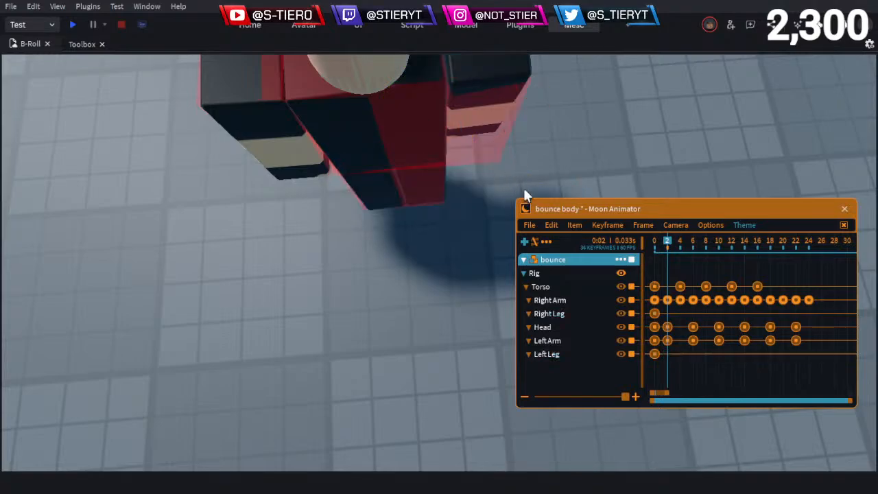
Try to rotate the right leg and the left leg slightly, one at a time, at frame 2
left_click(419, 175)
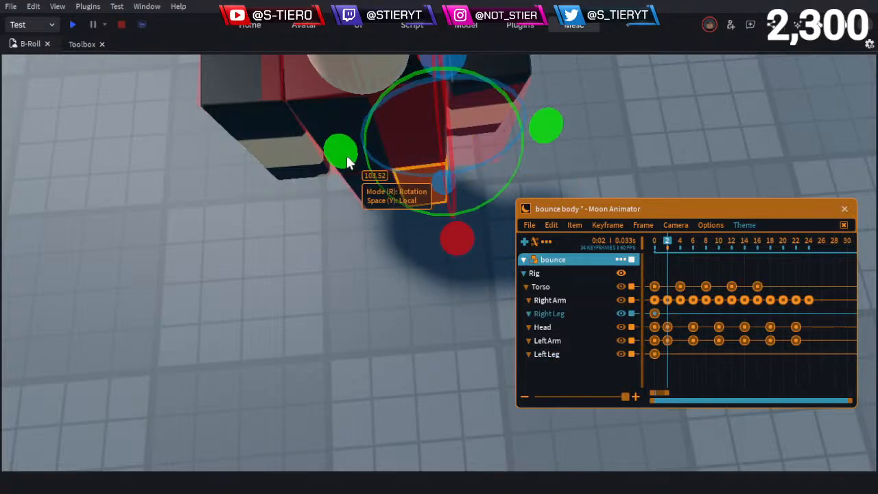
left_click_drag(346, 155, 345, 149)
left_click(332, 223)
left_click(376, 204)
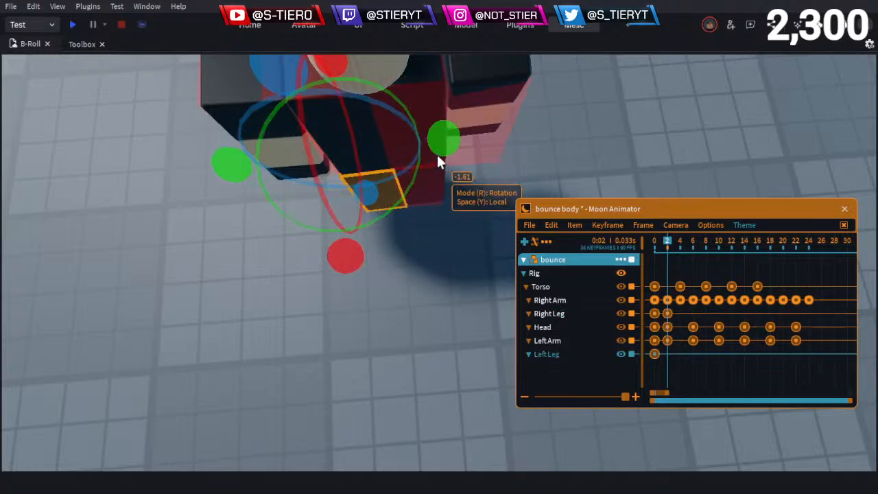
left_click_drag(441, 145, 441, 149)
left_click(404, 248)
scroll(404, 252, "up", 3)
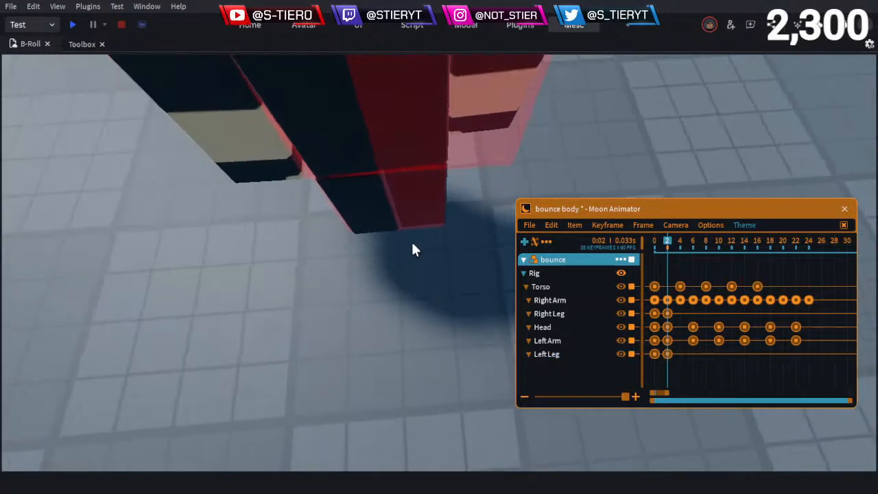
Delete the frame 2 keyframes of the right and left legs and return the playhead to frame 0
left_click(667, 313)
left_click(668, 356, "ctrl")
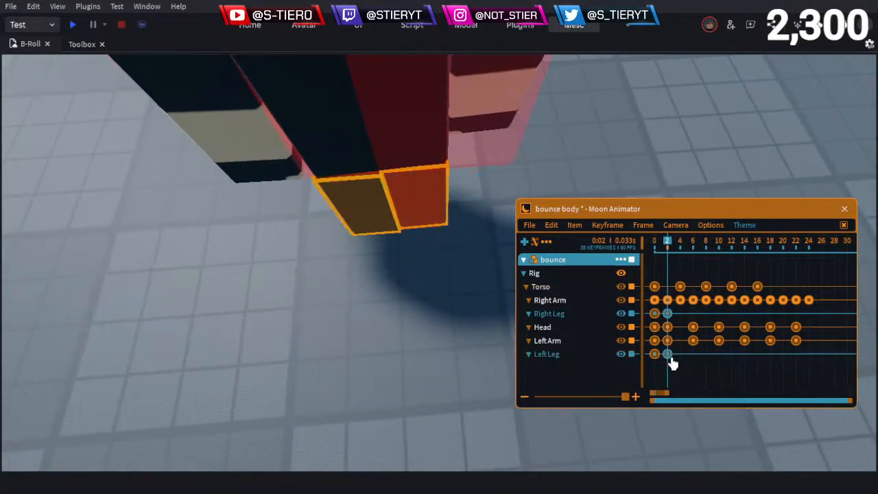
key("Delete")
left_click_drag(663, 243, 560, 240)
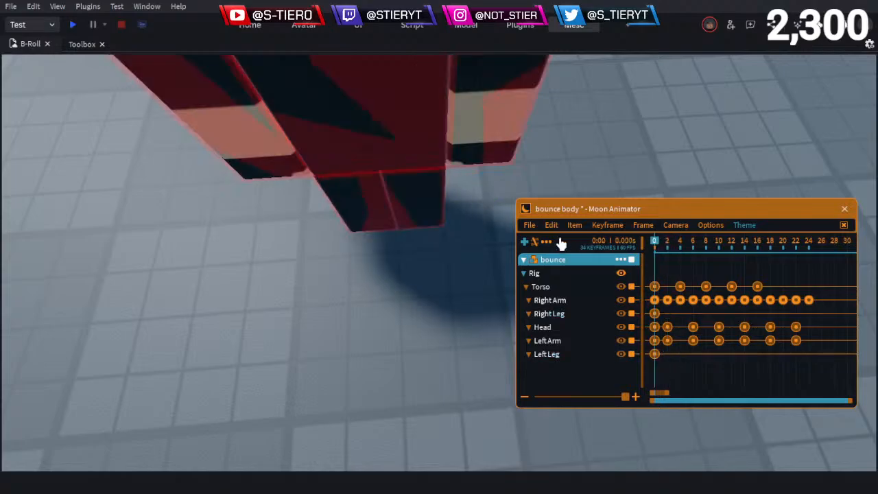
Examine the rig at frame 0 from several angles and distances, focusing on how its legs match the red onion skin
right_click_drag(446, 268, 445, 266)
key("s")
key("s")
key("e")
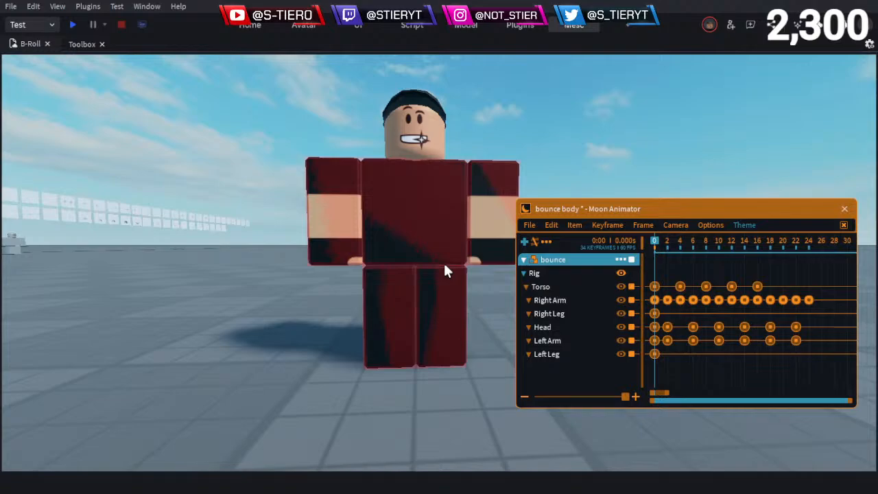
scroll(439, 310, "up", 10)
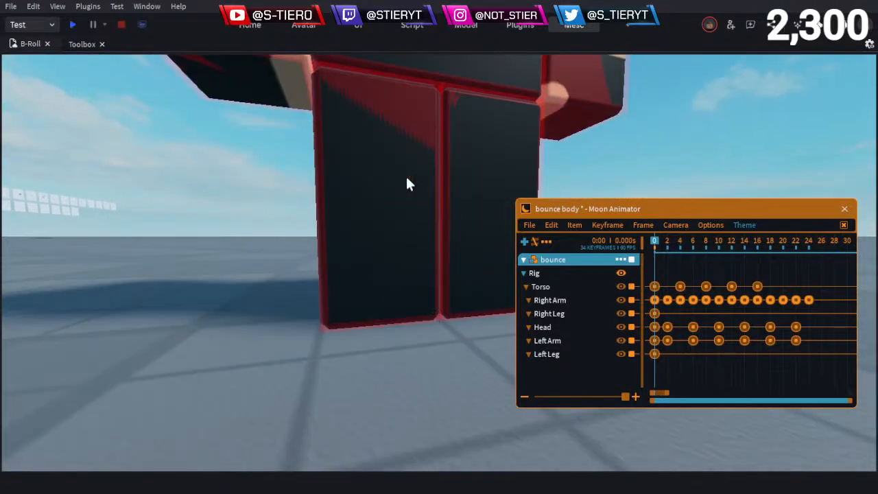
right_click_drag(419, 191, 440, 230)
scroll(440, 233, "down", 10)
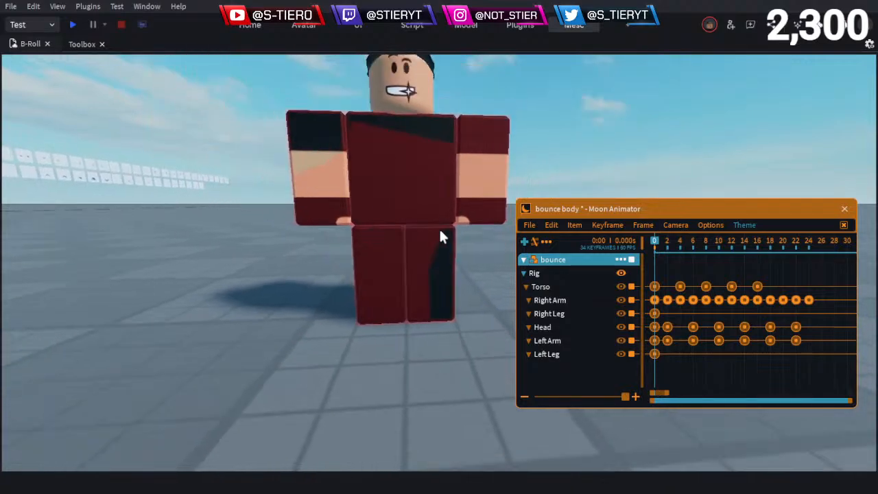
scroll(441, 233, "up", 5)
scroll(440, 233, "down", 3)
scroll(441, 233, "up", 8)
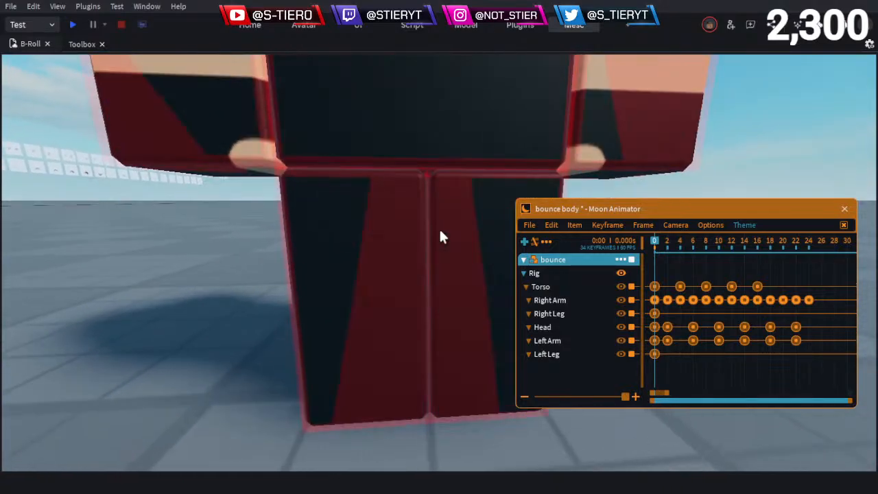
right_click_drag(440, 230, 440, 230)
scroll(439, 233, "down", 10)
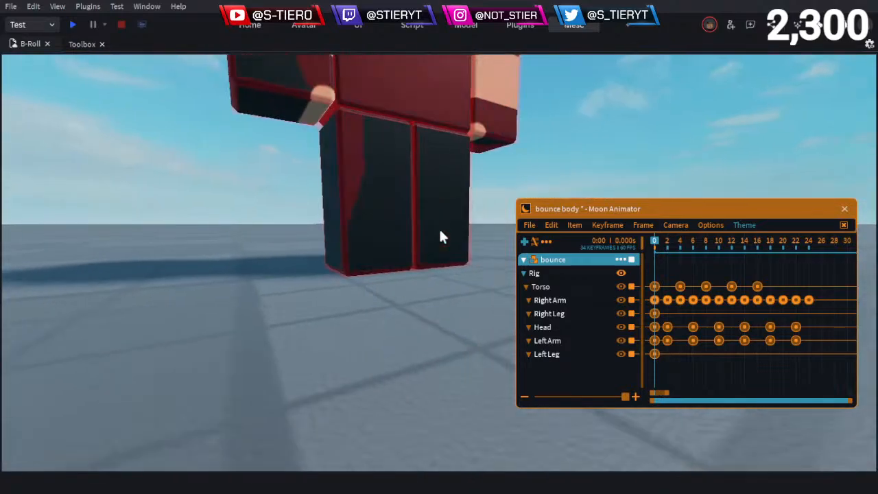
key("s")
key("d")
key("a")
key("d")
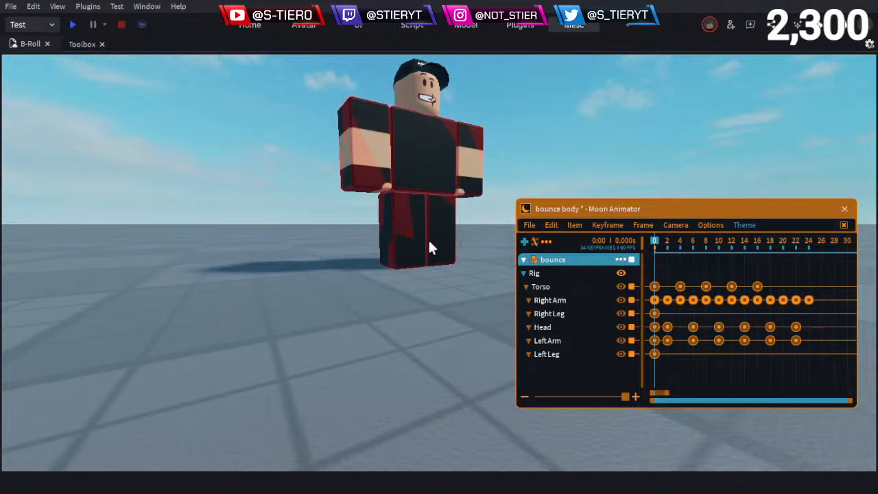
scroll(412, 267, "up", 5)
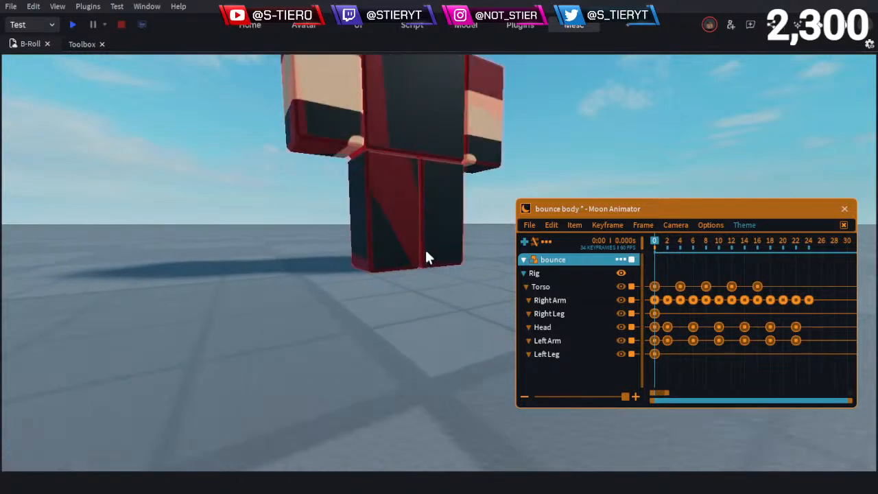
Save the bounce body animation
left_click(529, 228)
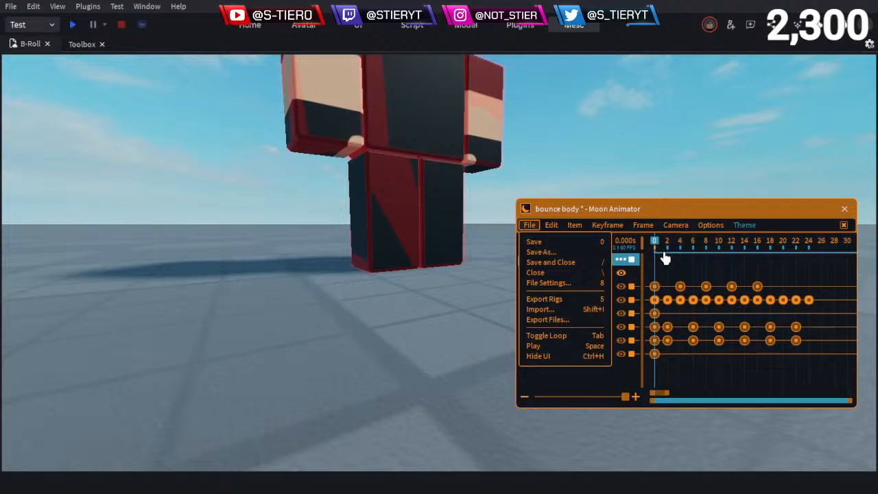
left_click(535, 242)
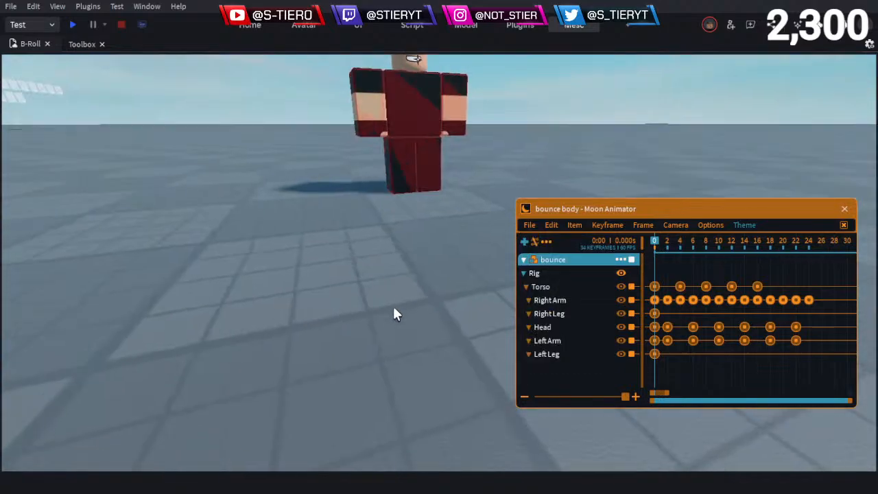
scroll(421, 191, "down", 2)
right_click_drag(421, 191, 415, 171)
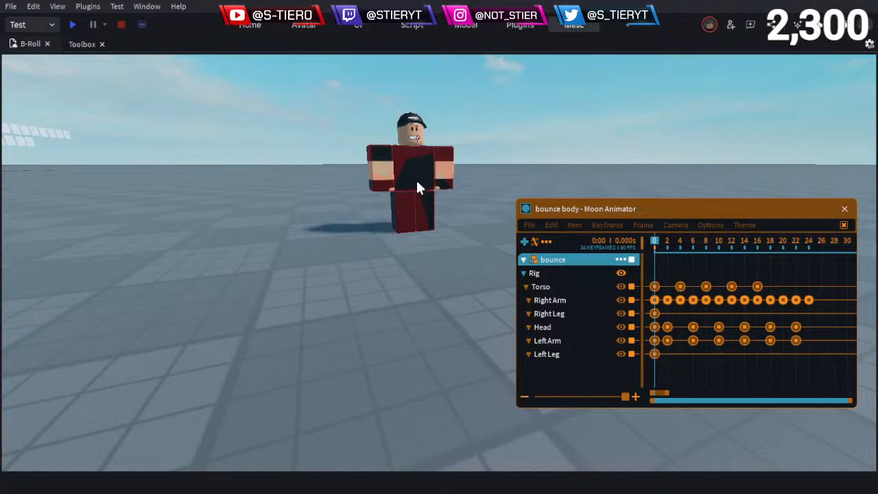
Select all the red onion skin parts around the rig and move them 6.5 studs sideways, clear of the character
left_click(251, 26)
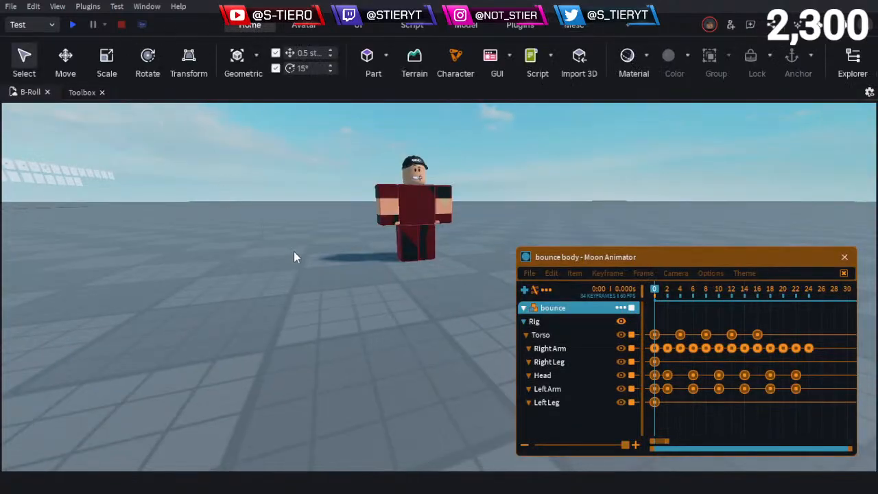
scroll(421, 209, "up", 3)
right_click_drag(421, 210, 421, 211)
scroll(421, 210, "down", 6)
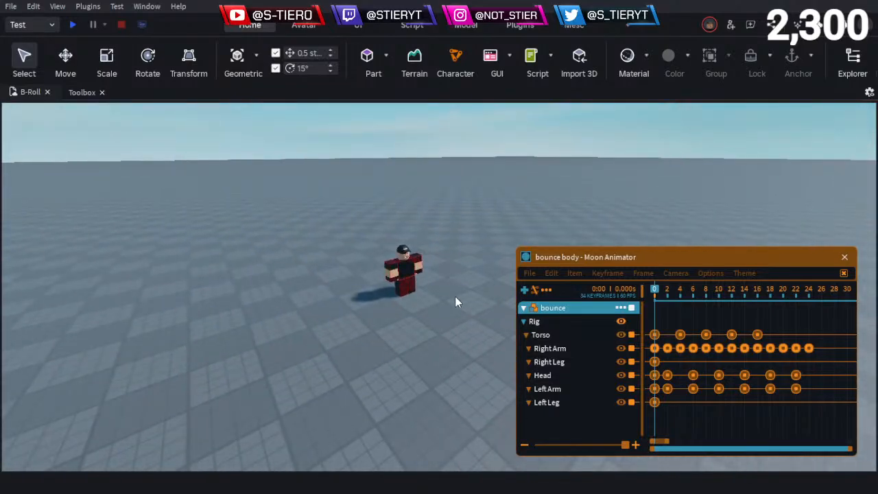
left_click_drag(459, 316, 381, 247)
scroll(425, 286, "up", 4)
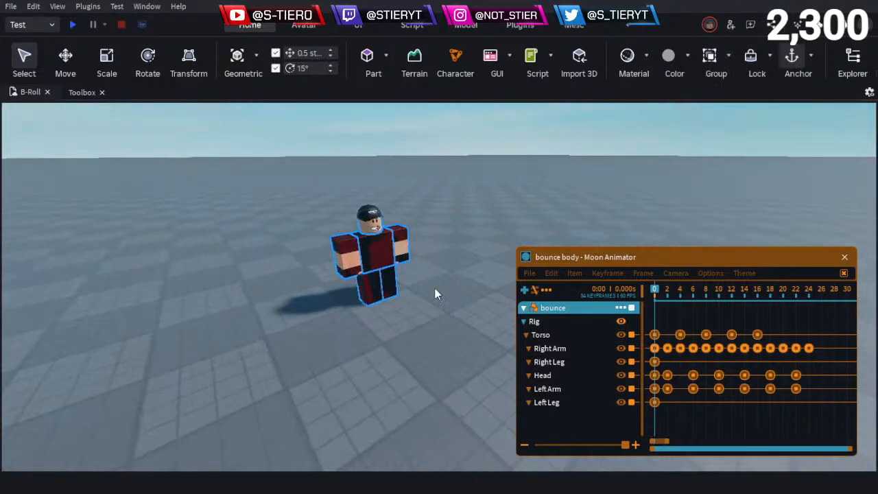
left_click_drag(434, 300, 313, 199)
scroll(433, 233, "up", 4)
right_click_drag(433, 234, 452, 205)
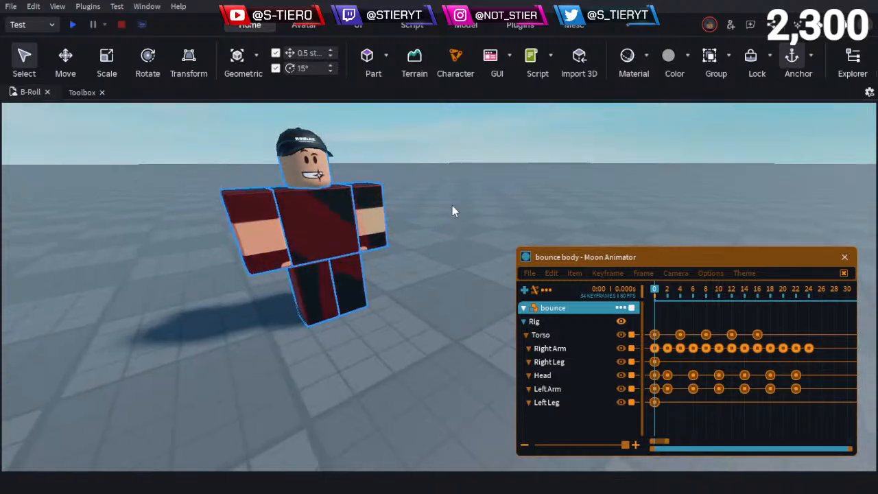
scroll(420, 223, "down", 3)
key("ctrl+2")
left_click_drag(404, 258, 497, 236)
Show the object hierarchy and properties, and set the six onion skin parts' BrickColor to Institutional white
key("w")
key("d")
right_click_drag(541, 188, 540, 191)
key("e")
key("w")
key("a")
key("d")
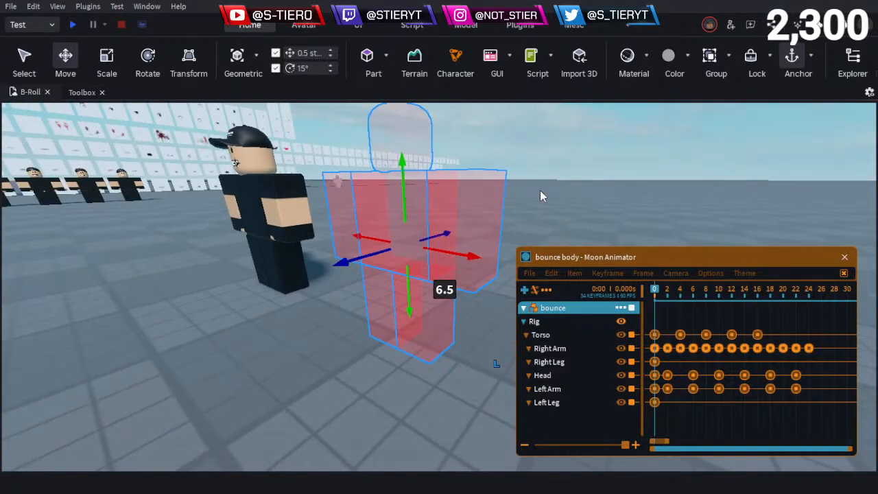
left_click(573, 25)
left_click(190, 59)
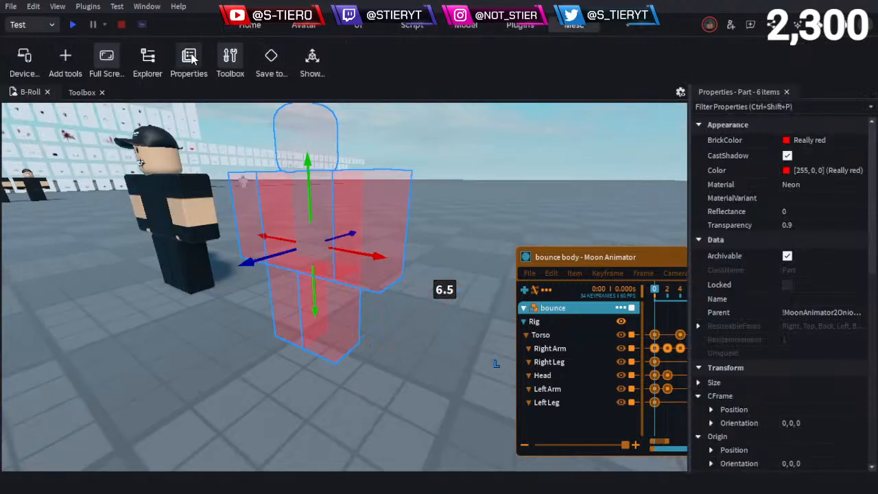
left_click(152, 58)
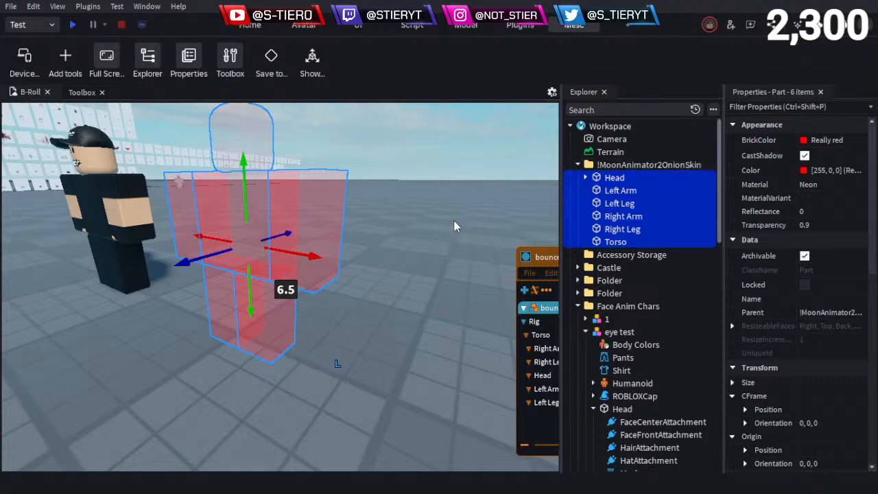
scroll(441, 209, "down", 5)
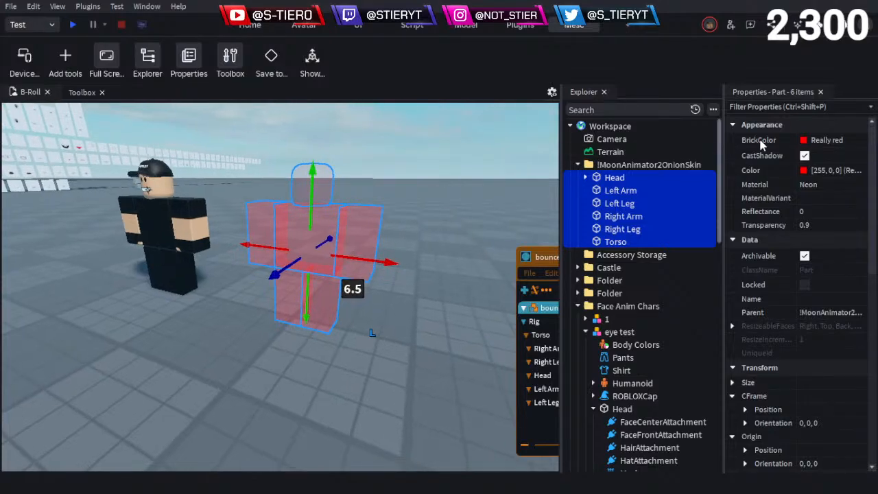
left_click(805, 143)
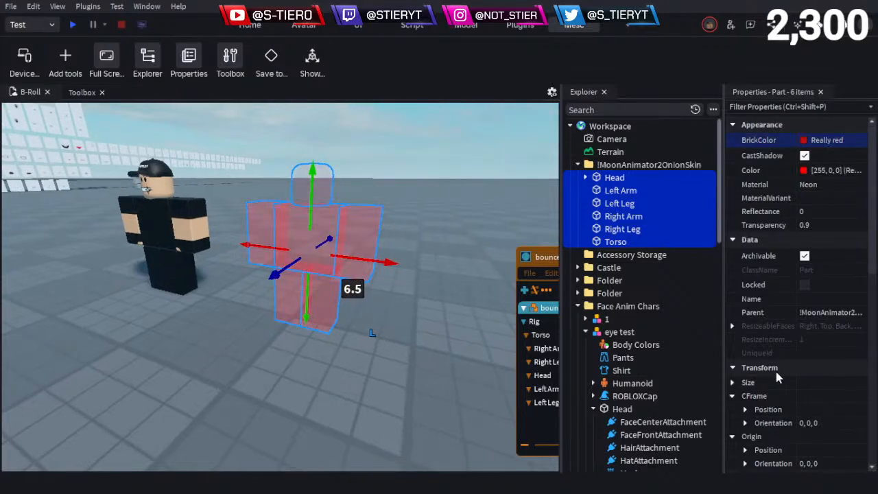
left_click(860, 368)
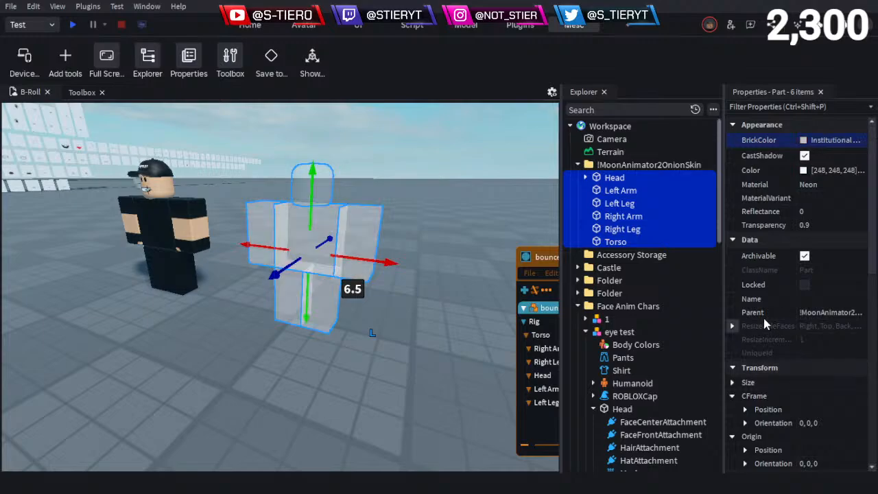
Set the transparency of the onion skin parts to 0
left_click(819, 224)
type("1")
key("BackSpace")
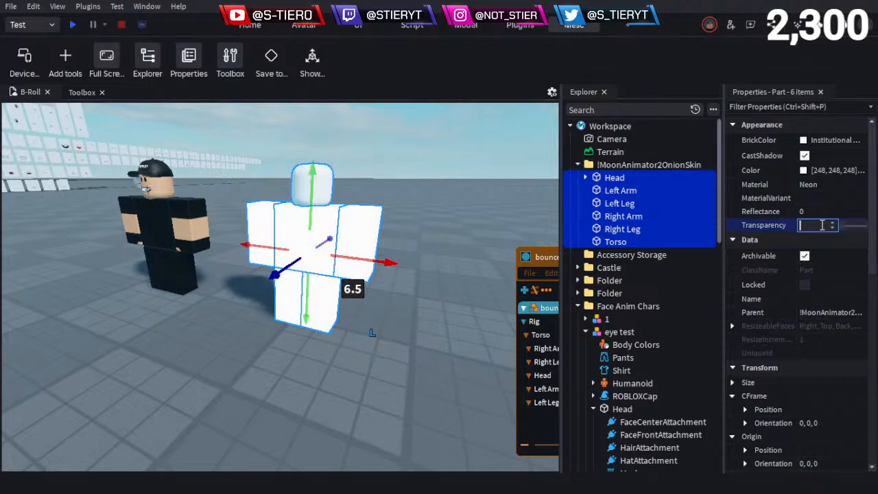
type("0")
key("Return")
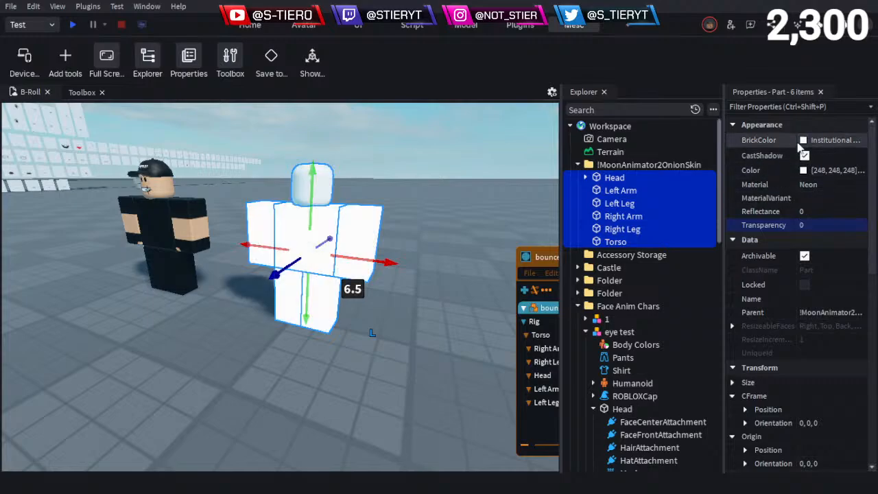
Move the white onion skin parts 6.5 studs back onto the character and check how they overlap it
right_click_drag(409, 243, 421, 243)
left_click_drag(348, 238, 288, 246)
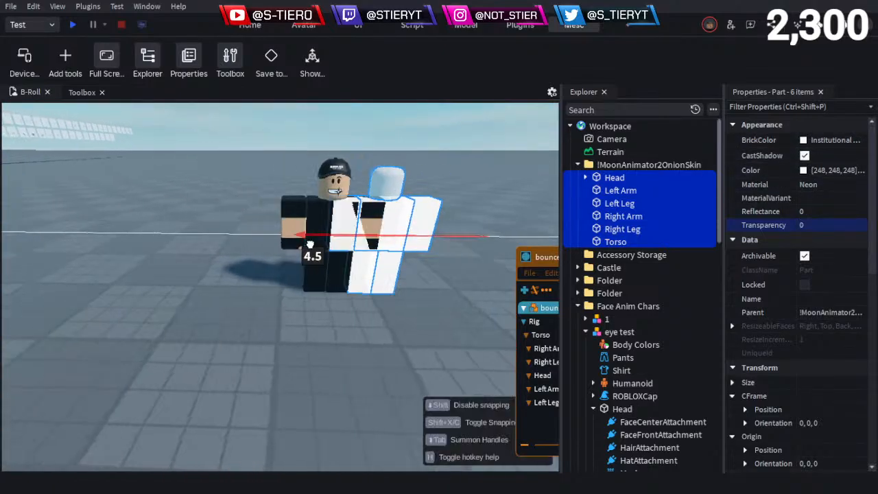
scroll(411, 300, "up", 5)
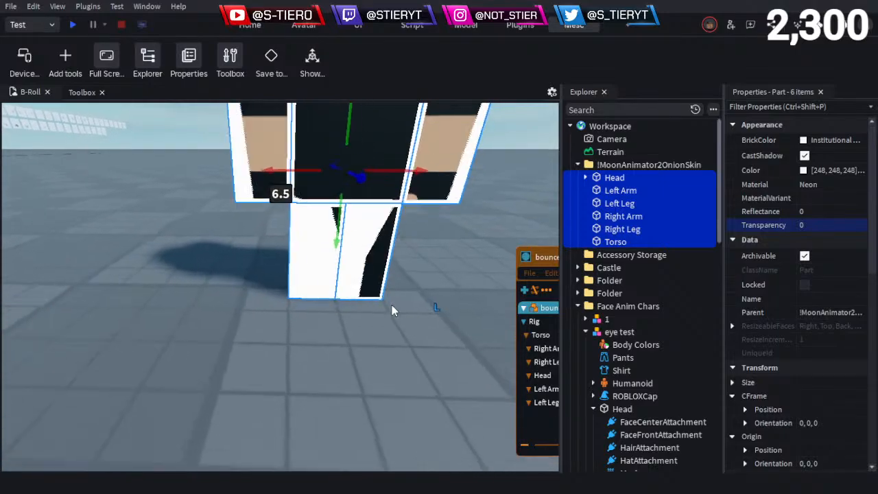
right_click_drag(392, 305, 391, 304)
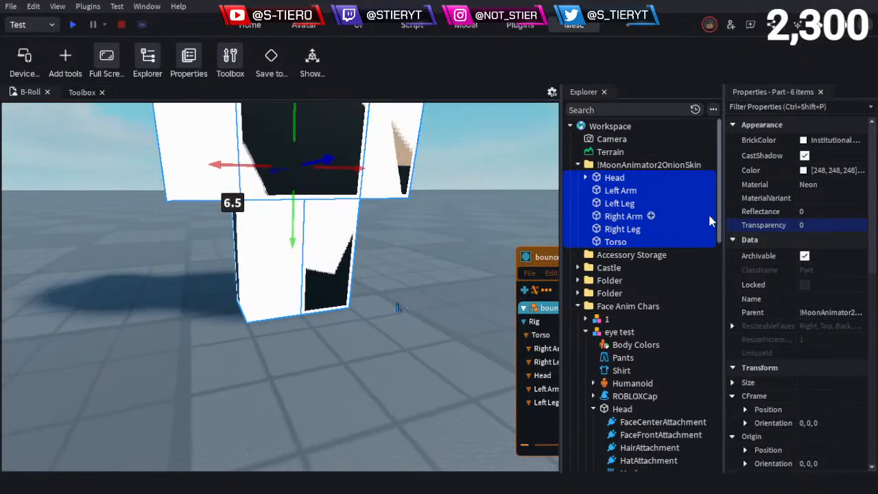
right_click_drag(384, 271, 384, 272)
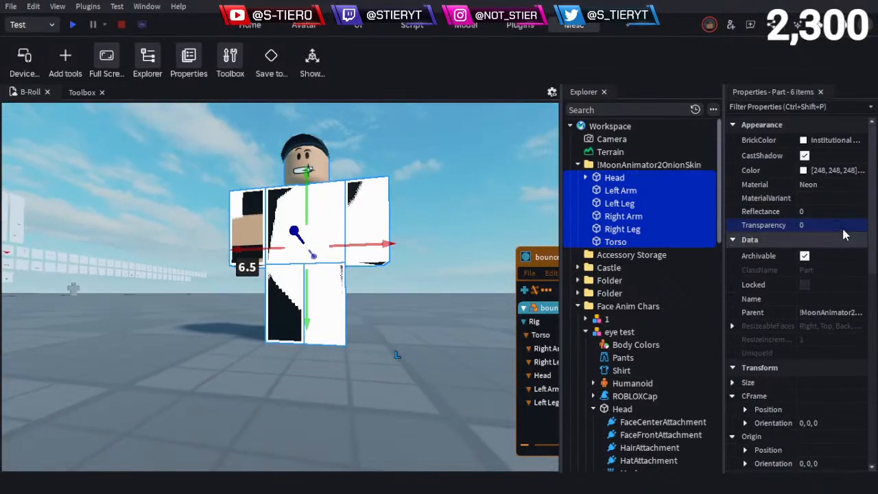
Set the transparency of the onion skin parts to 0.5 and check the overlap at the legs up close
left_click(820, 226)
type("0.5")
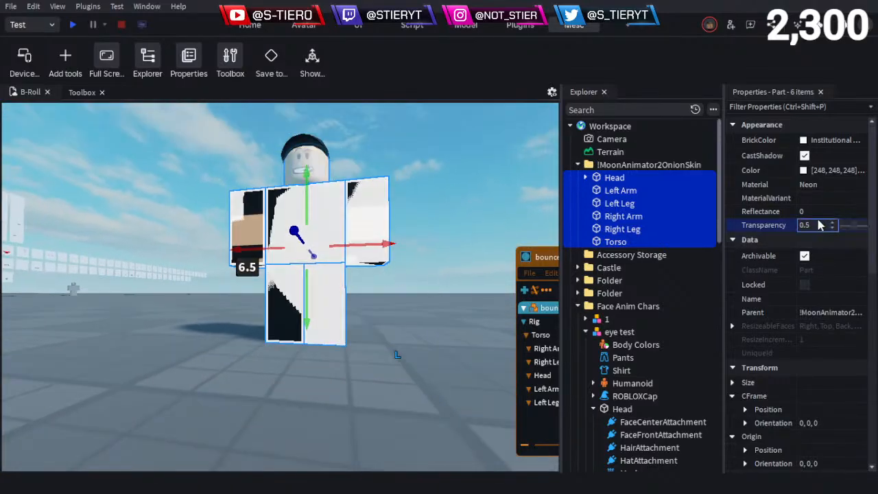
key("Return")
scroll(369, 280, "up", 10)
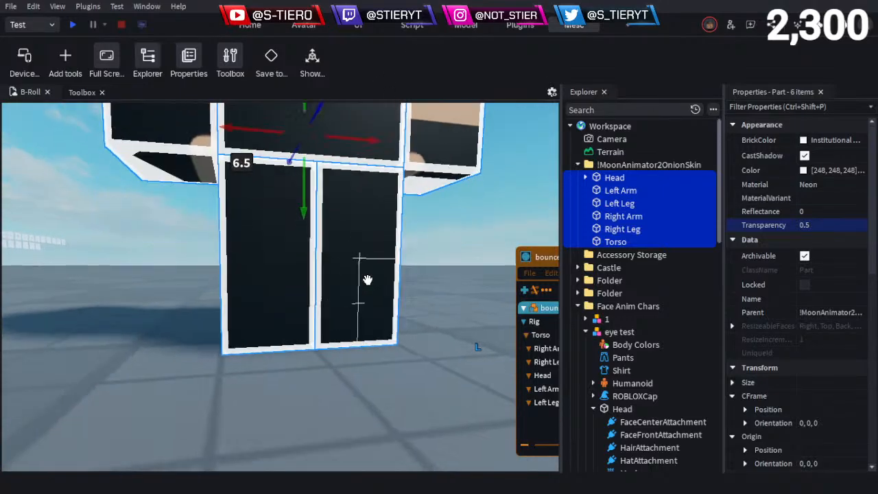
right_click_drag(367, 280, 368, 280)
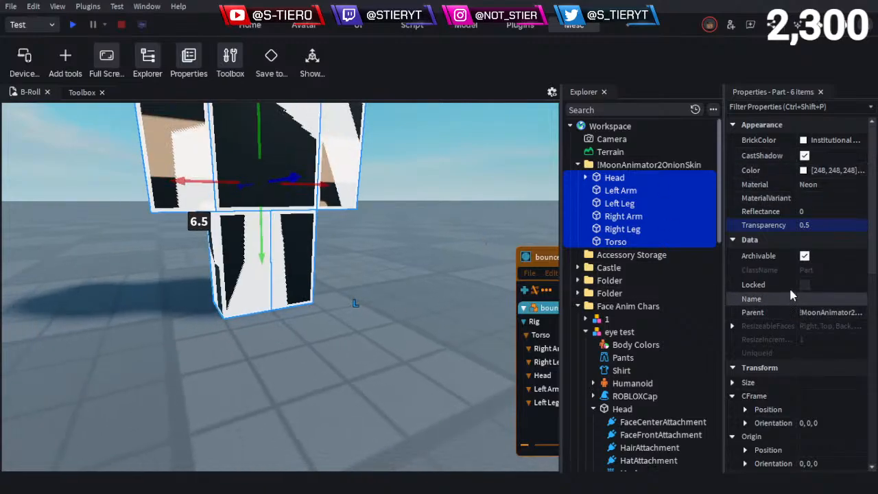
right_click_drag(417, 239, 417, 238)
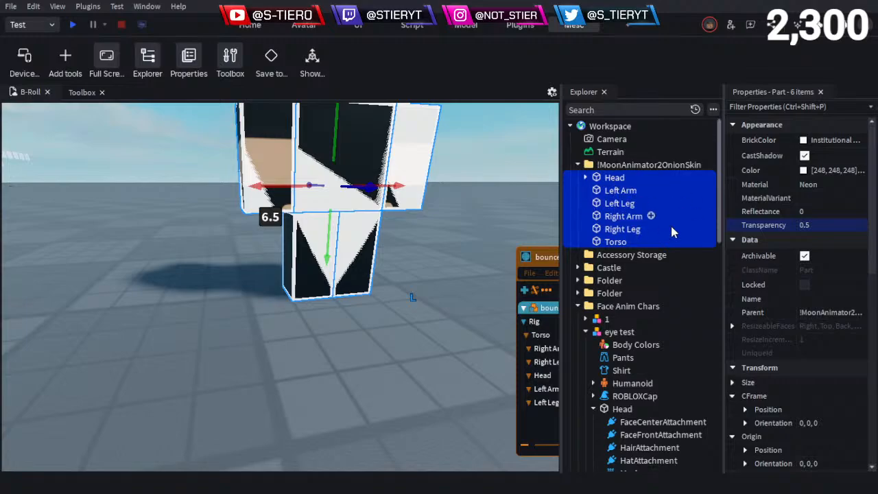
Look through the collision, part, assembly and surface properties of the selected onion skin parts
scroll(782, 258, "down", 6)
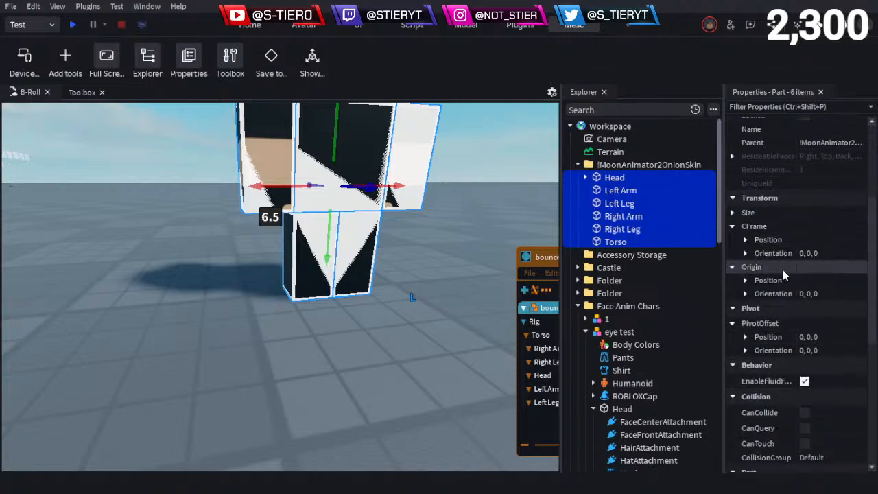
scroll(785, 274, "down", 1)
scroll(821, 325, "down", 3)
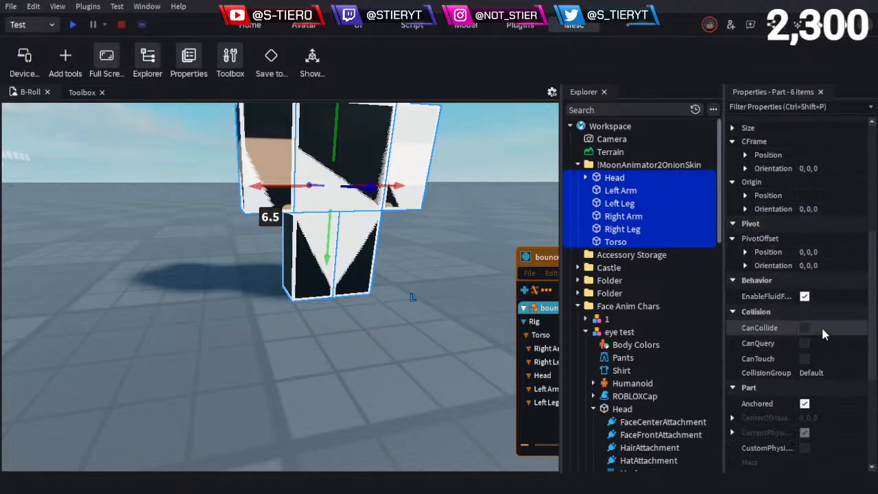
scroll(822, 325, "down", 5)
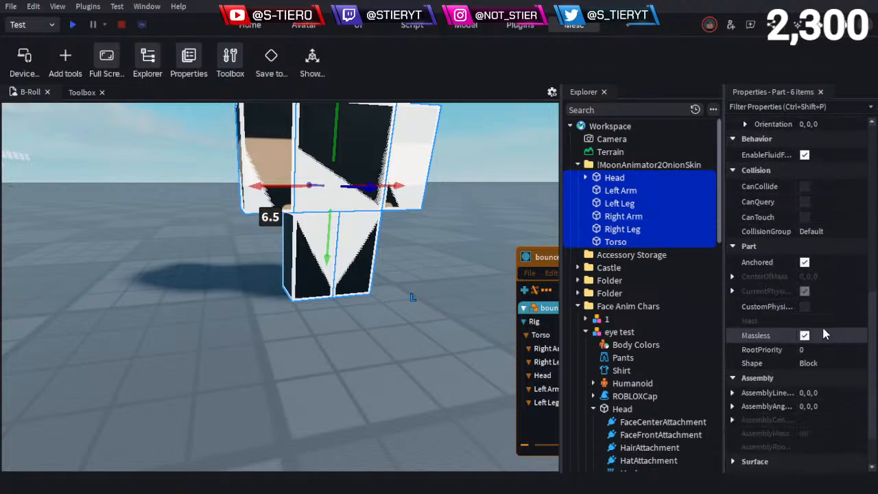
scroll(815, 315, "down", 1)
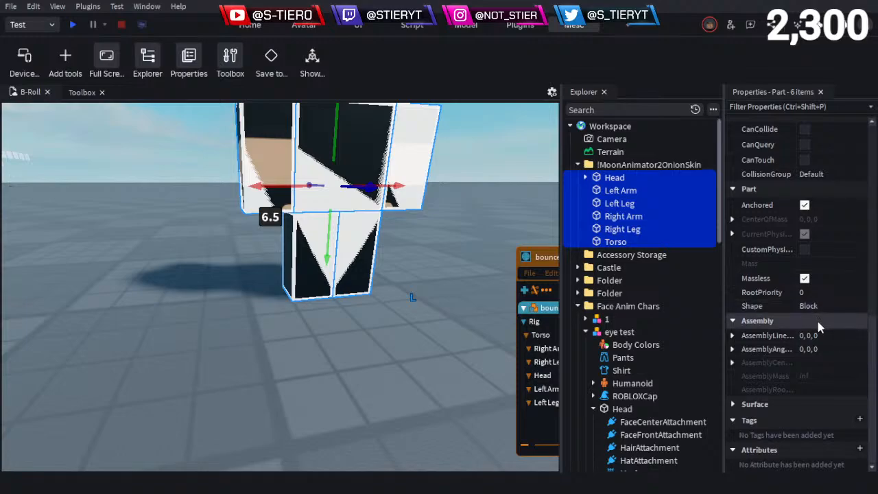
left_click(733, 404)
scroll(734, 399, "down", 3)
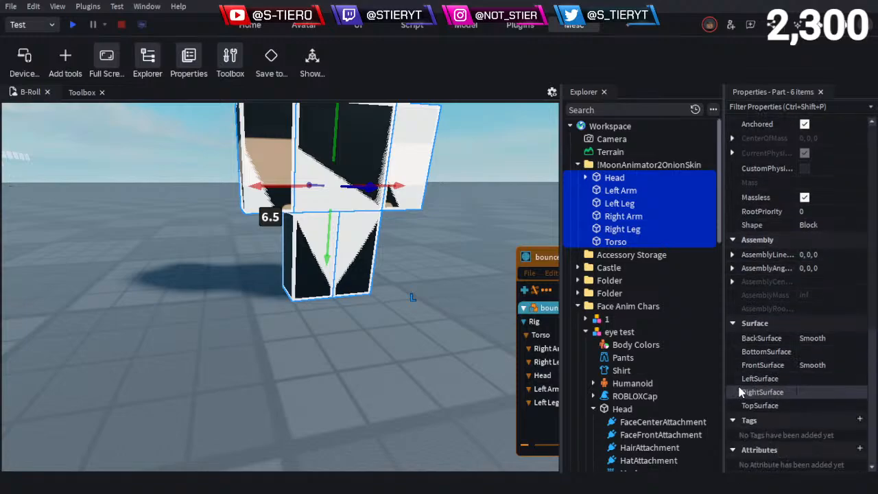
scroll(762, 381, "up", 19)
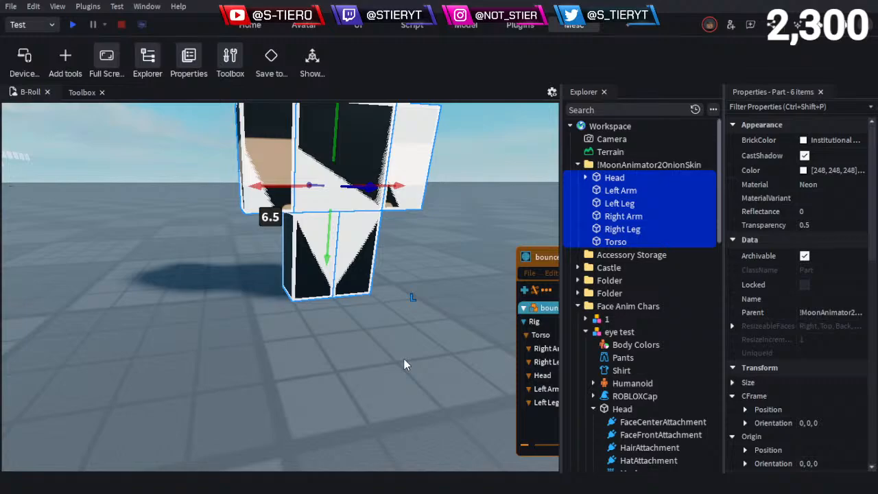
Examine from several angles how the white onion skin overlaps the character's torso, arms and legs
key("s")
right_click_drag(436, 316, 425, 281)
key("d")
key("w")
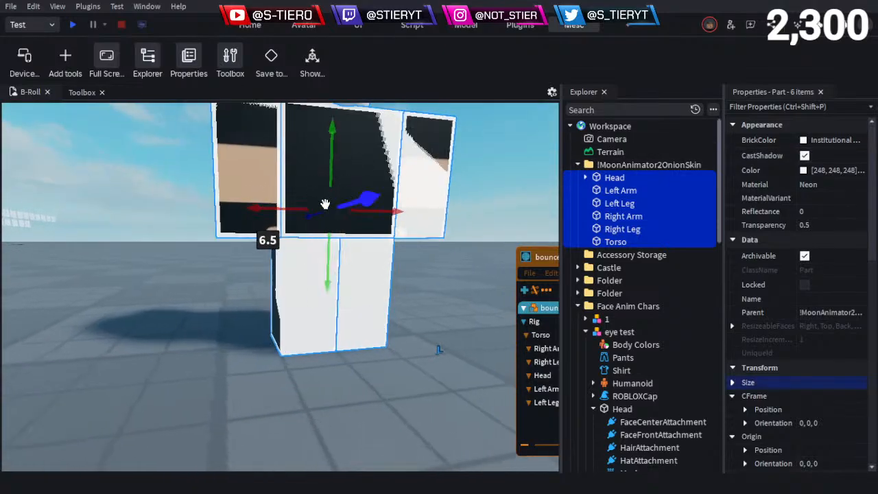
key("a")
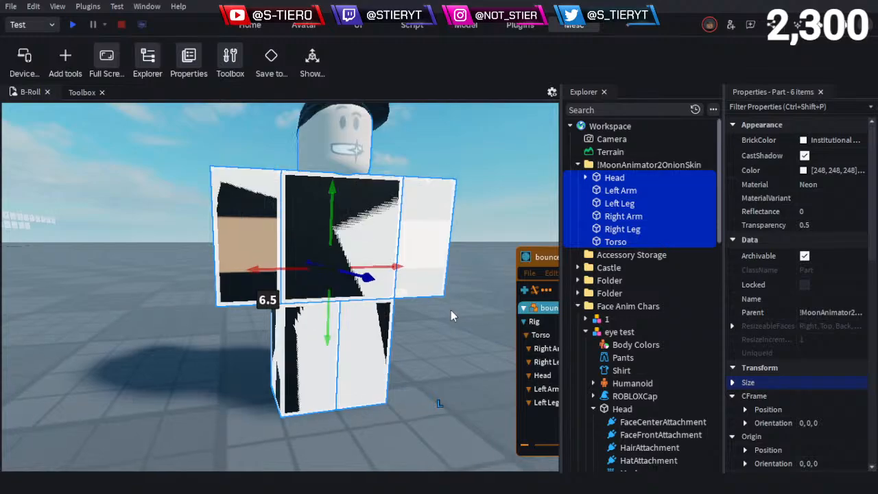
key("w")
right_click_drag(411, 299, 412, 300)
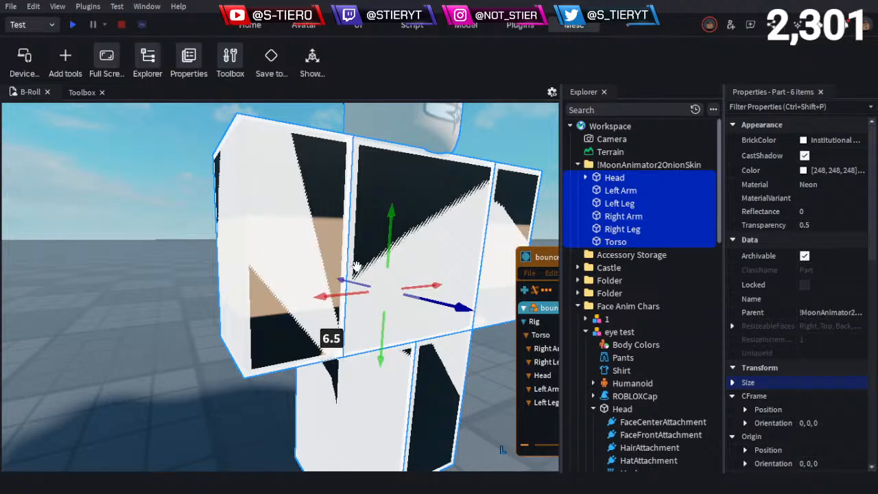
key("d")
right_click_drag(352, 273, 354, 273)
key("w")
key("s")
key("q")
key("a")
key("w")
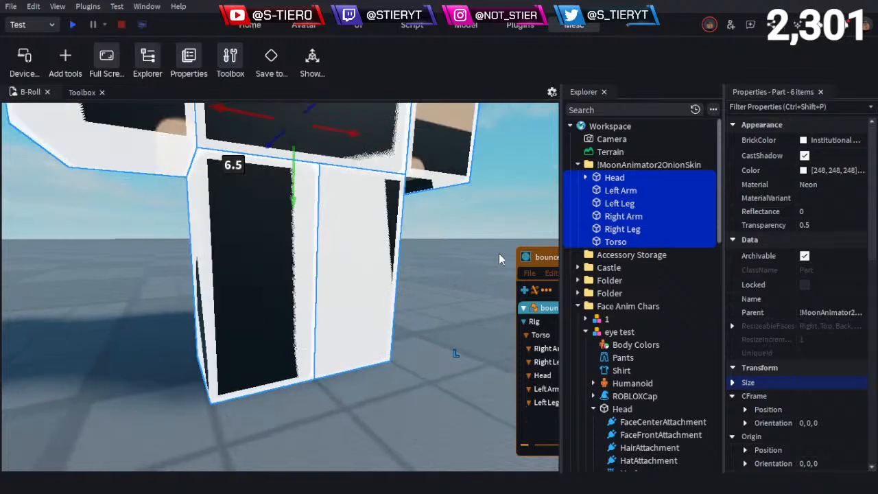
Try the onion skin parts in Really red, return them to Institutional white, and set their transparency to 0.9
left_click(804, 141)
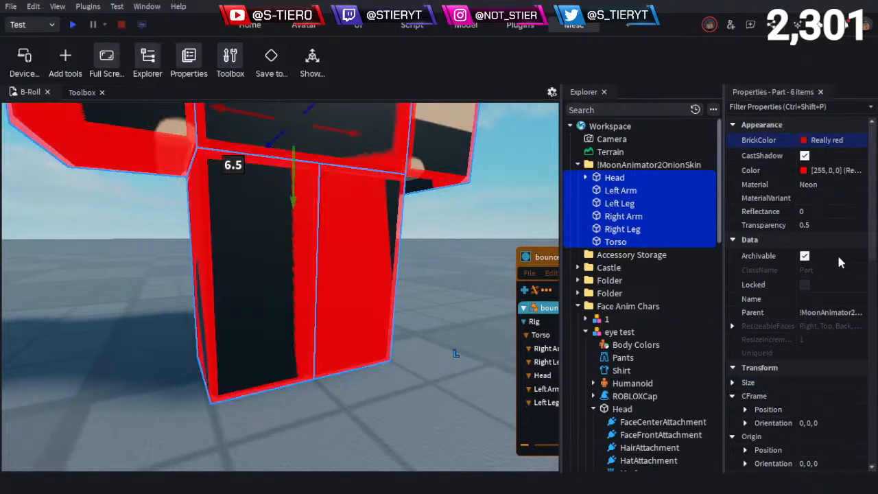
left_click(831, 216)
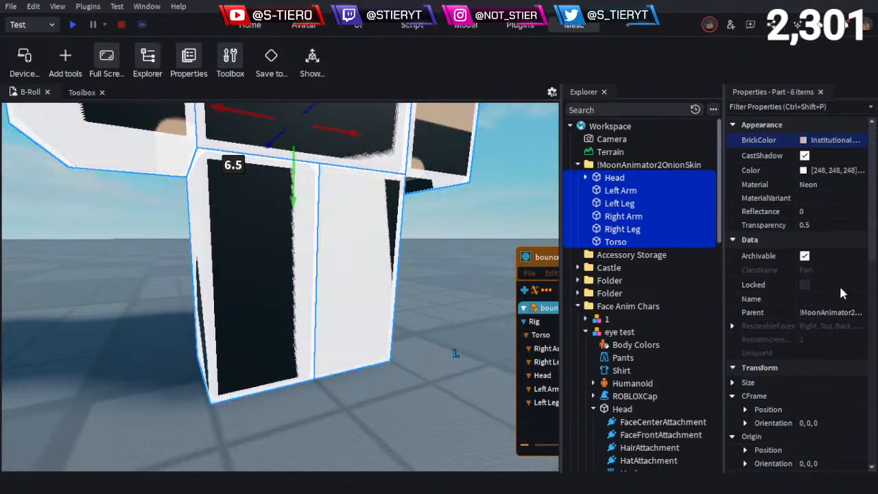
left_click(820, 227)
type("0.")
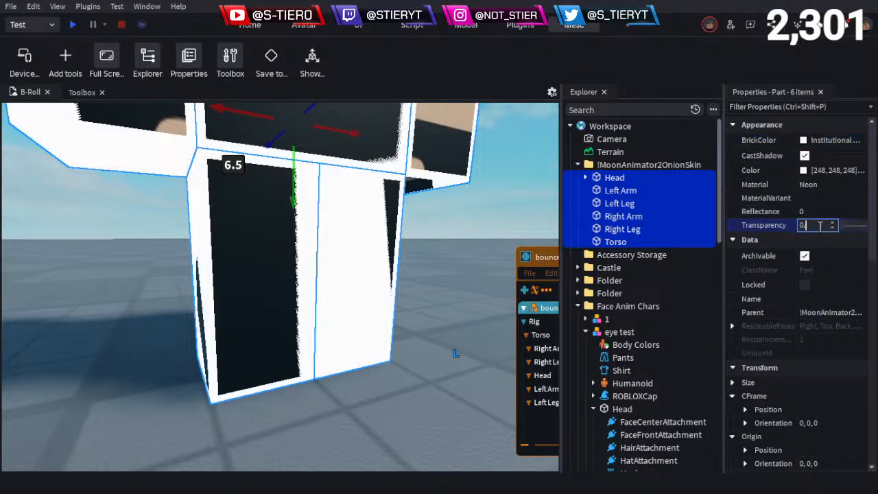
type("8")
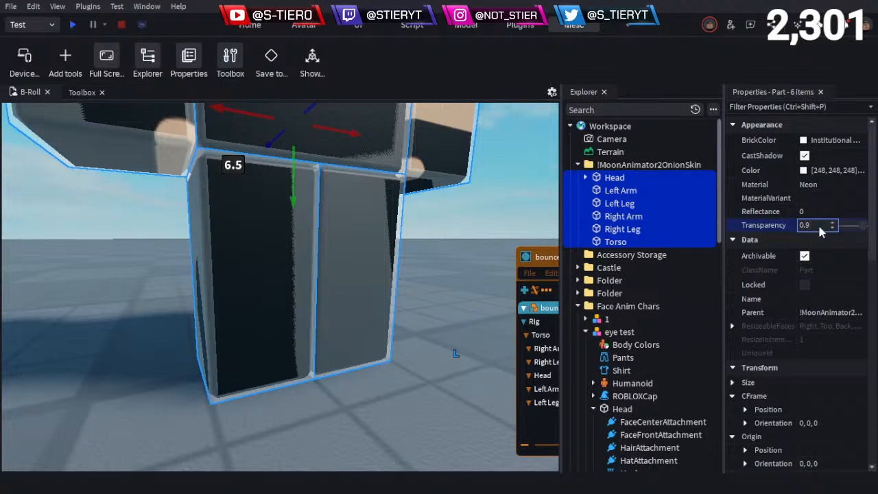
key("Return")
Check the overlap of the faded onion skin with the character's legs up close
key("b")
right_click_drag(434, 284, 416, 263)
scroll(434, 283, "down", 3)
scroll(434, 283, "up", 2)
scroll(434, 283, "down", 4)
scroll(434, 283, "up", 2)
scroll(444, 280, "up", 6)
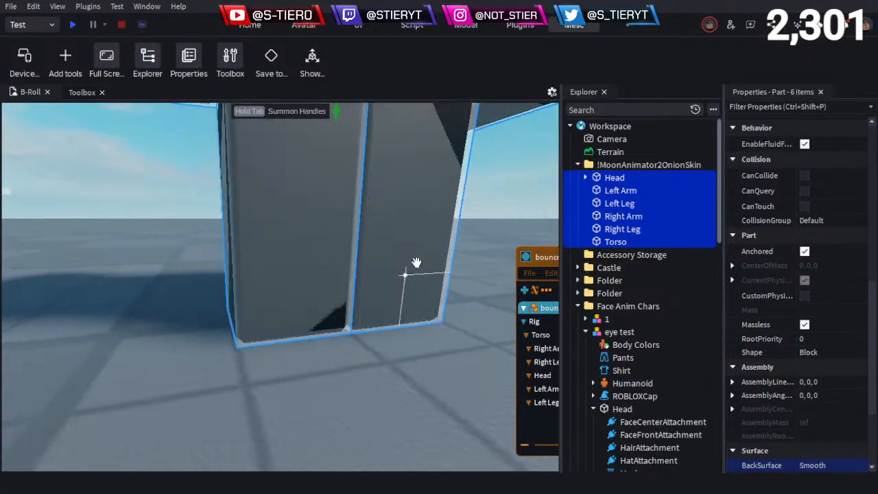
scroll(425, 270, "down", 3)
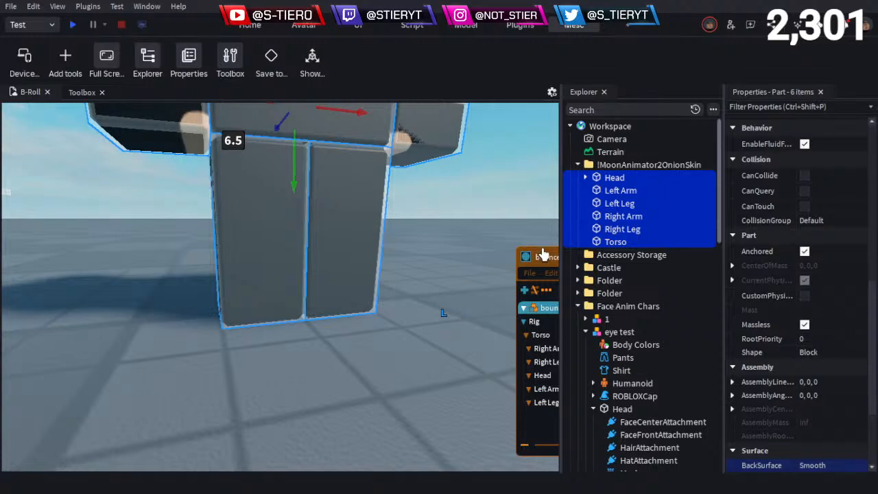
Hide the object hierarchy and properties, and move the animation timeline window toward the viewport's lower edge
left_click(603, 92)
left_click(796, 92)
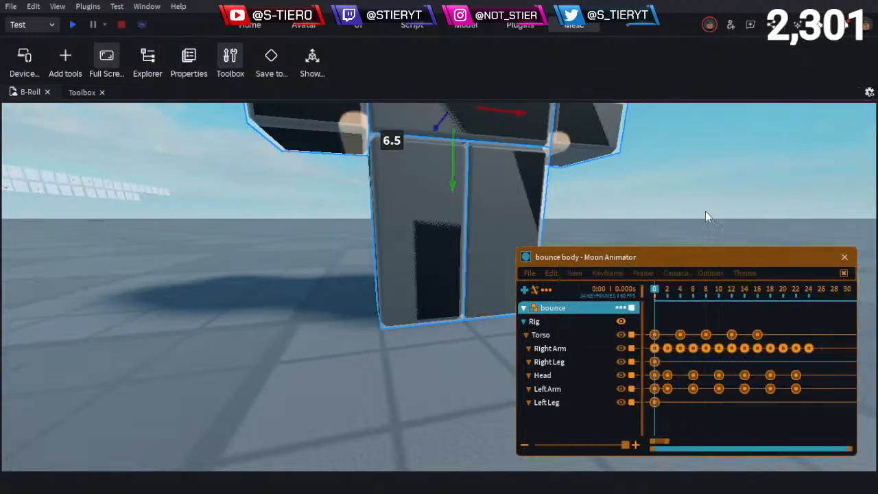
left_click(632, 264)
left_click_drag(632, 260, 644, 271)
Inspect the deselected onion skin around the whole character and close to the legs from different angles
key("s")
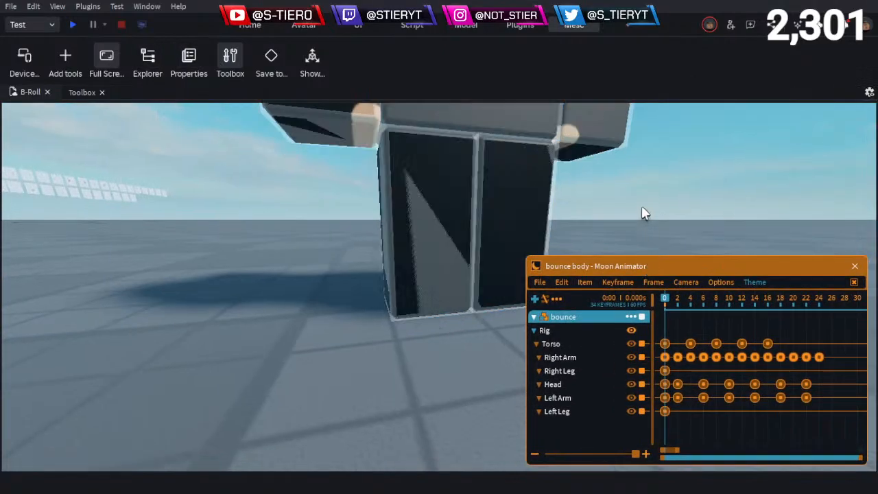
right_click_drag(642, 205, 641, 205)
key("e")
key("e")
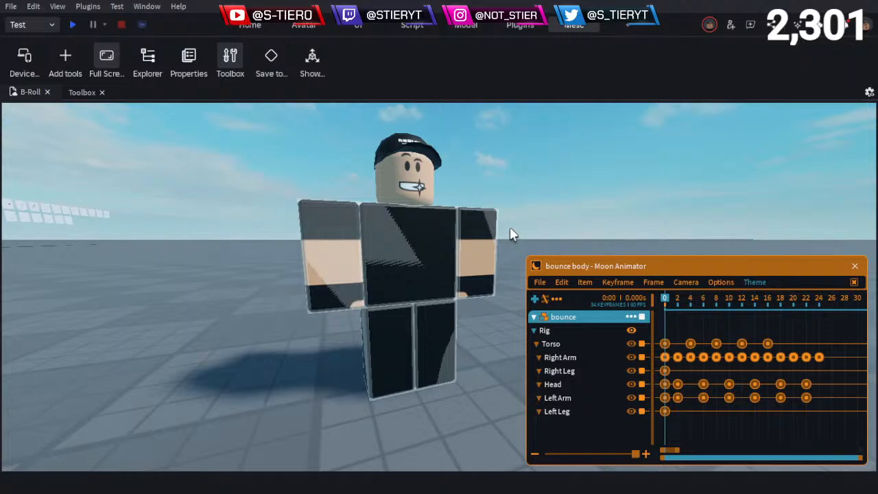
key("w")
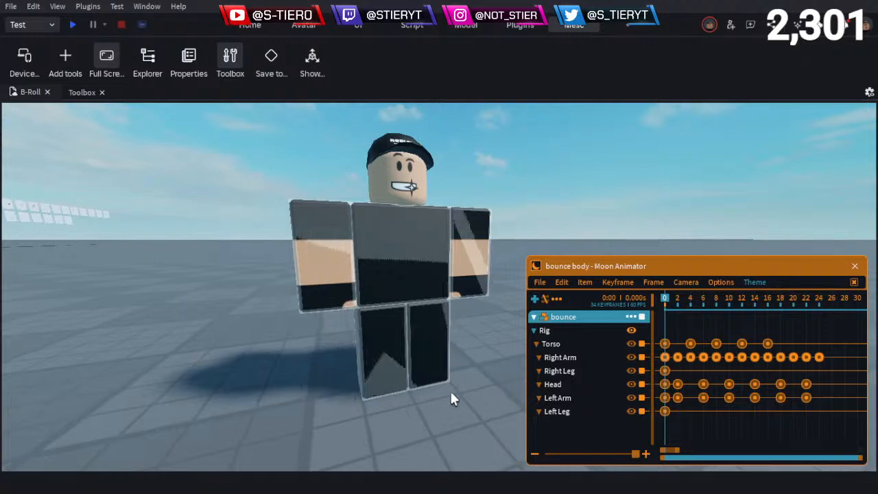
right_click_drag(452, 389, 455, 371)
key("q")
key("w")
key("q")
key("w")
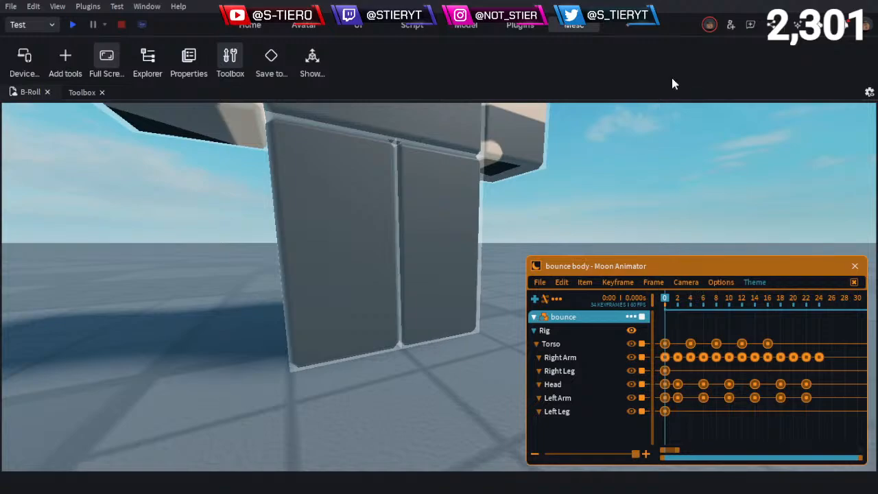
key("s")
right_click_drag(386, 267, 400, 244)
key("d")
key("s")
key("w")
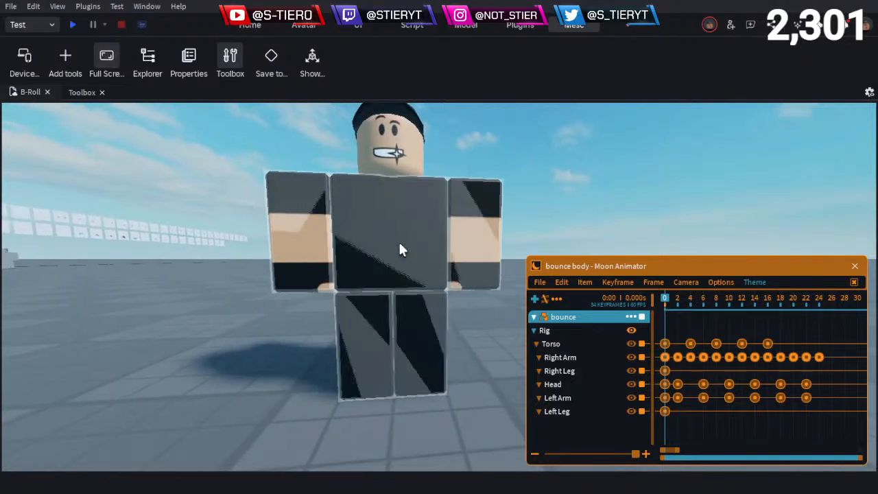
key("e")
key("w")
key("q")
key("d")
right_click_drag(367, 326, 430, 270)
key("w")
key("s")
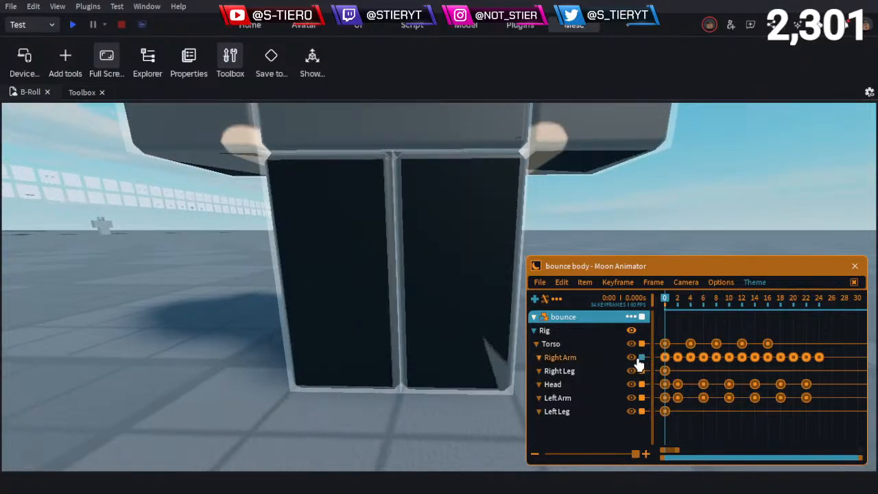
Scrub from frame 0 to frame 2, and try adding Right Leg and Left Leg keyframes at frame 24
left_click(672, 299)
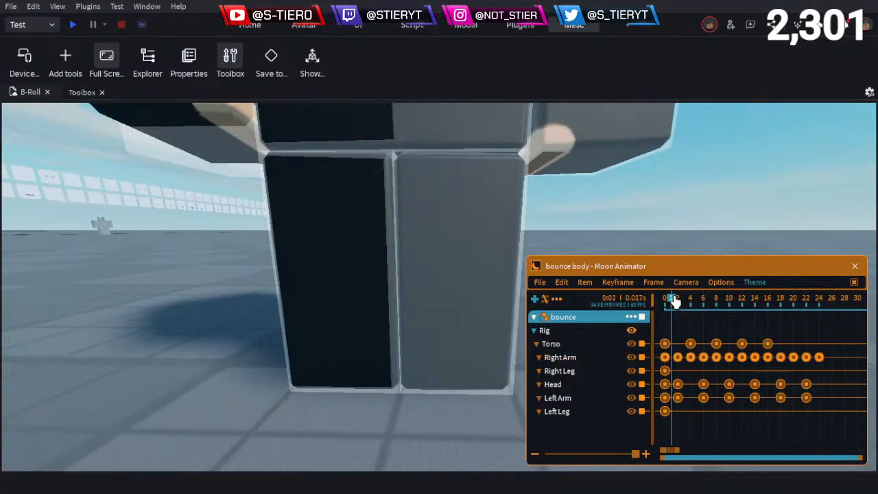
left_click_drag(674, 300, 678, 301)
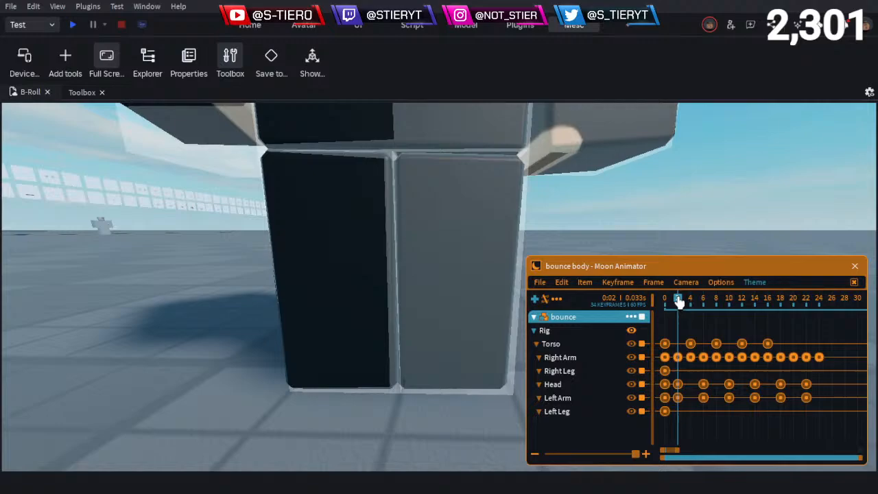
left_click(664, 373)
left_click(679, 412, "shift")
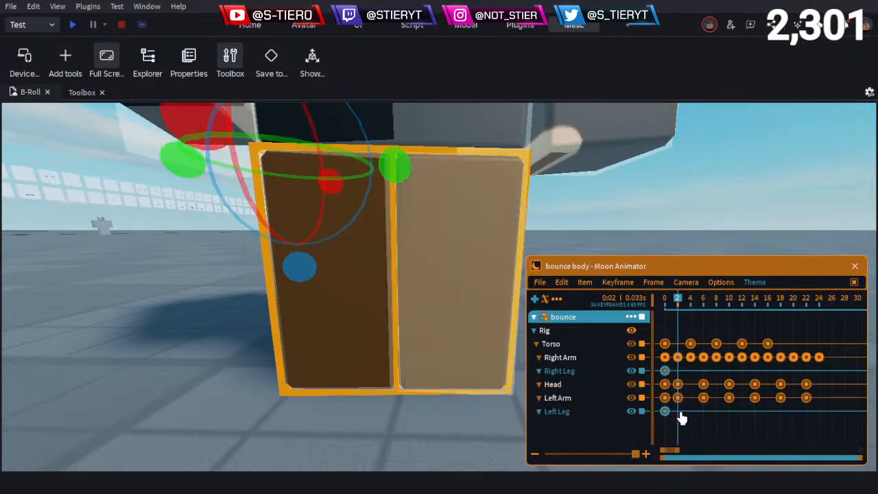
key("Delete")
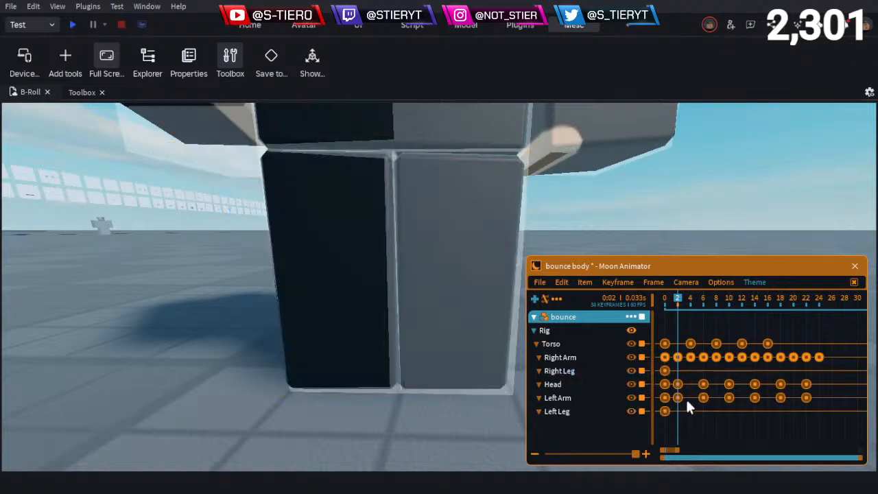
left_click_drag(679, 310, 823, 333)
key("ctrl+z")
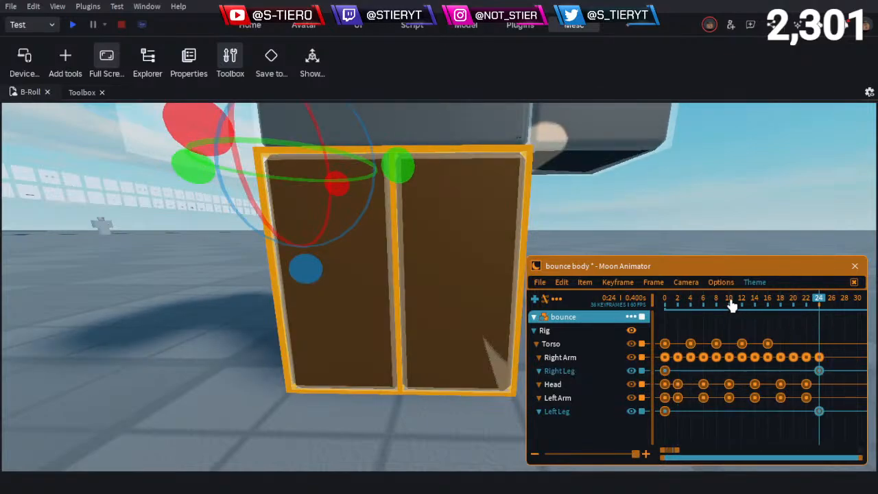
Play the animation and delete the Right Leg and Left Leg keyframes at frame 24
left_click(660, 306)
key("space")
key("Delete")
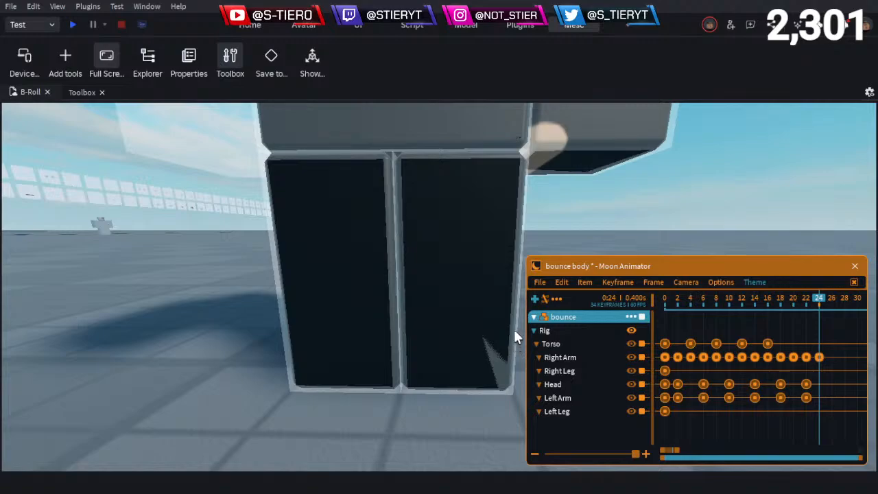
Play the bounce animation from frame 0 and examine the legs against the onion skin from the front and side
scroll(515, 326, "down", 3)
right_click_drag(516, 328, 516, 325)
scroll(518, 326, "up", 2)
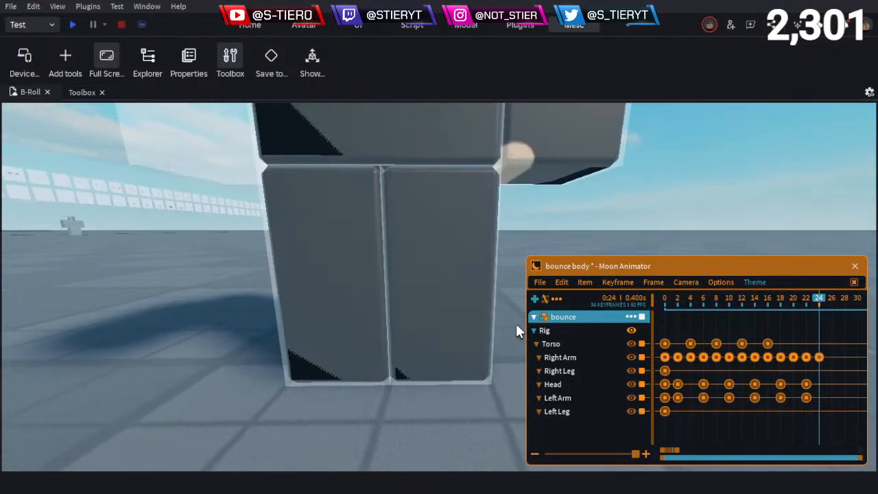
left_click_drag(681, 304, 658, 305)
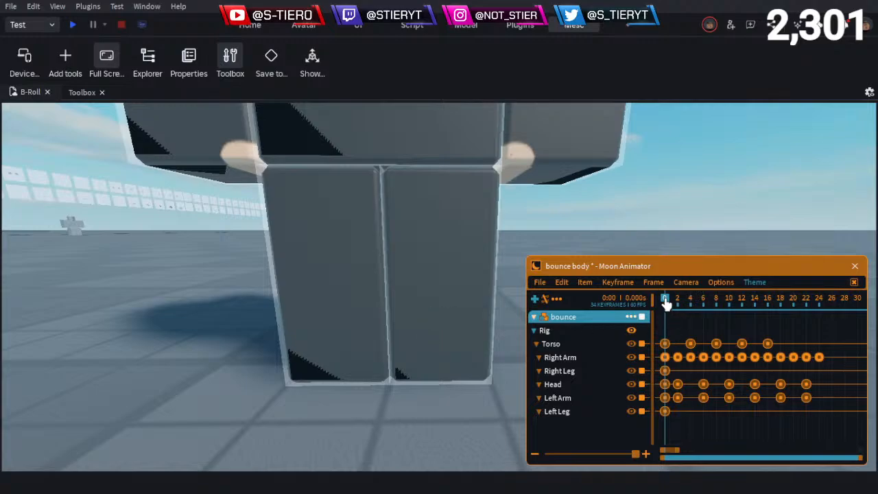
scroll(390, 307, "down", 6)
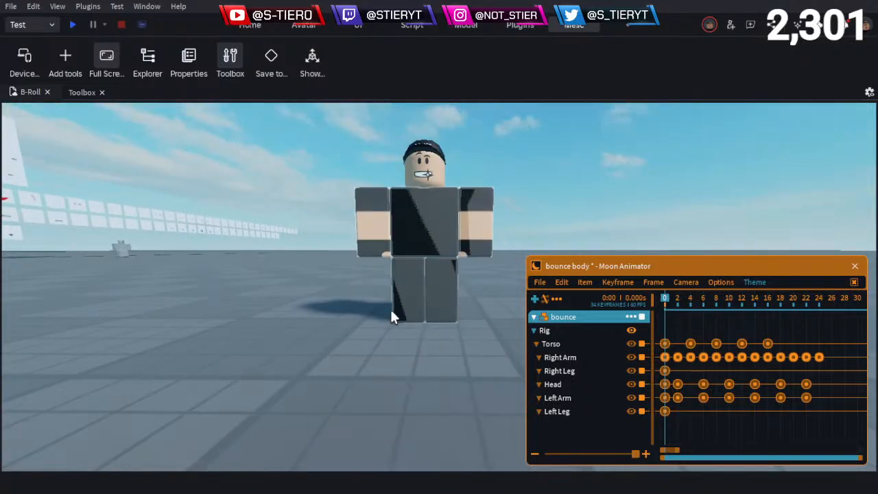
key("space")
scroll(389, 306, "up", 3)
key("space")
right_click_drag(413, 293, 372, 303)
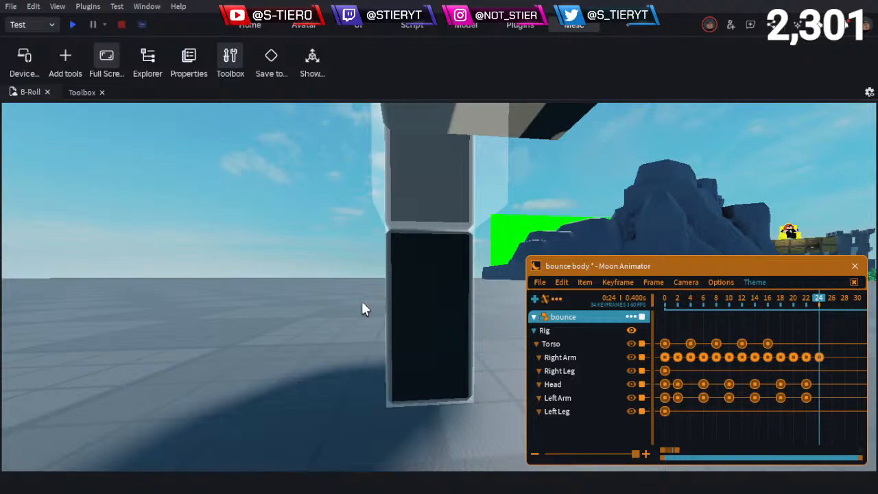
right_click_drag(364, 309, 364, 306)
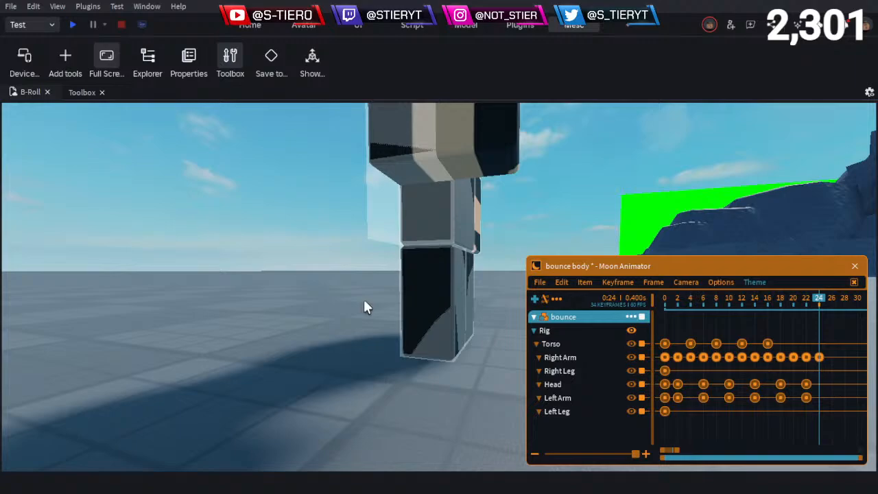
right_click_drag(364, 306, 360, 296)
key("space")
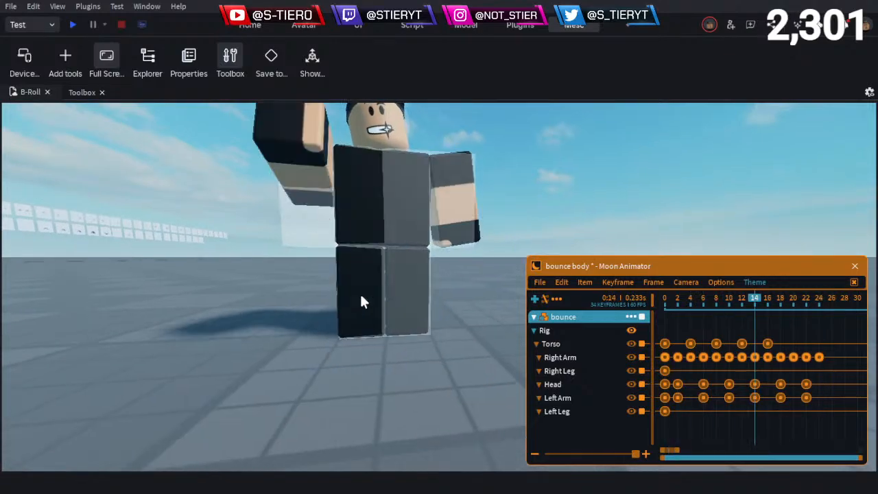
Examine the legs against the onion skin up to frame 24, close up and from farther away
scroll(360, 295, "up", 4)
scroll(361, 295, "down", 5)
scroll(361, 298, "up", 5)
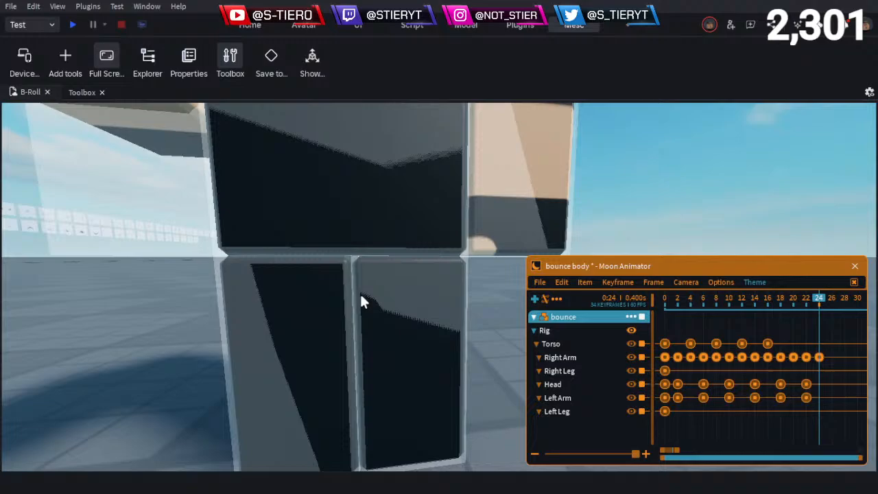
right_click_drag(362, 301, 354, 257)
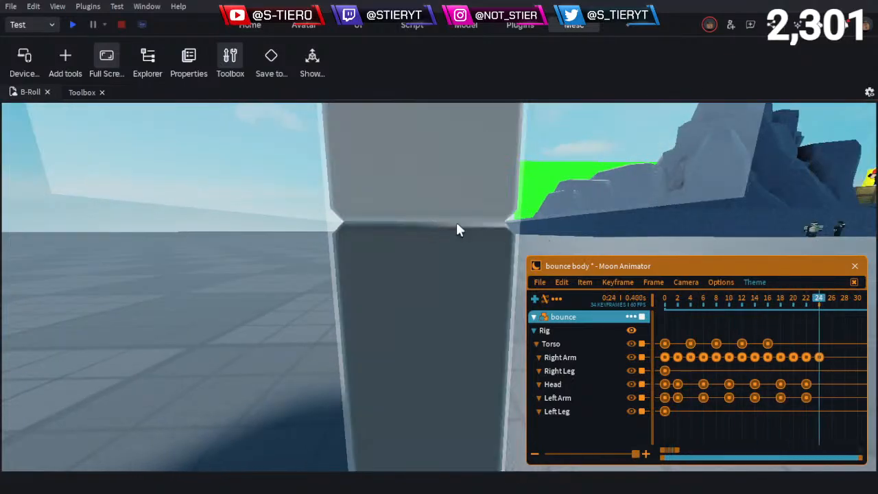
scroll(473, 208, "down", 8)
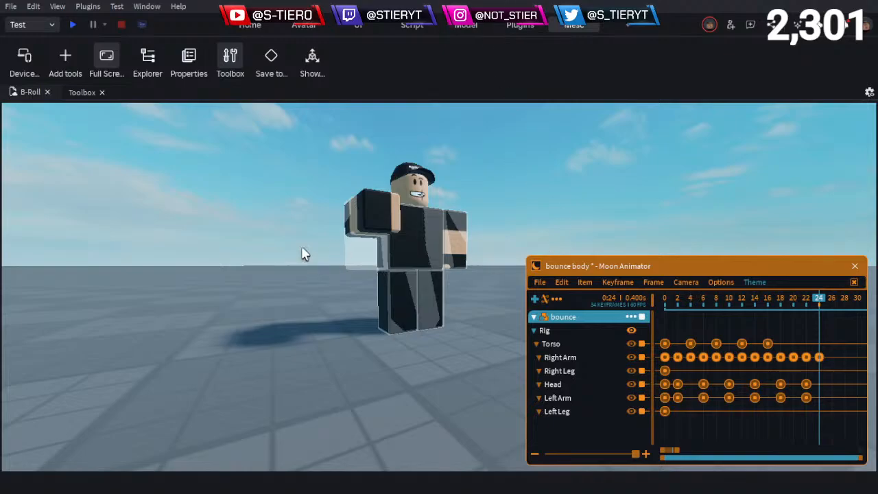
key("w")
right_click_drag(304, 250, 336, 268)
key("s")
key("w")
key("s")
key("s")
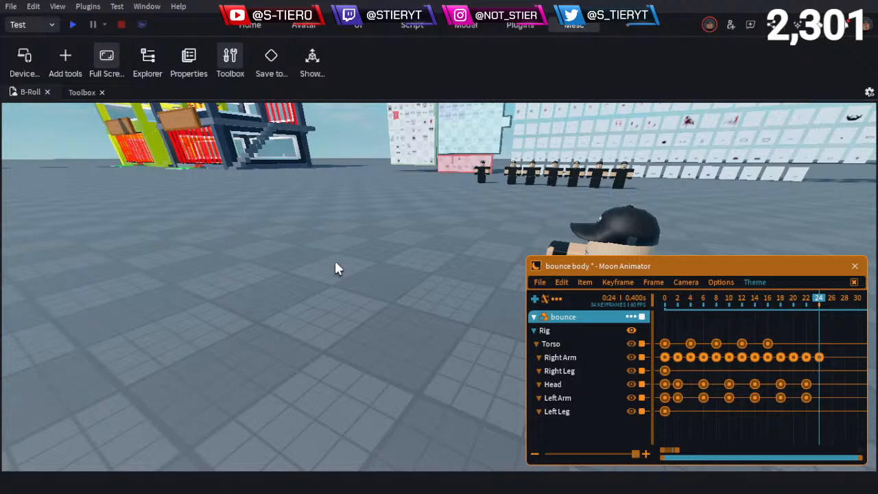
key("w")
right_click_drag(345, 266, 345, 269)
key("w")
right_click_drag(406, 269, 406, 270)
key("s")
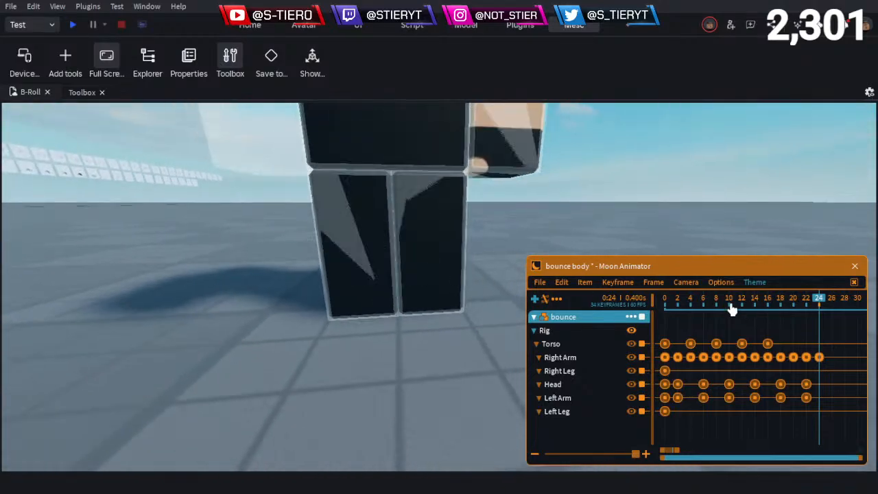
Return the playhead to frame 0 and save the bounce body animation
left_click(665, 306)
key("s")
right_click_drag(496, 295, 495, 295)
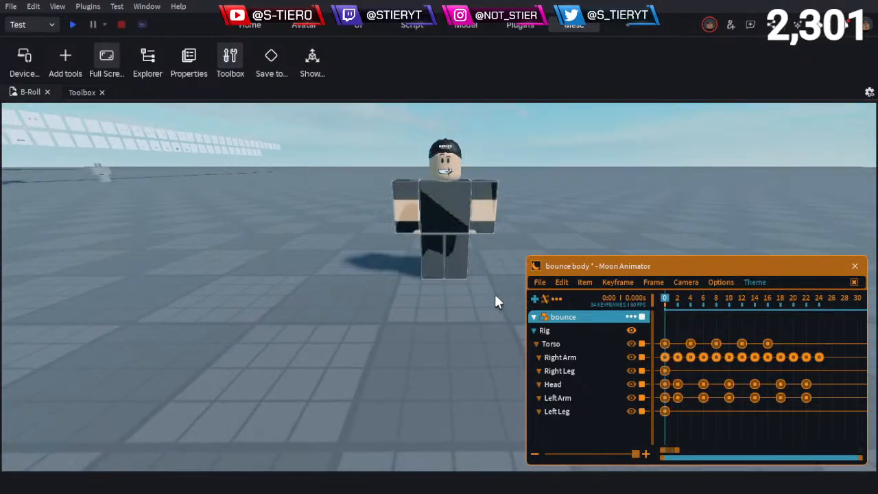
key("s")
left_click(540, 282)
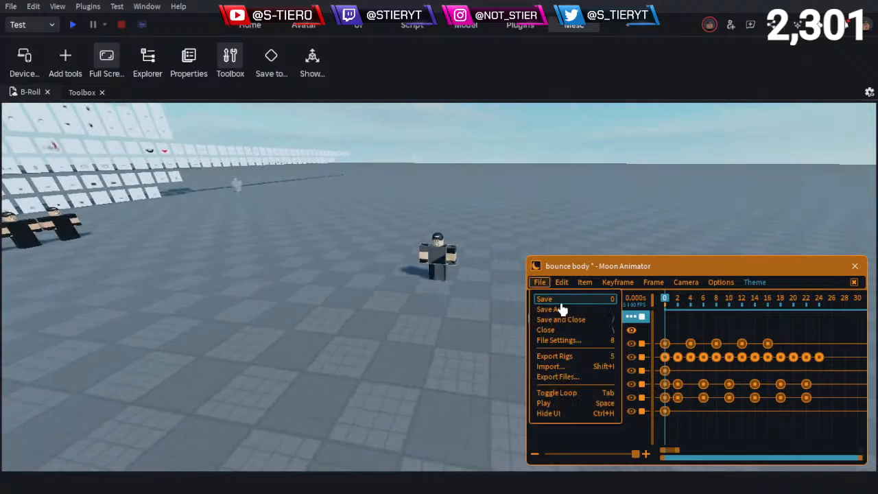
left_click(559, 300)
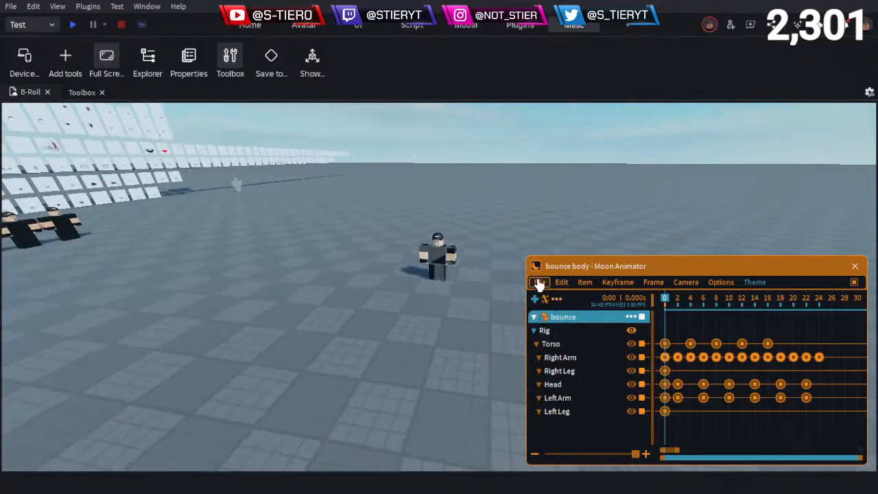
Close the bounce body file and the Moon Animator window
left_click(536, 283)
left_click(563, 329)
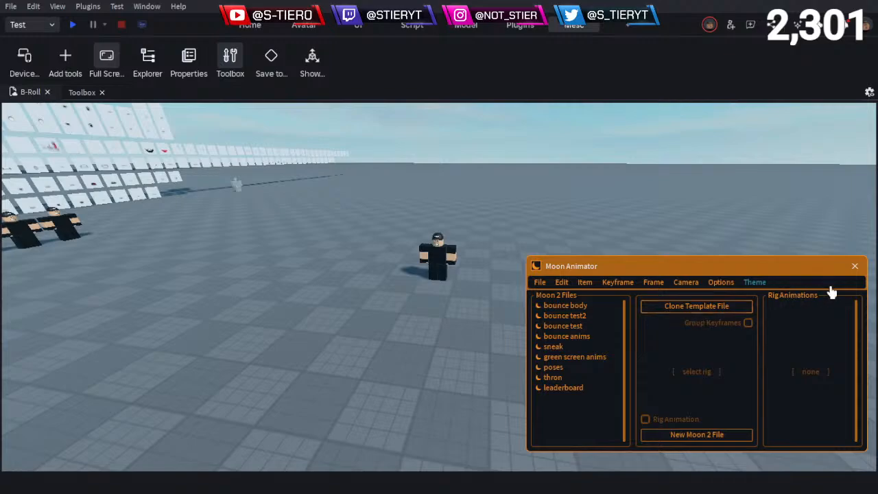
left_click(854, 267)
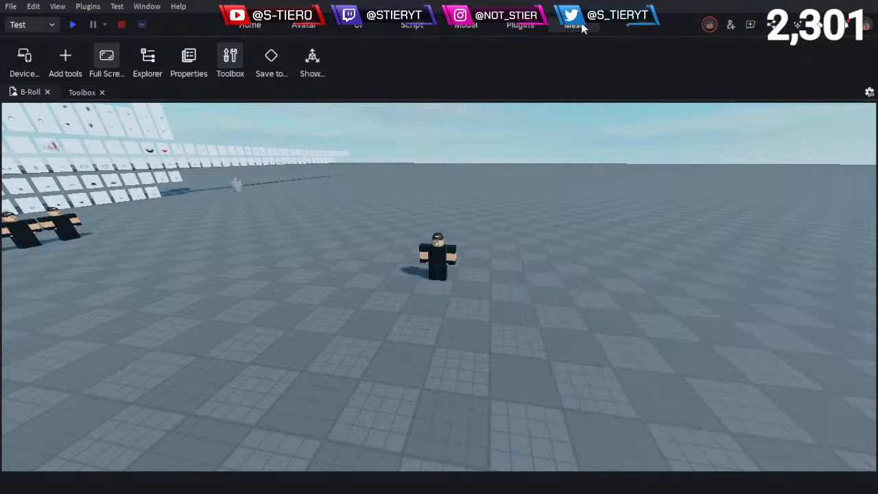
Show the Properties and Explorer windows and collapse the Face Anim Chars folder
left_click(184, 65)
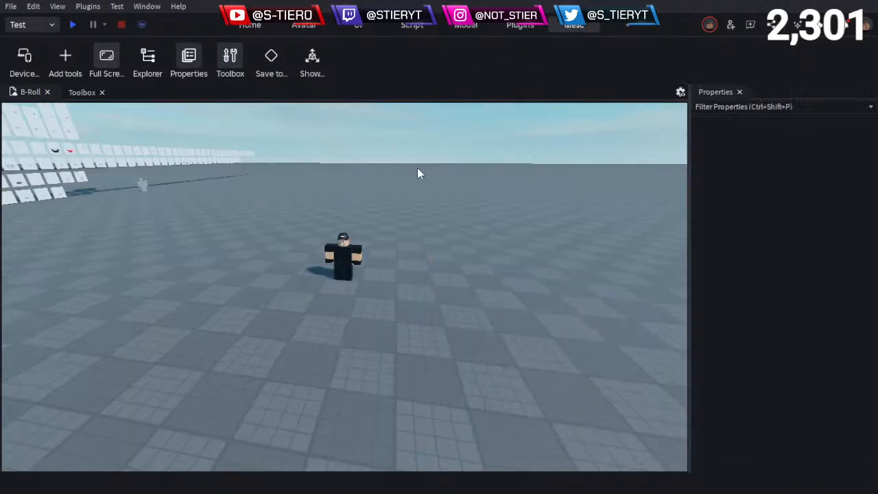
left_click(150, 57)
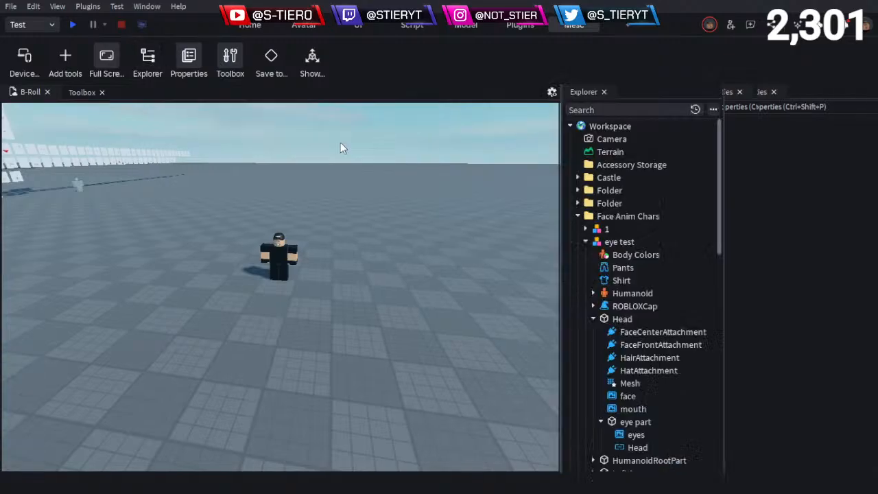
left_click(578, 217)
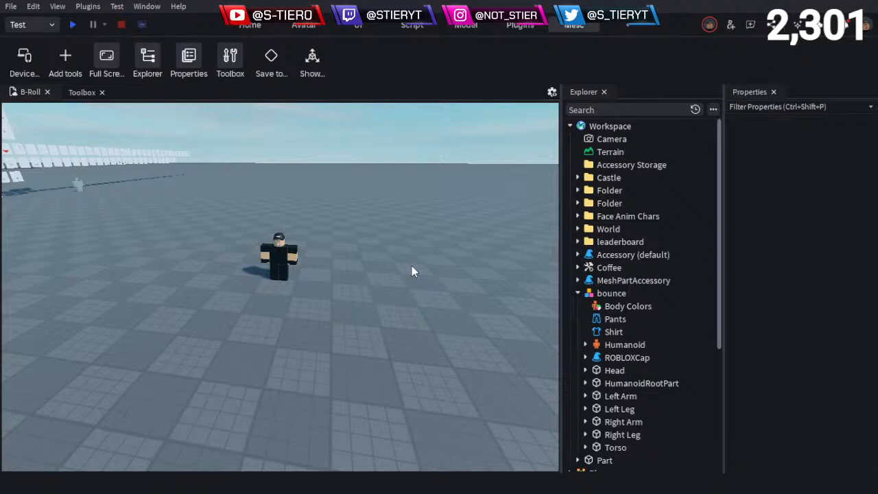
Bring the bounce character into close front view and collapse its model in the object tree
right_click_drag(402, 253, 393, 261)
key("w")
key("w")
key("w")
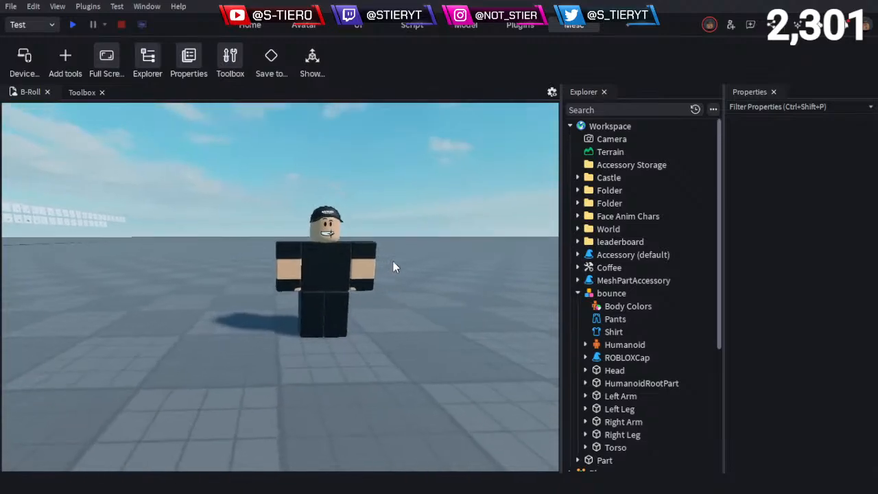
key("w")
key("d")
key("s")
key("a")
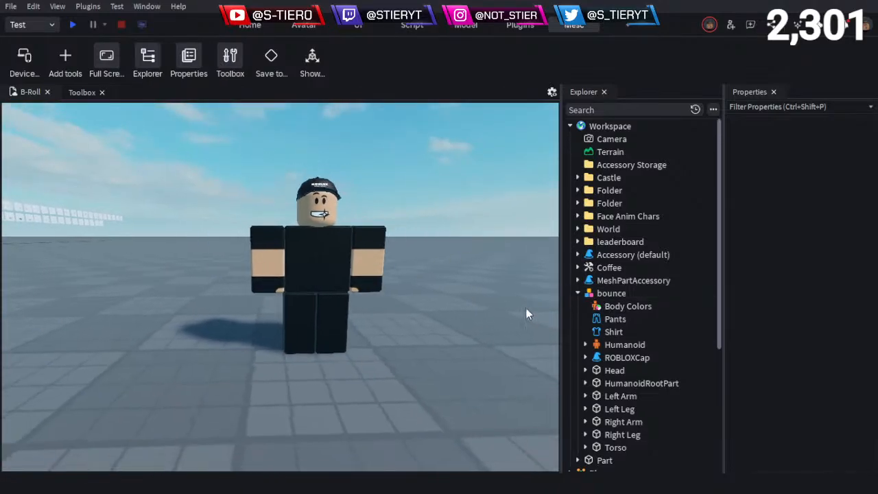
key("s")
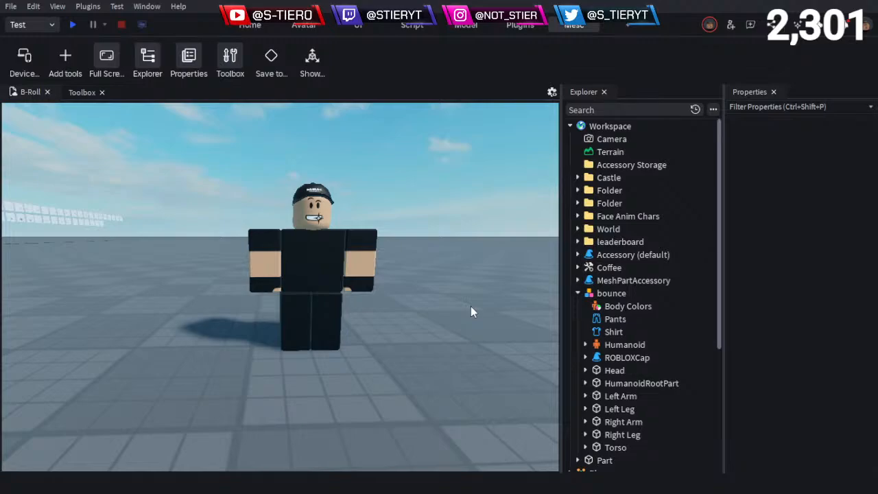
left_click(577, 294)
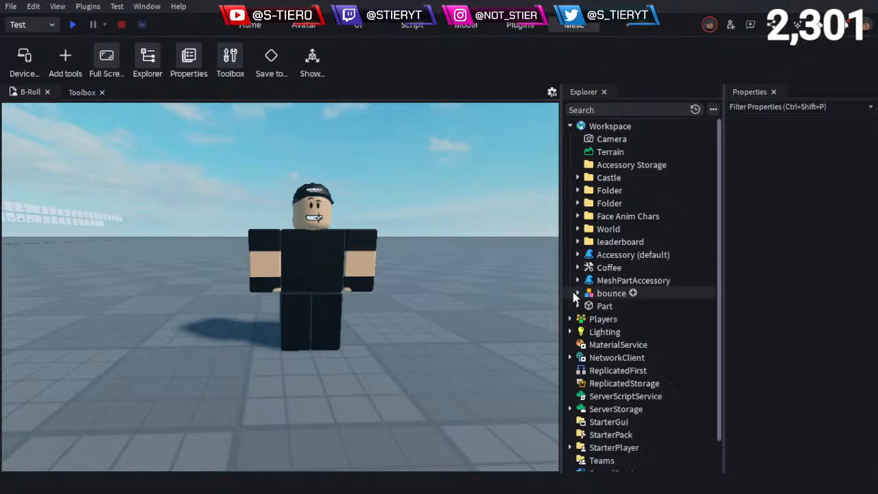
key("s")
key("s")
key("d")
key("a")
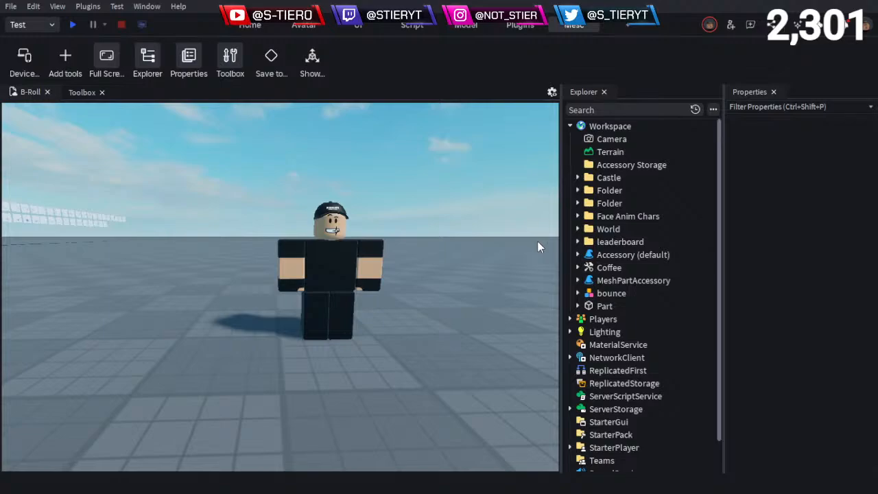
Reopen the bounce body animation in Moon Animator and zoom its timeline in on frames 0 to 30
left_click(352, 274)
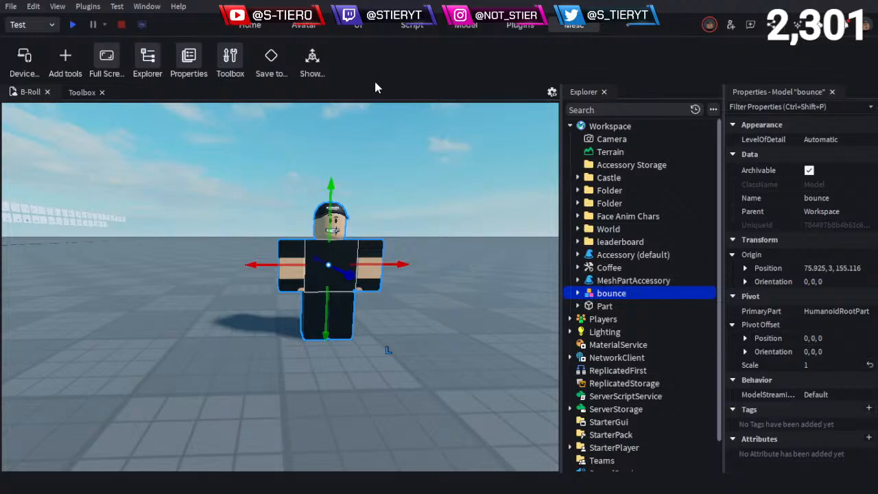
left_click(519, 25)
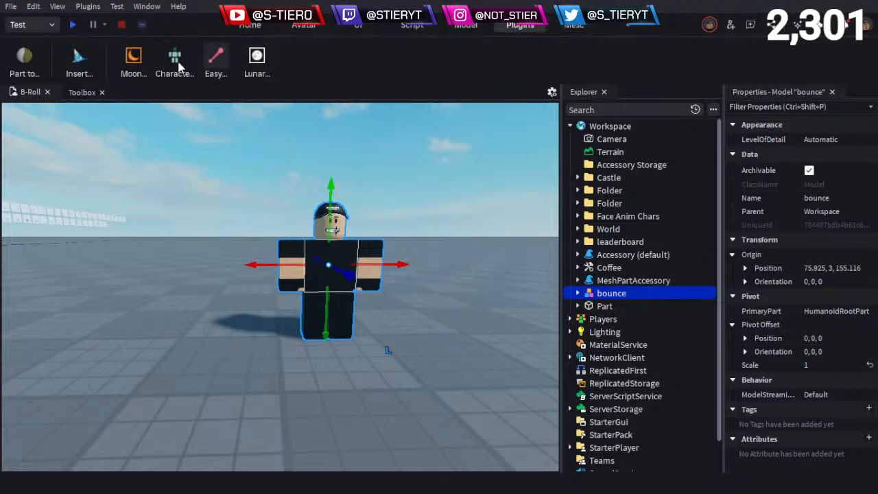
left_click(133, 59)
double_click(255, 306)
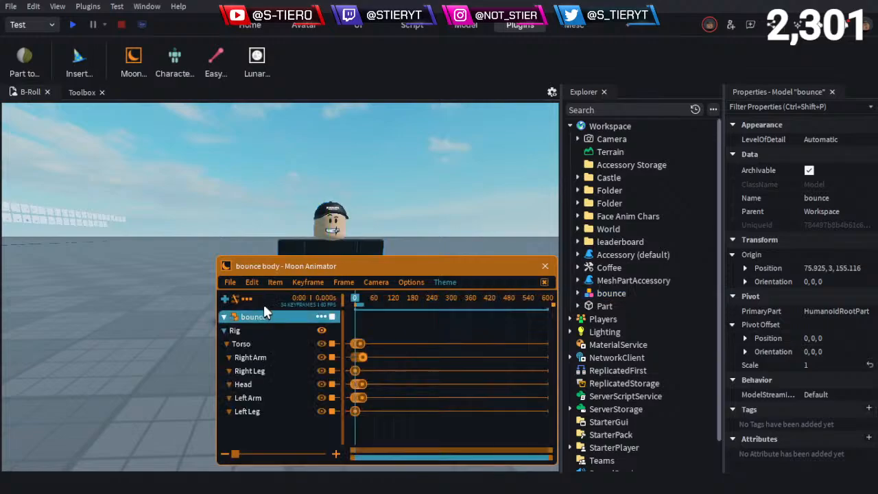
scroll(408, 400, "up", 12)
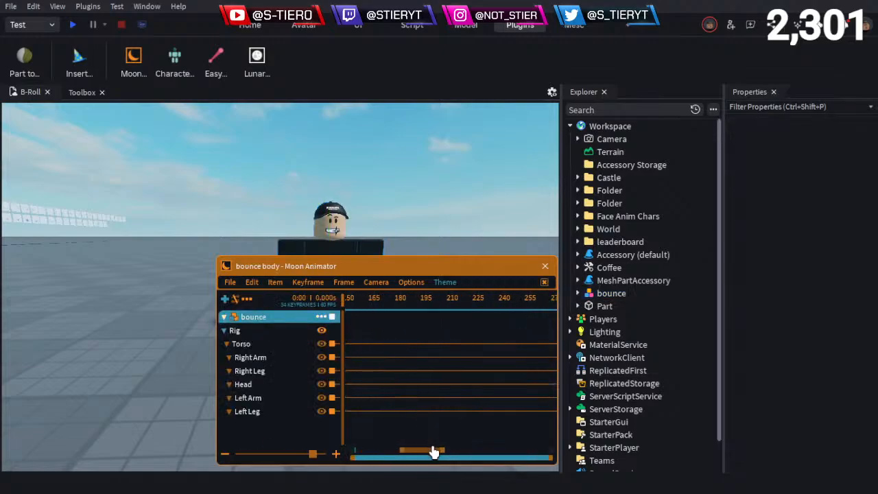
left_click_drag(426, 454, 297, 458)
scroll(372, 408, "up", 5)
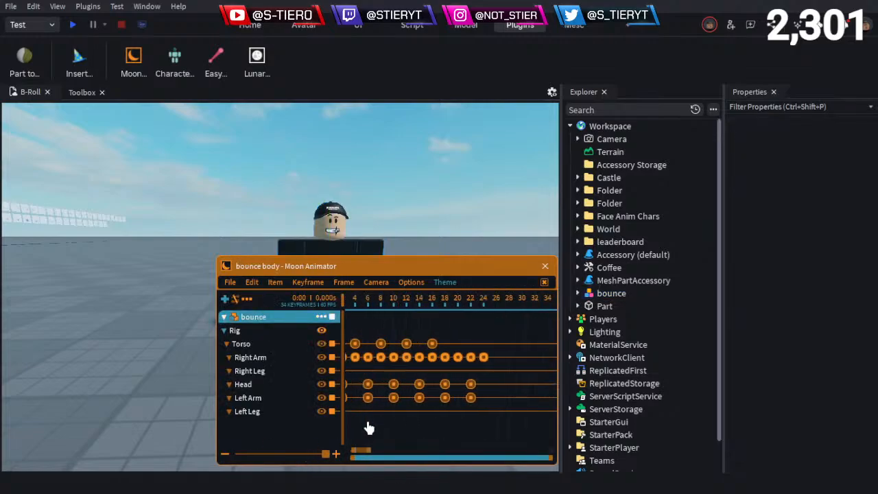
left_click_drag(360, 452, 353, 453)
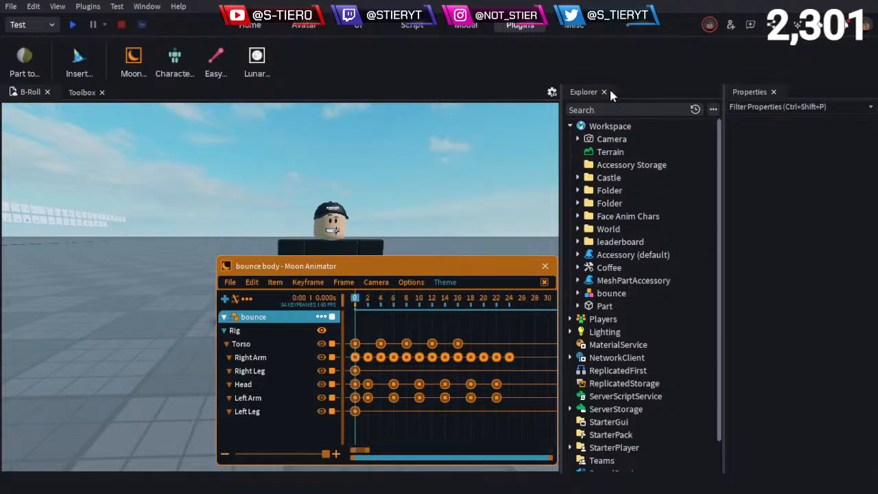
Hide the Explorer and Properties windows and move the Moon Animator window clear of the character
left_click(604, 91)
left_click(739, 91)
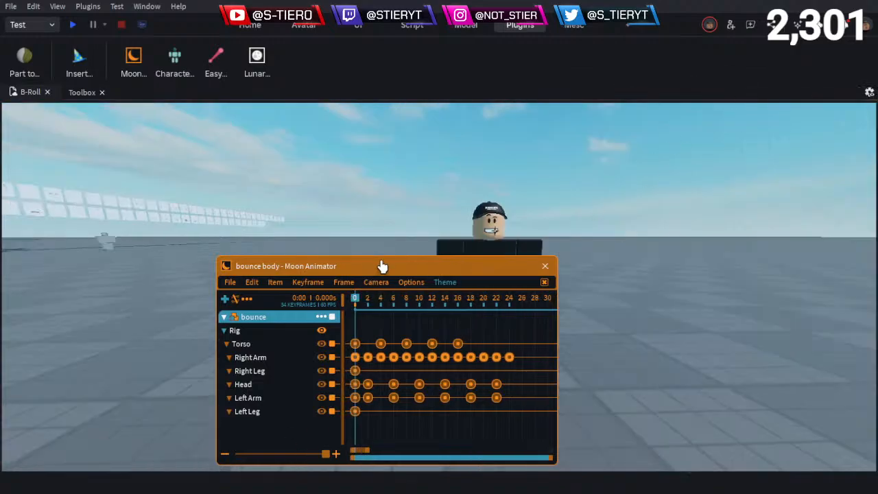
left_click_drag(463, 261, 698, 254)
scroll(525, 190, "up", 10)
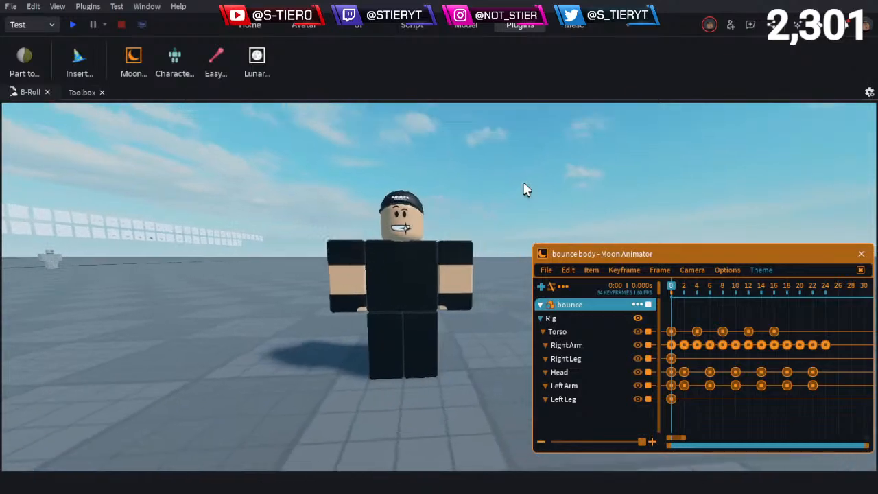
key("a")
right_click_drag(460, 193, 460, 193)
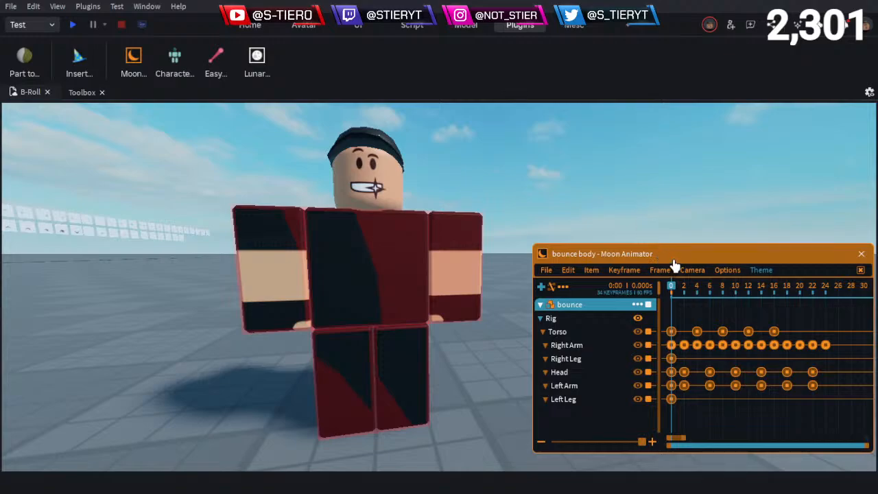
Show the Explorer again and expand the !MoonAnimator2OnionSkin folder
left_click(560, 122)
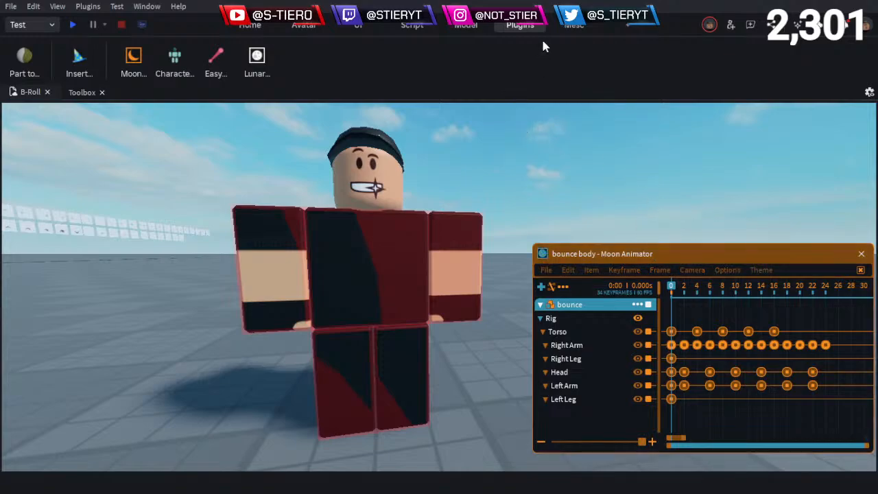
left_click(573, 25)
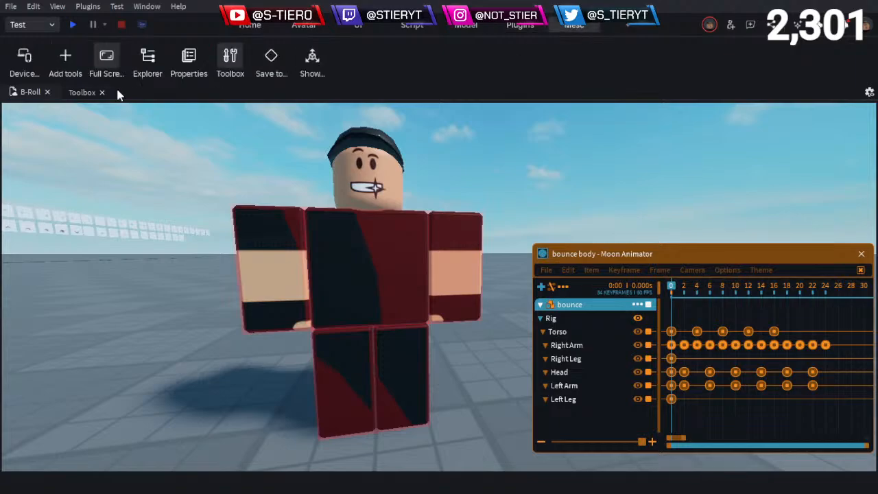
left_click(146, 58)
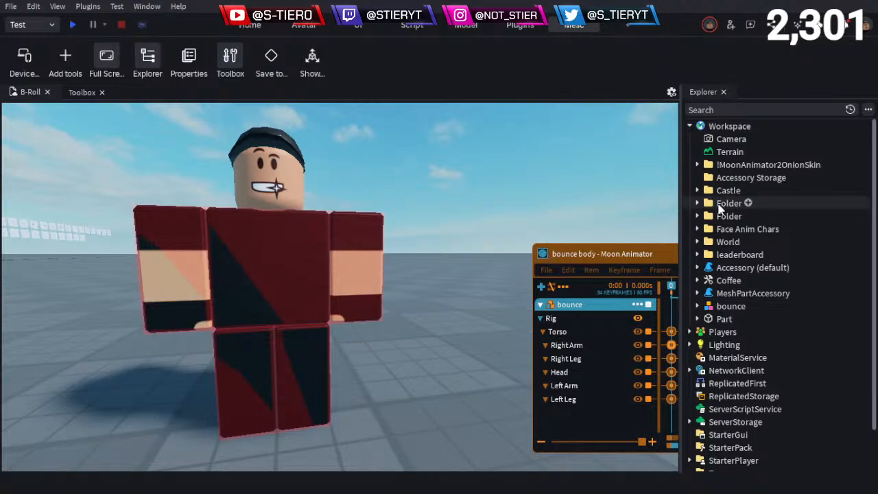
scroll(720, 225, "down", 2)
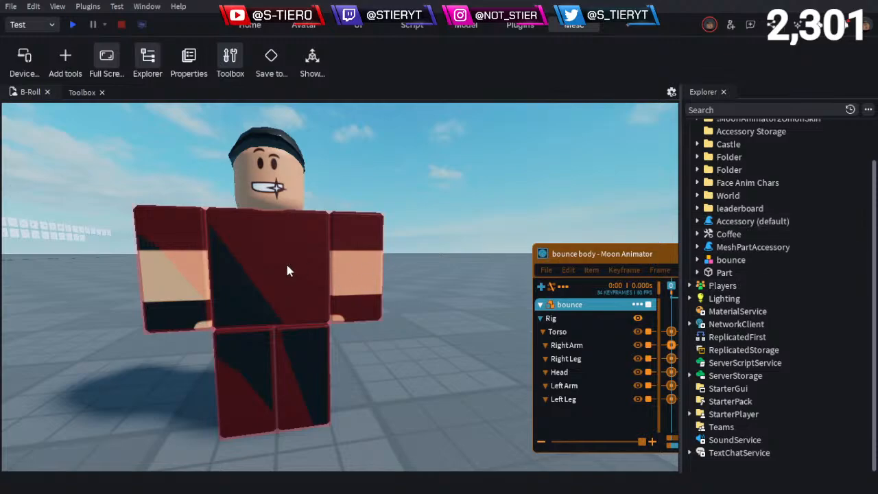
scroll(710, 172, "up", 2)
left_click(698, 165)
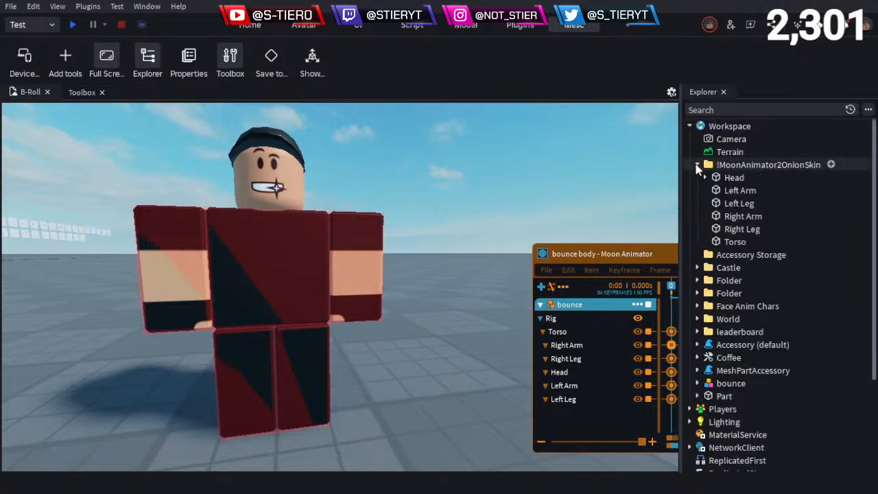
Select all six onion skin parts from Head to Torso and move them 6 studs sideways, away from the bounce character
left_click(733, 177)
left_click(775, 242, "shift")
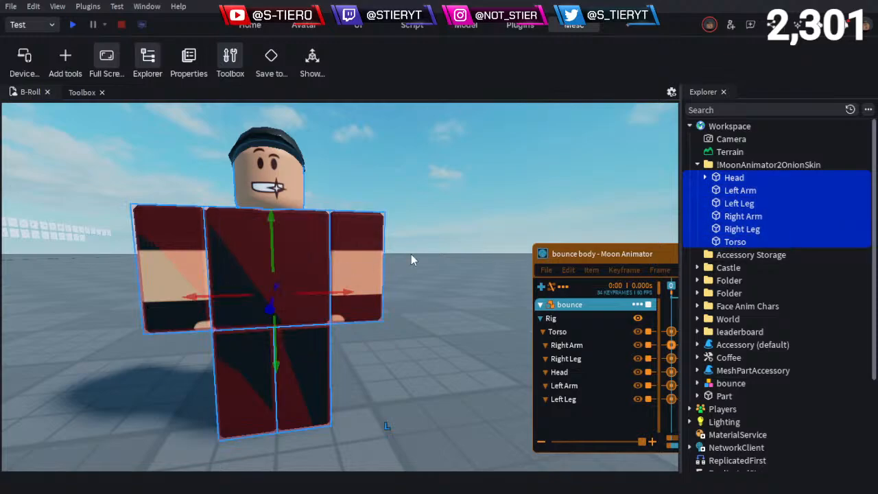
scroll(384, 274, "down", 5)
left_click_drag(357, 288, 397, 287)
scroll(408, 303, "up", 5)
right_click_drag(419, 303, 415, 304)
key("q")
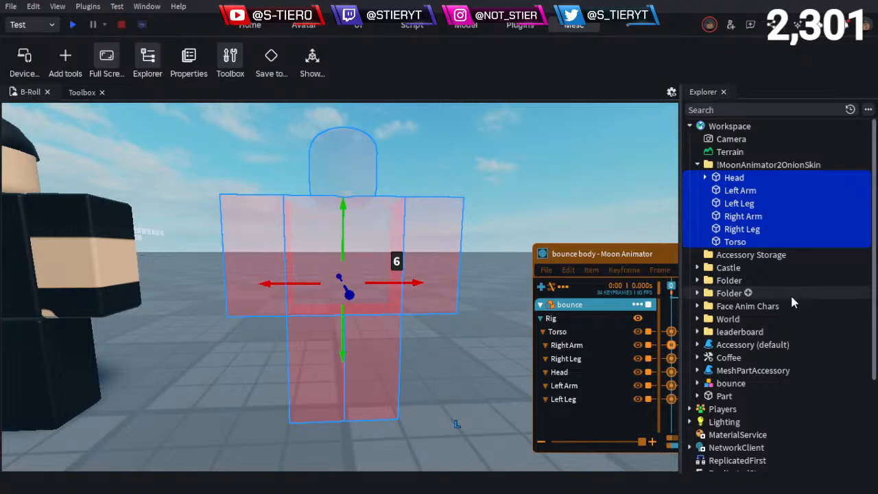
scroll(797, 292, "down", 2)
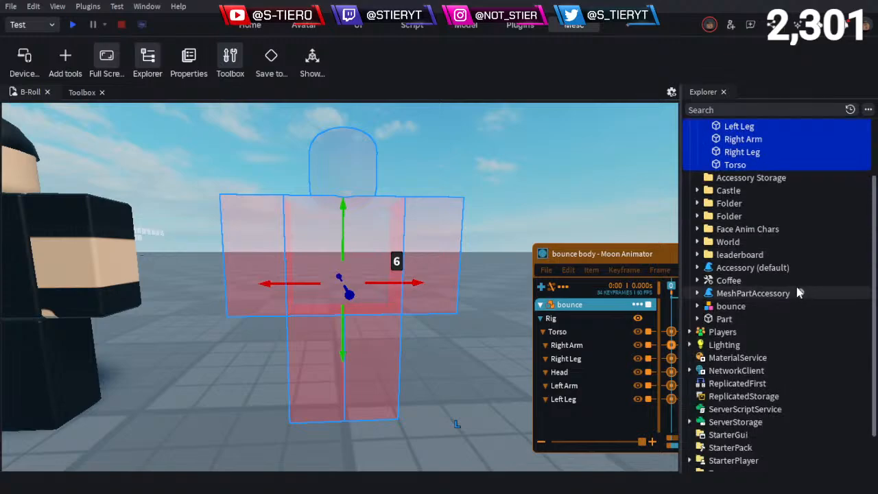
scroll(798, 293, "down", 1)
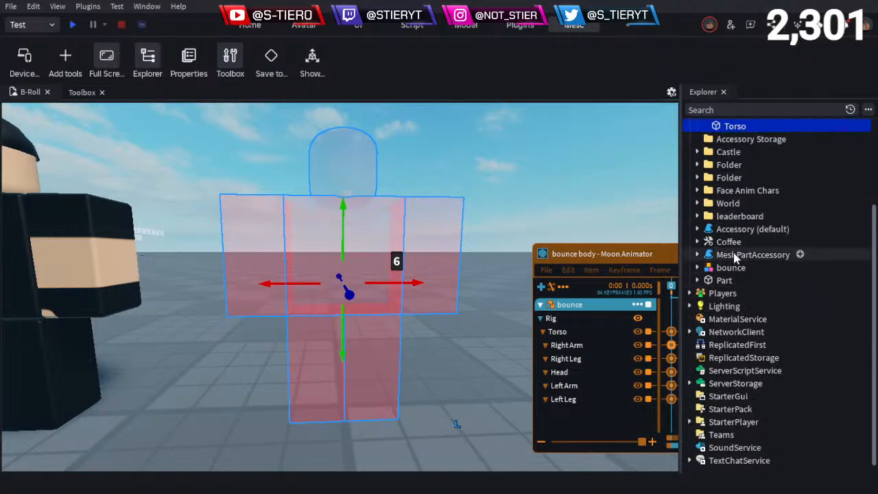
scroll(731, 255, "up", 2)
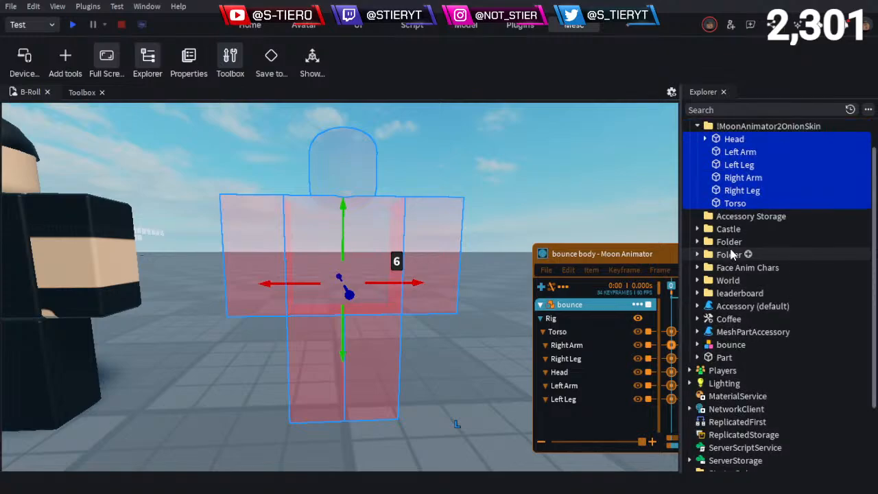
scroll(732, 255, "up", 1)
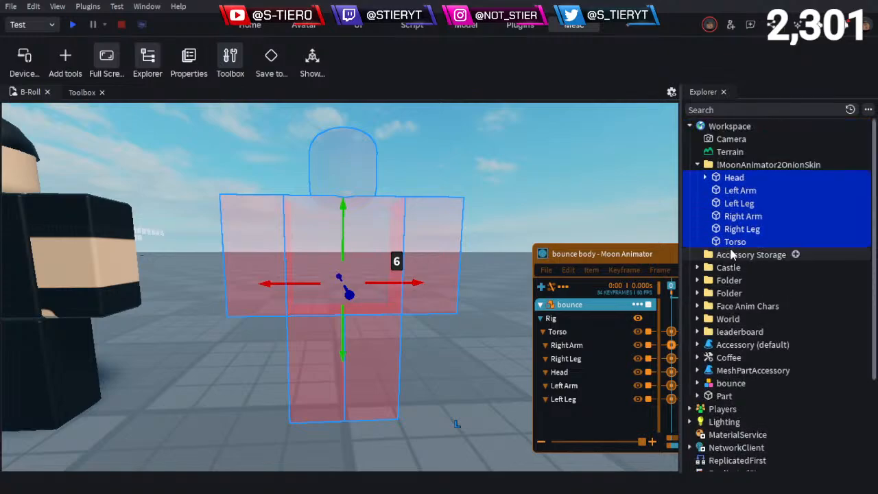
scroll(731, 255, "down", 3)
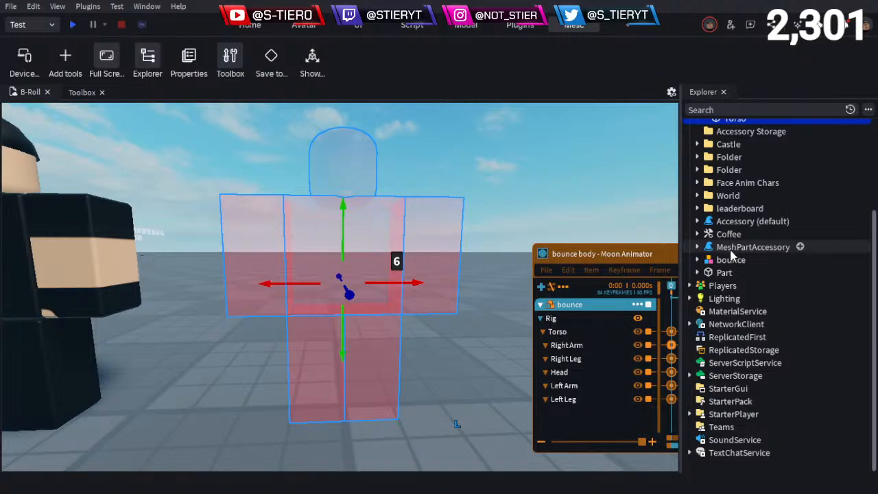
scroll(731, 254, "up", 3)
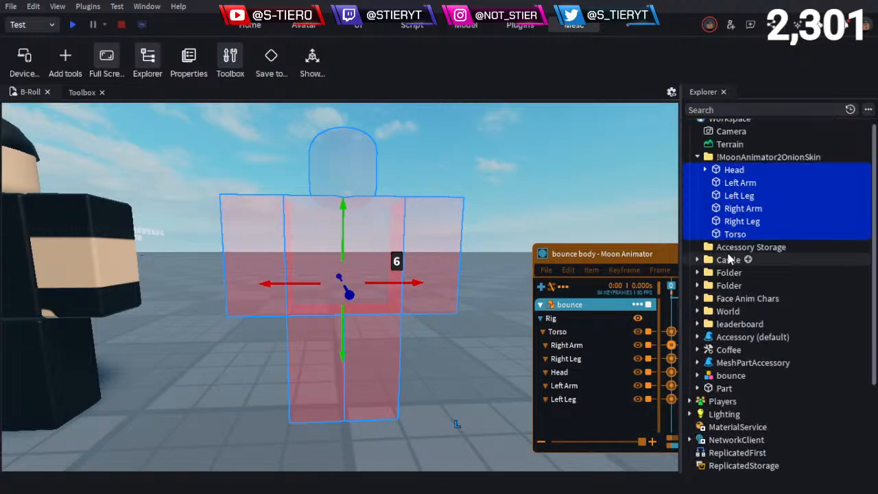
left_click(745, 171)
left_click(753, 169)
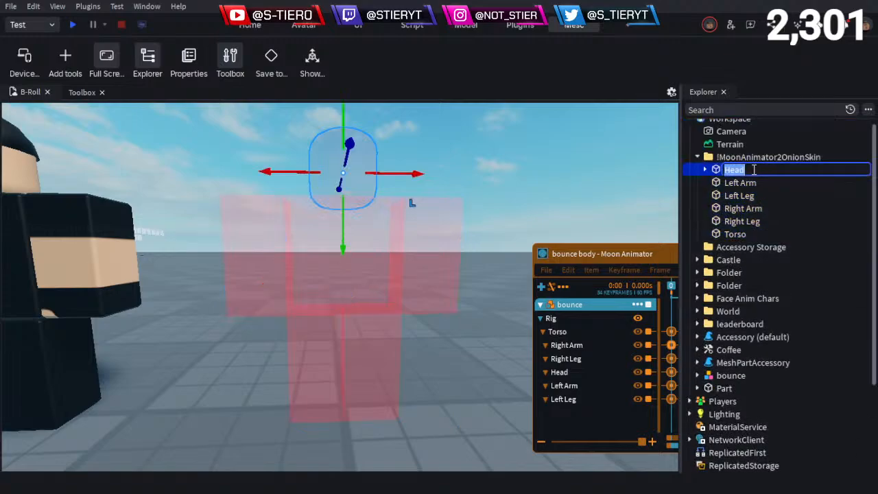
key("Escape")
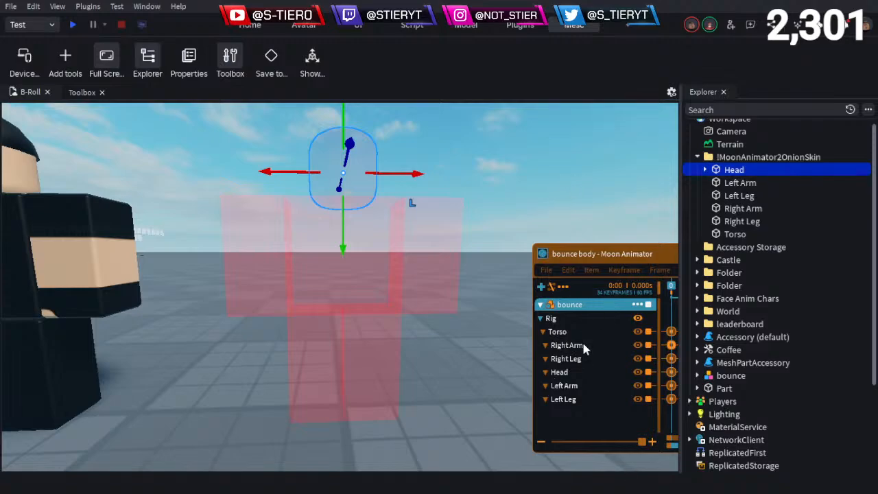
Clear the selection and show the list of live collaborators
left_click(574, 182)
key("s")
right_click_drag(574, 182, 574, 183)
key("s")
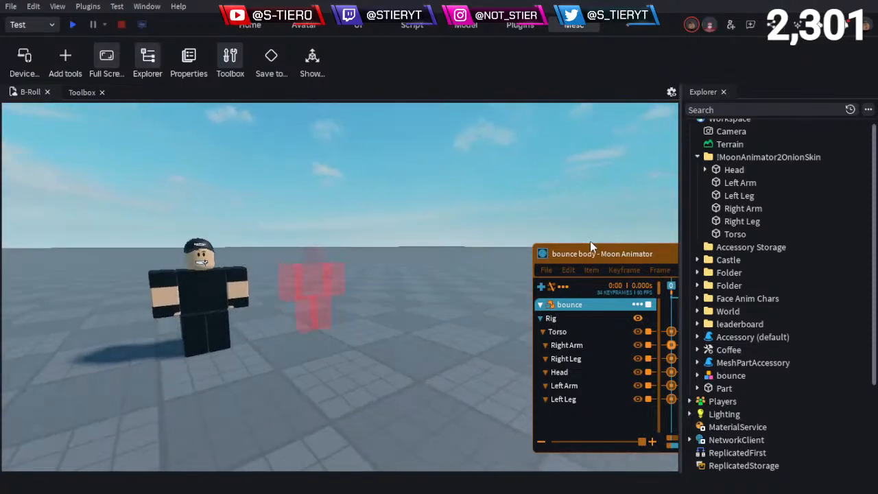
left_click(693, 25)
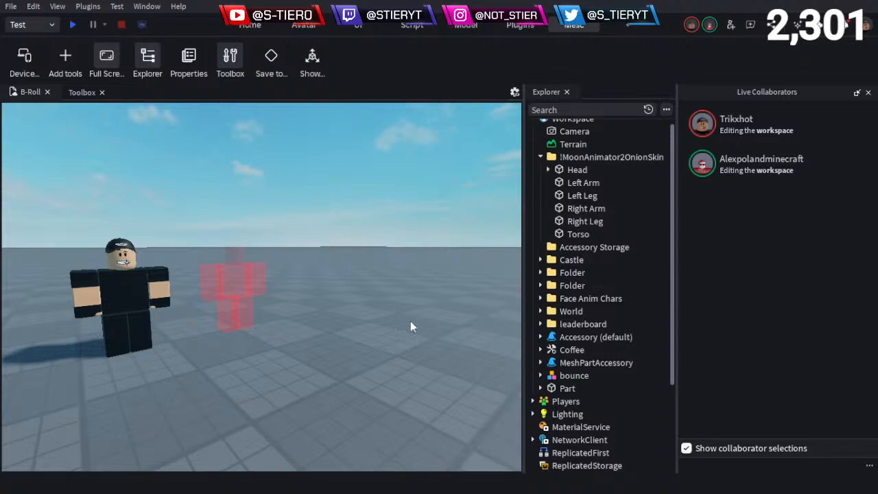
Select the six onion skin parts beside the character, and close the collaborators list with nothing left selected
mouse_move(388, 317)
right_mouse_down()
mouse_move(376, 319)
mouse_move(388, 315)
right_mouse_up()
key("d")
key("a")
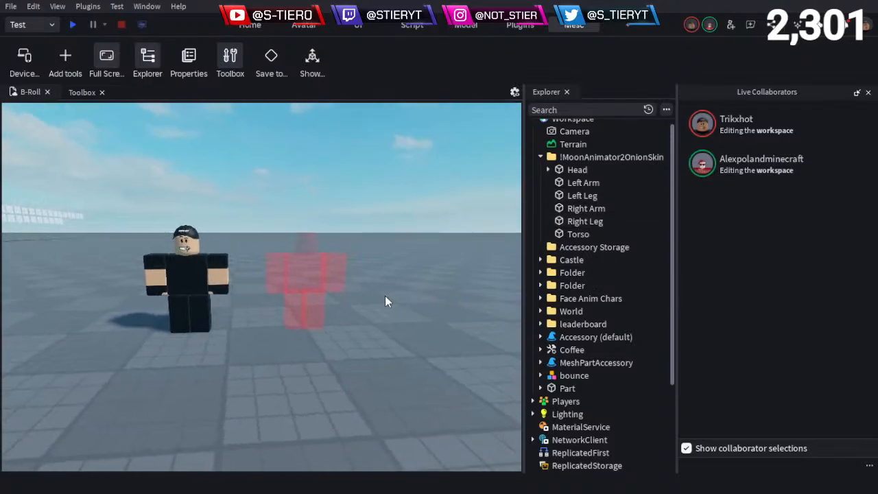
left_click_drag(386, 294, 273, 204)
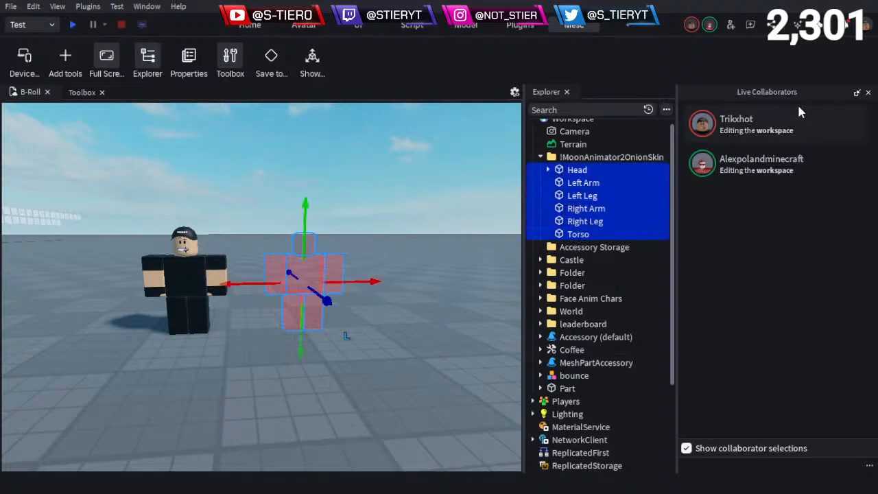
left_click(868, 92)
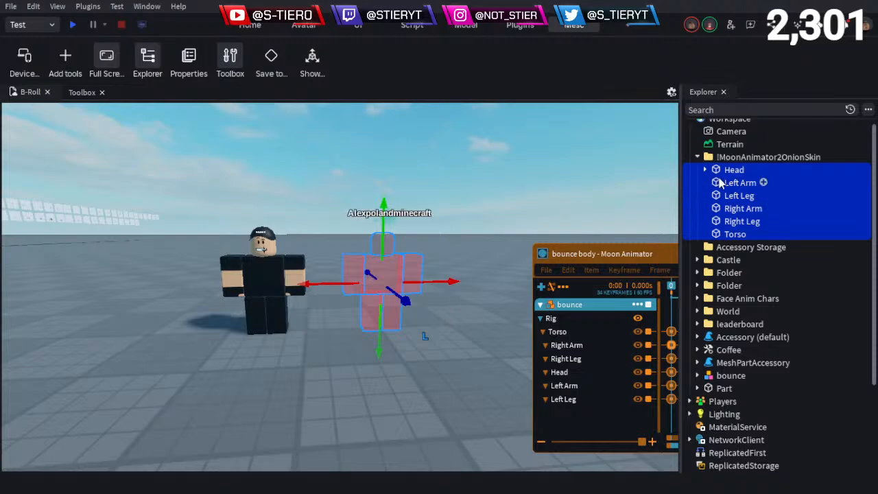
left_click(414, 370)
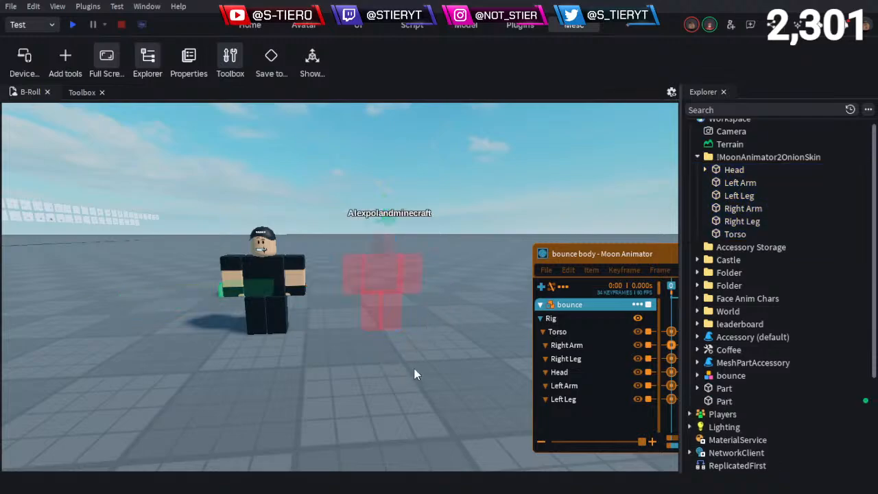
Open the comment on the collaborator's highlighted part and reply "hello"
key("w")
right_click_drag(406, 360, 406, 360)
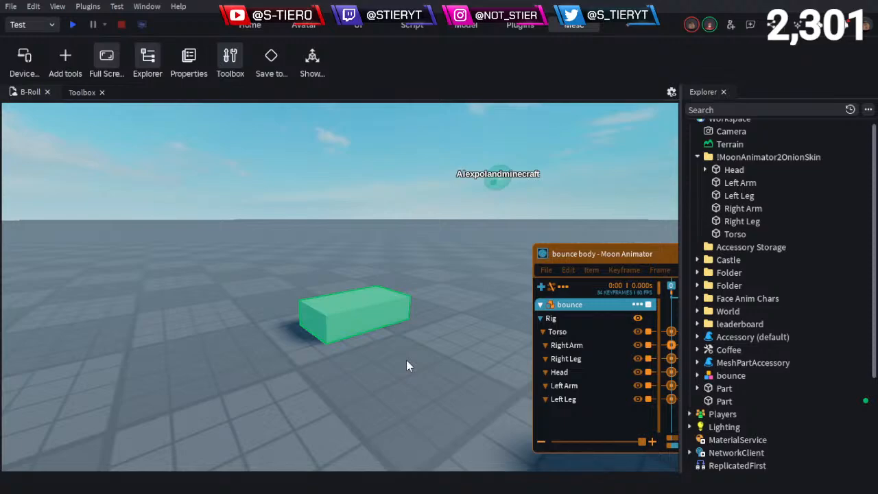
right_click_drag(406, 358, 406, 358)
key("w")
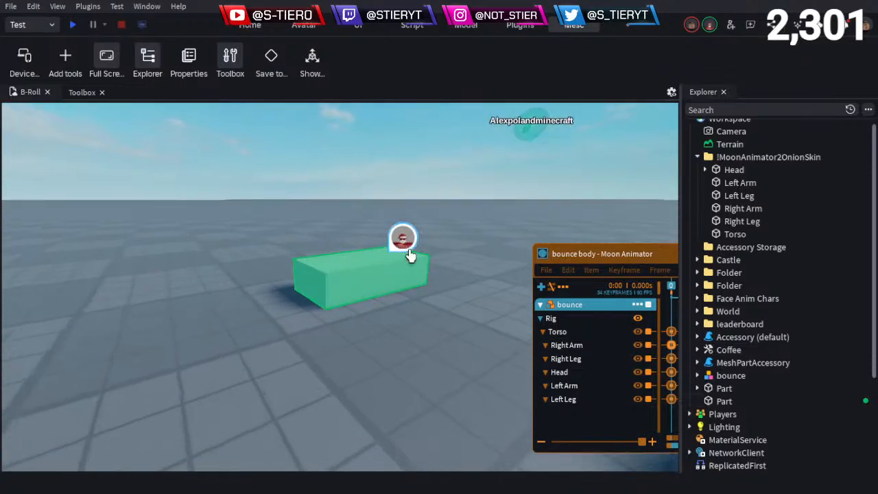
key("d")
left_click(389, 238)
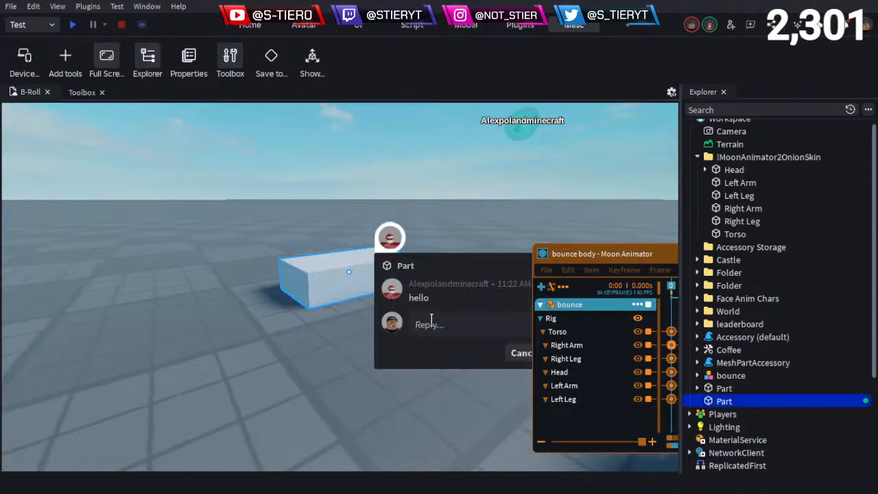
type("hello")
key("Return")
Move the Moon Animator window clear of the comment area and reopen the part's comment thread
left_click_drag(571, 255, 622, 385)
key("s")
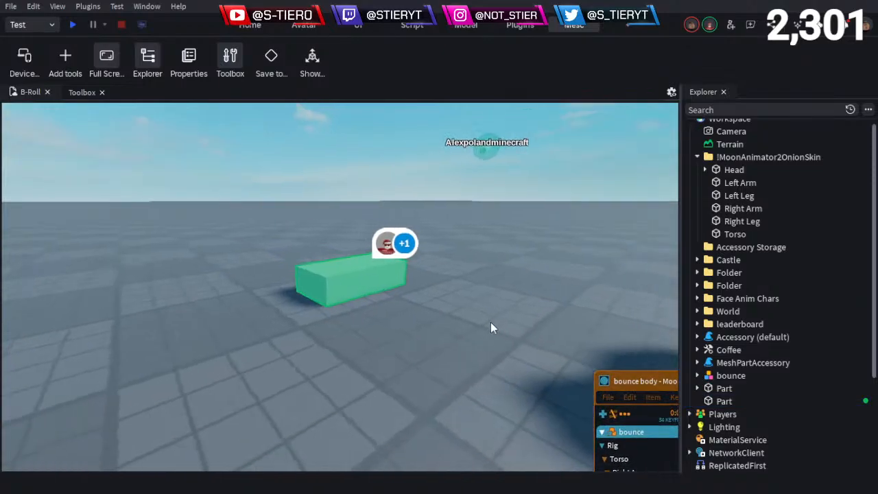
key("a")
right_click_drag(490, 323, 490, 322)
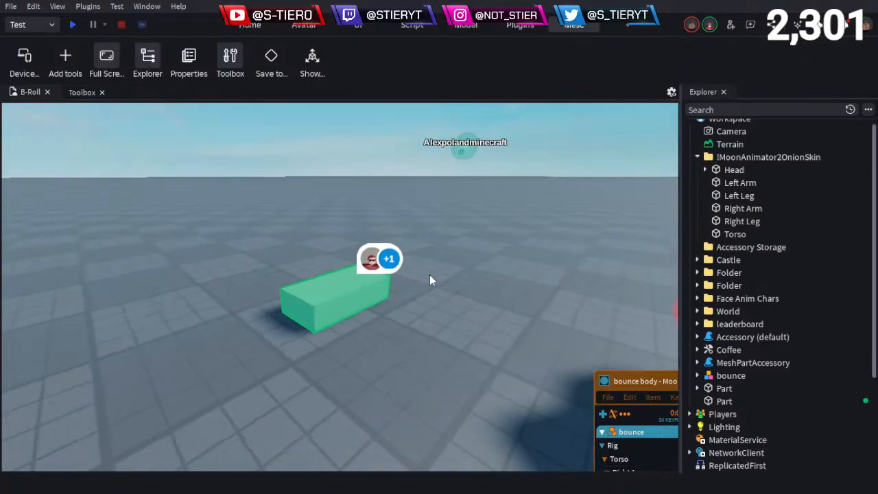
left_click(380, 260)
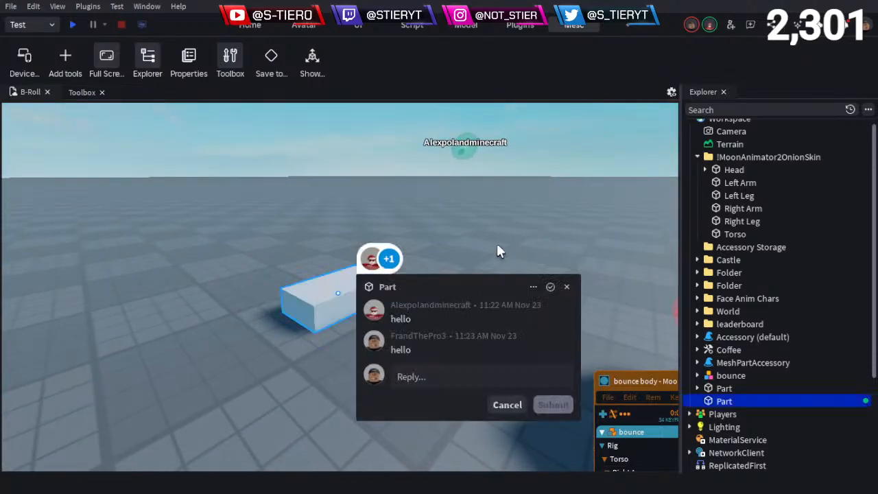
left_click(384, 259)
left_click(384, 259)
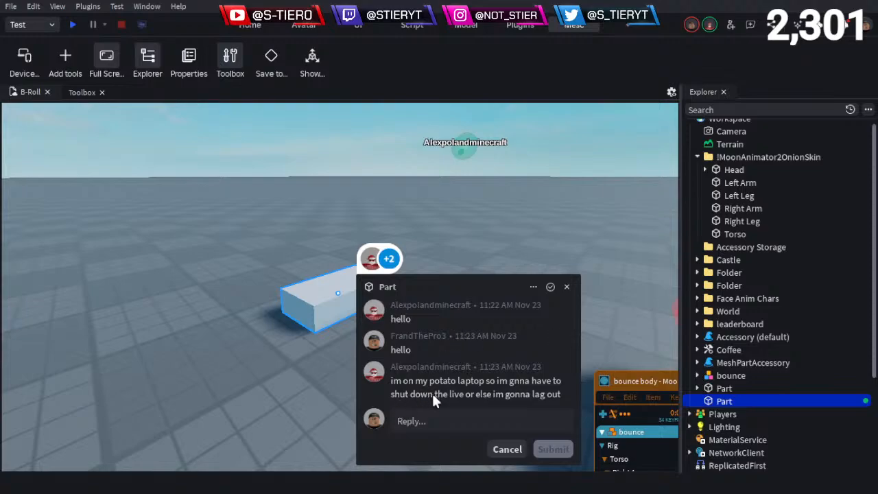
Reply "ok no problem" in the part's comment thread and close the thread
type("ok")
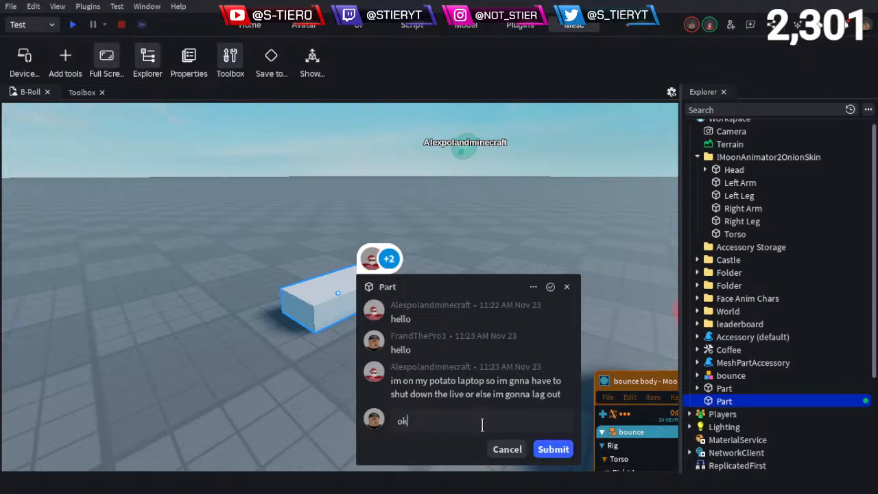
type(" no problem")
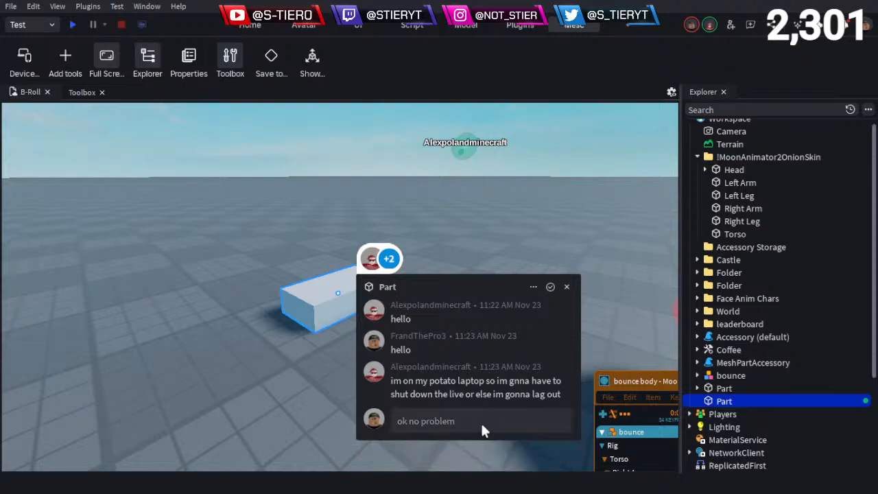
key("Return")
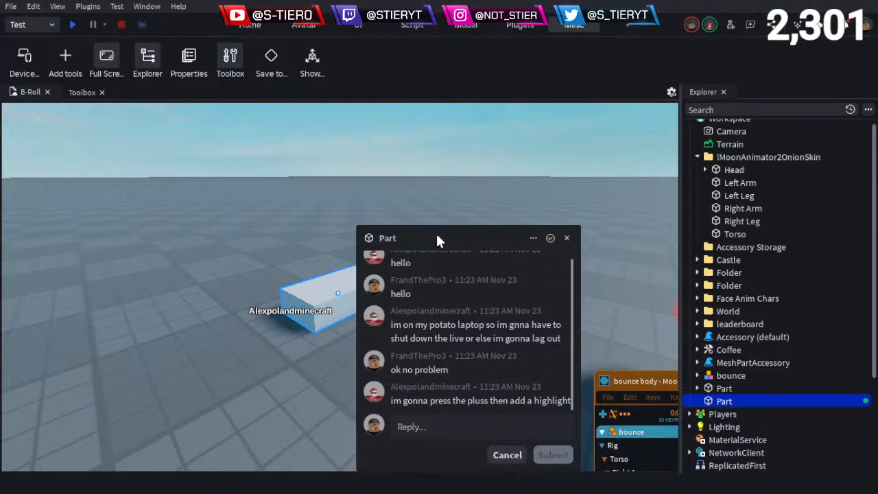
left_click(507, 455)
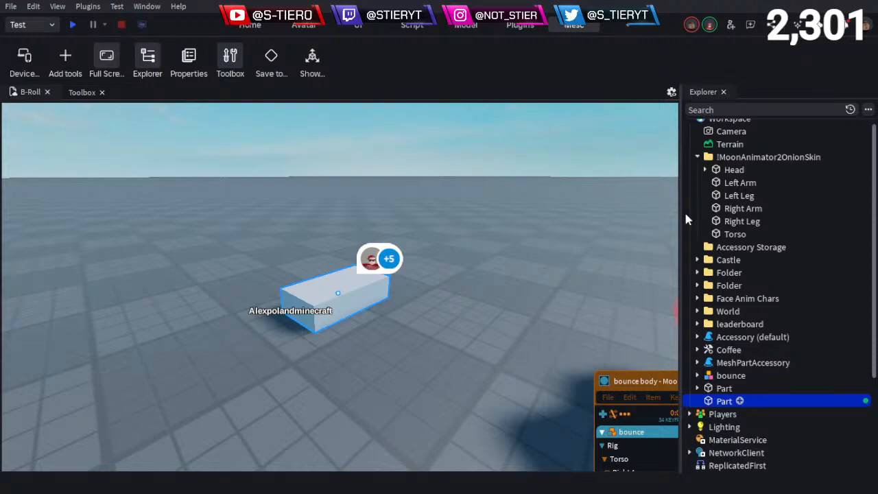
Delete the collaborator's commented part from the workspace
right_click_drag(543, 324, 541, 323)
key("w")
key("w")
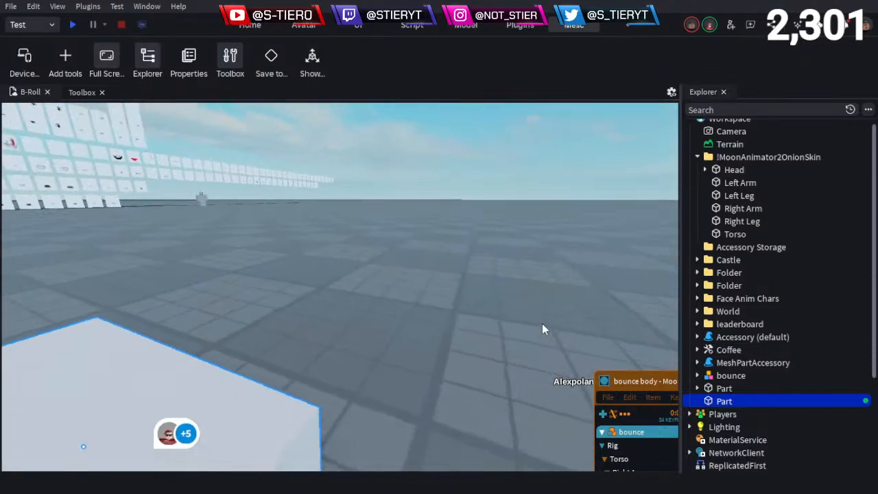
key("Delete")
Return to the bounce character, select the onion skin's Right Arm and add a Highlight to it
right_click_drag(488, 279, 495, 273)
key("s")
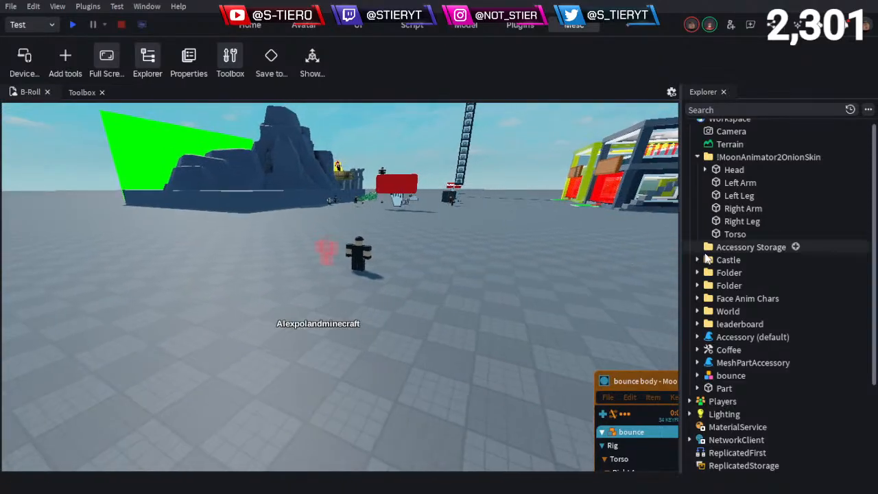
key("w")
right_click_drag(447, 287, 414, 317)
key("d")
right_click_drag(569, 230, 556, 230)
key("d")
key("w")
key("d")
left_click(447, 227)
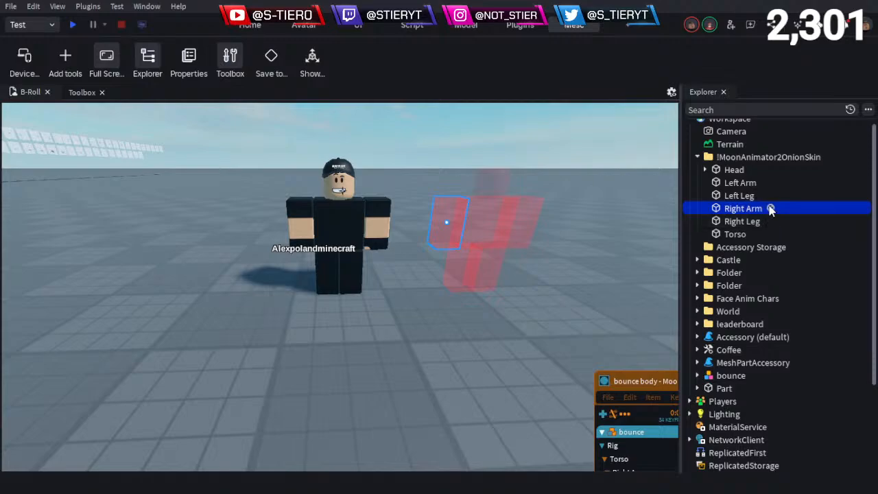
left_click(728, 192)
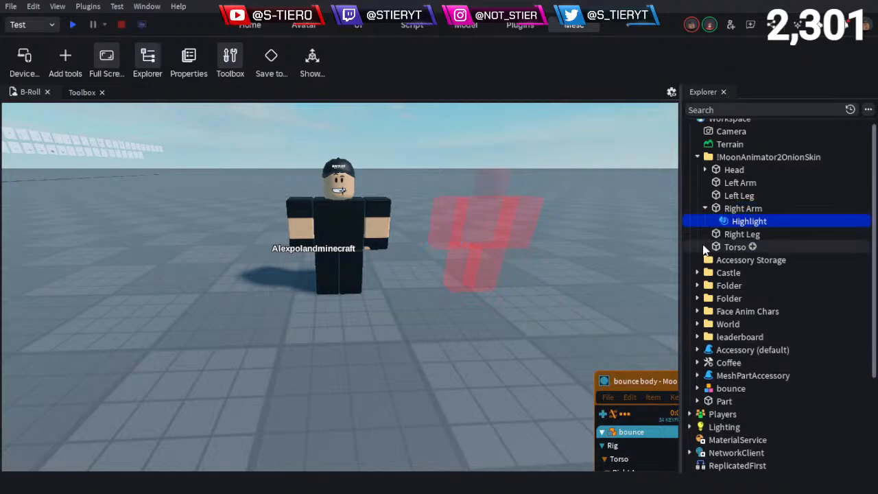
Show the Right Arm highlight's properties and set its FillTransparency to 1
right_click_drag(600, 239, 598, 230)
key("w")
key("s")
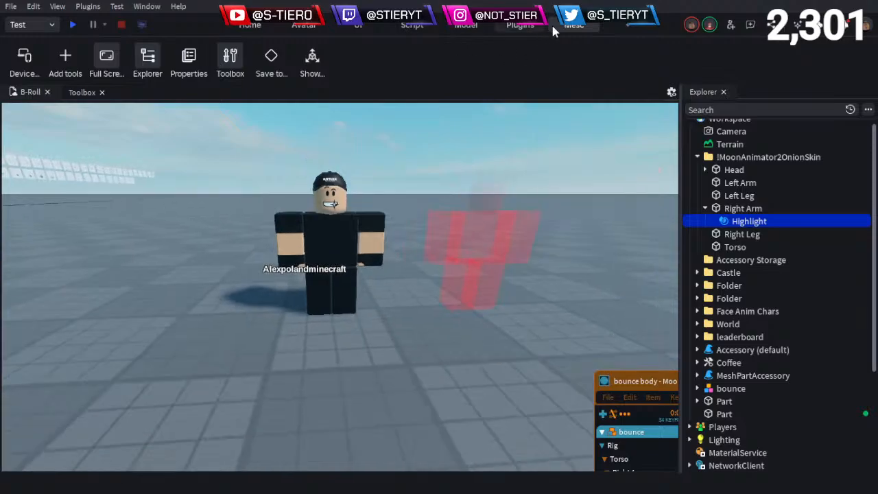
right_click_drag(422, 117, 422, 116)
key("s")
left_click(190, 58)
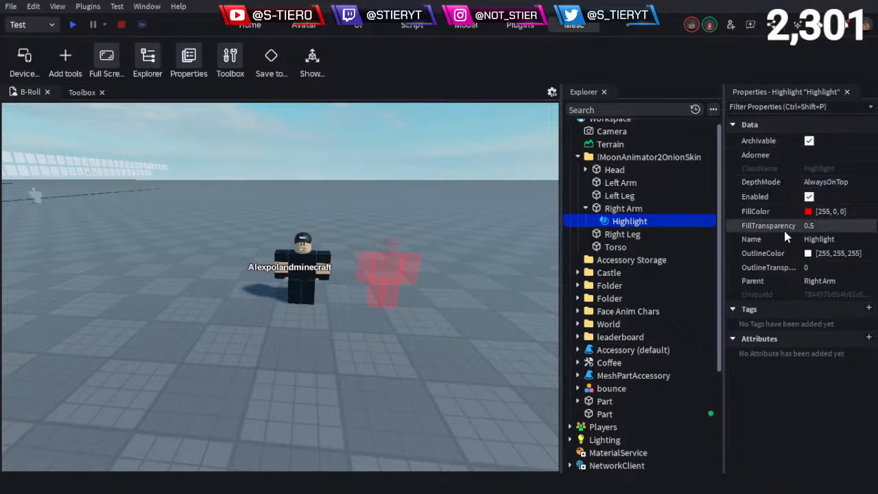
left_click(816, 227)
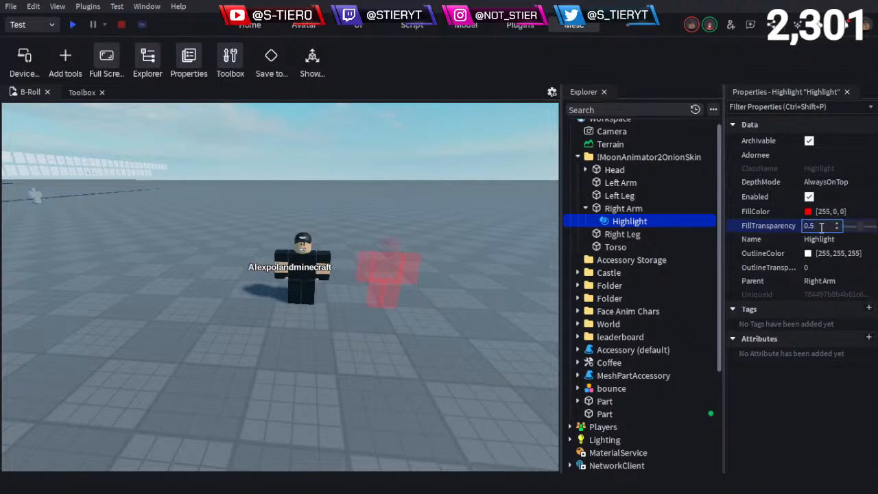
type("1")
key("Return")
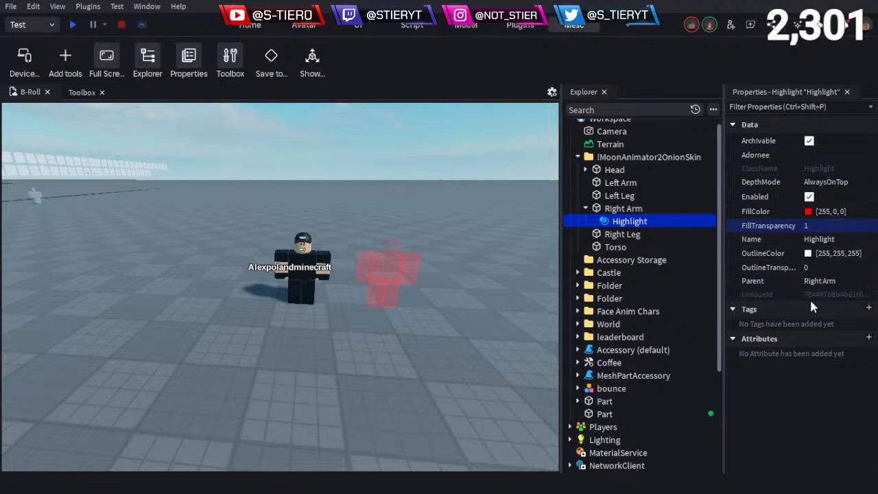
Test the Right Arm highlight's OutlineTransparency at 1, restore it to 0, and set its FillTransparency to 0
mouse_move(464, 322)
right_mouse_down()
mouse_move(464, 336)
mouse_move(464, 329)
right_mouse_up()
key("w")
key("s")
key("q")
key("w")
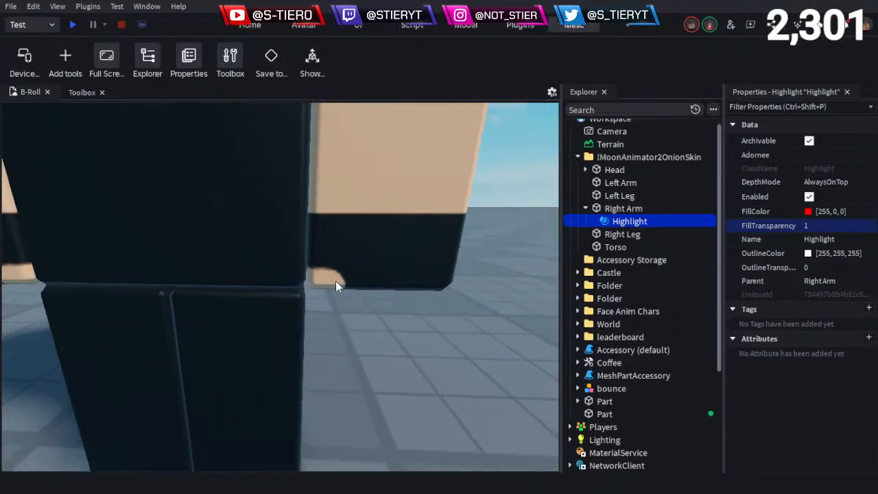
key("s")
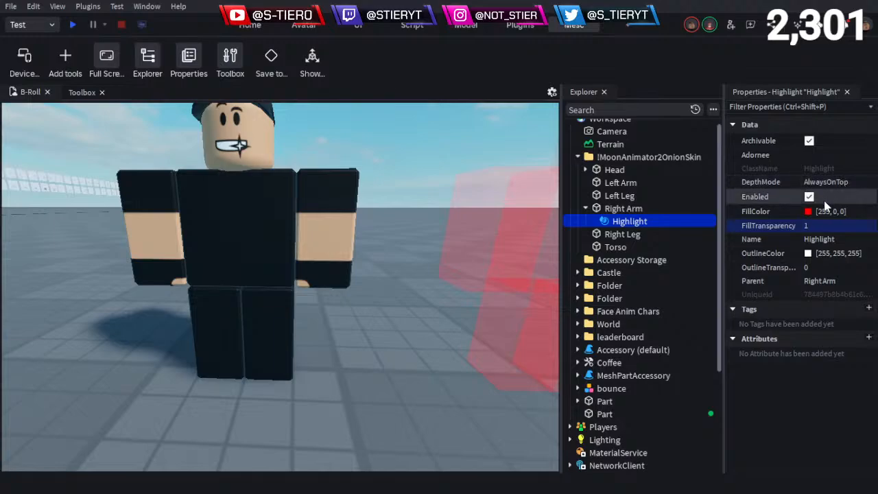
left_click(810, 267)
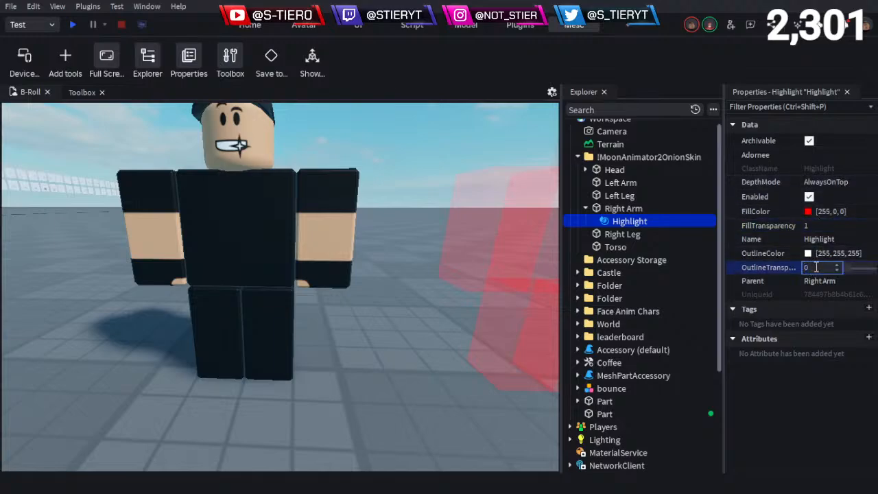
type("10")
left_click(817, 226)
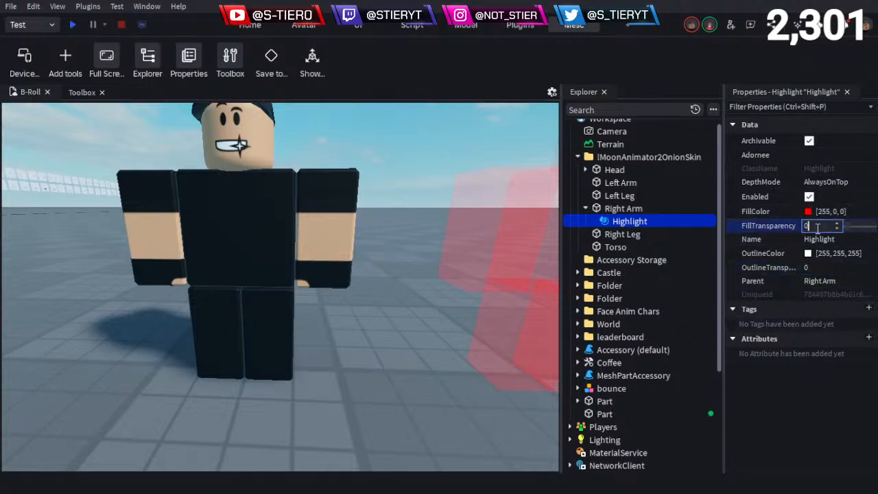
left_click(796, 415)
Change the Right Arm highlight's FillColor to 85, 170, 0 and examine the effect on the onion skin
key("s")
right_click_drag(499, 327, 496, 329)
key("w")
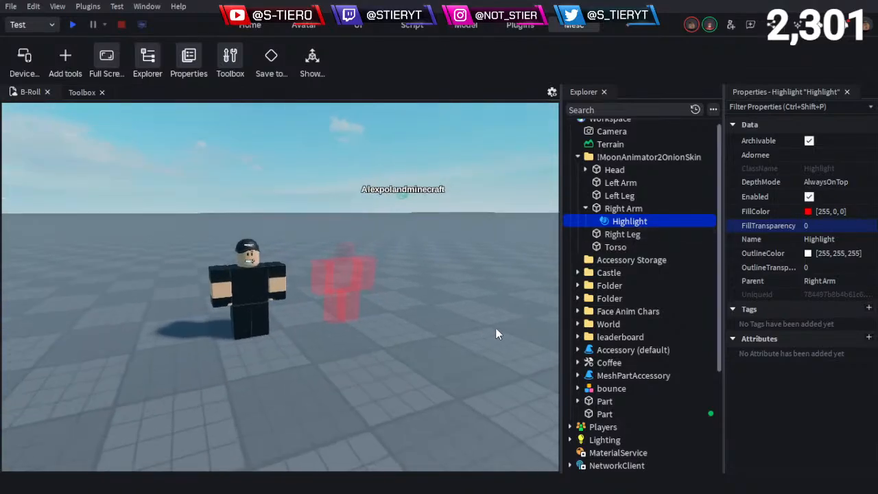
key("w")
key("a")
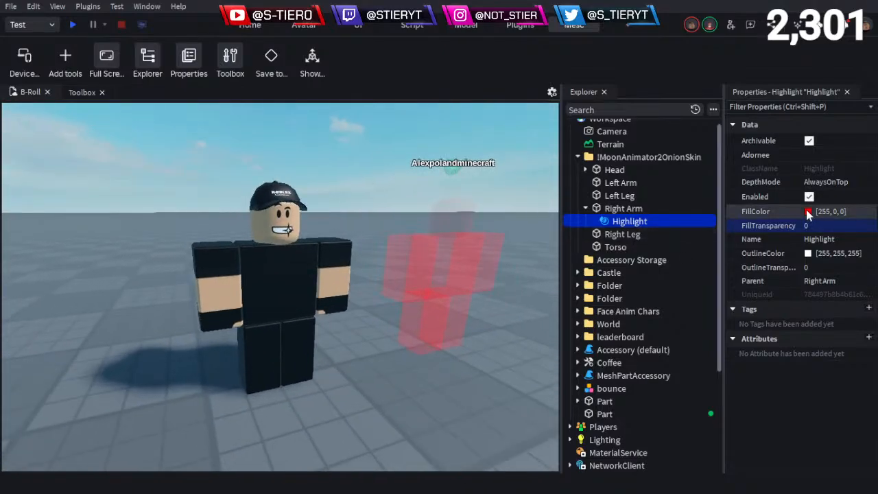
left_click(807, 213)
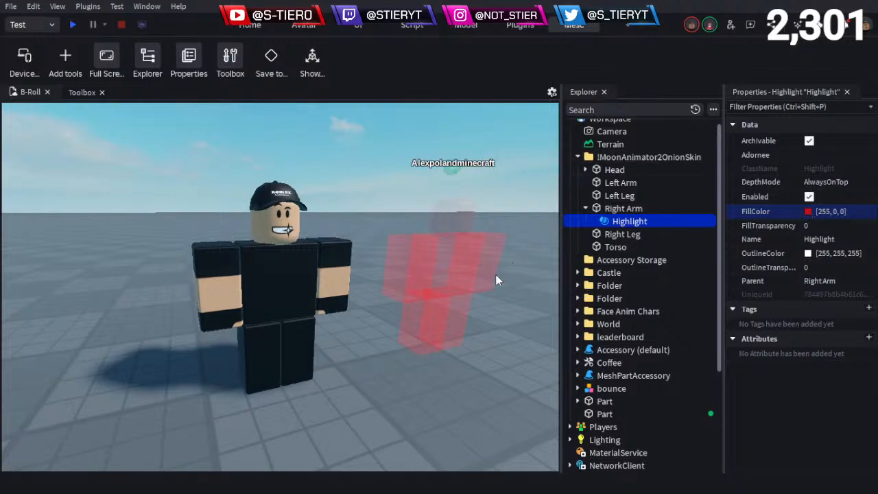
key("w")
right_click_drag(495, 274, 494, 277)
key("d")
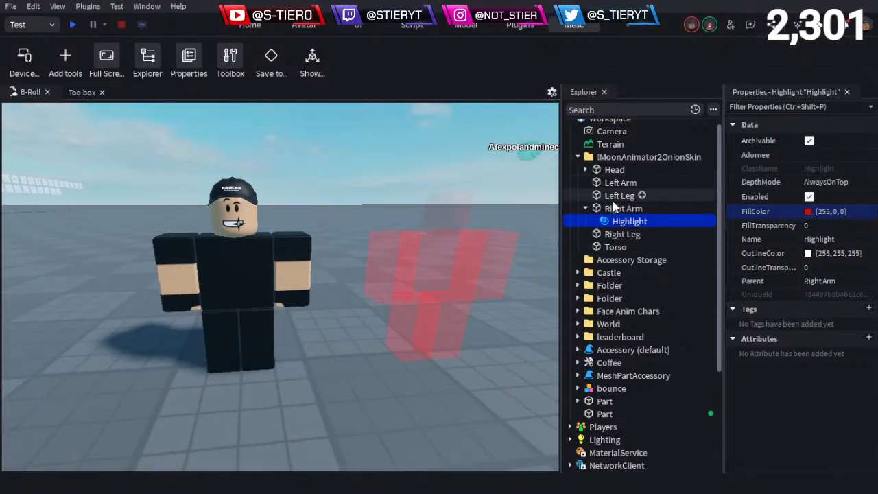
left_click(616, 208)
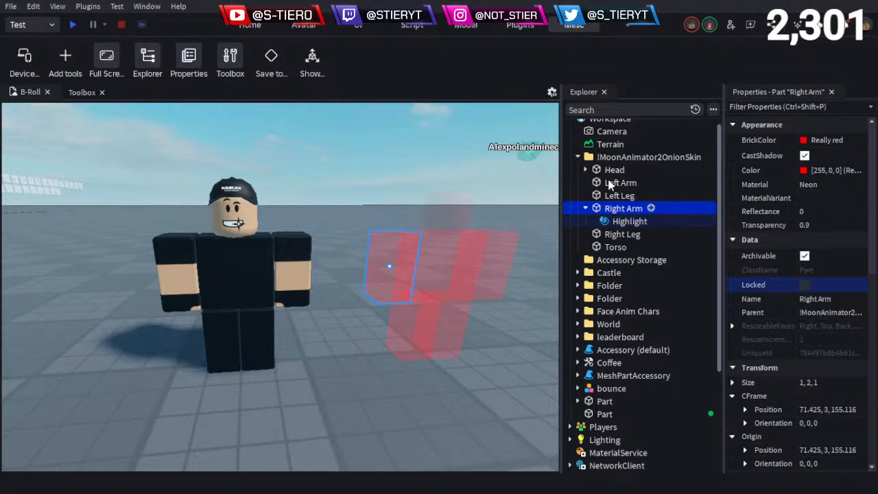
left_click(621, 221)
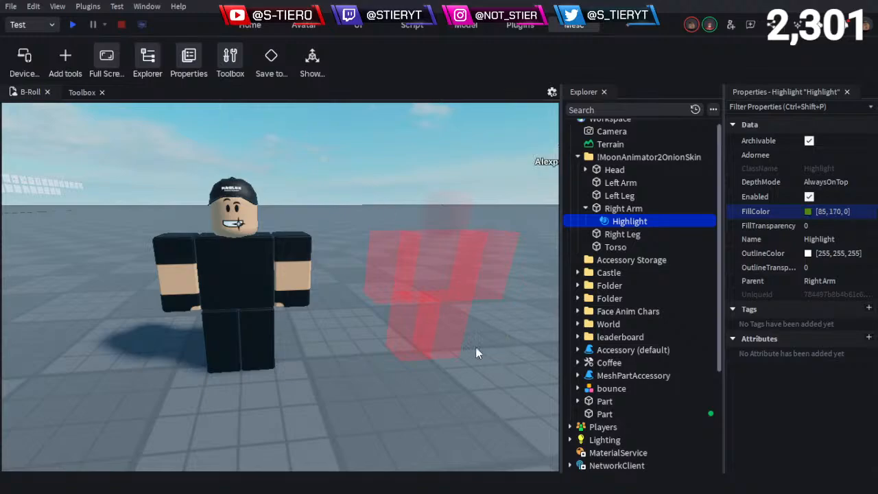
key("w")
right_click_drag(477, 348, 453, 325)
key("s")
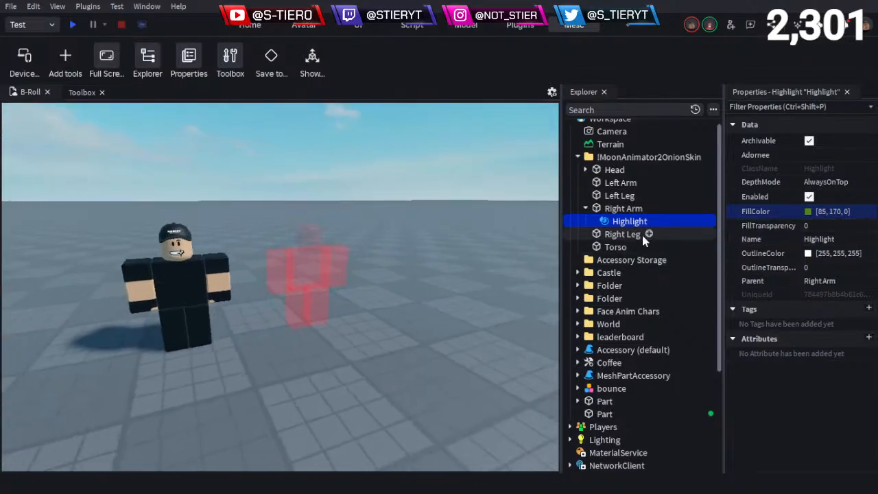
key("a")
Delete the onion skin's Right Leg and undo the deletion
left_click(623, 209)
left_click(621, 233)
key("Delete")
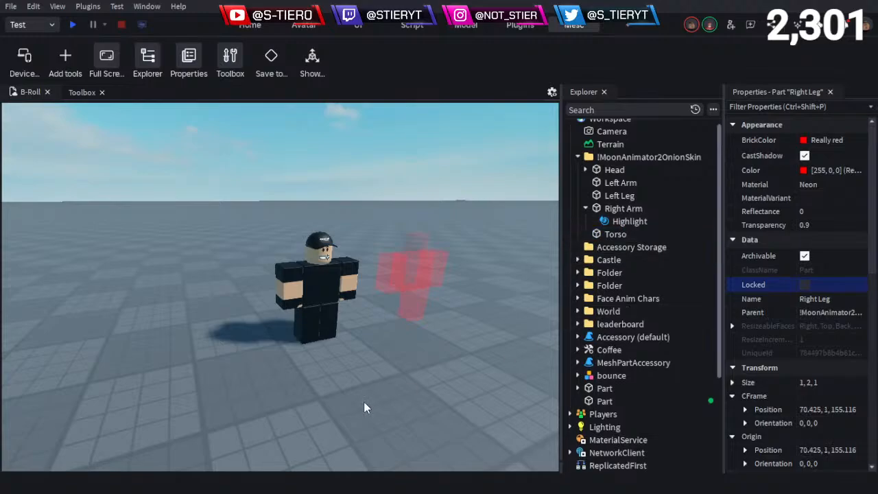
key("ctrl+z")
Delete the Highlight from the onion skin's Right Arm
left_click(618, 221)
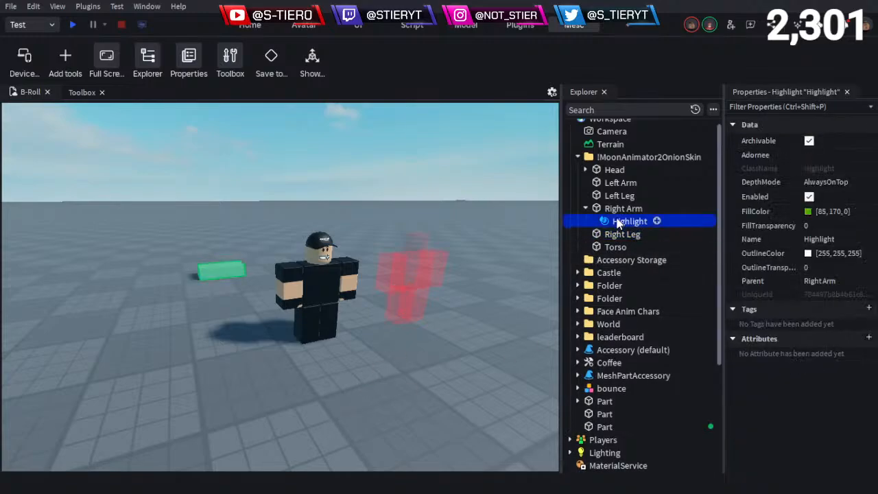
key("Delete")
key("a")
right_click_drag(381, 362, 380, 363)
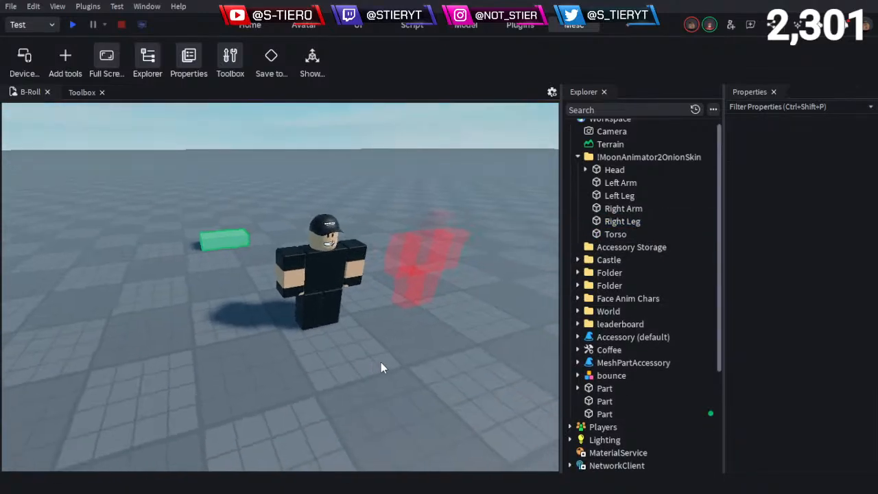
Move all six onion skin body parts so they overlap the bounce character, and deselect them
mouse_move(454, 350)
left_mouse_down()
mouse_move(410, 251)
mouse_move(365, 244)
mouse_move(359, 268)
mouse_move(240, 302)
mouse_move(252, 299)
left_mouse_up()
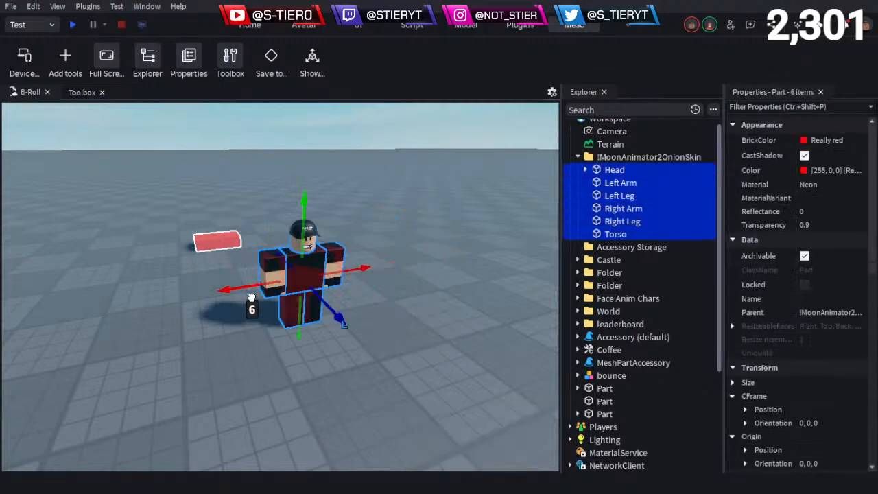
left_click(335, 313)
key("w")
key("a")
left_click(412, 389)
Examine the Highlight inside the collaborator's coloured part and its properties, and return to the bounce character
key("w")
right_click_drag(324, 290, 324, 289)
key("a")
key("s")
left_click(255, 348)
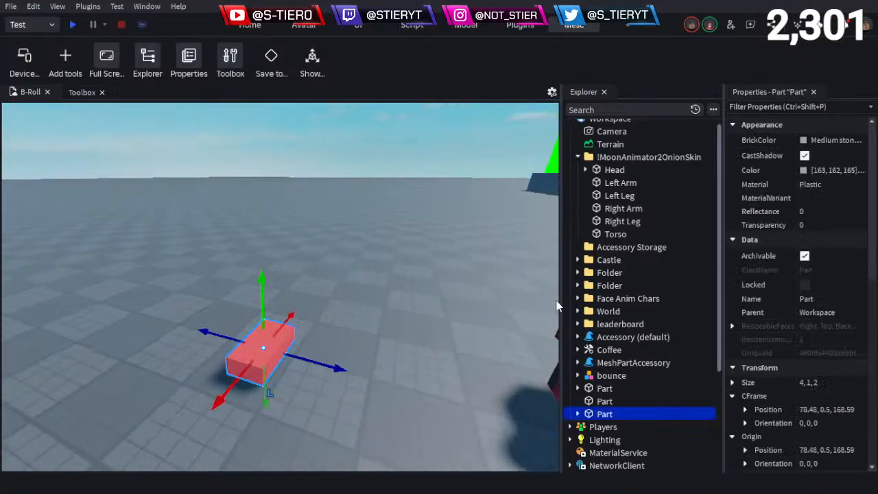
left_click(577, 414)
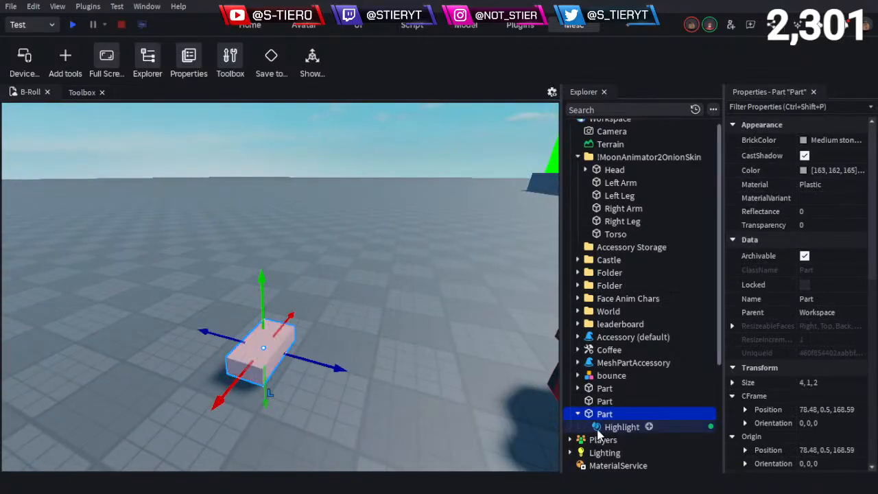
left_click(621, 427)
left_click(811, 196)
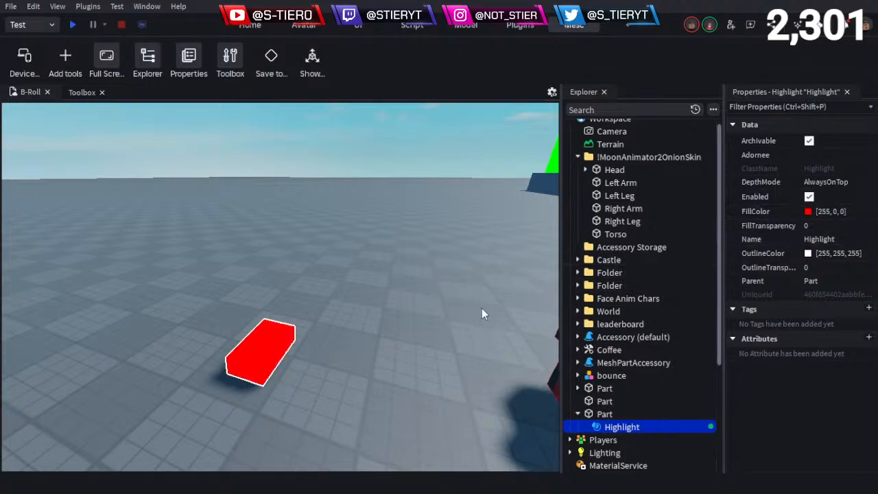
right_click_drag(399, 328, 396, 332)
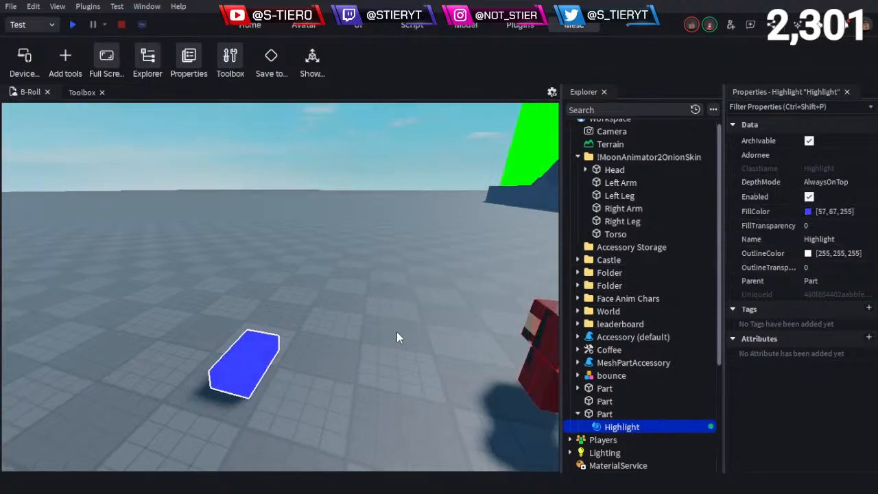
key("d")
key("w")
right_click_drag(339, 279, 338, 276)
key("a")
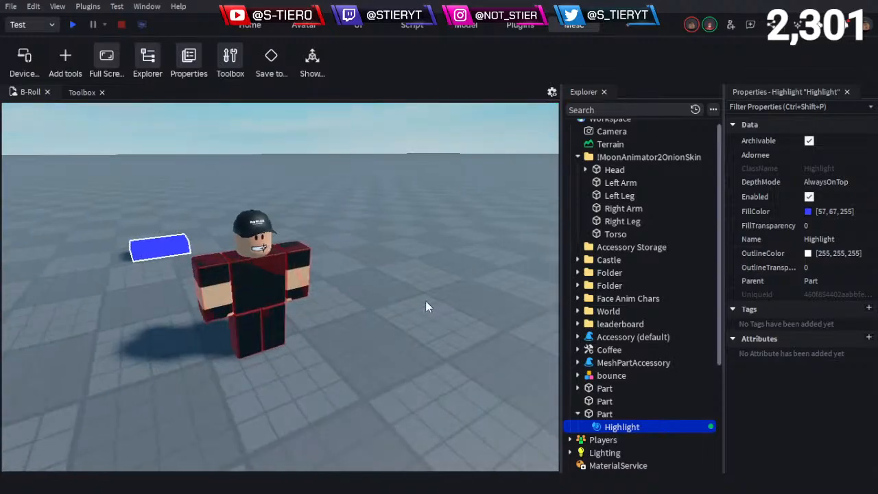
left_click(427, 297)
Add the comment "I see" to the collaborator's highlighted part and close its comment thread
left_click(520, 26)
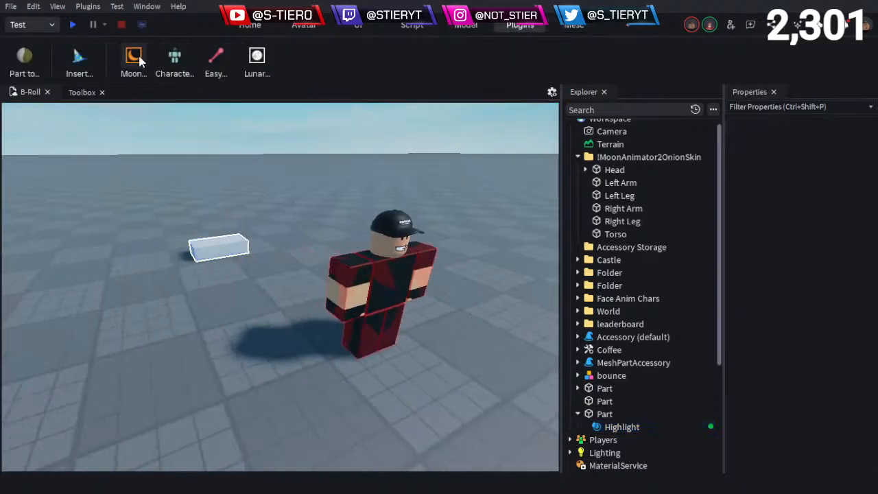
key("a")
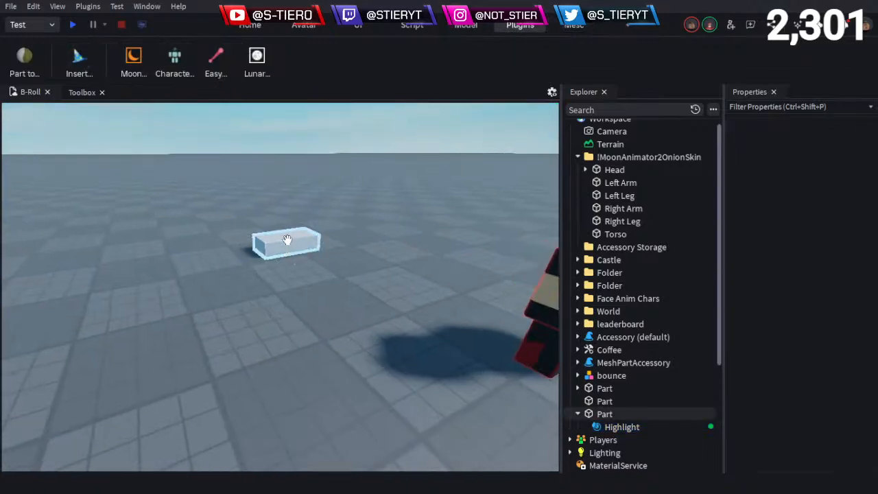
key("c")
left_click(285, 241)
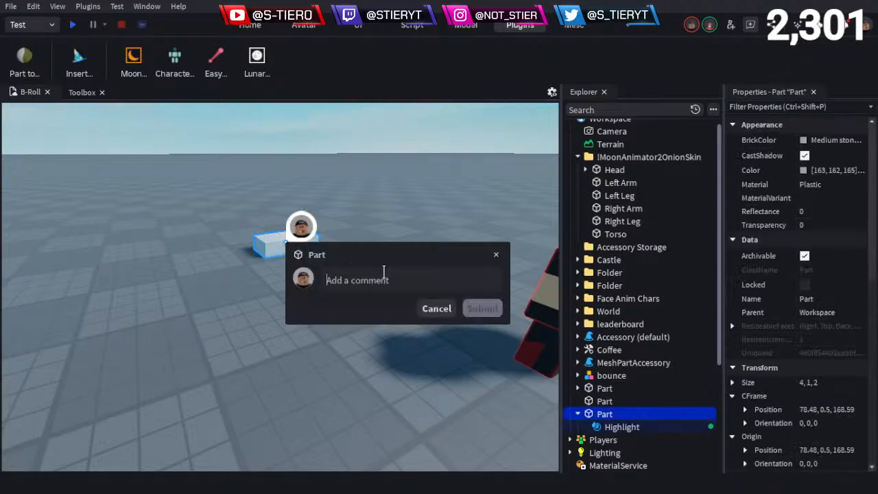
type("is e")
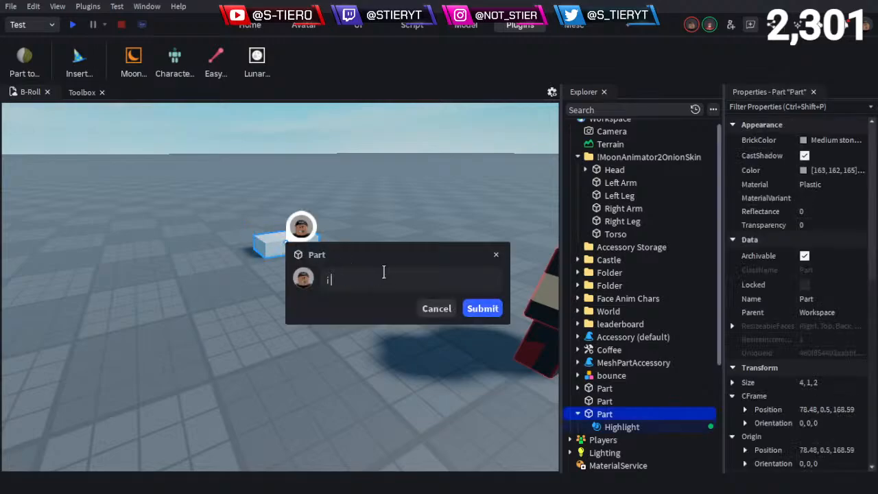
key("BackSpace")
type("I see")
key("Return")
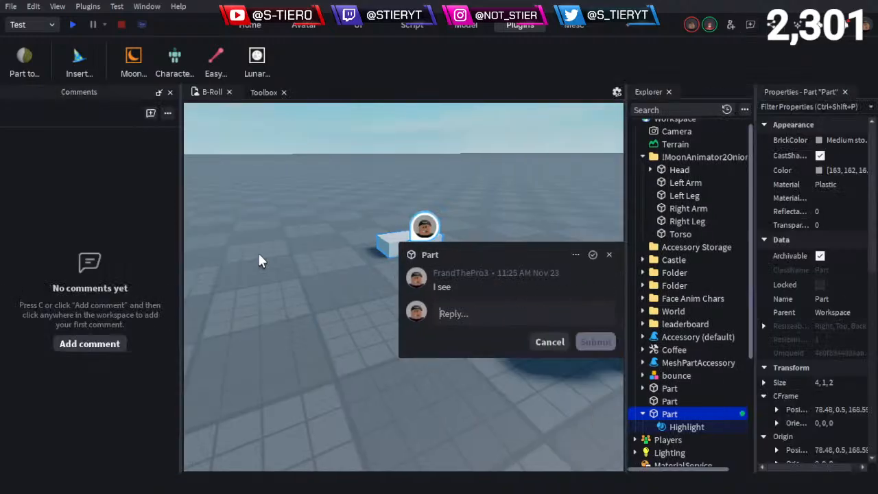
left_click(607, 256)
Reopen Moon Animator for the bounce character and load the bounce body file
key("d")
right_click_drag(519, 308, 484, 268)
left_click(475, 295)
key("d")
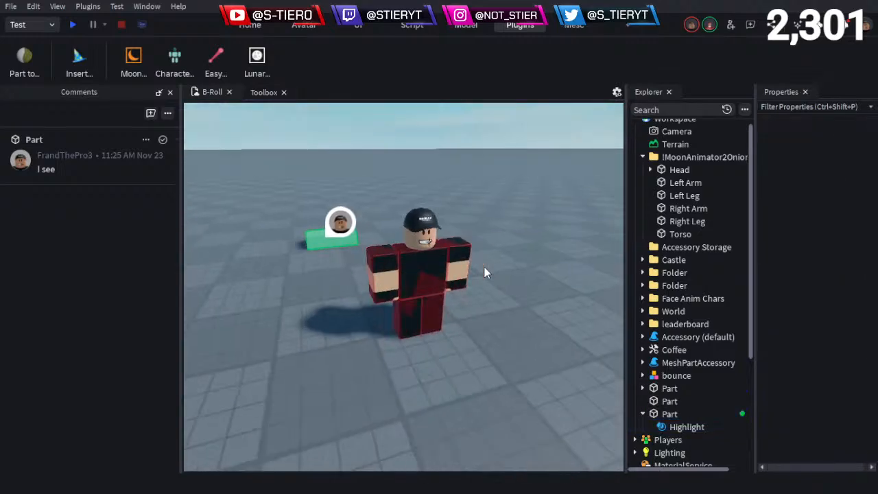
key("w")
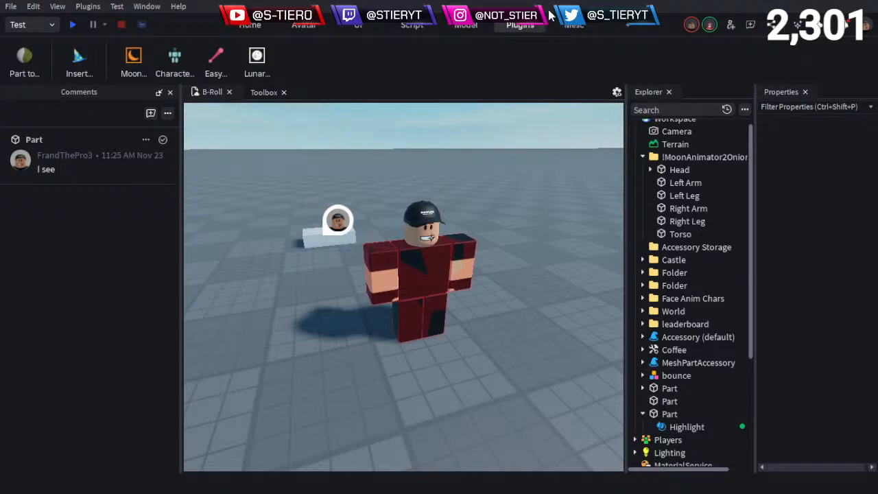
left_click(141, 62)
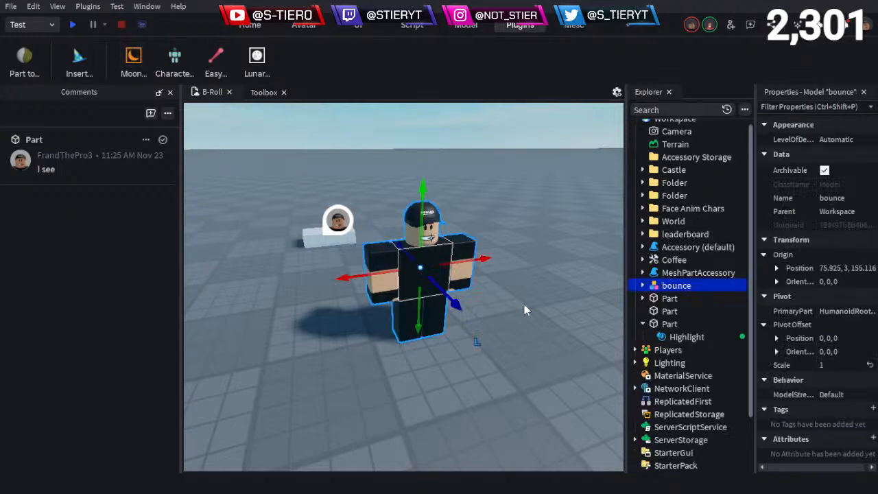
left_click(139, 64)
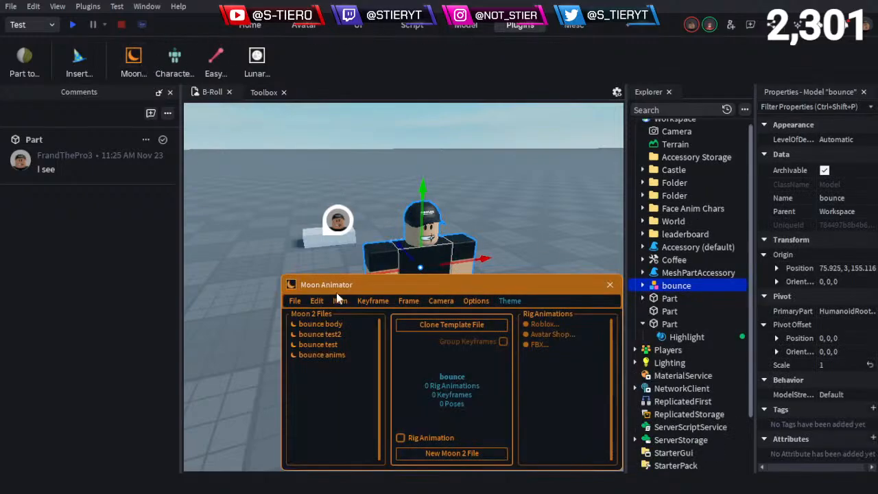
left_click(332, 325)
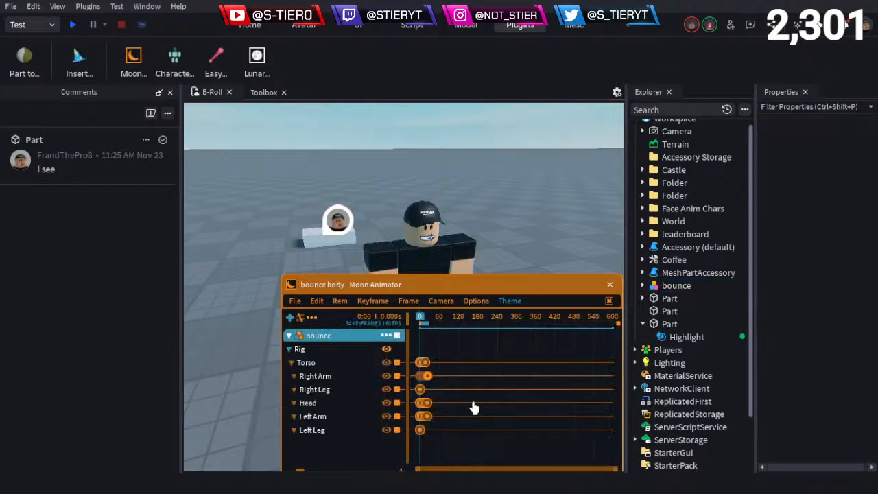
Close the Comments panel, enlarge the timeline's keyframe range, and play the bounce body animation from frame 0
scroll(474, 410, "up", 8)
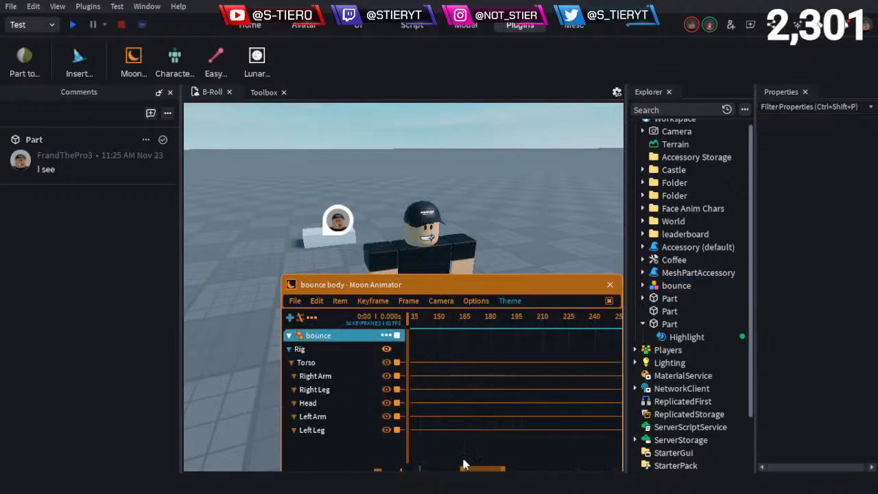
left_click_drag(483, 475, 372, 466)
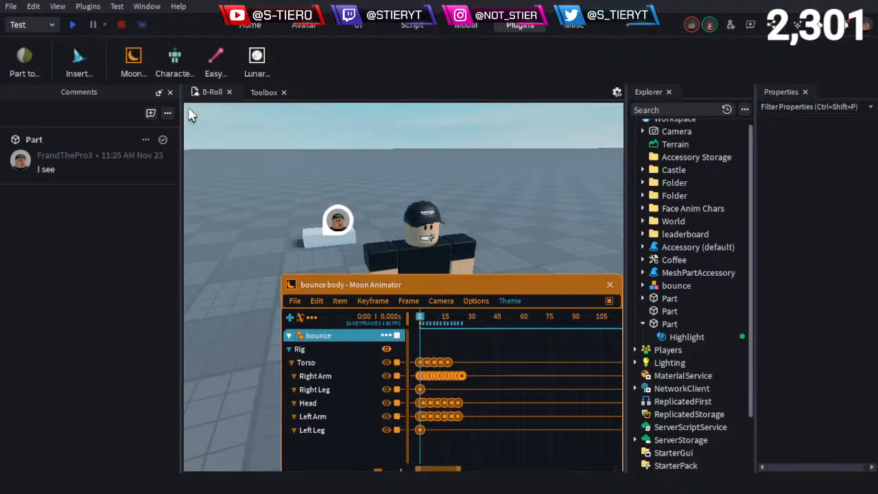
left_click(170, 92)
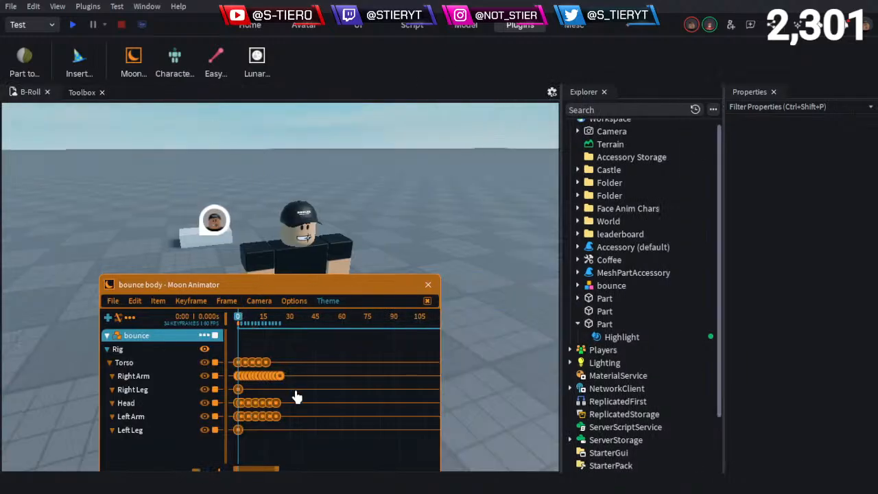
scroll(304, 400, "up", 2)
left_click_drag(243, 322, 135, 321)
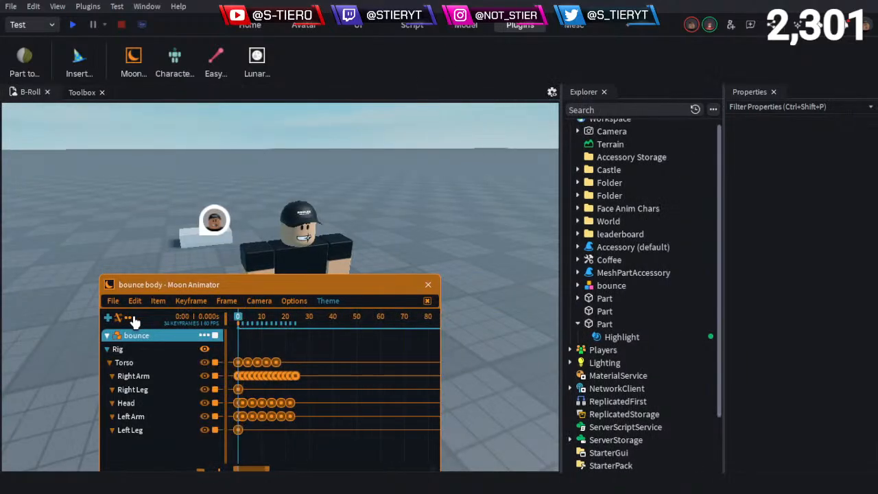
key("space")
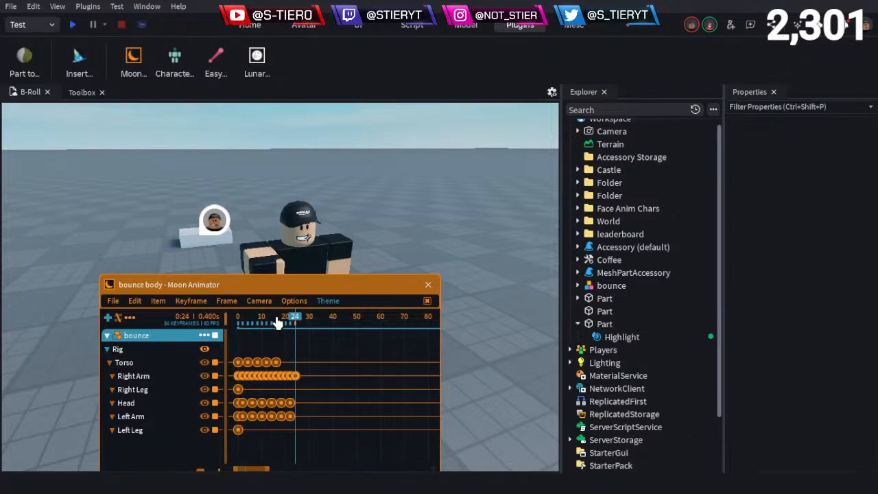
Frame the bounce character and move the Moon Animator window clear of its body
key("a")
right_click_drag(375, 204, 376, 204)
key("w")
key("s")
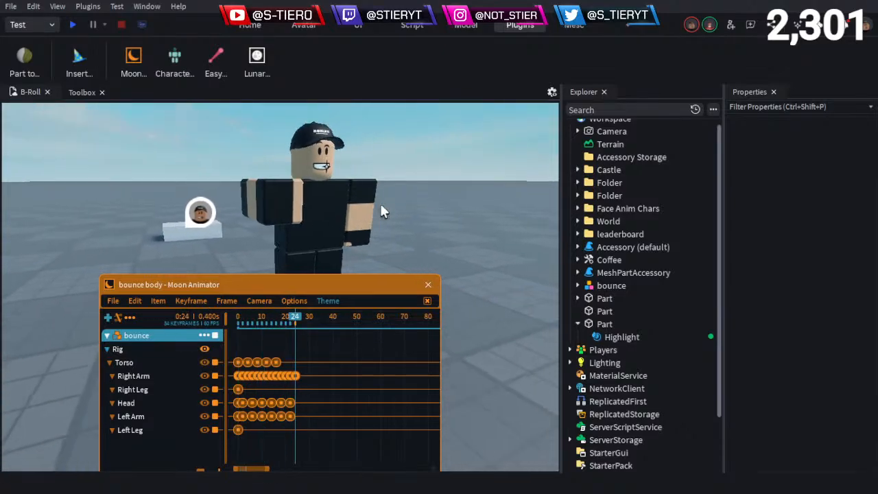
left_click_drag(310, 293, 319, 378)
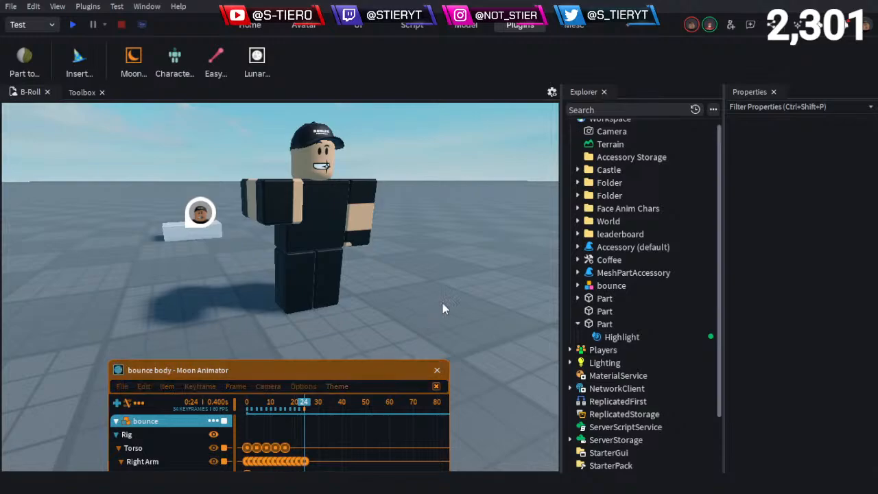
Paste the copied Highlight into the bounce character's Left Arm
left_click(348, 206)
left_click(580, 286)
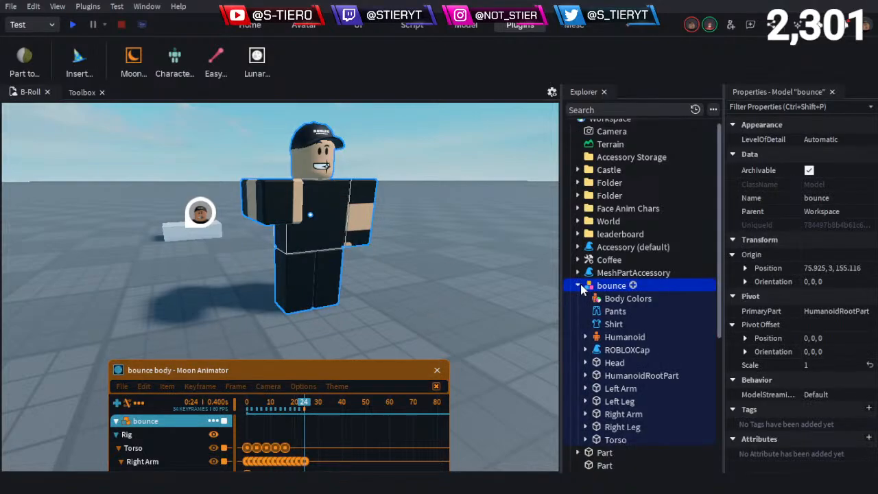
scroll(615, 312, "down", 2)
left_click(610, 286)
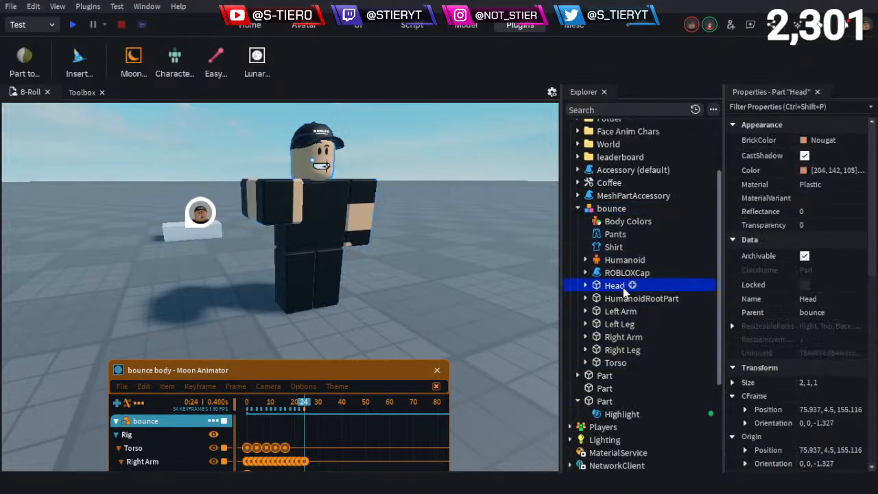
left_click(619, 324)
left_click(625, 312)
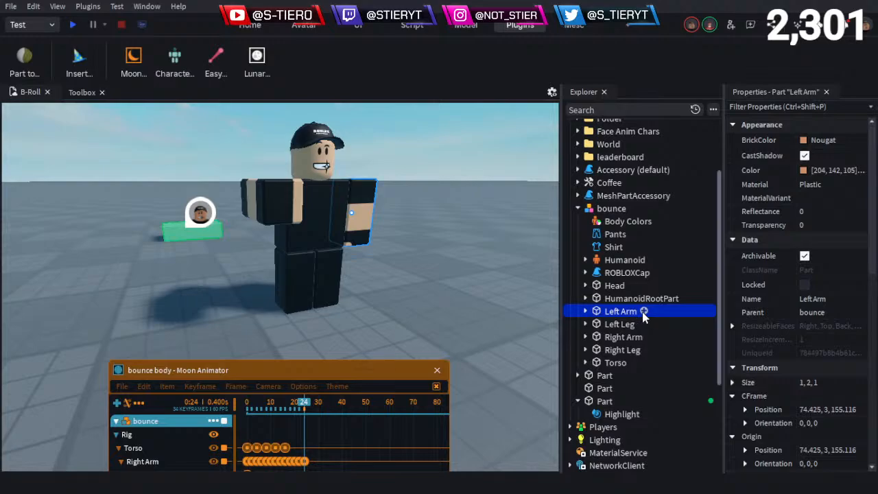
key("ctrl+shift+v")
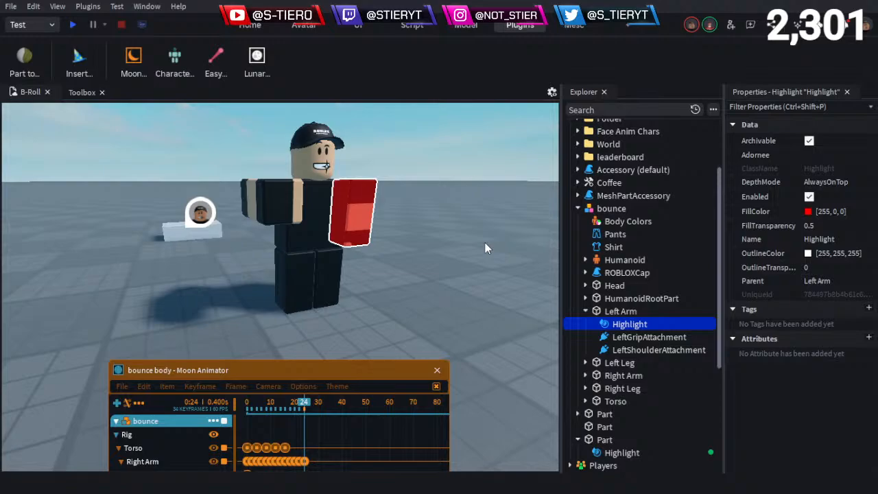
Try a fill transparency of 0 on the Left Arm's Highlight and undo it
right_click_drag(485, 243, 460, 263)
key("w")
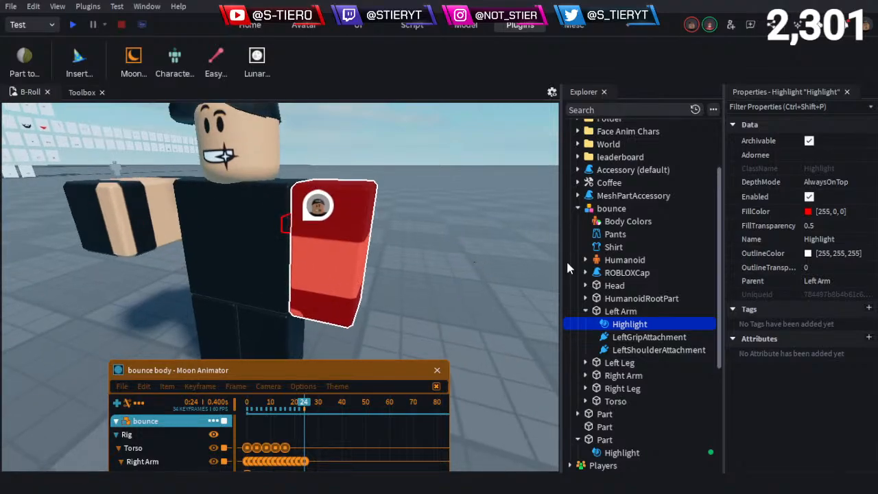
left_click(823, 228)
type("0")
left_click(428, 351)
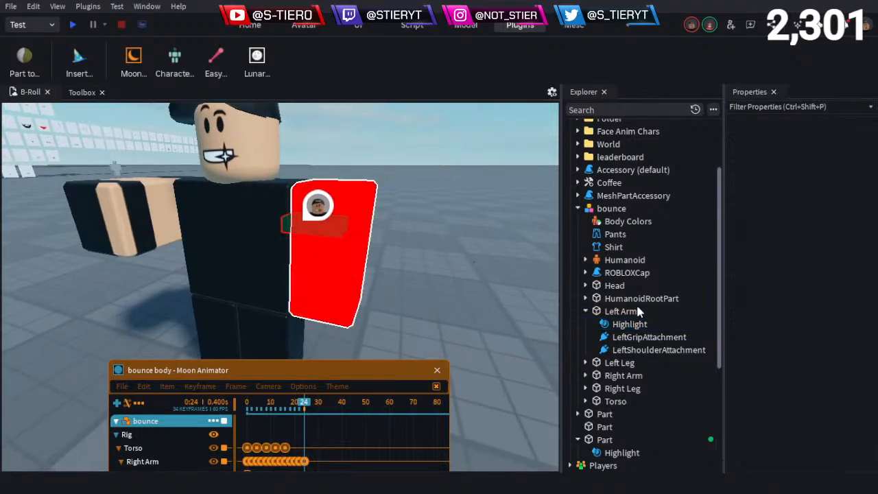
left_click(627, 324)
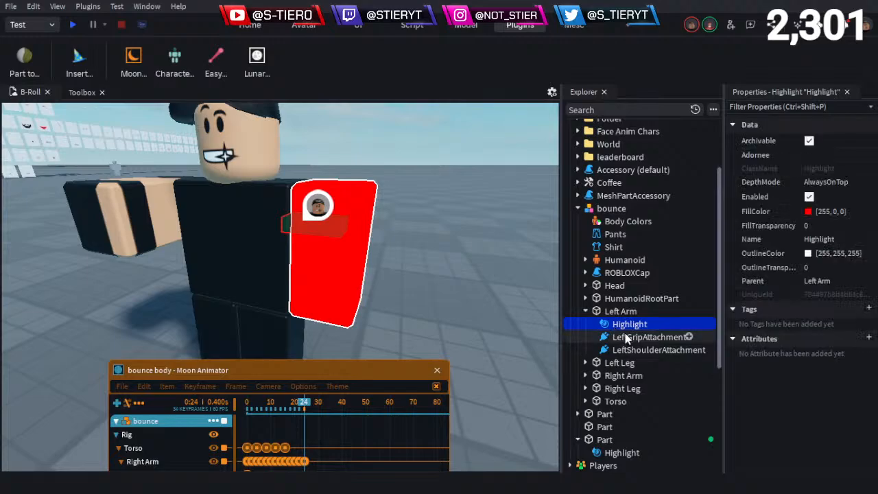
key("ctrl+z")
key("ctrl+z")
key("ctrl+y")
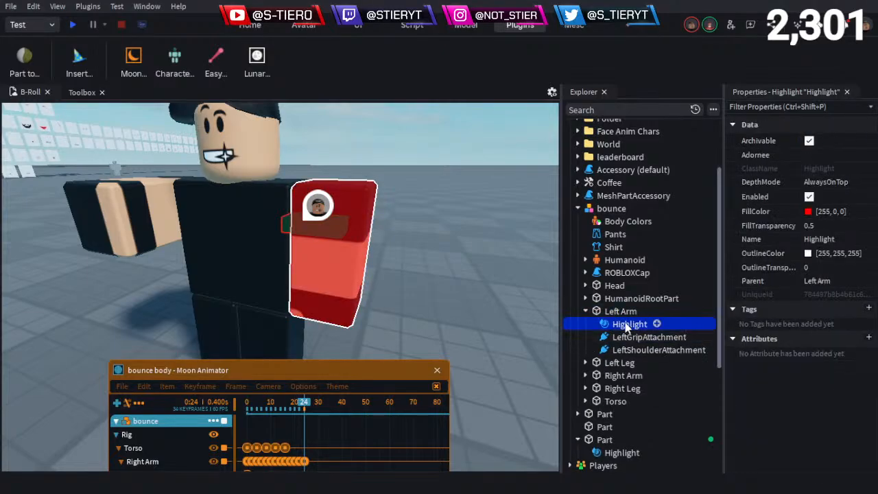
Try the Occluded depth mode on the Left Arm's Highlight and return it to AlwaysOnTop
left_click(824, 183)
left_click(828, 198)
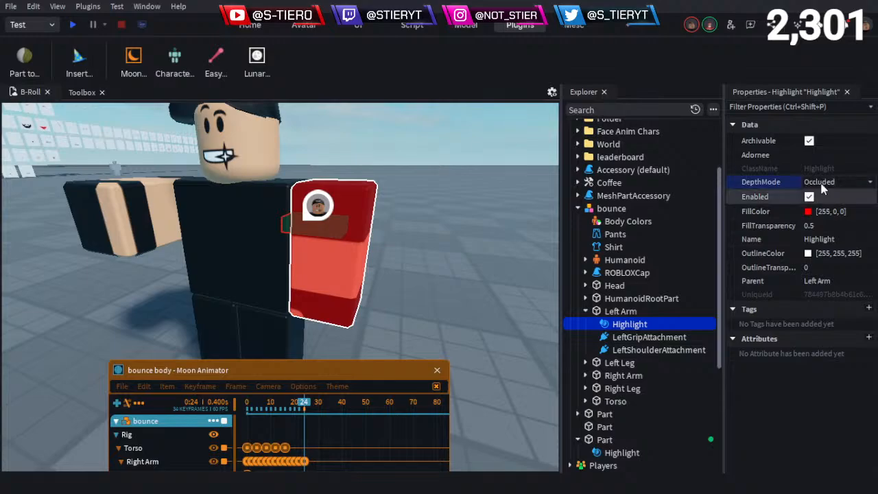
left_click(821, 279)
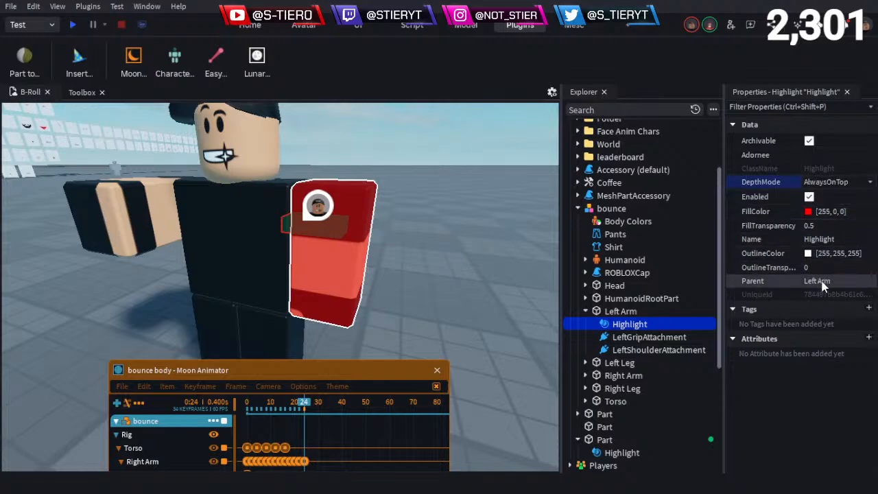
left_click(869, 281)
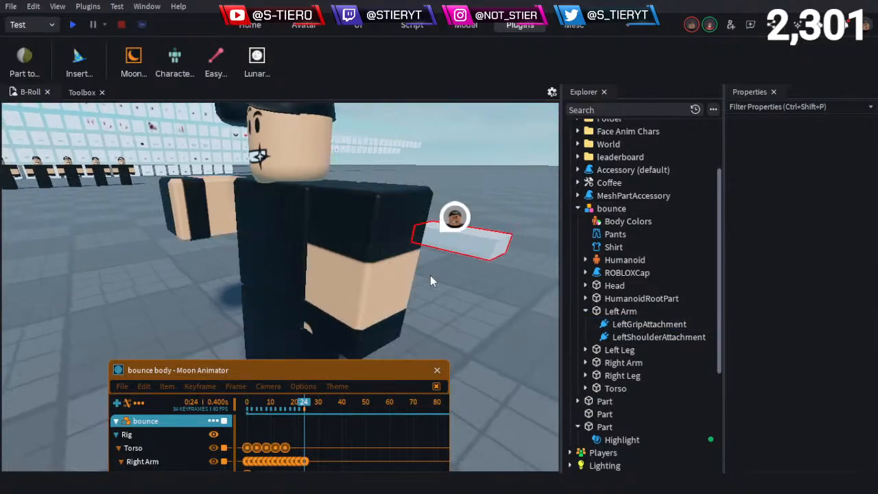
key("ctrl+z")
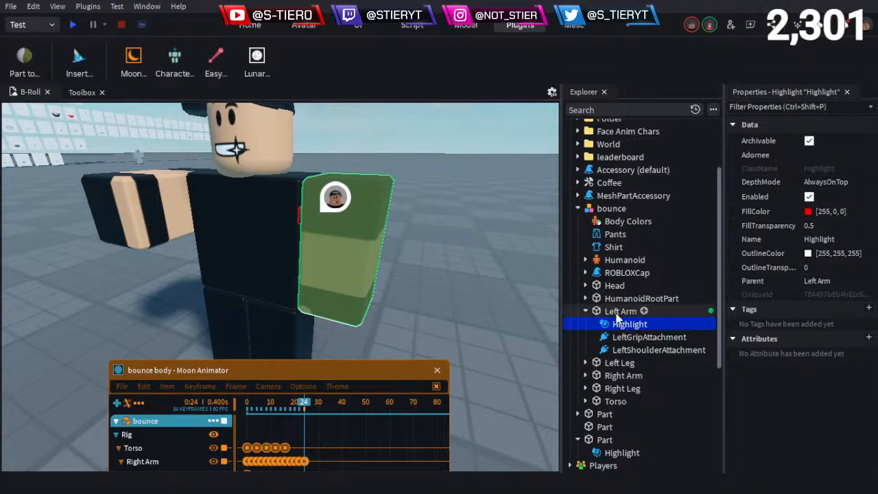
Read the collaborator's comment on the Left Arm and close the thread
right_click_drag(449, 293, 392, 274)
left_click(366, 255)
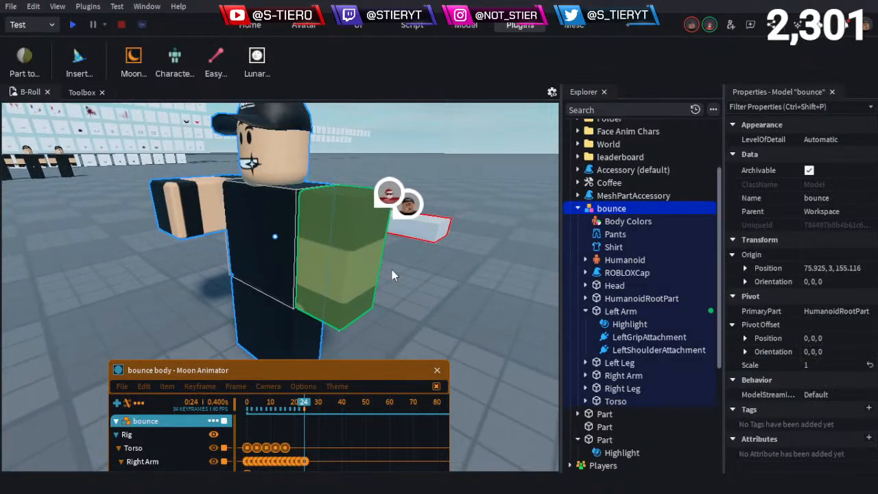
left_click(617, 312)
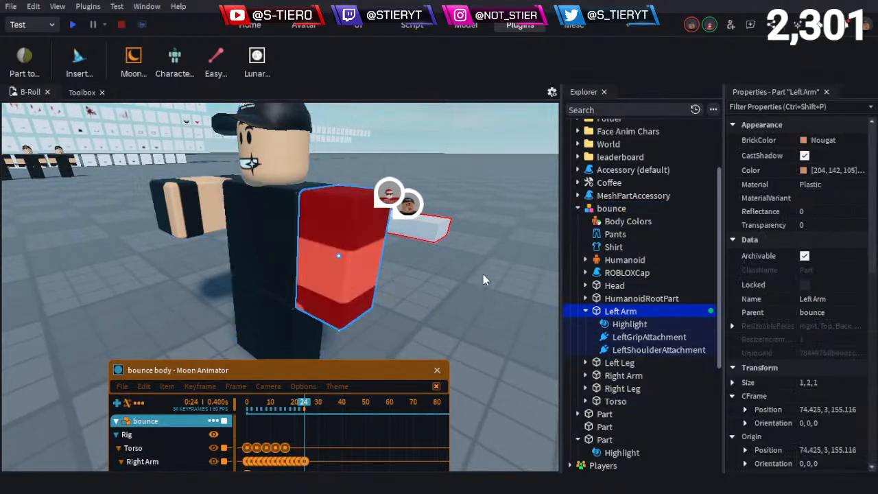
left_click(385, 198)
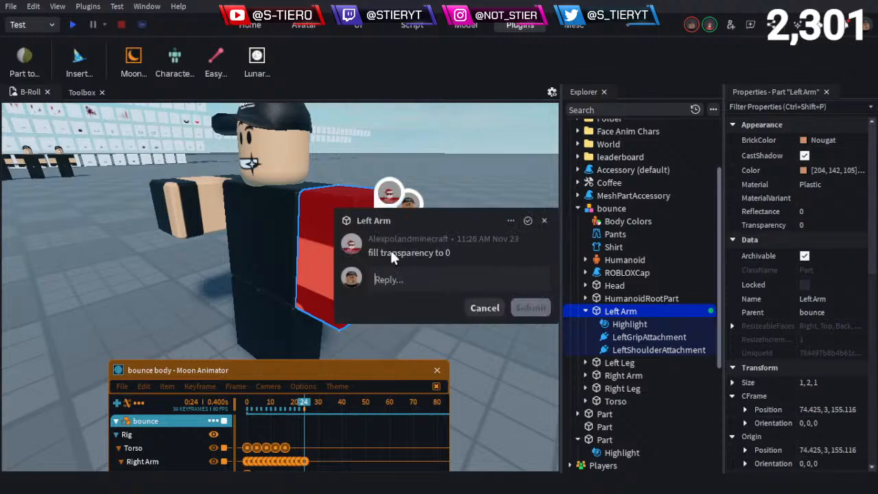
left_click(544, 221)
Set the fill transparency of the Left Arm's Highlight to 0
left_click(624, 324)
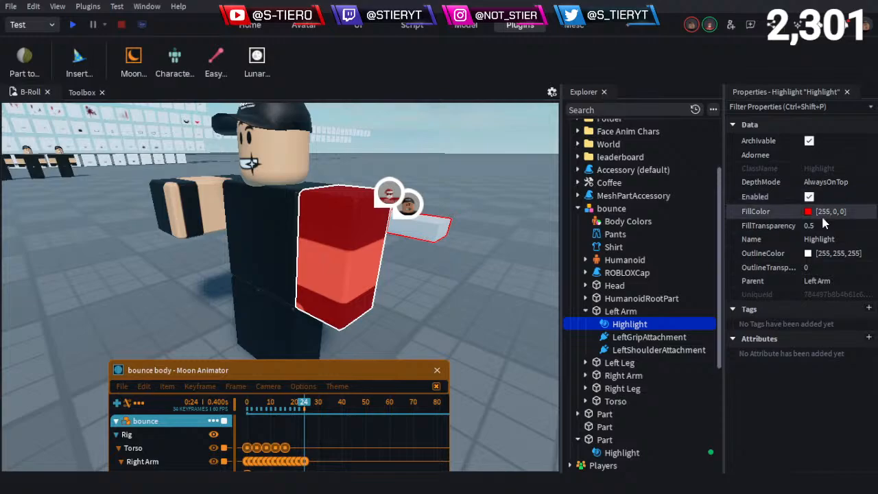
left_click(821, 219)
type("0")
key("Return")
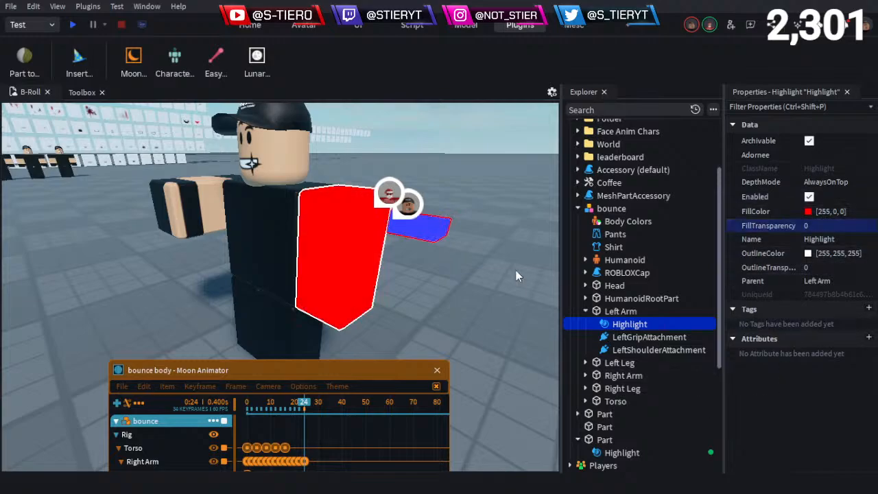
Raise the Moon Animator window and scrub the bounce body animation back to frame 0 to check the highlighted arm
right_click_drag(448, 236, 451, 237)
left_click_drag(222, 369, 215, 337)
left_click_drag(290, 373, 219, 390)
left_click_drag(302, 339, 327, 323)
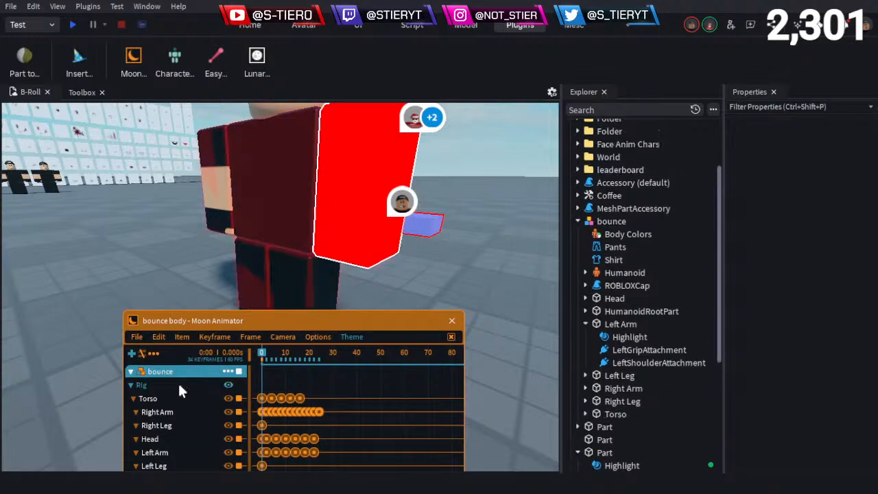
left_click(320, 354)
left_click_drag(307, 355, 261, 364)
left_click_drag(266, 367, 209, 369)
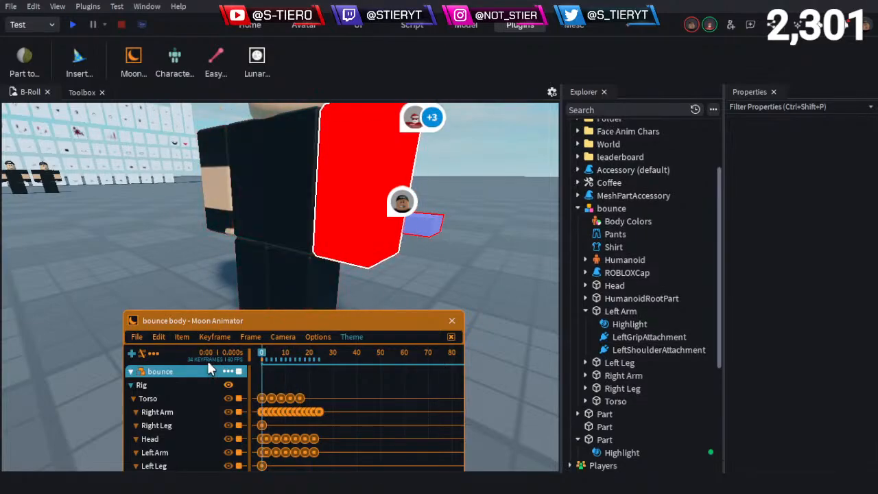
Move Moon Animator out of the way, read the collaborator's full comment thread on the Left Arm, and close it
left_click_drag(392, 323, 378, 357)
right_click_drag(500, 317, 493, 291)
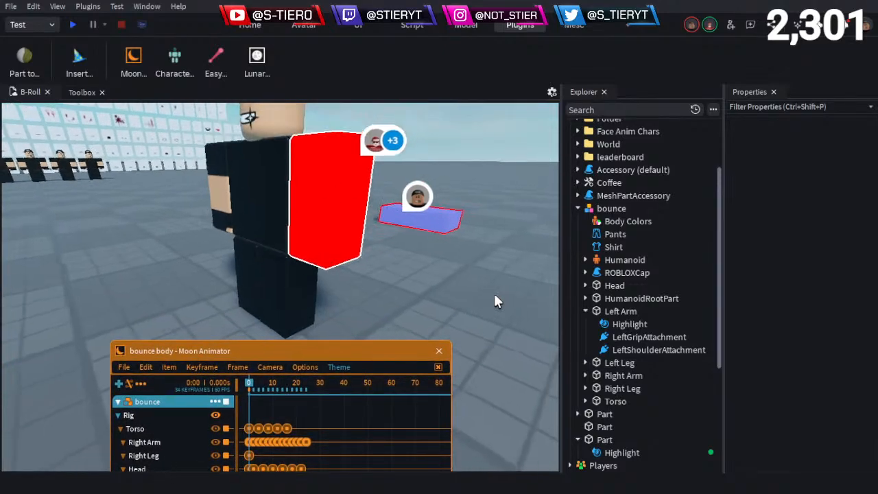
scroll(493, 291, "down", 2)
left_click(373, 159)
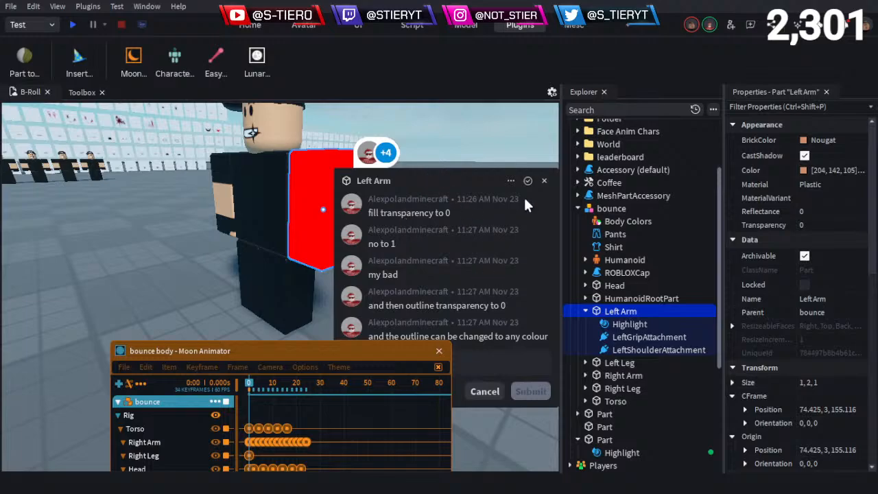
left_click_drag(380, 355, 204, 371)
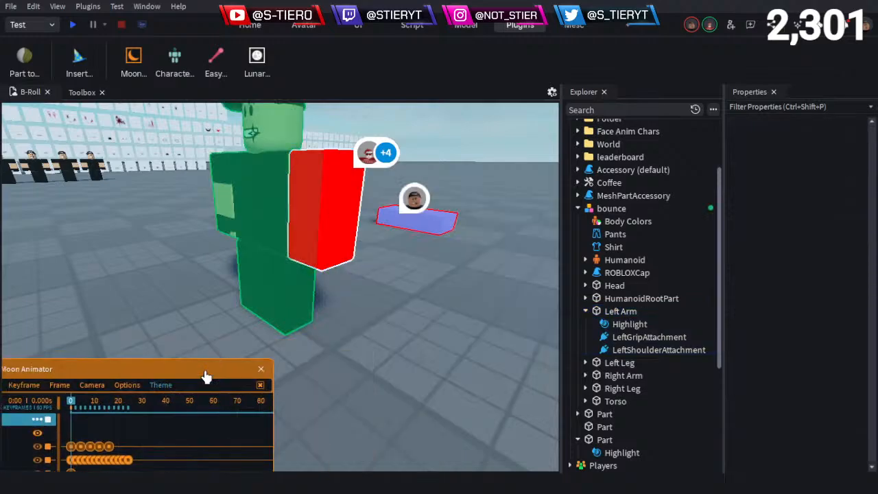
left_click(368, 152)
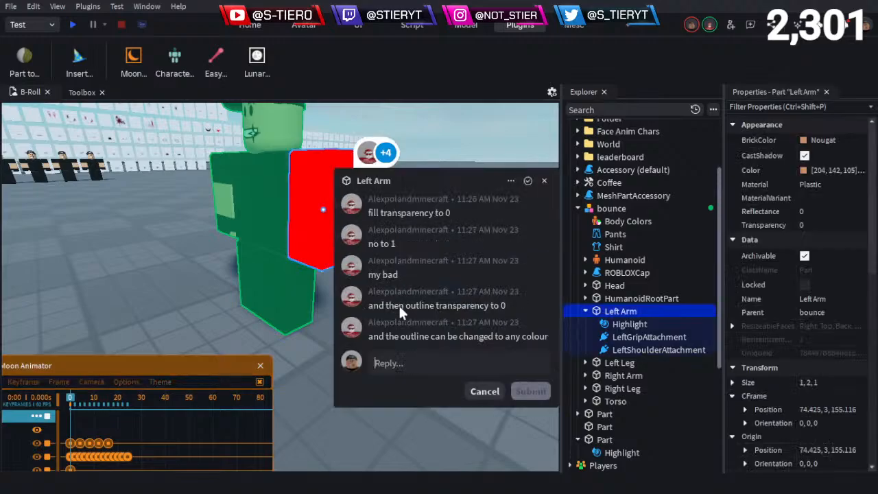
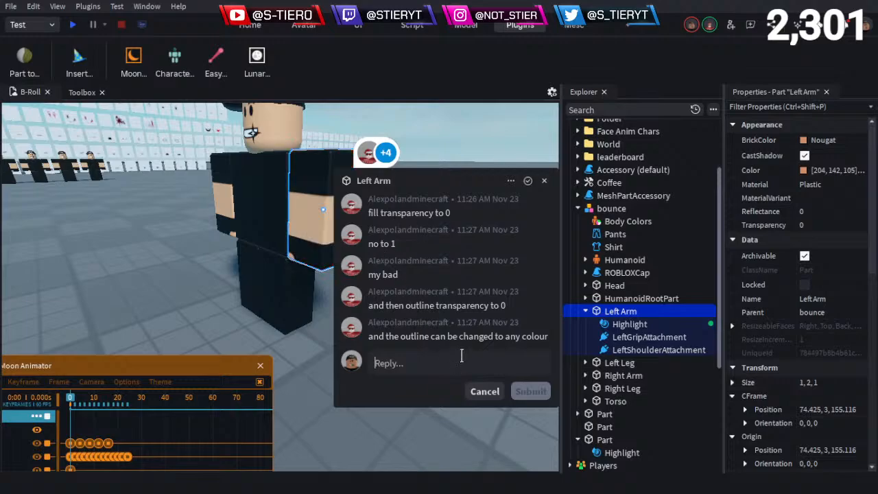
left_click(484, 392)
Examine the properties of the Left Arm's Highlight and the arm's outline from closer up
left_click(624, 325)
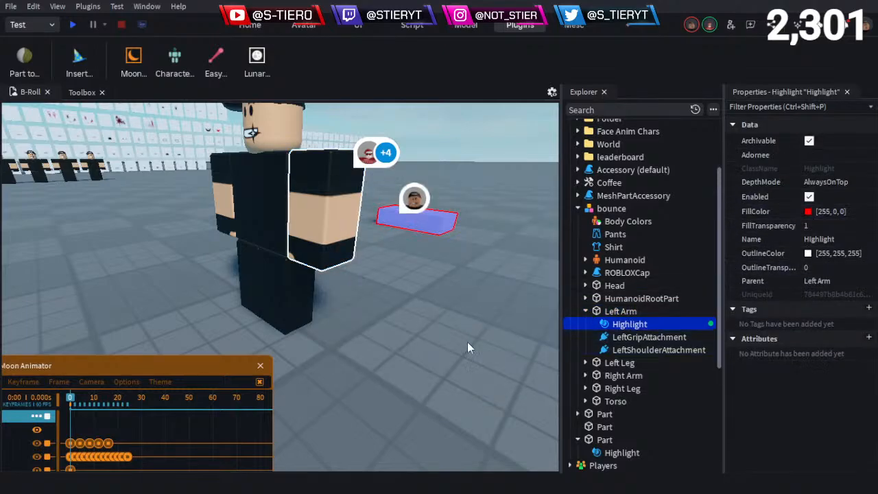
left_click(439, 299)
key("w")
right_click_drag(437, 298, 438, 298)
key("s")
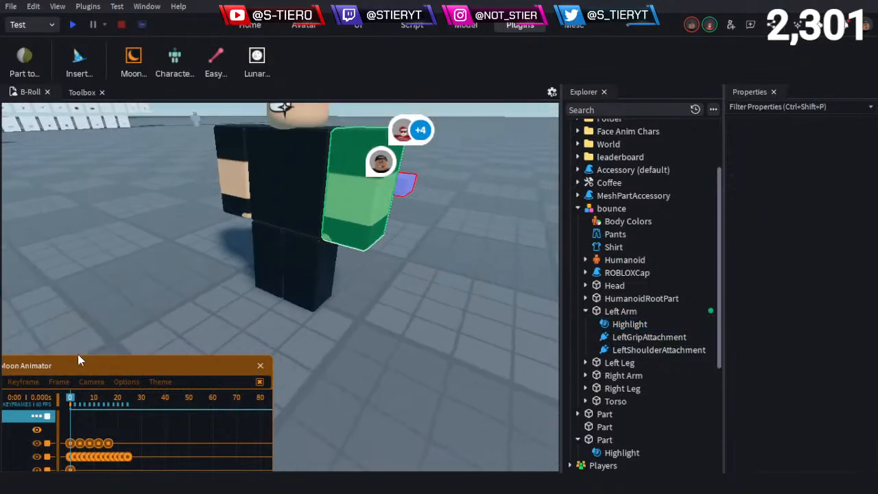
Bring the Moon Animator window back into view and place duplicates of the Left Arm's Highlight in the Left Leg and Right Leg
left_click_drag(81, 367, 260, 335)
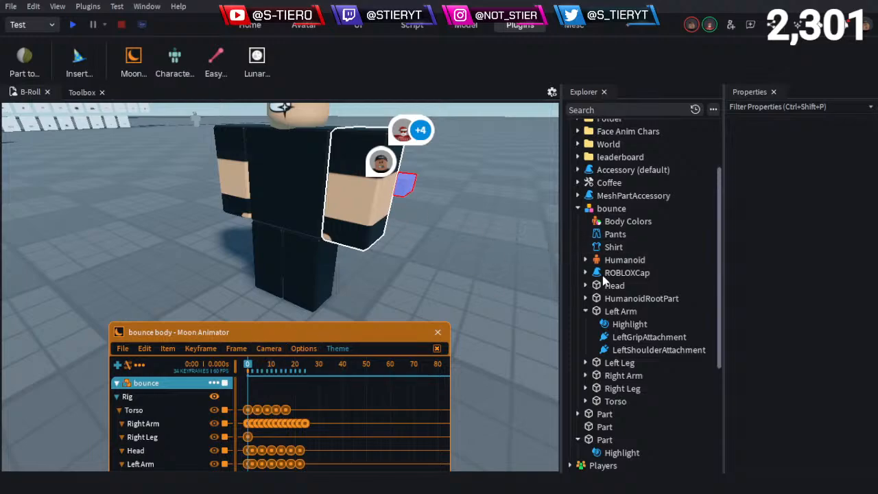
left_click(603, 327)
left_click(611, 312)
left_click(610, 321)
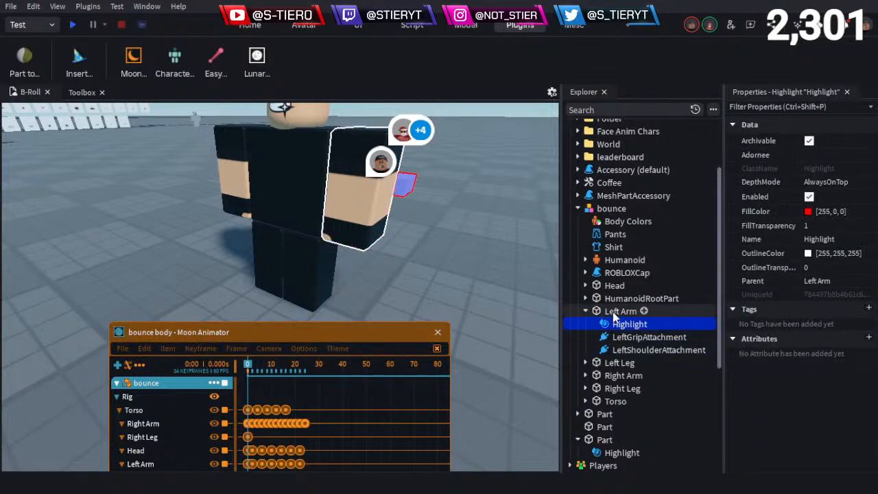
scroll(616, 310, "down", 1)
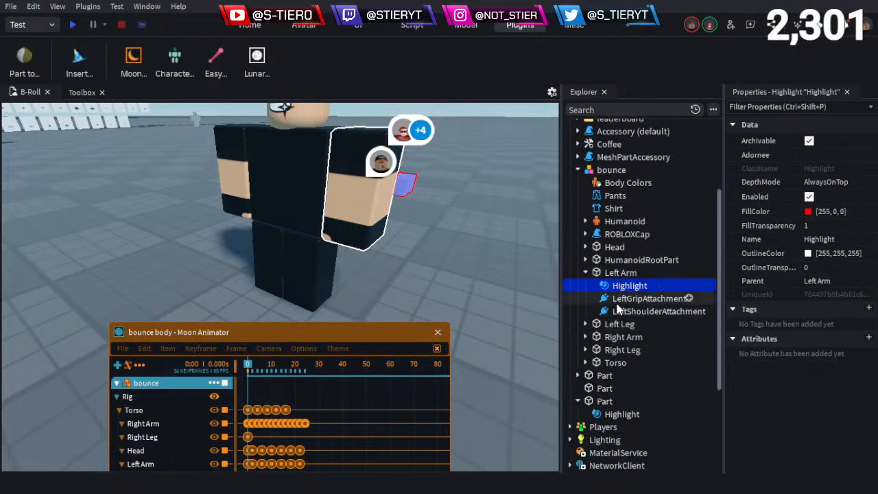
key("ctrl+d")
left_click_drag(620, 298, 622, 338)
key("ctrl+d")
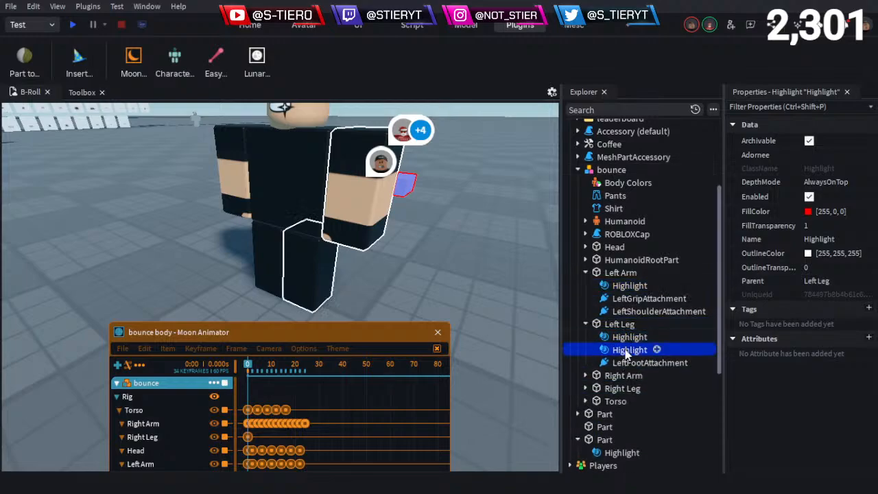
left_click_drag(634, 383, 630, 388)
Delete the Highlight from the Left Arm and examine the outlined legs up close from the front
left_click(436, 278)
scroll(437, 277, "down", 2)
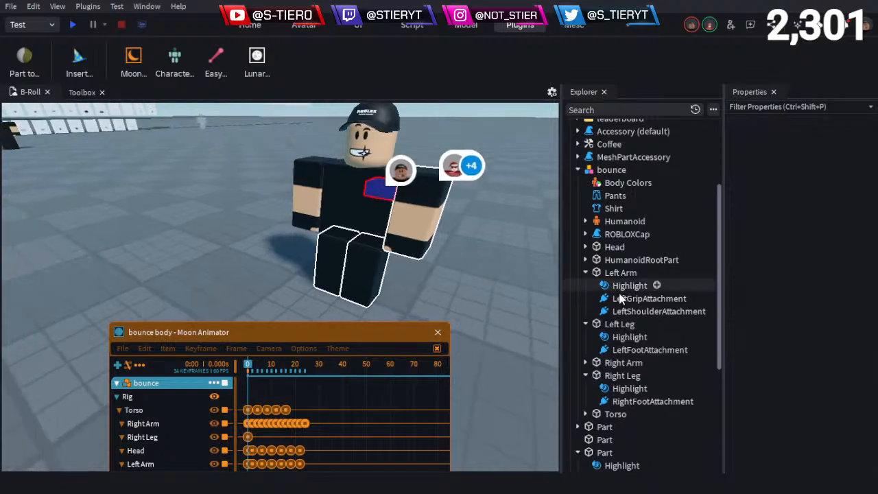
left_click(622, 283)
key("Delete")
scroll(500, 280, "up", 5)
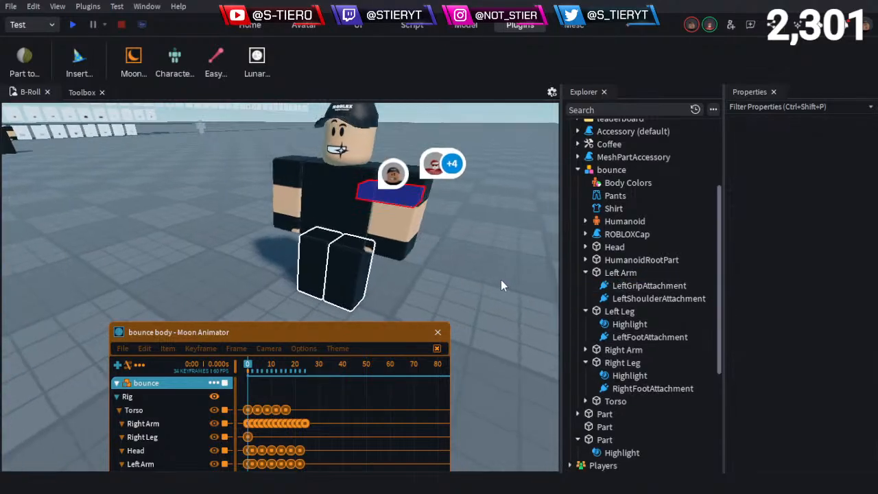
key("w")
right_click_drag(500, 280, 434, 287)
key("d")
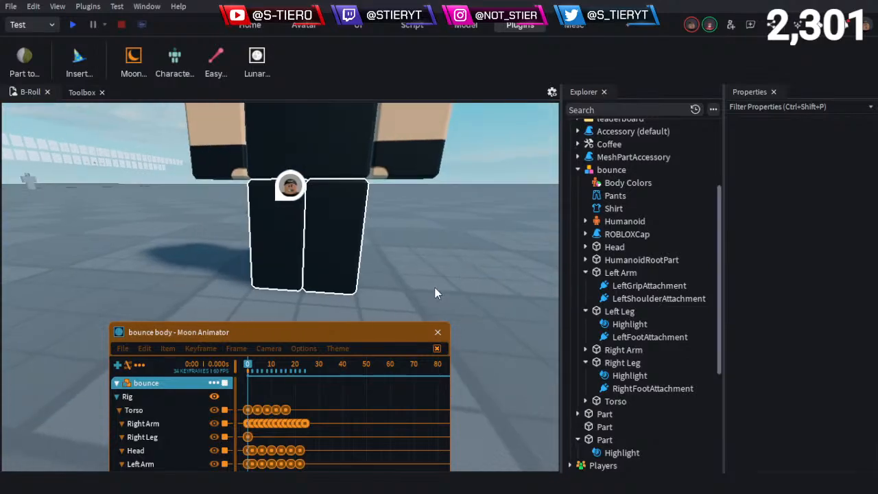
Move Moon Animator clear of the character, resolve the collaborator's comment thread on the Left Arm, and deselect the arm
left_click(271, 340)
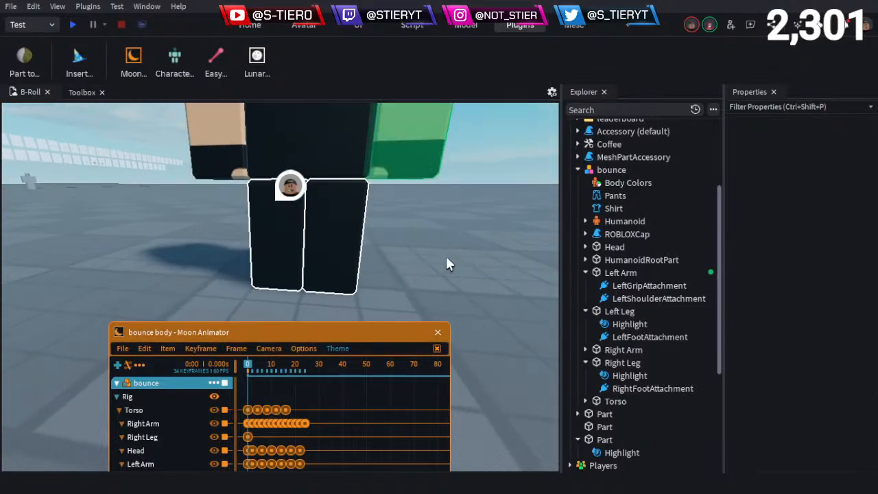
key("s")
right_click_drag(447, 258, 448, 258)
key("d")
left_click(371, 176)
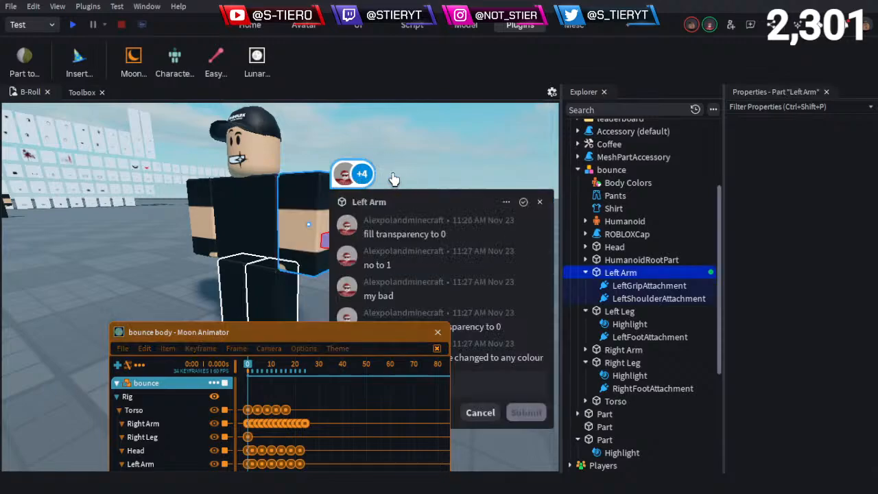
left_click_drag(374, 335, 207, 346)
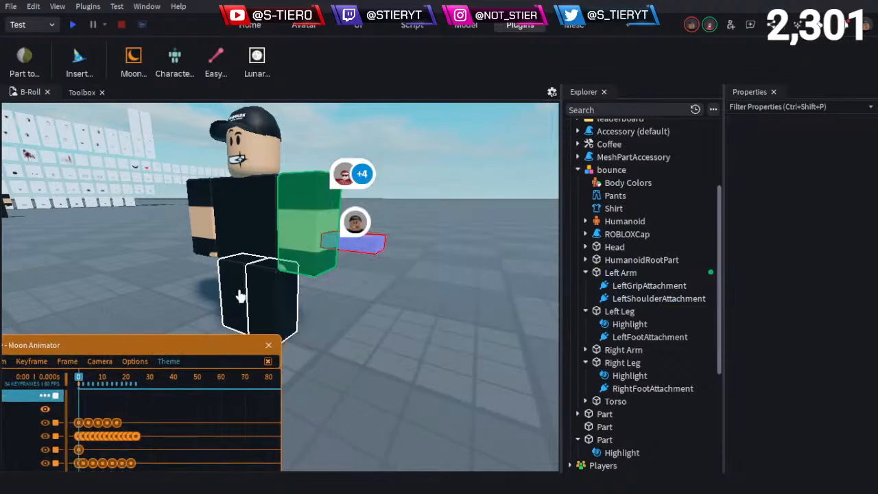
left_click(361, 173)
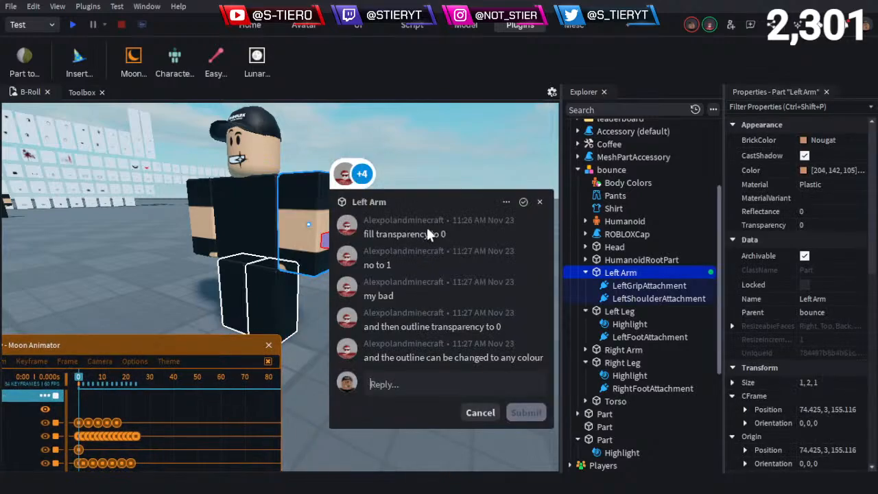
left_click(522, 202)
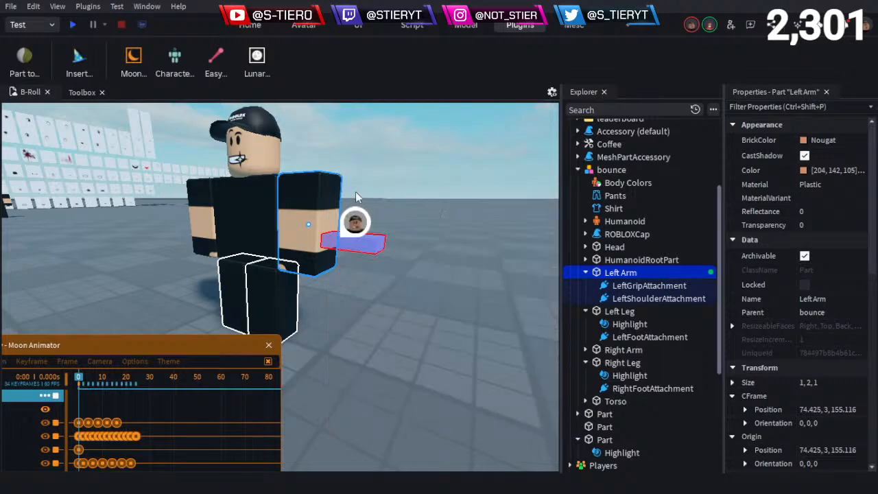
left_click(317, 199)
left_click(412, 268)
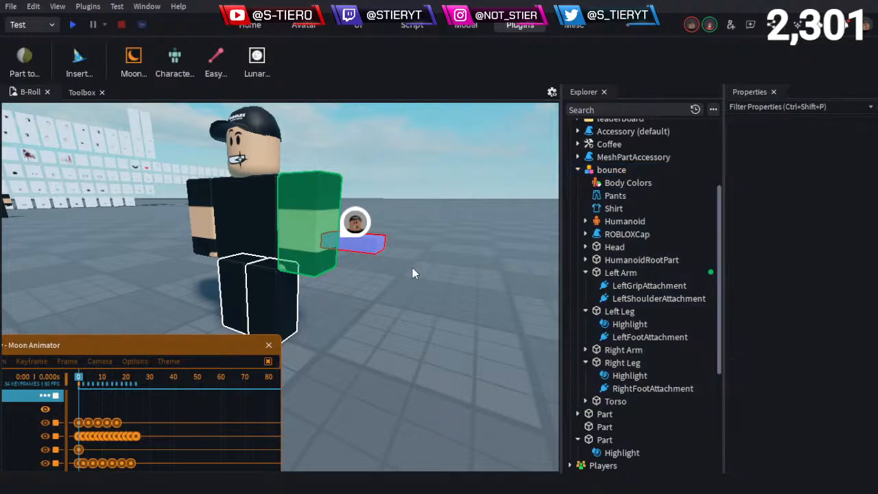
Examine the outlined legs up close from the front, with the Moon Animator track list fully in view beside them
key("a")
right_click_drag(413, 268, 427, 303)
key("a")
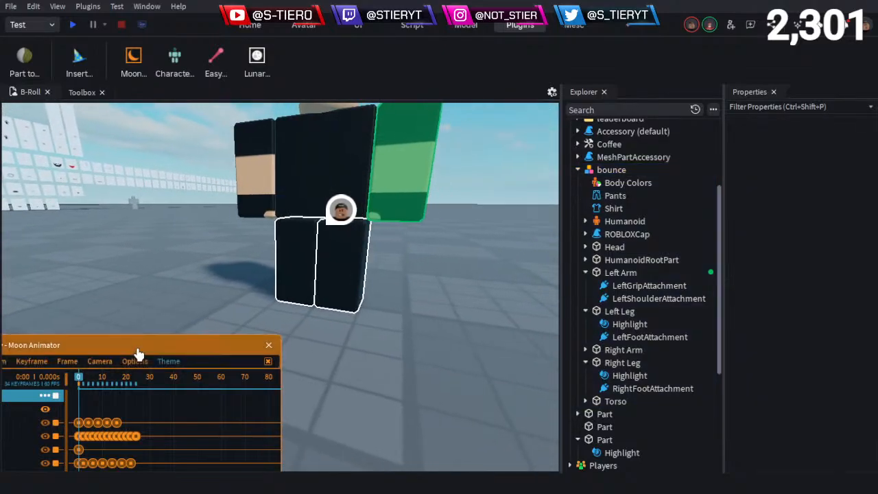
left_click_drag(129, 350, 172, 314)
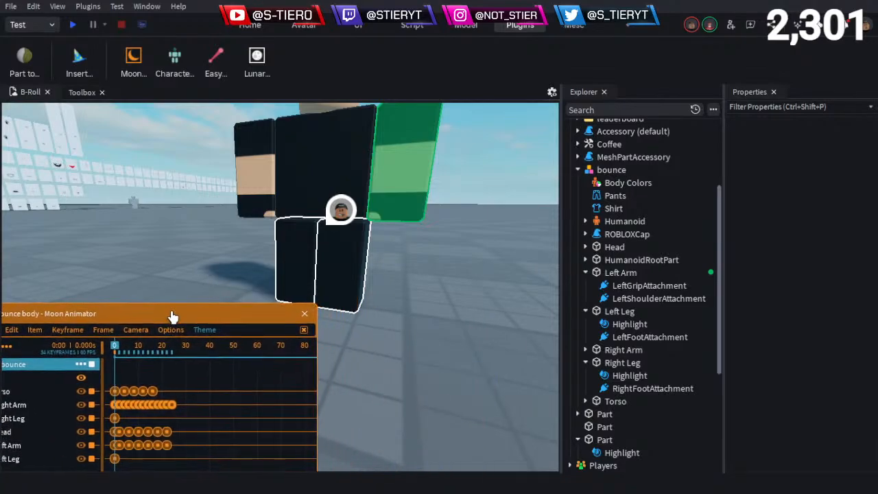
key("w")
key("d")
right_click_drag(390, 322, 389, 322)
key("a")
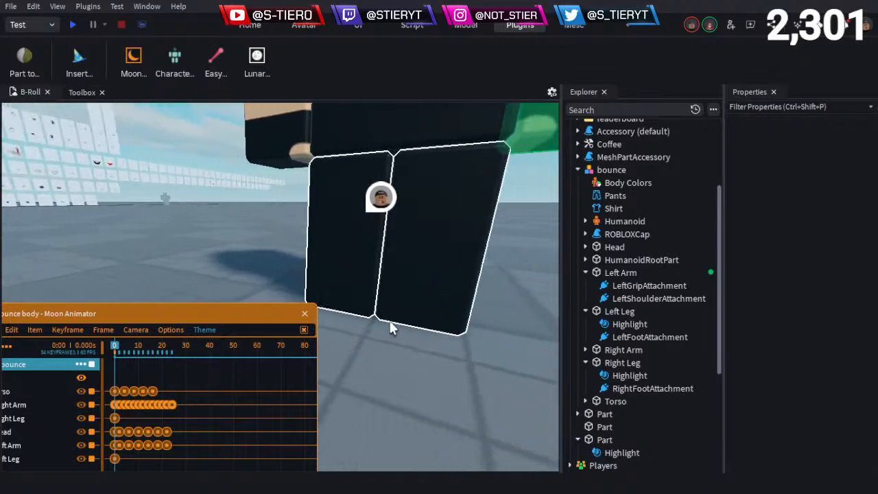
key("d")
left_click_drag(149, 316, 177, 314)
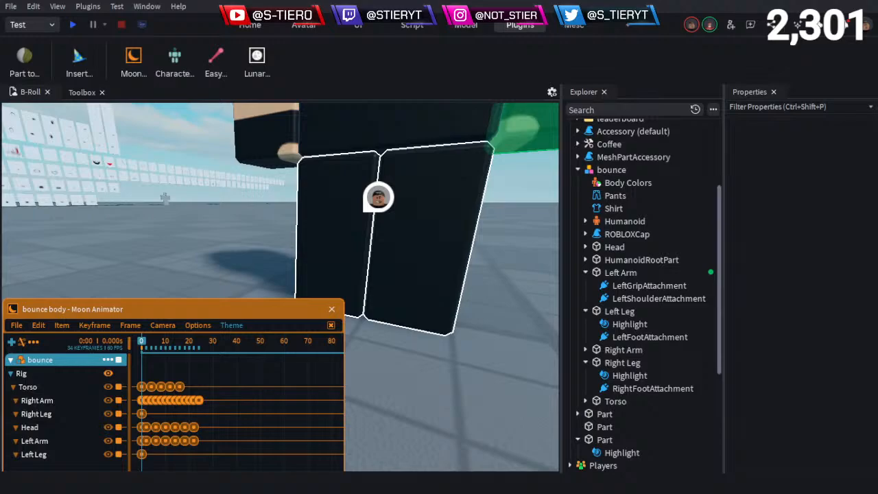
Read the comment attached to the highlighted Part and close it without replying
left_click(378, 199)
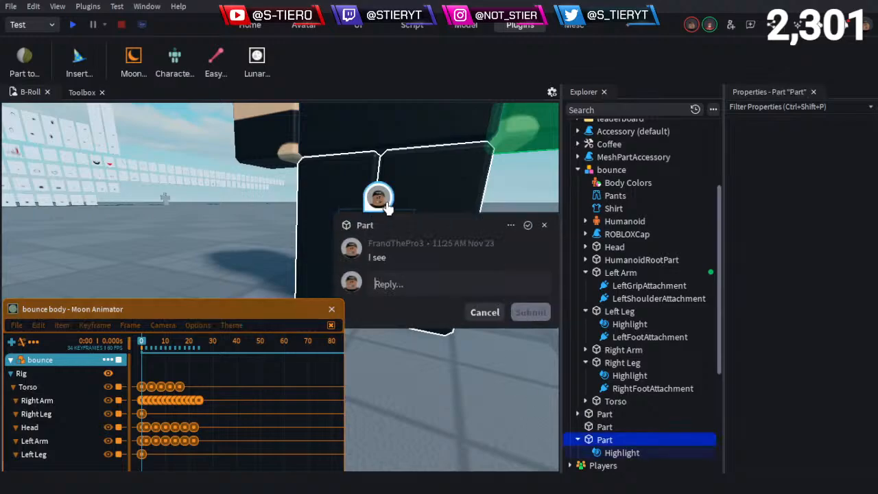
left_click(450, 372)
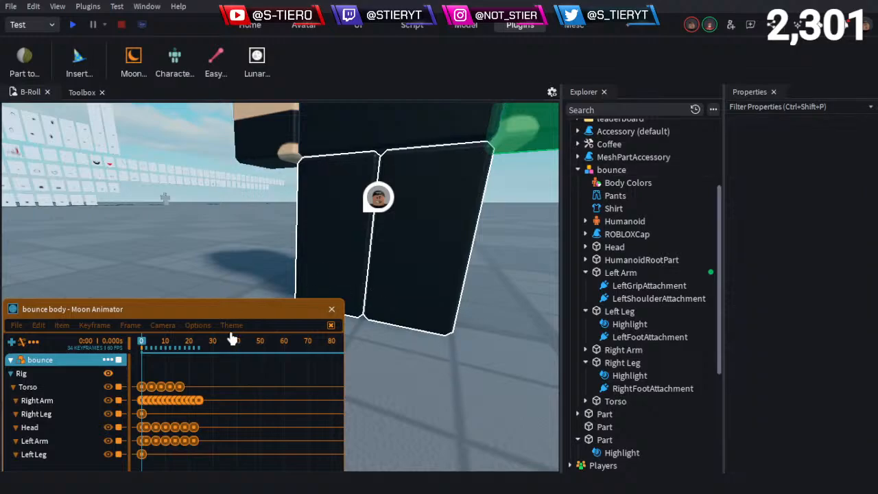
left_click(142, 316)
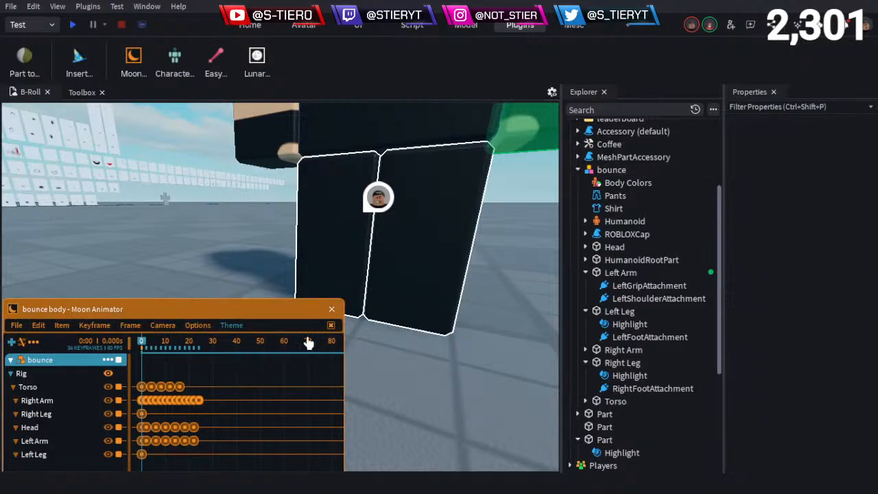
Close Explorer and Properties, and place the complete Moon Animator timeline, starting at frame 0, beside the outlined legs
scroll(197, 403, "up", 4)
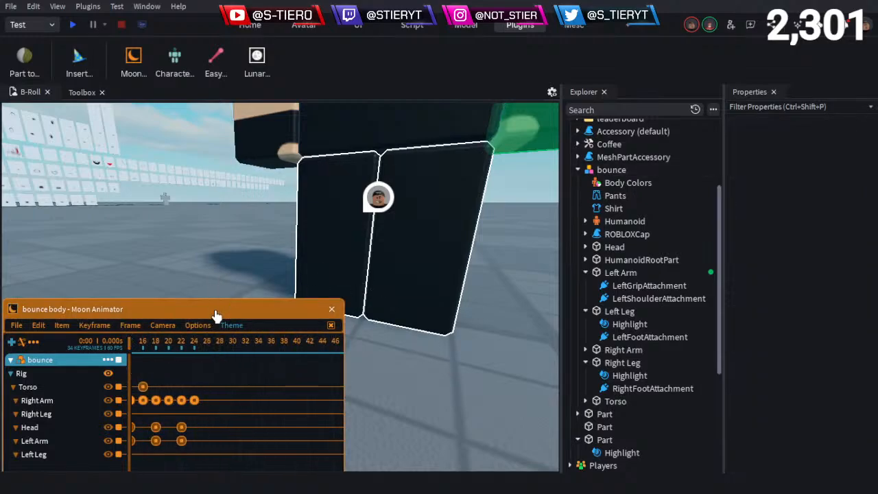
left_click_drag(215, 316, 222, 240)
left_click(605, 90)
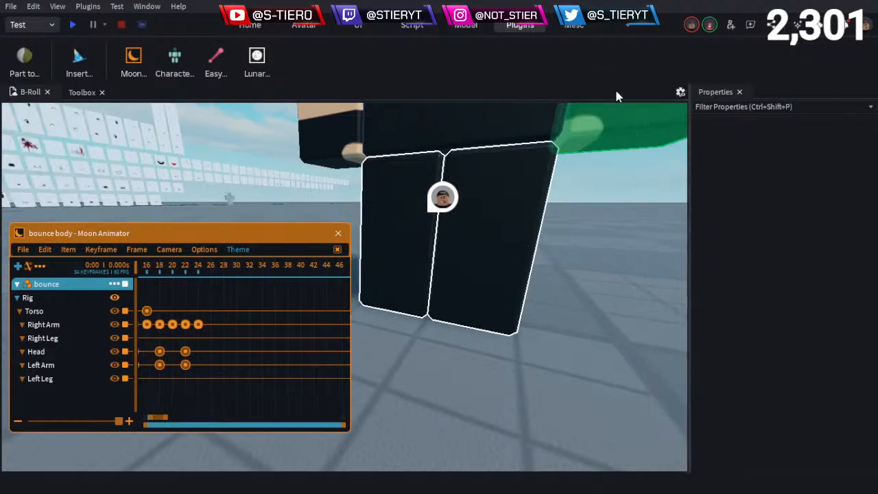
left_click(738, 92)
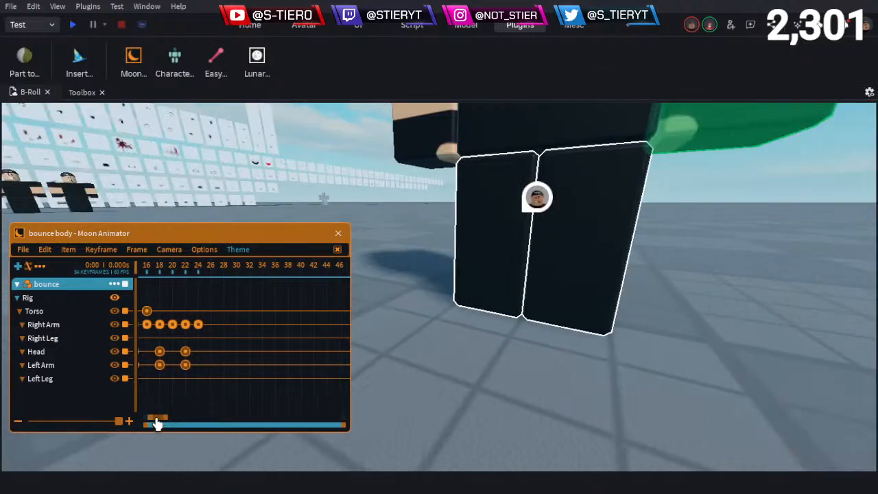
mouse_move(157, 421)
left_mouse_down()
mouse_move(122, 423)
mouse_move(153, 421)
left_mouse_up()
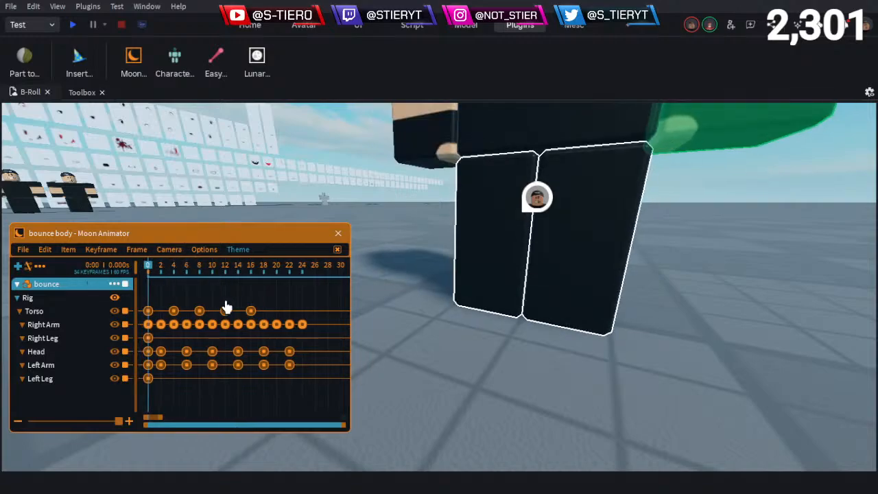
scroll(572, 338, "down", 3)
right_click_drag(573, 337, 573, 337)
scroll(573, 337, "up", 3)
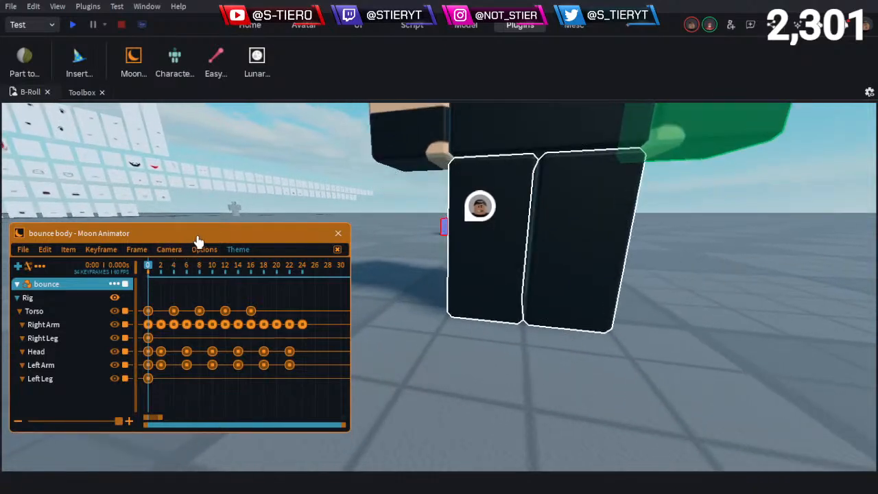
left_click_drag(196, 233, 284, 229)
left_click(433, 262)
left_click(300, 260)
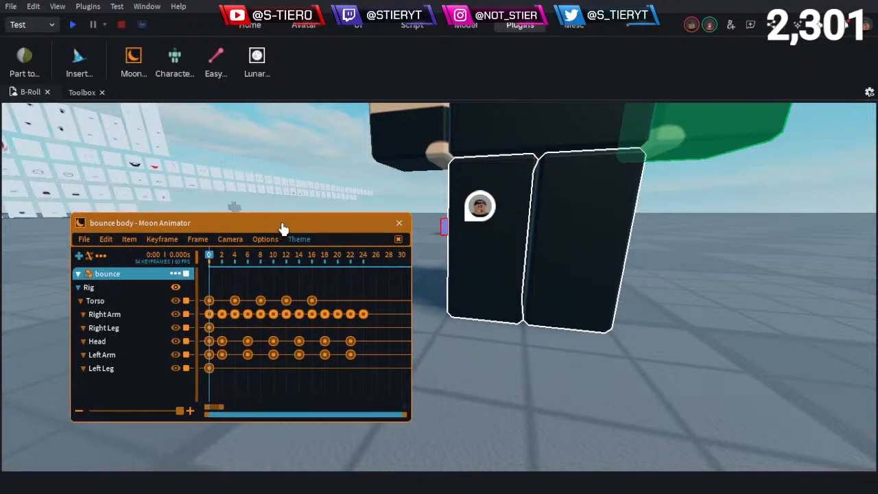
Select both legs at frame 0 to check their pose, and deselect them again
left_click(523, 294)
left_click(553, 276, "ctrl")
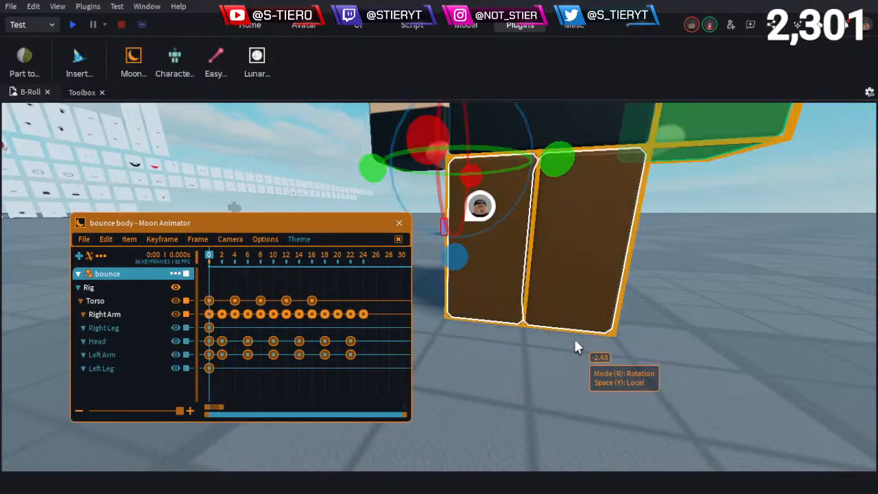
left_click(575, 341)
left_click(559, 286)
left_click(476, 272, "ctrl")
left_click(502, 343)
right_click_drag(502, 344, 502, 343)
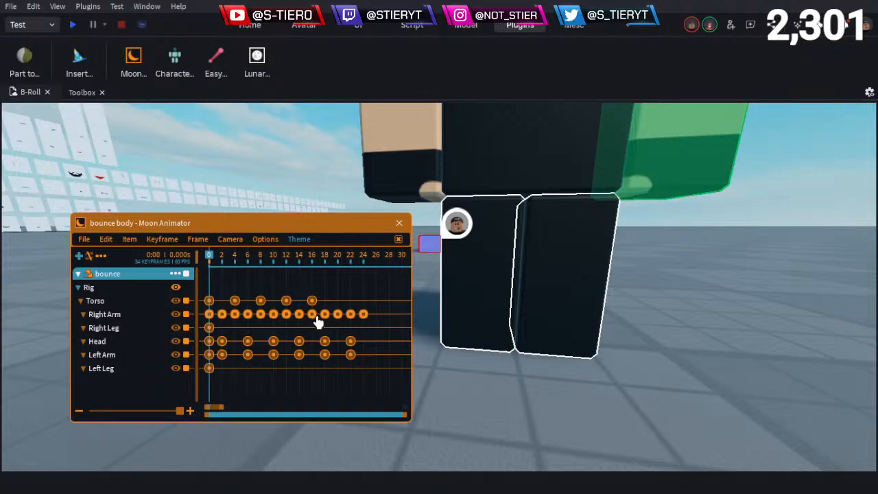
Try rotating the Right Leg and Left Leg together slightly at frame 2, and undo the rotation
left_click(222, 258)
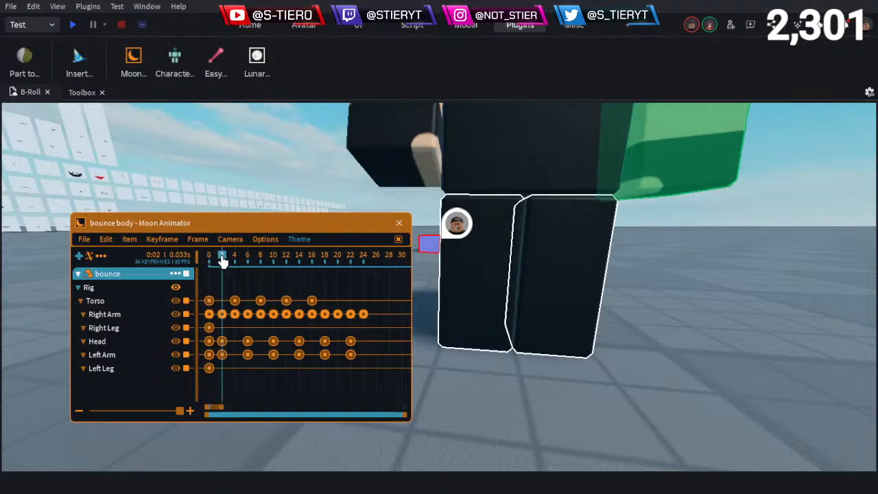
left_click(484, 267)
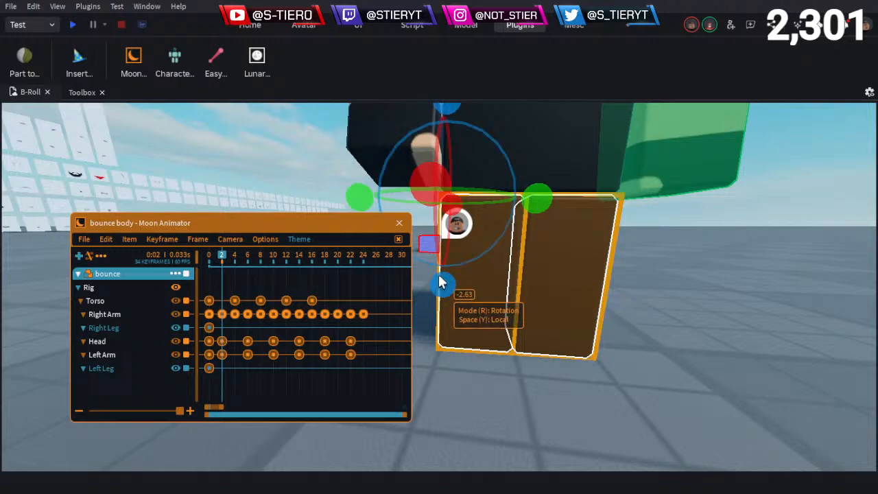
left_click_drag(438, 273, 447, 283)
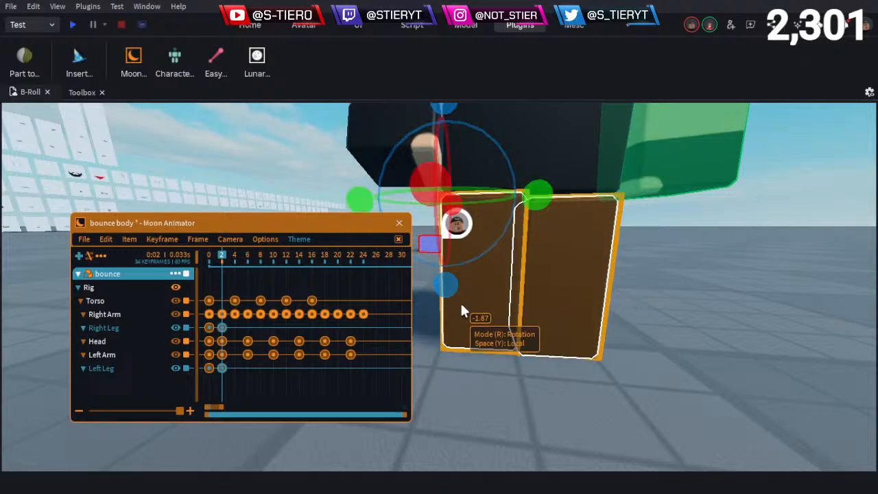
key("ctrl+z")
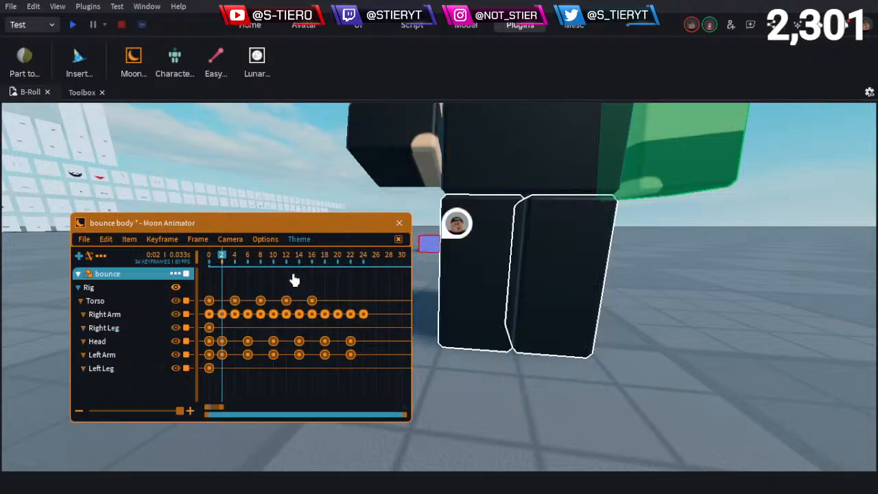
Compare the legs at frames 0 and 2, try adjusting their pose at frame 2, and delete the trial leg keyframes
left_click_drag(225, 263, 189, 262)
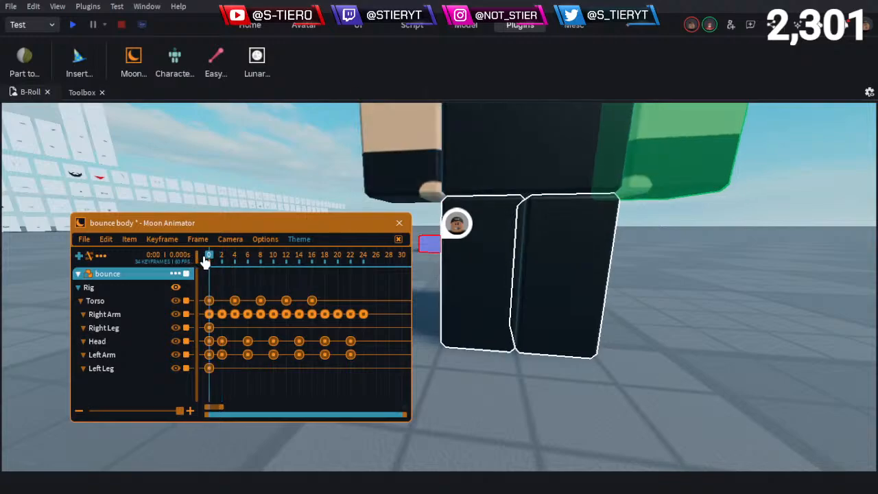
left_click(222, 262)
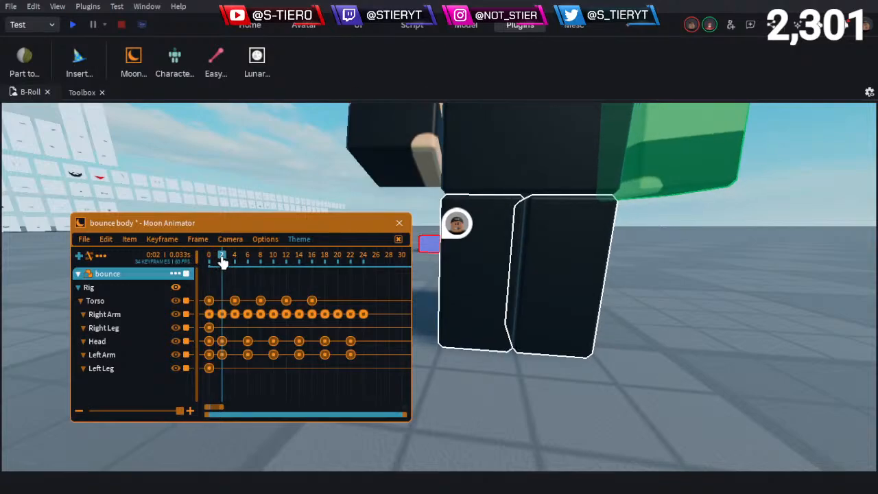
right_click_drag(539, 254, 524, 266)
left_click(524, 273)
right_click_drag(551, 300, 519, 305)
left_click_drag(519, 305, 521, 296)
left_click(578, 318)
right_click_drag(577, 318, 526, 291)
left_click(221, 368)
key("Delete")
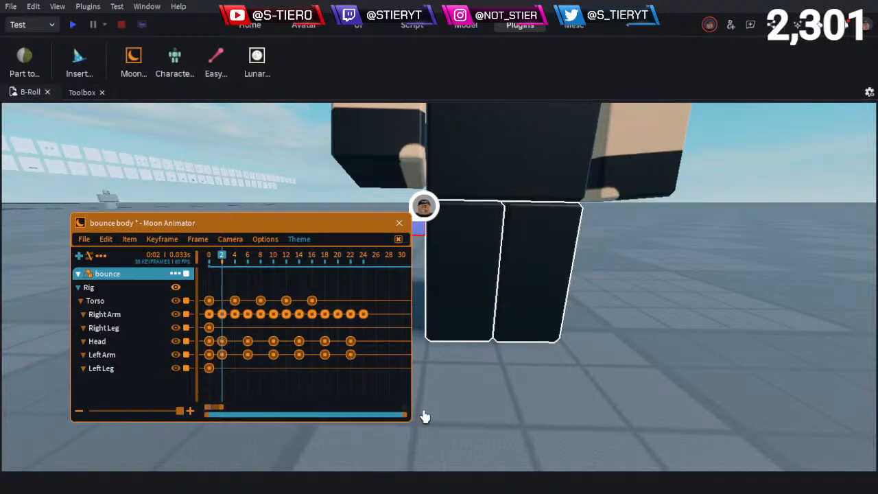
Hide Moon Animator, switch the viewport to full screen, and view the whole character from the front
scroll(435, 393, "down", 4)
right_click_drag(471, 343, 473, 345)
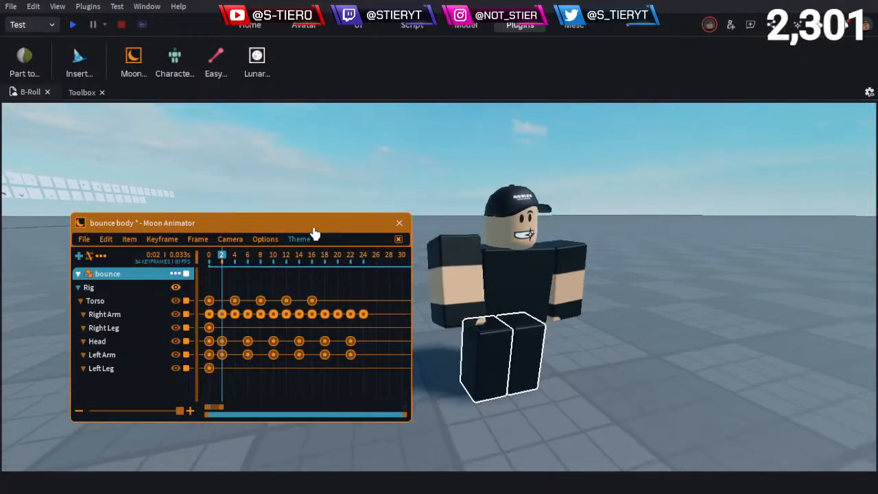
left_click(400, 223)
left_click(574, 25)
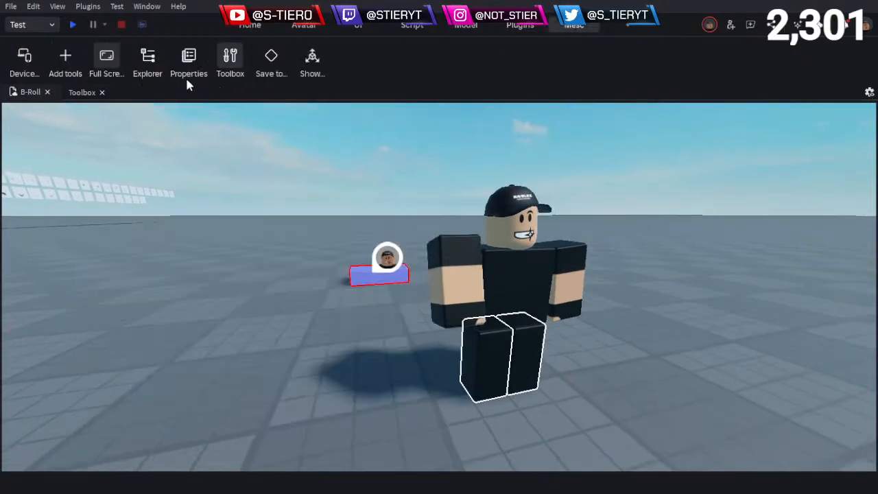
left_click(24, 61)
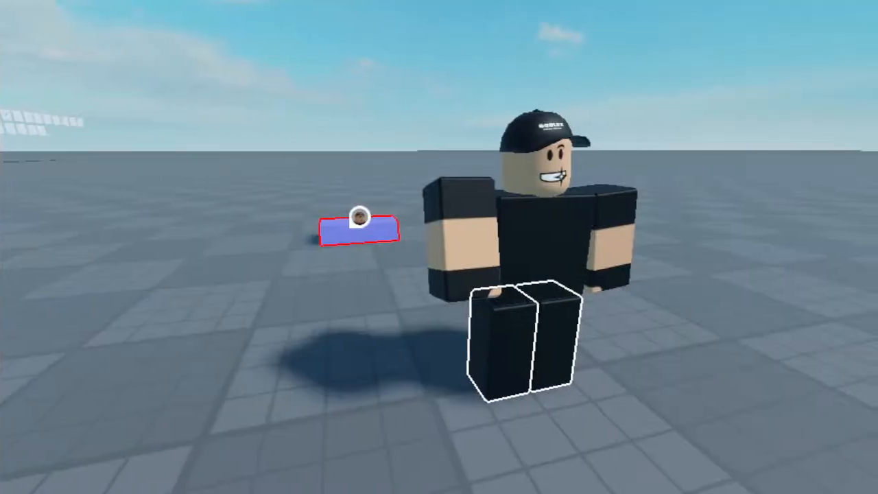
right_click_drag(543, 238, 542, 238)
right_click_drag(610, 276, 611, 276)
key("s")
key("w")
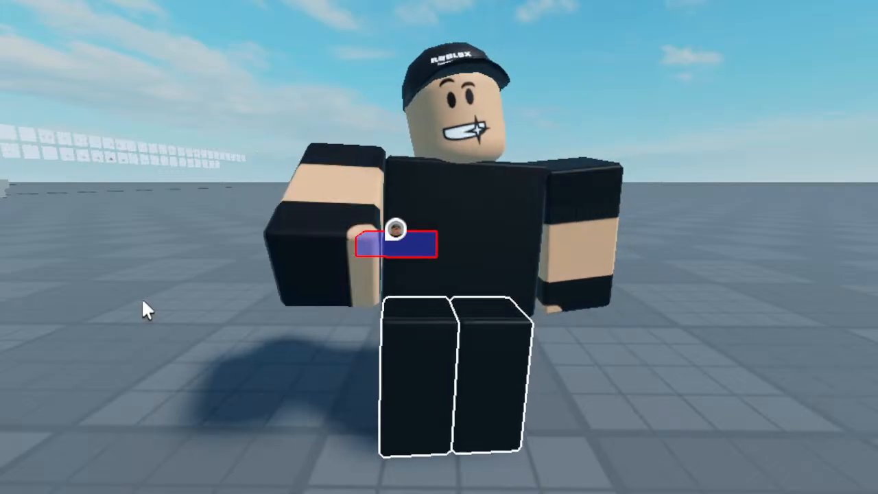
Play the bounce animation in full screen and bring the Moon Animator window to the middle of the viewport
key("space")
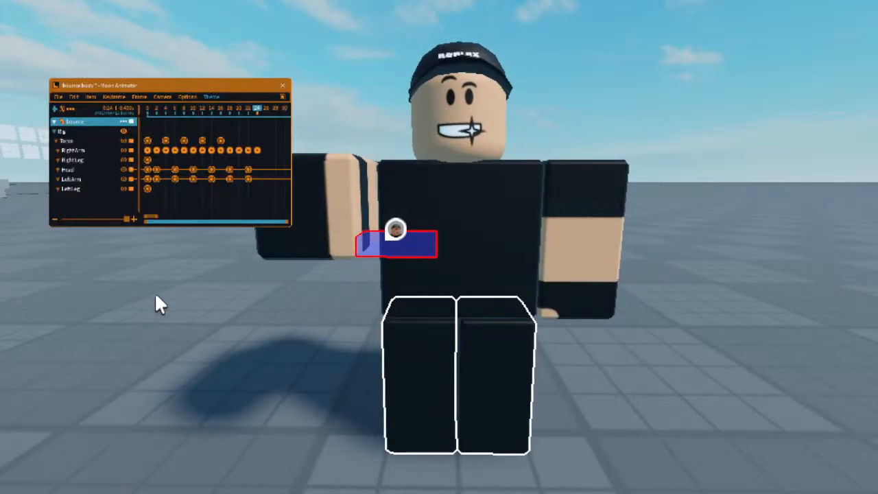
right_click_drag(155, 292, 189, 285)
scroll(189, 285, "down", 6)
left_click_drag(188, 85, 427, 104)
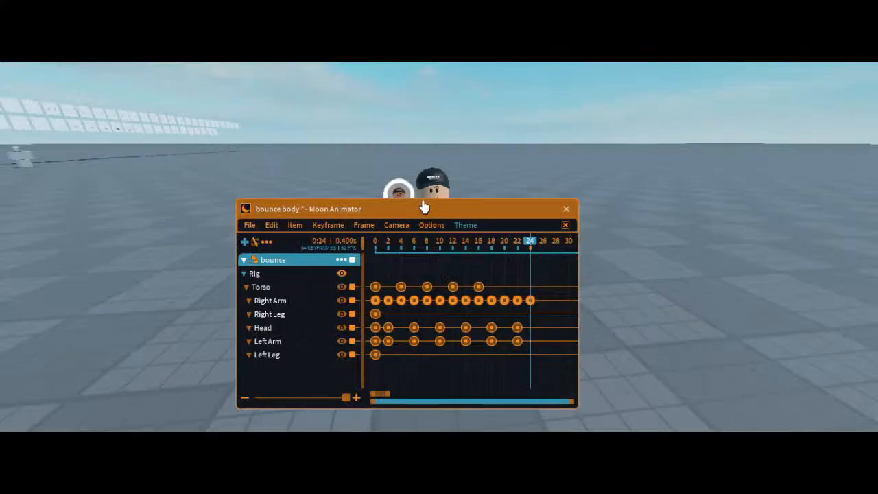
left_click_drag(424, 206, 445, 187)
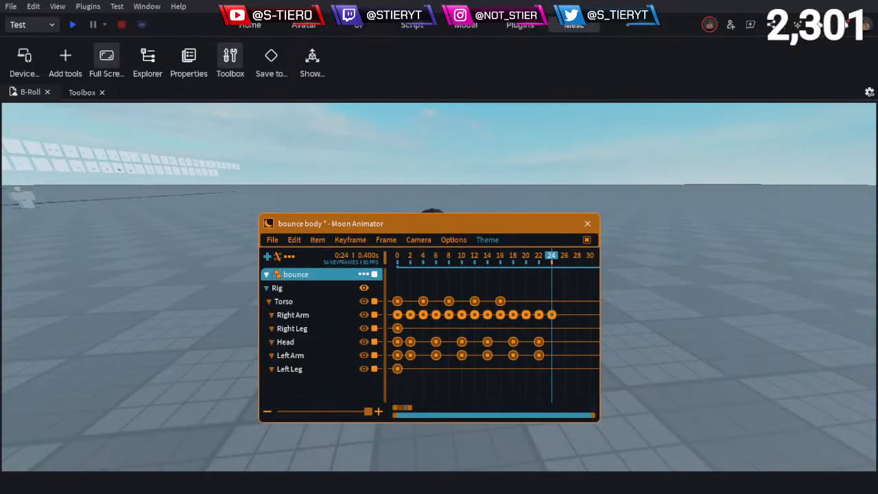
Save the bounce body animation and close the Moon Animator window
left_click_drag(440, 227, 607, 227)
left_click(437, 238)
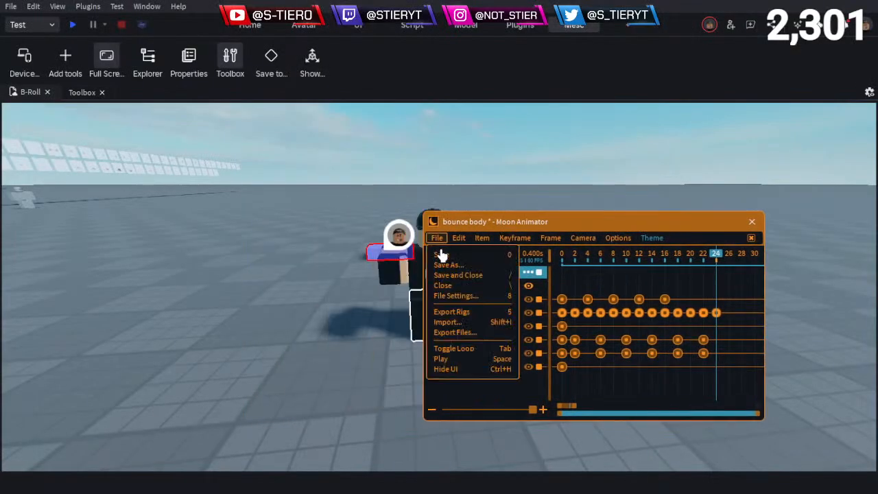
left_click(441, 255)
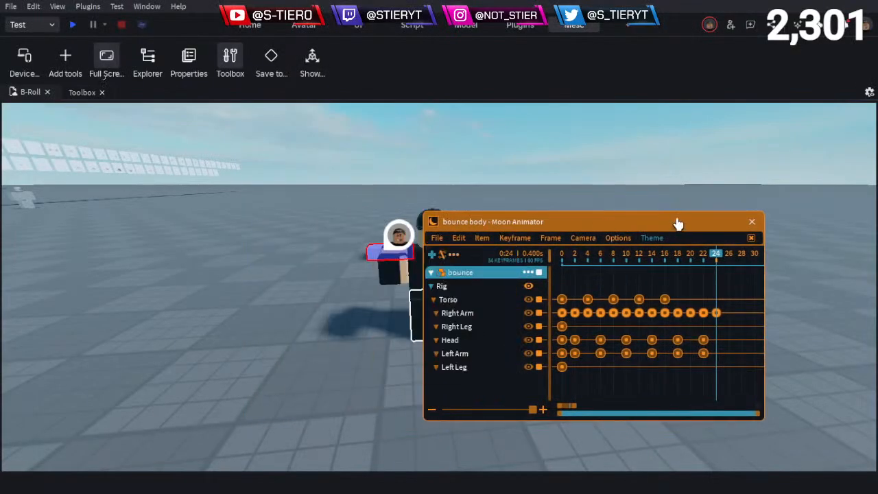
left_click(751, 225)
Reopen Moon Animator with a new untitled animation and add the bounce rig as its item
right_click_drag(679, 265, 606, 280)
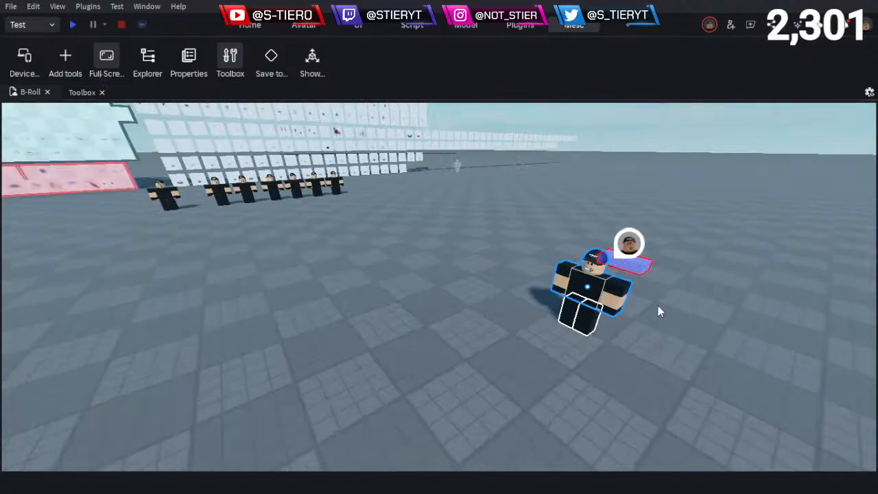
right_click_drag(676, 314, 610, 285)
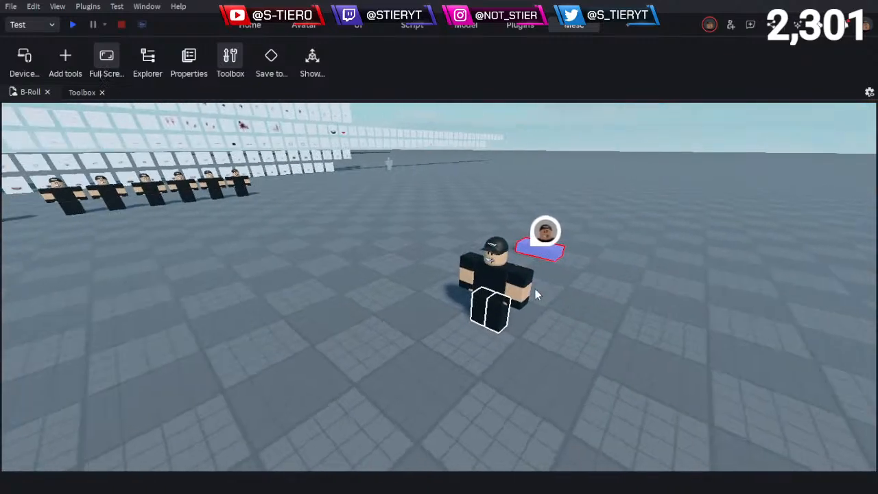
left_click(610, 285)
scroll(610, 284, "up", 2)
left_click(520, 24)
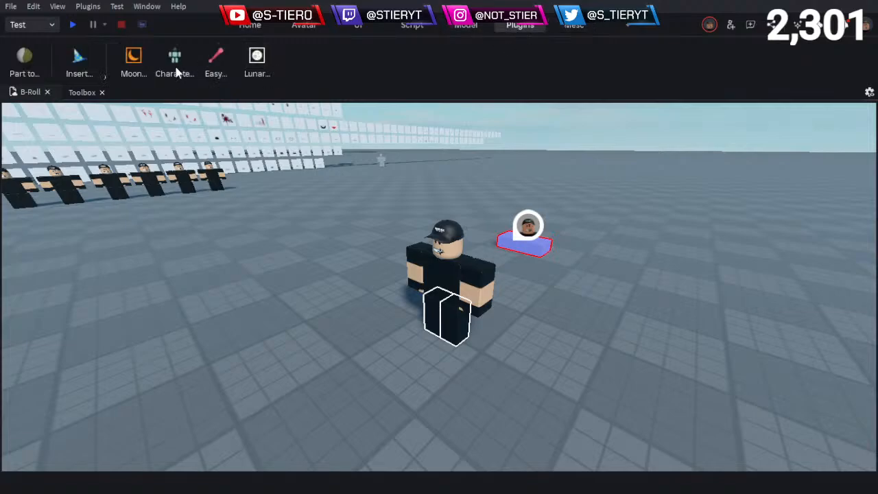
left_click(134, 59)
left_click_drag(537, 225, 617, 235)
left_click(659, 400)
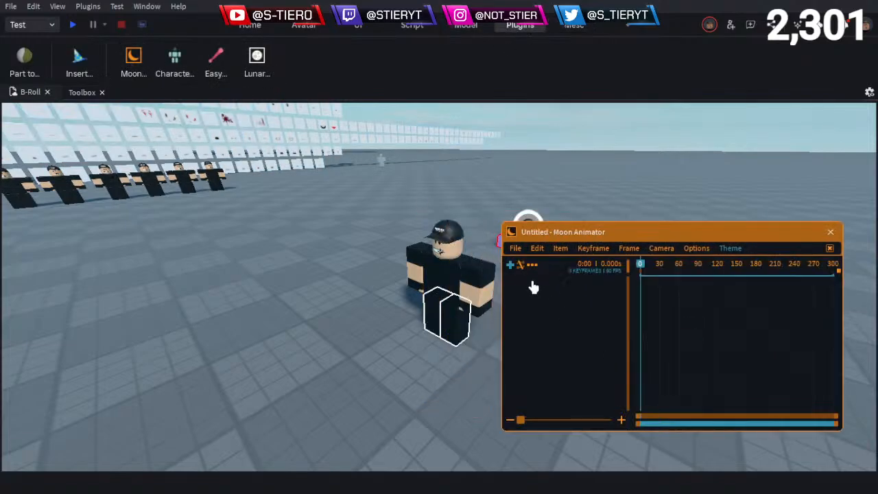
left_click(511, 265)
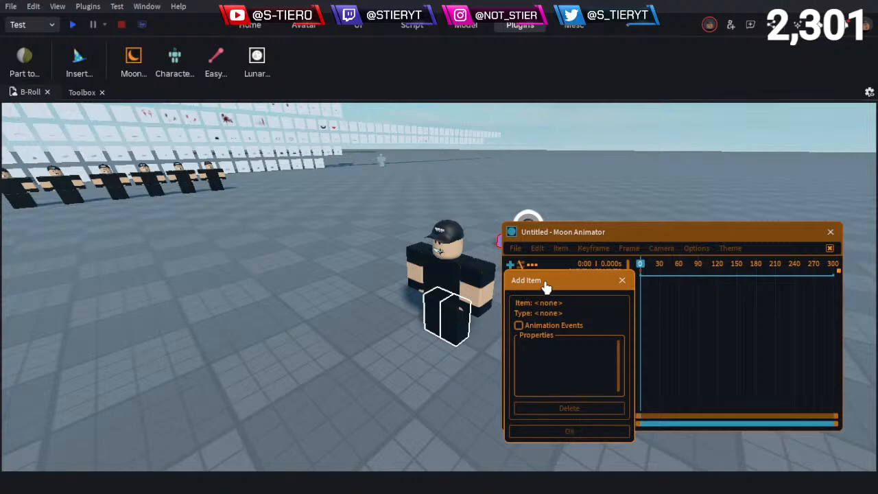
left_click(449, 270)
left_click(568, 430)
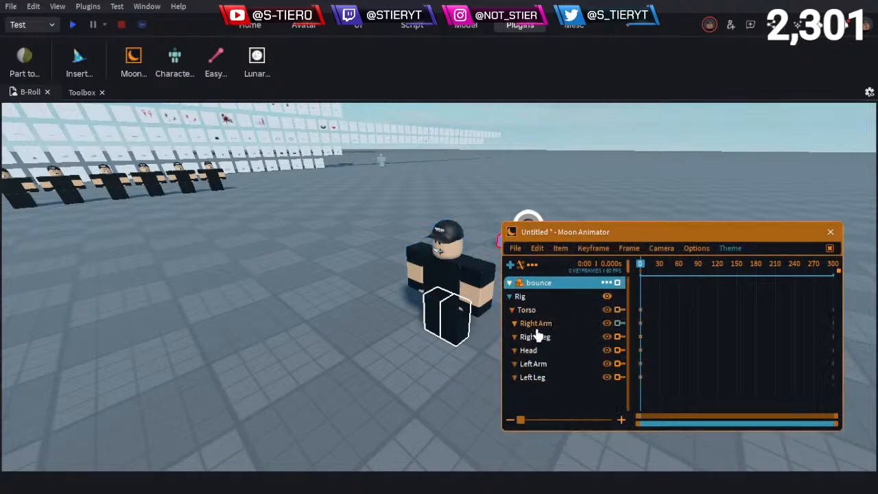
Add starting keyframes at frame 0 for every part of the bounce rig
right_click_drag(368, 369, 369, 365)
key("w")
key("a")
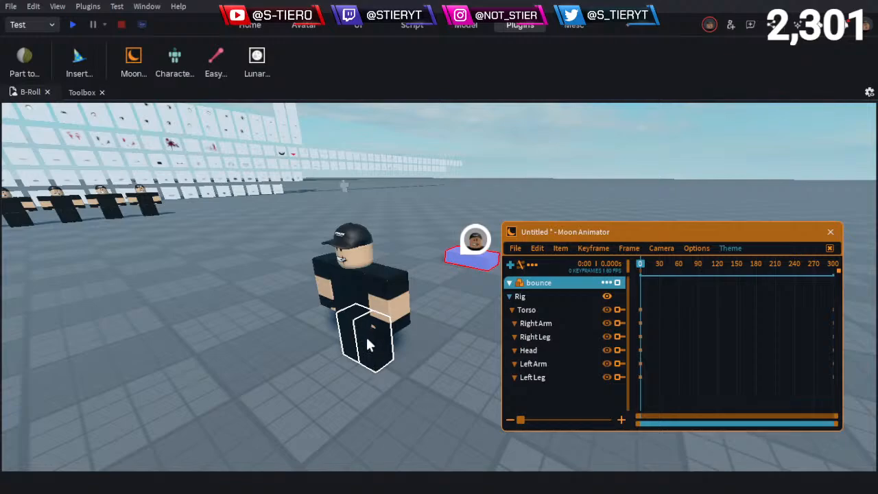
right_click_drag(367, 338, 431, 342)
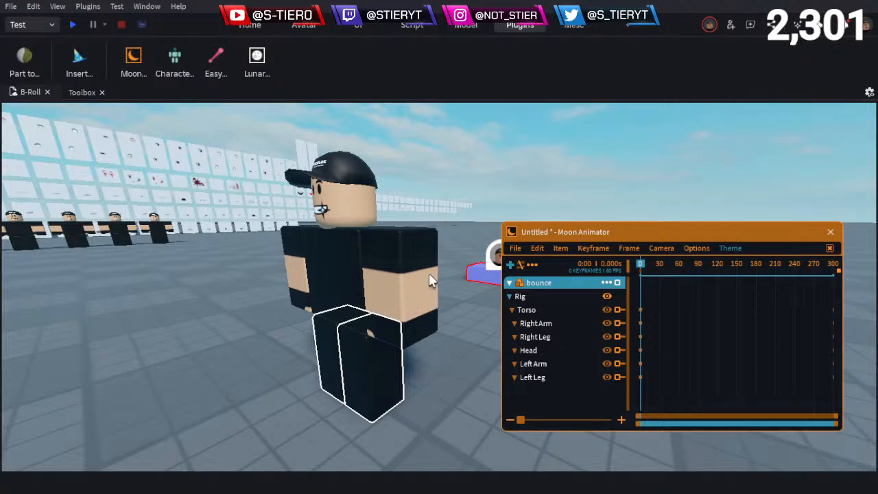
key("d")
right_click_drag(391, 311, 461, 315)
scroll(392, 308, "up", 3)
left_click(395, 317)
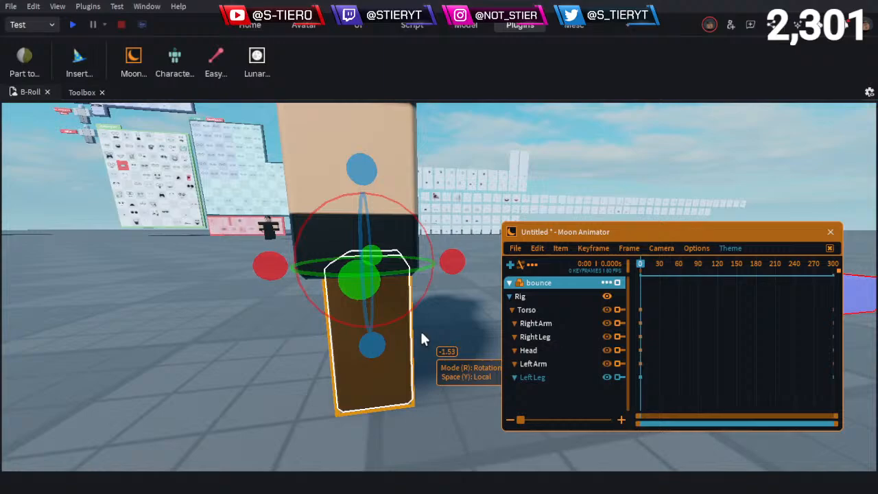
left_click(421, 332)
scroll(421, 333, "down", 4)
double_click(559, 286)
key("equal")
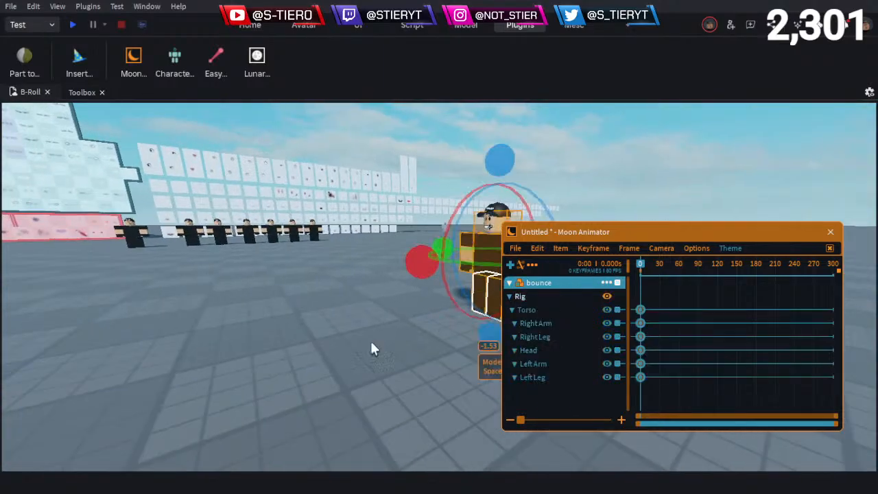
left_click(370, 342)
Rotate the Left Leg and Right Leg in opposite directions by about 25 degrees each at frame 10
right_click_drag(370, 342, 323, 333)
scroll(702, 318, "up", 3)
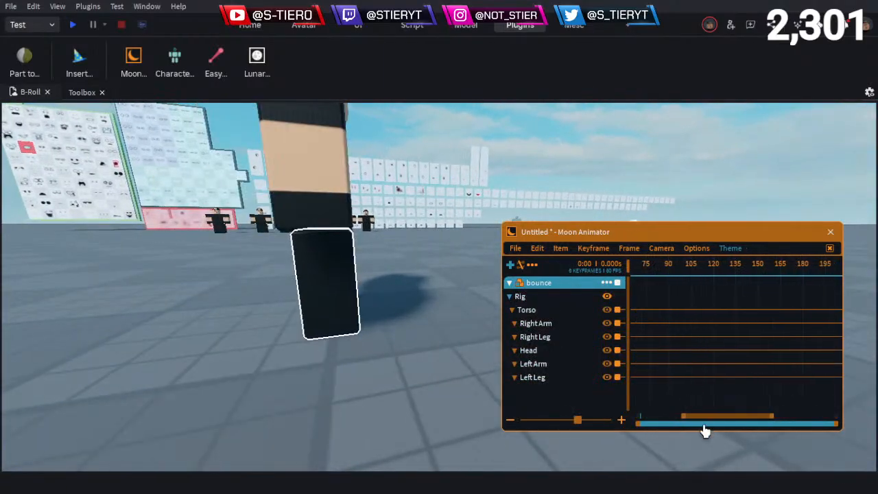
scroll(676, 308, "up", 4)
left_click_drag(665, 419, 629, 425)
scroll(675, 336, "up", 2)
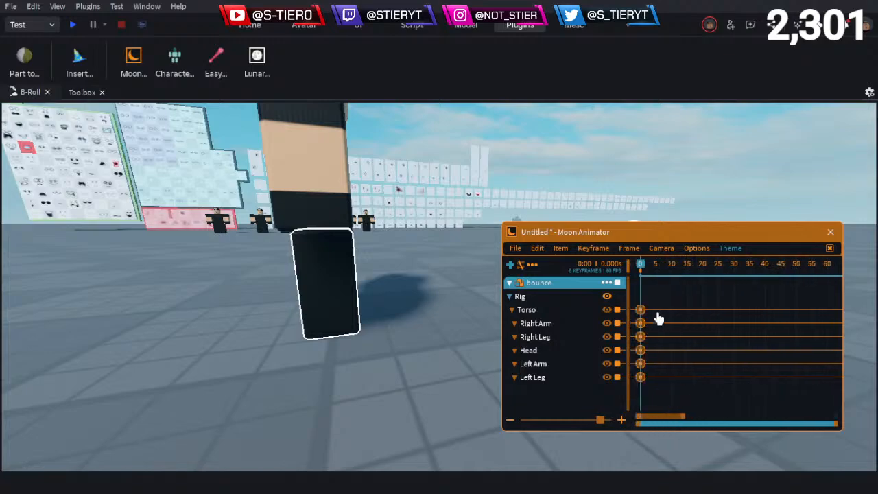
left_click(656, 271)
right_click_drag(425, 304, 410, 316)
left_click(672, 271)
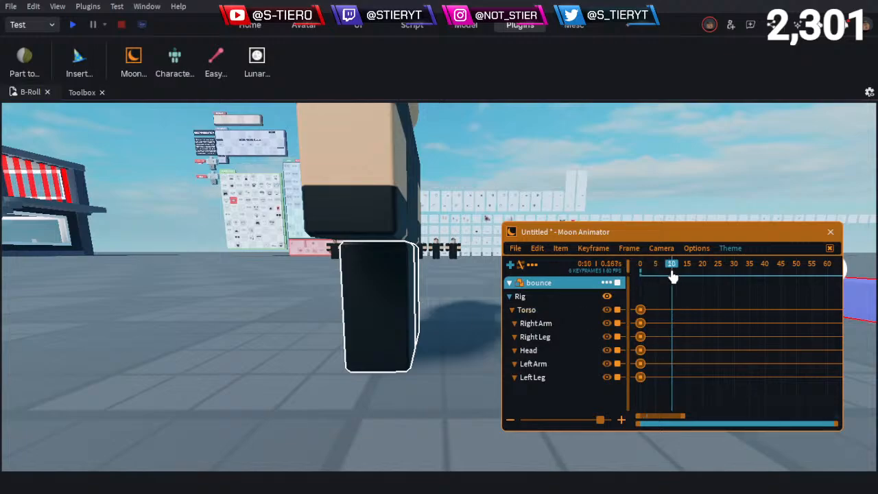
left_click(399, 303)
mouse_move(432, 264)
left_mouse_down()
mouse_move(451, 277)
mouse_move(443, 281)
mouse_move(446, 269)
mouse_move(443, 277)
left_mouse_up()
right_click_drag(443, 277, 352, 276)
left_click(353, 274)
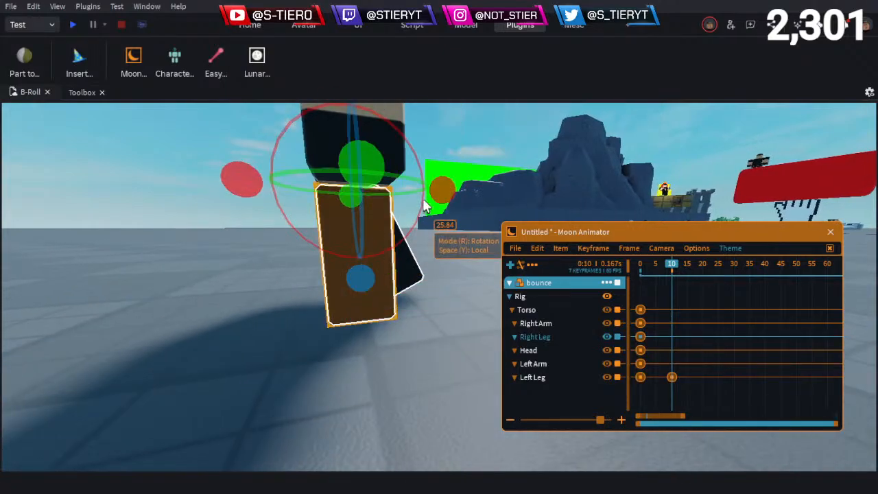
left_click_drag(423, 203, 426, 223)
left_click(425, 275)
right_click_drag(425, 275, 424, 286)
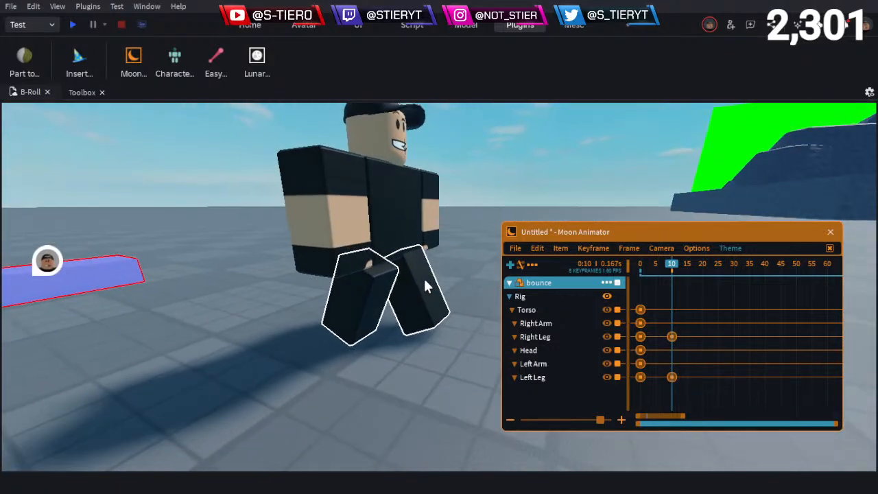
Delete the trial Right Leg and Left Leg keyframes at frame 10
scroll(425, 280, "up", 4)
left_click_drag(668, 329, 666, 418)
key("Delete")
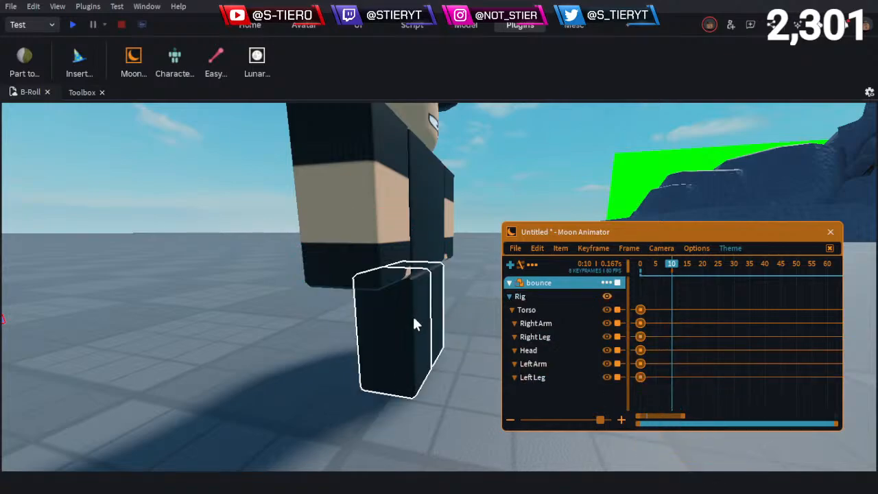
Move the Torso forward by about 1.03 in world space at frame 10
scroll(413, 304, "down", 5)
left_click(395, 236)
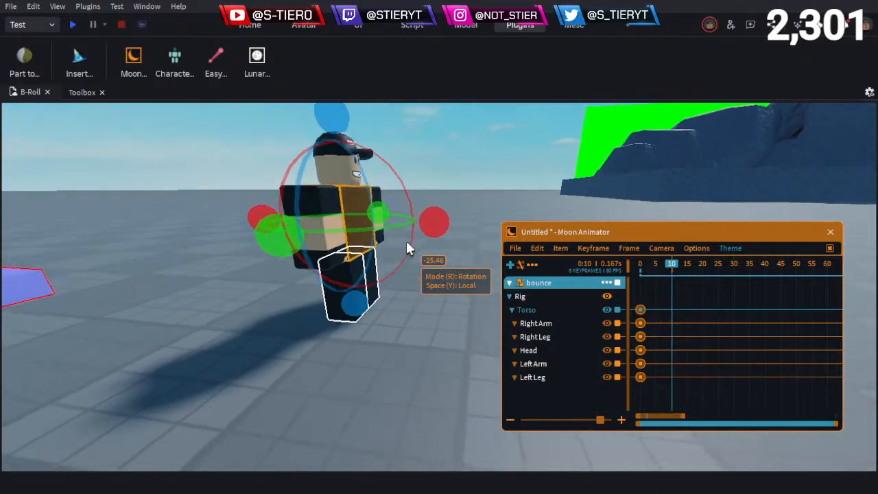
key("r")
right_click_drag(406, 242, 405, 235)
left_click_drag(359, 228, 395, 237)
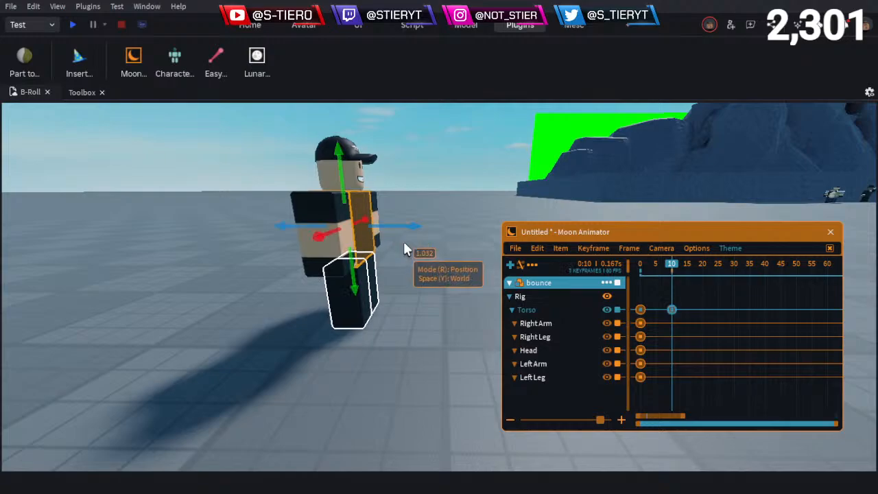
right_click_drag(407, 249, 412, 260)
Move the Torso progressively further forward at frames 20, 30 and 40
left_click(703, 270)
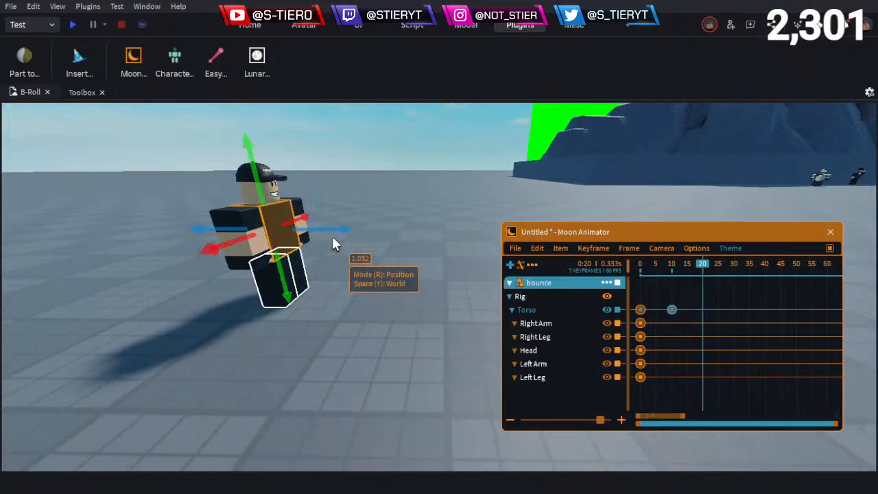
left_click_drag(332, 236, 412, 232)
left_click(734, 270)
left_click(764, 269)
Play back the Torso's forward movement and return the playhead to frame 0
left_click(686, 270)
key("space")
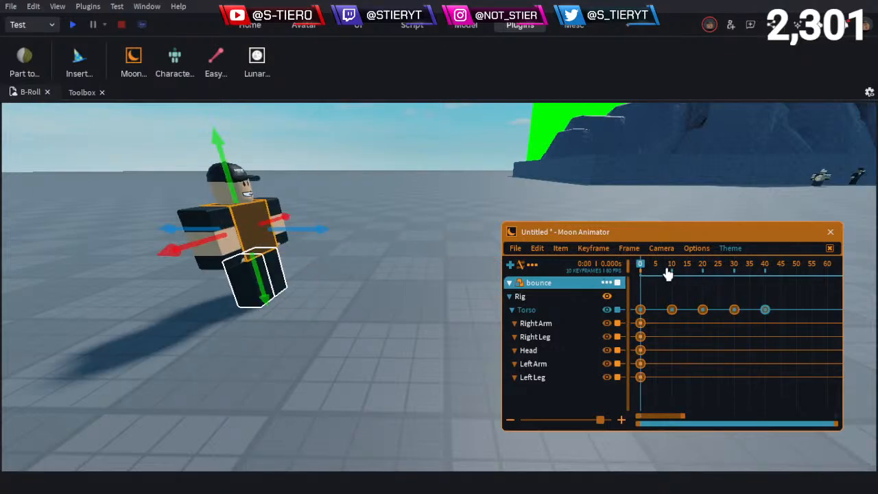
key("space")
key("space")
left_click(540, 299)
key("space")
left_click_drag(669, 270, 629, 271)
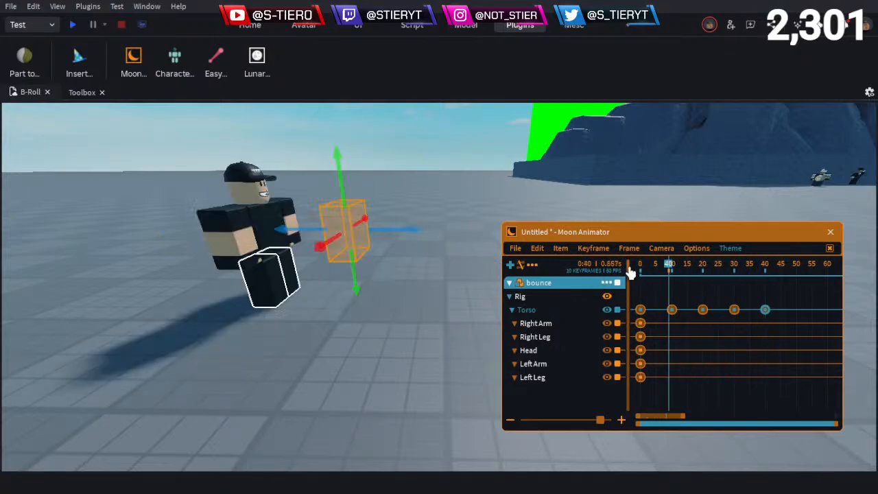
Examine the character's forward movement from a closer side view by scrubbing and replaying the timeline
scroll(351, 304, "up", 1)
right_click_drag(351, 302, 354, 321)
left_click(356, 341)
key("space")
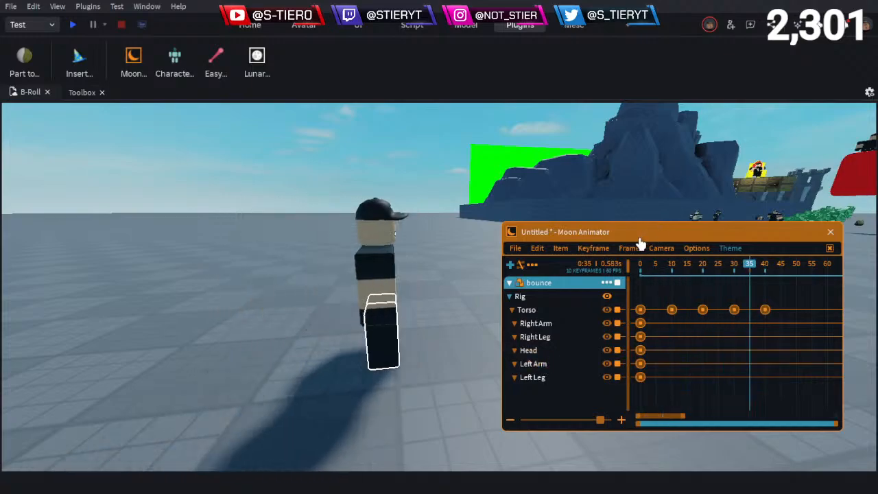
left_click(674, 265)
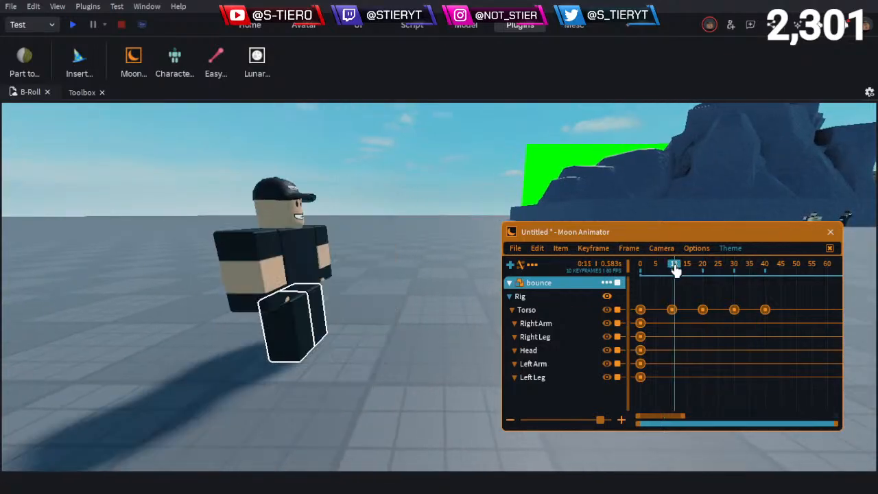
left_click_drag(675, 264, 610, 276)
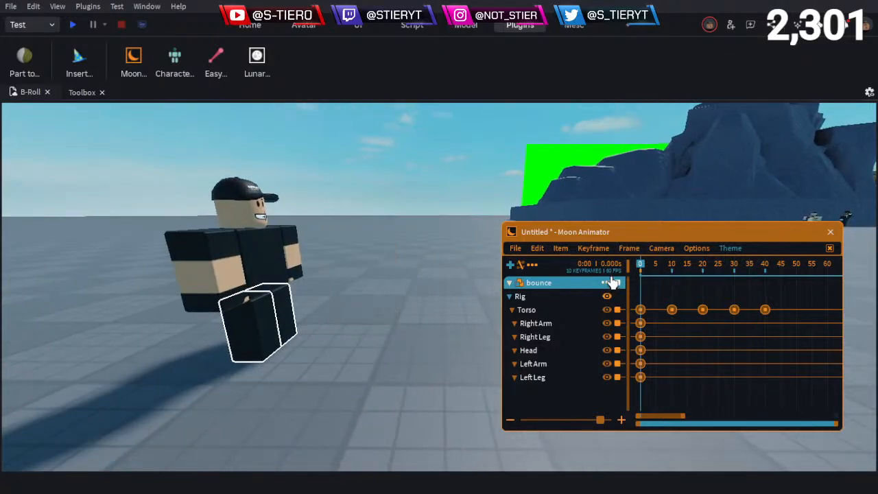
key("space")
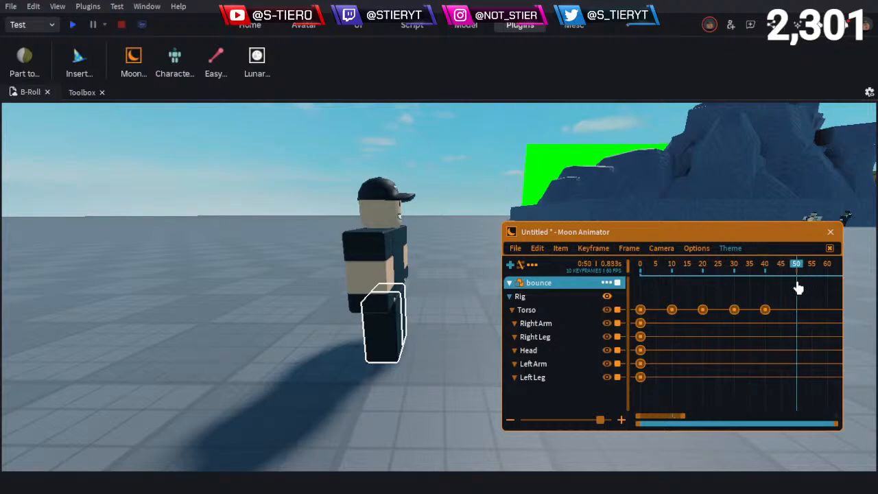
Copy the Torso keyframe from frame 40 to frame 45
key("d")
right_click_drag(442, 234, 415, 241)
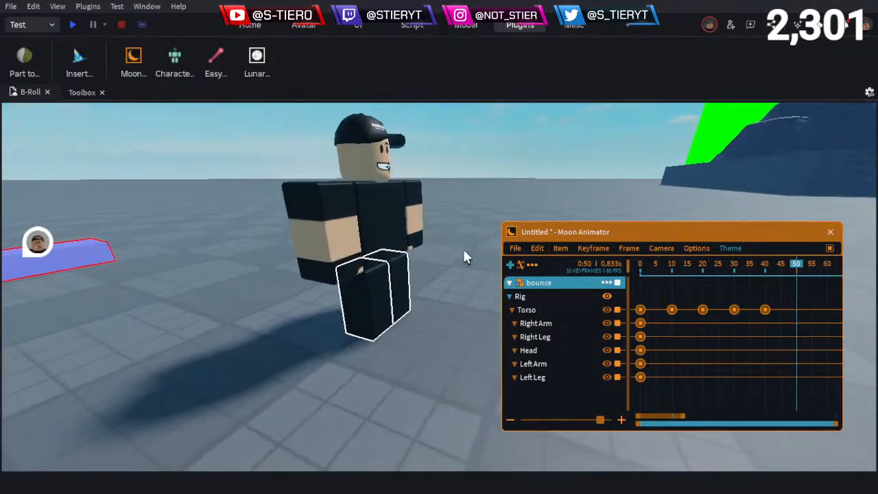
key("a")
right_click_drag(463, 251, 464, 251)
key("w")
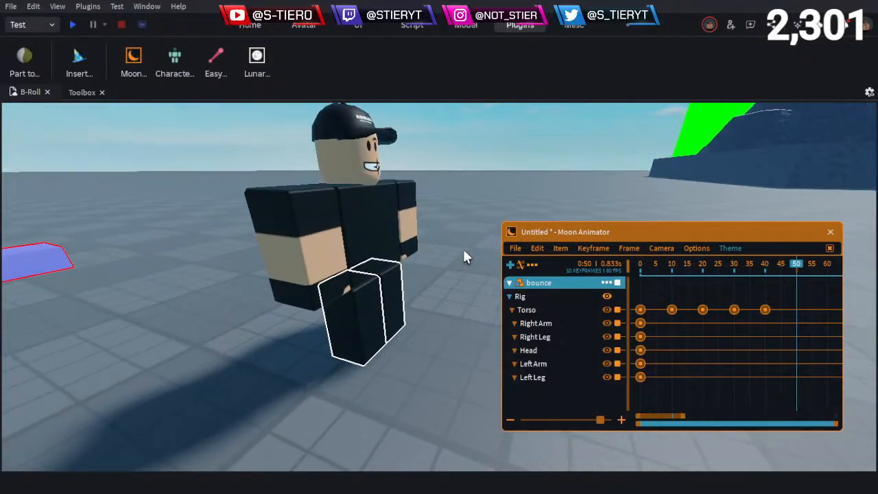
scroll(464, 251, "down", 1)
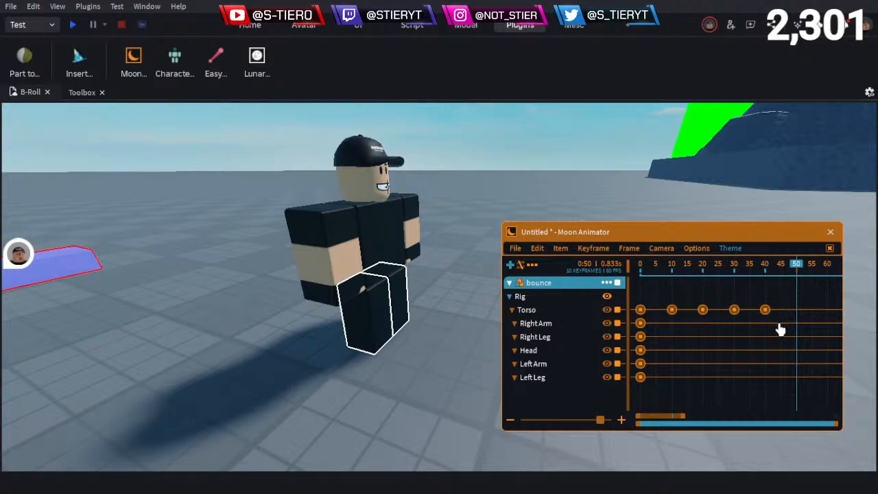
left_click(765, 309)
left_click(782, 267)
key("ctrl+v")
Try rotating the Torso by about 3 degrees in local space at frame 50, and undo the rotation
left_click_drag(792, 270, 798, 276)
left_click(812, 331)
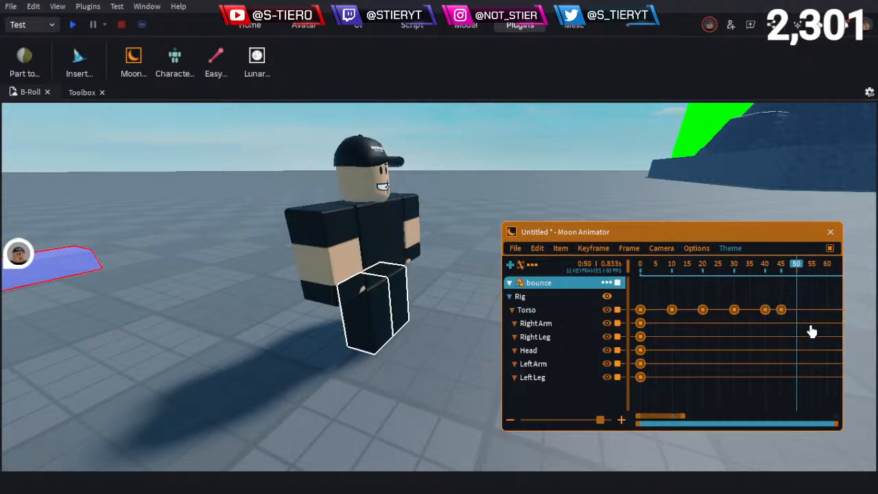
left_click(382, 239)
right_click_drag(410, 272, 404, 269)
key("r")
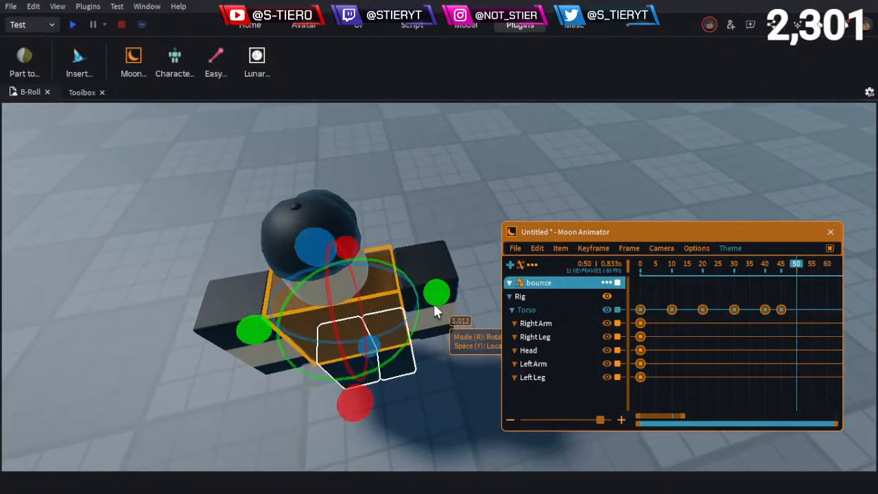
mouse_move(439, 292)
left_mouse_down()
mouse_move(421, 342)
mouse_move(403, 350)
mouse_move(424, 301)
left_mouse_up()
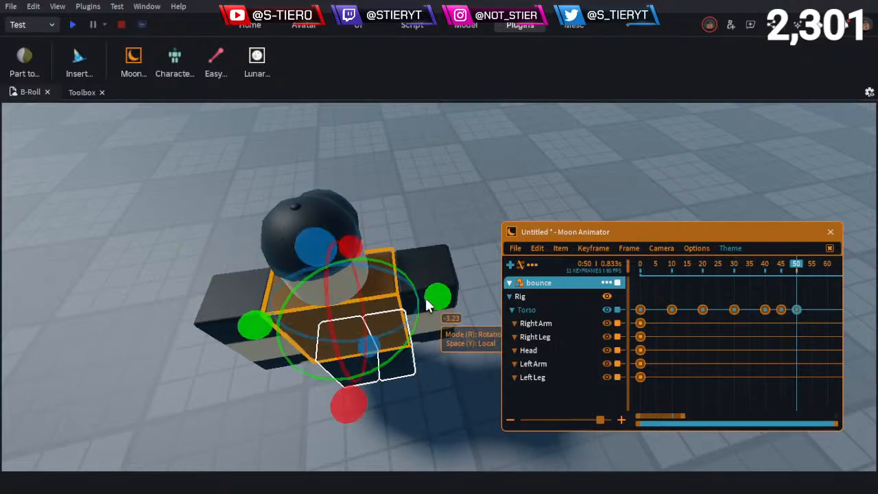
key("ctrl+z")
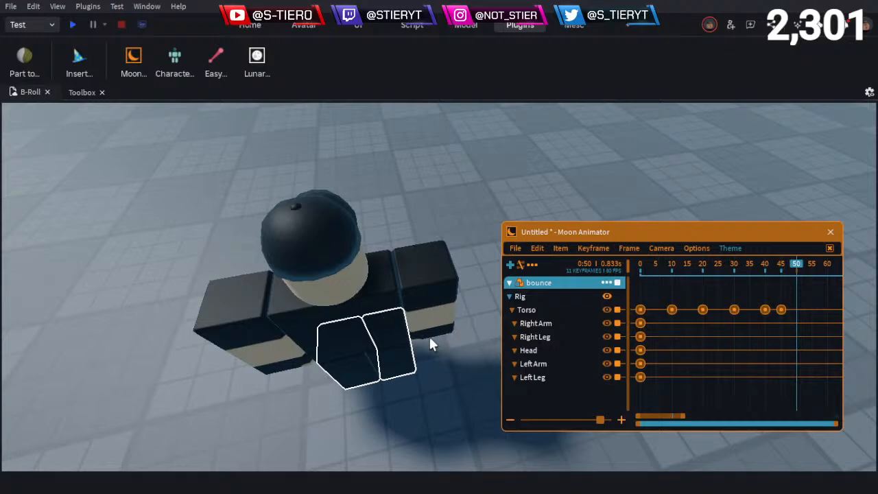
scroll(429, 335, "up", 5)
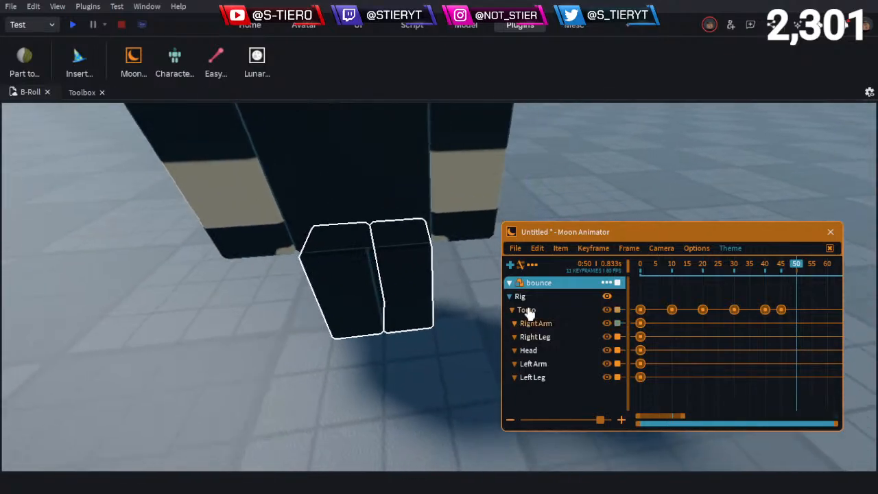
Add keyframes for the Left Leg and Right Leg at frame 50
left_click(529, 313)
right_click_drag(391, 347, 351, 365)
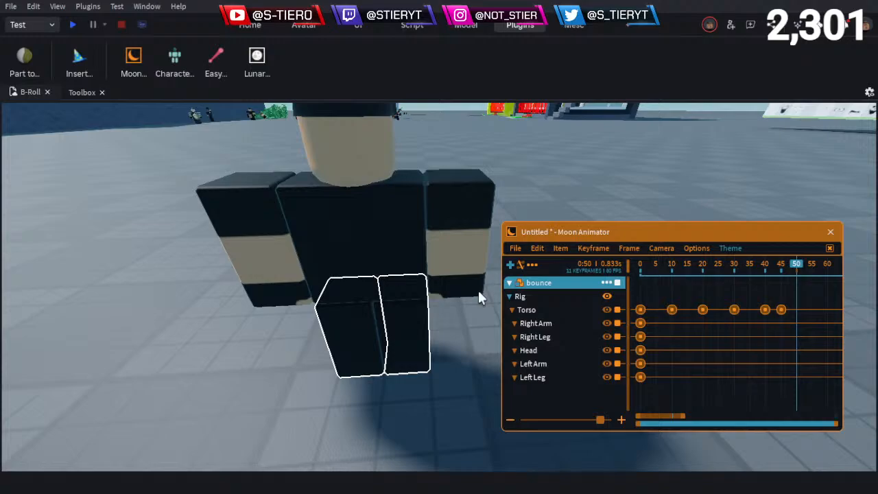
left_click(557, 377)
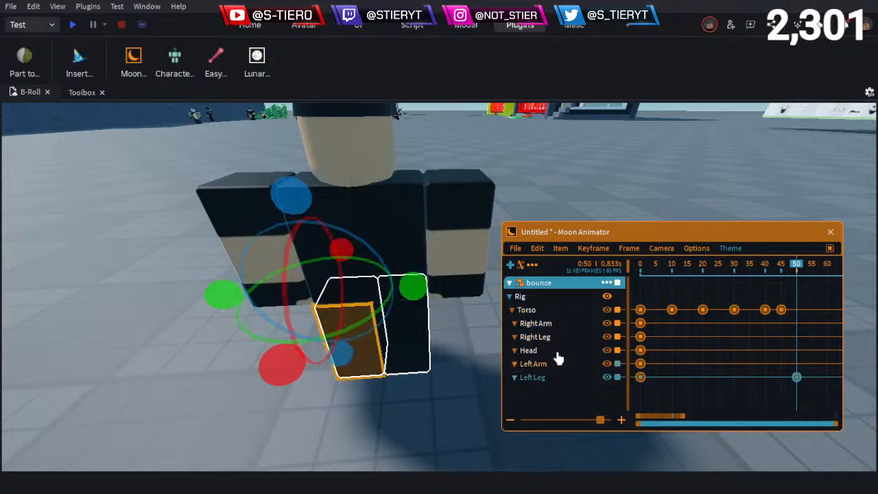
left_click(554, 337)
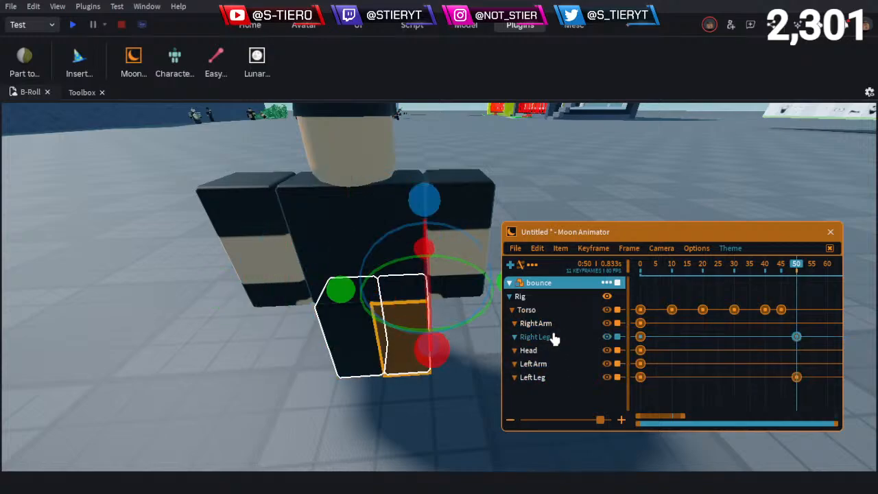
Twist the Torso by about 59 degrees in local space at frame 50, and delete both leg keyframes on that frame
left_click(404, 262)
left_click_drag(446, 254, 392, 288)
left_click_drag(816, 332, 773, 423)
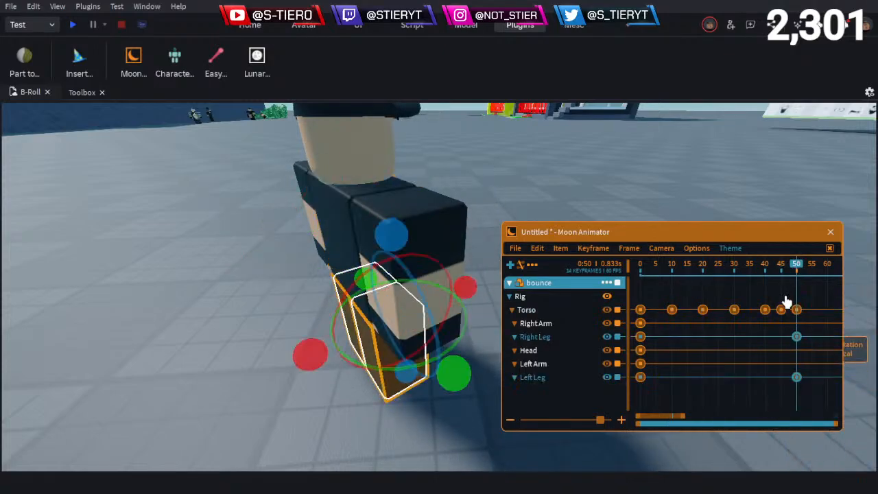
key("Delete")
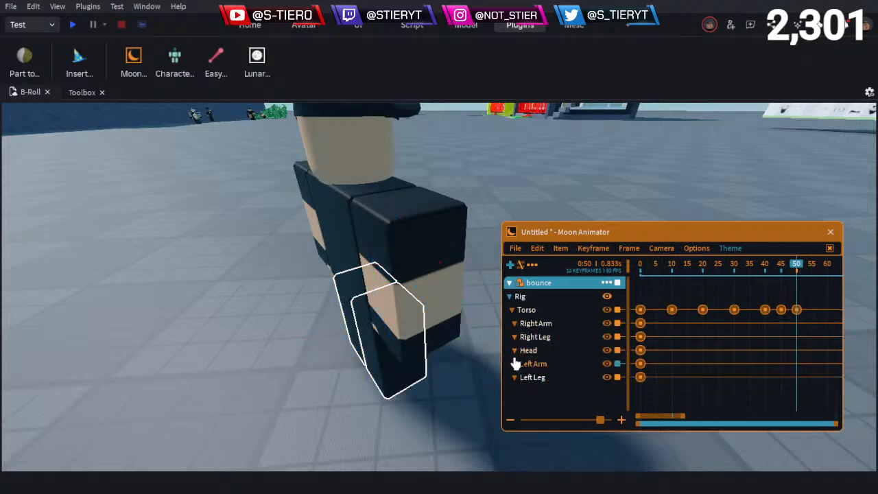
Try copying the Left Leg and Right Leg keyframes from frame 0 to frame 50, and undo the paste
left_click(639, 377)
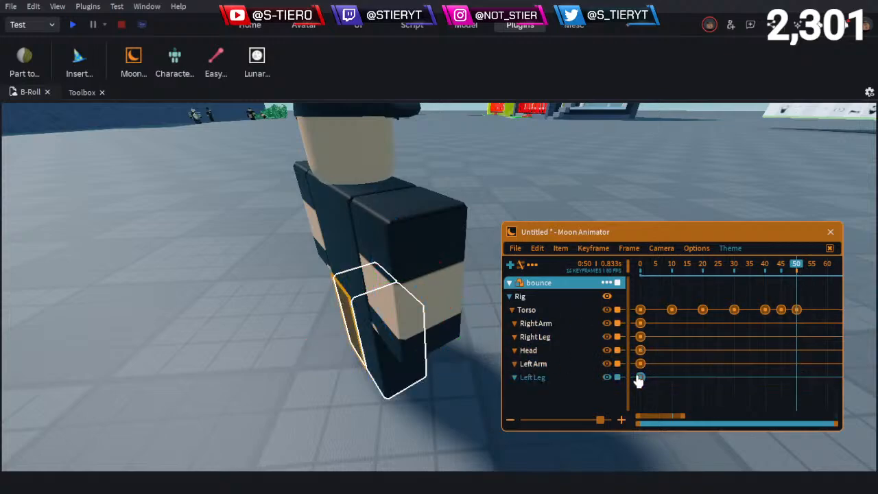
left_click(639, 336, "ctrl")
key("ctrl+c")
key("ctrl+v")
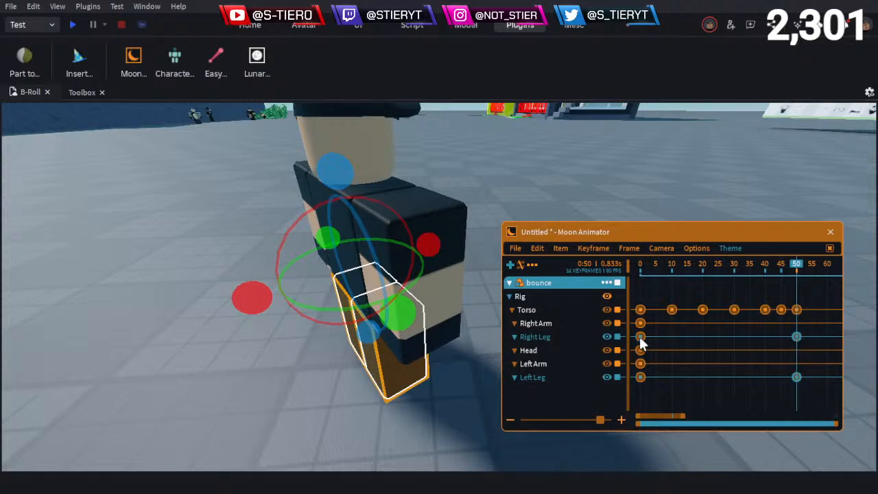
key("ctrl+z")
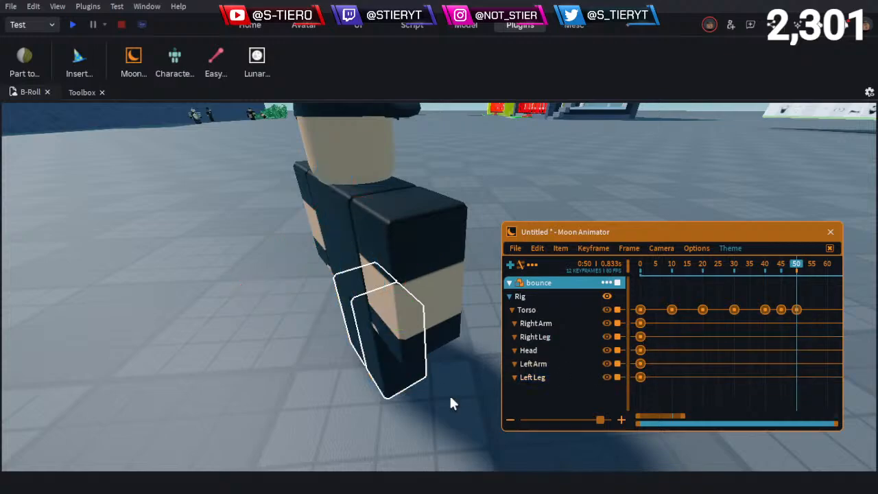
Try rotating both legs together by about 17 degrees in local space at frame 50, and undo the rotation
right_click_drag(450, 398, 450, 397)
right_click_drag(428, 331, 409, 332)
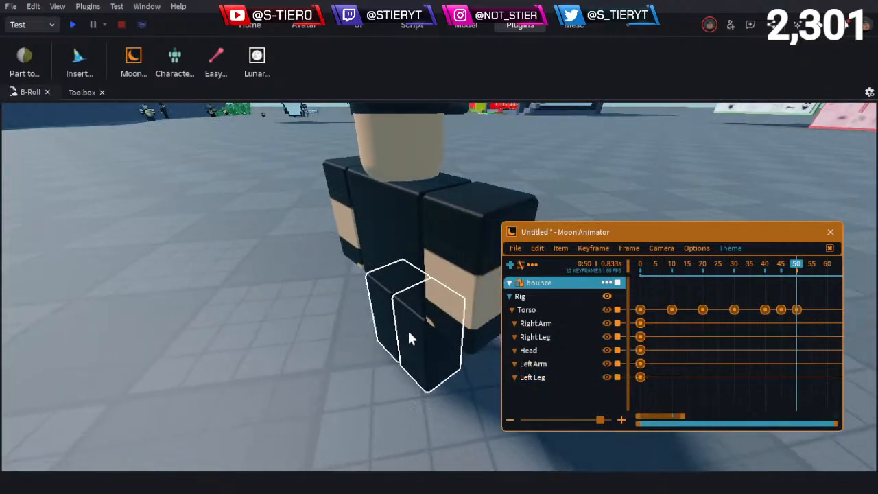
left_click(409, 337)
key("r")
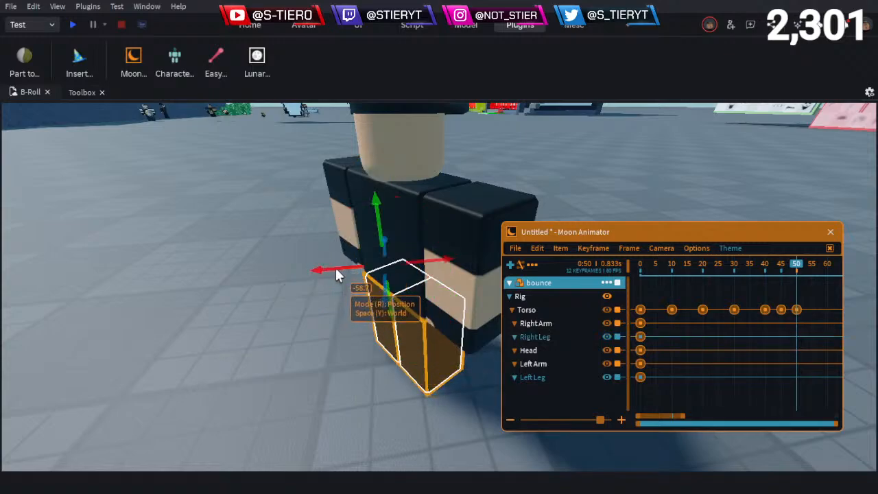
key("r")
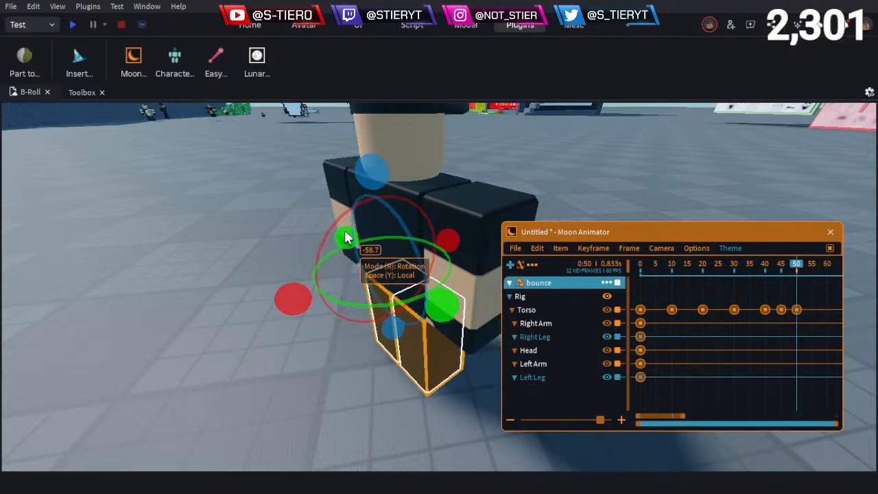
left_click_drag(345, 237, 319, 222)
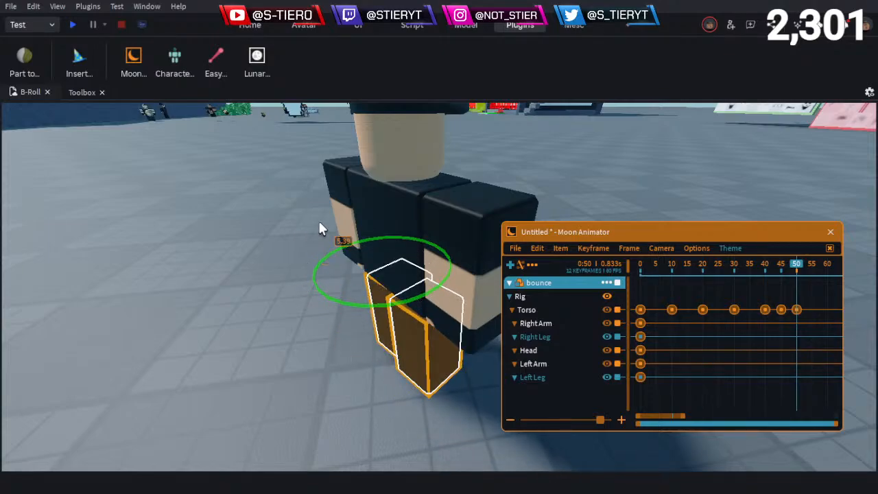
right_click_drag(319, 222, 319, 221)
left_click_drag(319, 221, 289, 225)
key("ctrl+z")
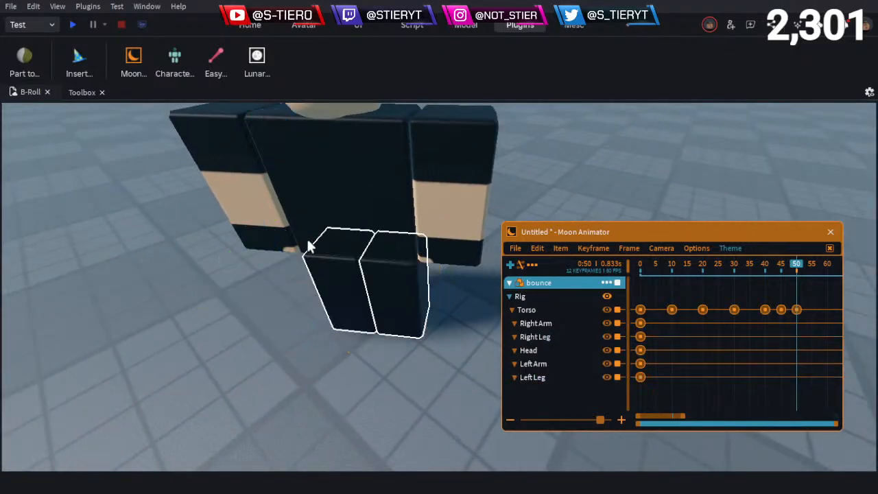
Try rotating the Left Leg in local space at frame 50 and shifting its position by about 0.435
left_click(356, 302)
right_click_drag(332, 294, 332, 295)
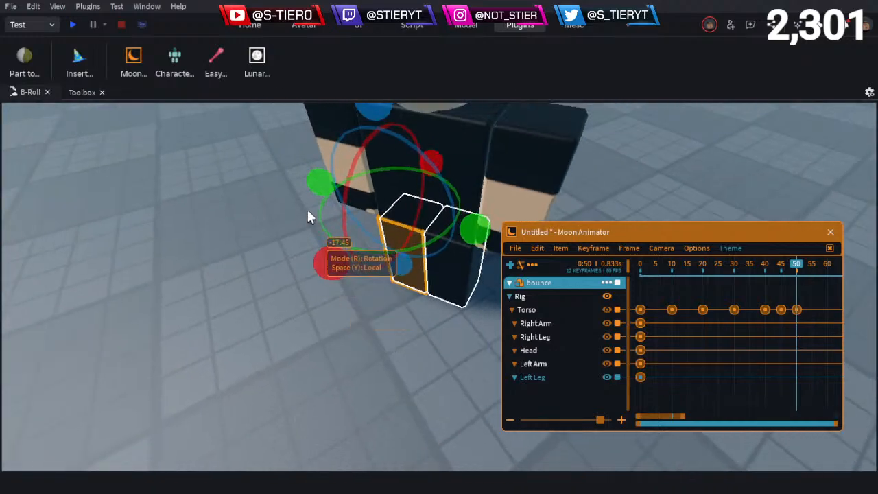
left_click_drag(307, 209, 328, 227)
key("r")
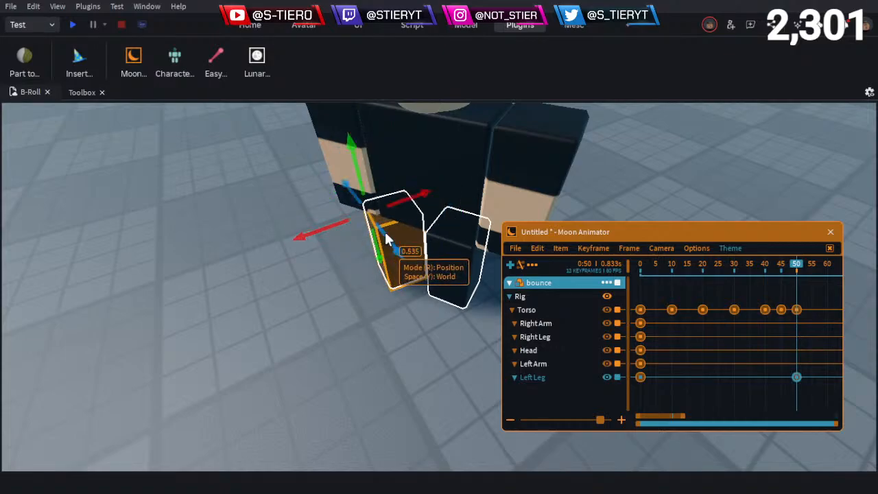
mouse_move(386, 245)
left_mouse_down()
mouse_move(403, 272)
mouse_move(387, 253)
left_mouse_up()
scroll(433, 256, "up", 2)
right_click_drag(433, 256, 431, 253)
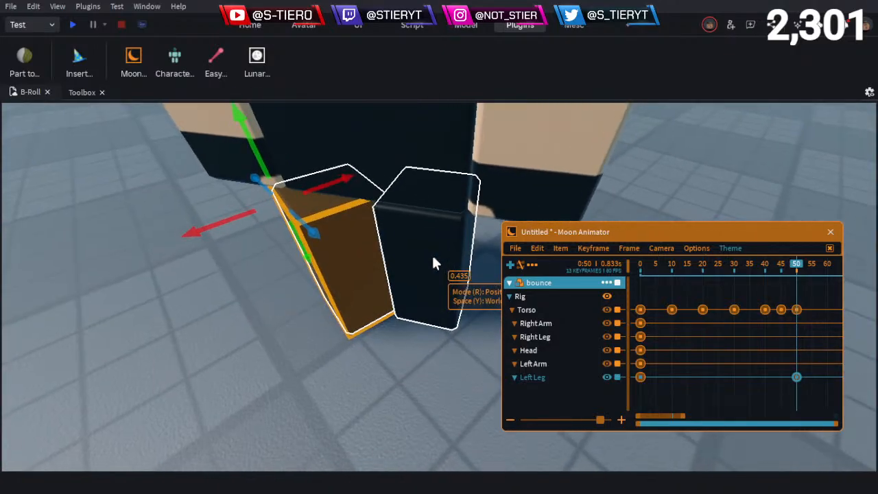
Try rotating the Right Leg by about 56 degrees at frame 50 and switch to position mode
left_click(445, 264)
key("r")
left_click_drag(420, 218, 430, 234)
key("r")
right_click_drag(411, 241, 414, 237)
scroll(415, 237, "down", 2)
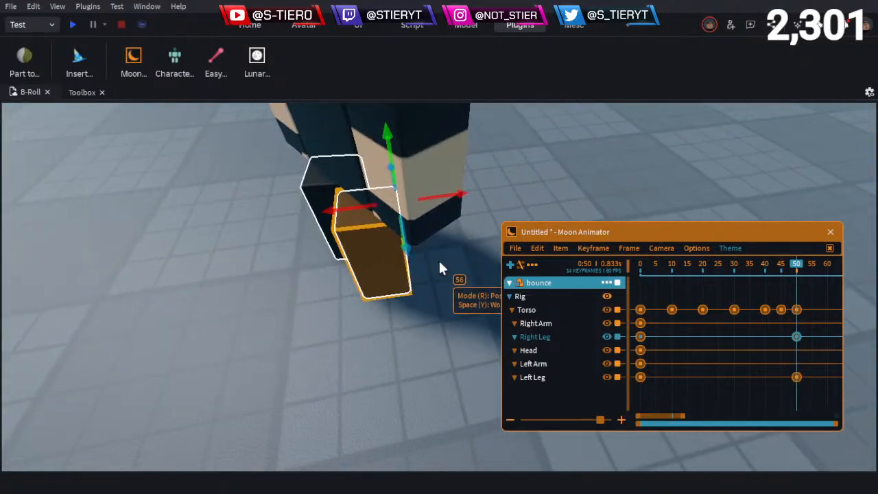
right_click_drag(440, 264, 440, 266)
Delete the Left Leg and Right Leg keyframes at frame 50
left_click(338, 261)
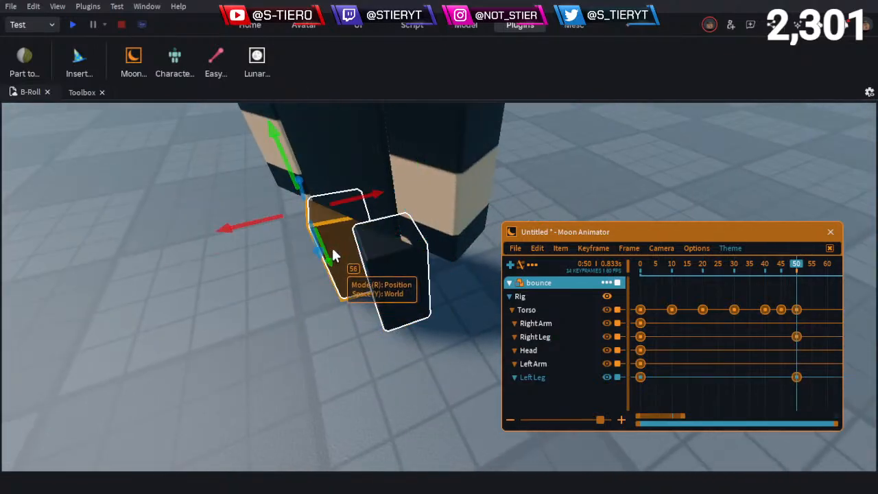
scroll(338, 261, "up", 3)
left_click_drag(816, 324, 780, 408)
key("Delete")
Review the Torso's twist by scrubbing the timeline back from frame 50 and stopping at frame 46
scroll(418, 359, "down", 5)
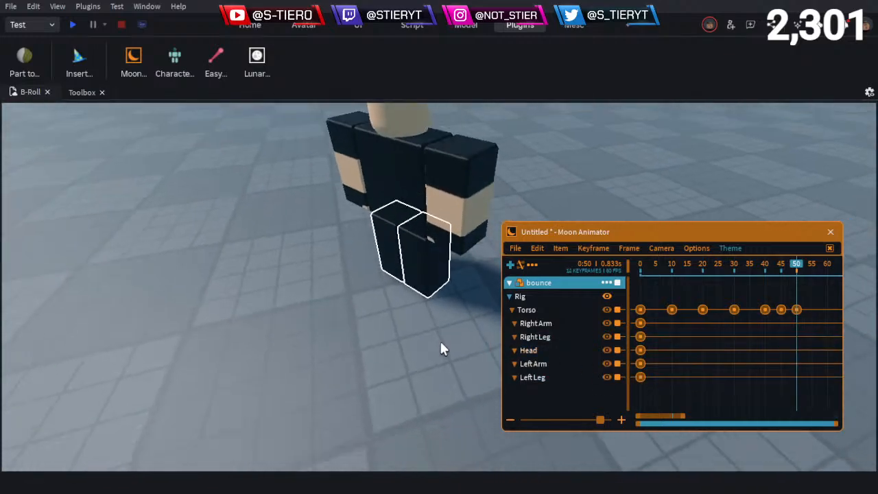
right_click_drag(440, 338, 442, 341)
left_click_drag(799, 272, 749, 275)
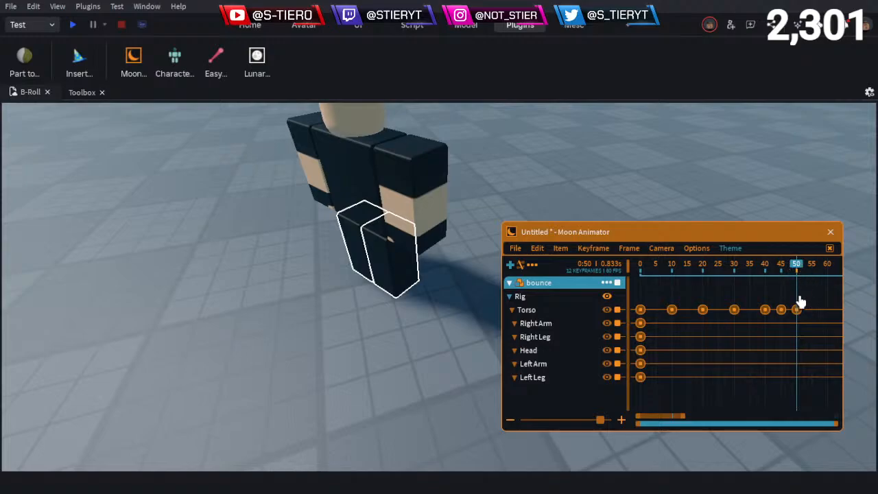
left_click_drag(797, 273, 786, 293)
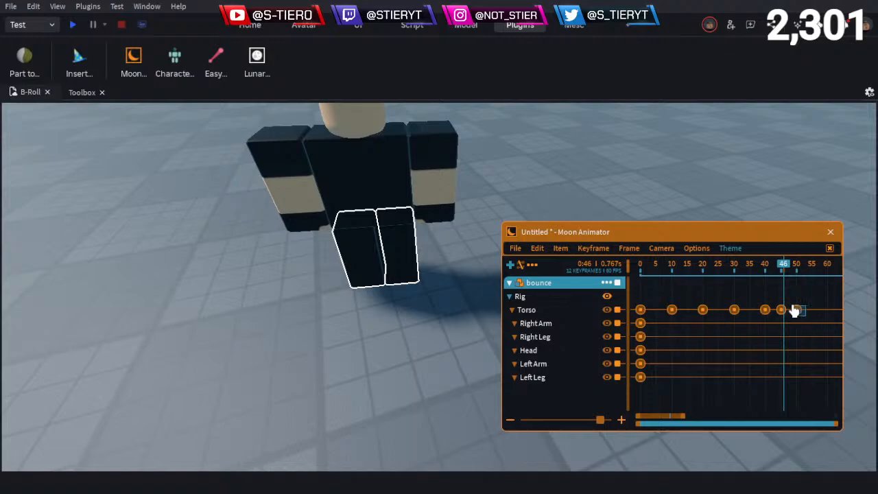
Move the Torso's last keyframe from frame 50 to frame 60
left_click(795, 311)
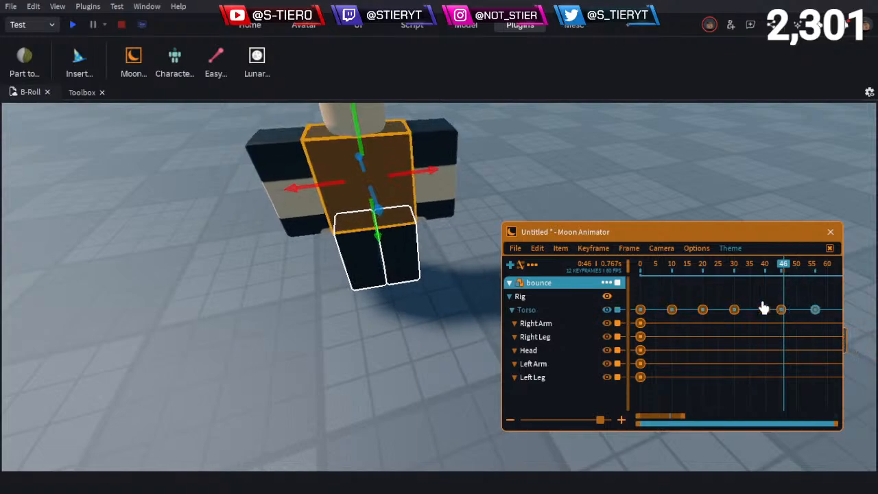
key("Right")
key("Right")
key("Right")
key("Right")
Shift the Torso keyframe at frame 45 to frame 47
left_click_drag(795, 327, 771, 299)
key("Right")
key("Right")
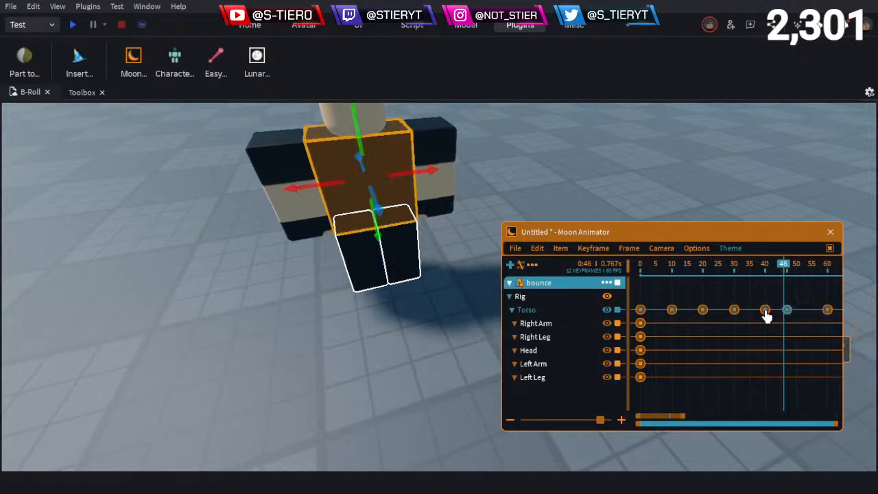
Play back the bounce animation to its last torso keyframe at frame 60
left_click(766, 284)
left_click(751, 263)
key("space")
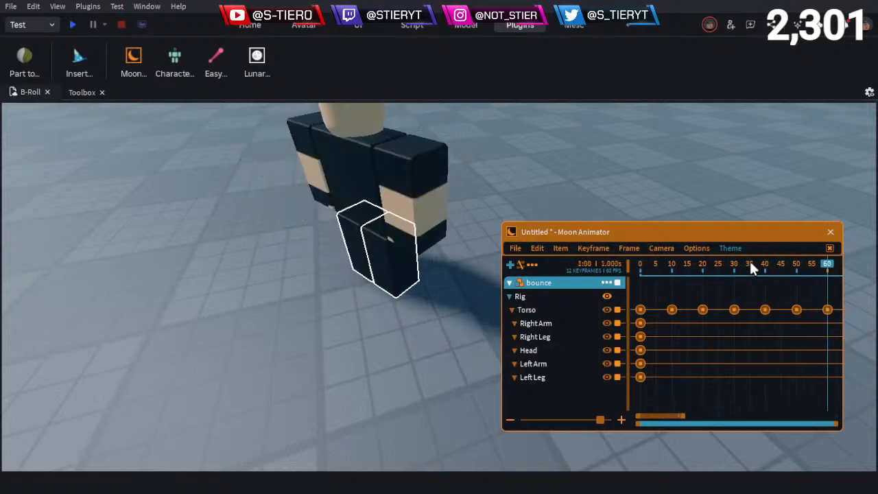
left_click_drag(667, 423, 690, 420)
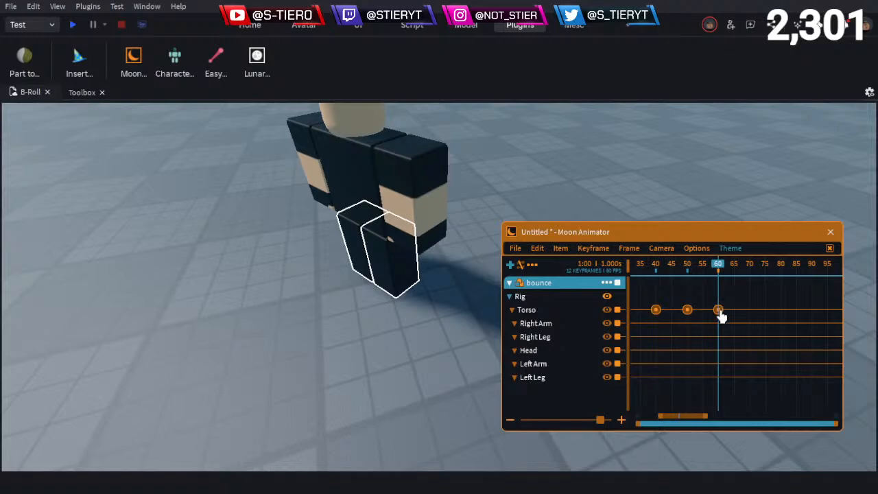
left_click(718, 310)
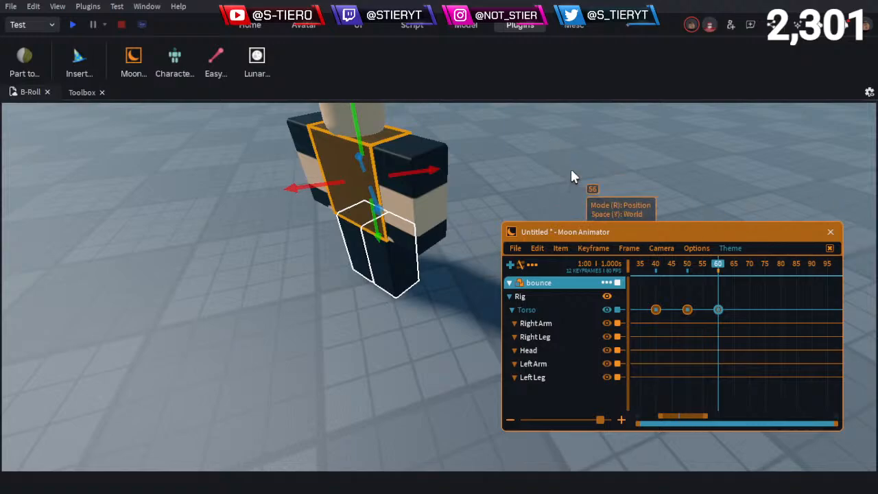
scroll(575, 177, "down", 5)
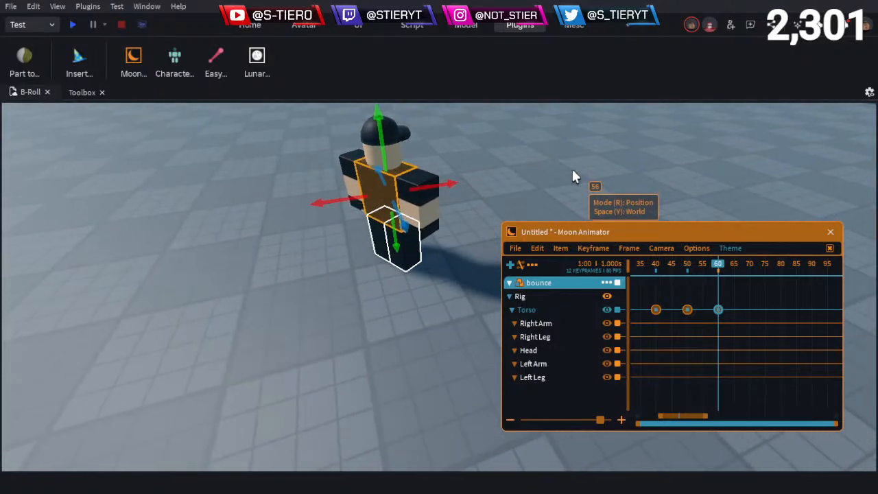
left_click(365, 322)
right_click_drag(364, 315, 363, 311)
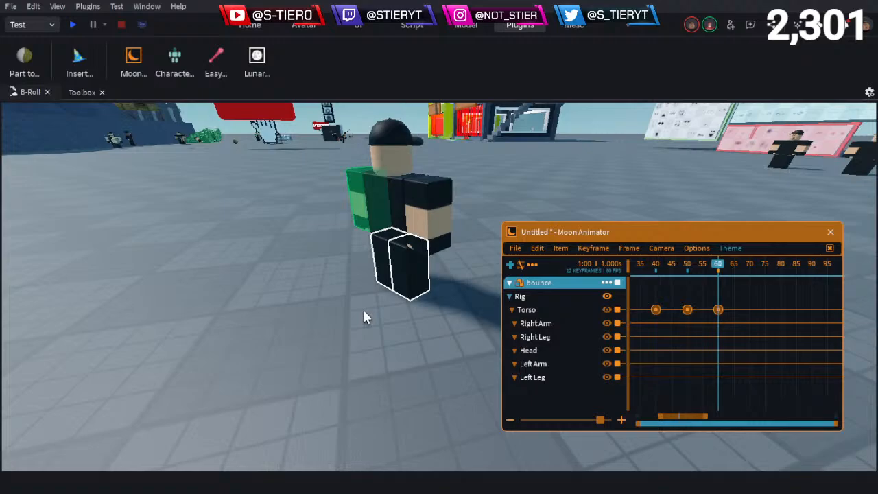
Add the CFrame property to the bounce rig item and select its track
left_click(606, 282)
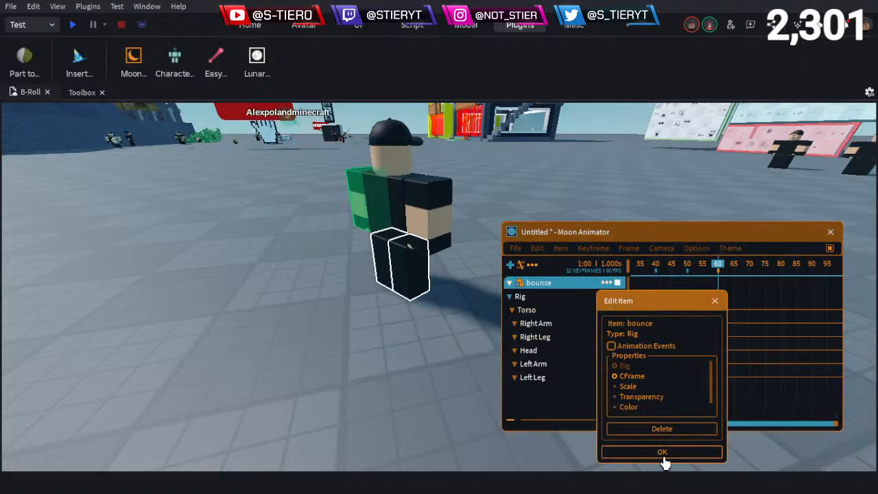
left_click(662, 451)
left_click(542, 311)
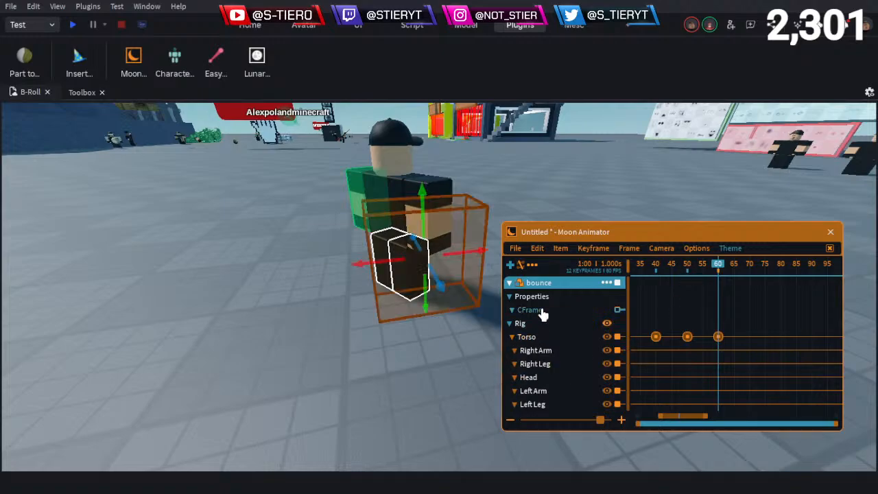
Try to move the whole bounce rig through its CFrame property in Position mode, world space, at frame 60
left_click_drag(456, 249, 460, 272)
right_click_drag(459, 273, 458, 272)
left_click_drag(459, 272, 454, 270)
right_click_drag(454, 270, 454, 267)
key("d")
key("s")
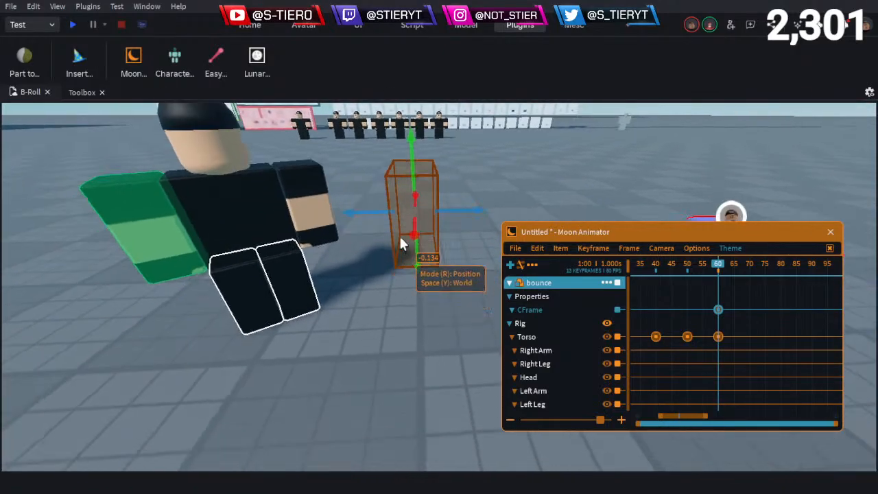
mouse_move(376, 214)
left_mouse_down()
mouse_move(330, 214)
mouse_move(391, 218)
left_mouse_up()
left_click(643, 307)
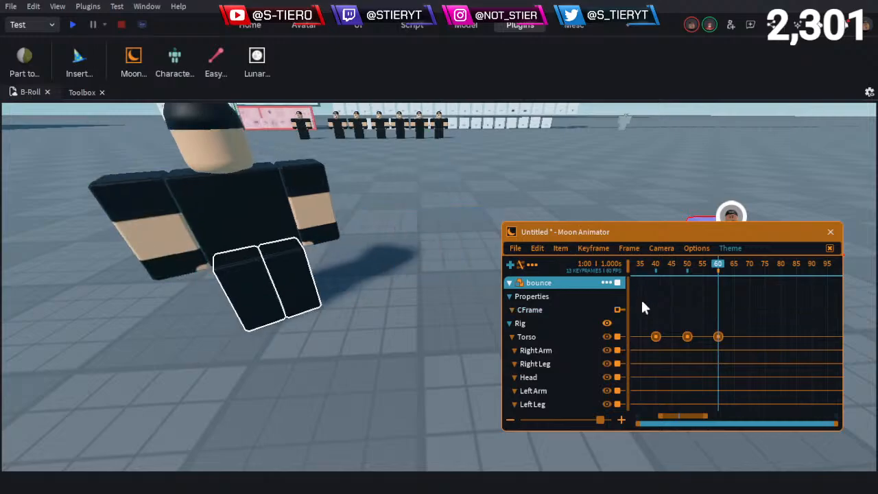
Examine the character in the red Christmas sweater up close from several angles
key("d")
right_click_drag(377, 322, 380, 316)
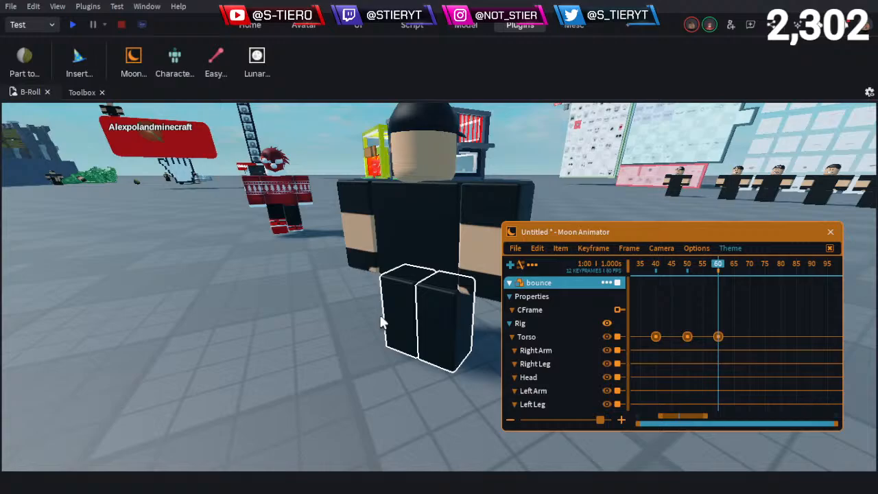
key("w")
right_click_drag(367, 257, 365, 252)
key("w")
key("s")
key("w")
key("a")
key("w")
key("w")
key("a")
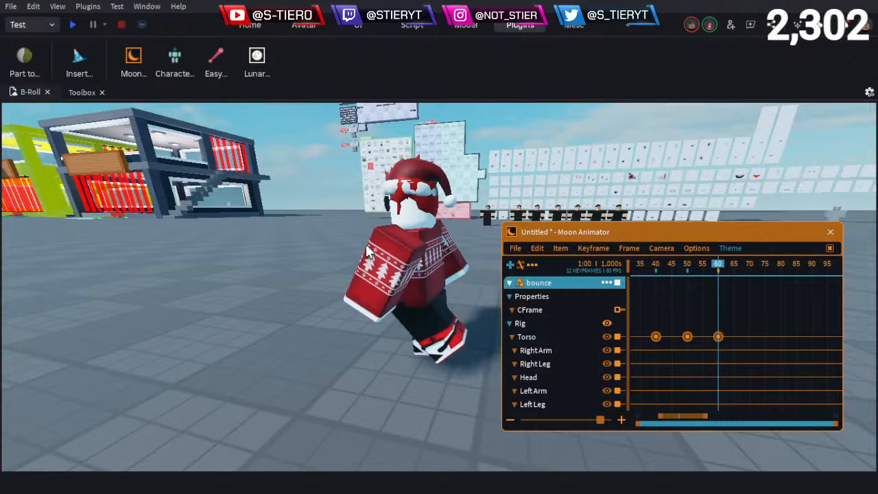
right_click_drag(406, 264, 406, 267)
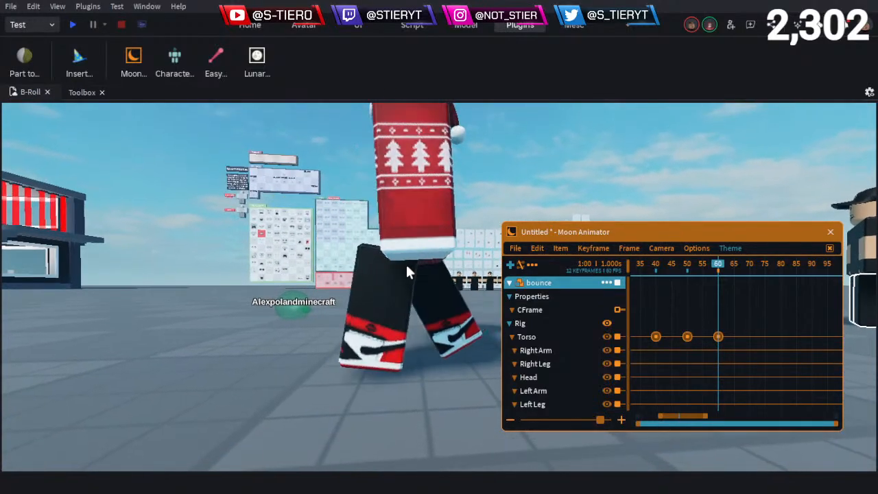
right_click_drag(407, 272, 407, 273)
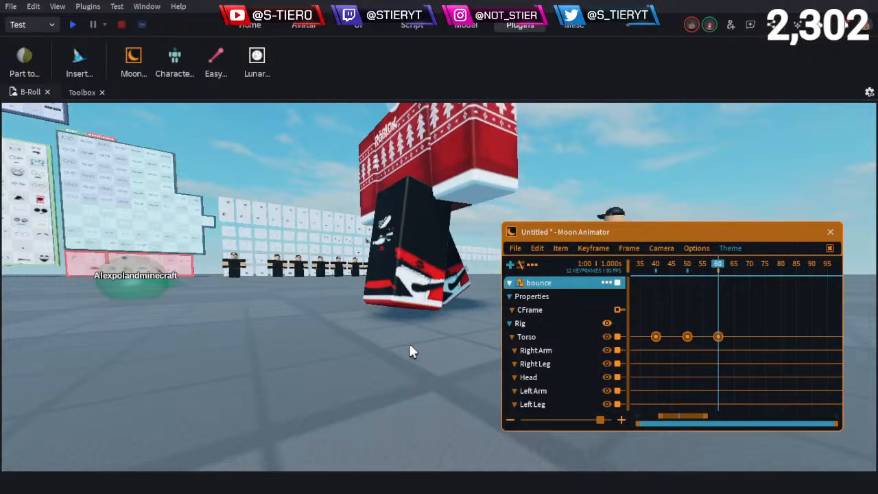
Move the Moon Animator window clear of the red-sweater character and look over the torso keyframes along the timeline
left_click_drag(542, 233, 570, 270)
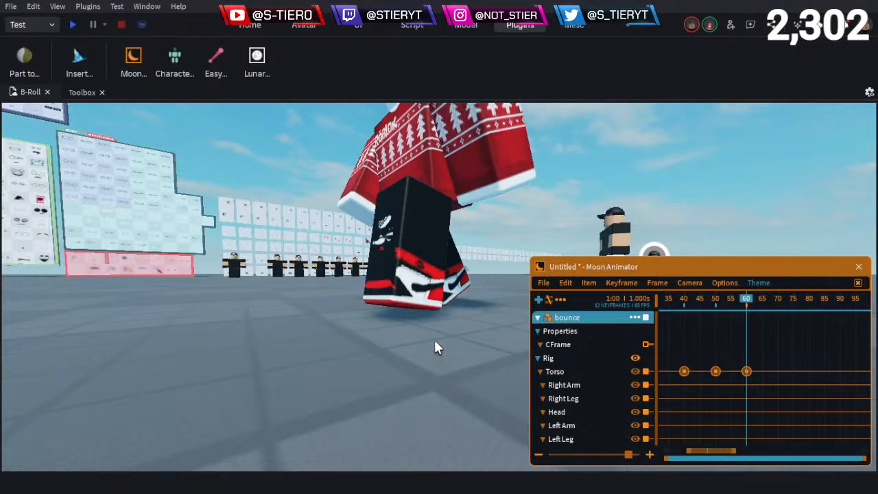
right_click_drag(435, 341, 434, 341)
key("s")
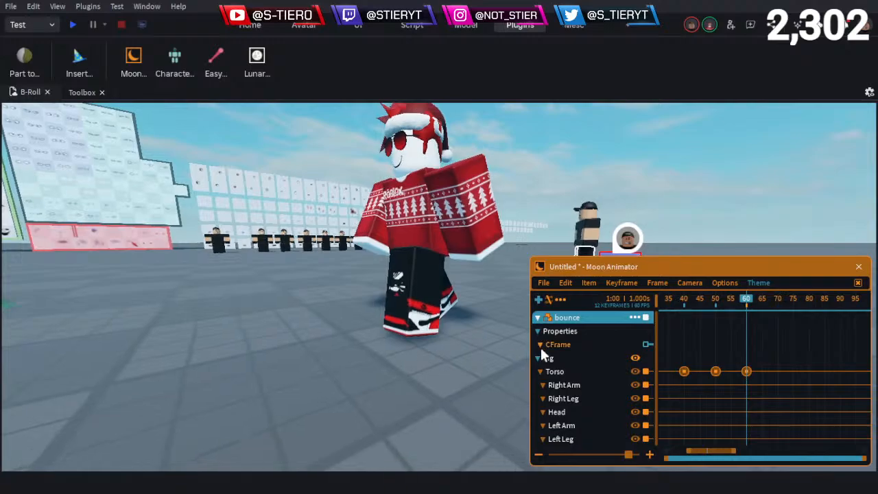
left_click_drag(717, 457, 674, 459)
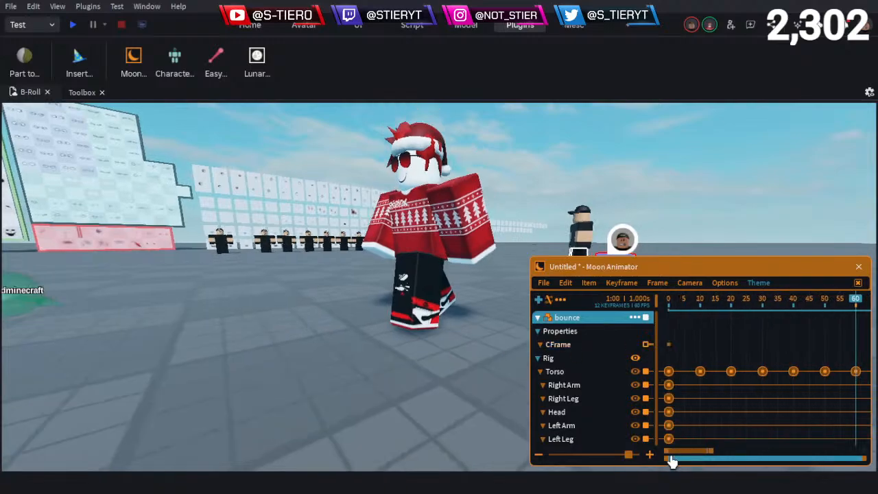
scroll(864, 423, "down", 1)
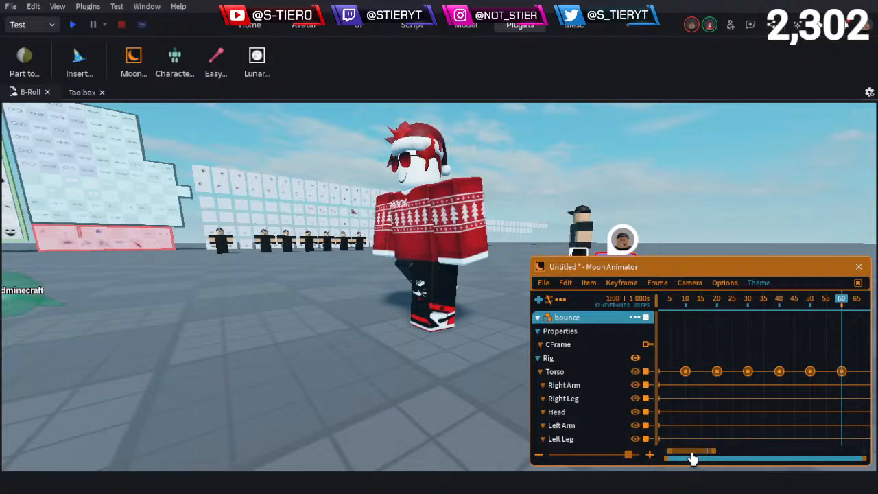
left_click_drag(693, 458, 702, 458)
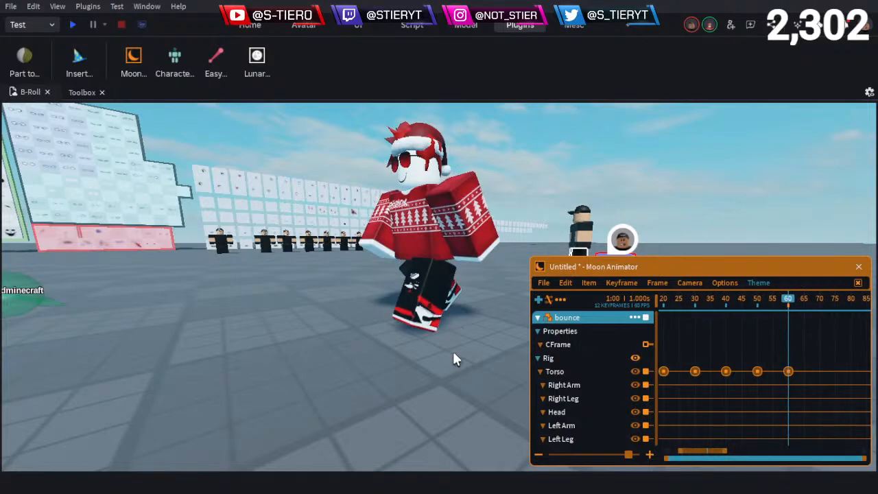
Read the comment thread on the red-sweater character's torso, moving the Moon Animator window out of its way
key("a")
right_click_drag(364, 324, 359, 323)
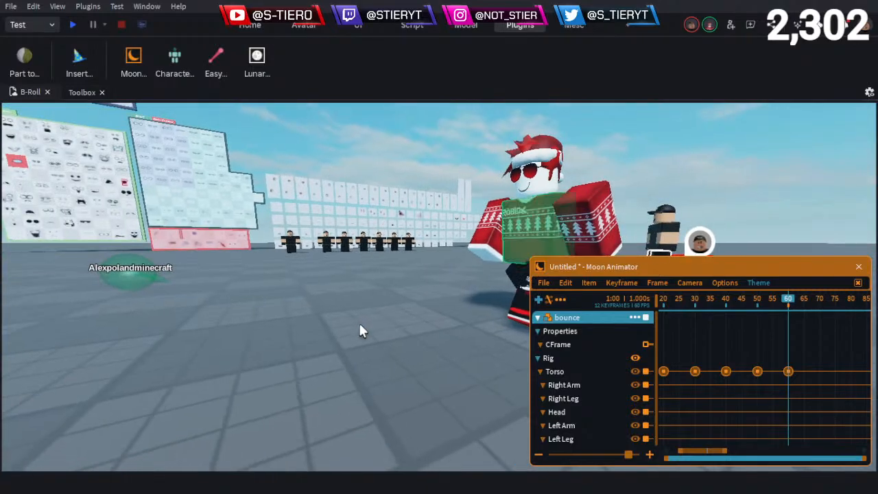
key("d")
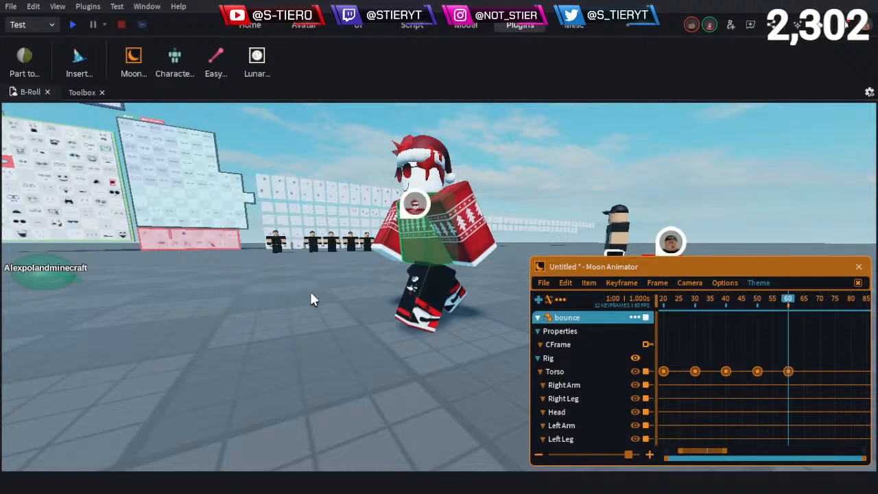
left_click(415, 205)
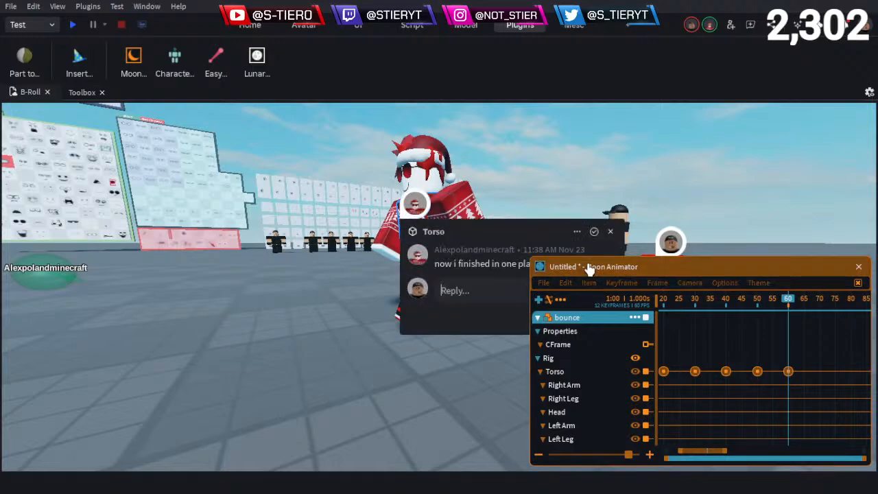
left_click_drag(587, 268, 602, 376)
left_click(411, 200)
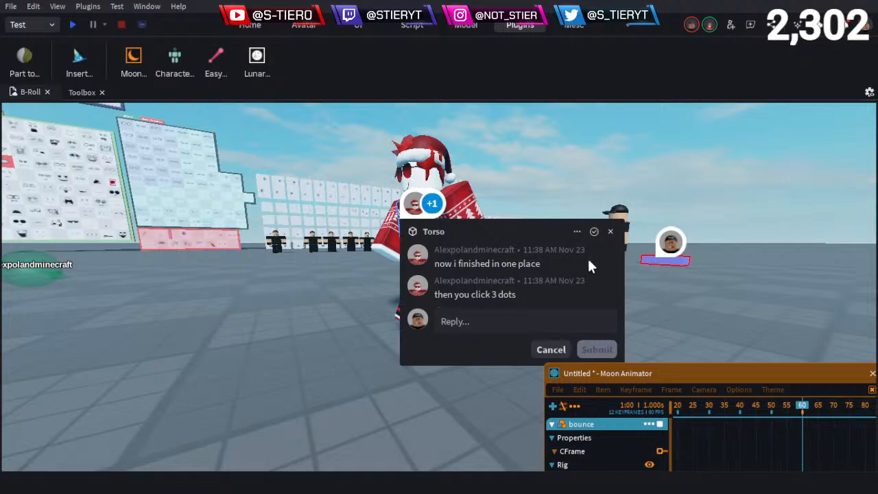
left_click(553, 214)
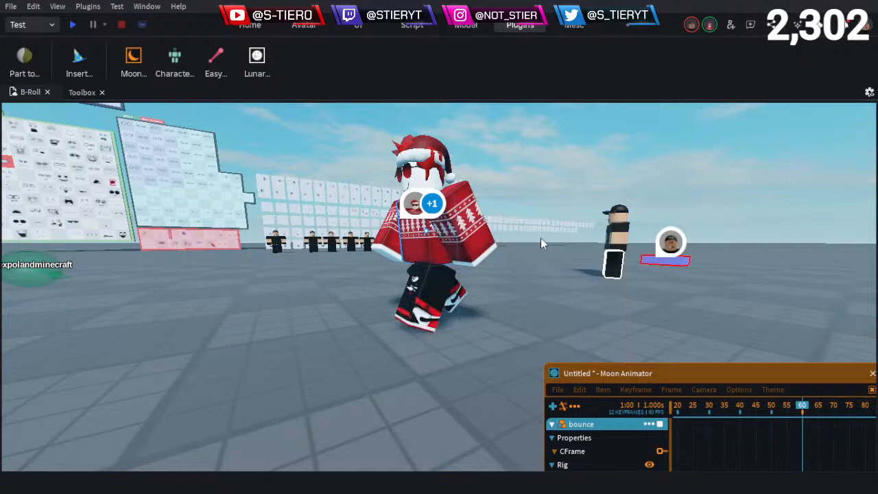
left_click(432, 202)
left_click_drag(600, 379, 14, 389)
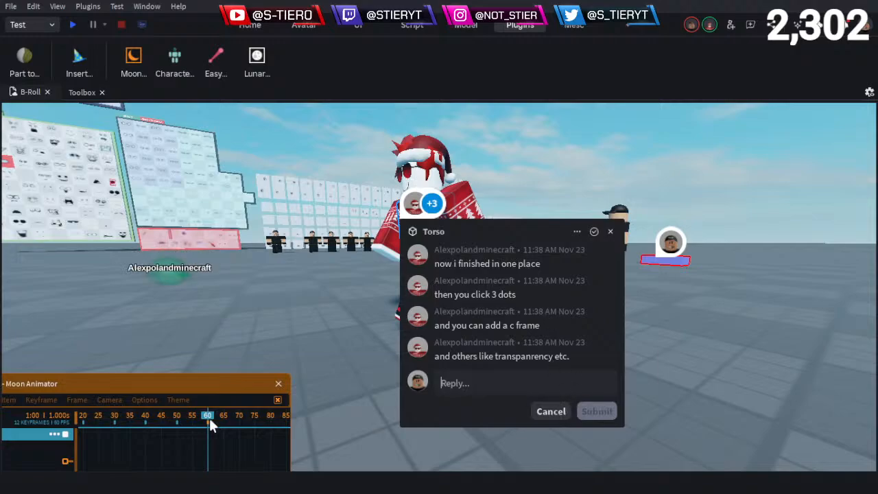
Bring the Moon Animator window back into view and select the bounce rig's CFrame property
left_click(136, 385)
left_click_drag(124, 387, 352, 316)
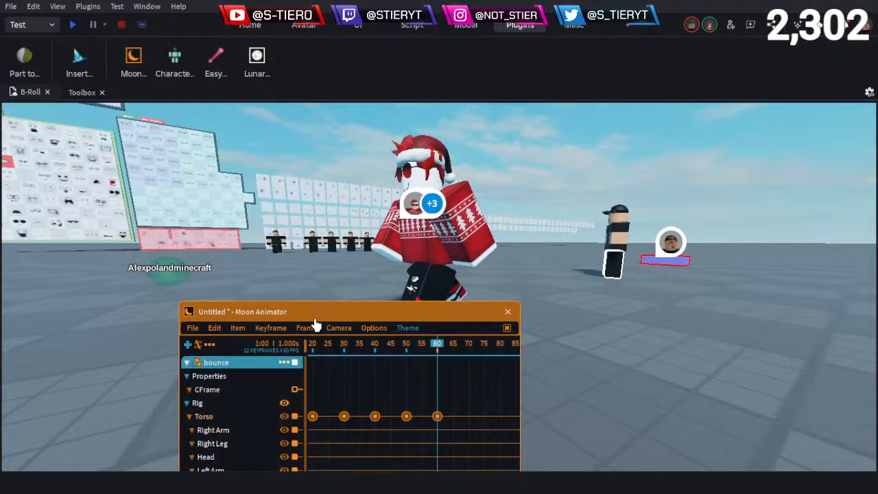
left_click(246, 394)
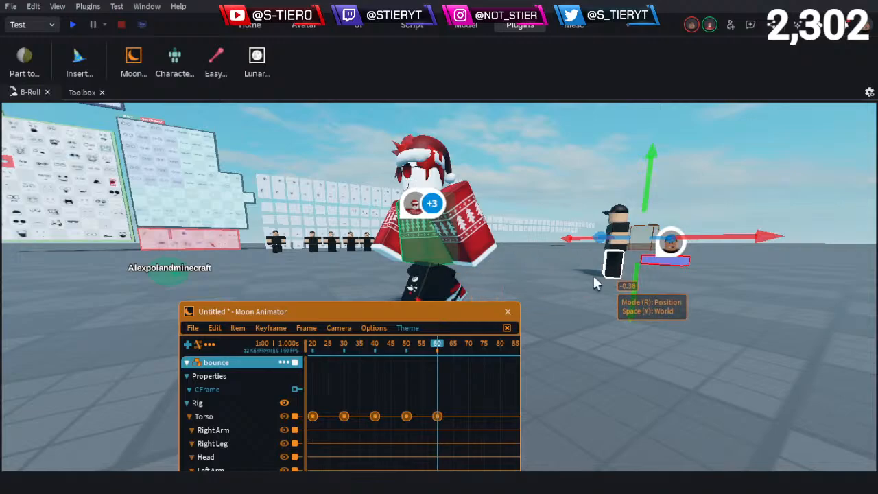
key("d")
right_click_drag(592, 274, 573, 280)
key("d")
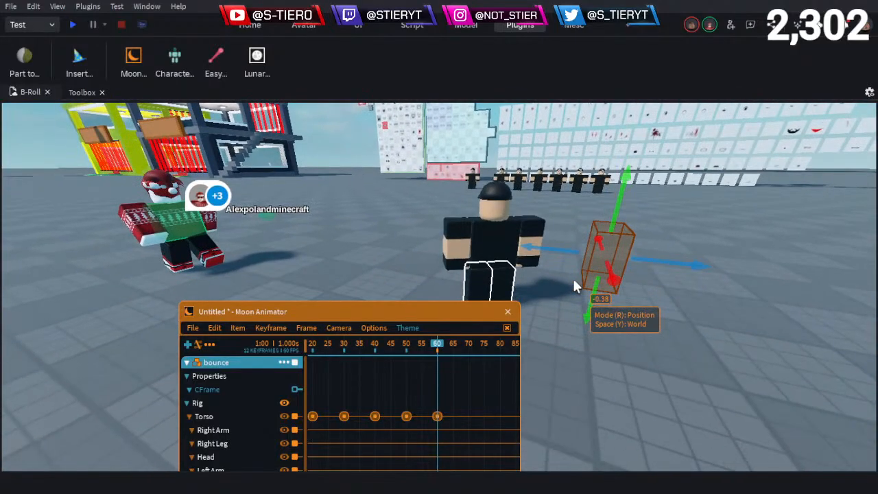
key("a")
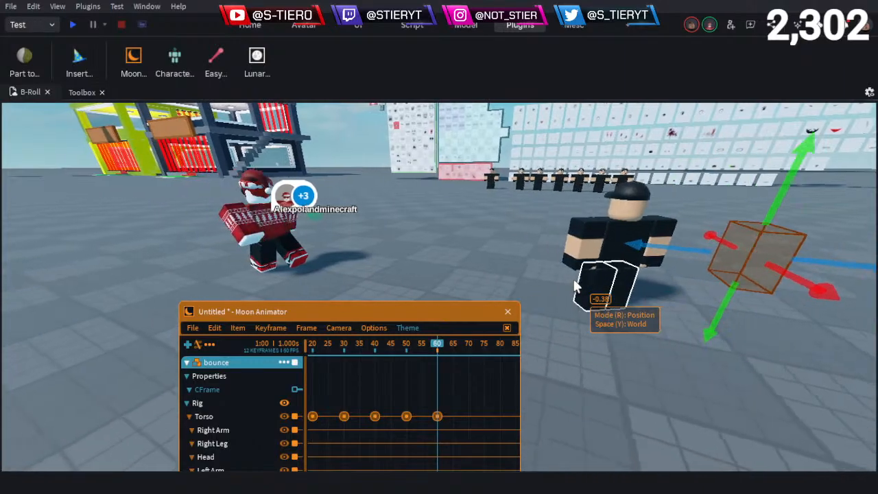
Reopen the torso comment thread, move the Moon Animator window off it to read the messages, and close the thread
left_click(335, 194)
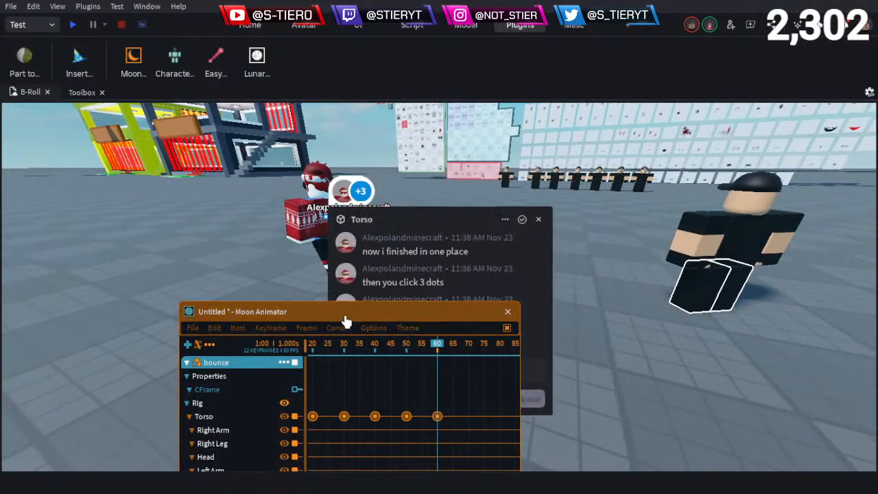
left_click_drag(347, 316, 120, 321)
left_click(360, 193)
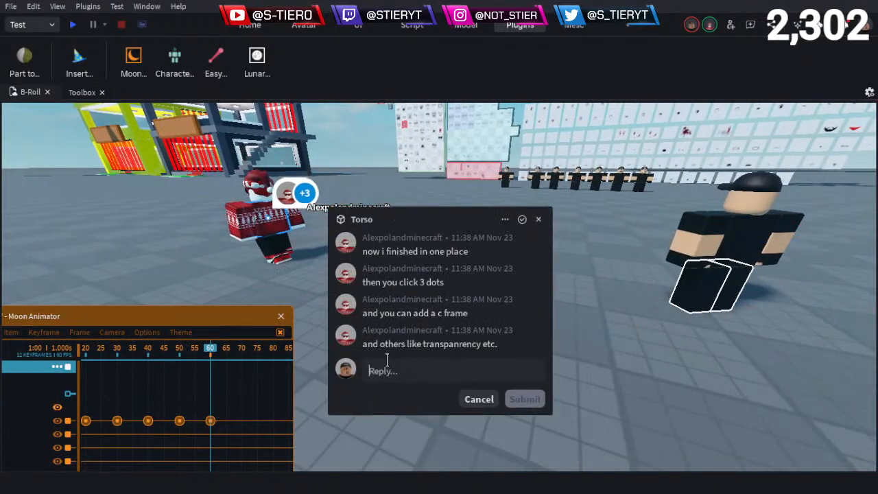
left_click(537, 221)
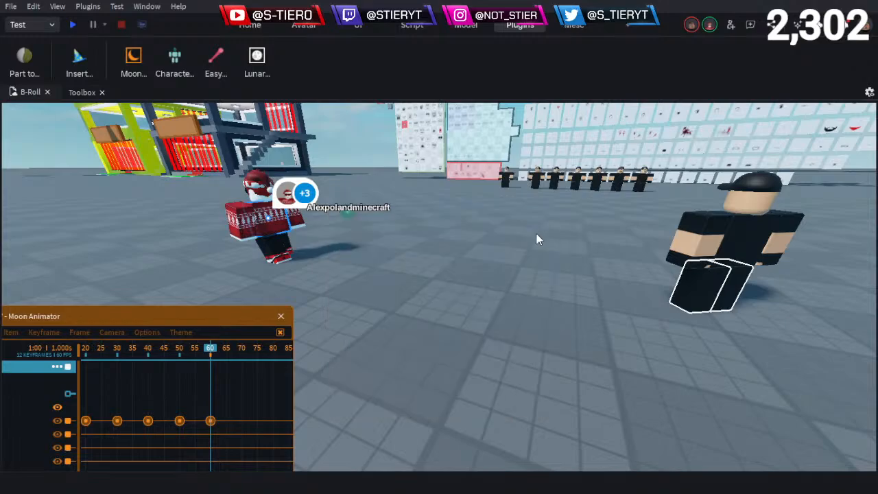
Move the animation playhead to frame 50 with the bounce rig in view
key("a")
right_click_drag(473, 256, 478, 260)
key("d")
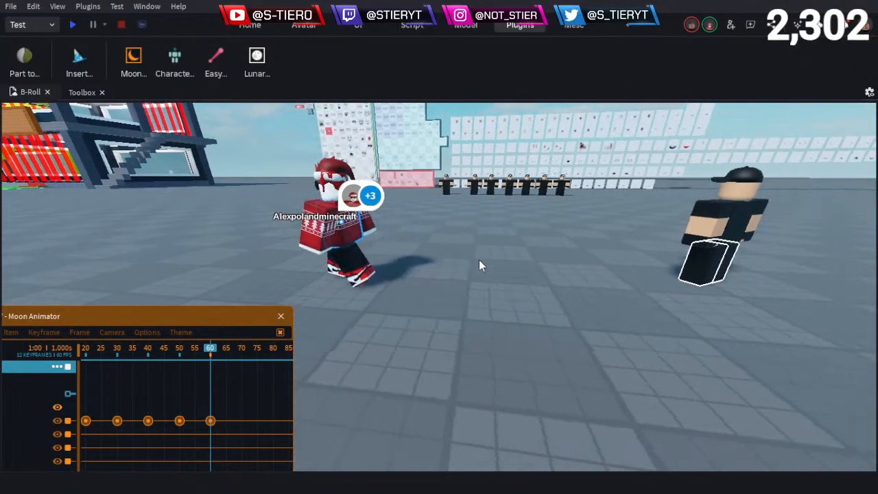
right_click_drag(592, 242, 576, 254)
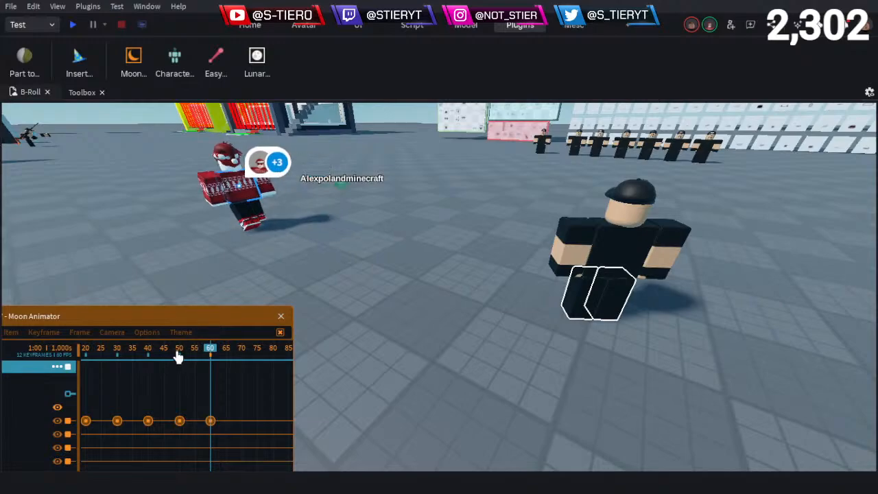
left_click(181, 351)
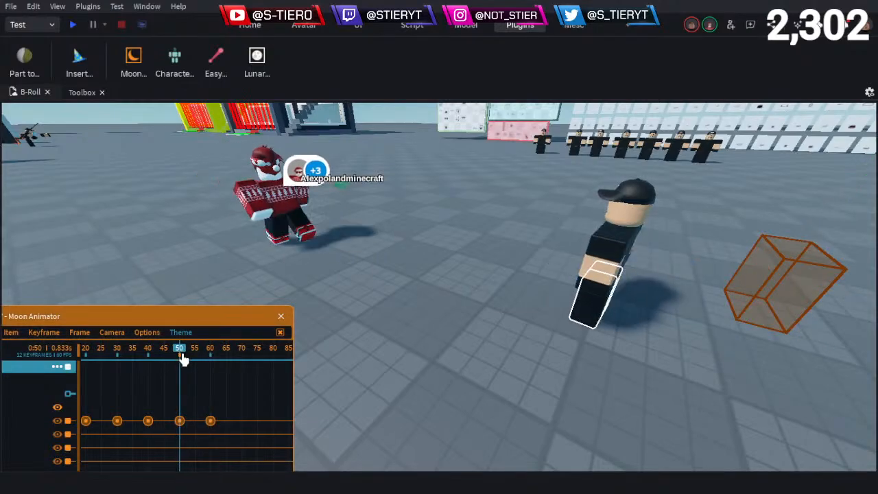
mouse_move(180, 361)
left_mouse_down()
mouse_move(207, 358)
mouse_move(182, 365)
left_mouse_up()
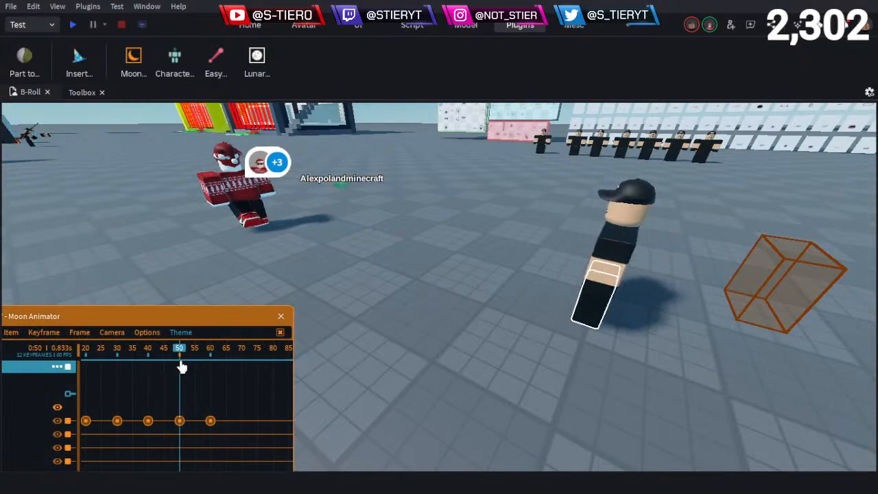
Track the moving red-sweater character and check the comment thread on its torso twice, closing it each time
key("a")
right_click_drag(358, 287, 369, 293)
key("a")
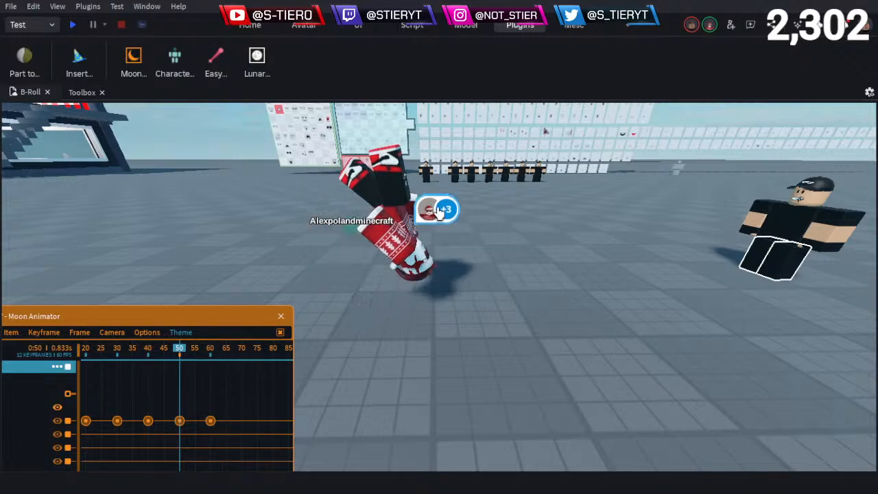
left_click(436, 210)
left_click(624, 236)
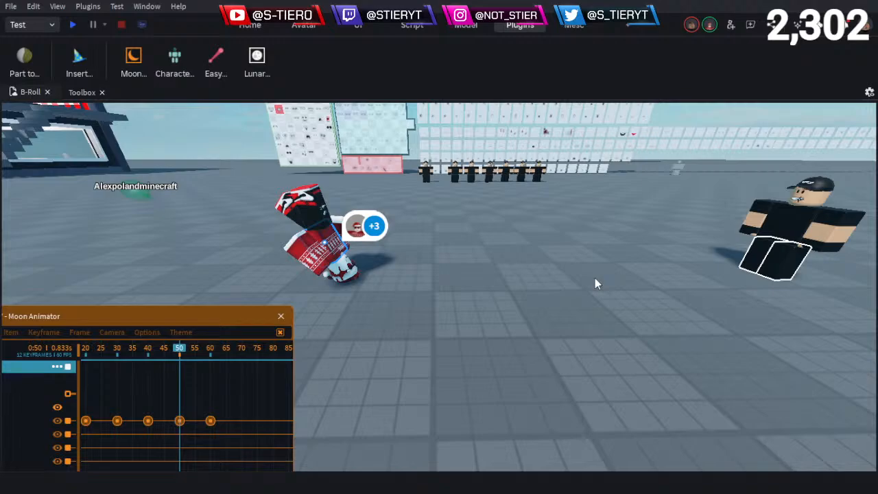
scroll(429, 328, "down", 1)
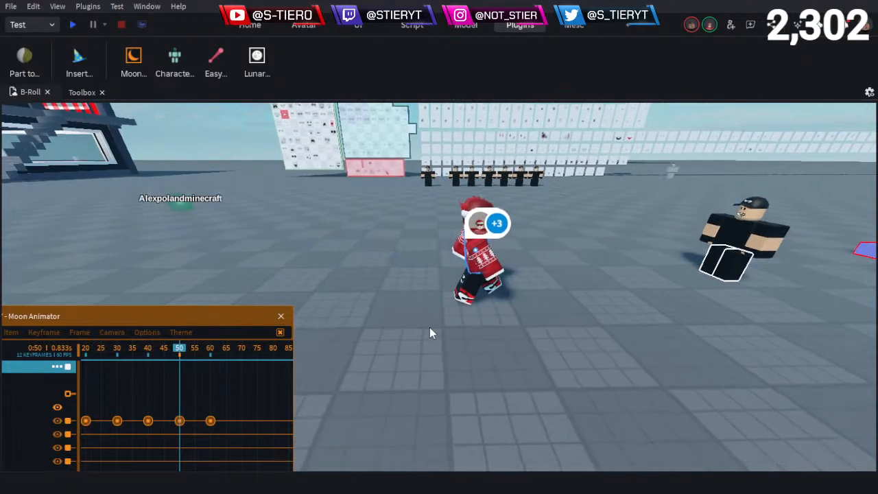
right_click_drag(442, 330, 442, 329)
scroll(441, 335, "up", 1)
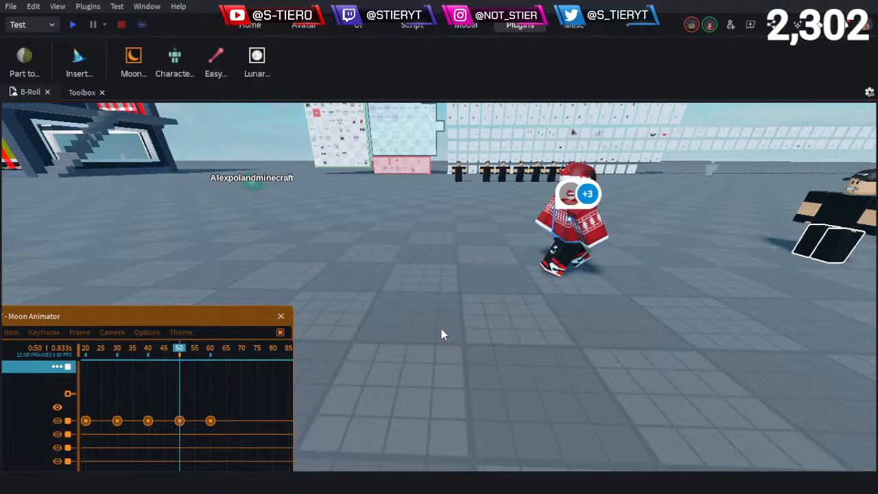
right_click_drag(441, 329, 441, 328)
key("s")
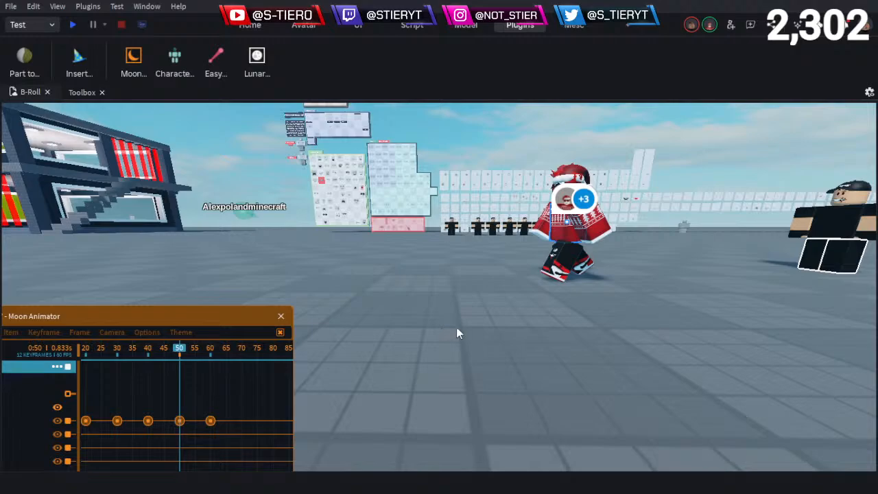
left_click(559, 204)
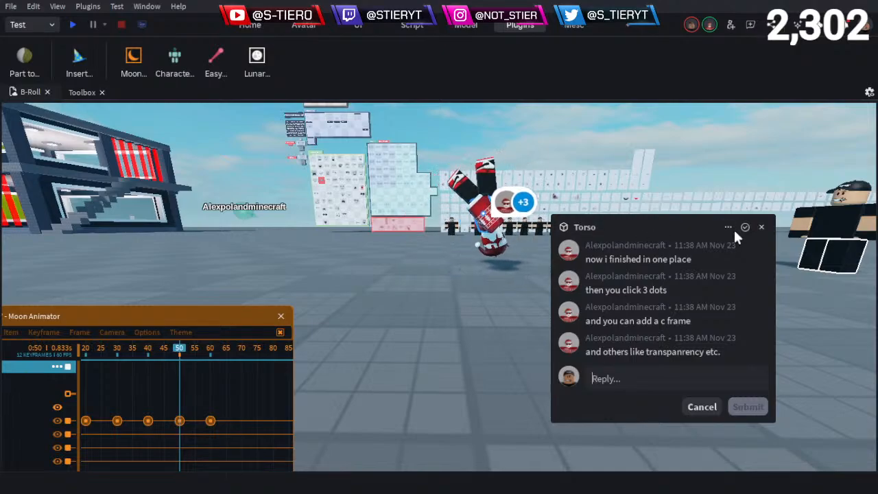
left_click(760, 227)
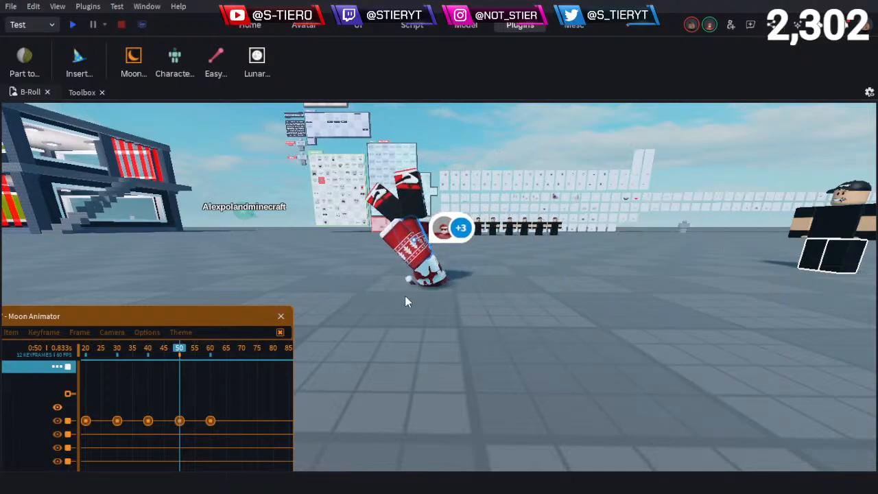
Reopen the torso comment thread to read its newest messages, and close it when done
mouse_move(404, 296)
right_mouse_down()
mouse_move(430, 312)
mouse_move(401, 311)
right_mouse_up()
key("q")
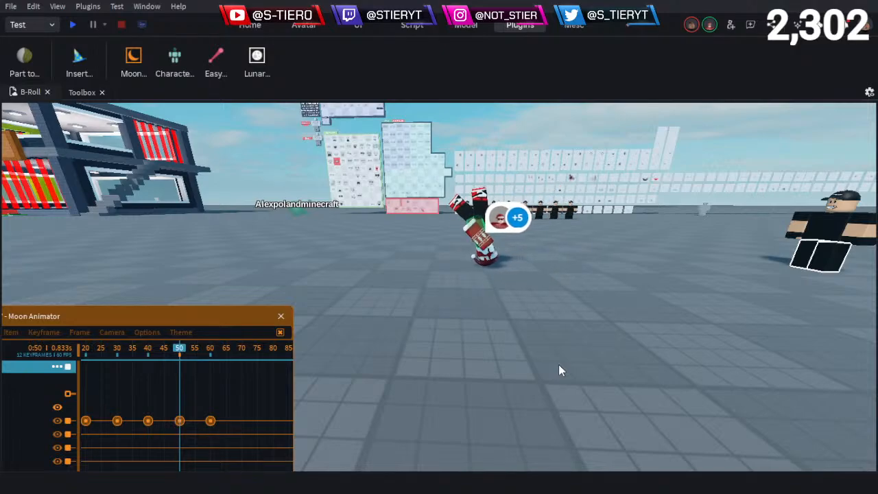
left_click(528, 206)
scroll(594, 295, "down", 1)
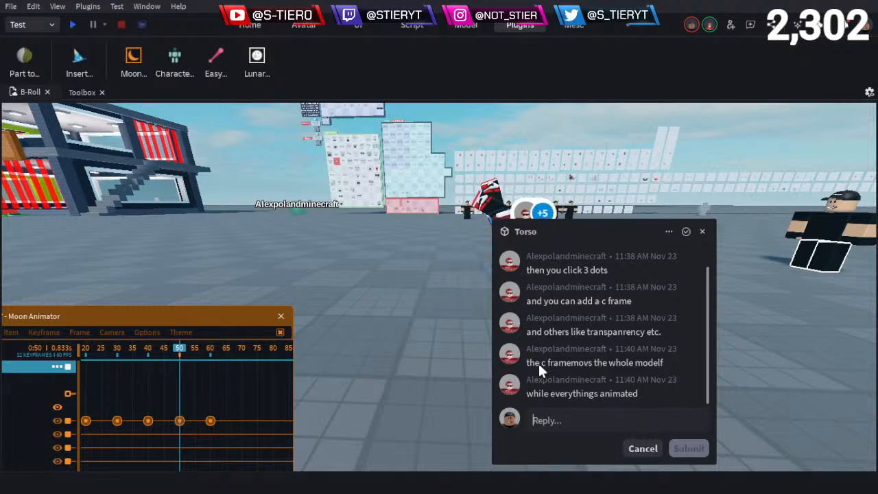
left_click(703, 232)
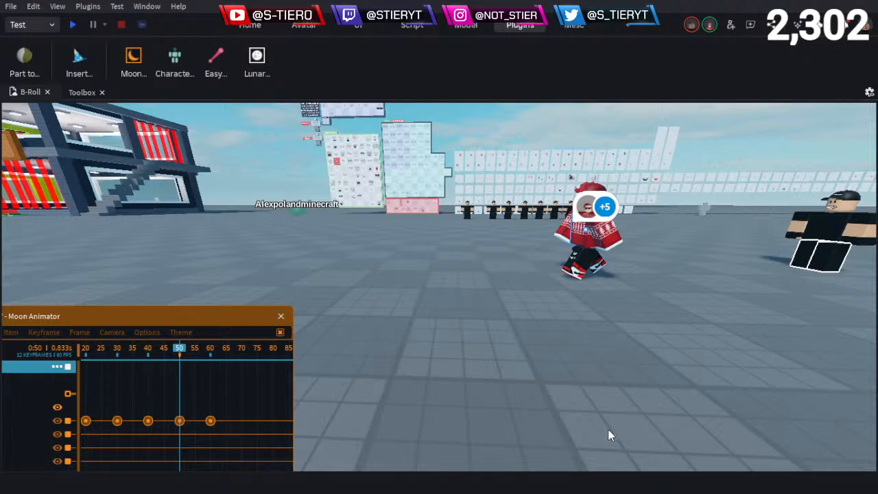
scroll(587, 387, "down", 4)
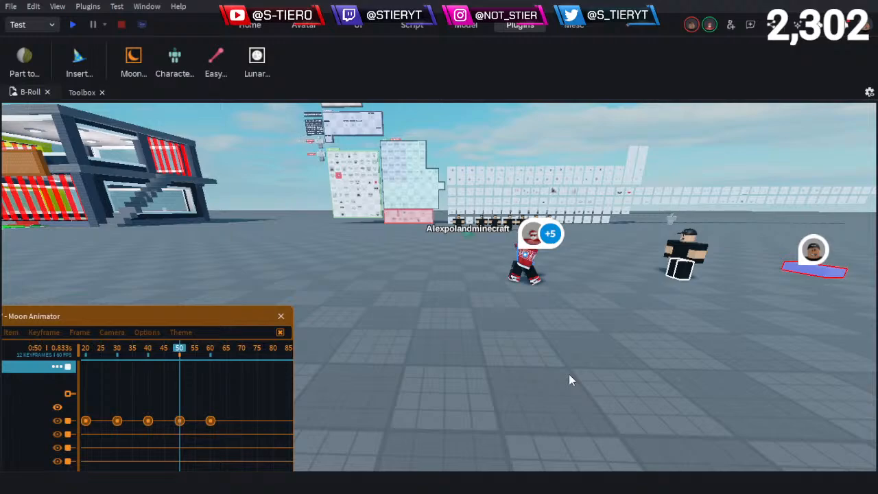
left_click(549, 233)
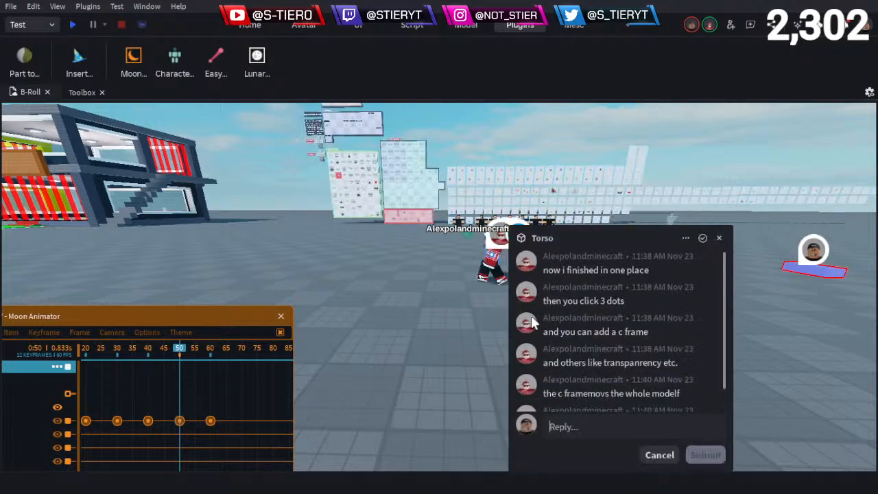
scroll(592, 345, "down", 1)
left_click(719, 239)
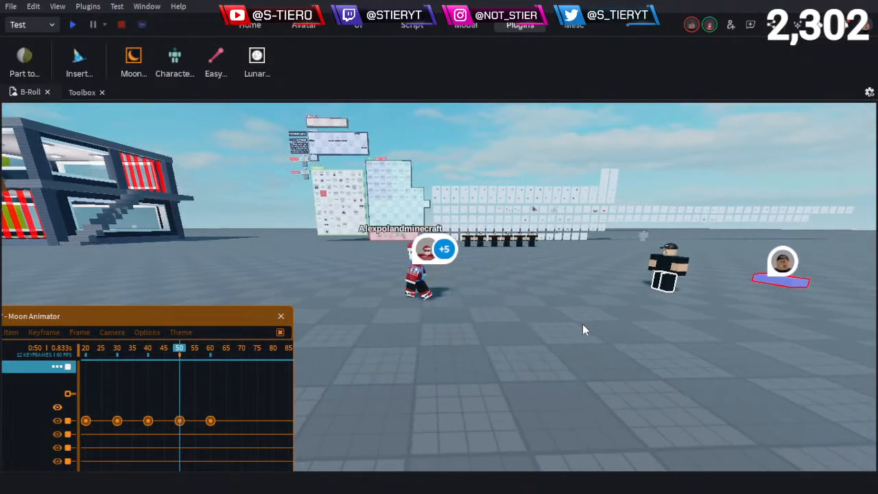
Reply in the torso comment thread with "how do you twist the torso without moving the lesg"
key("w")
right_click_drag(583, 326, 585, 327)
left_click(473, 240)
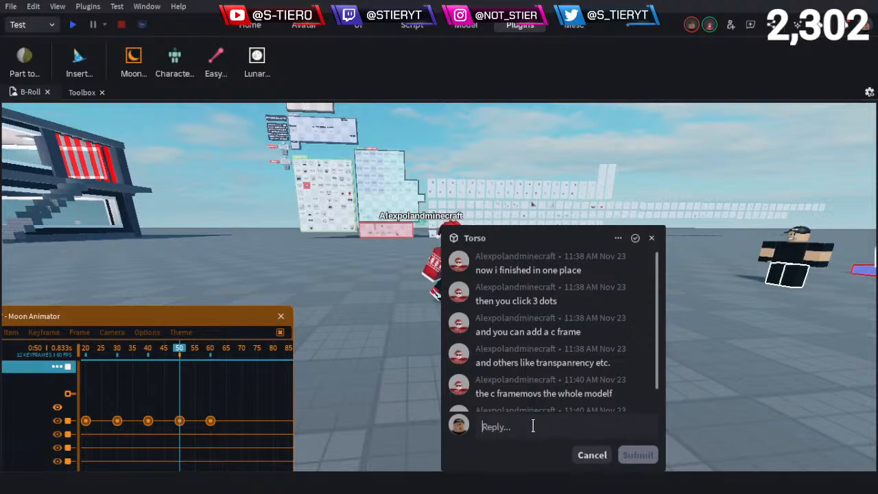
type("h")
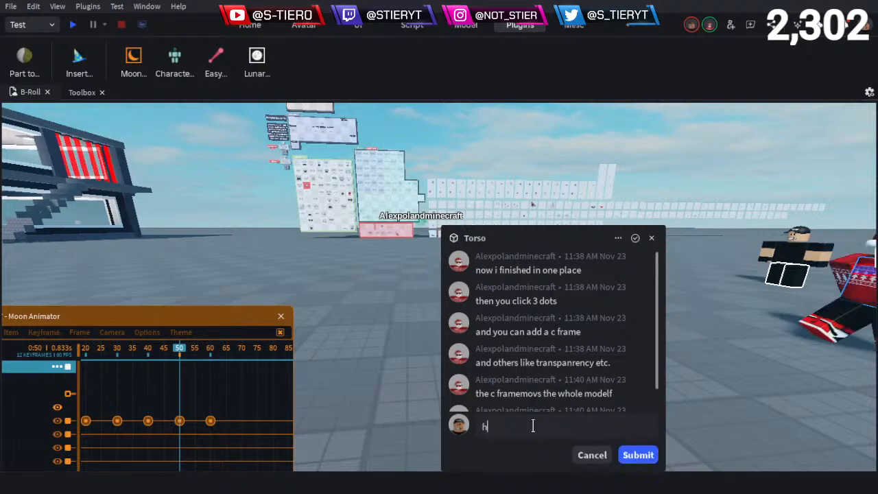
type("ow do you ")
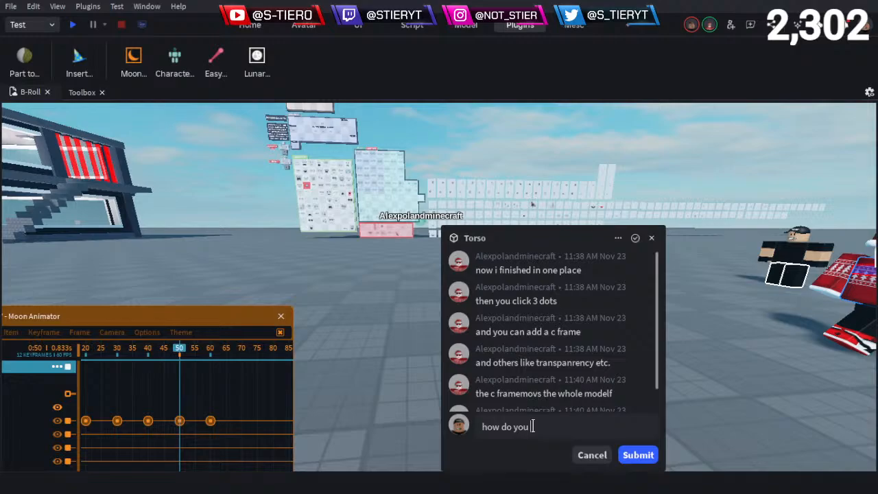
type("twist the ")
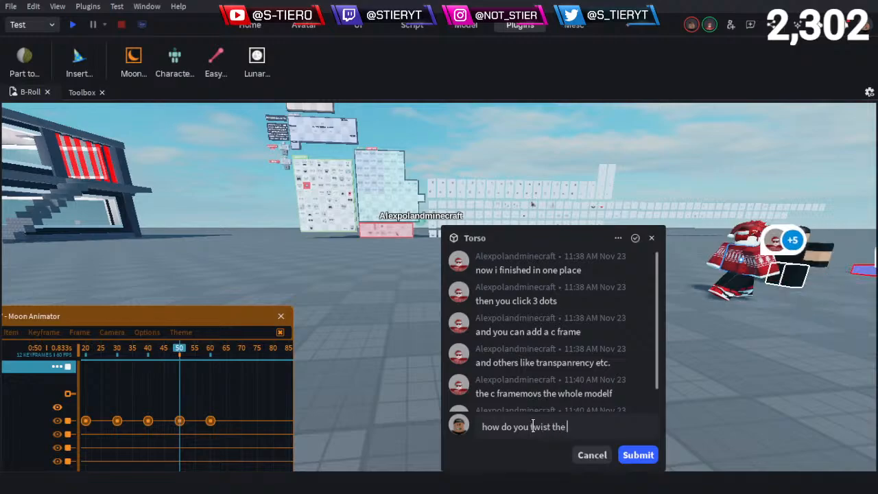
type("torso wthout")
key("BackSpace")
key("BackSpace")
key("BackSpace")
key("BackSpace")
key("BackSpace")
key("BackSpace")
type("ito")
key("BackSpace")
type("hout o")
type("vin")
key("BackSpace")
key("BackSpace")
key("BackSpace")
key("BackSpace")
type(",m")
key("BackSpace")
key("BackSpace")
type("moving th")
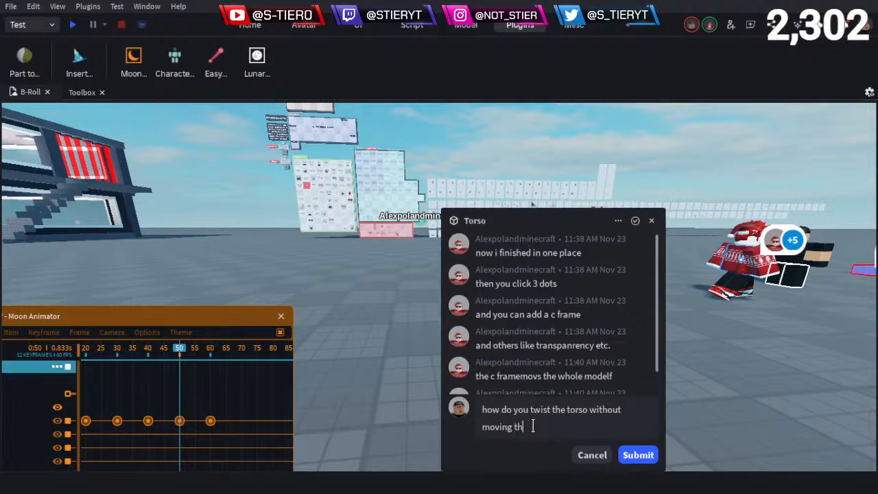
type("e leg")
key("Return")
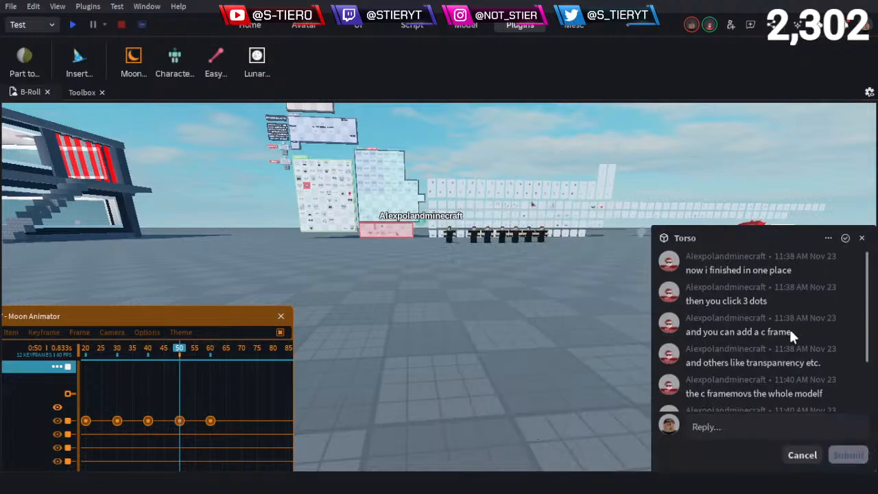
Read the latest replies in the torso thread and watch the red-sweater character up close
scroll(790, 333, "down", 2)
right_click_drag(573, 356, 567, 357)
scroll(567, 355, "down", 2)
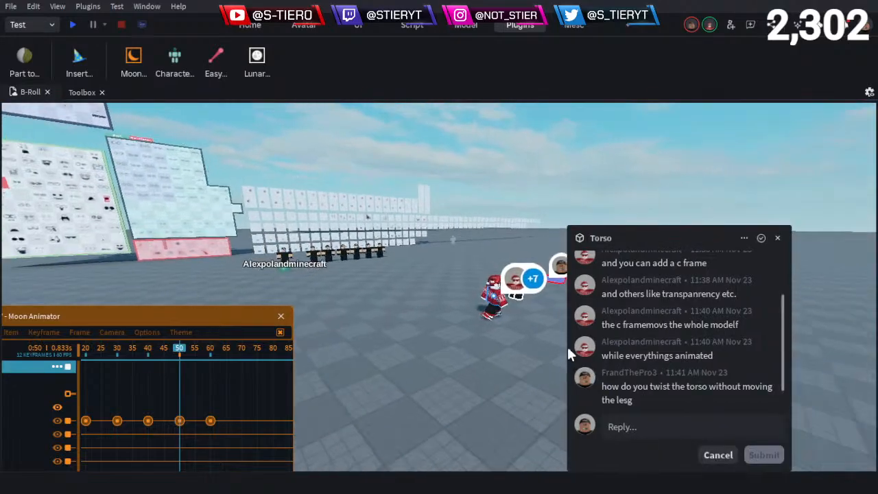
key("w")
key("d")
key("w")
right_click_drag(469, 352, 470, 352)
key("w")
key("s")
key("a")
key("q")
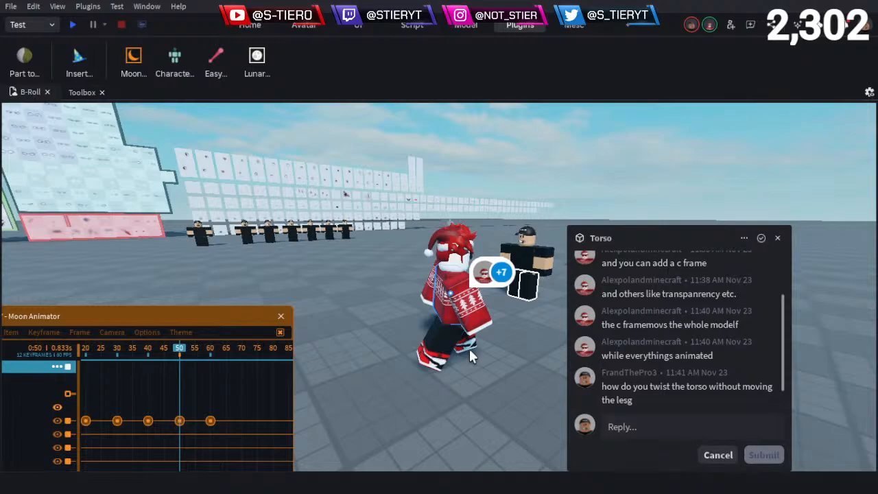
key("d")
key("w")
right_click_drag(511, 325, 511, 325)
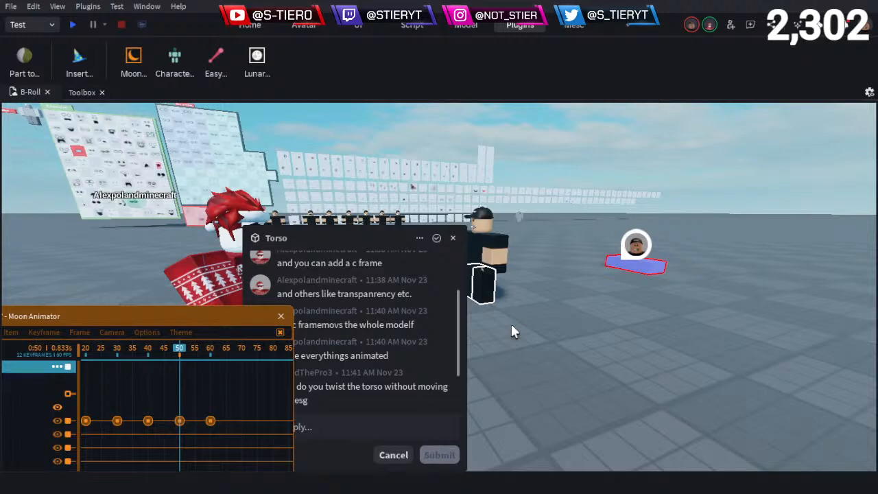
Mark the torso comment thread as resolved
key("s")
key("a")
key("a")
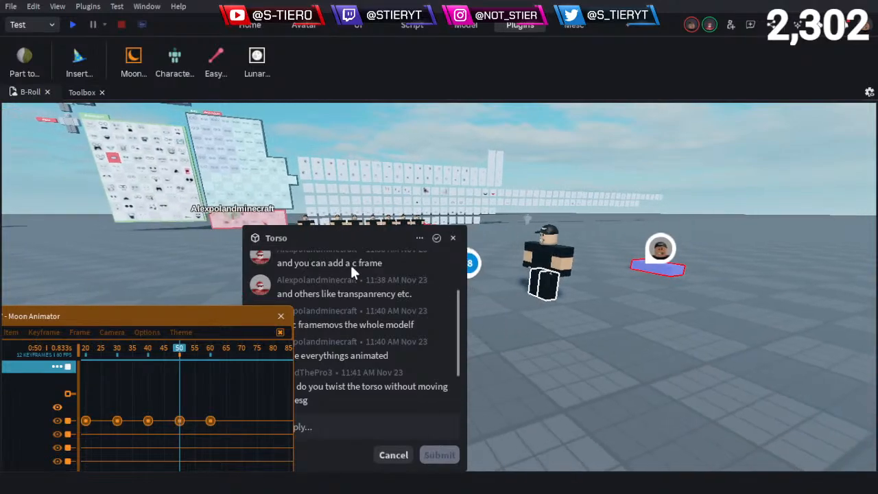
left_click(436, 238)
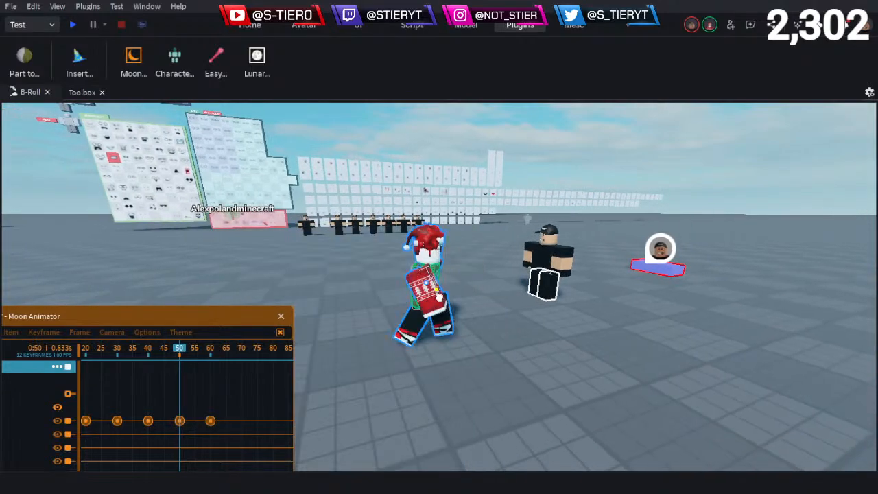
right_click_drag(457, 310, 465, 315)
key("w")
key("d")
key("c")
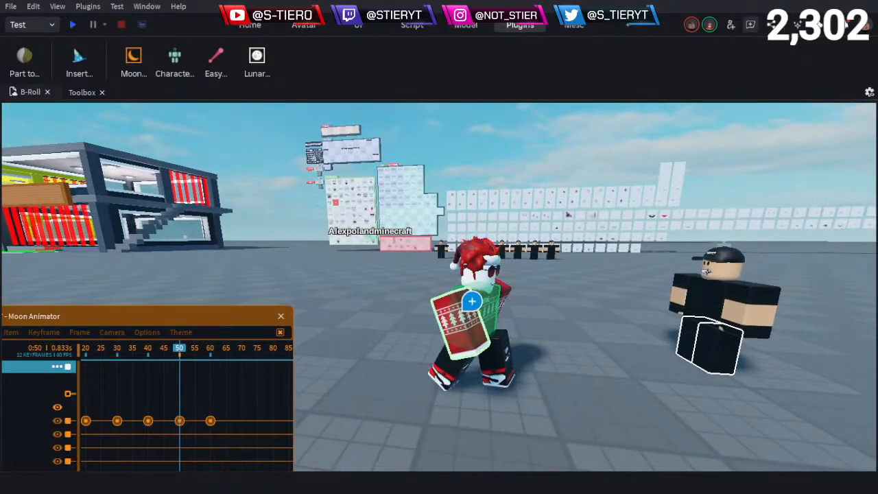
key("Escape")
Check the "I see" comment on the flat blue part and mark its thread as resolved
key("s")
right_click_drag(585, 361, 544, 311)
key("d")
key("a")
key("s")
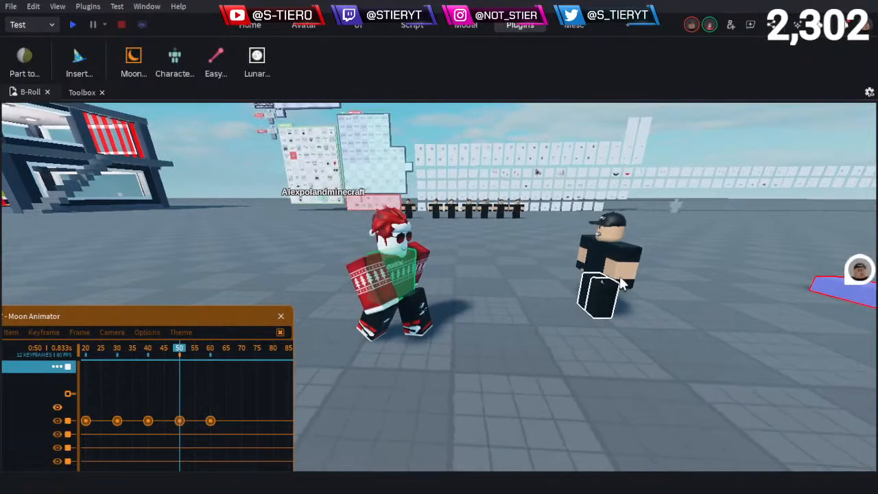
key("s")
key("d")
key("a")
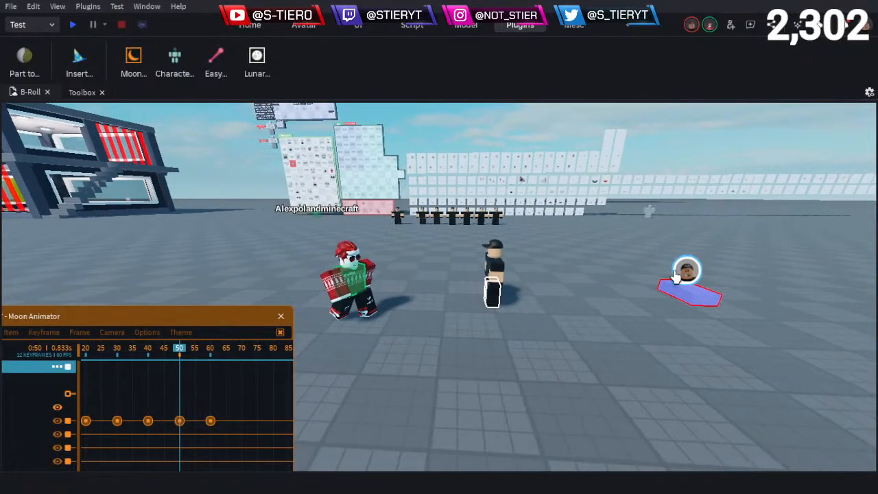
left_click(686, 270)
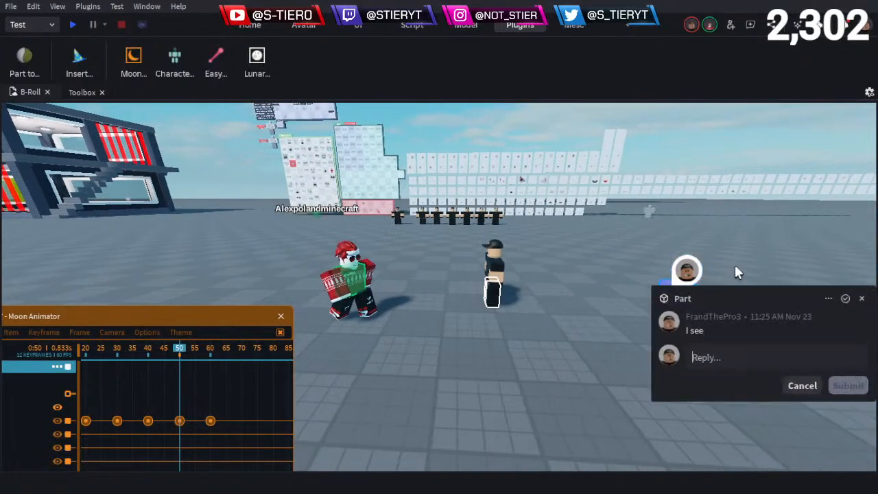
left_click(862, 299)
left_click(686, 270)
left_click(846, 299)
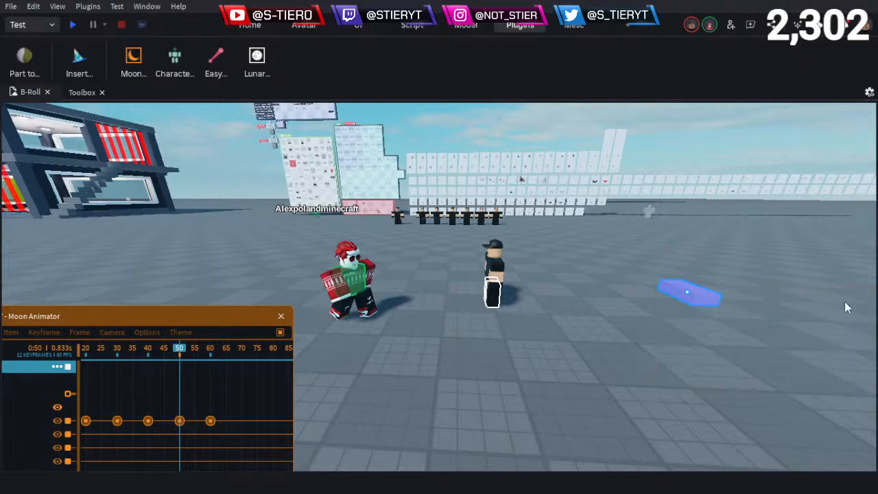
Add a comment on the red-sweater character's right arm reading "twist the torso without moving the legs"
key("a")
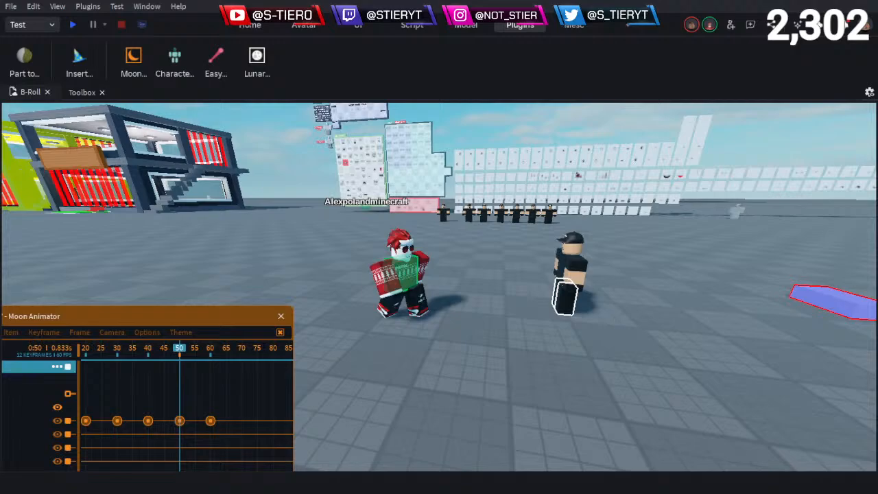
left_click(389, 264)
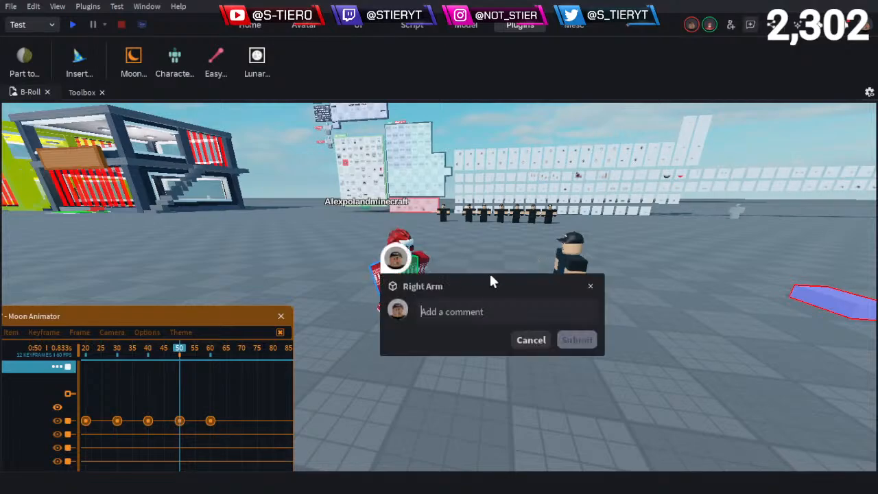
type("do a twist")
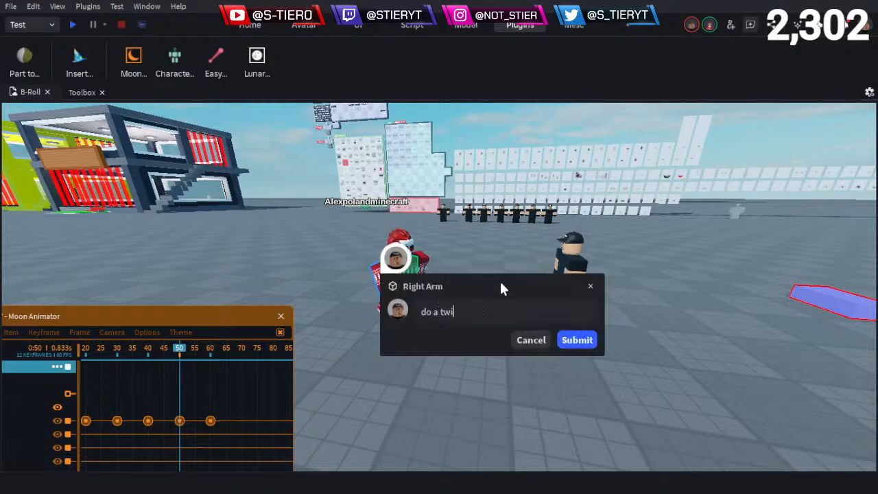
key("ctrl+a")
type("tw")
type("ist the ")
type("body")
key("BackSpace")
key("BackSpace")
key("BackSpace")
key("BackSpace")
type("torso")
key("BackSpace")
key("BackSpace")
type("o")
key("BackSpace")
key("BackSpace")
type("ro")
key("BackSpace")
key("BackSpace")
type("s")
key("BackSpace")
type("rso without mov")
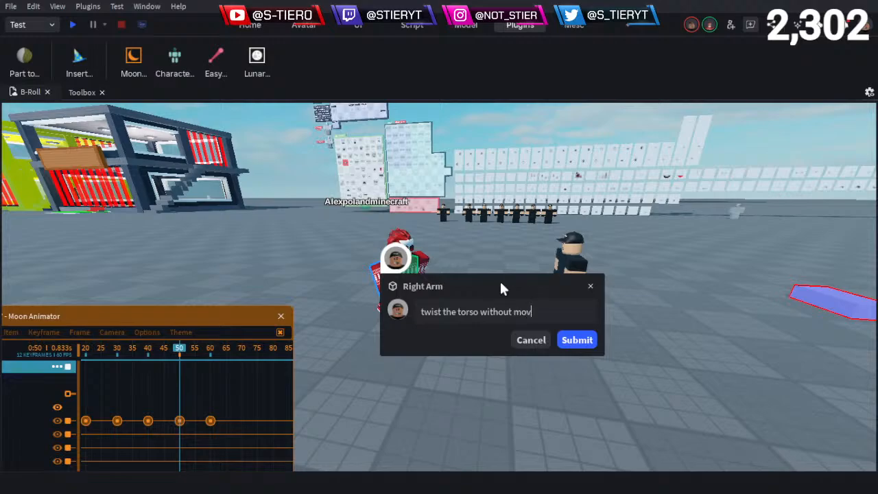
type("ing the legs")
key("Return")
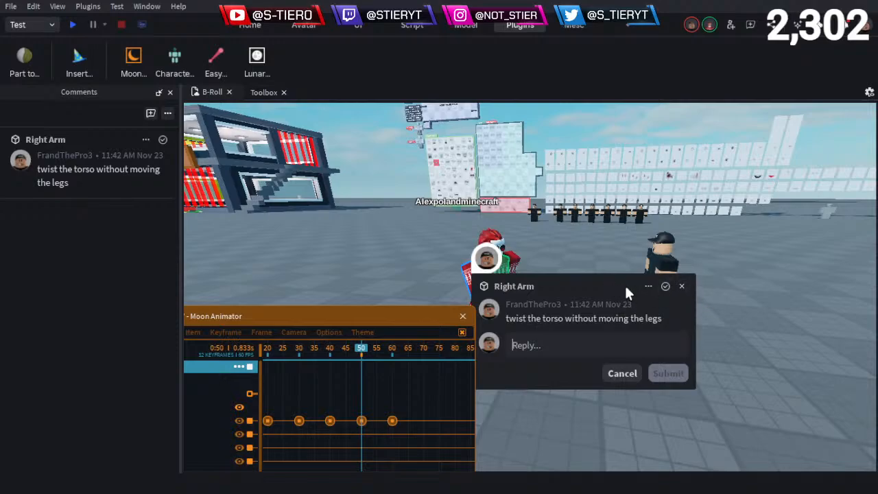
Open and dismiss the comment options on the right-arm thread, and close the thread
left_click(648, 287)
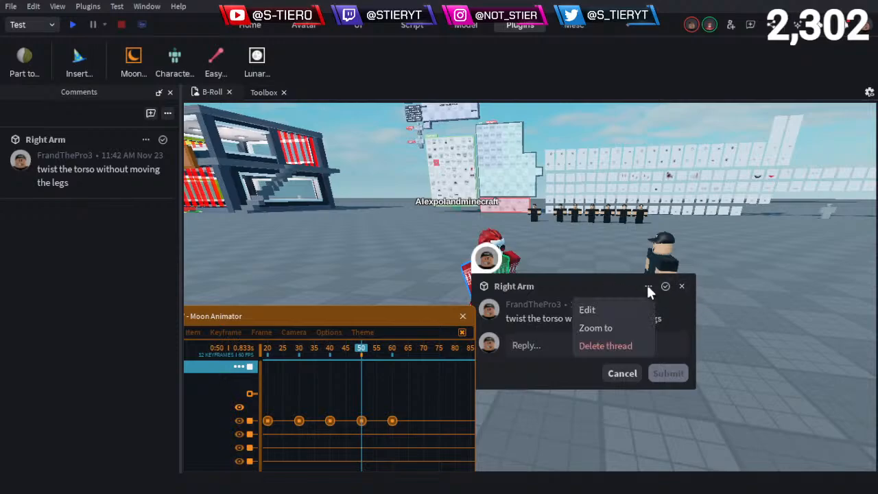
left_click(648, 289)
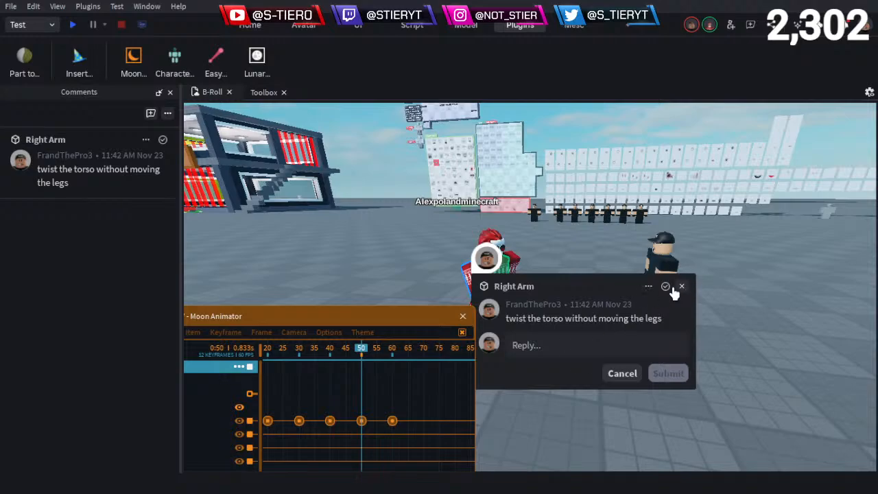
left_click(681, 286)
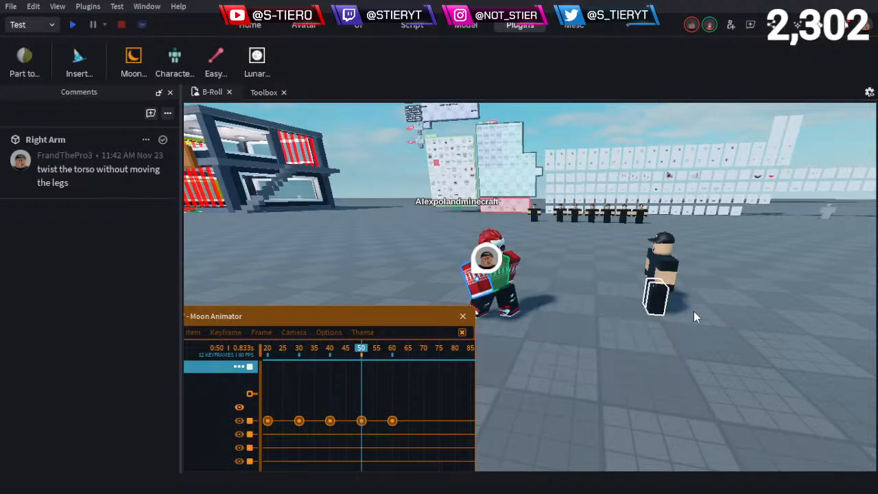
Examine the red-sweater character and the black-clad rig from several sides
key("d")
right_click_drag(695, 348, 579, 299)
key("d")
key("w")
key("s")
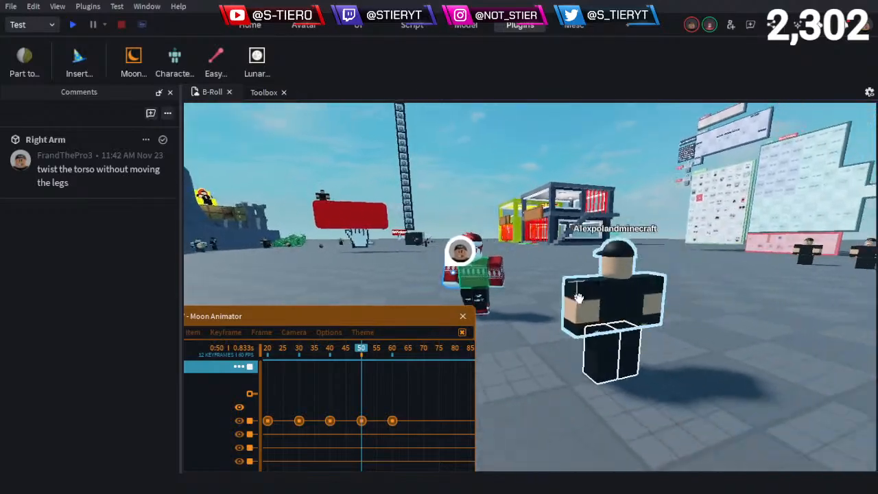
key("d")
key("w")
key("a")
key("w")
key("a")
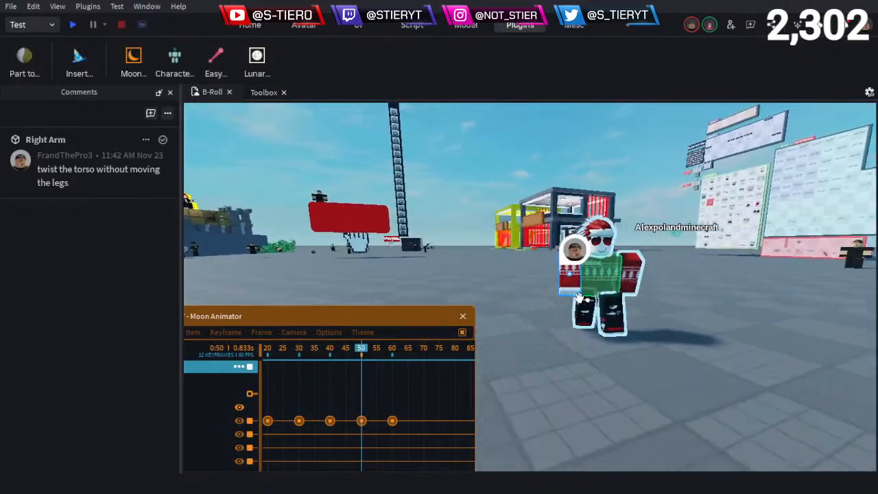
key("s")
right_click_drag(580, 299, 579, 298)
key("a")
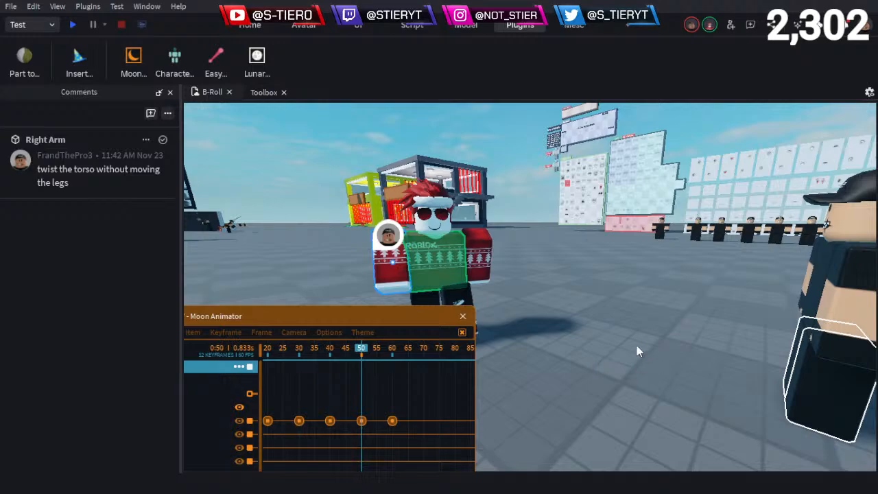
Close the comments list and reposition the Moon Animator window so its track names and full timeline are visible
left_click(170, 92)
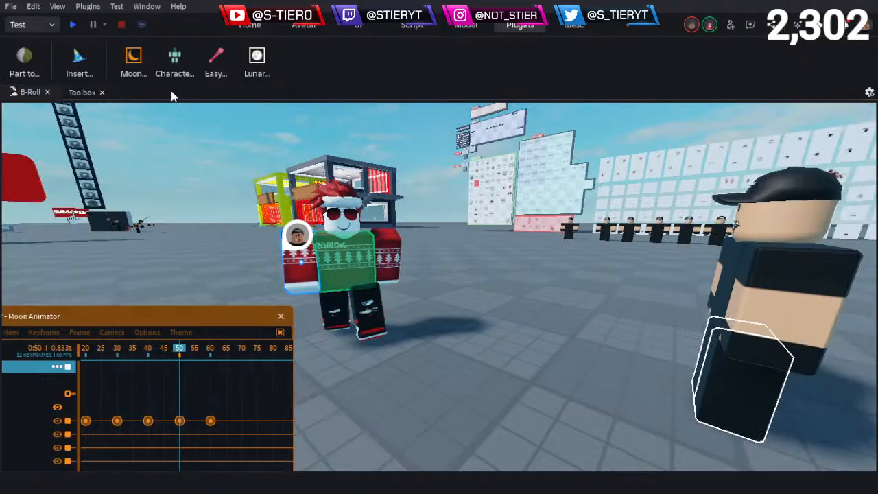
left_click_drag(155, 317, 214, 270)
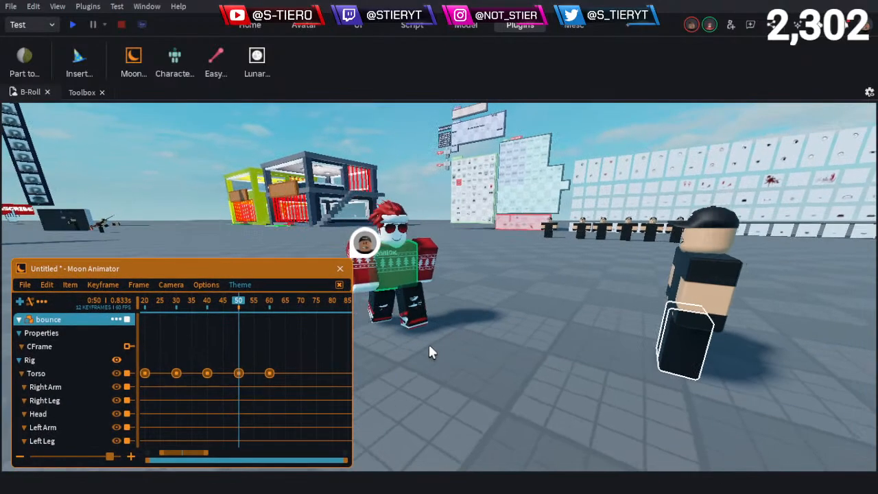
key("a")
right_click_drag(429, 345, 432, 338)
key("s")
key("w")
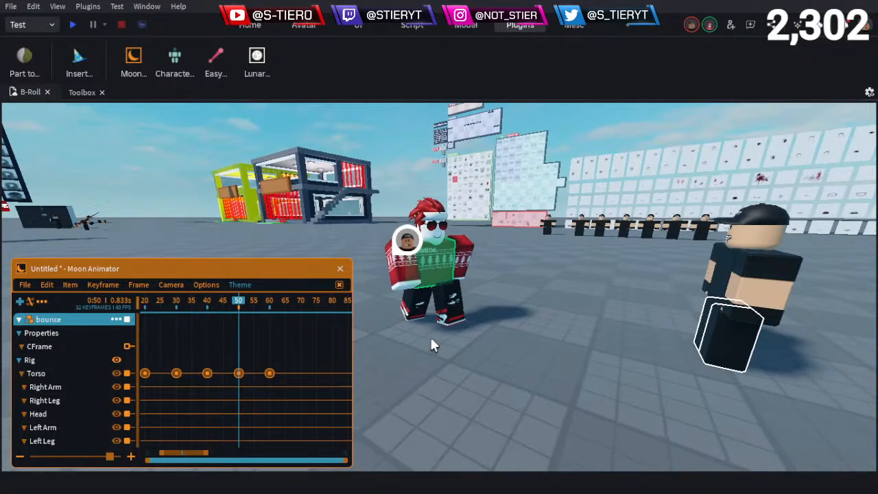
Check the right-arm comment thread for replies and close it
left_click(407, 239)
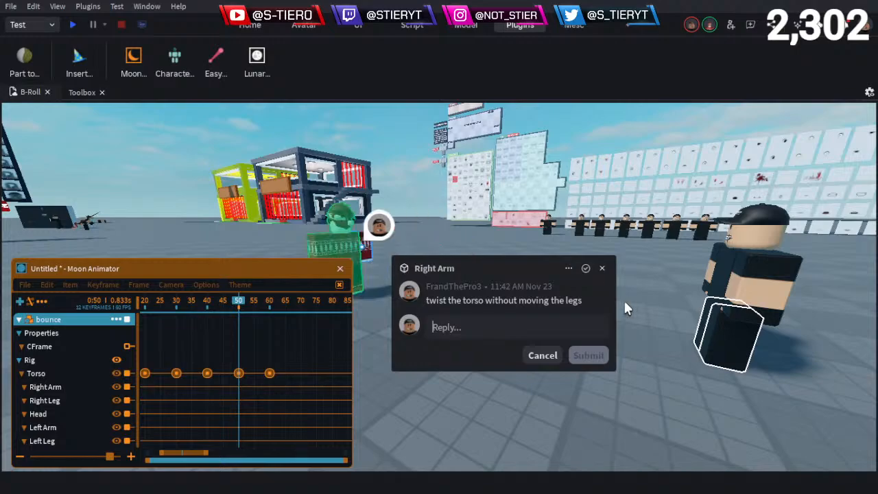
type("sA")
left_click(373, 332)
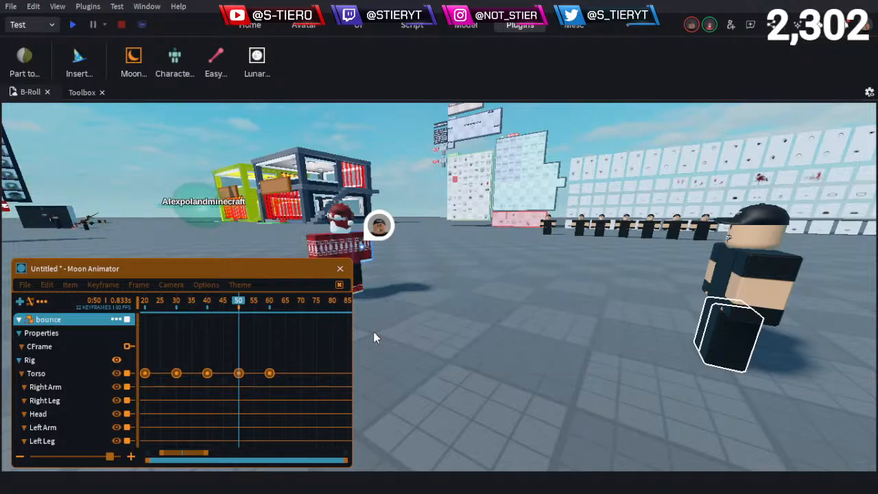
Inspect the black-clad rig's torso and legs from the front, back and sides
right_click_drag(515, 345, 508, 293)
key("q")
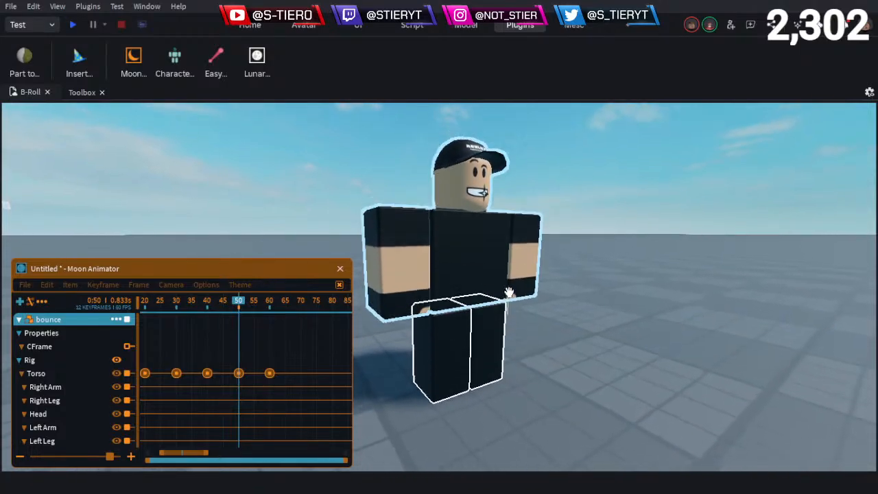
key("e")
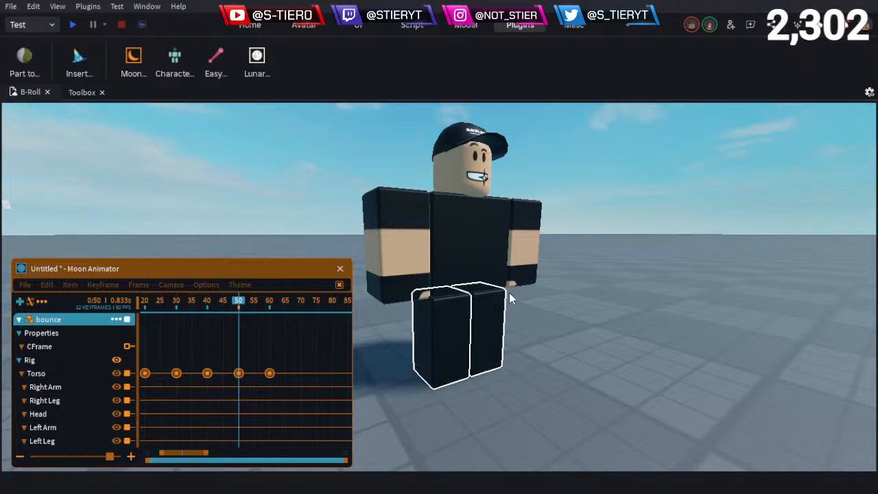
right_click_drag(509, 292, 539, 295)
scroll(537, 294, "down", 1)
key("e")
key("e")
key("a")
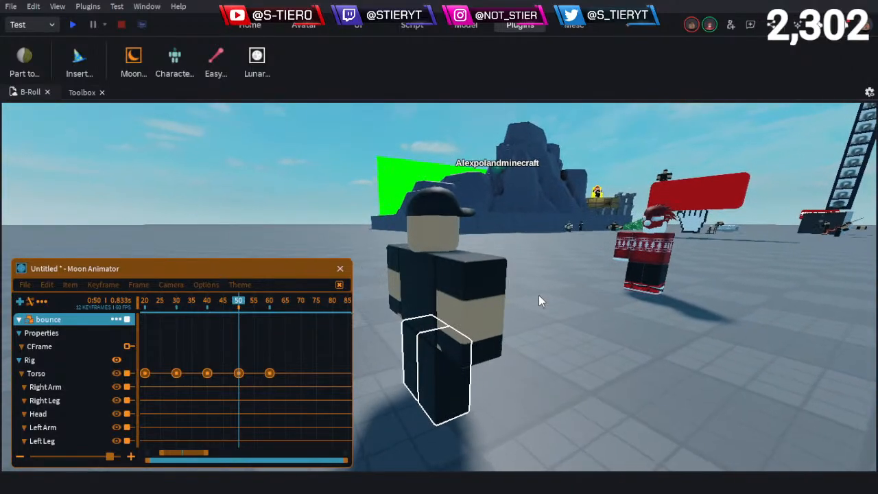
key("d")
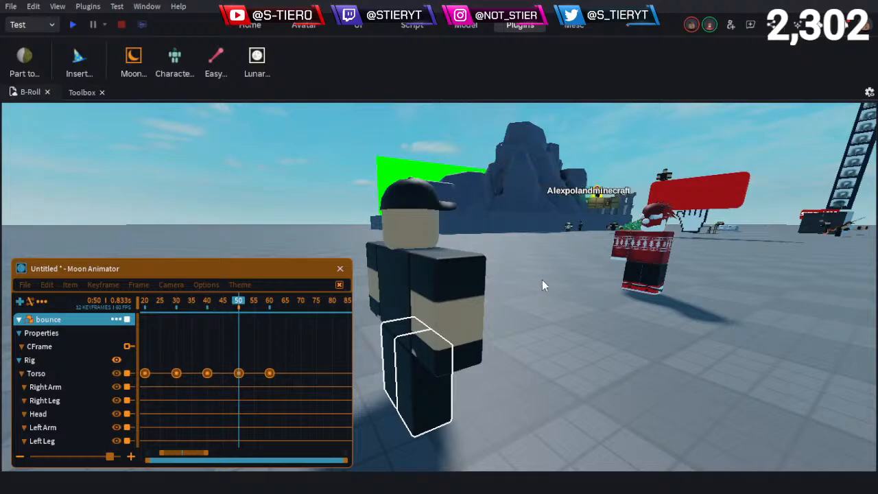
key("d")
right_click_drag(542, 281, 542, 280)
key("w")
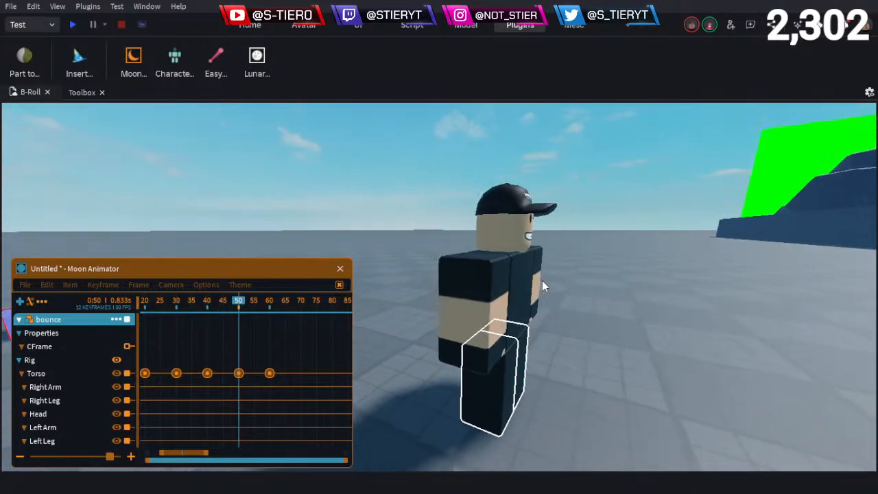
key("d")
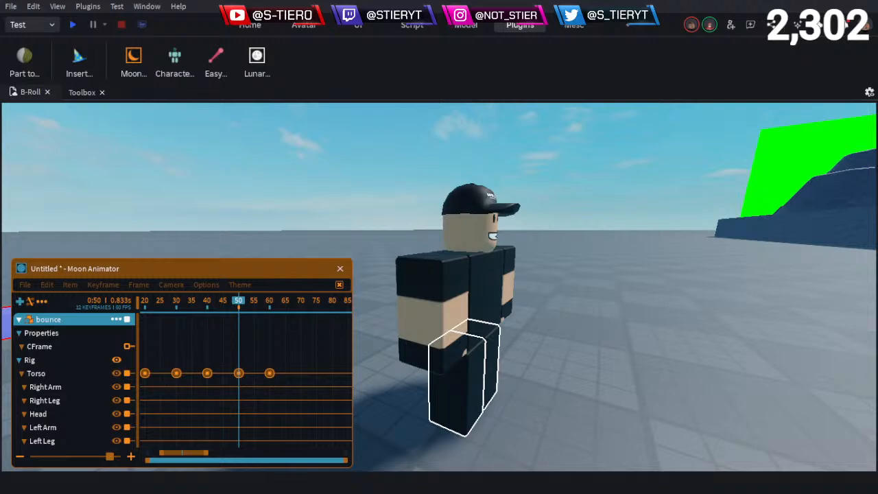
right_click_drag(546, 244, 590, 253)
key("e")
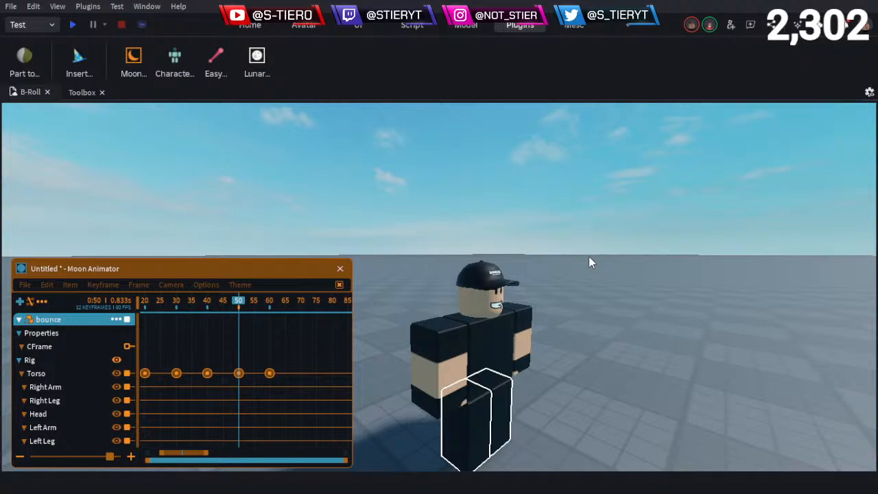
Scrub the bounce animation around frame 50 and return to frame 50
key("s")
right_click_drag(647, 323, 647, 323)
left_click(240, 307)
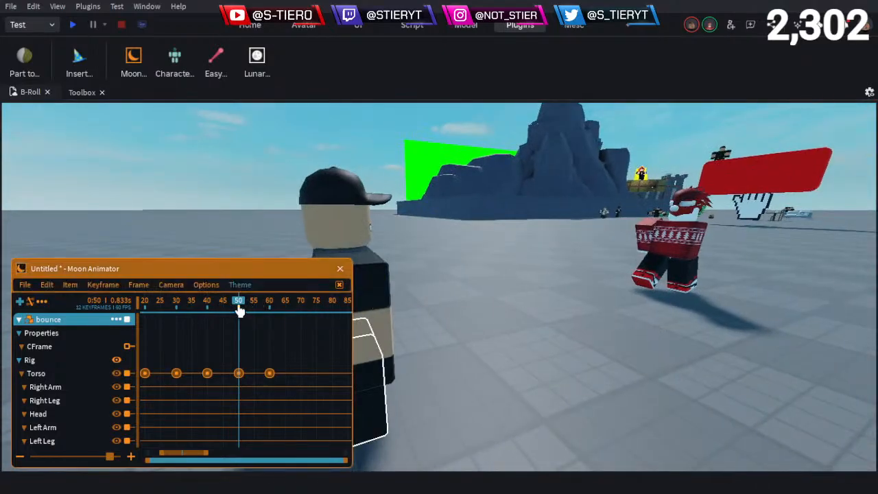
left_click(241, 306)
key("a")
right_click_drag(501, 308, 516, 307)
key("w")
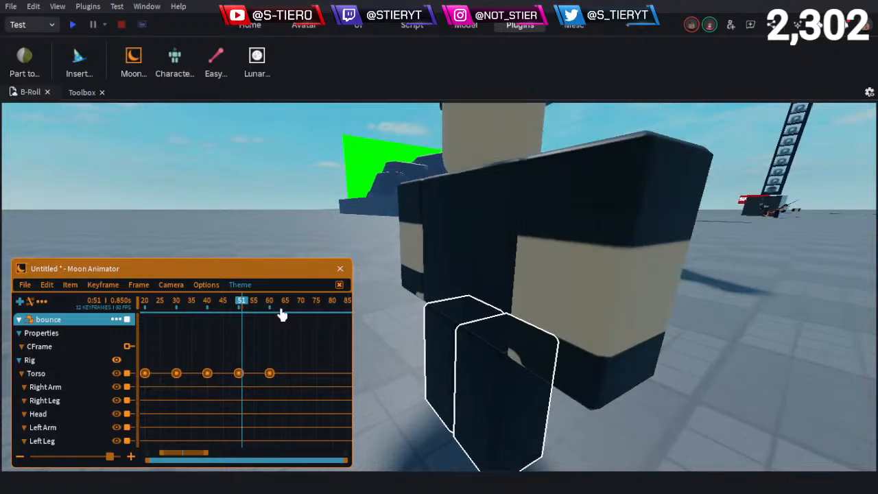
left_click_drag(241, 304, 229, 304)
key("d")
right_click_drag(538, 290, 538, 290)
mouse_move(229, 305)
left_mouse_down()
mouse_move(245, 311)
mouse_move(238, 317)
left_mouse_up()
key("a")
right_click_drag(494, 322, 493, 323)
Select the torso and shift it horizontally by about 0.34 in world space at frame 50
left_click(474, 184)
key("d")
right_click_drag(562, 247, 563, 248)
right_click_drag(564, 246, 558, 229)
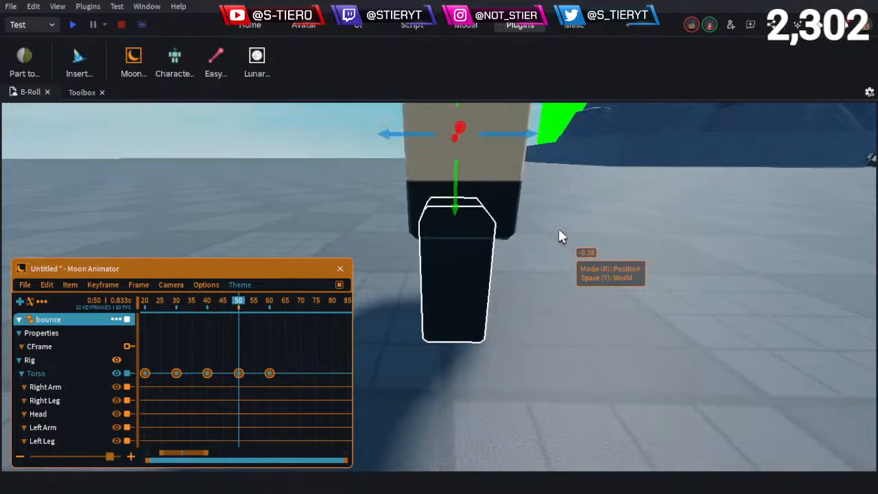
left_click_drag(525, 131, 546, 130)
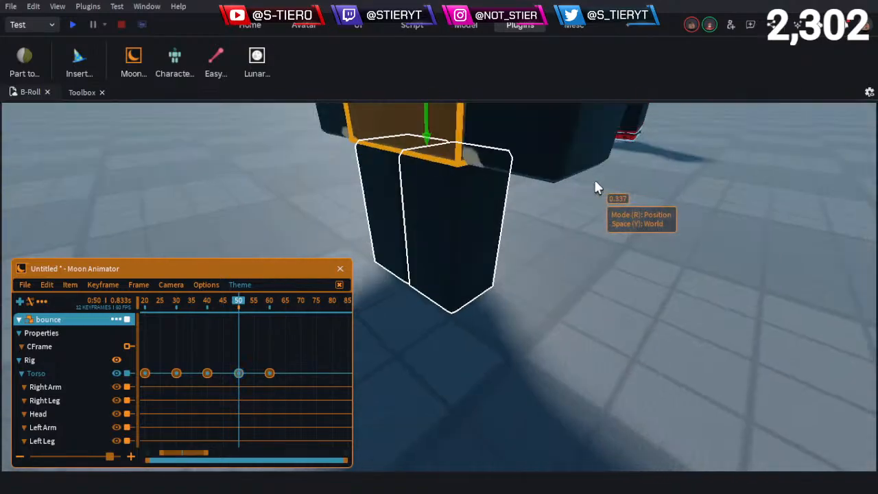
right_click_drag(596, 188, 594, 187)
scroll(591, 191, "down", 2)
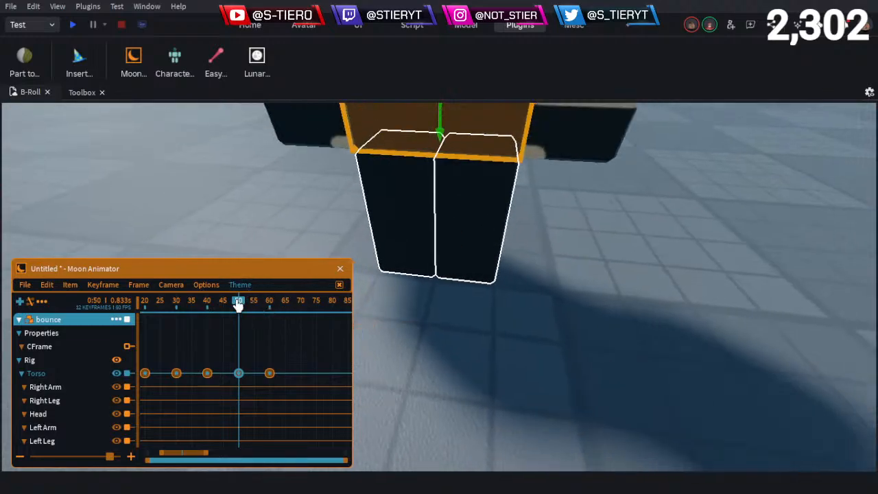
At frame 60, rotate the left leg by about 58.7 degrees in local space
left_click_drag(238, 302, 269, 348)
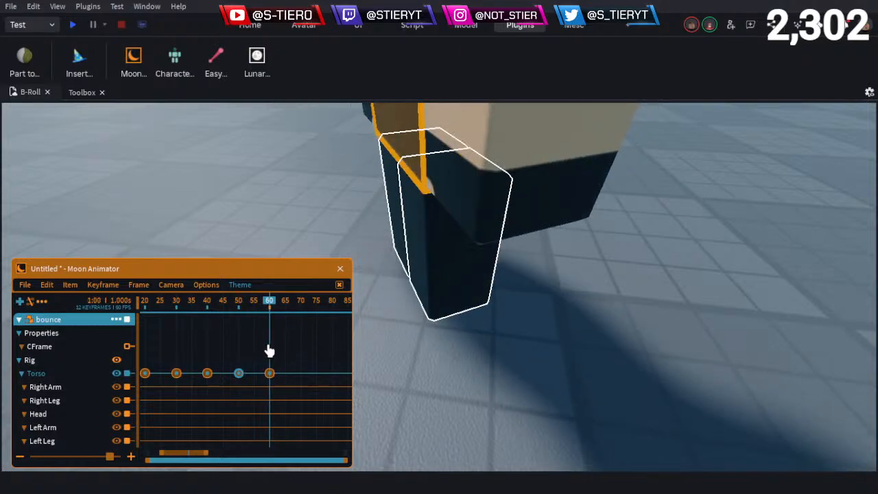
left_click(513, 347)
scroll(506, 281, "up", 5)
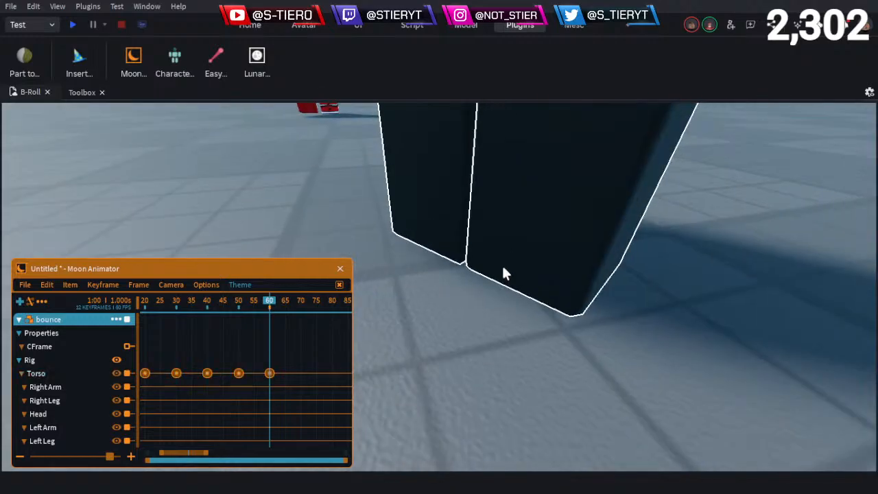
scroll(413, 229, "down", 2)
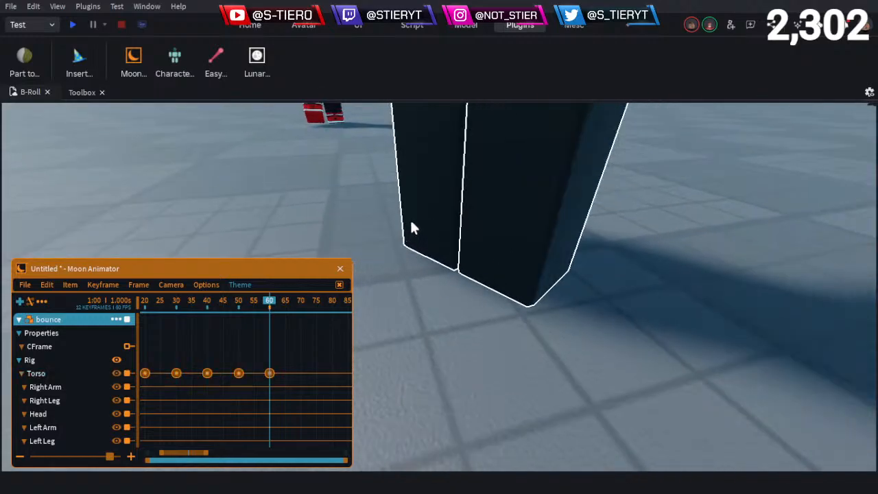
scroll(417, 200, "down", 3)
left_click(421, 214)
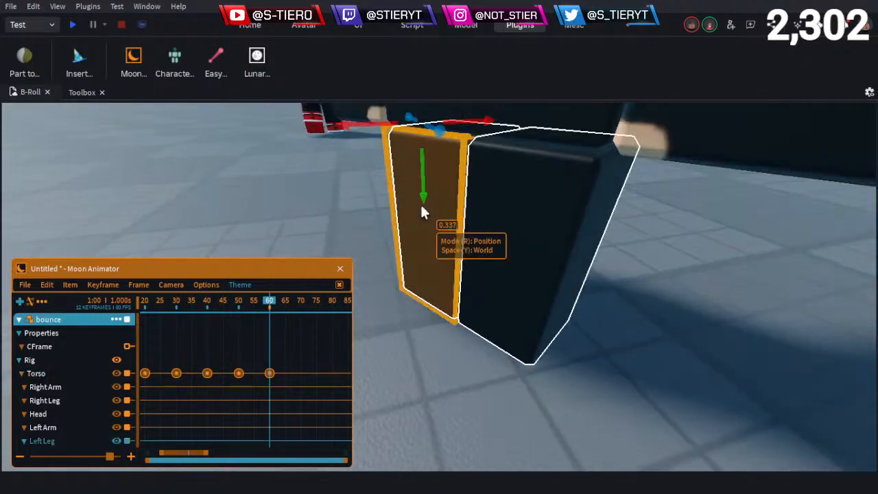
key("r")
key("y")
scroll(421, 213, "down", 2)
left_click_drag(476, 144, 486, 185)
scroll(502, 138, "down", 2)
right_click_drag(435, 235, 435, 235)
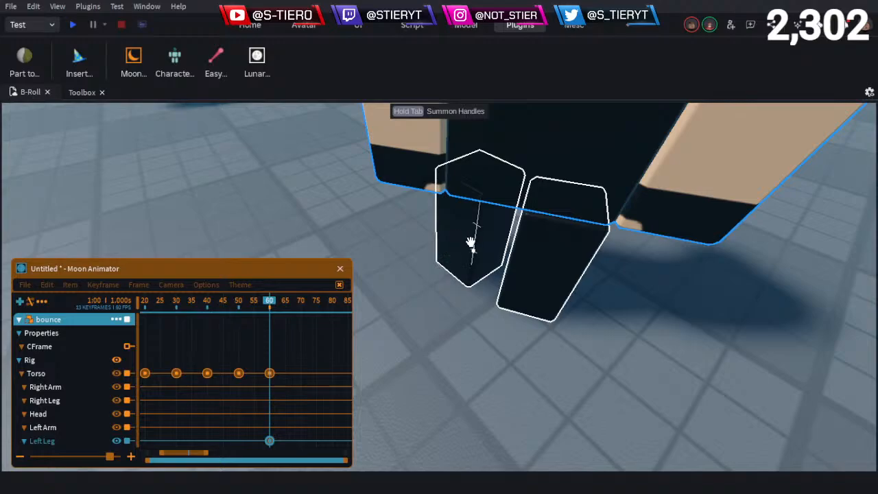
Move the left leg in world space by about 1.46 and 0.39 to reposition it beneath the torso at frame 60
double_click(60, 443)
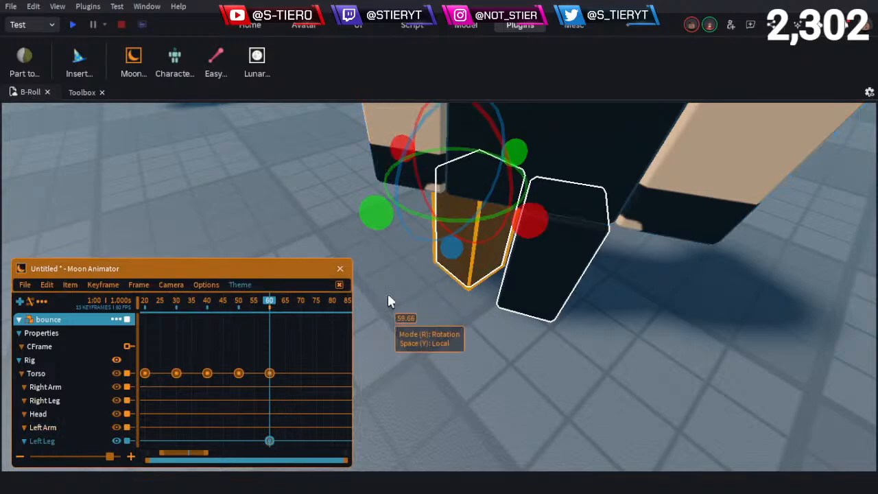
key("r")
scroll(499, 172, "up", 2)
left_click_drag(509, 168, 636, 275)
right_click_drag(637, 275, 551, 216)
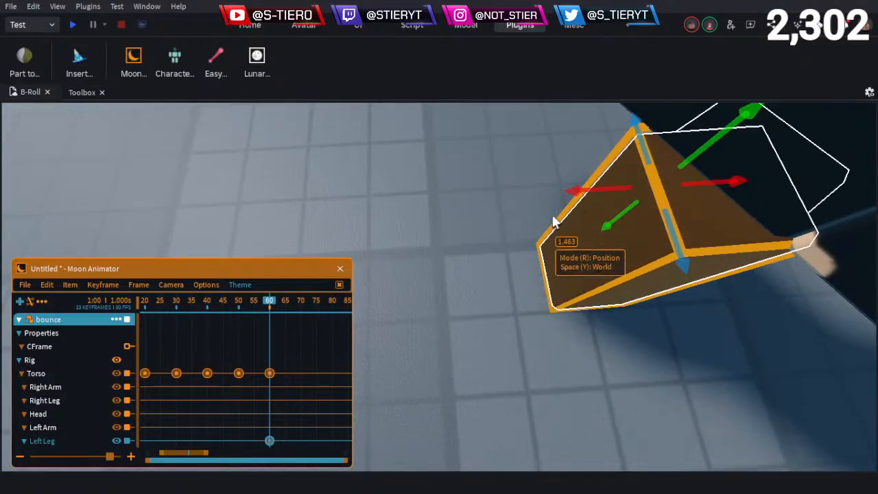
left_click_drag(572, 193, 522, 224)
scroll(522, 224, "down", 2)
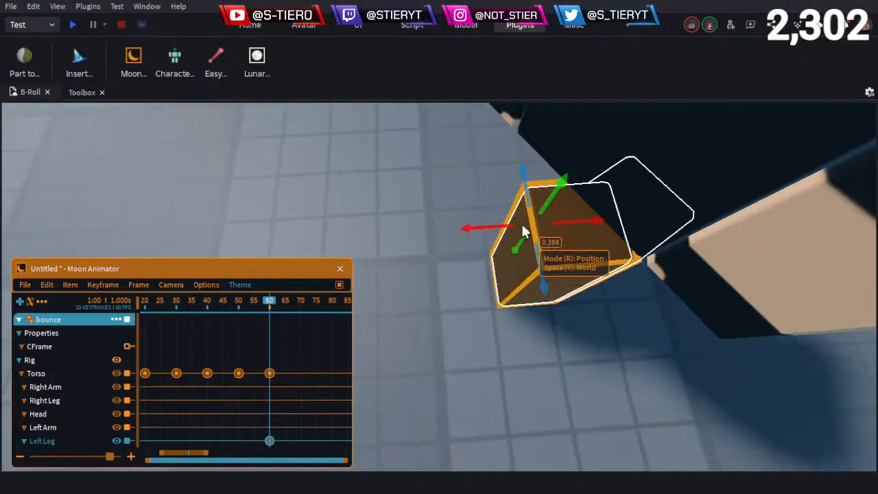
right_click_drag(523, 223, 451, 264)
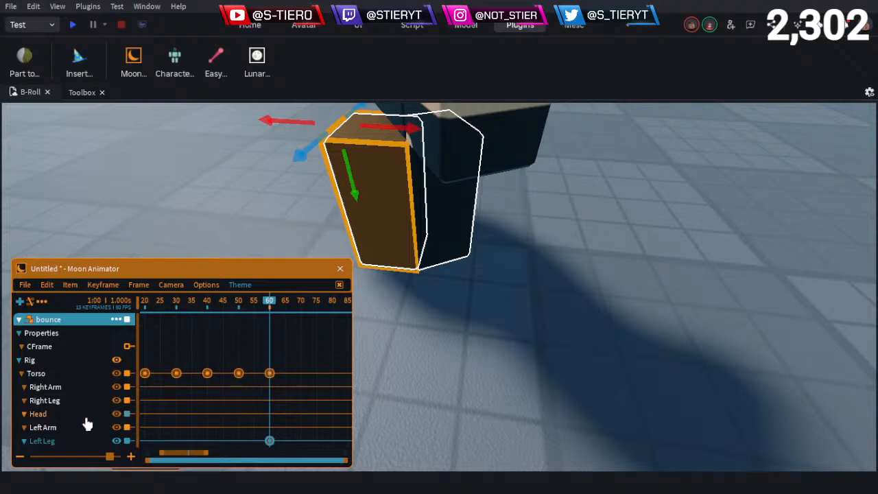
Rotate the right leg in local space at frame 60, switch to world-space positioning and select the left leg
left_click(69, 400)
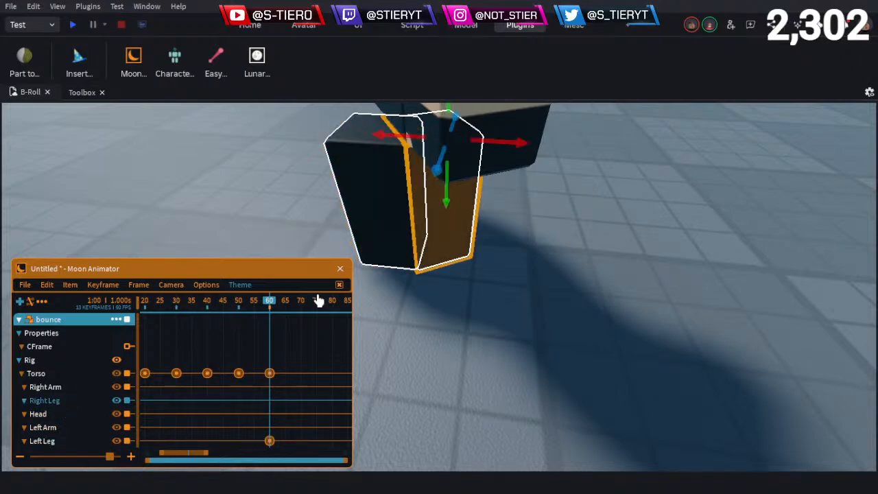
key("r")
key("y")
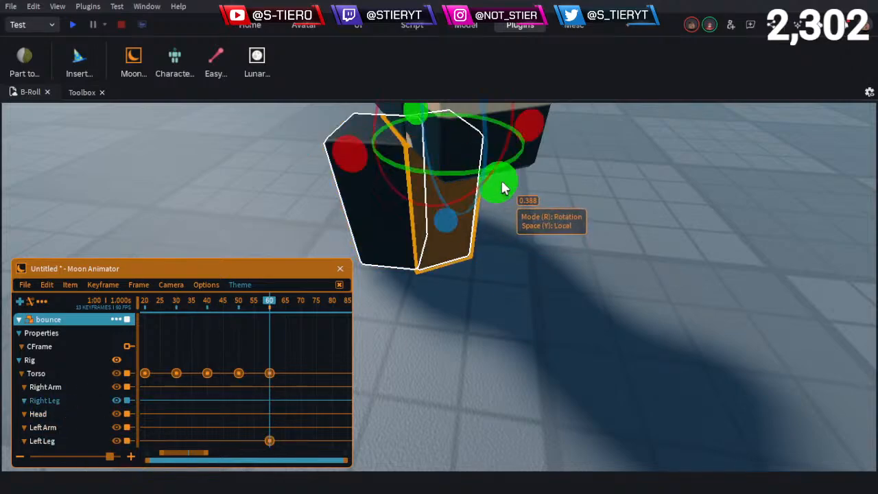
mouse_move(515, 172)
right_mouse_down()
mouse_move(533, 149)
mouse_move(515, 177)
right_mouse_up()
left_click_drag(475, 224, 603, 163)
key("r")
key("y")
right_click_drag(603, 162, 542, 221)
left_click(269, 440)
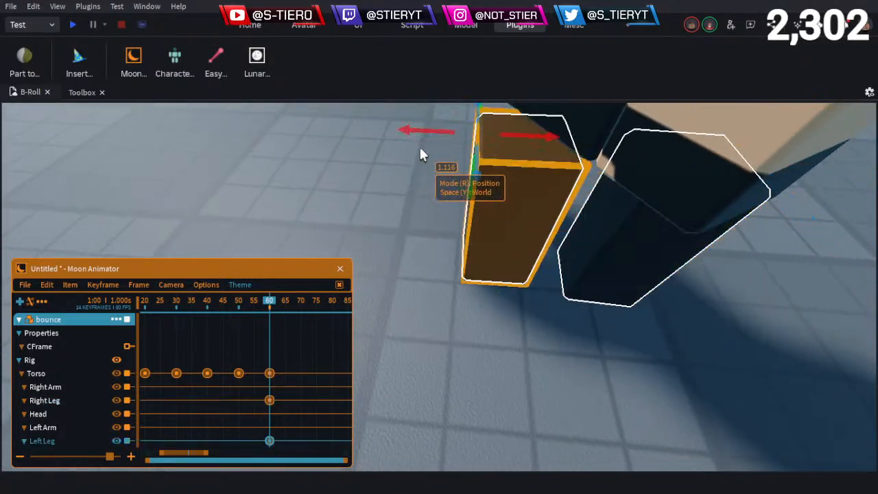
Reposition the left leg and the right leg horizontally in world space beneath the twisted torso at frame 60
left_click_drag(421, 130, 414, 129)
key("d")
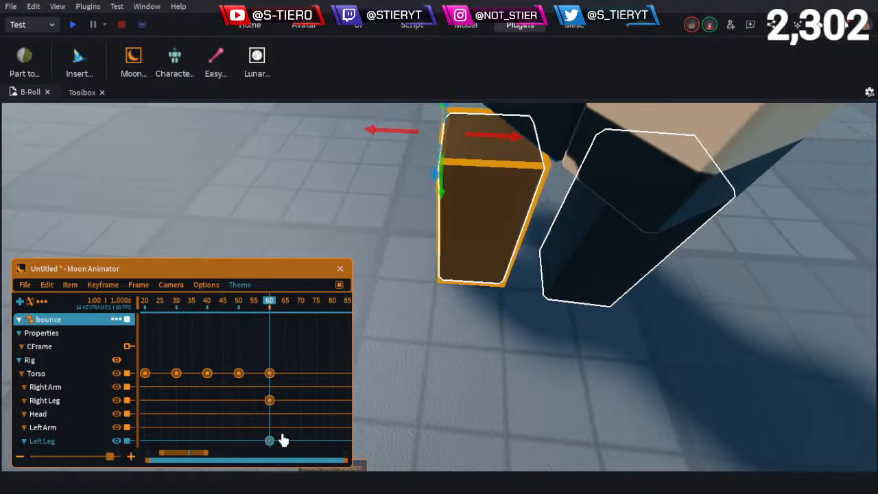
left_click(270, 400)
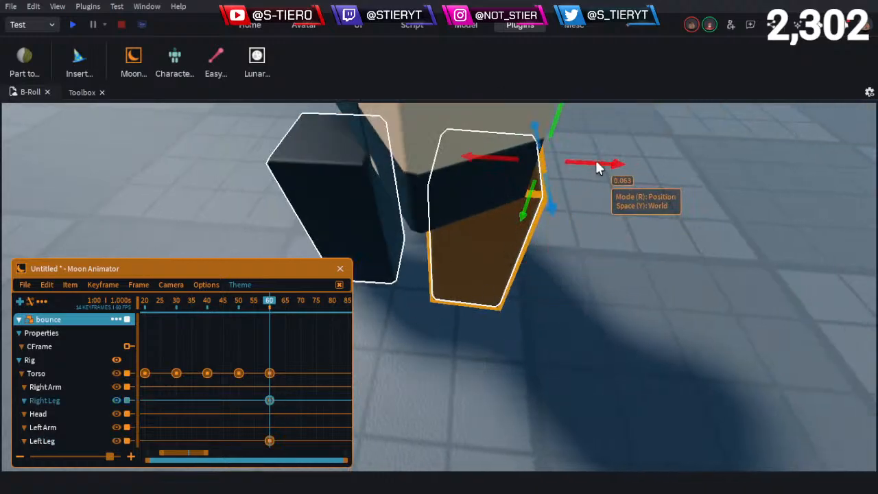
left_click_drag(595, 162, 555, 168)
key("d")
mouse_move(554, 170)
right_mouse_down()
mouse_move(608, 173)
mouse_move(554, 173)
right_mouse_up()
right_click_drag(493, 198, 478, 196)
left_click_drag(410, 145, 429, 146)
key("a")
right_click_drag(470, 165, 470, 162)
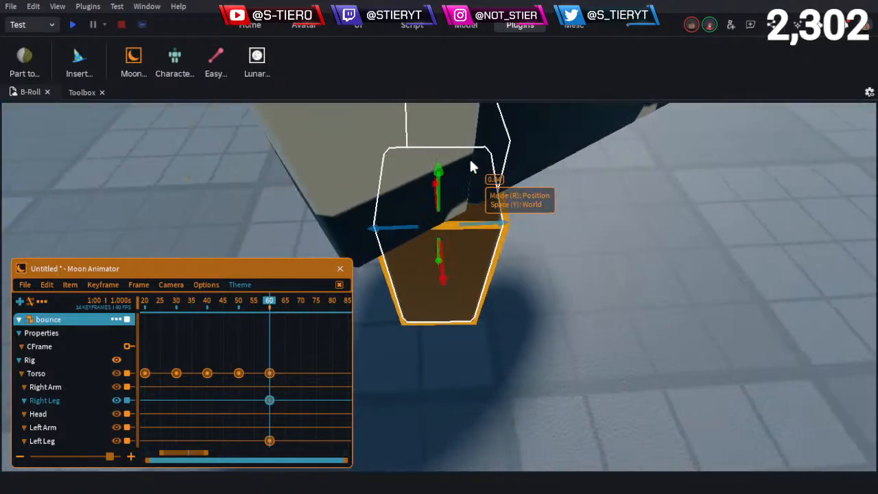
Rotate the right leg by about 2.87 degrees at frame 60
key("r")
key("d")
right_click_drag(495, 265, 488, 263)
left_click_drag(384, 250, 386, 251)
key("r")
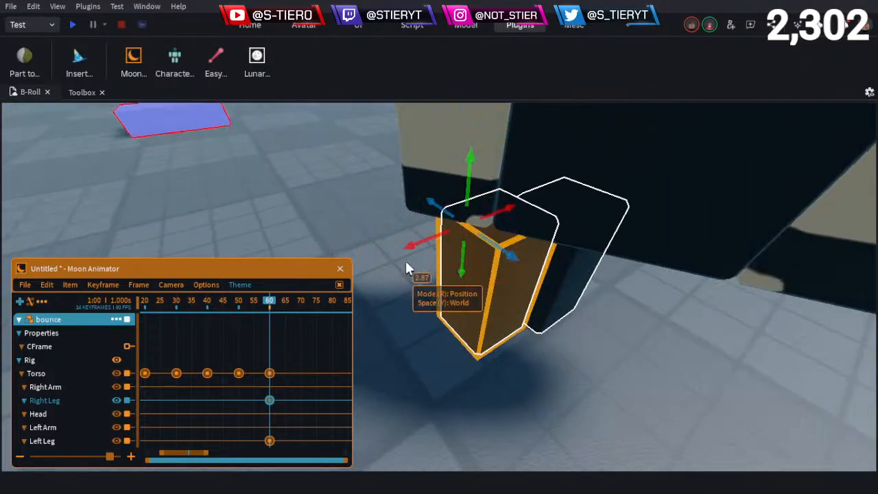
Shift the right leg sideways in world space at frame 60 to line it up with the left leg, then deselect it
key("a")
right_click_drag(413, 264, 412, 260)
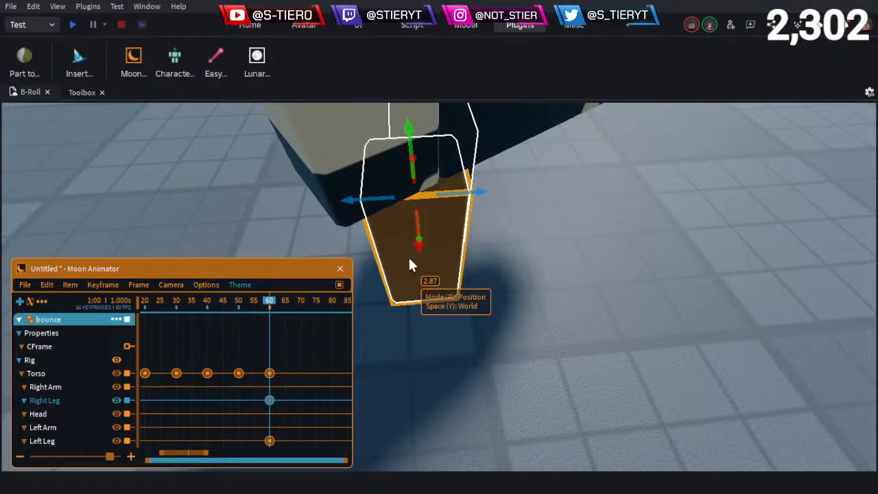
left_click_drag(469, 194, 491, 194)
left_click(495, 189)
left_click(447, 192)
right_click_drag(535, 187, 535, 187)
left_click(563, 253)
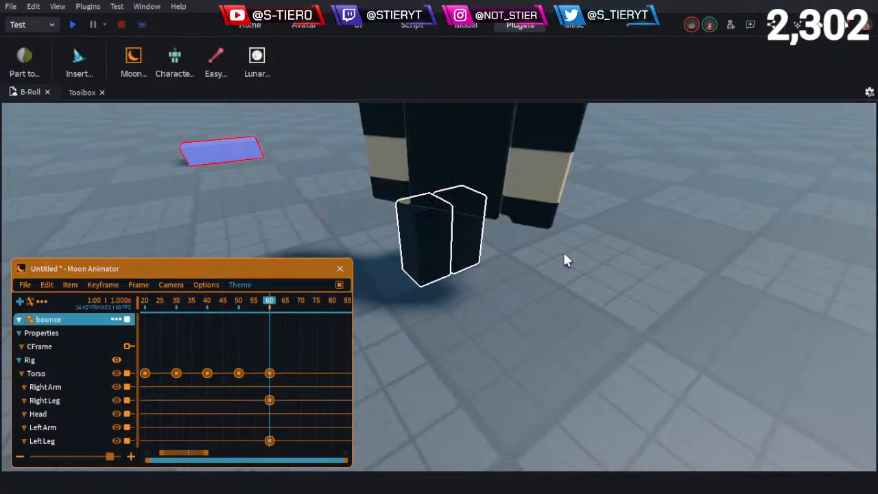
Select the torso and shift it by about -0.44 and -0.03 in world space at frame 60
right_click_drag(563, 253, 516, 241)
left_click(494, 254)
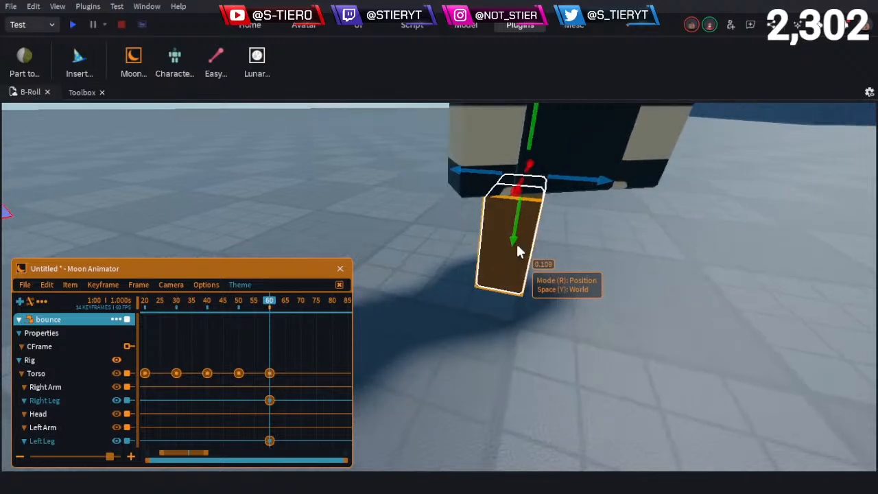
left_click(616, 149)
left_click_drag(614, 130, 594, 139)
right_click_drag(589, 178, 595, 171)
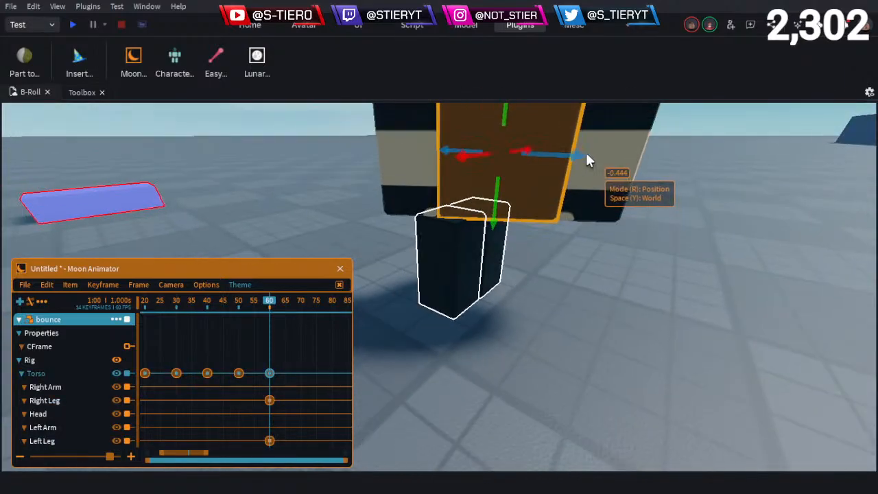
left_click_drag(562, 159, 559, 156)
right_click_drag(548, 204, 547, 204)
key("d")
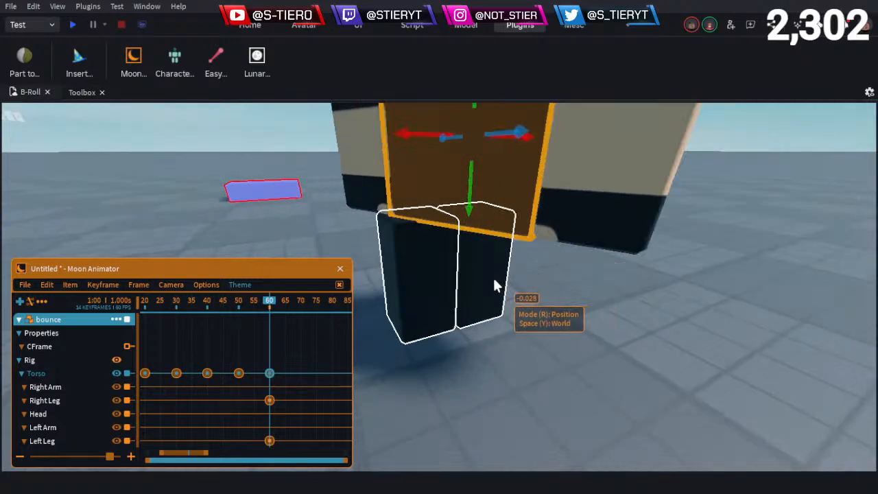
Select both legs, shift them together by about 0.65 and rotate them by about -1.05 degrees in local space at frame 60
left_click(484, 278)
left_click(431, 282, "ctrl")
key("a")
left_click_drag(531, 221, 623, 249)
key("r")
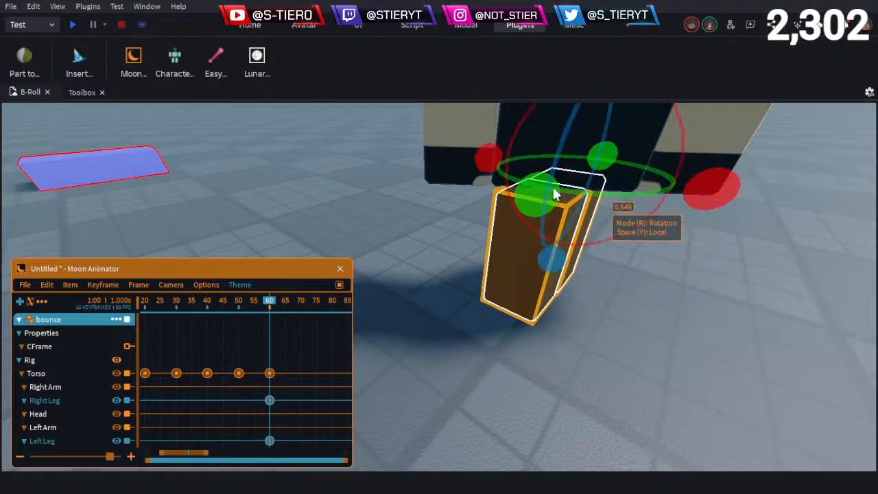
left_click_drag(532, 192, 530, 194)
left_click(630, 312)
right_click_drag(629, 312, 630, 312)
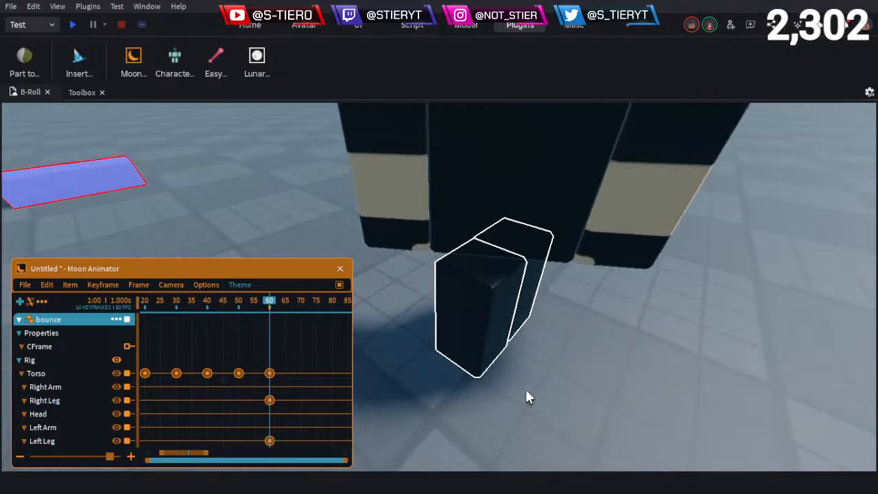
Rotate the right leg in local space at frame 60 and move it by about 0.66 beneath the torso
right_click_drag(530, 319, 525, 314)
left_click(432, 317)
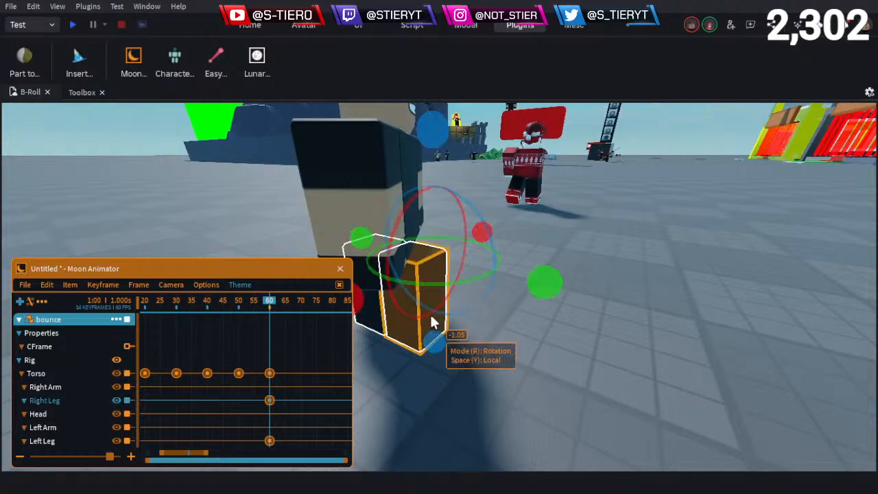
left_click_drag(514, 278, 481, 303)
key("r")
right_click_drag(481, 304, 462, 294)
left_click_drag(434, 264, 409, 182)
left_click(519, 279)
Rotate the left leg in local space at frame 60 and shift its position to match the right leg
right_click_drag(519, 278, 501, 275)
left_click(459, 266)
key("r")
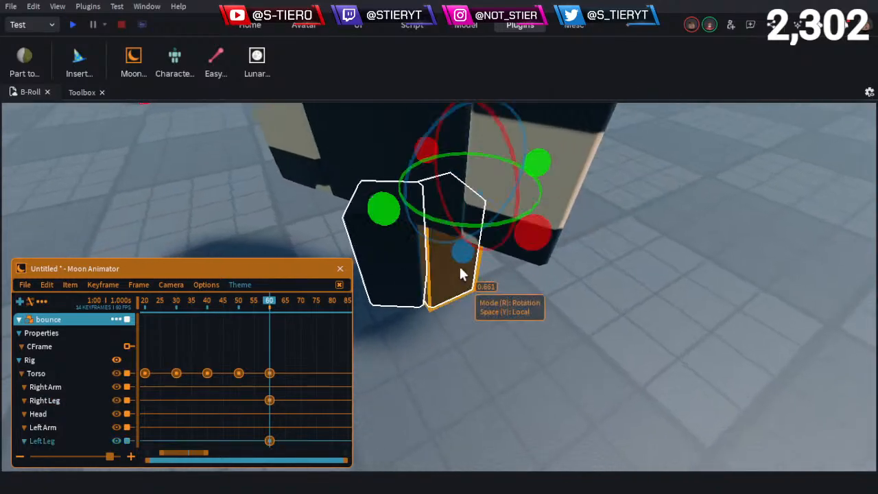
left_click_drag(537, 161, 526, 187)
key("r")
right_click_drag(520, 185, 519, 184)
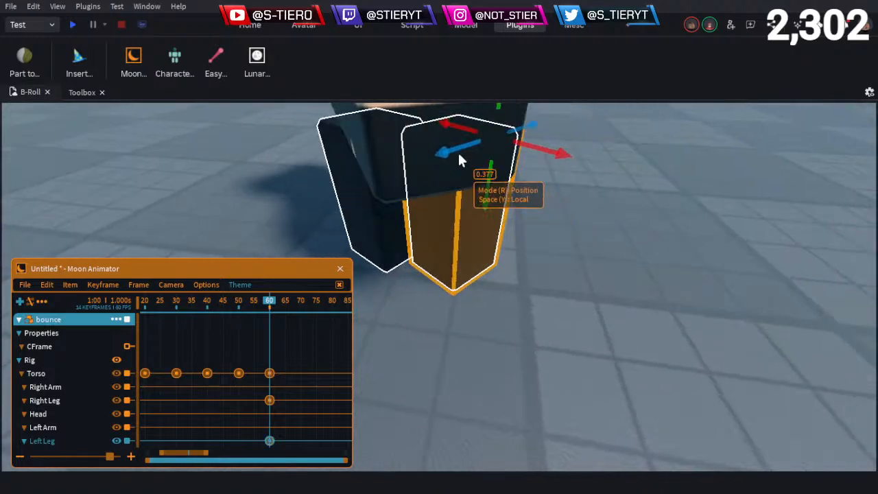
left_click_drag(457, 151, 432, 170)
right_click_drag(441, 178, 446, 186)
left_click(462, 301)
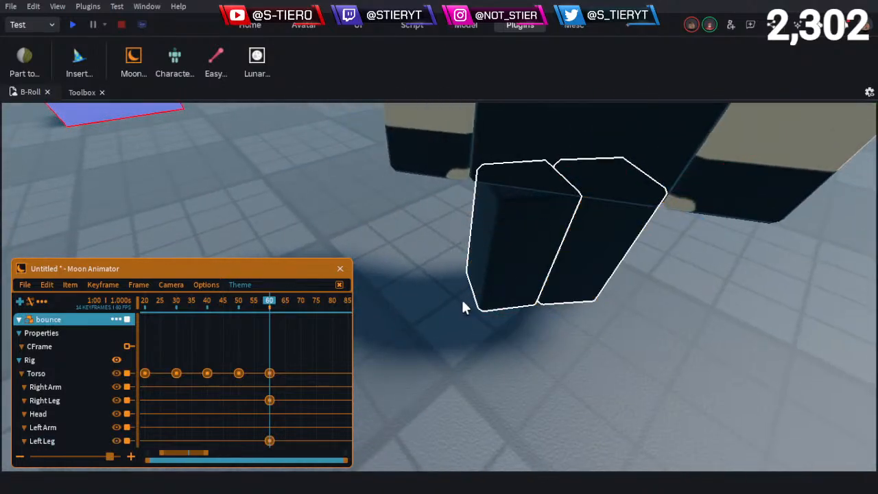
right_click_drag(462, 302, 358, 320)
left_click_drag(262, 310, 171, 311)
key("space")
key("equal")
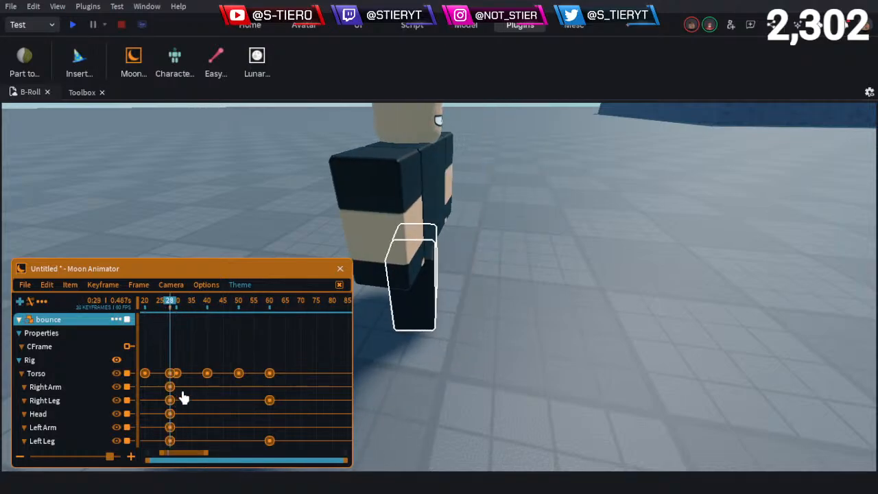
left_click_drag(184, 398, 149, 482)
key("Delete")
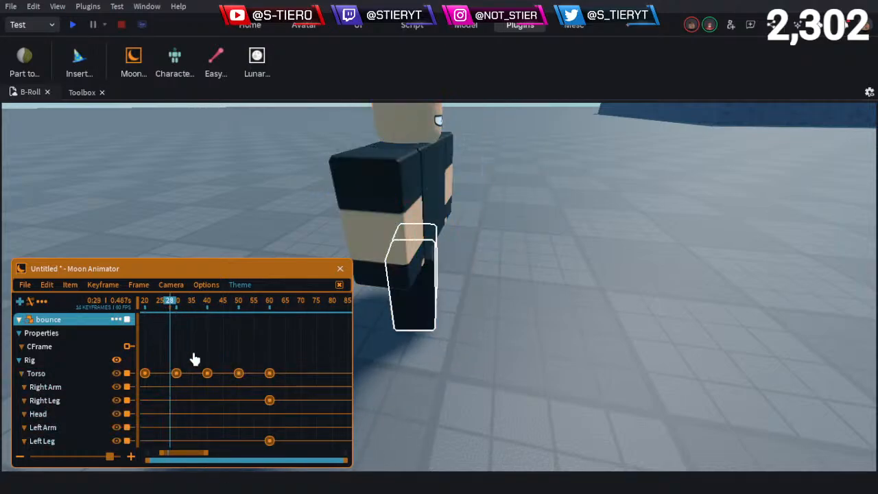
Play the animation, then delete the torso and leg keyframes at frames 50 and 60
key("space")
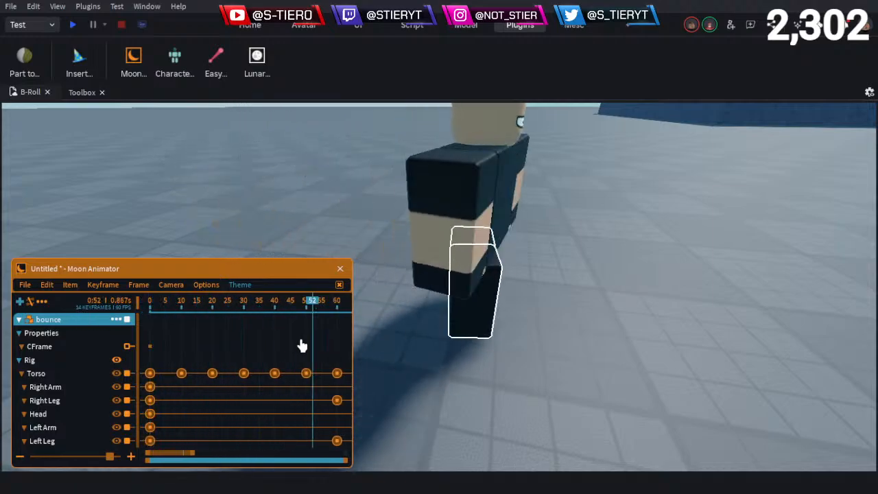
left_click_drag(201, 306, 264, 447)
scroll(321, 409, "down", 2)
left_click(295, 440)
key("Delete")
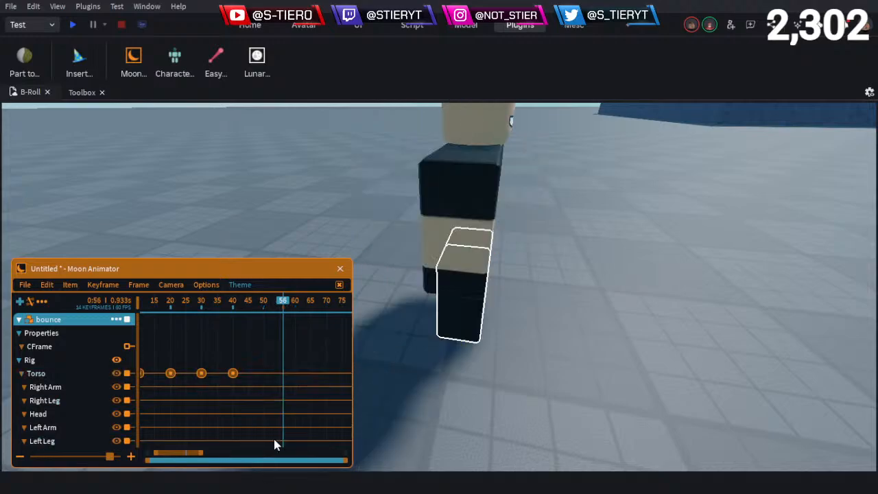
Return the playhead to frame 0 and play back the bounce animation
left_click_drag(259, 310, 234, 316)
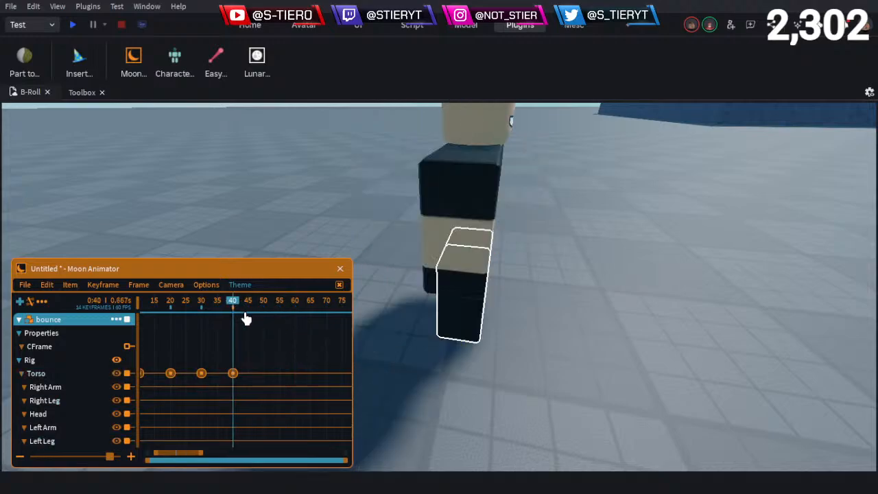
key("a")
right_click_drag(491, 321, 491, 321)
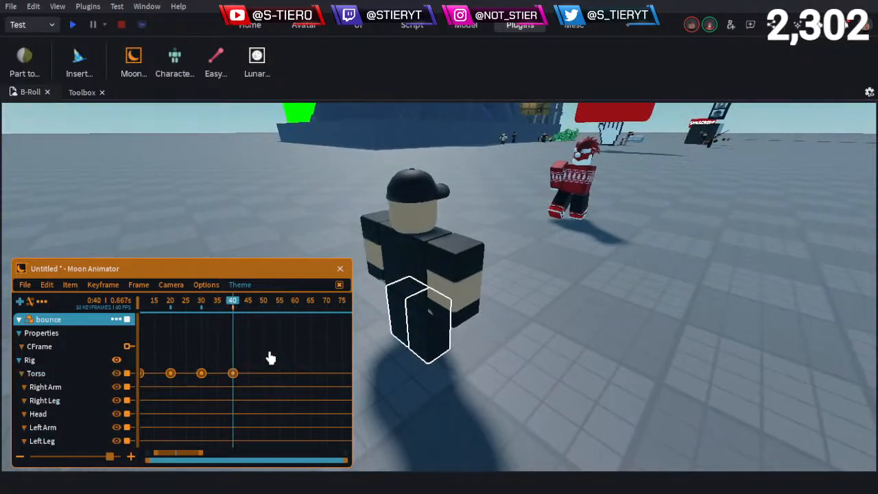
left_click_drag(240, 308, 20, 315)
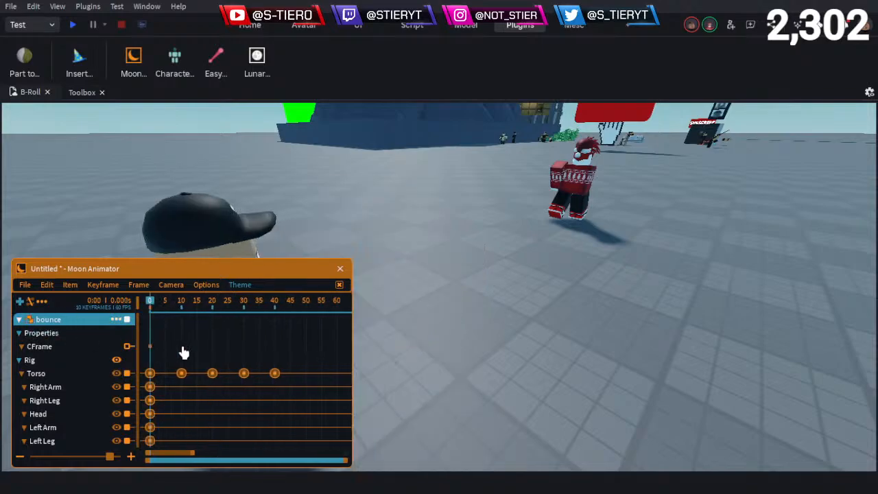
key("space")
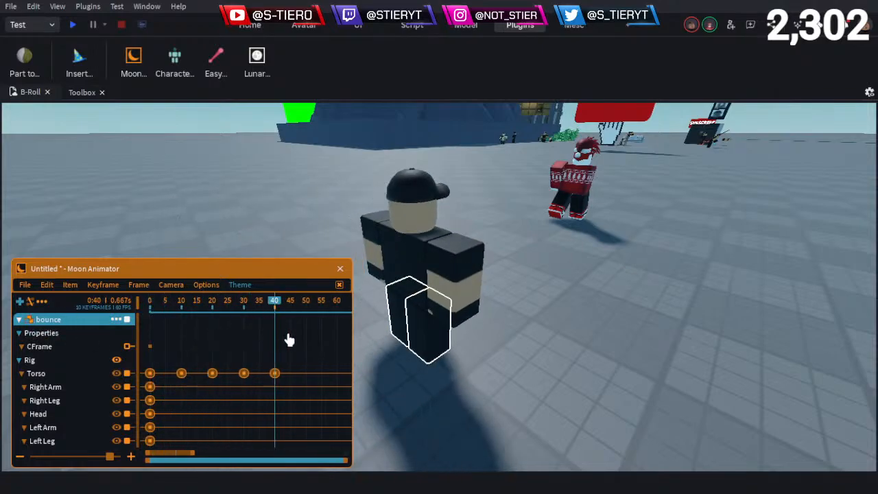
right_click_drag(467, 349, 467, 348)
key("q")
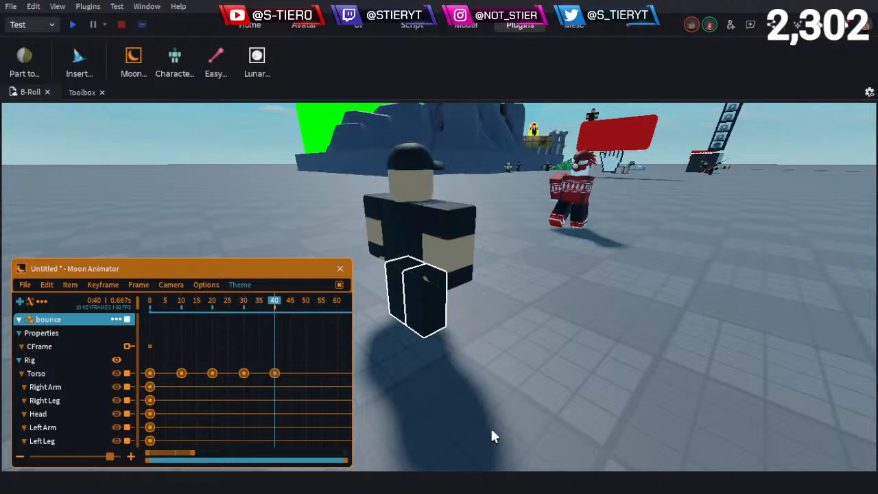
right_click_drag(467, 334, 476, 328)
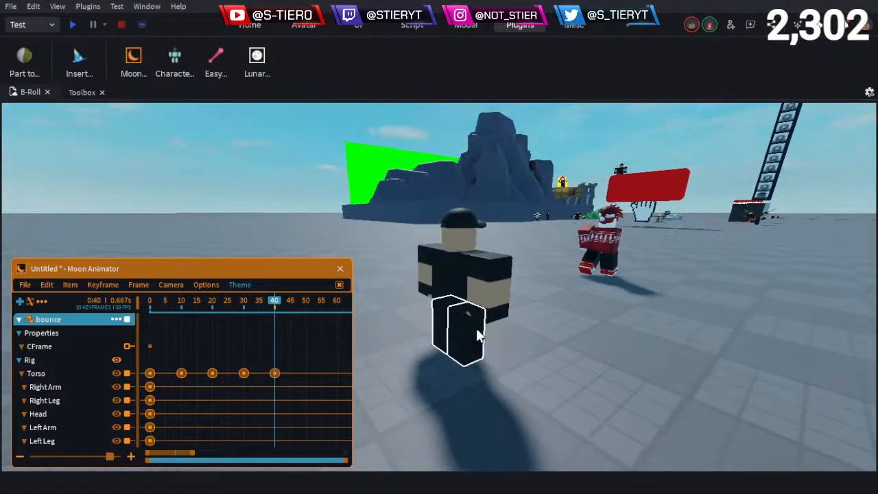
key("d")
key("a")
key("d")
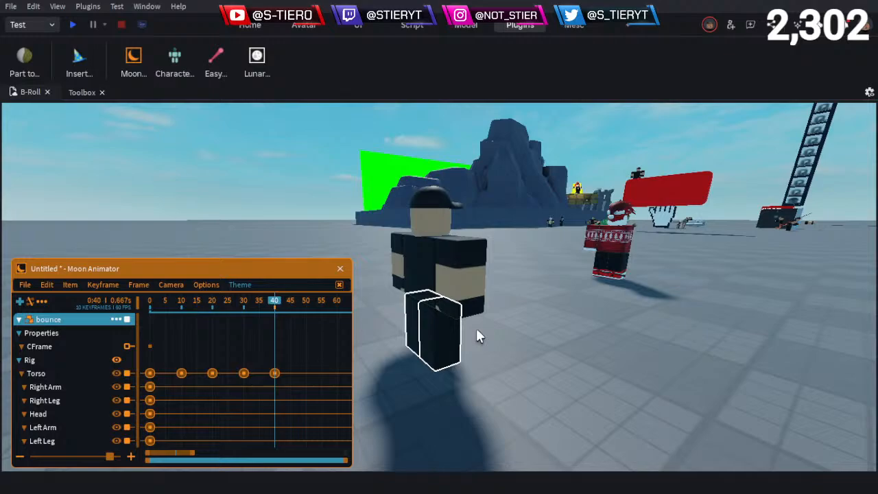
key("s")
key("d")
key("a")
key("w")
right_click_drag(513, 295, 514, 296)
key("d")
key("a")
key("s")
key("a")
key("w")
key("w")
key("d")
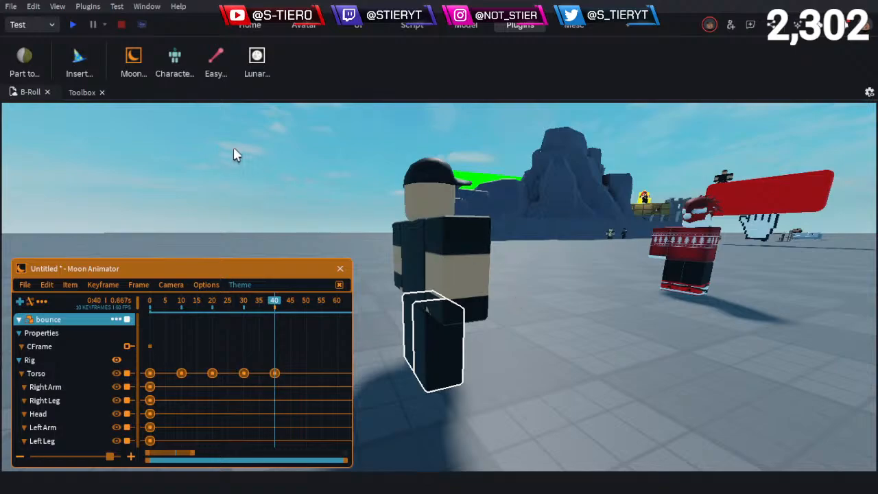
key("a")
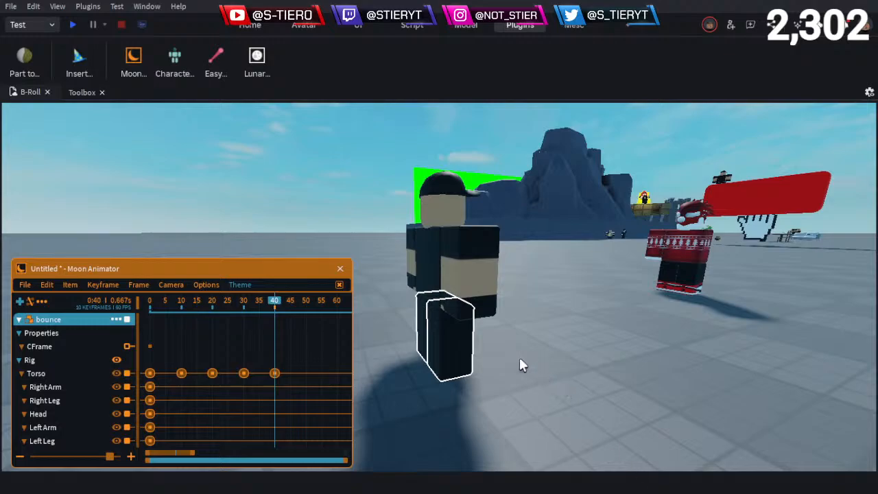
key("s")
key("d")
right_click_drag(504, 317, 504, 317)
key("w")
key("a")
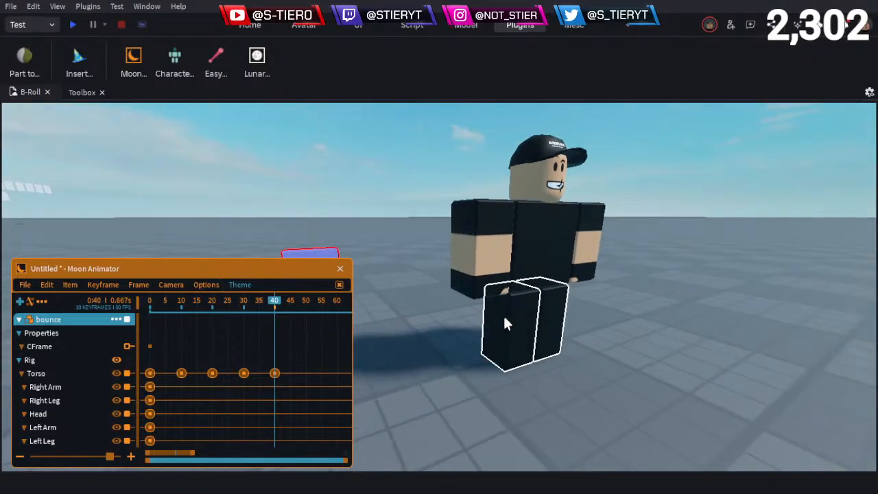
key("s")
key("a")
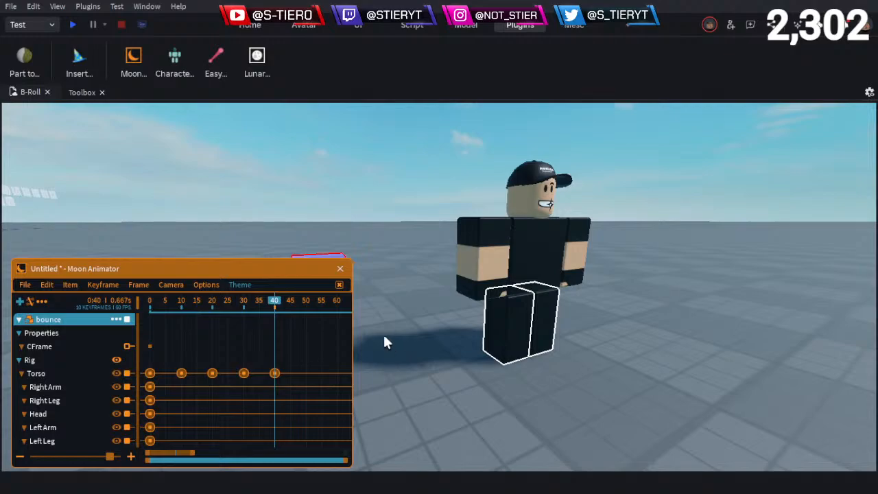
Scrub the bounce animation back to frame 29 to inspect the rig's pose
left_click_drag(254, 300, 239, 345)
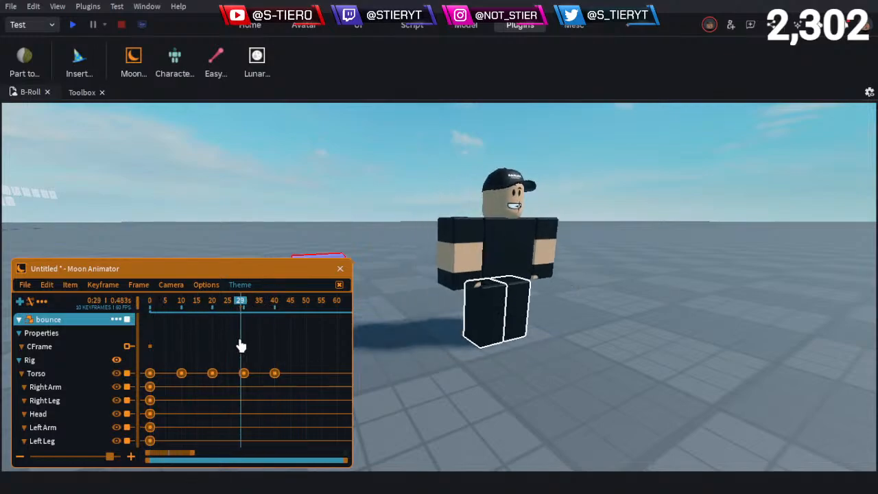
left_click_drag(301, 356, 104, 471)
left_click(240, 353)
right_click_drag(492, 293, 473, 305)
key("a")
key("w")
key("s")
right_click_drag(459, 264, 441, 300)
key("a")
right_click_drag(482, 319, 472, 303)
key("w")
key("a")
key("d")
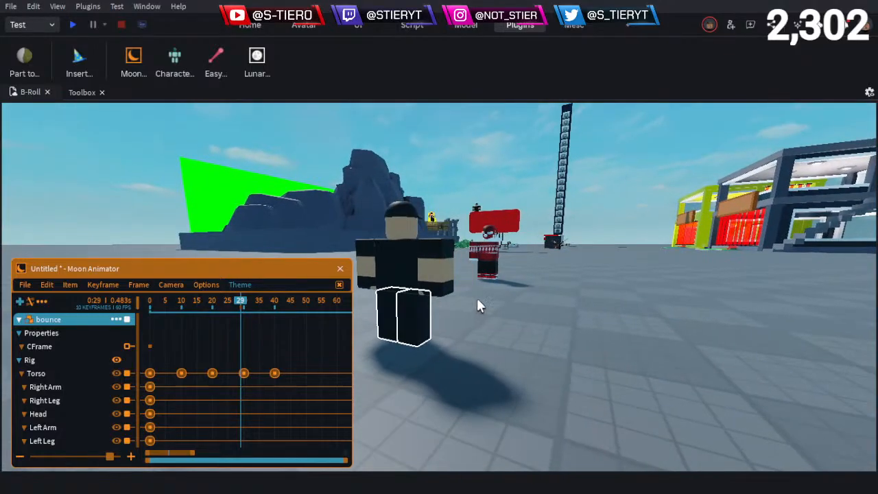
key("d")
key("w")
right_click_drag(475, 291, 473, 288)
key("d")
key("w")
key("e")
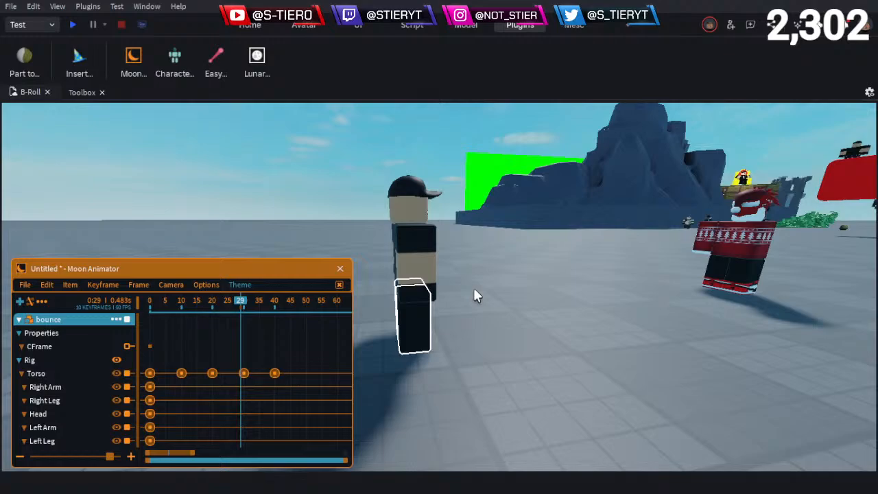
scroll(474, 289, "down", 4)
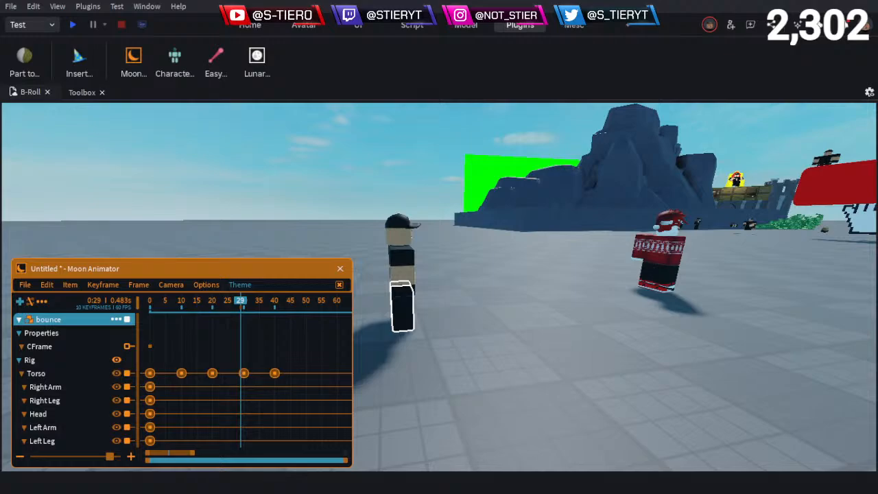
key("d")
right_click_drag(492, 303, 506, 286)
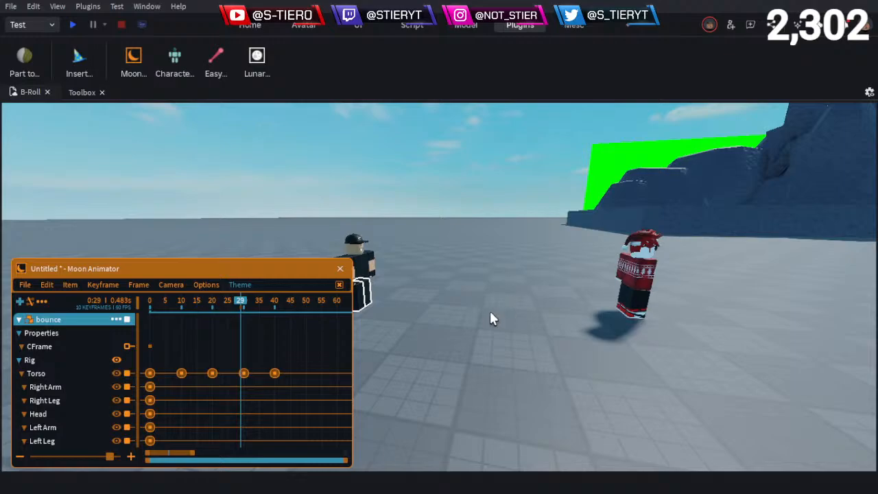
View the rig up close from the front and play the bounce animation on from frame 29
key("s")
key("a")
key("w")
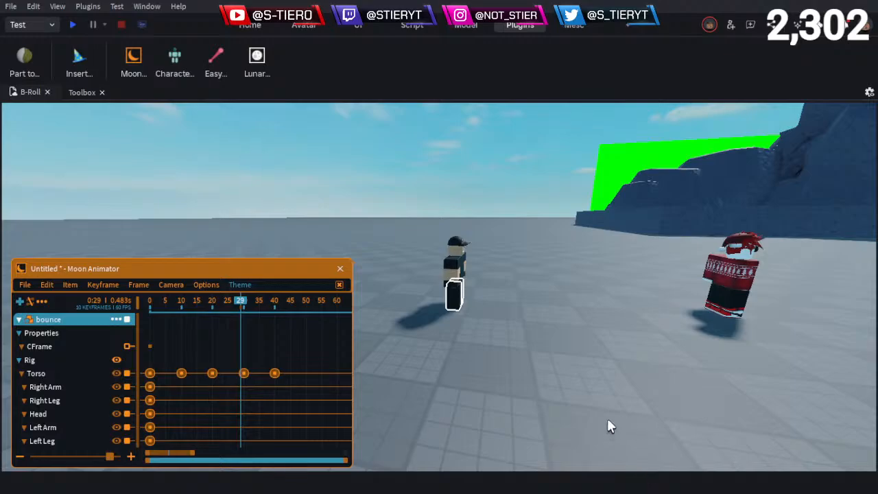
right_click_drag(538, 224, 539, 236)
key("s")
key("a")
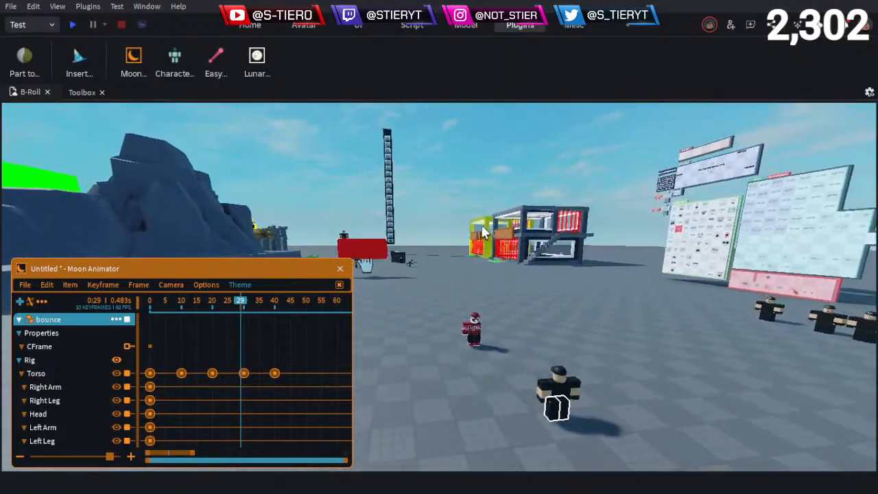
right_click_drag(443, 214, 443, 235)
key("w")
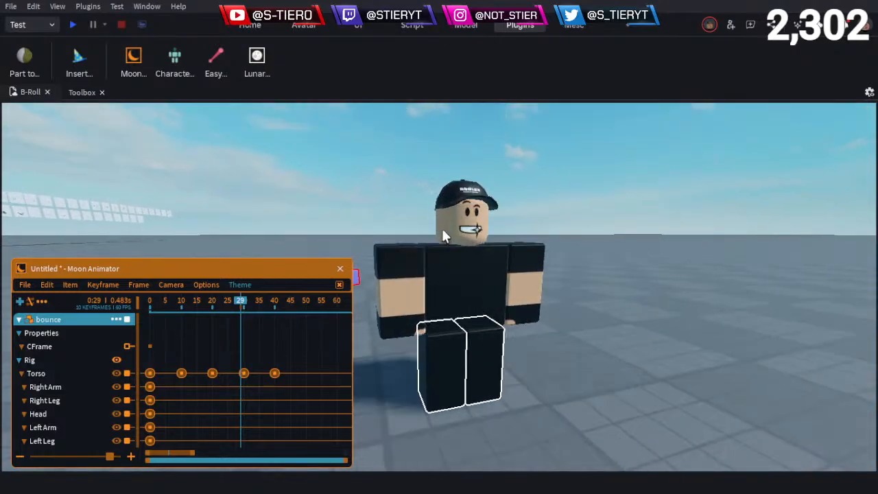
key("space")
left_click_drag(315, 341, 98, 431)
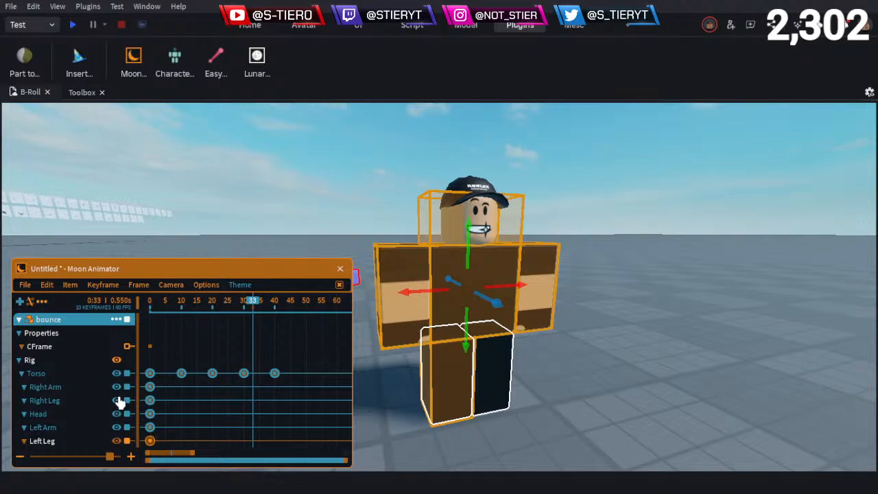
left_click_drag(301, 349, 70, 460)
left_click(279, 347)
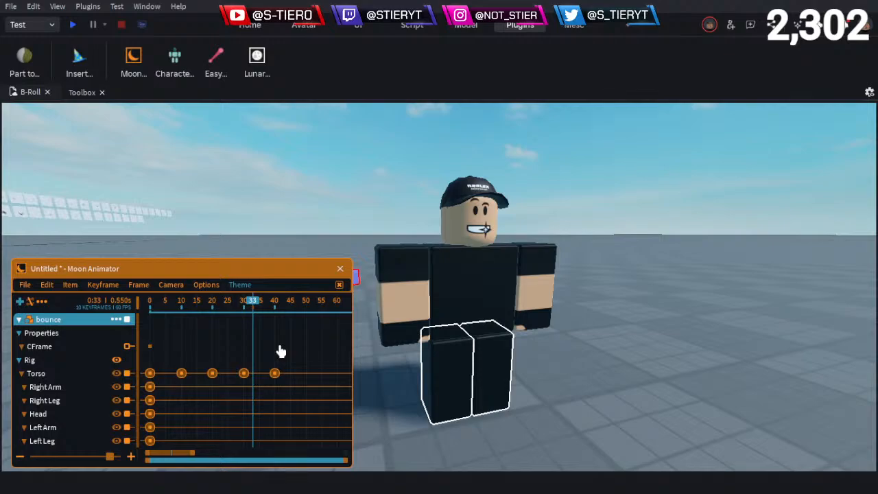
Examine the row of standing rigs near the face boards, and compare them with the animated rig's pose
key("s")
key("e")
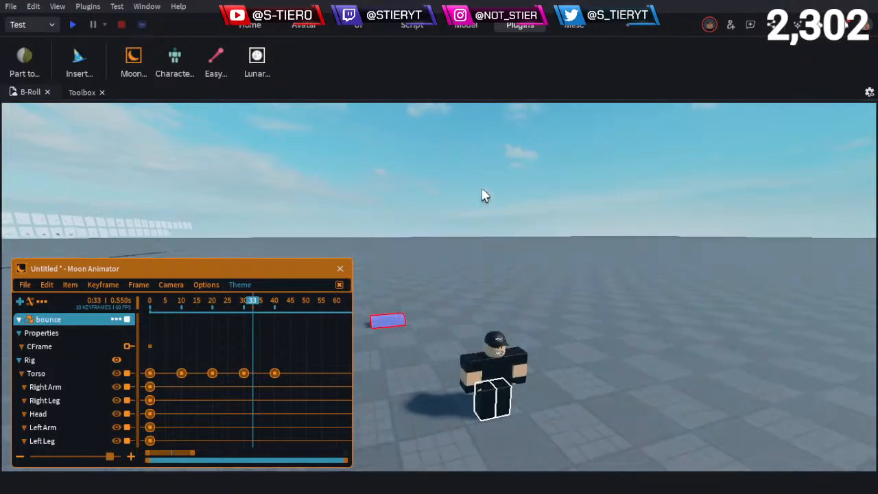
key("q")
key("d")
right_click_drag(507, 173, 505, 175)
key("w")
key("w")
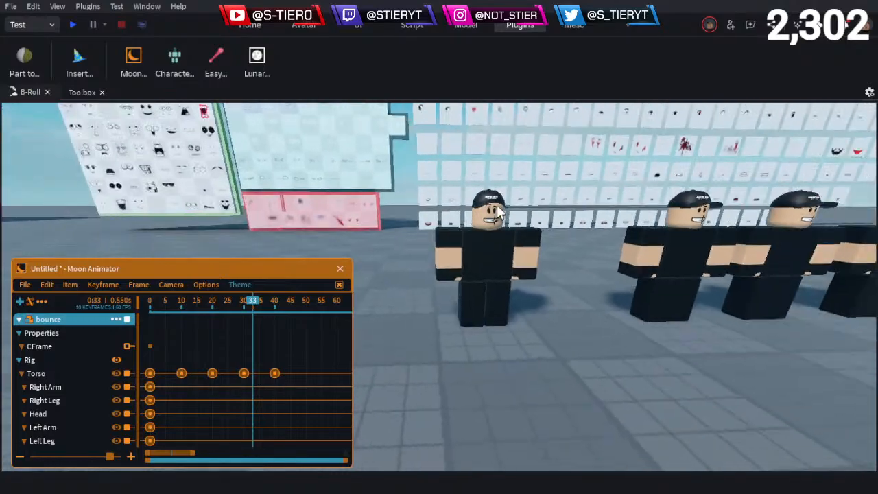
right_click_drag(498, 212, 498, 199)
key("w")
key("d")
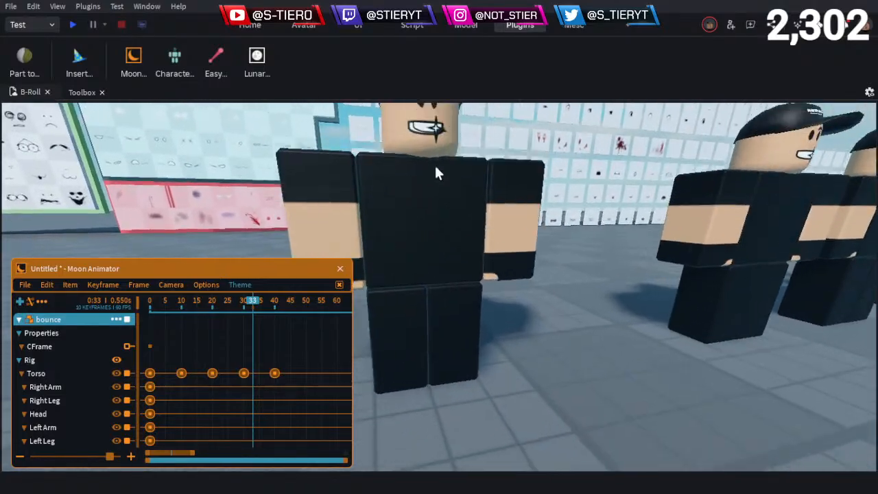
key("e")
key("s")
key("a")
key("d")
right_click_drag(435, 188, 435, 188)
key("s")
key("w")
key("w")
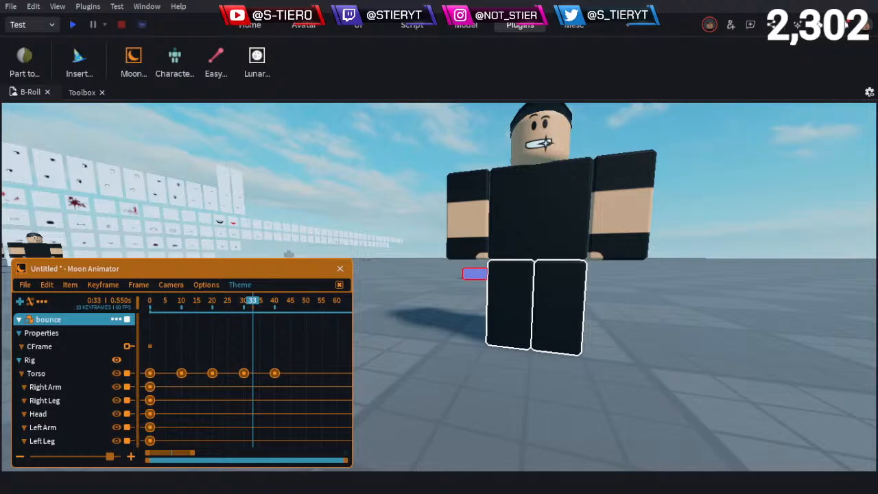
key("s")
right_click_drag(433, 294, 433, 295)
key("w")
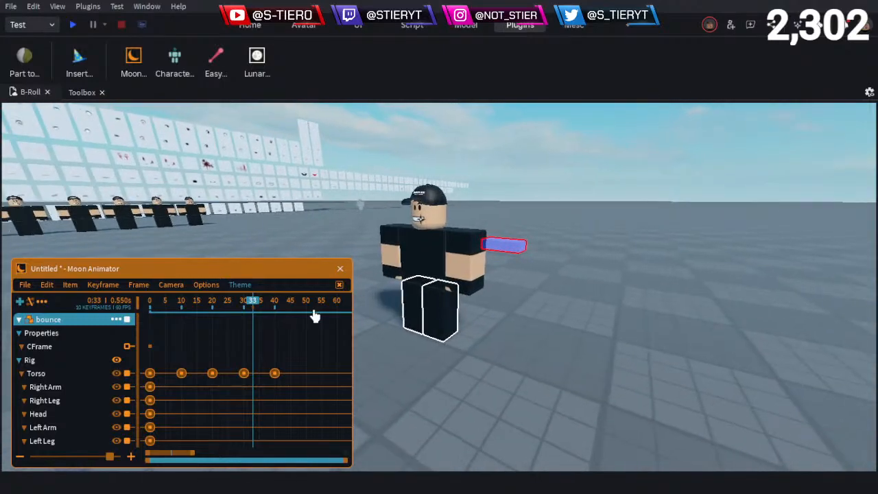
Move the playhead to frame 45 and copy the right arm and left leg keyframes from frame 0
left_click_drag(252, 303, 295, 326)
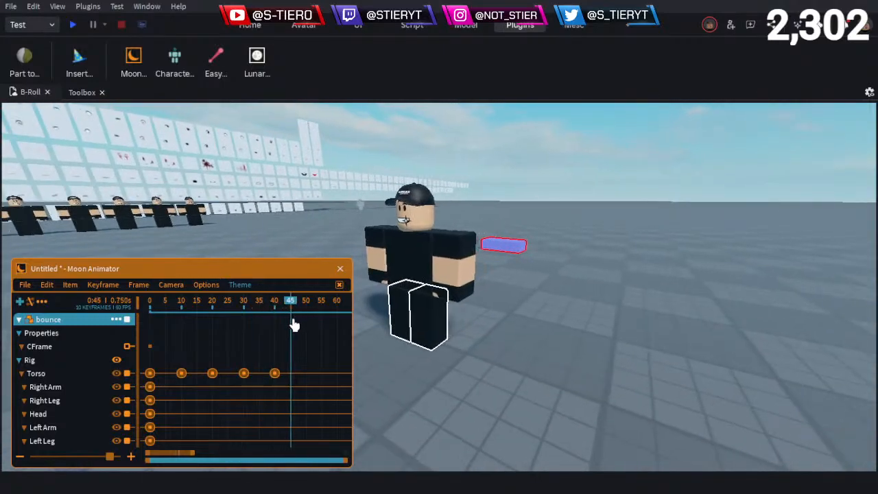
right_click_drag(485, 336, 485, 336)
key("w")
key("a")
key("w")
key("a")
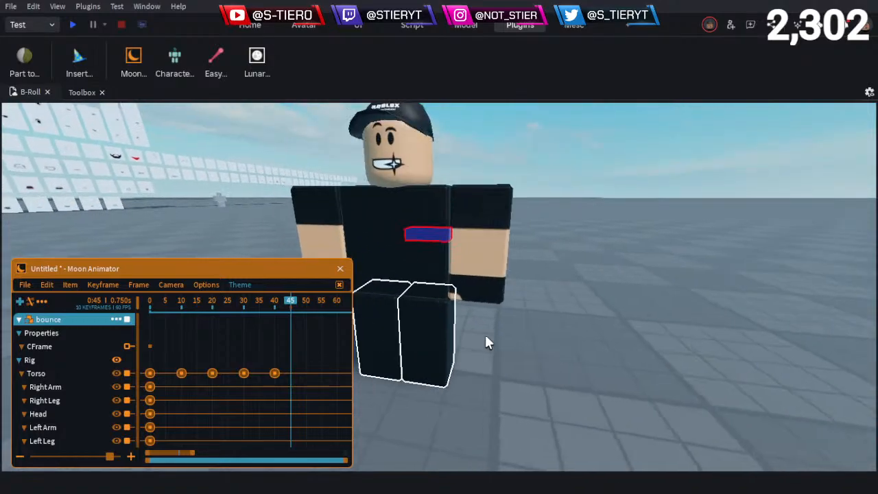
key("s")
key("a")
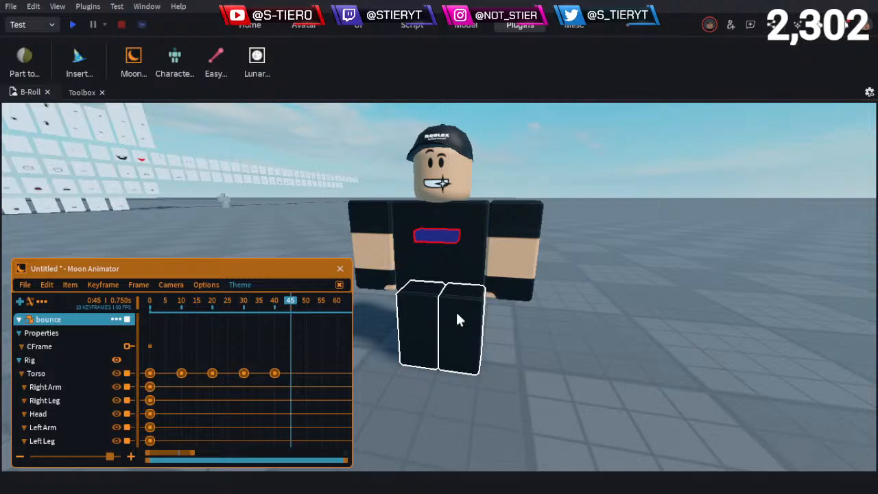
left_click(150, 387)
left_click(149, 426, "ctrl")
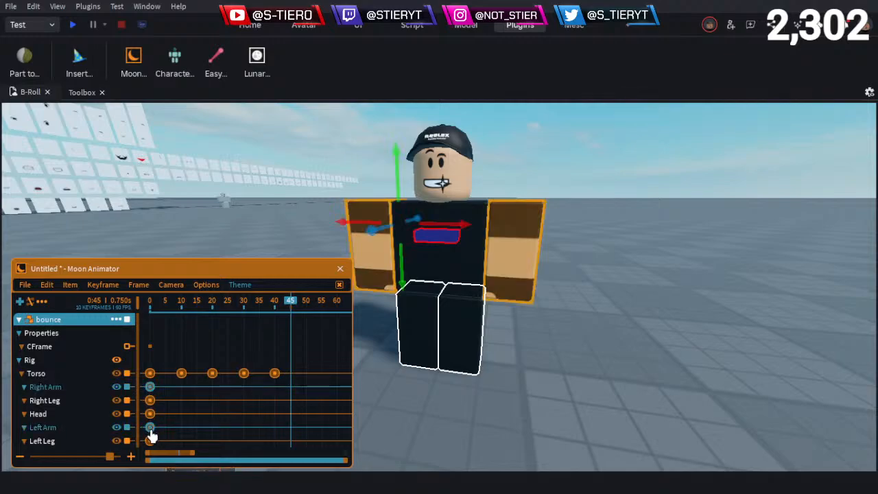
left_click(150, 429, "ctrl")
left_click(149, 441, "ctrl")
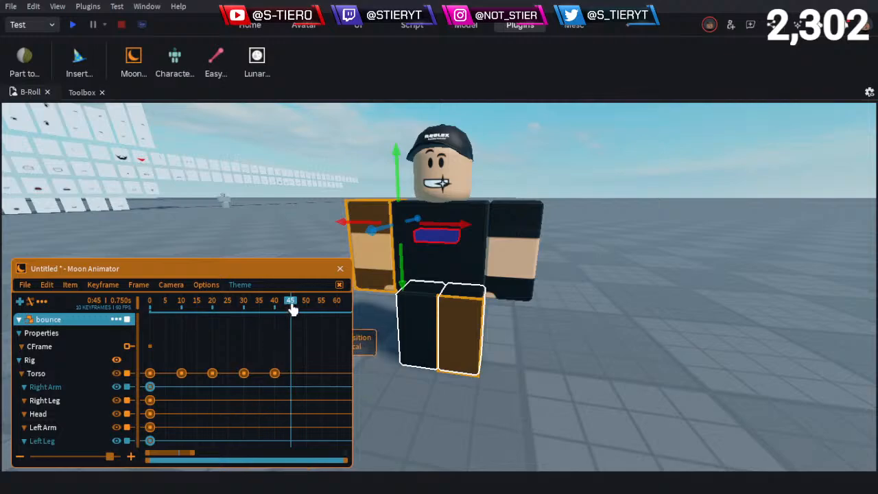
Rotate the torso about its vertical axis in local space by about -13.72 degrees at frame 45
left_click(483, 272)
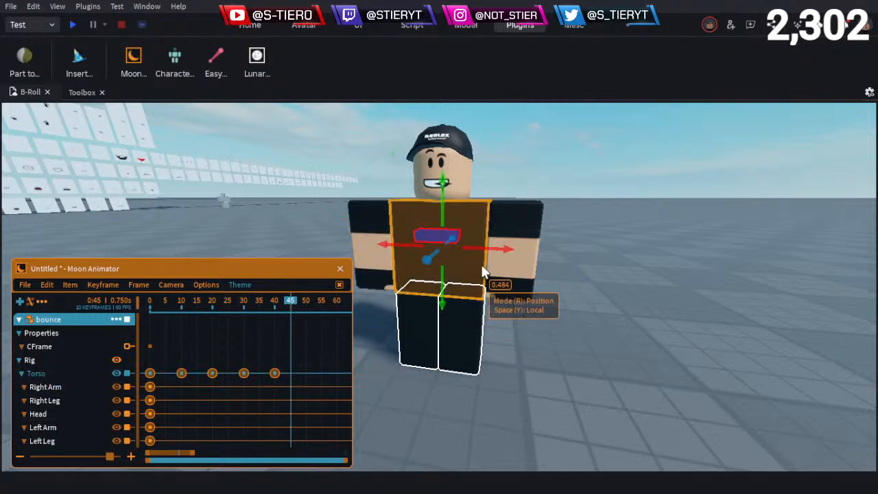
right_click_drag(517, 270, 518, 268)
key("r")
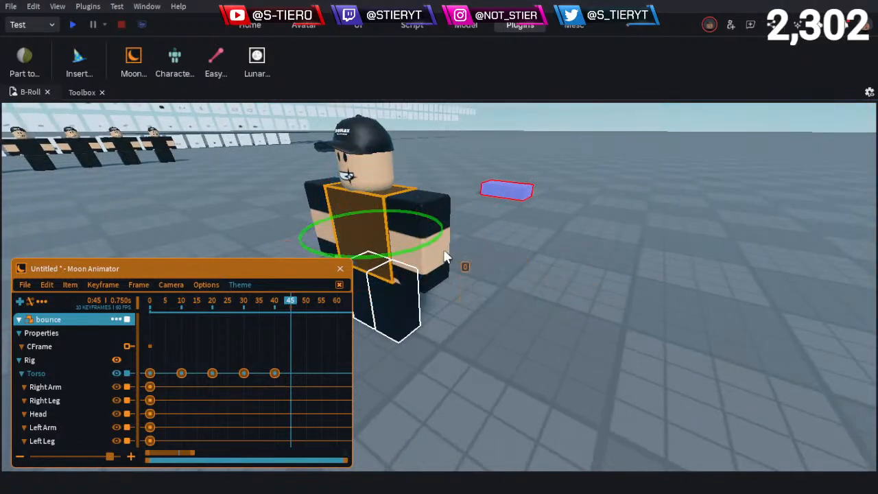
left_click_drag(444, 252, 459, 264)
Paste the copied right arm and left leg keyframes at frame 45 and clear the selection
right_click_drag(459, 264, 456, 277)
key("ctrl+v")
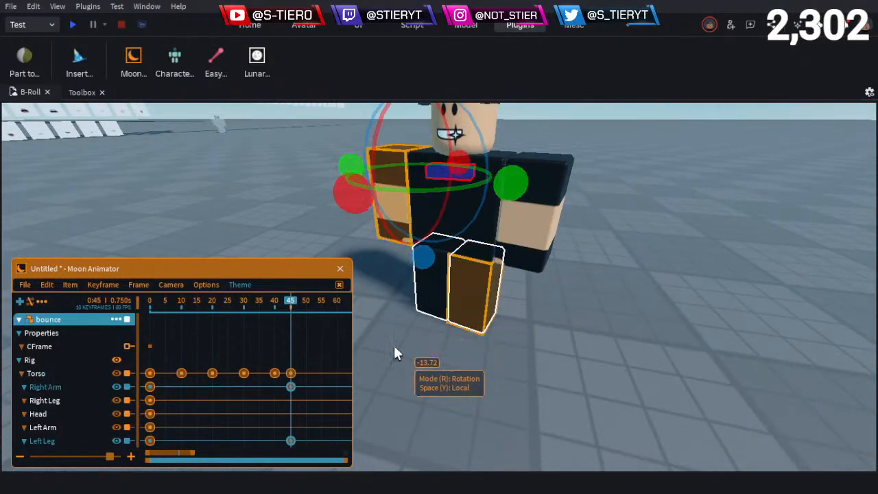
left_click(318, 359)
left_click_drag(293, 302, 249, 330)
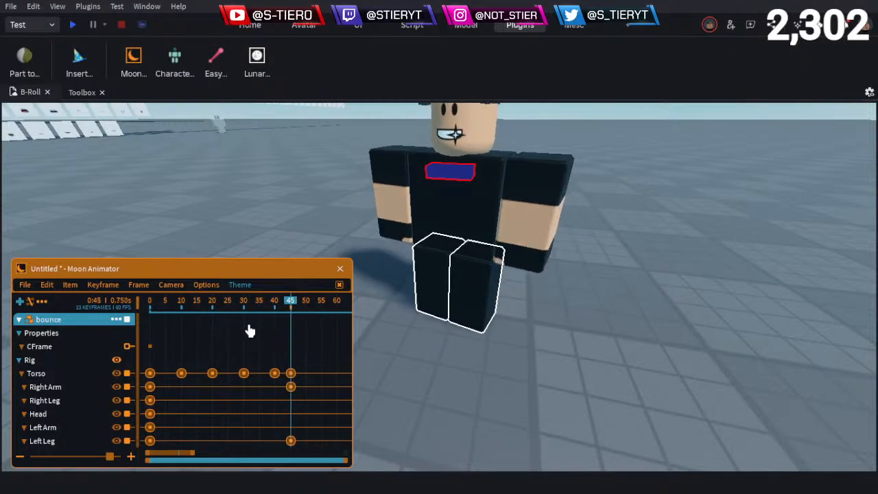
Inspect the twisted pose at frame 45, looking closely at the legs and around the rig from the side and back
scroll(456, 359, "up", 6)
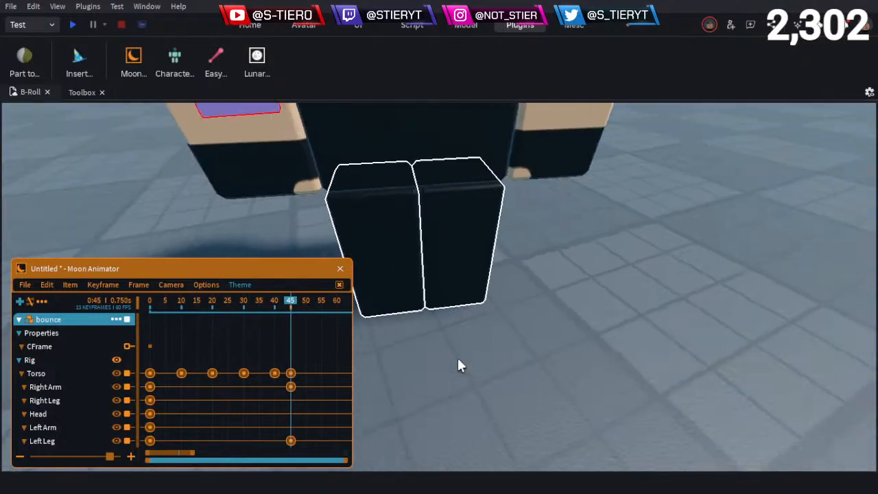
right_click_drag(457, 358, 455, 356)
right_click_drag(462, 307, 463, 309)
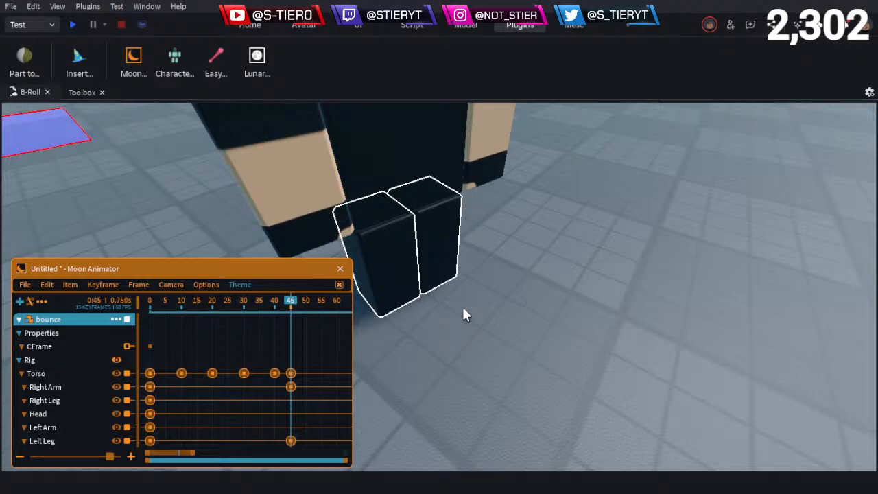
scroll(463, 315, "down", 5)
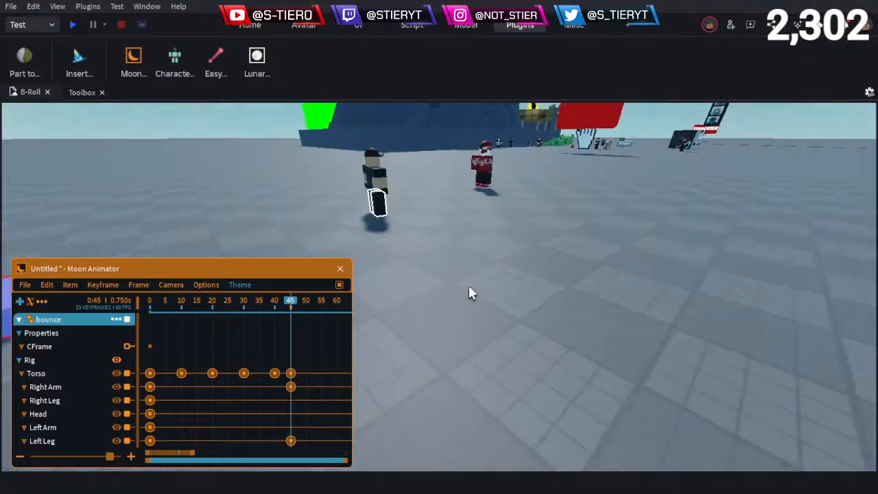
key("w")
mouse_move(469, 287)
right_mouse_down()
mouse_move(477, 288)
mouse_move(469, 287)
right_mouse_up()
key("a")
scroll(469, 287, "down", 3)
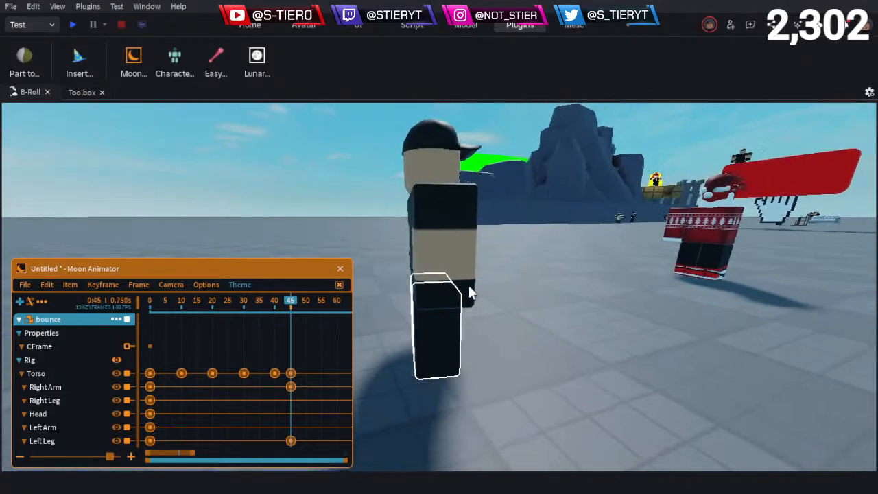
scroll(511, 267, "down", 3)
right_click_drag(496, 295, 351, 179)
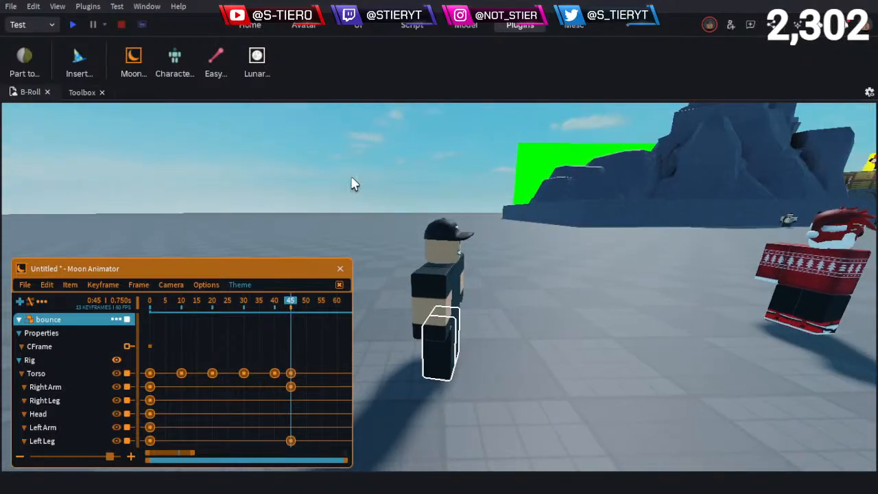
key("a")
right_click_drag(513, 381, 507, 364)
key("s")
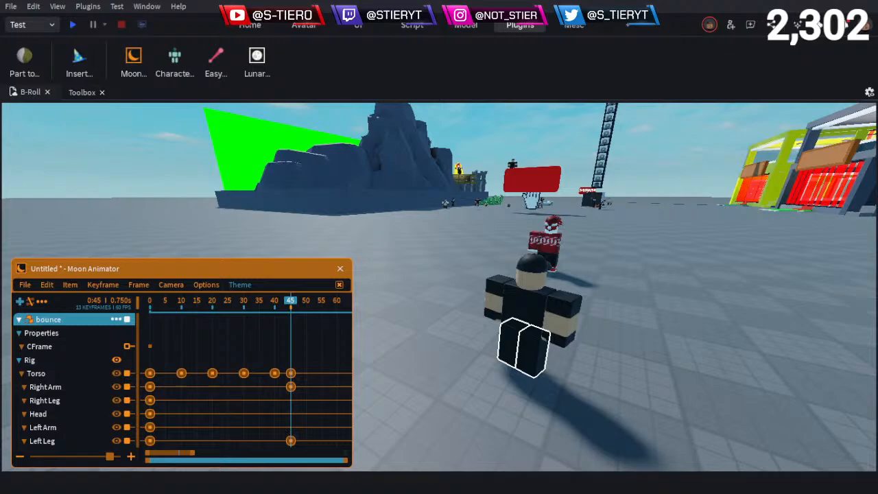
key("d")
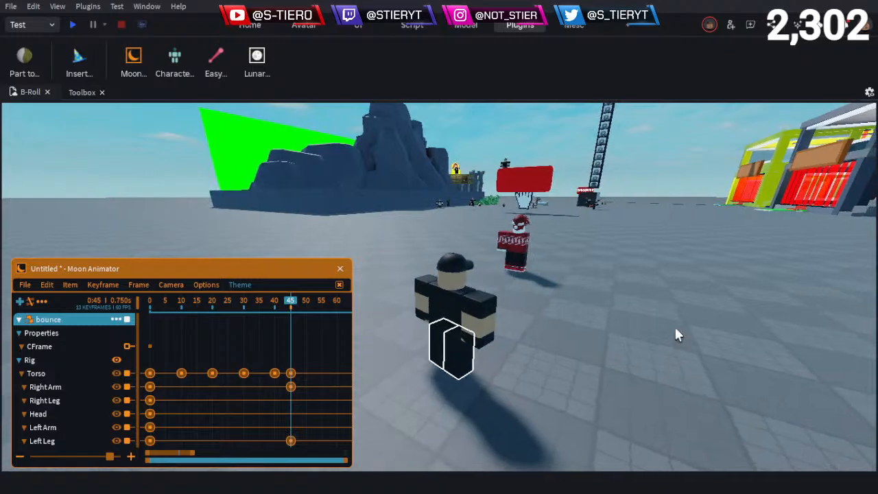
right_click_drag(676, 334, 585, 299)
key("w")
key("s")
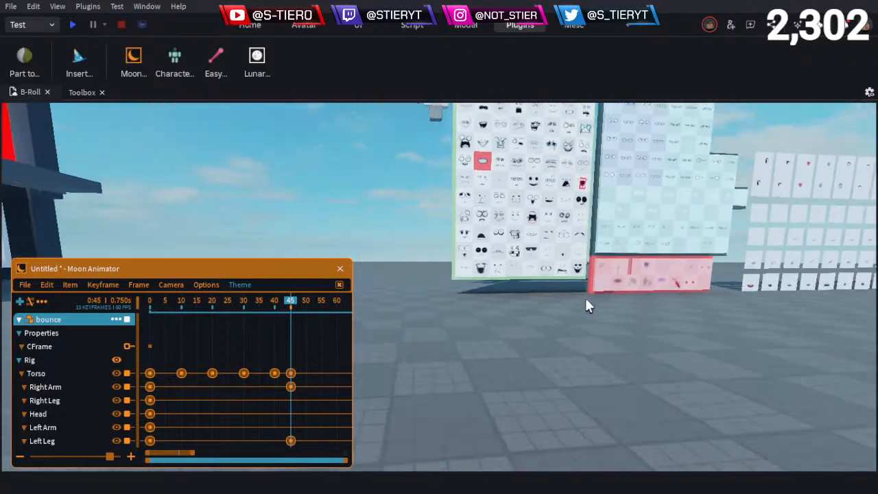
key("w")
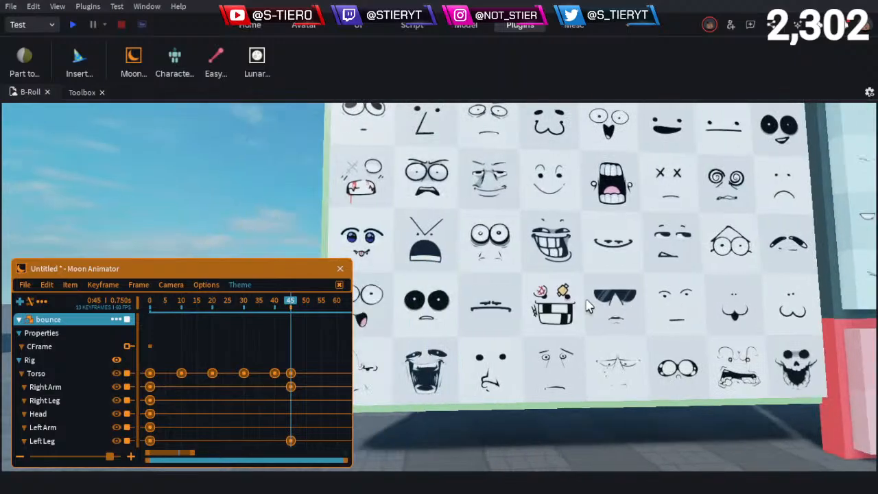
key("w")
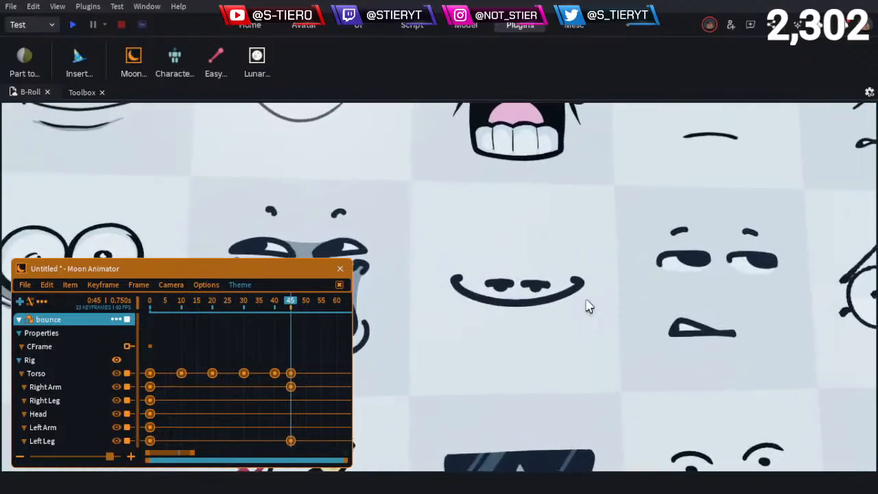
key("w")
right_click_drag(585, 299, 586, 299)
key("w")
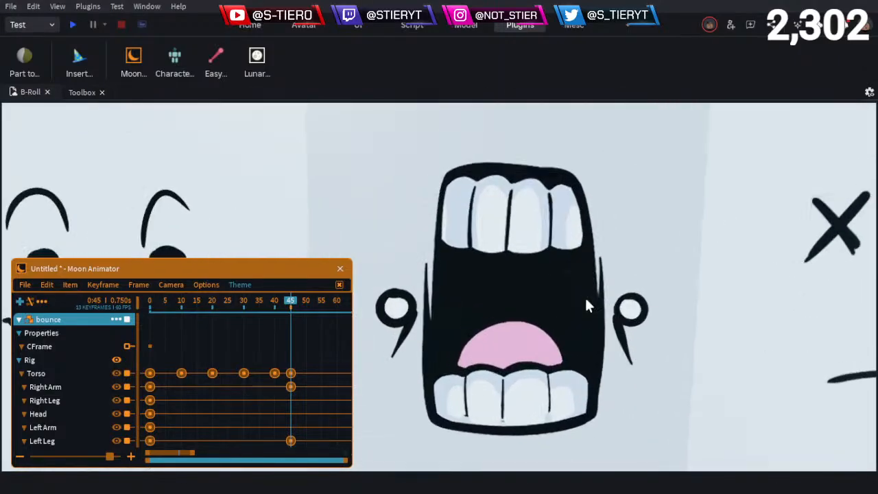
key("w")
key("a")
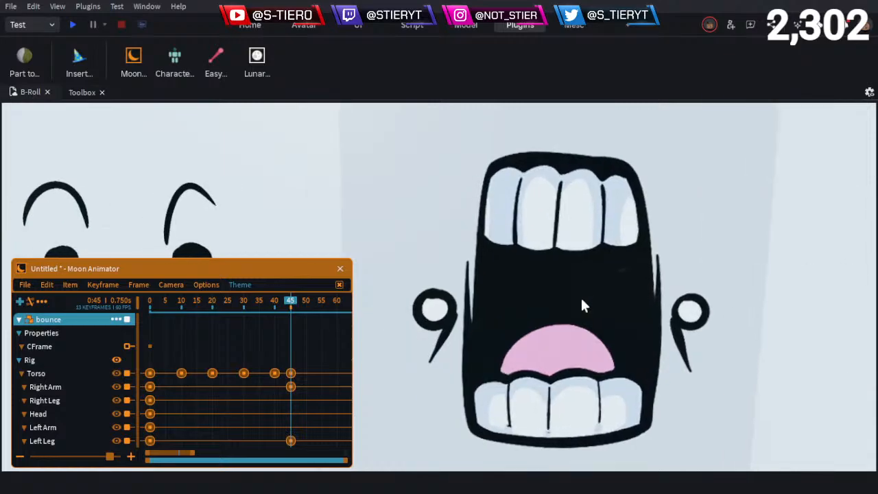
right_click_drag(581, 299, 581, 300)
key("w")
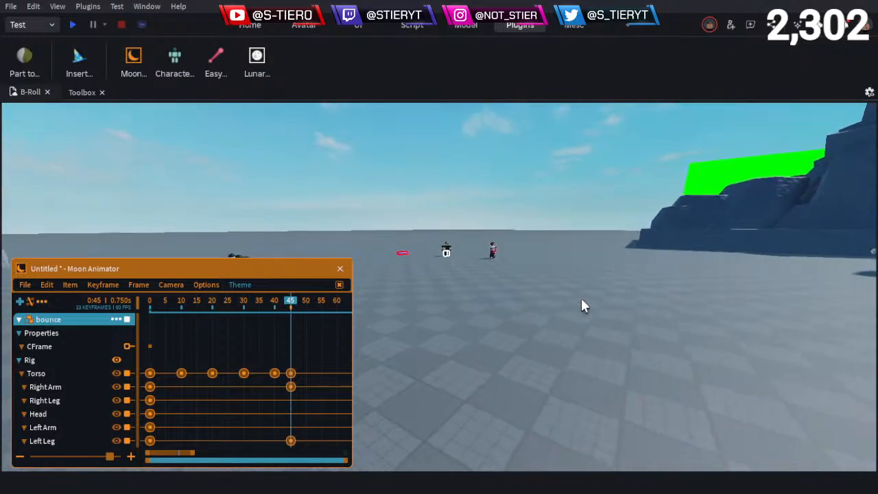
key("w")
right_click_drag(473, 238, 474, 240)
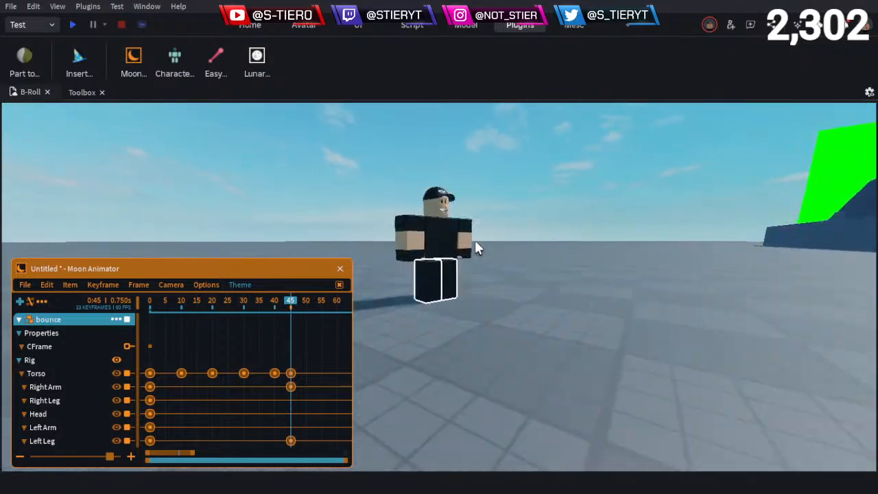
key("s")
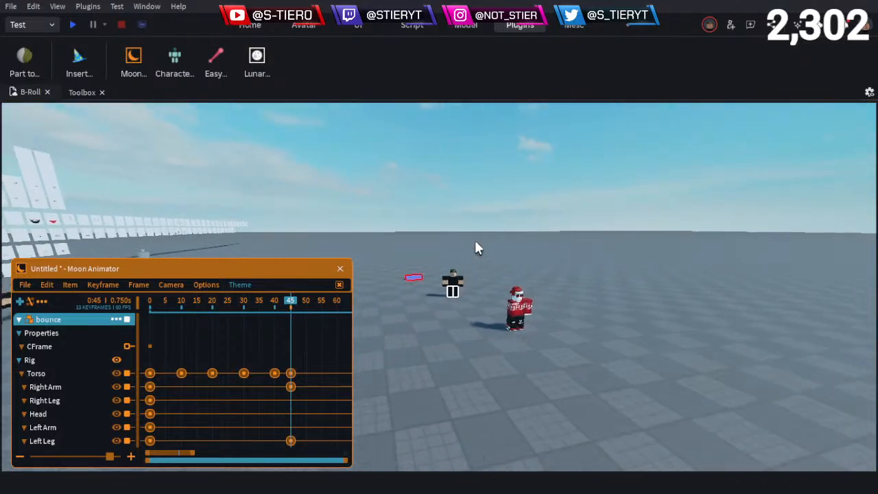
key("s")
right_click_drag(474, 240, 474, 240)
key("w")
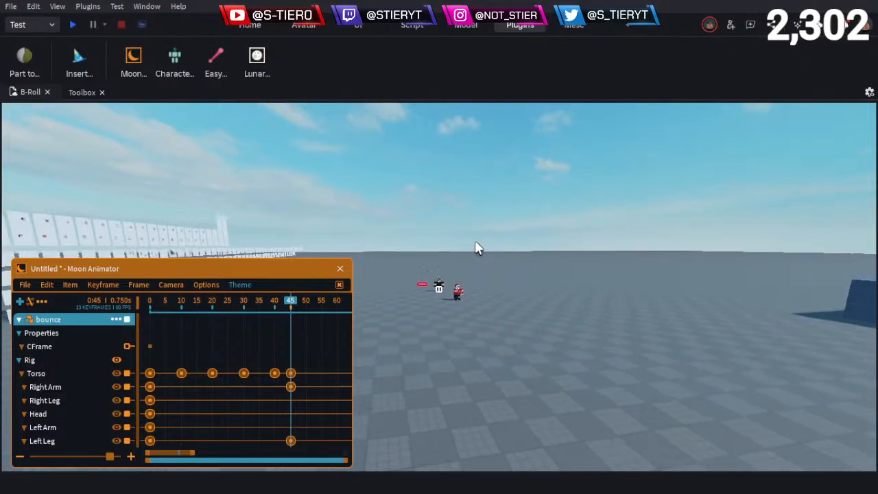
Examine the rig's twisted pose at frame 45 from the front
key("w")
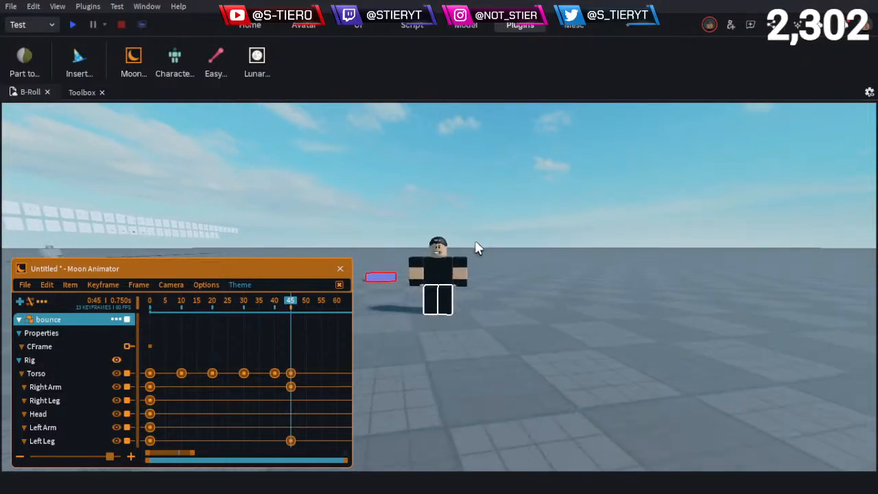
key("q")
key("a")
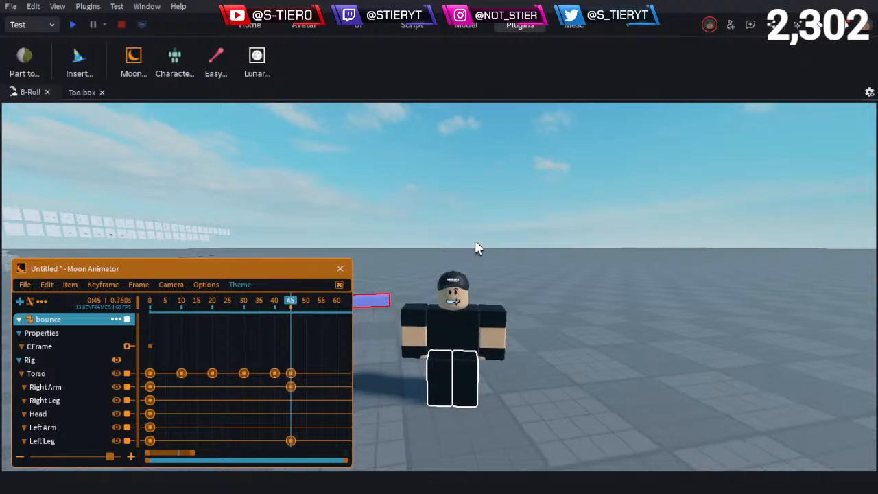
key("q")
key("a")
key("q")
key("d")
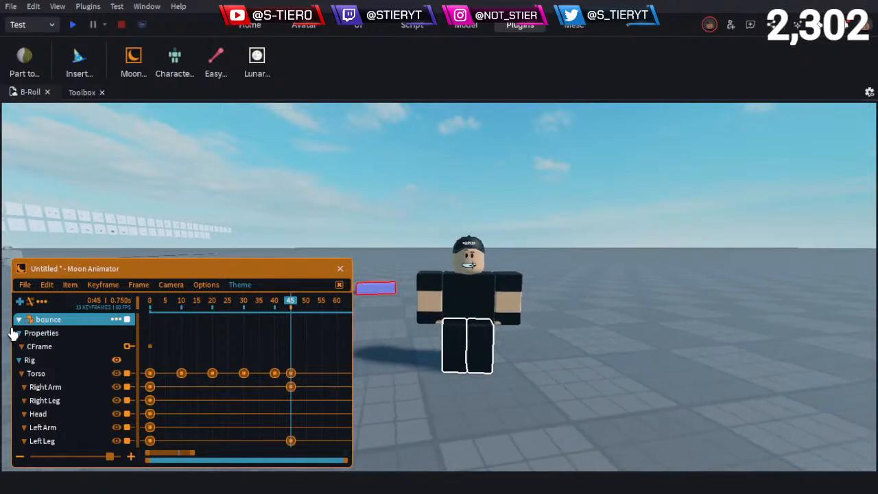
Collapse the bounce track, save the animation as "walk and twist" and close the file
left_click(18, 319)
left_click(20, 284)
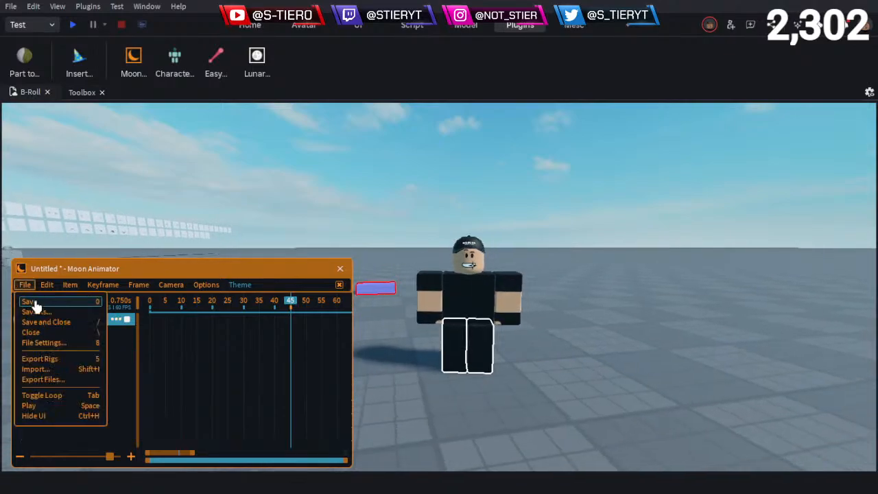
left_click(63, 323)
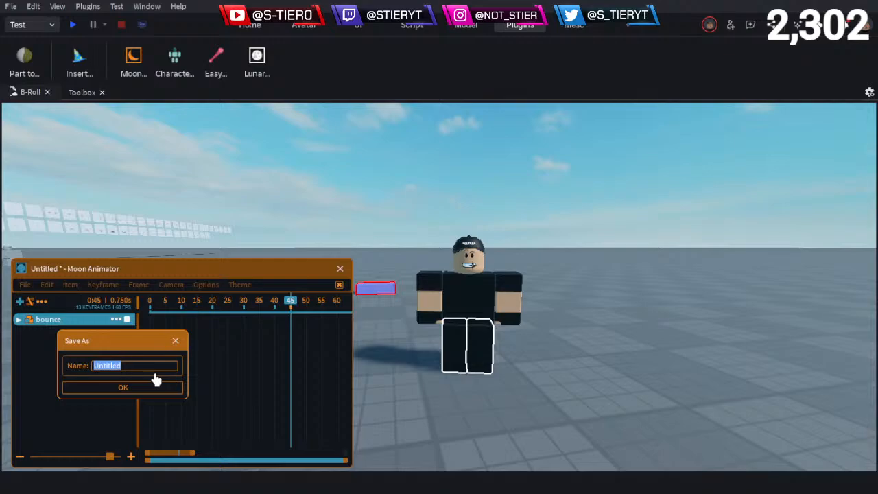
type("walk and ti")
key("BackSpace")
type("wist")
left_click(135, 387)
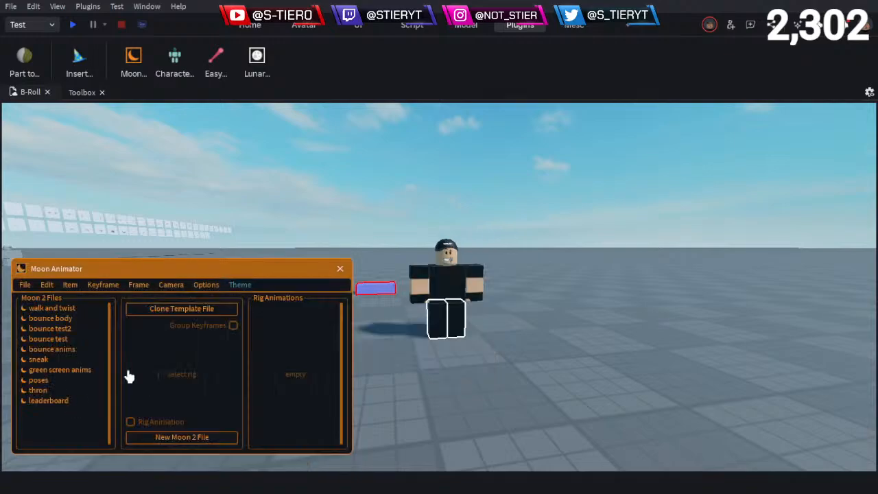
Reopen the "walk and twist" animation file
left_click(55, 312)
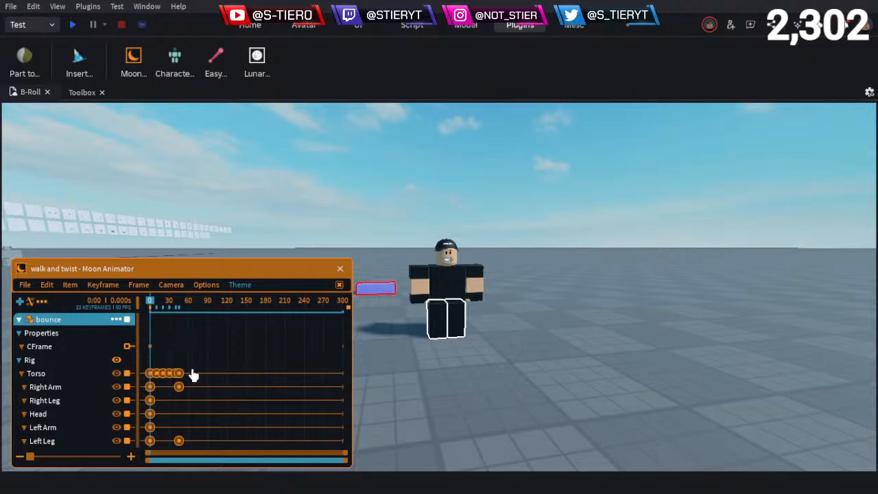
scroll(195, 384, "up", 3)
left_click_drag(213, 462, 150, 458)
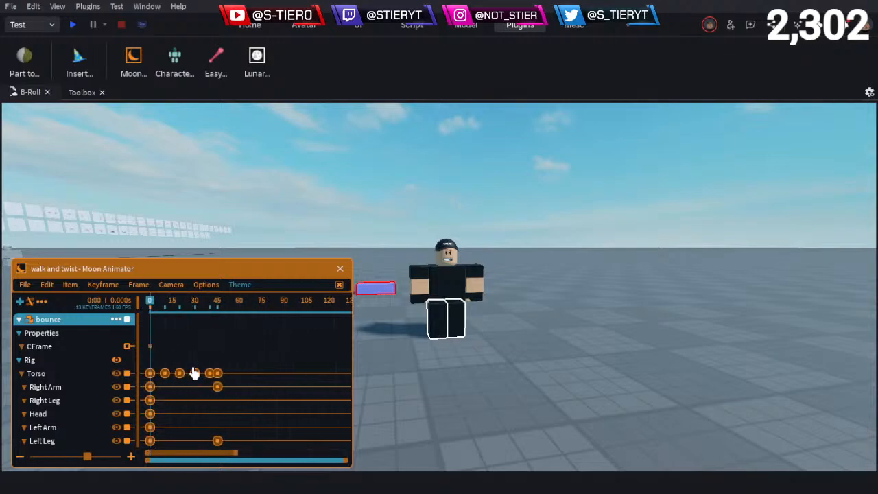
scroll(222, 388, "up", 2)
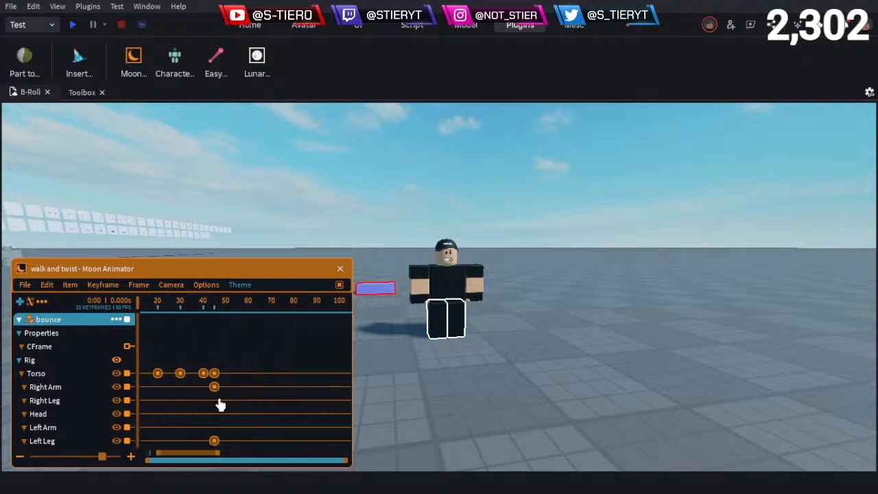
Delete the torso, right arm and left leg keyframes at frame 45
left_click(215, 388)
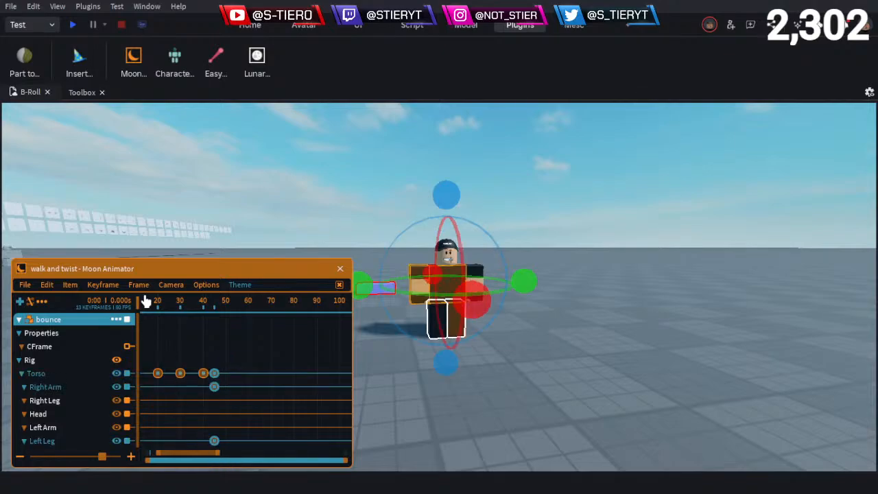
key("Delete")
scroll(233, 384, "up", 2)
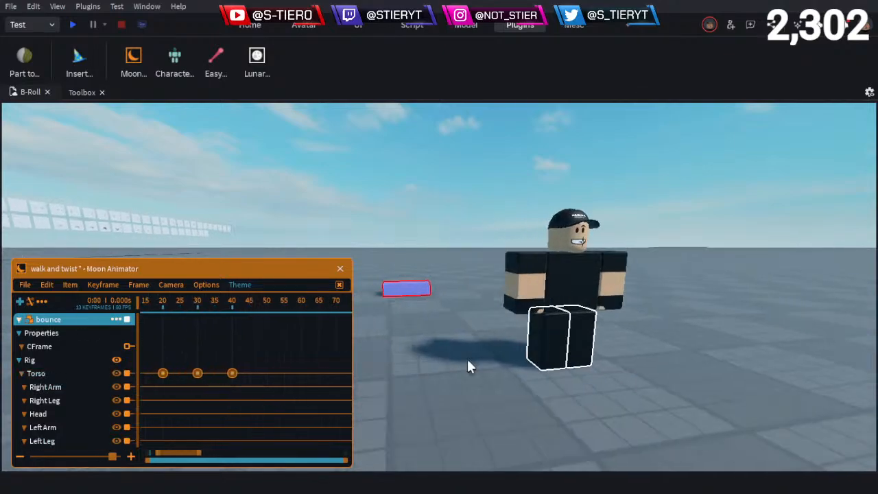
Play the remaining torso animation, viewing the rig from the side, and return the playhead to frame 0
key("space")
right_click_drag(449, 368, 477, 368)
key("s")
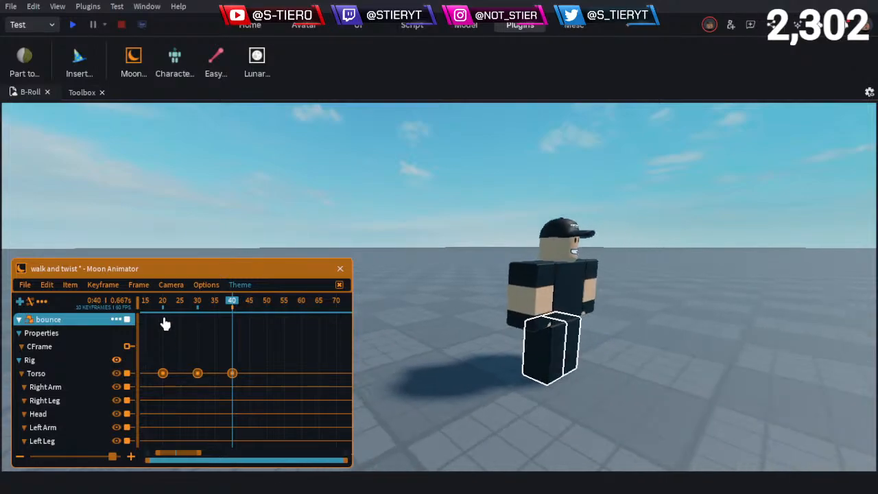
left_click_drag(189, 301, 15, 330)
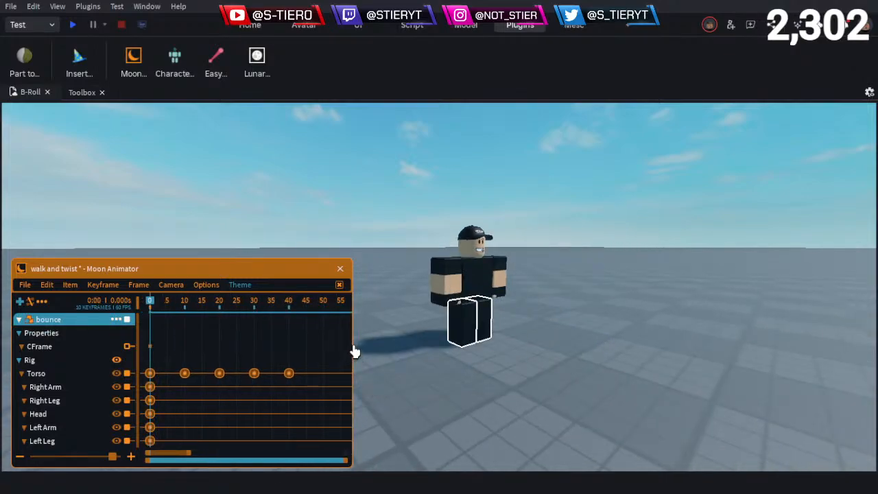
Widen the animator window and zoom the timeline to show frames 0 to 45
left_click_drag(354, 351, 401, 349)
scroll(249, 413, "down", 3)
scroll(249, 413, "up", 2)
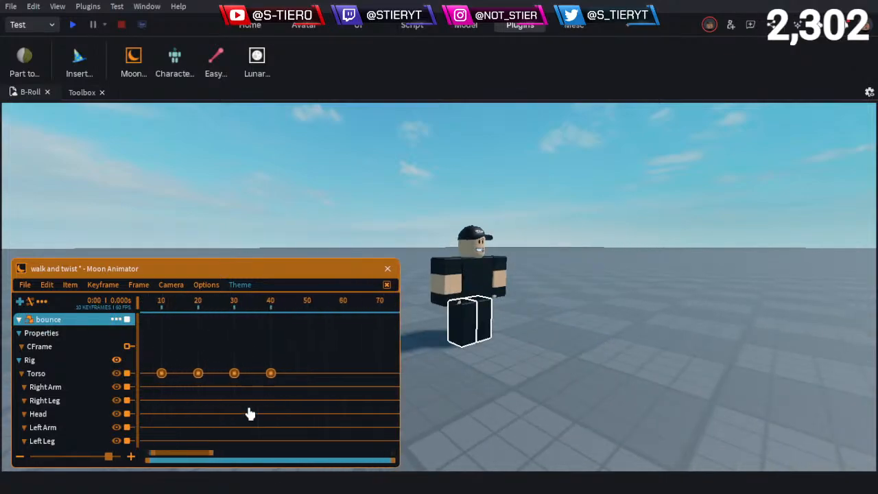
scroll(249, 413, "up", 2)
left_click_drag(180, 454, 112, 460)
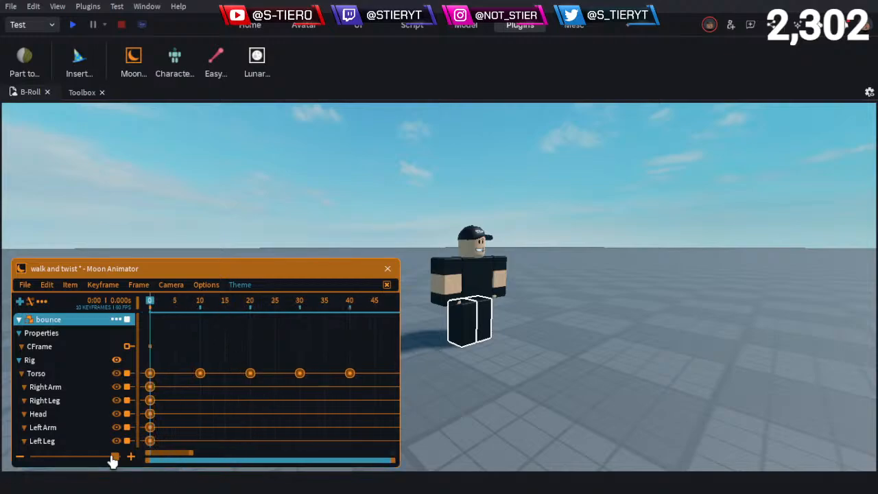
Replay the torso movement from frame 0 several times and check it around the rig's side
key("space")
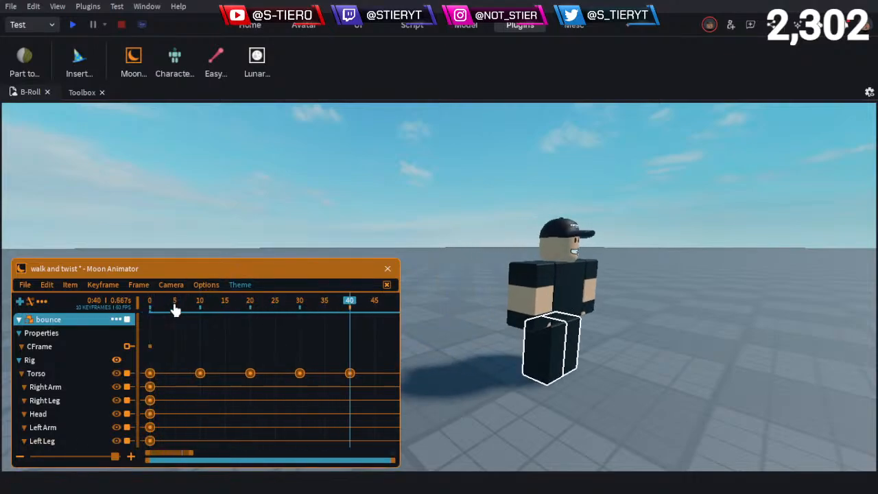
left_click_drag(172, 307, 133, 306)
key("space")
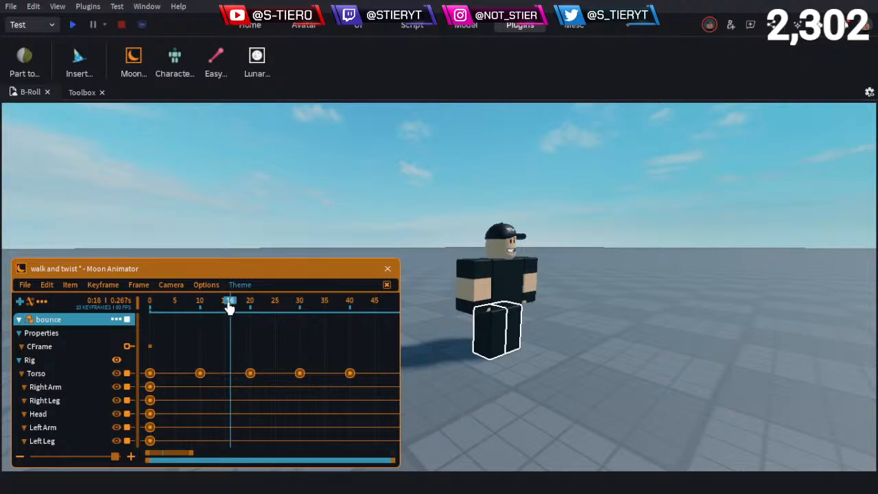
left_click_drag(230, 307, 139, 320)
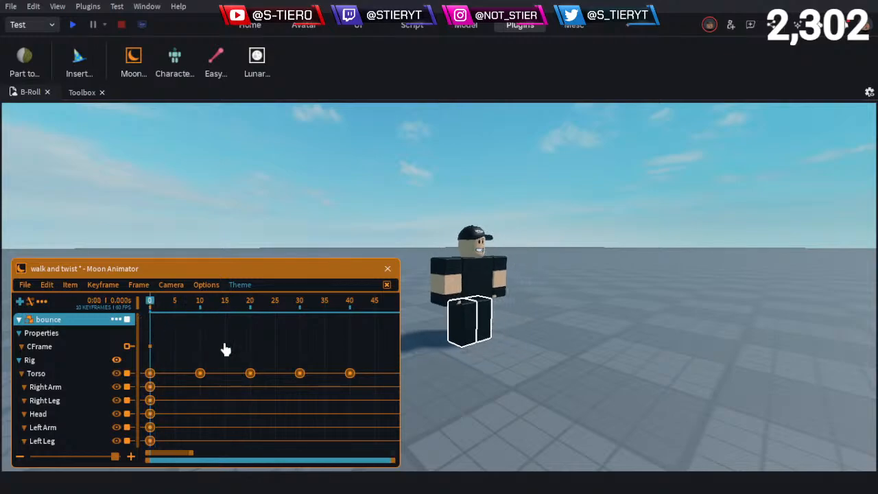
key("space")
right_click_drag(561, 349, 585, 351)
key("a")
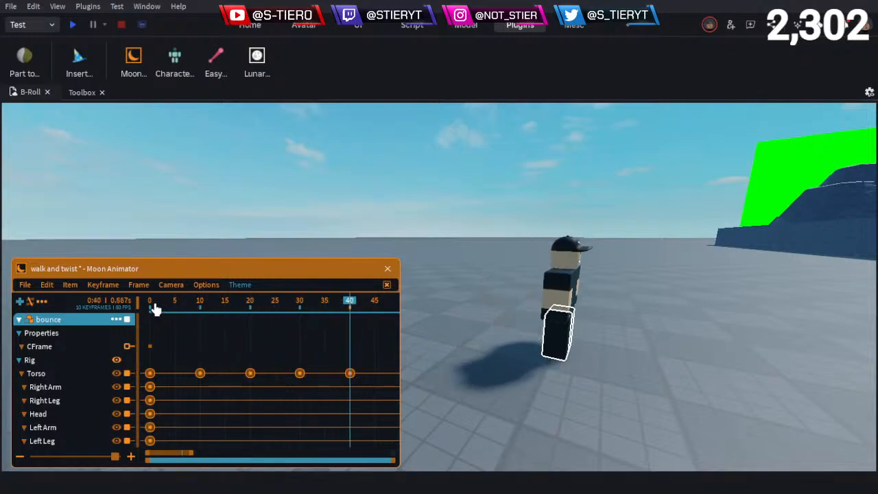
At frame 20, rotate the left leg forward by about 25.31 degrees and adjust its position
left_click_drag(155, 310, 253, 323)
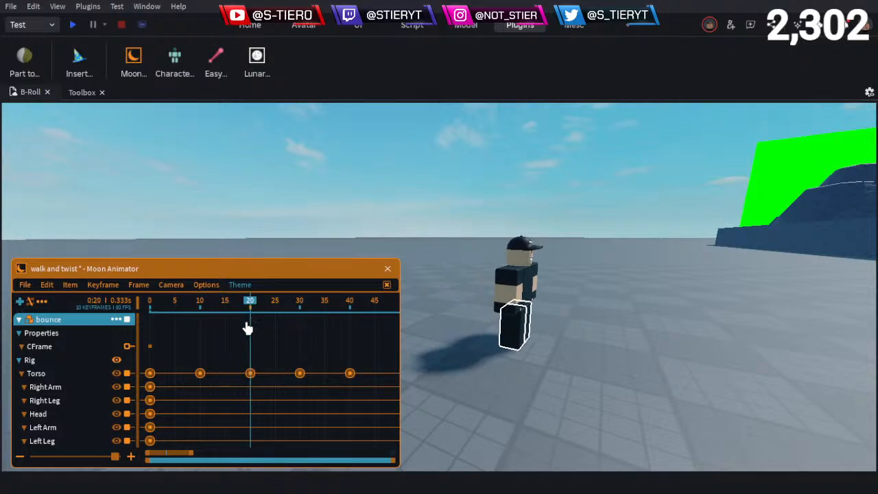
key("f")
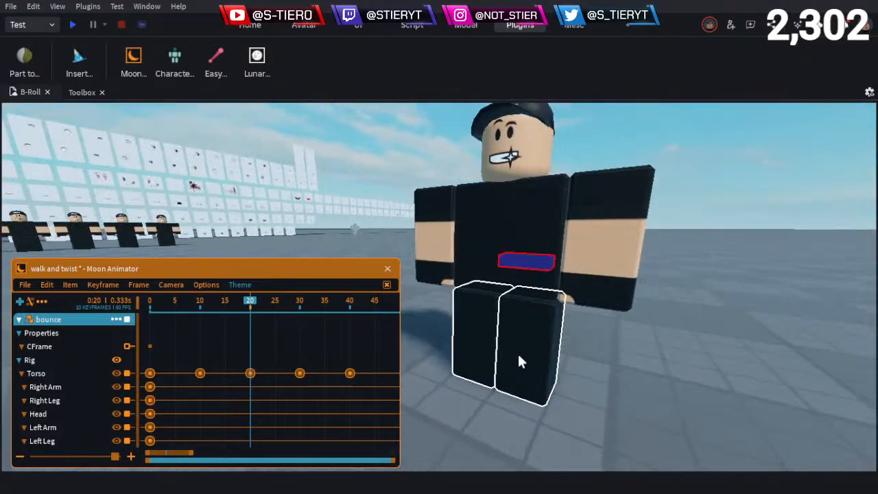
right_click_drag(517, 355, 520, 355)
left_click(488, 347)
scroll(480, 343, "down", 2)
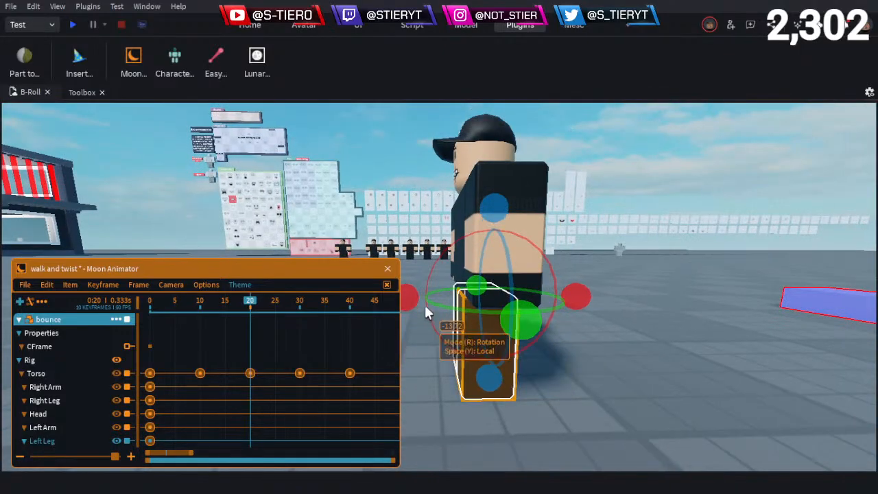
left_click_drag(590, 299, 563, 338)
key("r")
key("y")
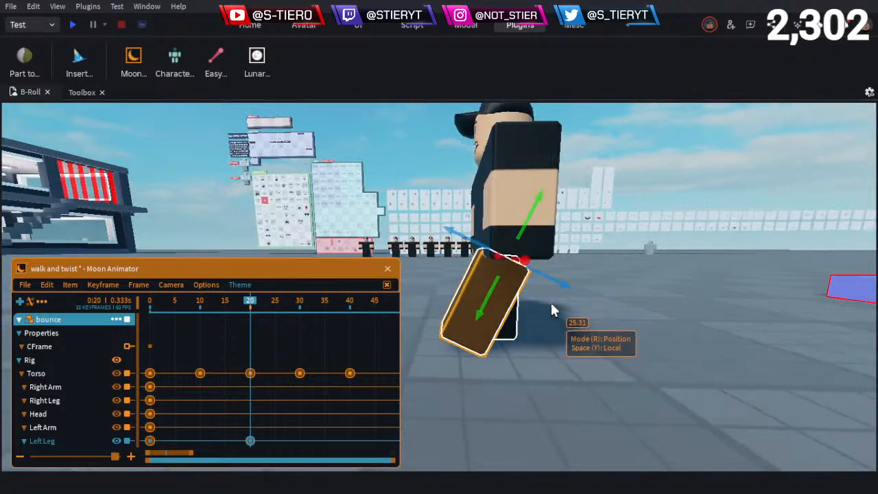
left_click_drag(567, 257, 559, 261)
At frame 20, rotate the right leg backward by about -25.2 degrees, adjust its position and clear the selection
right_click_drag(542, 293, 540, 293)
left_click(466, 309)
key("r")
left_click_drag(559, 250, 558, 204)
key("r")
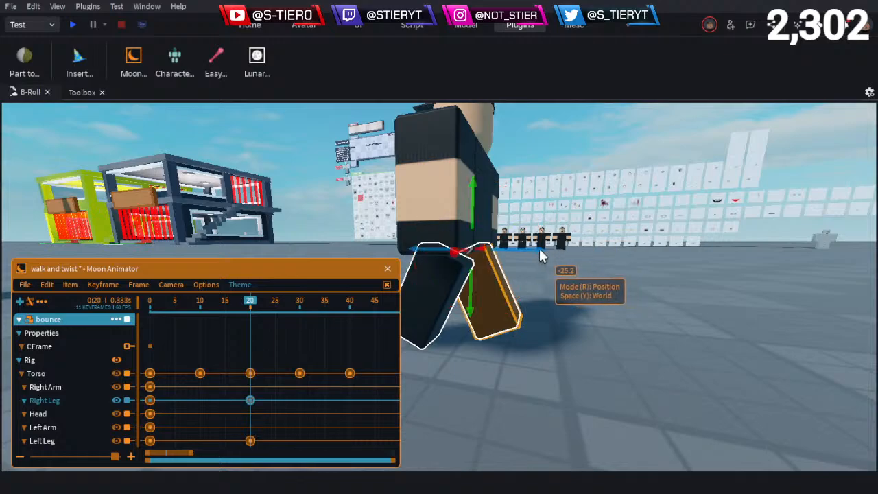
left_click_drag(540, 247, 550, 249)
left_click(581, 306)
right_click_drag(581, 306, 581, 306)
key("a")
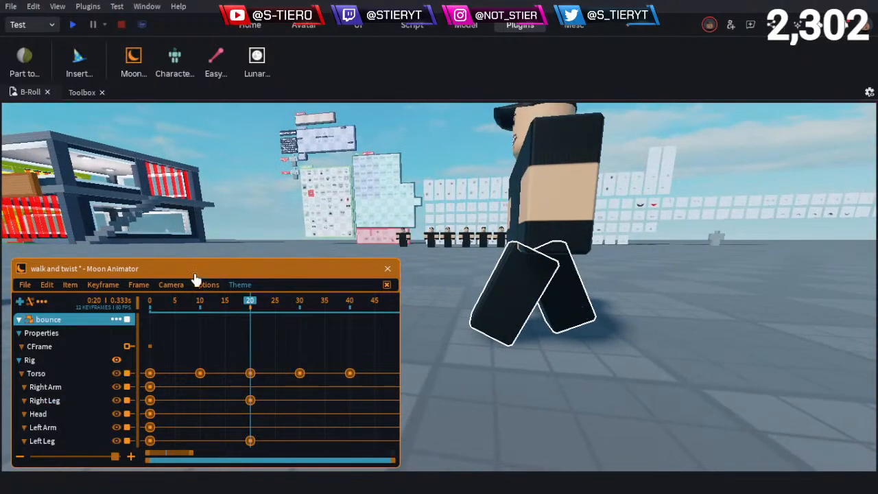
Scrub between frames 10 and 20 and examine the leg motion closely from several sides
left_click(199, 303)
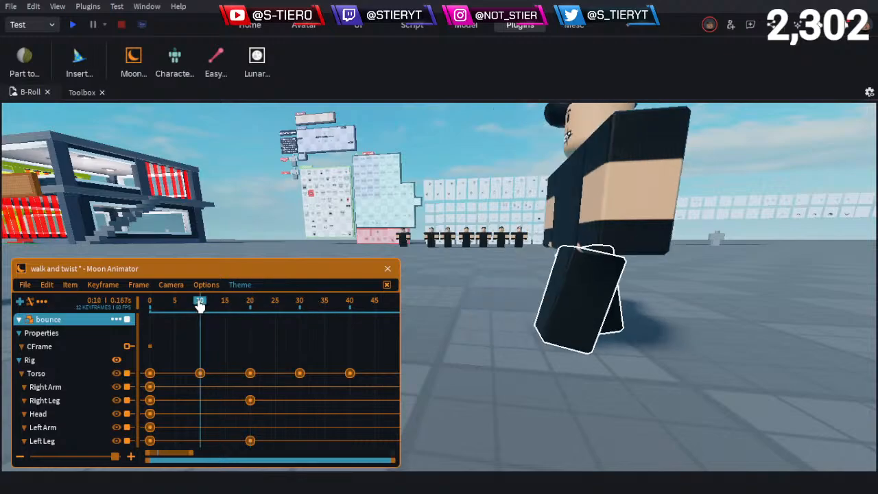
left_click_drag(211, 309, 216, 310)
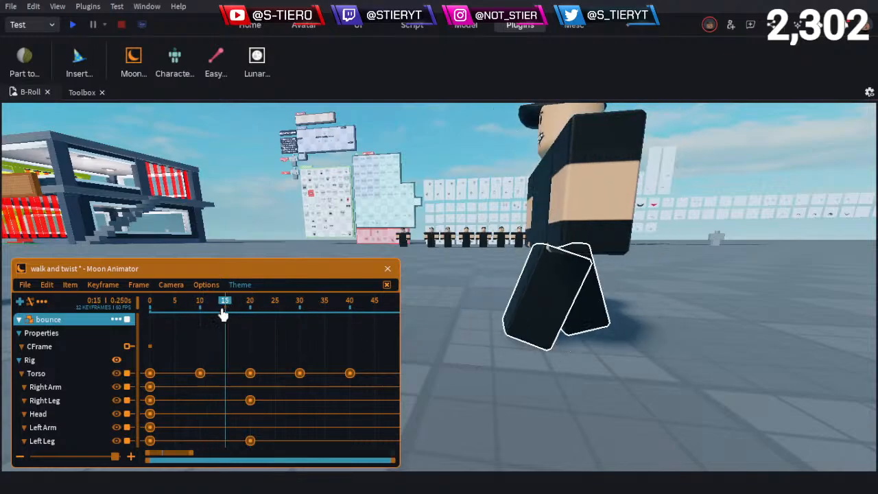
right_click_drag(354, 210, 355, 210)
key("a")
key("w")
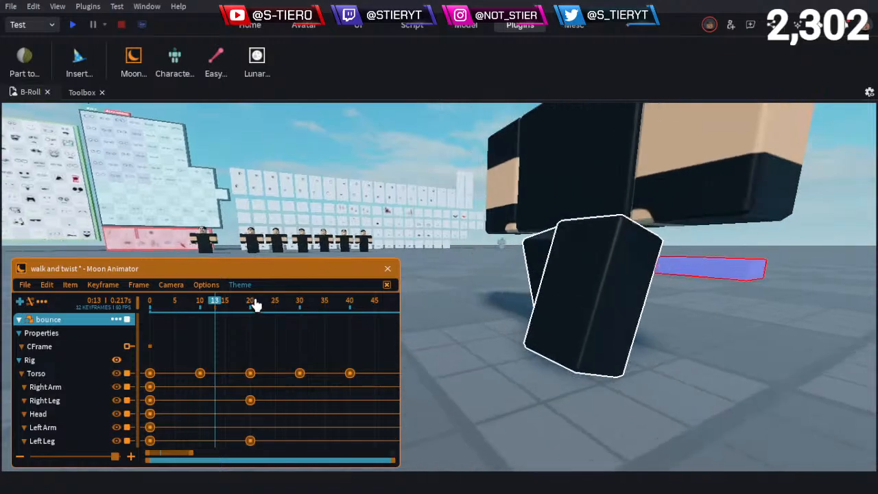
left_click_drag(217, 309, 250, 361)
right_click_drag(290, 220, 550, 257)
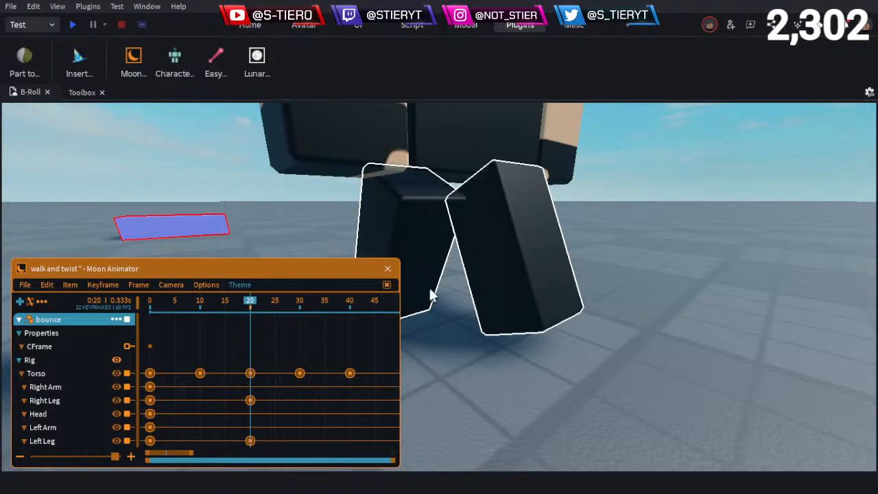
At frame 10, swing the left leg steeply backward and adjust its position in world space
left_click_drag(213, 305, 200, 312)
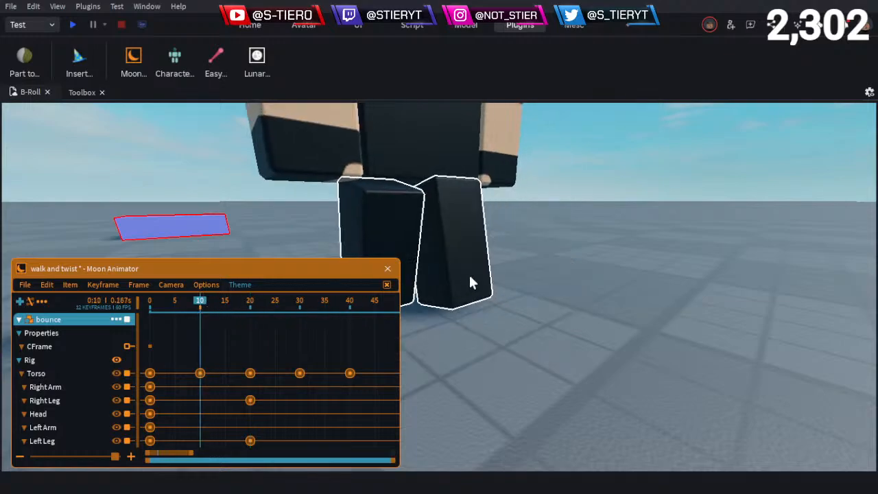
right_click_drag(520, 258, 521, 256)
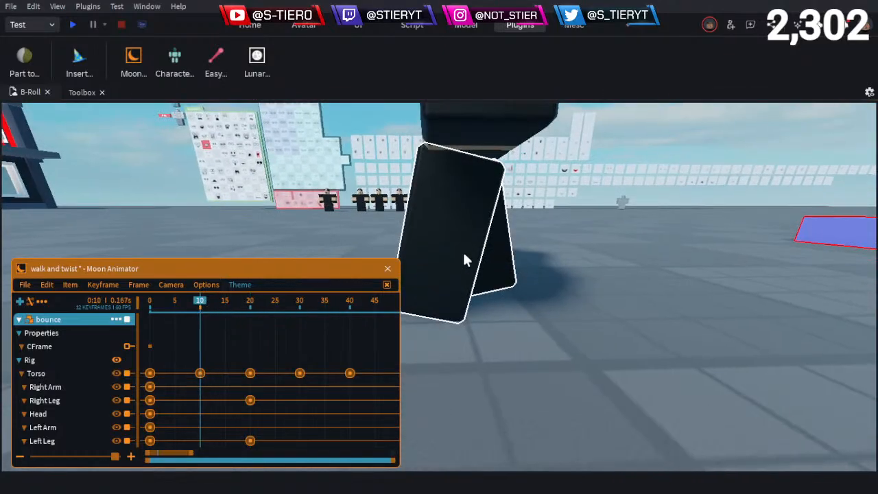
left_click(463, 254)
right_click_drag(462, 249, 462, 229)
key("a")
left_click_drag(349, 167, 424, 256)
key("r")
left_click_drag(410, 186, 366, 191)
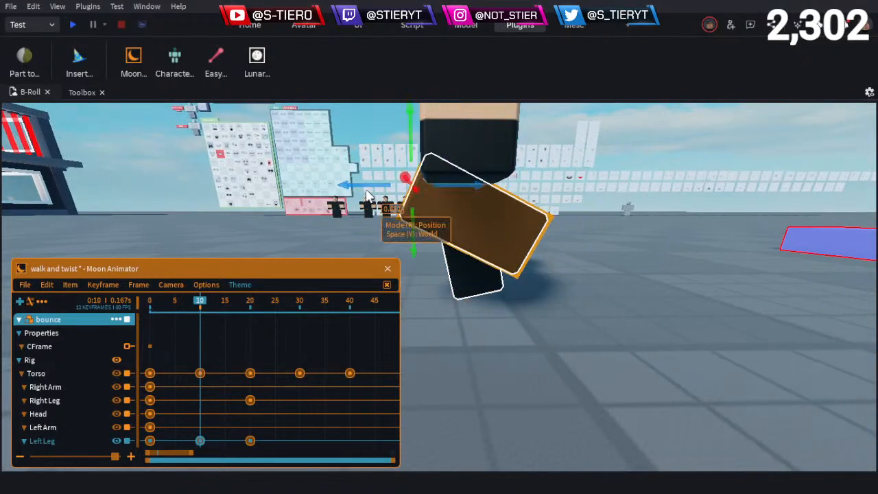
At frame 10, rotate the right leg to an upright stance and clear the selection
left_click(486, 284)
key("r")
left_click_drag(543, 174, 540, 193)
left_click(581, 229)
key("a")
right_click_drag(582, 230, 580, 236)
key("a")
key("d")
key("s")
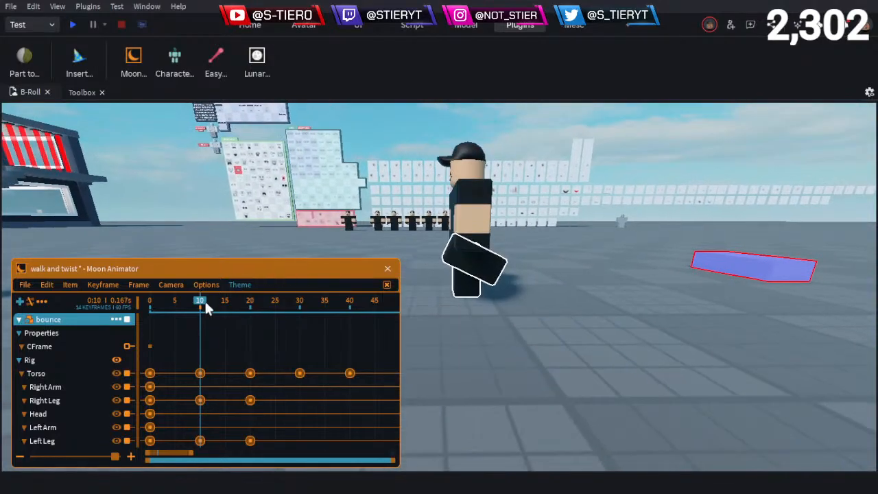
Play back the new leg motion and check the stride from the side and front
key("space")
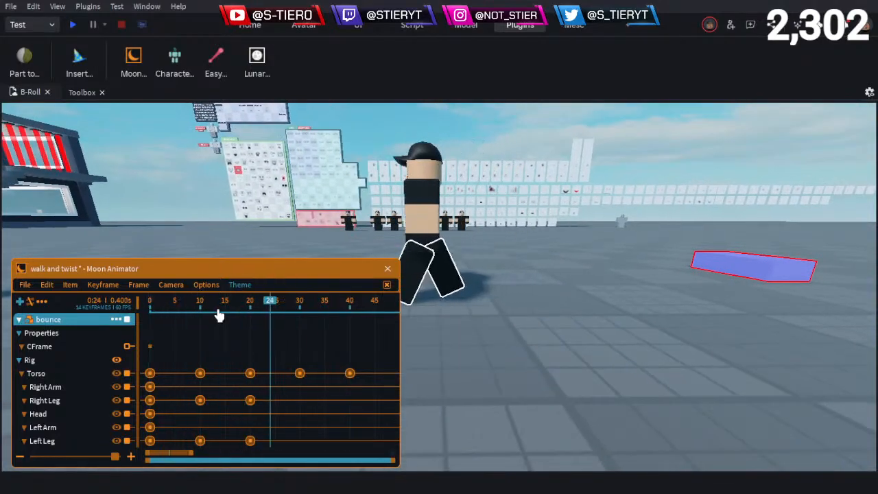
key("space")
key("a")
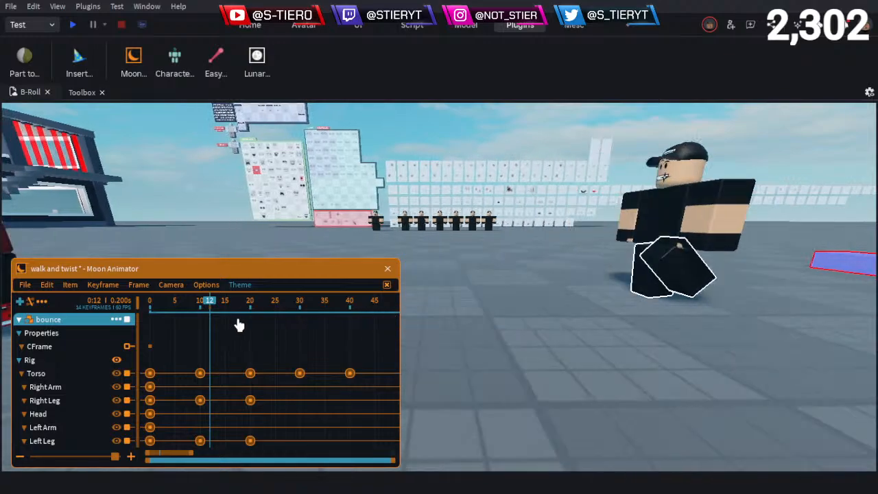
Shift both legs' keyframes at frames 10 and 20 later on the timeline and play back the motion
key("space")
key("space")
left_click_drag(181, 305, 131, 317)
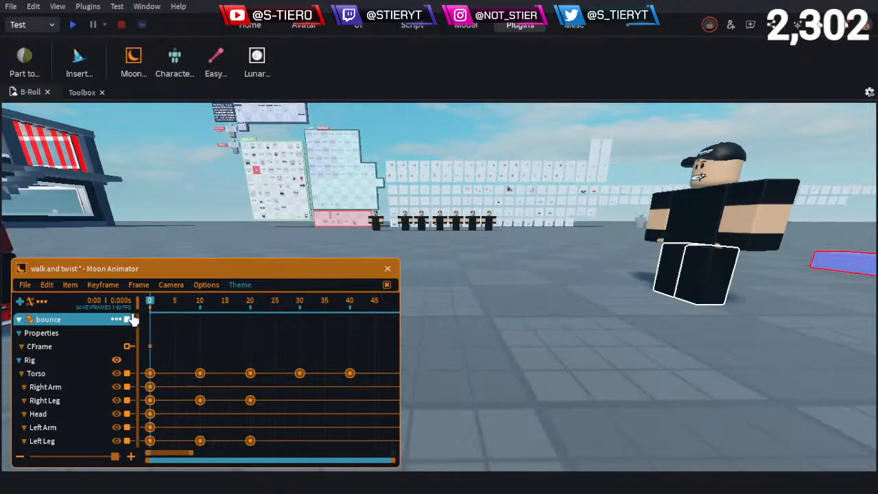
scroll(264, 391, "down", 1)
scroll(265, 391, "down", 3)
scroll(193, 348, "up", 1)
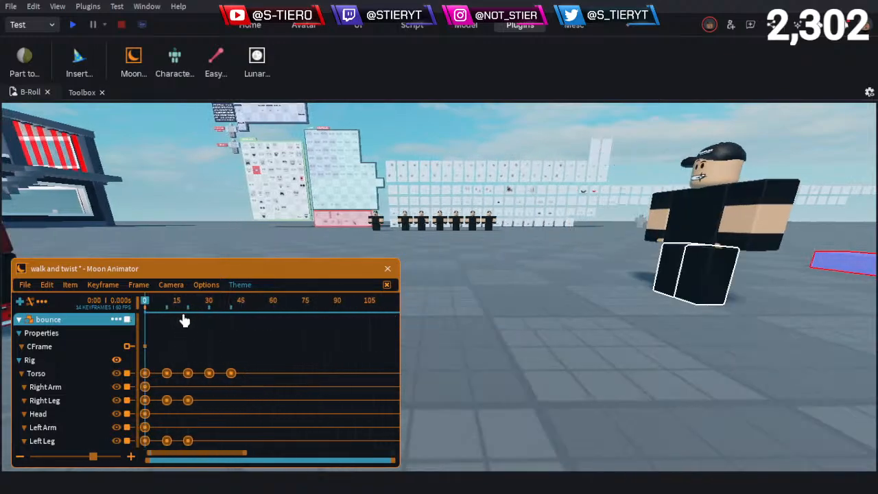
left_click_drag(206, 400, 153, 449)
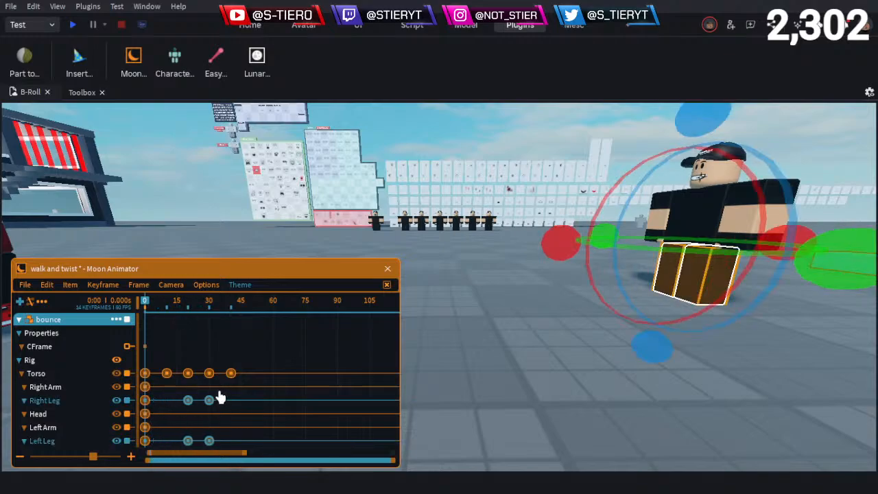
key("space")
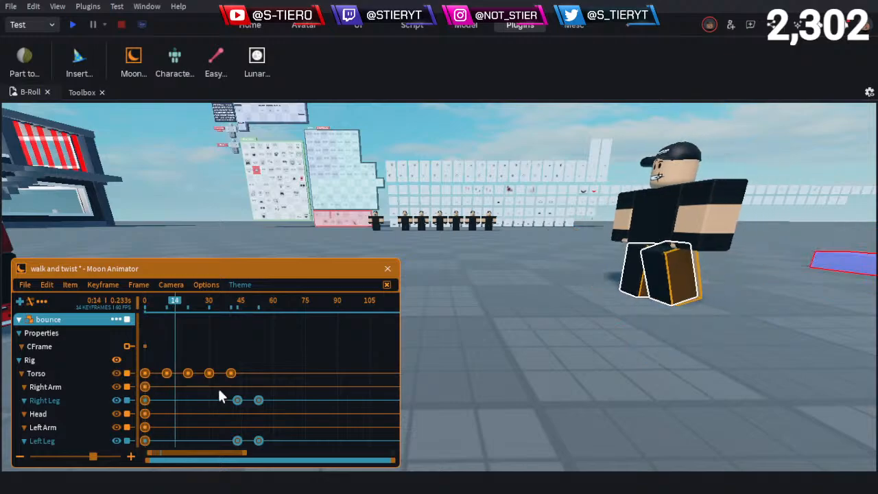
key("space")
Shift both legs' selected keyframes back earlier on the timeline and return the playhead to frame 0
left_click_drag(237, 397, 228, 390)
key("Left")
key("Left")
key("Left")
key("Left")
key("Left")
key("Left")
key("Left")
key("Left")
key("Left")
key("Left")
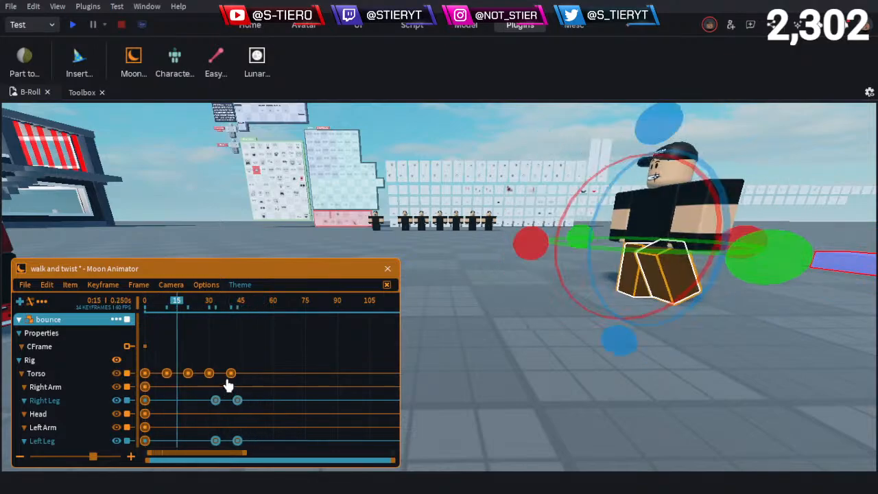
left_click_drag(178, 302, 141, 320)
key("Left")
key("Left")
key("Left")
key("Left")
key("Left")
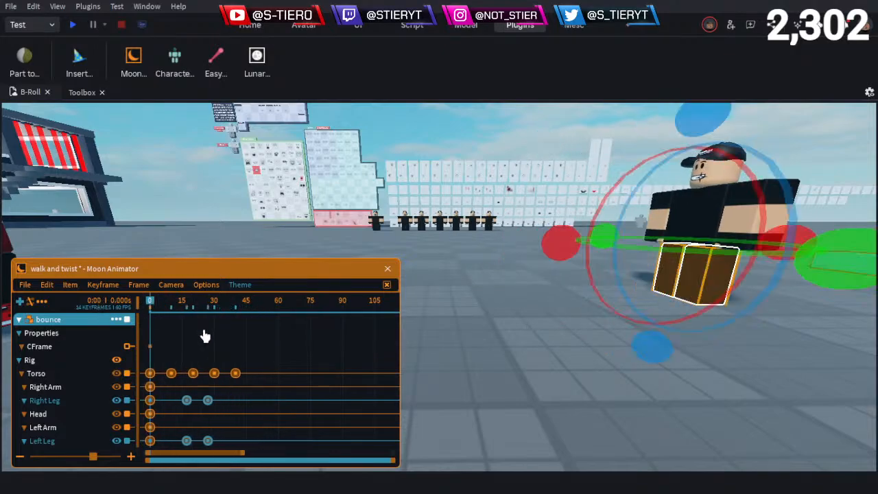
Play back the motion and nudge both legs' keyframes so that the first pair sits at frame 20
key("space")
key("Right")
key("Right")
key("Right")
key("Right")
key("Right")
key("Right")
key("Right")
key("Right")
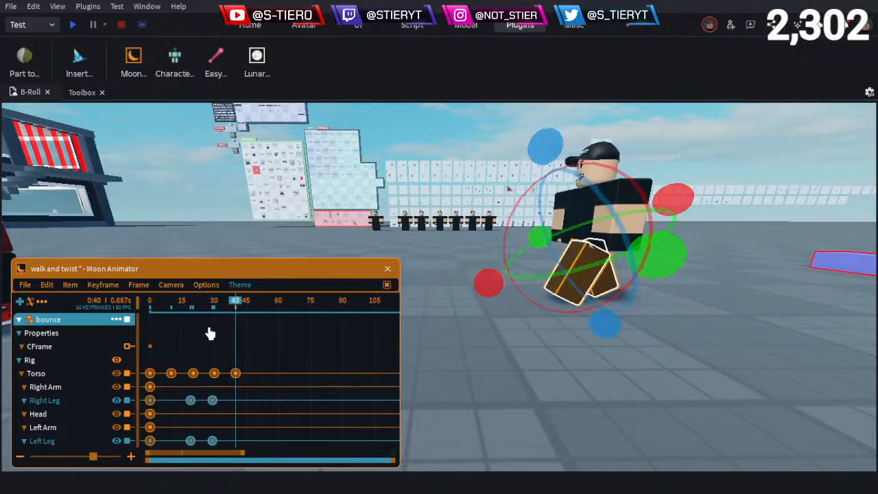
left_click_drag(193, 313, 194, 329)
key("Left")
key("Left")
key("Left")
Move both legs' last keyframes to frame 40, play back the retimed stride and clear the selection
left_click_drag(241, 387, 207, 451)
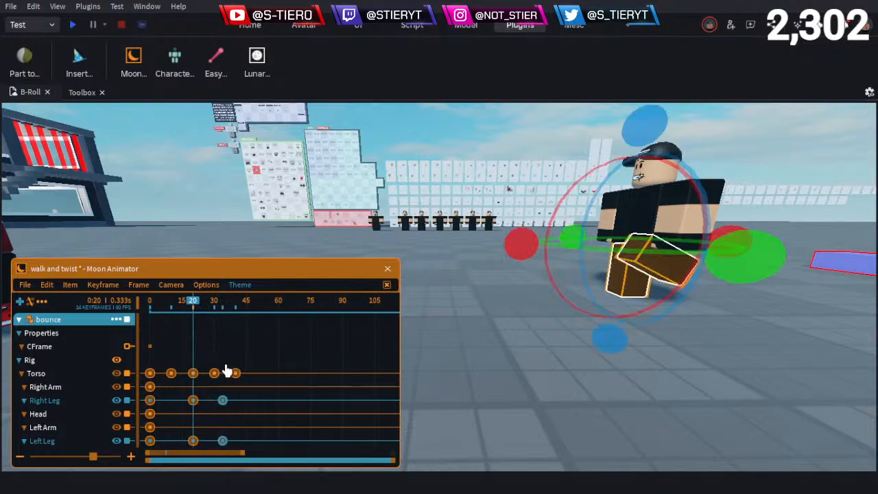
left_click_drag(210, 310, 226, 312)
key("shift+Right")
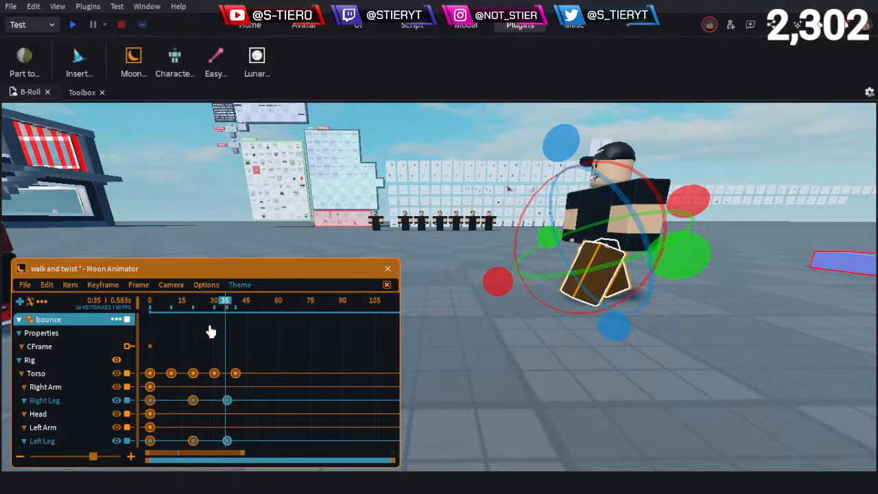
left_click_drag(190, 305, 240, 326)
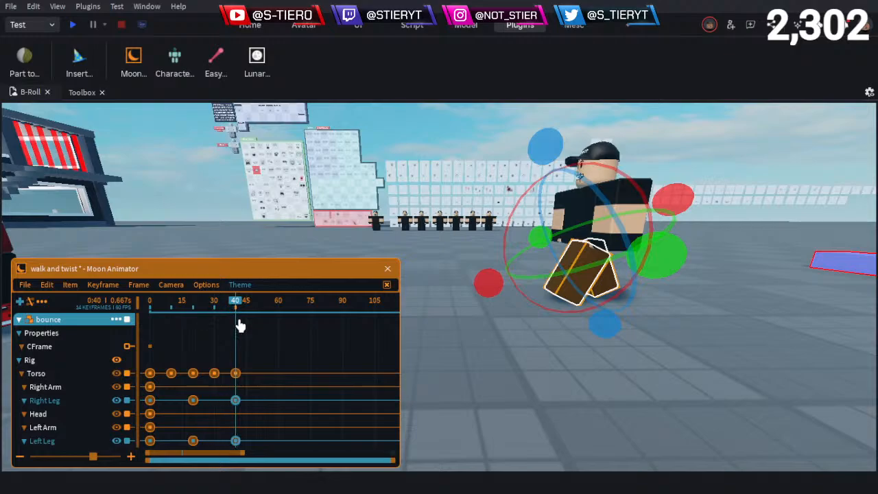
key("space")
left_click(274, 394)
Return to frame 0 and delete all the keyframes on the torso, arm, leg and head tracks
left_click(149, 302)
right_click_drag(555, 316, 496, 322)
key("w")
left_click_drag(155, 309, 144, 324)
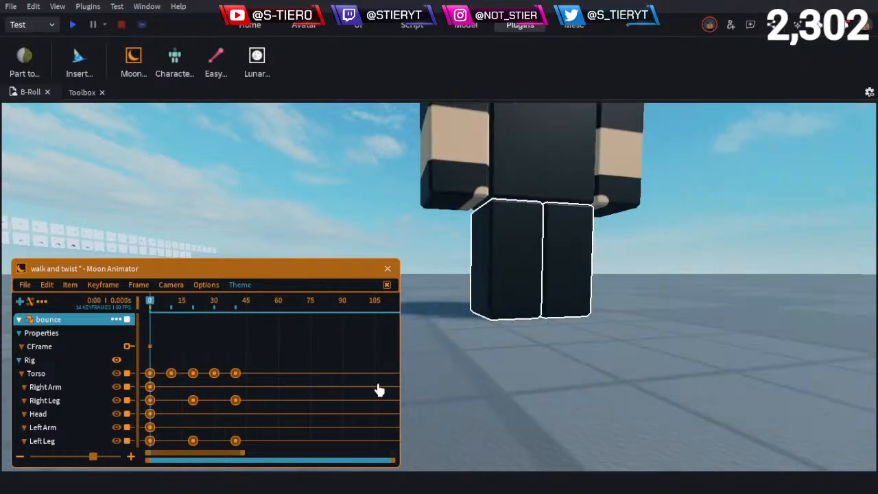
left_click_drag(292, 360, 174, 447)
key("Delete")
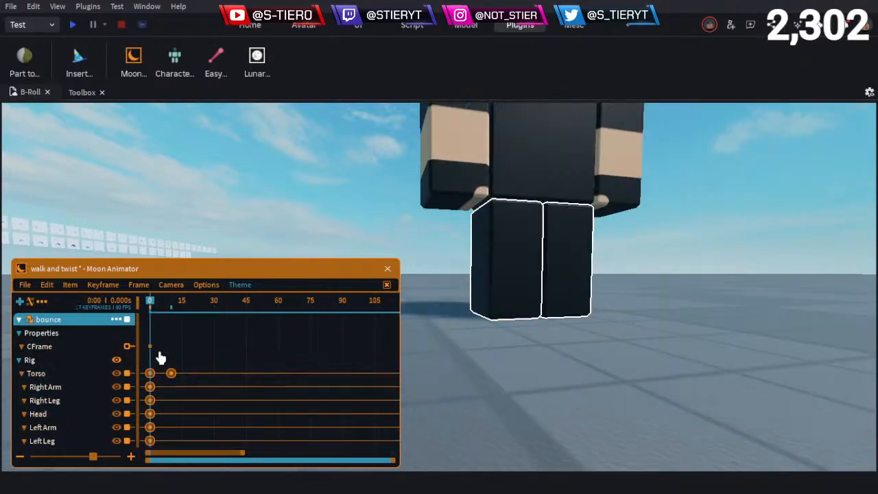
left_click_drag(195, 363, 83, 485)
key("Delete")
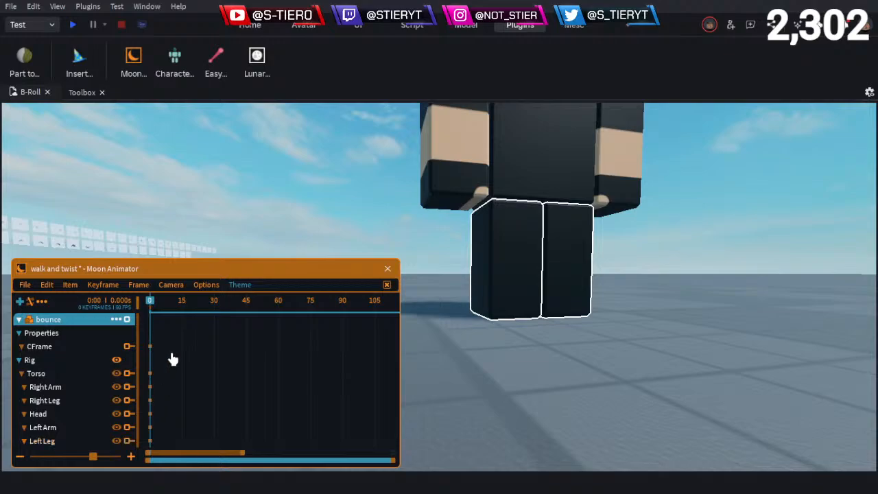
Remove the CFrame property track from the bounce rig
scroll(462, 349, "down", 5)
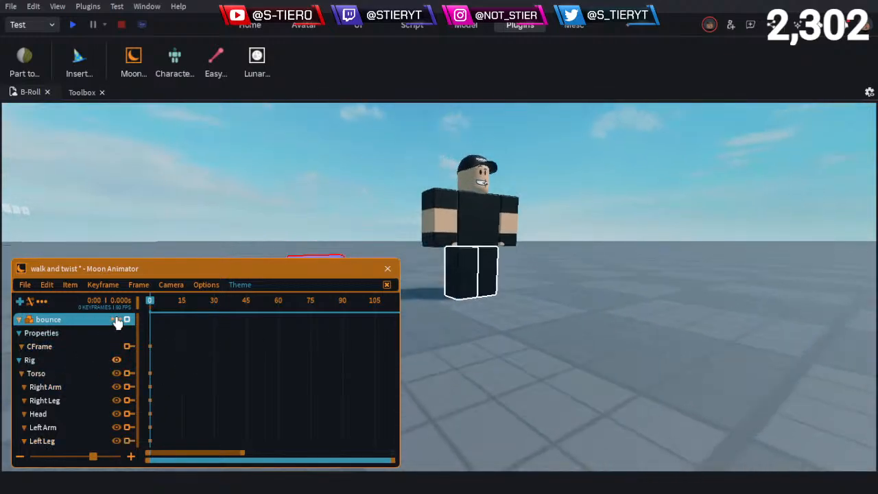
left_click(117, 321)
left_click(176, 460)
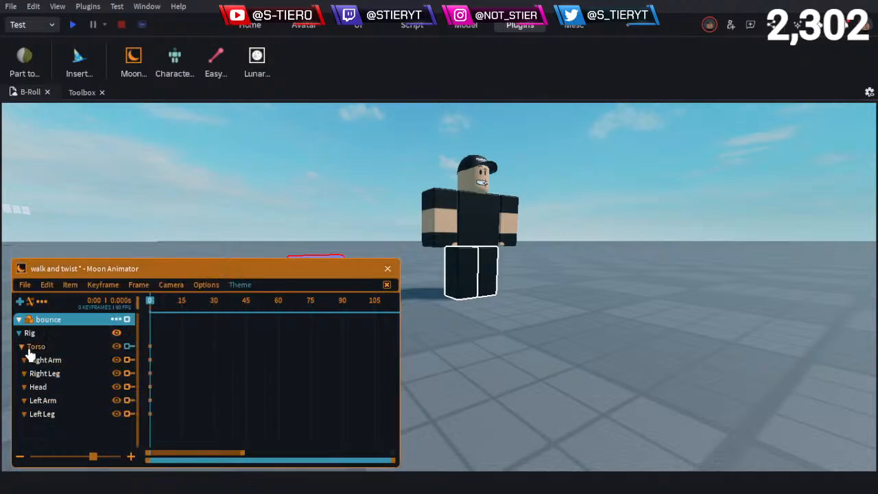
Keyframe the torso at frame 0 and move it forward in world space at frame 15
left_click(38, 346)
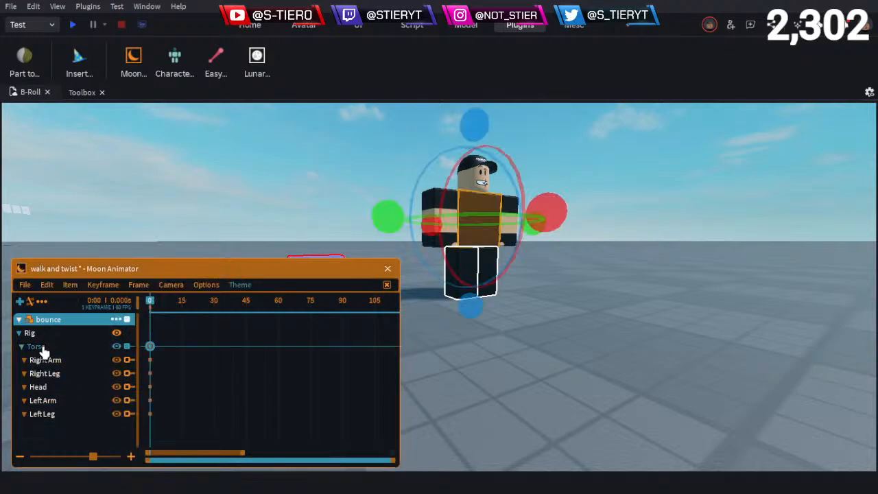
left_click(184, 308)
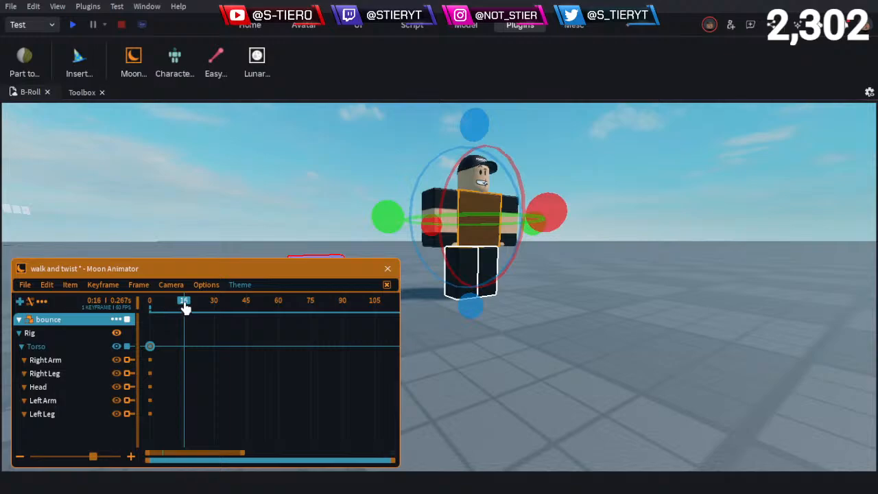
left_click_drag(184, 309, 181, 310)
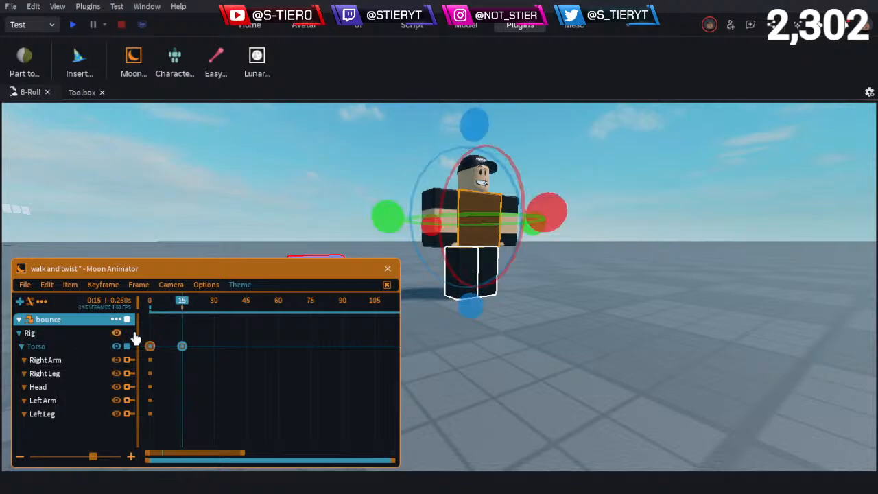
right_click_drag(536, 306, 536, 306)
key("r")
right_click_drag(513, 248, 513, 248)
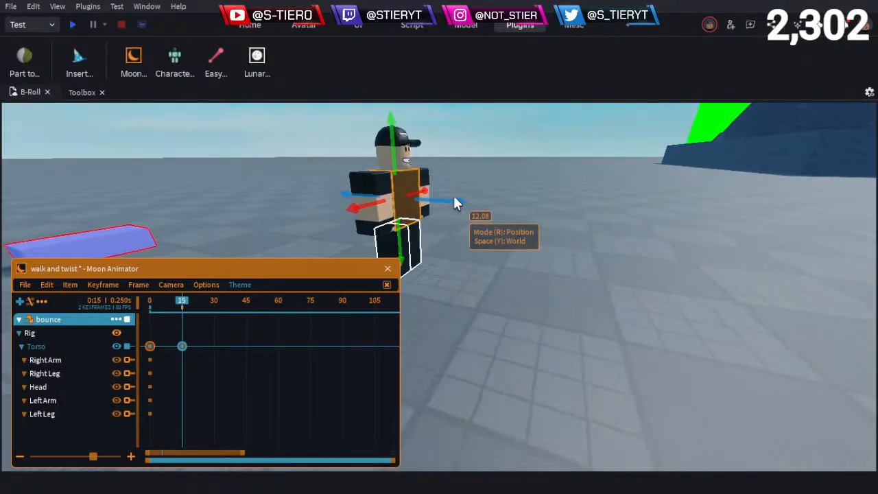
left_click_drag(454, 199, 486, 221)
Move the torso farther forward at frame 30 and again at frame 45
left_click_drag(182, 301, 214, 314)
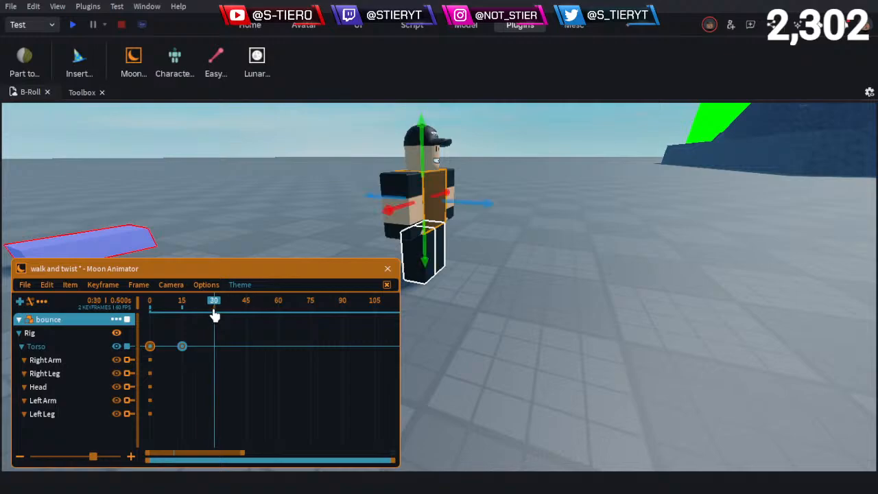
left_click_drag(474, 201, 496, 207)
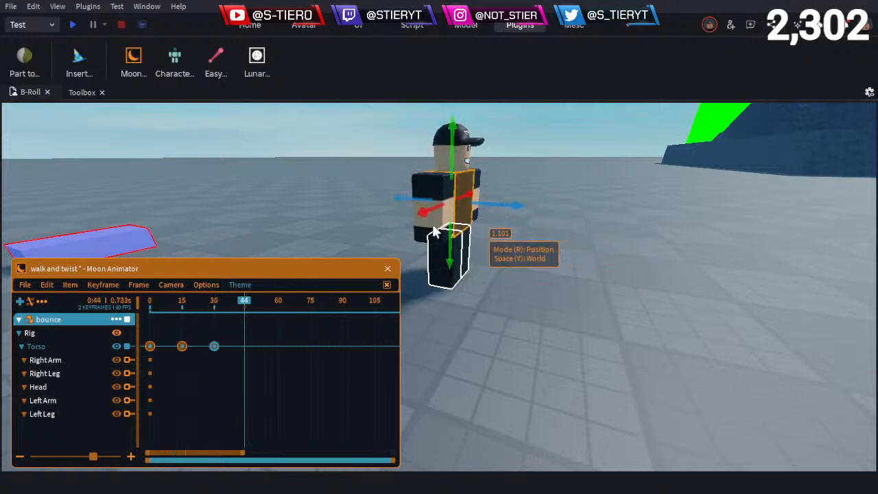
left_click_drag(242, 307, 247, 308)
left_click_drag(509, 204, 538, 210)
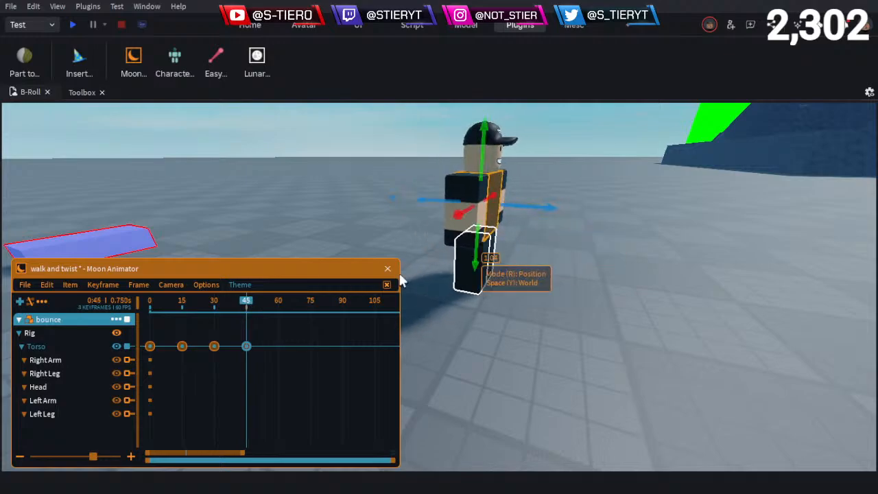
Continue the torso's forward movement with keyframes at frames 60, 75 and 90, and return to frame 0
left_click(277, 306)
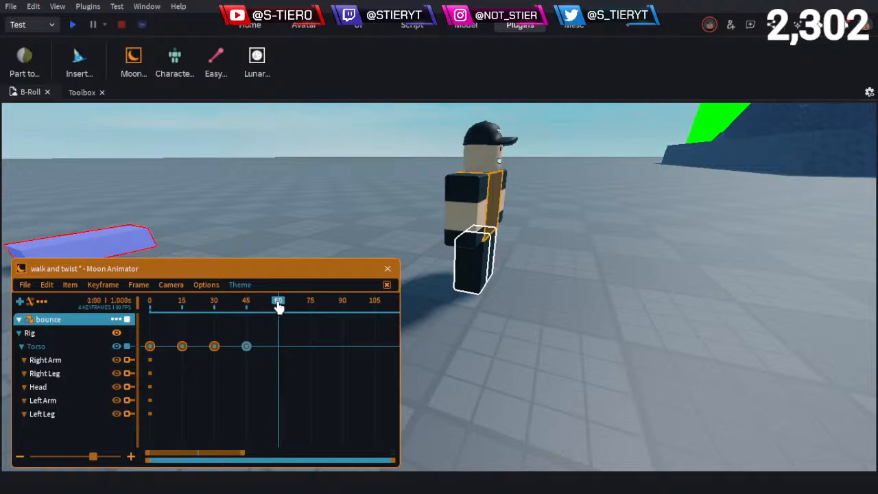
left_click_drag(539, 212, 576, 212)
left_click(307, 307)
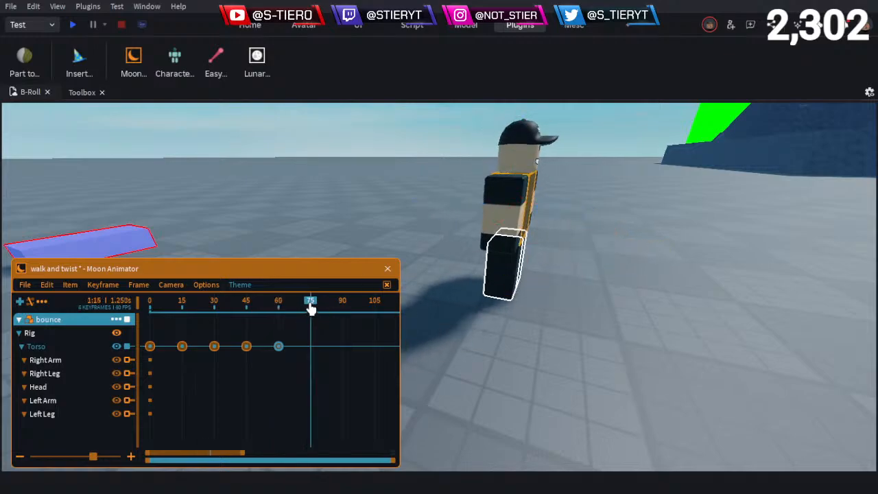
left_click_drag(327, 270, 353, 249)
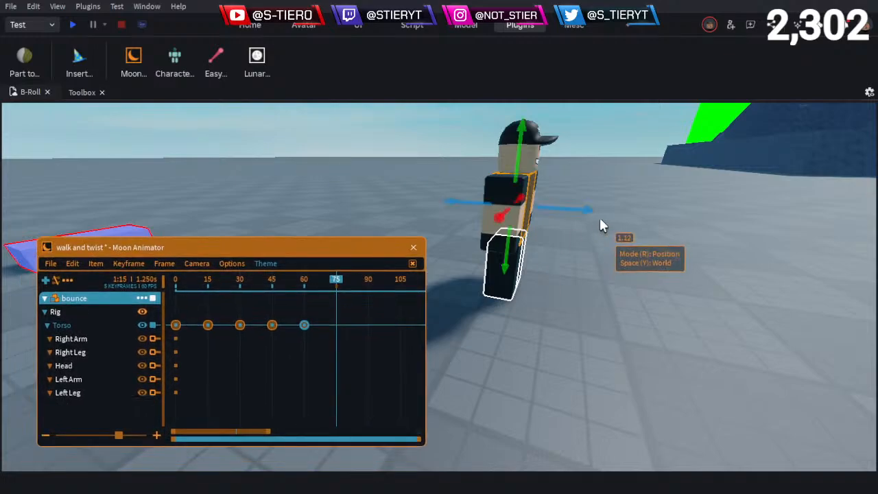
left_click_drag(599, 217, 668, 226)
left_click(368, 287)
left_click_drag(234, 289, 90, 293)
At frame 0, rotate the left leg backward by about 26° and adjust its position in world space
left_click(542, 310)
key("a")
key("w")
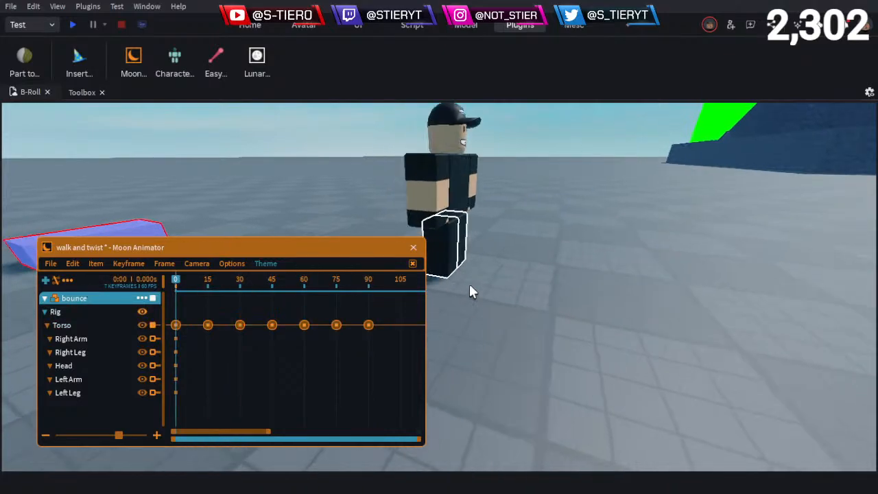
left_click_drag(345, 257, 322, 275)
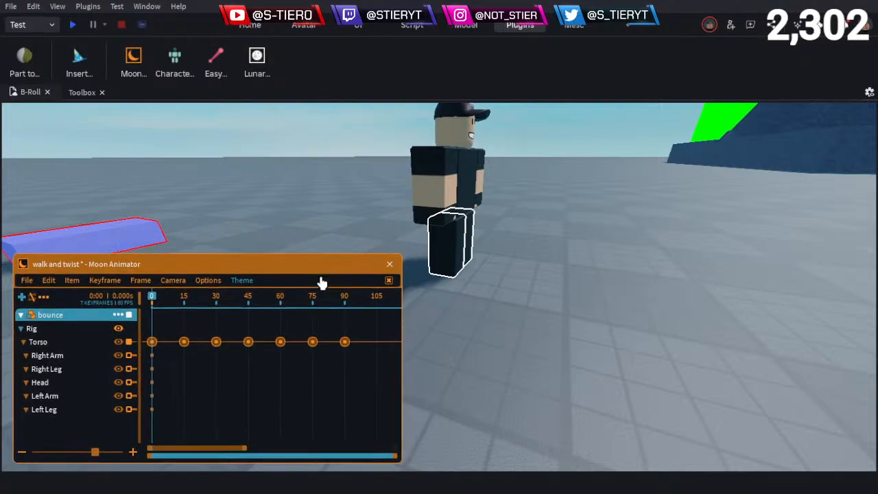
key("w")
key("s")
right_click_drag(499, 241, 499, 241)
key("d")
right_click_drag(426, 278, 426, 279)
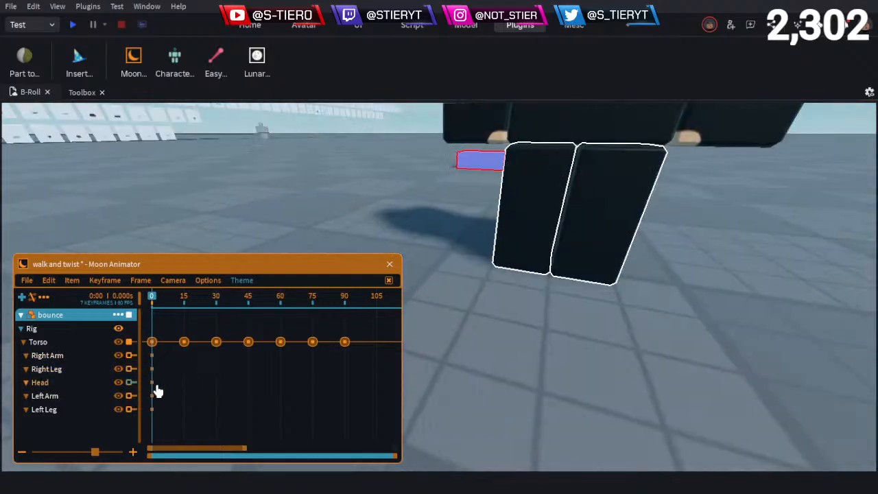
key("d")
right_click_drag(433, 236, 443, 238)
left_click(518, 235)
key("r")
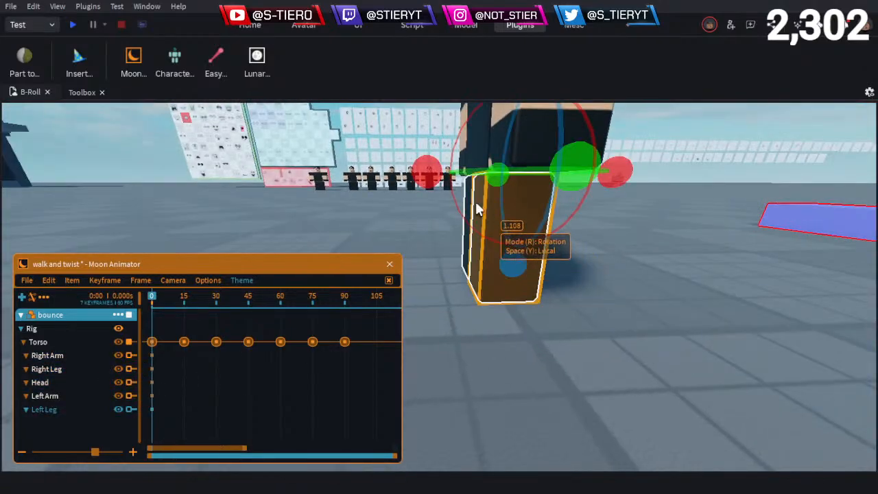
left_click_drag(476, 204, 450, 211)
key("r")
key("y")
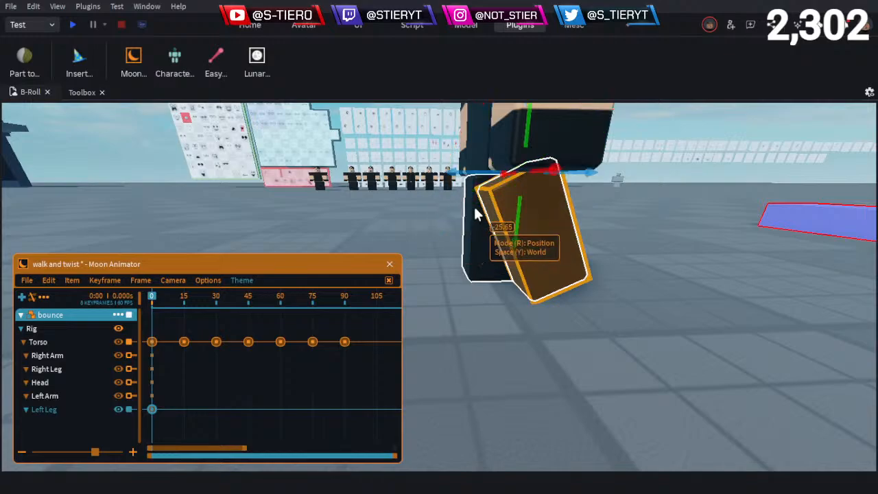
key("d")
left_click_drag(473, 173, 493, 177)
At frame 0, rotate the right leg forward and adjust its position beneath the torso
left_click(419, 259)
key("r")
left_click_drag(441, 229, 494, 211)
key("r")
left_click_drag(480, 177, 465, 179)
At frame 30, try rotating the left leg forward by about 14° in local space, and undo the rotation
left_click_drag(165, 310, 218, 314)
left_click(467, 270)
key("a")
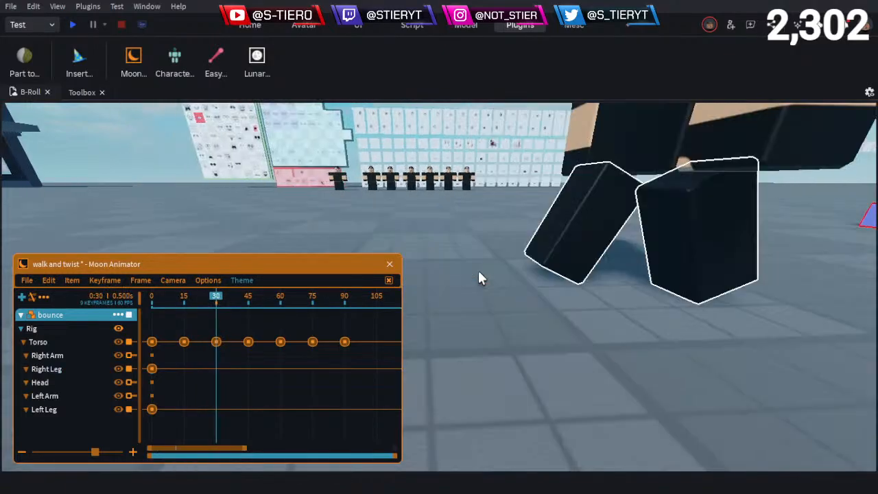
key("d")
left_click(532, 234)
key("r")
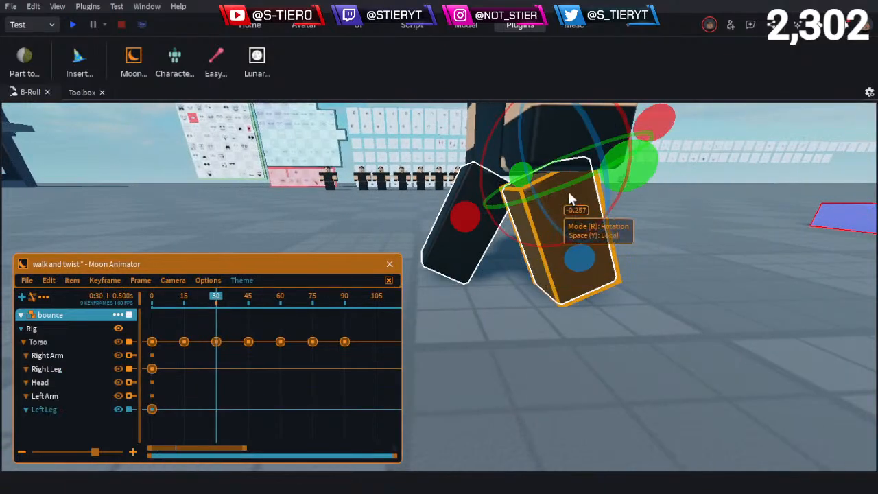
left_click_drag(526, 185, 600, 171)
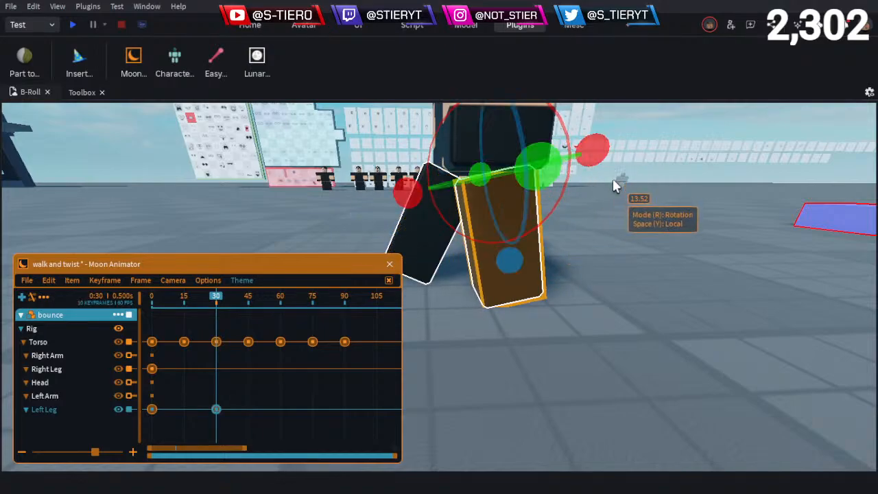
key("ctrl+z")
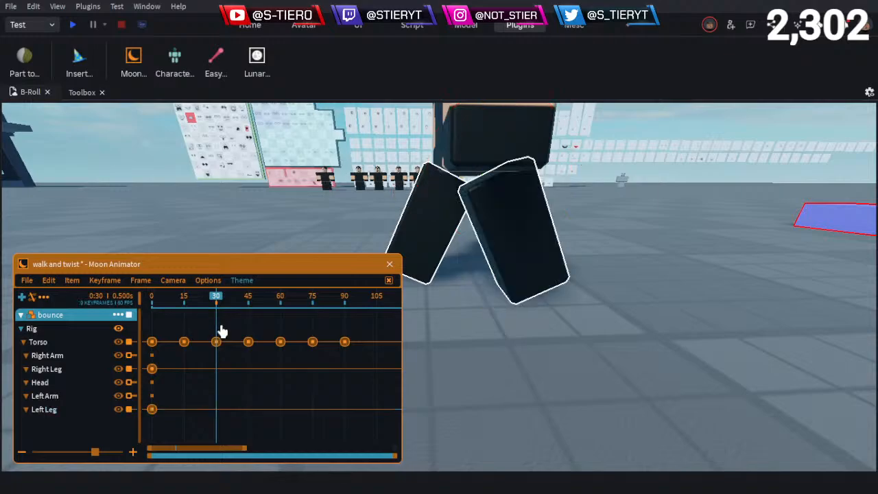
Cut both legs' keyframes at frame 0 and add default-pose keyframes for the left and right leg at frame 15
left_click_drag(140, 363, 141, 363)
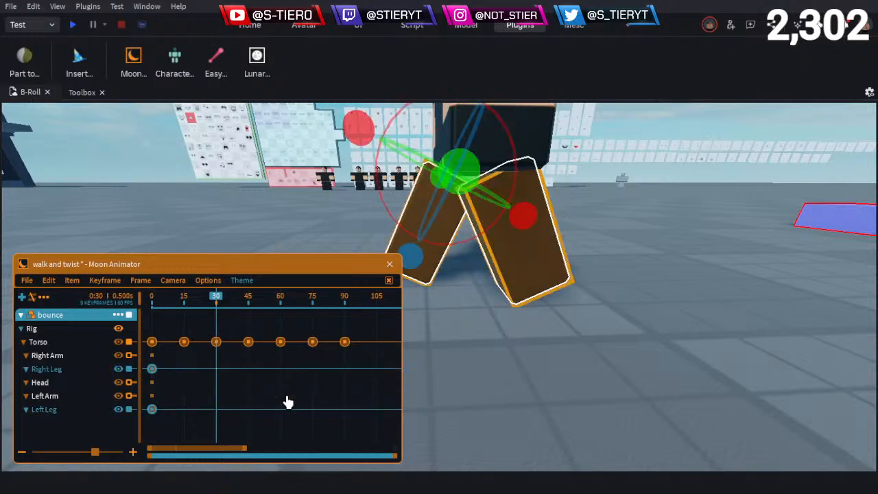
key("Delete")
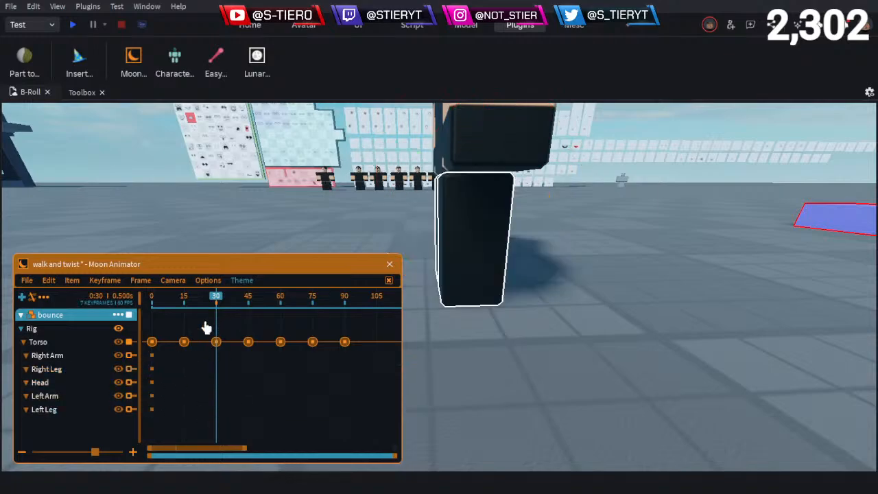
left_click(184, 302)
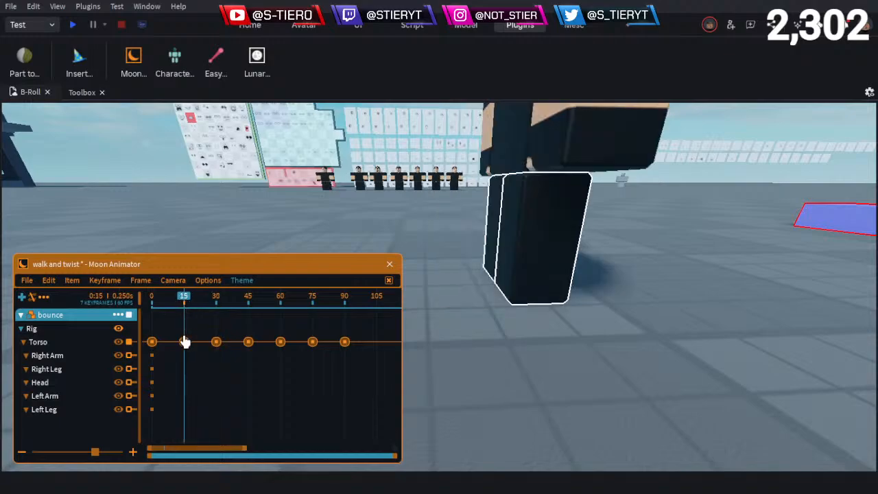
left_click(67, 411)
left_click(64, 372)
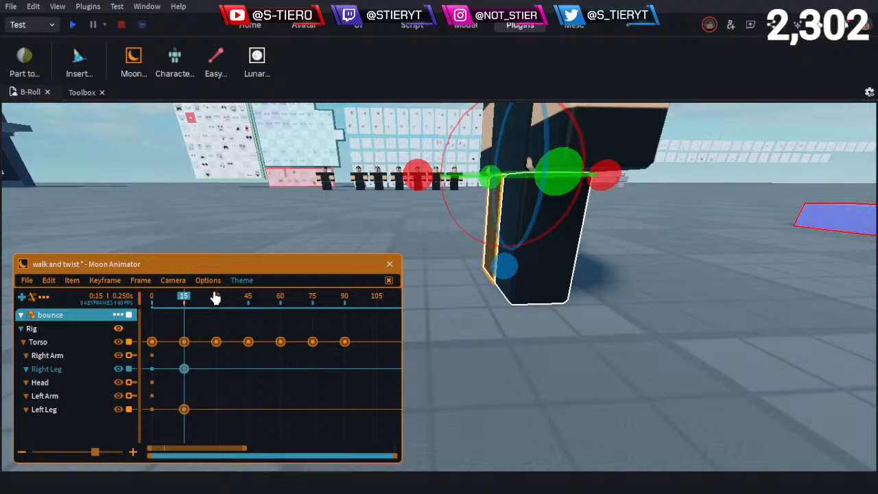
Add default-pose keyframes for both legs at frame 30, and paste the cut leg stride pose back at frame 0
left_click(215, 299)
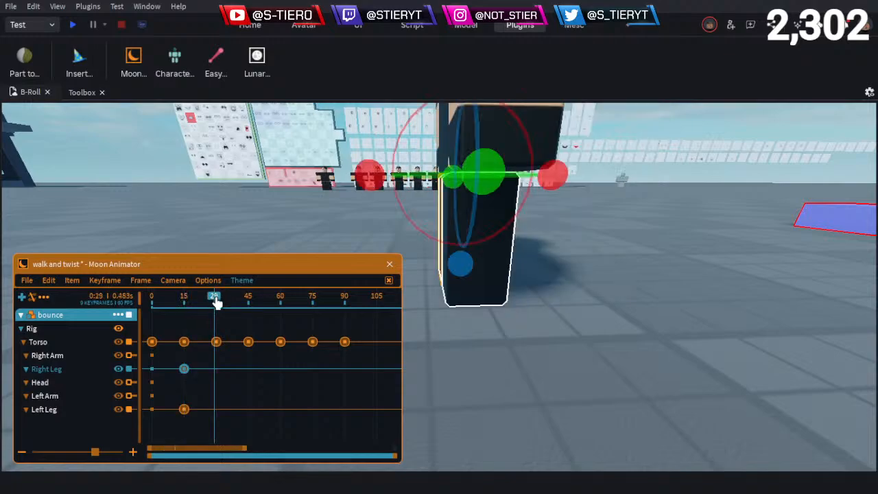
left_click(62, 411)
left_click(63, 375)
key("equal")
left_click_drag(195, 299, 98, 313)
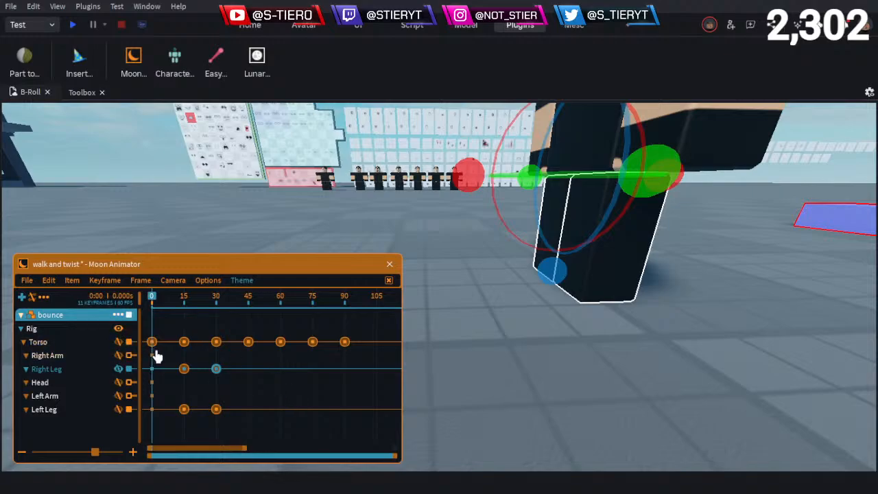
key("ctrl+v")
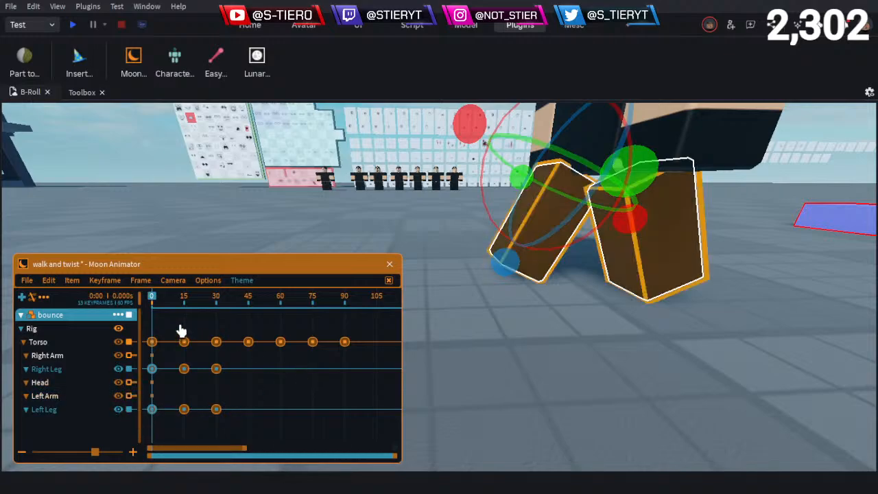
left_click_drag(181, 331, 125, 333)
key("r")
left_click_drag(193, 287, 528, 248)
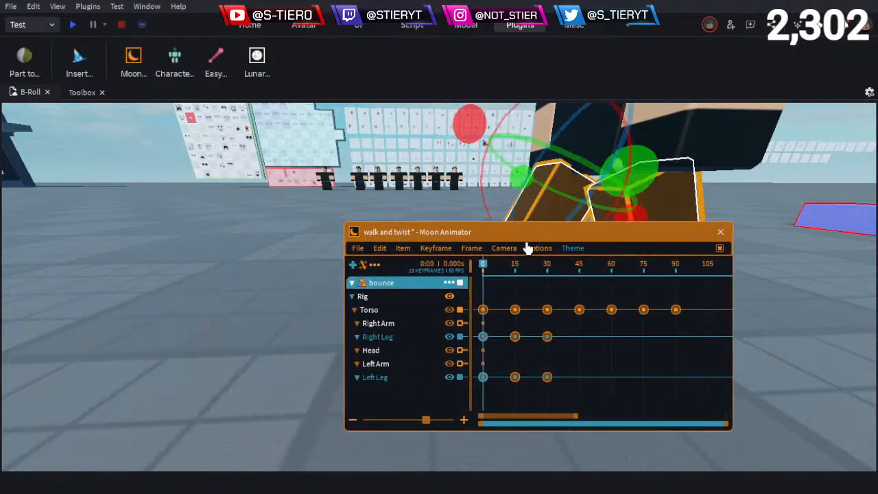
left_click(436, 250)
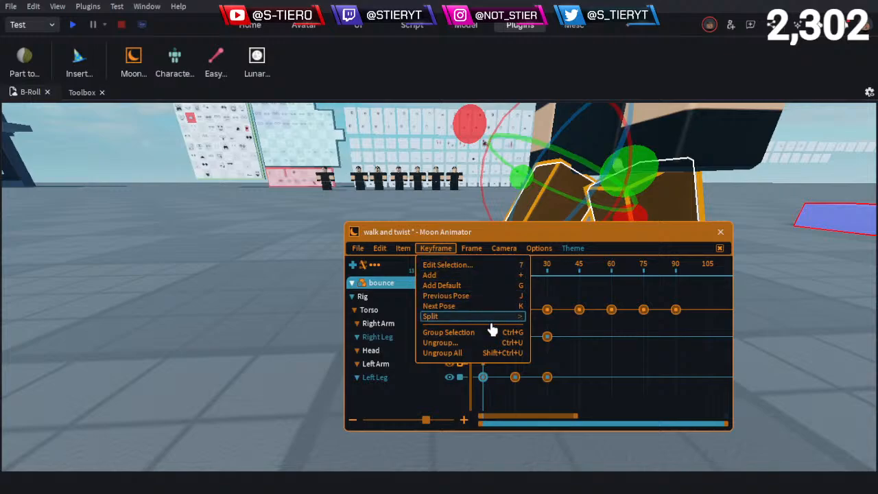
mouse_move(402, 253)
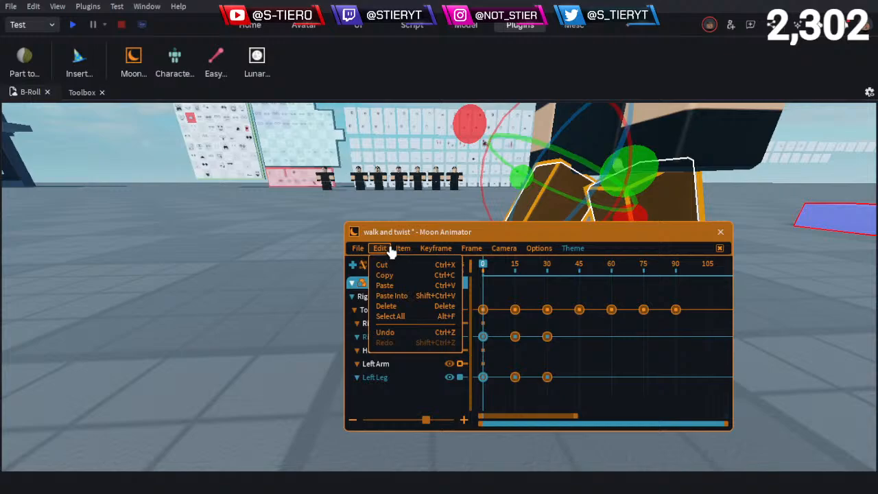
mouse_move(465, 251)
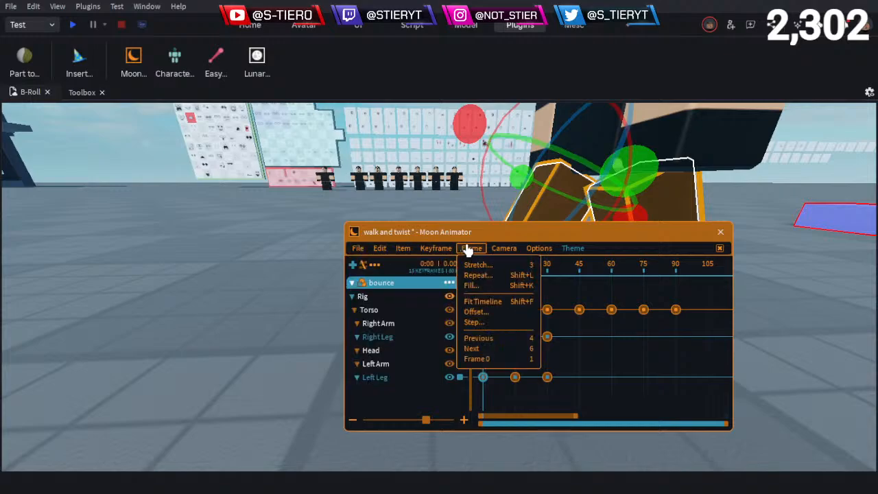
left_click(494, 315)
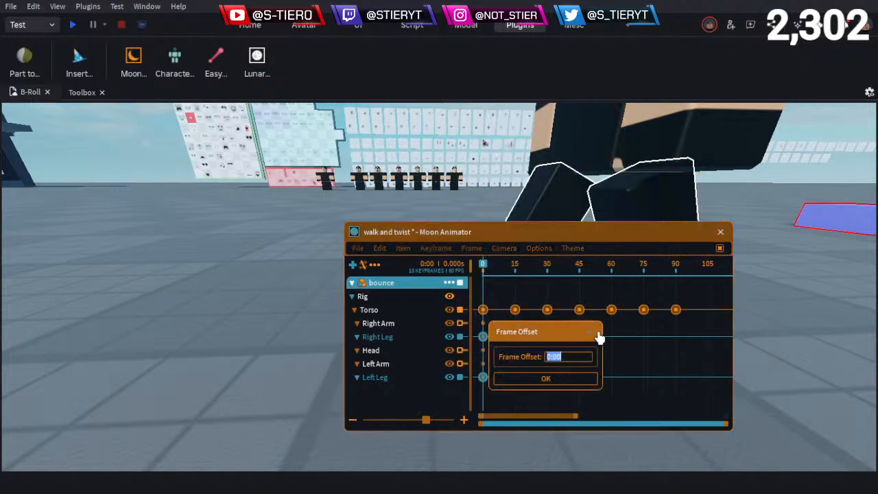
key("Return")
left_click_drag(508, 275, 397, 274)
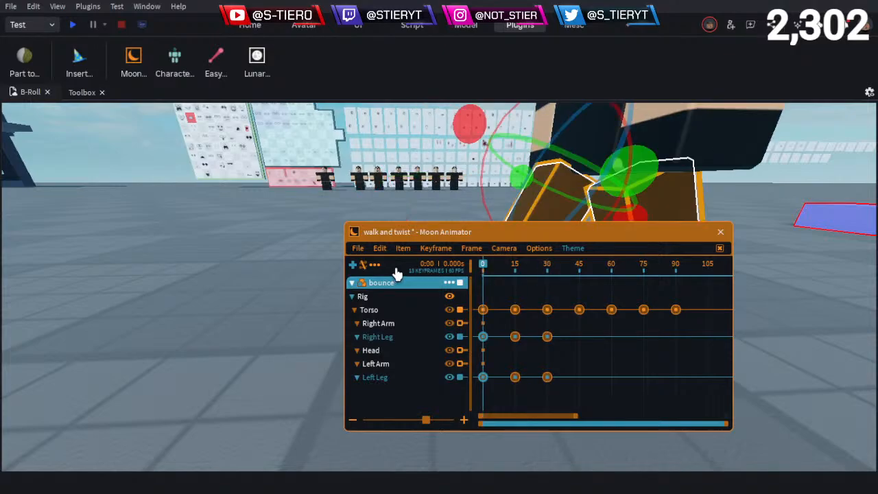
At frame 30, rotate the left leg forward and shift it slightly forward in world space
left_click(546, 269)
left_click(595, 215)
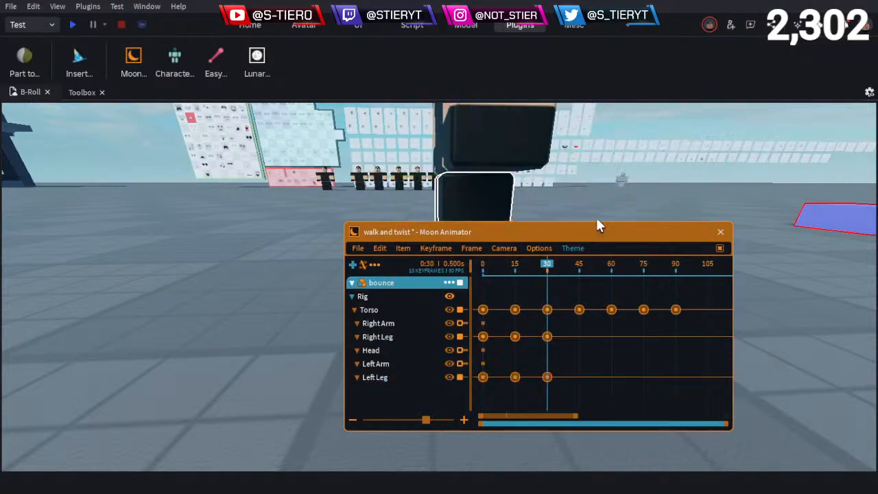
right_click_drag(596, 216, 597, 213)
left_click(502, 204)
left_click_drag(560, 233, 501, 377)
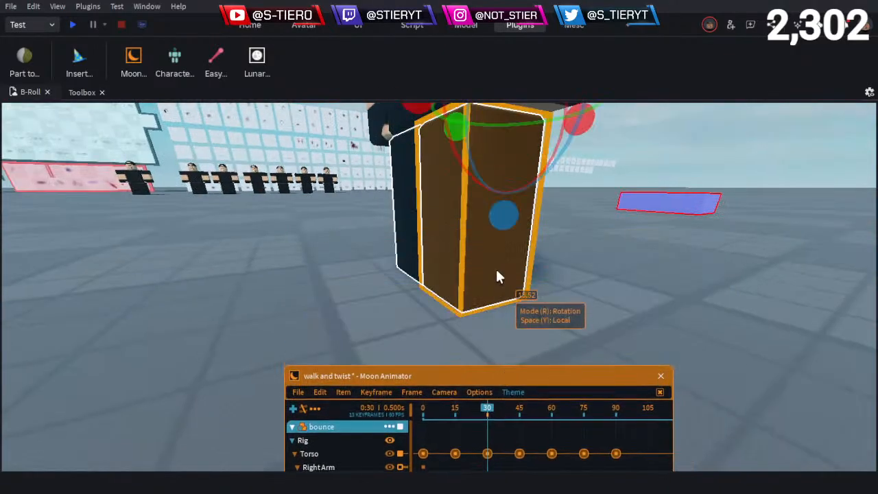
right_click_drag(496, 274, 497, 272)
left_click_drag(533, 174, 515, 211)
key("r")
right_click_drag(511, 206, 510, 205)
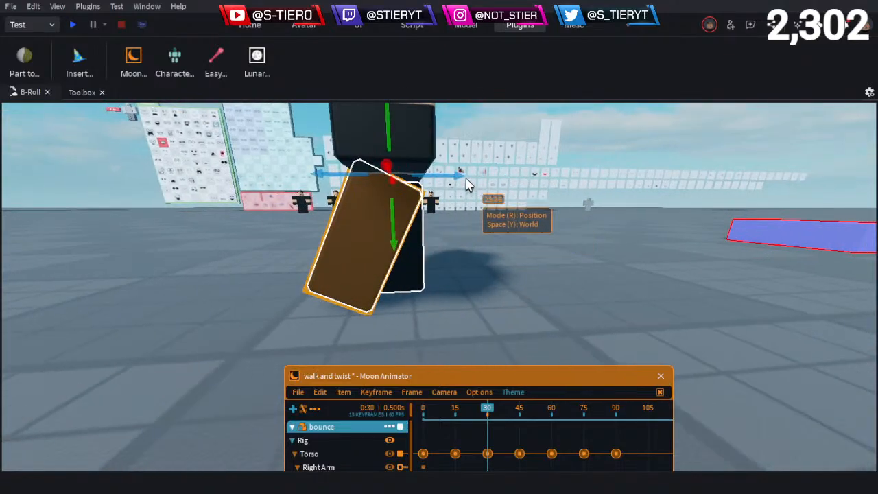
left_click_drag(467, 179, 451, 179)
At frame 30, rotate the right leg backward by about 26° and shift it slightly backward in world space
key("r")
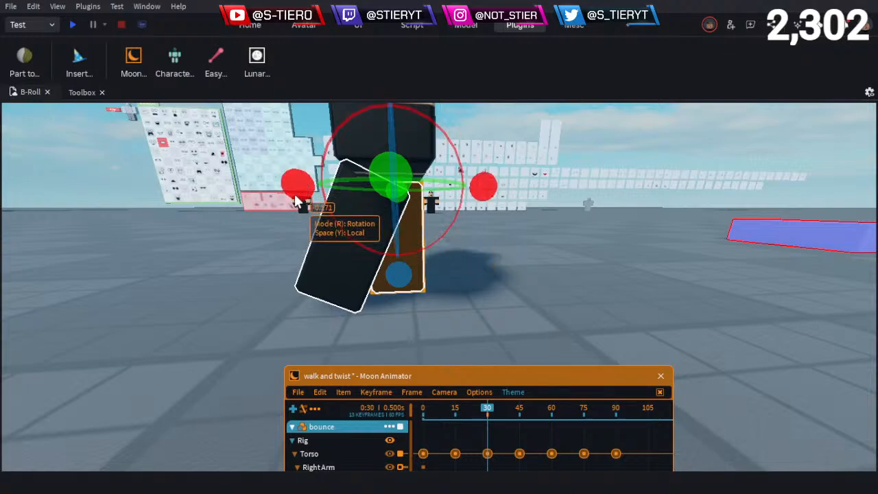
left_click_drag(308, 204, 319, 227)
key("r")
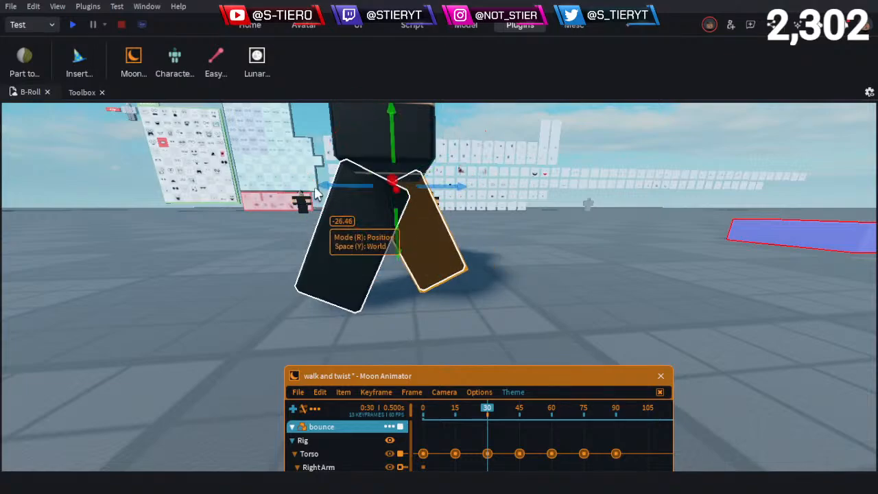
left_click_drag(326, 188, 340, 188)
left_click(223, 227)
scroll(343, 246, "down", 2)
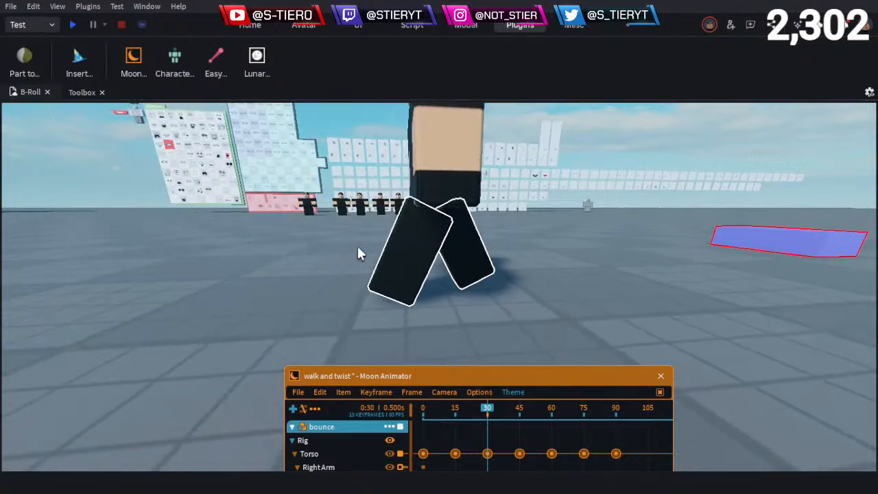
At frame 15, rotate the left leg backward by about 58° to lift it for the passing pose
right_click_drag(358, 247, 445, 247)
key("a")
left_click_drag(546, 391, 537, 313)
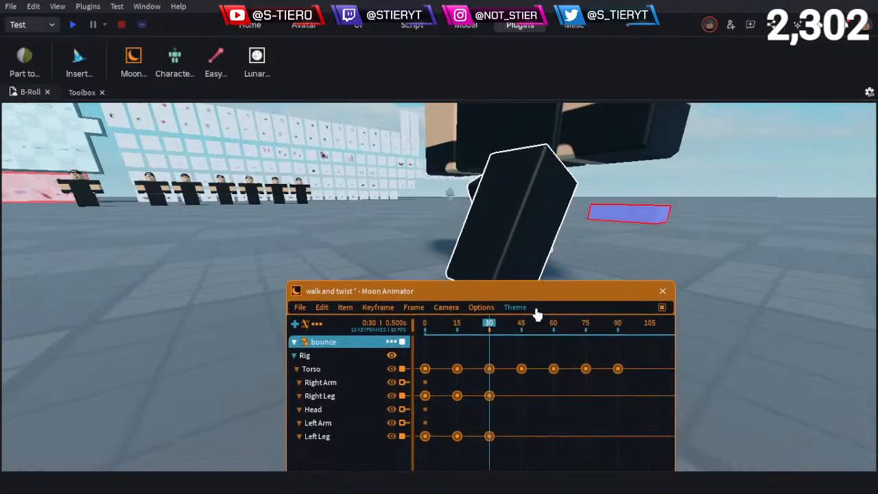
left_click(458, 336)
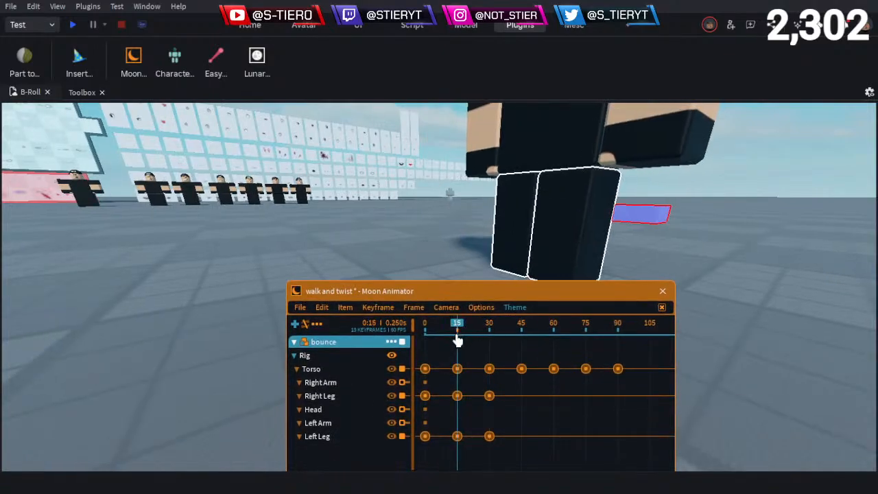
left_click_drag(484, 300, 506, 409)
key("f")
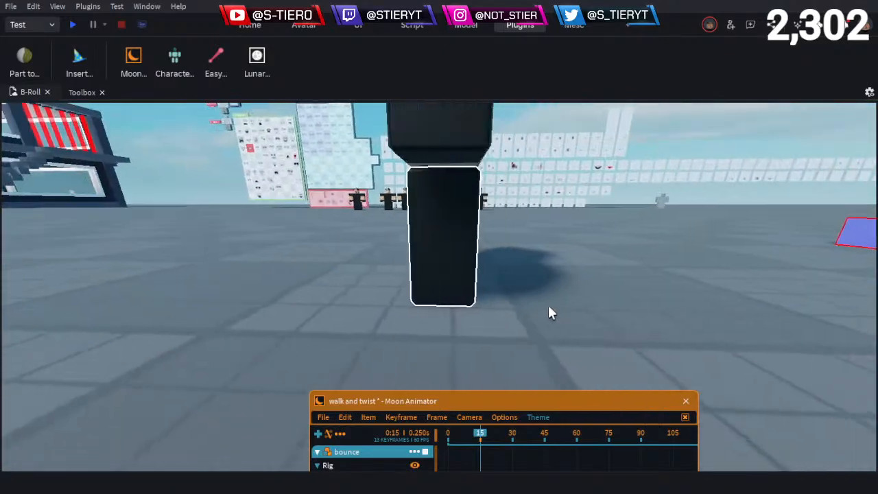
left_click(407, 223)
key("r")
left_click_drag(329, 167, 379, 238)
key("r")
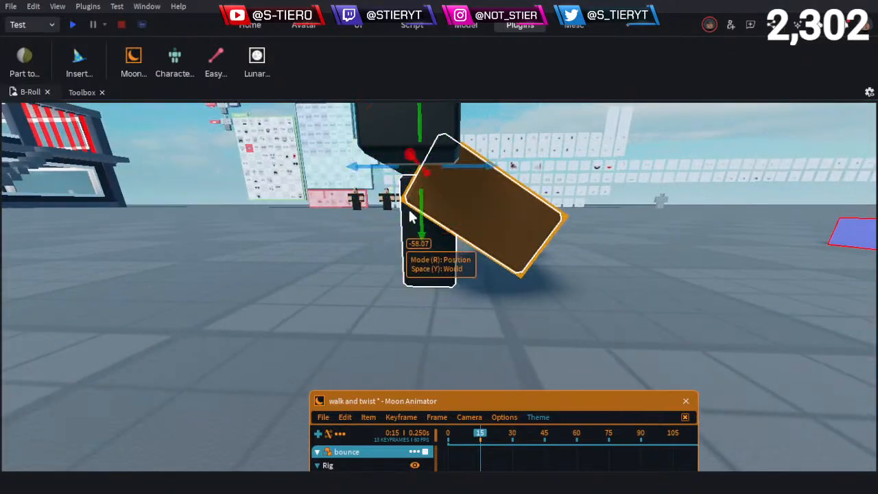
right_click_drag(408, 207, 410, 190)
At frame 15, shift the raised left leg forward in world space and fine-tune its placement under the torso
left_click(364, 199)
left_click(429, 216)
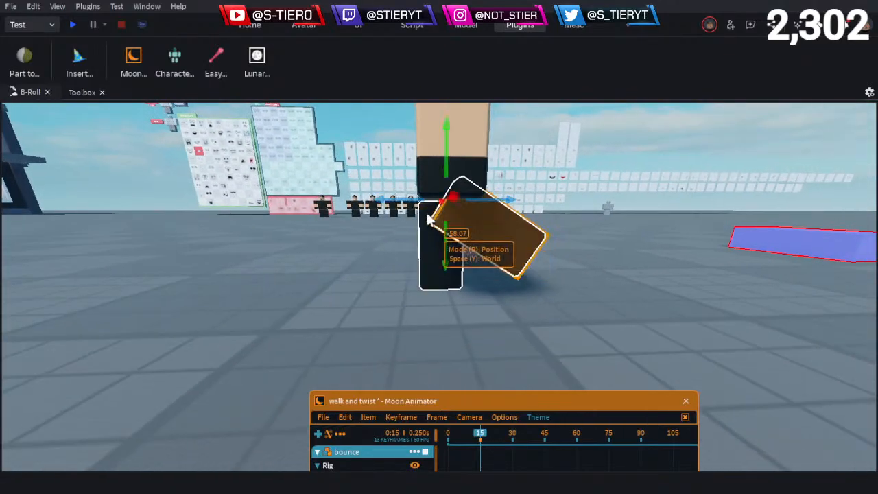
left_click_drag(390, 202, 355, 204)
key("r")
left_click_drag(367, 274, 406, 243)
key("r")
left_click(401, 236)
left_click(436, 238)
left_click(384, 284)
right_click_drag(385, 285, 391, 293)
key("s")
key("a")
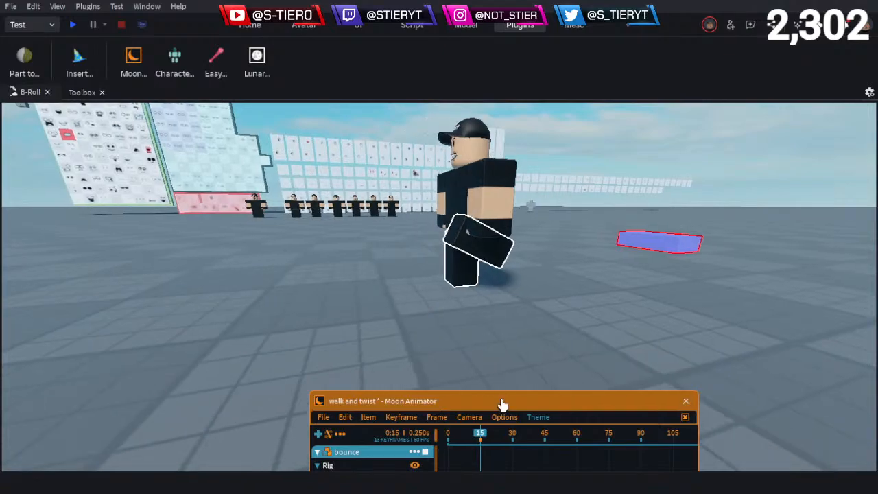
Play back the leg stride from frame 0 to review the motion through frame 30
left_click_drag(501, 403, 508, 321)
left_click_drag(473, 353, 418, 360)
key("space")
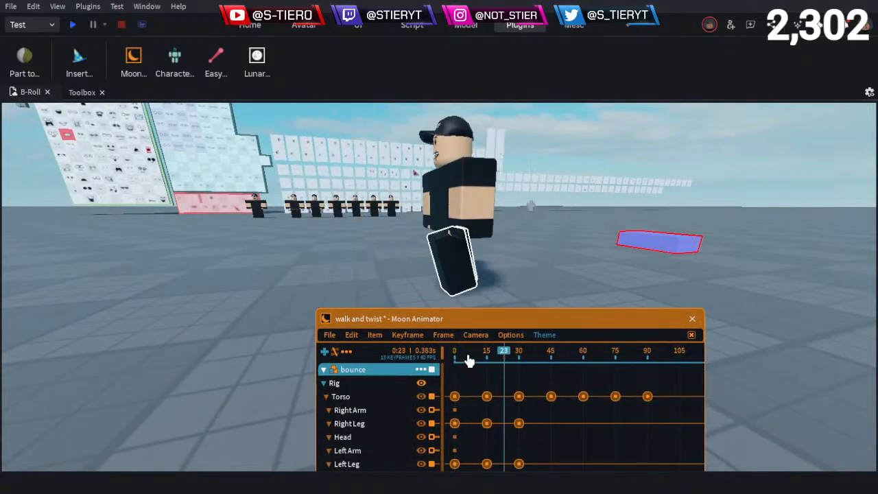
key("space")
left_click_drag(513, 326, 425, 319)
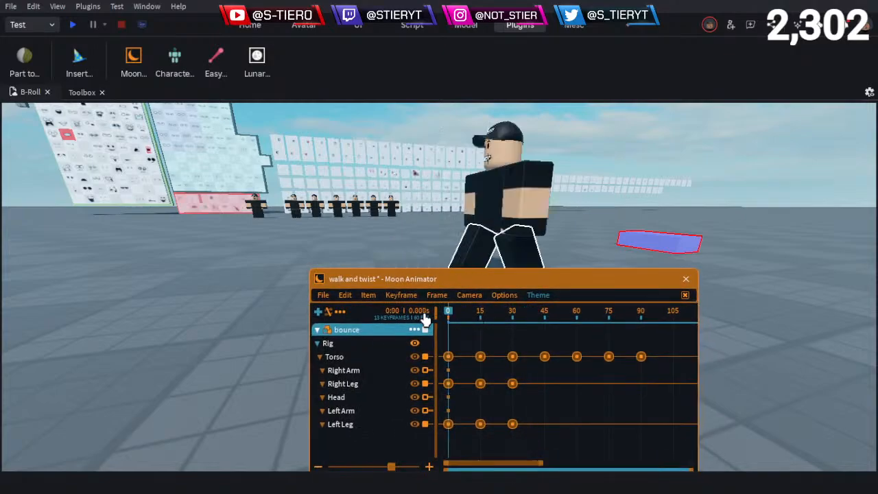
key("space")
key("space")
left_click_drag(499, 283, 506, 302)
At frame 15, lower the raised left leg in world space
left_click(486, 334)
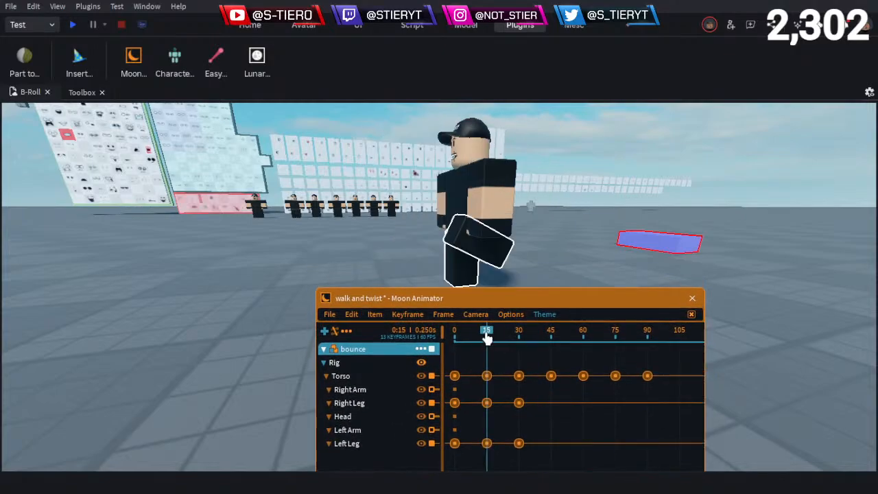
scroll(533, 264, "up", 3)
left_click(463, 247)
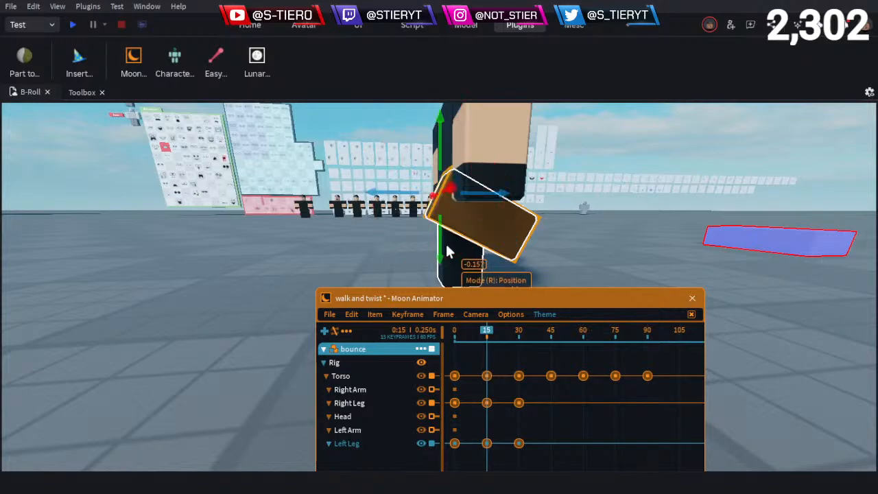
left_click_drag(445, 242, 439, 264)
Replay the walk from the start to check the lowered left leg in motion
key("space")
left_click_drag(487, 338, 394, 336)
key("space")
key("space")
key("space")
key("space")
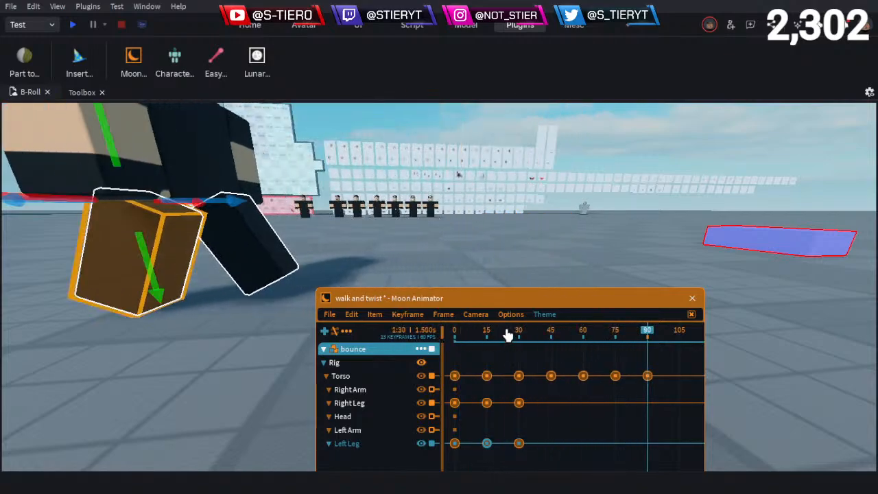
Cut all leg keyframes at frames 0 to 30, and add default-pose keyframes for both legs at frame 45
left_click_drag(506, 335, 553, 376)
left_click(584, 408)
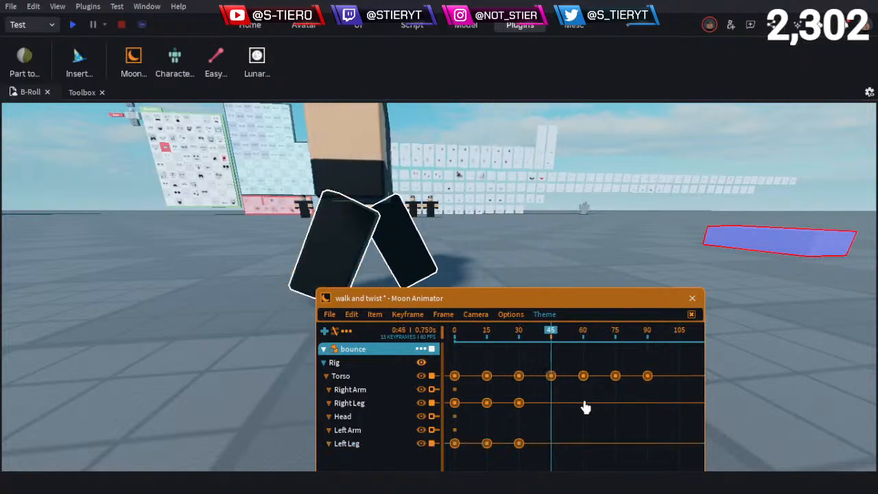
left_click_drag(511, 299, 512, 251)
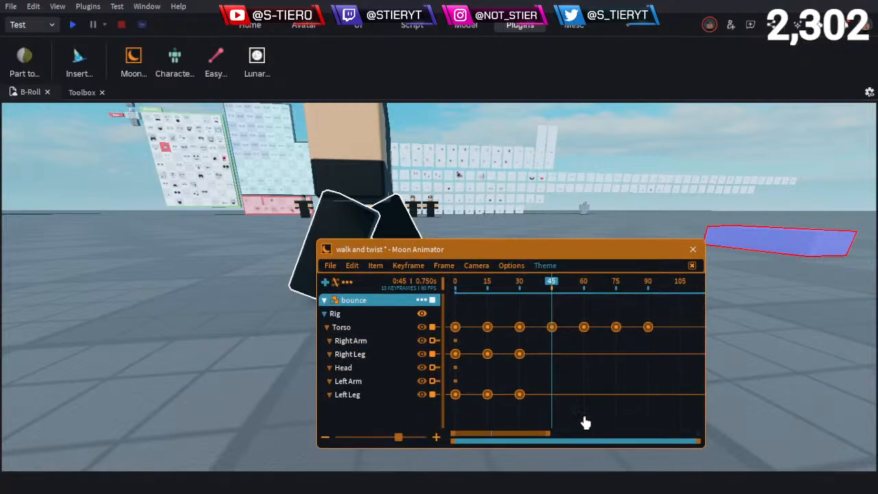
left_click_drag(583, 421, 446, 341)
key("Delete")
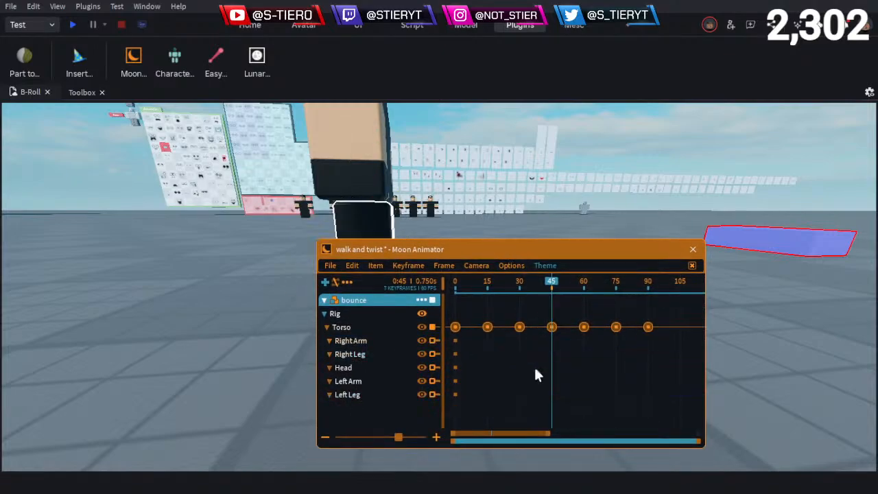
left_click(375, 361)
double_click(375, 397)
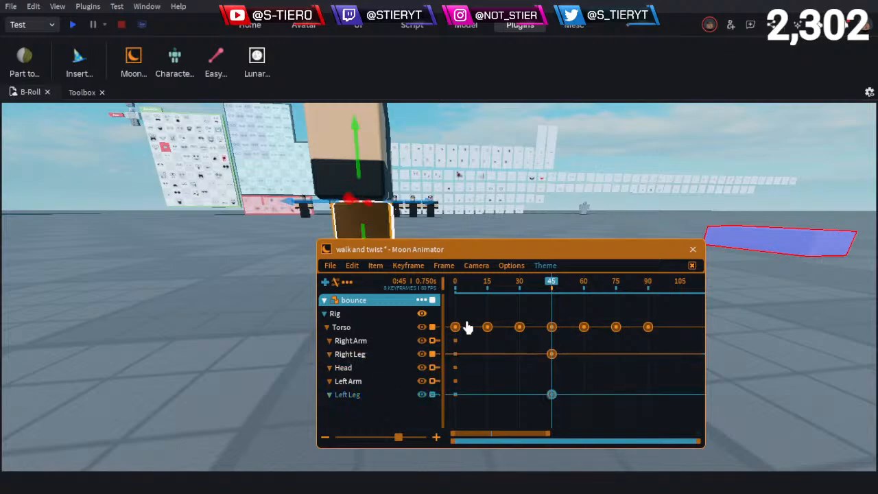
Paste the cut leg keyframes back starting at frame 0
left_click_drag(477, 286, 374, 279)
key("ctrl+v")
left_click(553, 287)
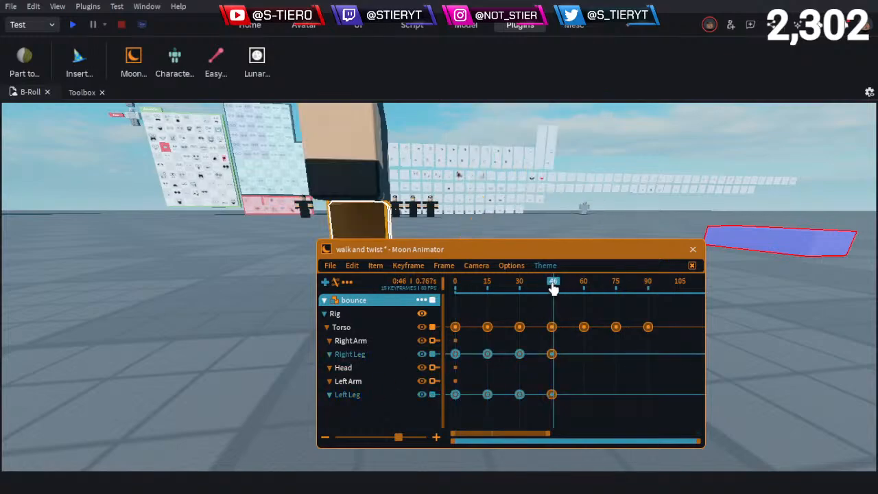
Go to frame 45, clear the leg keyframe selection, and lower the animator window to uncover the legs
left_click_drag(580, 393, 543, 340)
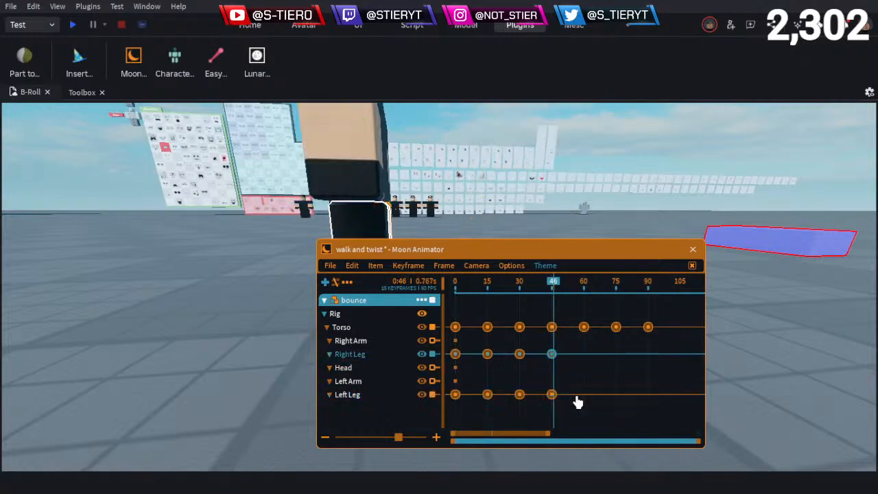
left_click_drag(594, 412, 538, 341)
left_click(551, 287)
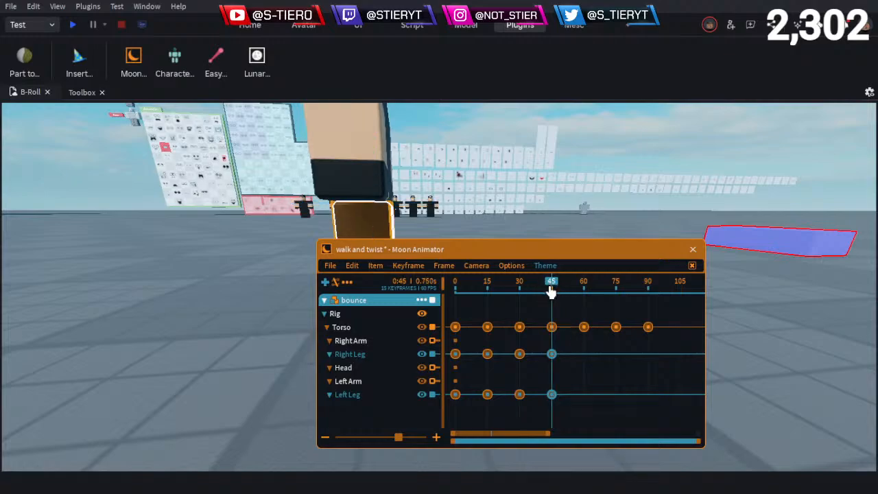
left_click(580, 363)
left_click_drag(432, 252, 438, 305)
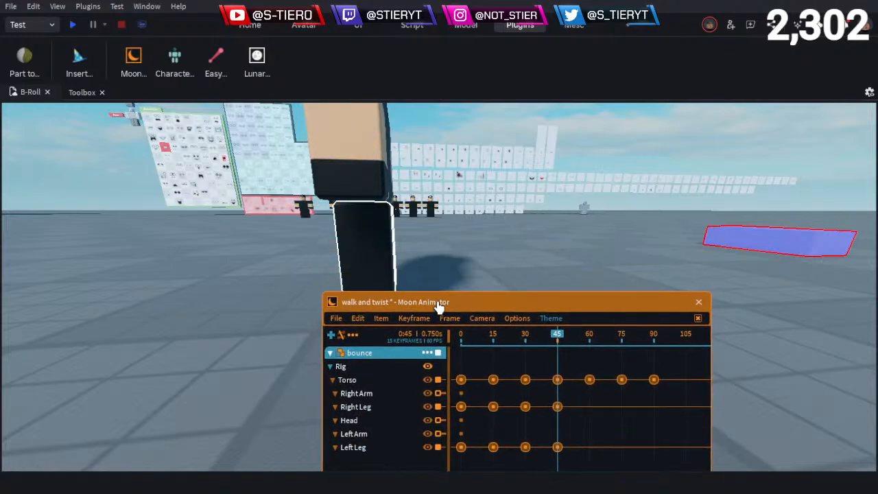
Copy both legs' frame 0 keyframes to frame 60, after deleting the wrongly pasted leg keyframes
left_click_drag(546, 340, 589, 365)
key("ctrl+v")
left_click(534, 287)
right_click_drag(482, 260, 484, 260)
left_click_drag(611, 398, 582, 471)
key("Delete")
left_click_drag(475, 401, 436, 481)
key("ctrl+c")
key("ctrl+v")
left_click(599, 413)
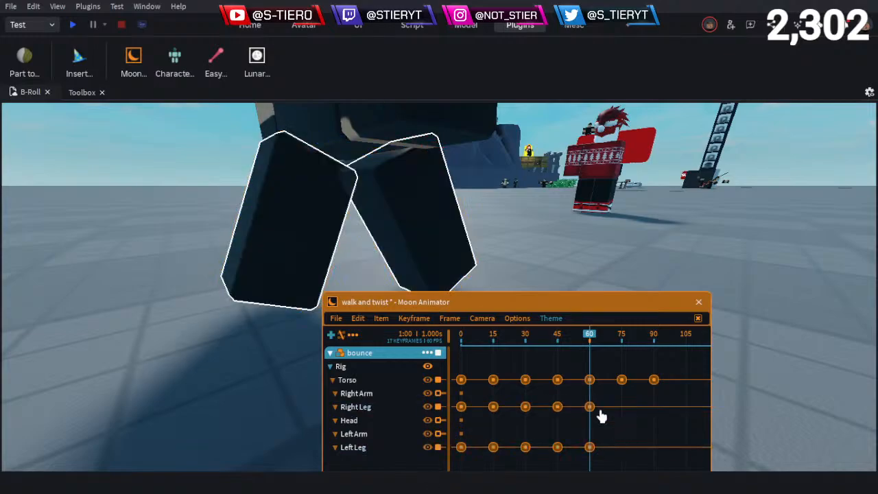
At frame 45, rotate the right leg backward by about 47°
left_click(561, 337)
scroll(403, 229, "down", 2)
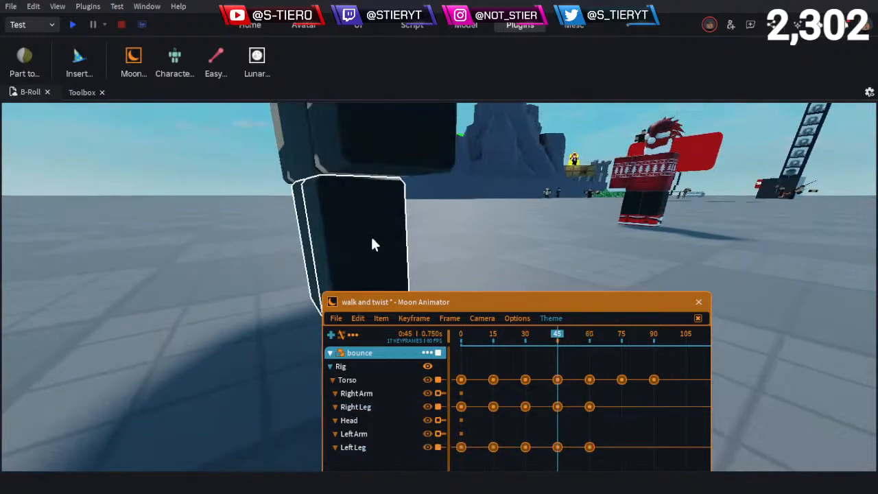
left_click(371, 236)
key("r")
right_click_drag(426, 213, 432, 206)
left_click_drag(432, 212, 416, 247)
At frame 45, shift the right leg's hip end forward in world space and fine-tune the leg's rotation
key("r")
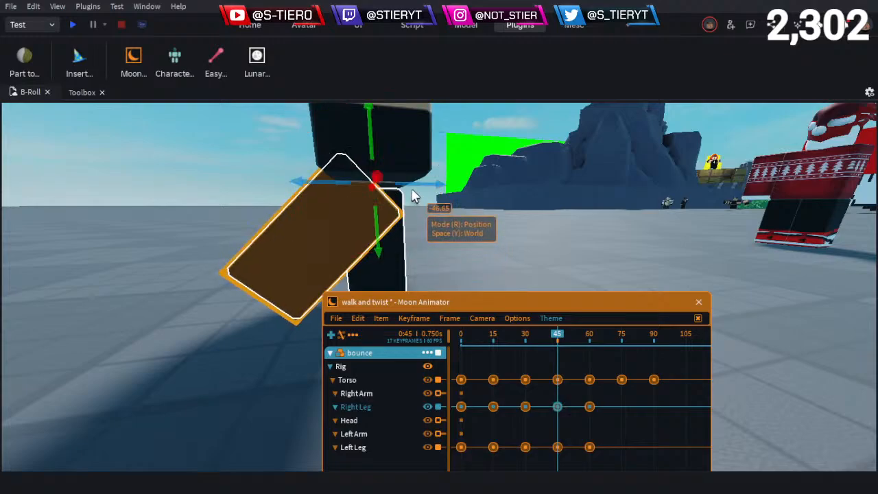
left_click_drag(411, 186, 473, 182)
key("r")
mouse_move(480, 256)
left_mouse_down()
mouse_move(452, 261)
mouse_move(470, 261)
mouse_move(471, 252)
left_mouse_up()
left_click(541, 244)
right_click_drag(543, 245, 540, 245)
key("s")
key("q")
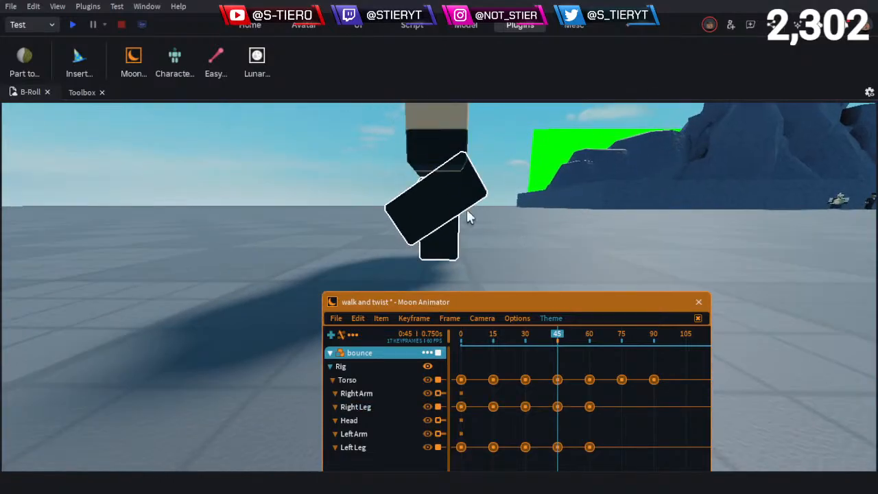
Play the animation to check the right leg's new passing pose in motion
left_click(454, 204)
key("r")
key("space")
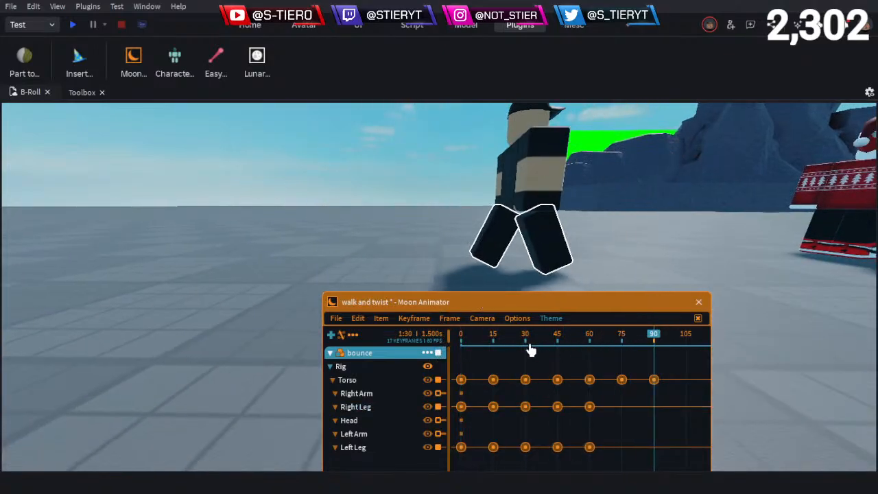
Compare the raised-leg passing poses at frames 15 and 45 from both sides of the rig
left_click_drag(529, 347, 494, 344)
key("w")
right_click_drag(497, 244, 497, 244)
key("d")
key("s")
key("w")
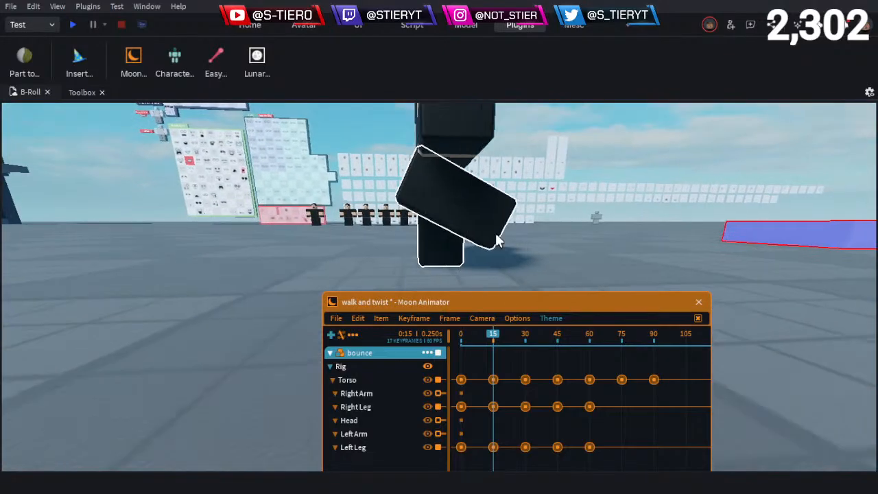
key("d")
key("a")
left_click_drag(557, 336, 560, 348)
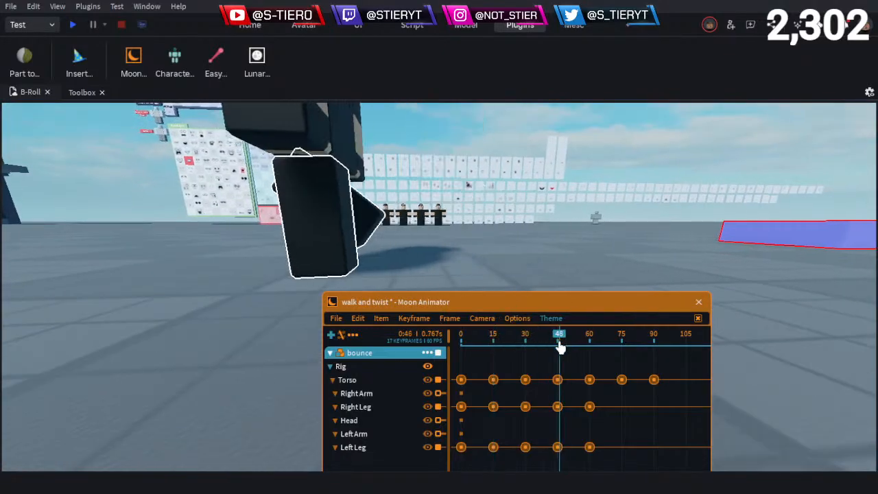
key("d")
right_click_drag(427, 171, 429, 169)
key("s")
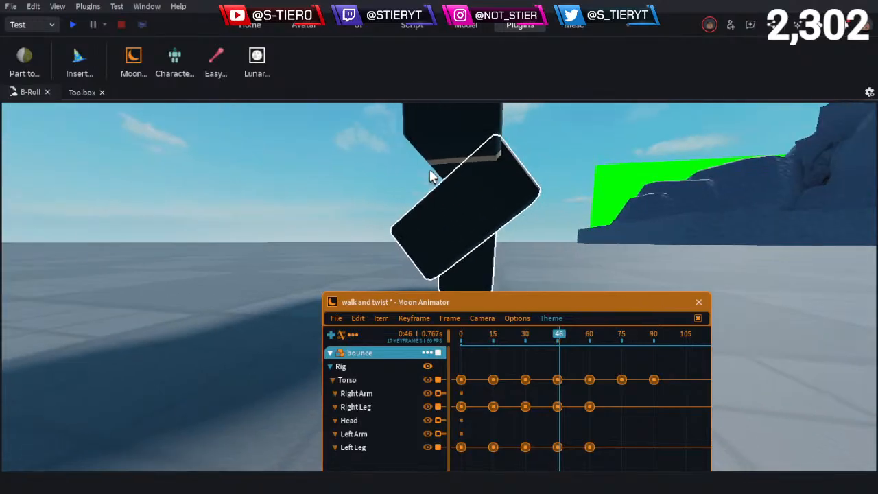
key("q")
left_click(509, 263)
left_click(492, 336)
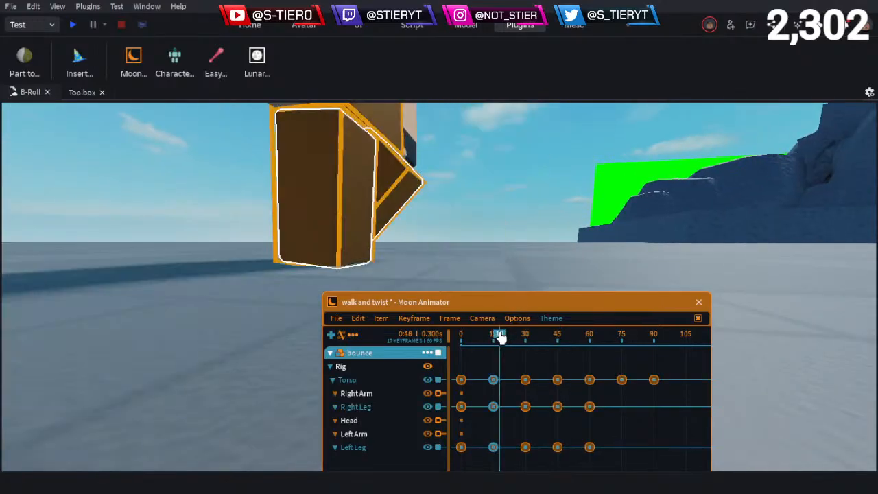
key("s")
right_click_drag(510, 136, 510, 136)
key("w")
key("d")
left_click(439, 211)
left_click(560, 336)
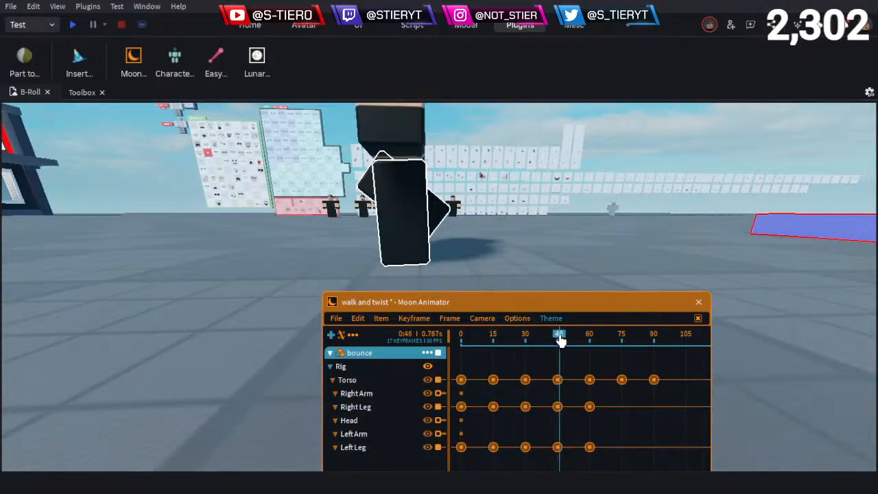
key("a")
right_click_drag(531, 216, 553, 288)
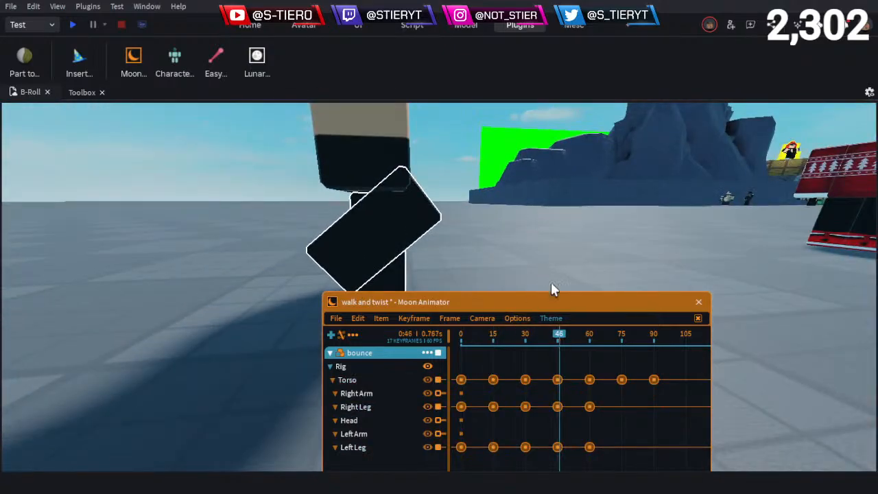
At frame 45, rotate the right leg farther up behind the body, and reposition it forward in world space
left_click(557, 343)
left_click(386, 231)
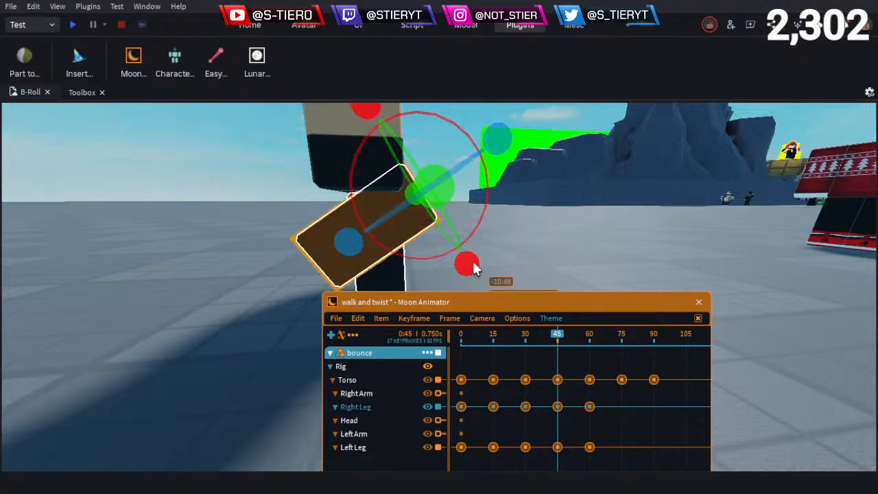
key("r")
left_click_drag(461, 192, 479, 192)
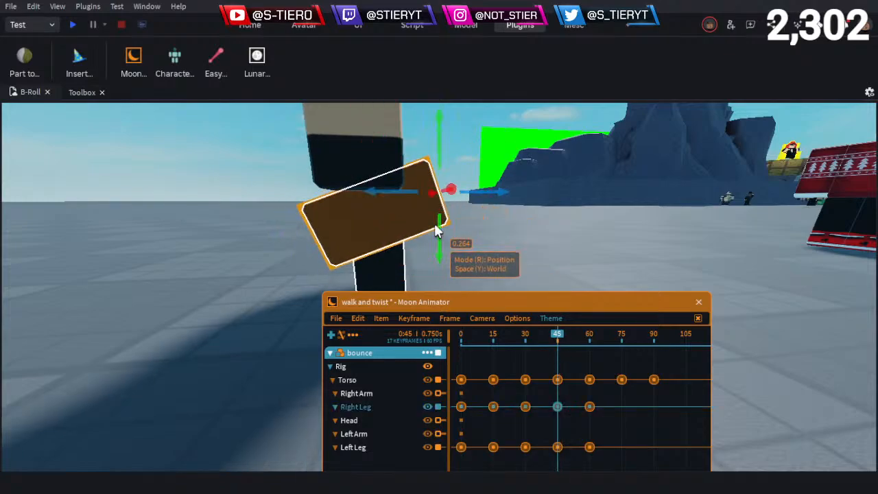
left_click_drag(438, 224, 437, 234)
left_click_drag(388, 201, 384, 202)
left_click(463, 249)
At frame 45, fine-tune the raised right leg's height and forward position in world space
key("s")
right_click_drag(461, 246, 457, 235)
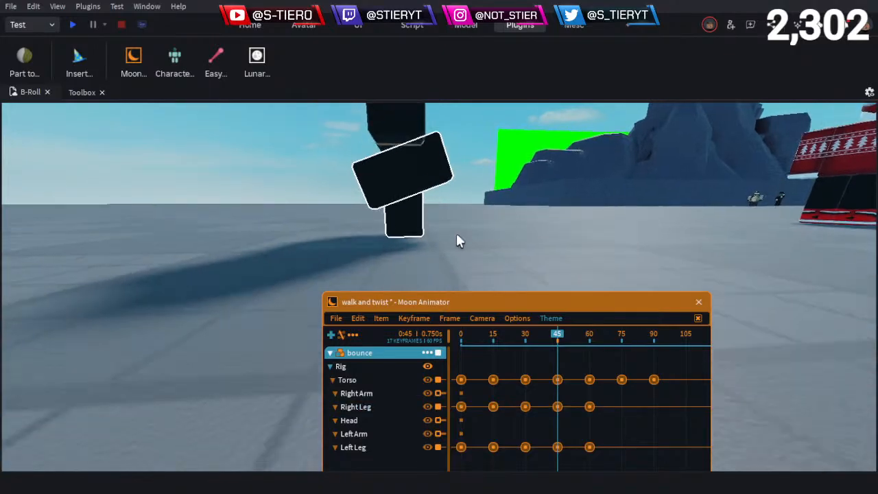
key("a")
left_click(445, 202)
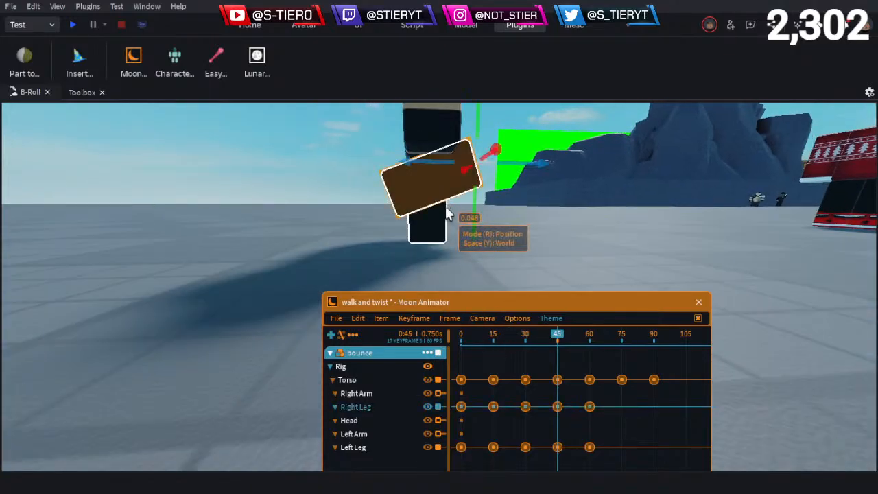
left_click_drag(471, 215, 473, 225)
left_click_drag(425, 168, 418, 168)
left_click_drag(467, 208, 466, 205)
left_click(534, 240)
Replay the walk from the start to check the adjusted right leg, and return to frame 0
left_click_drag(542, 335, 377, 341)
key("space")
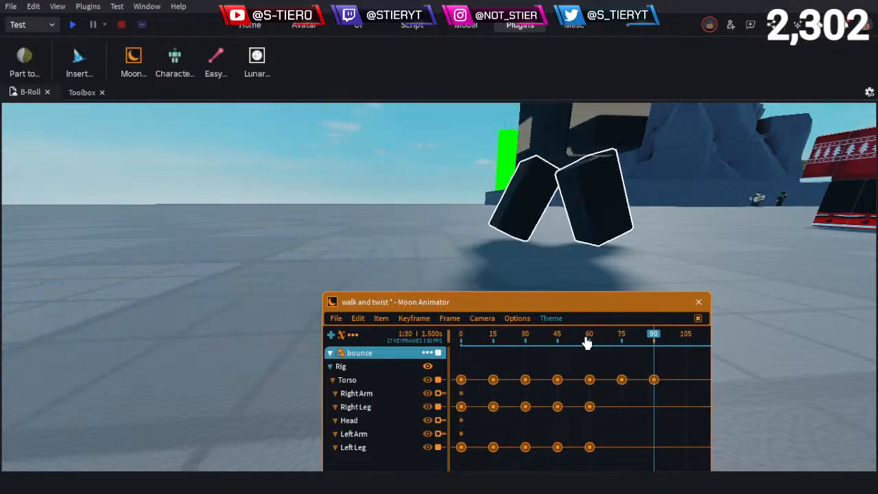
left_click(589, 342)
left_click_drag(589, 345, 332, 366)
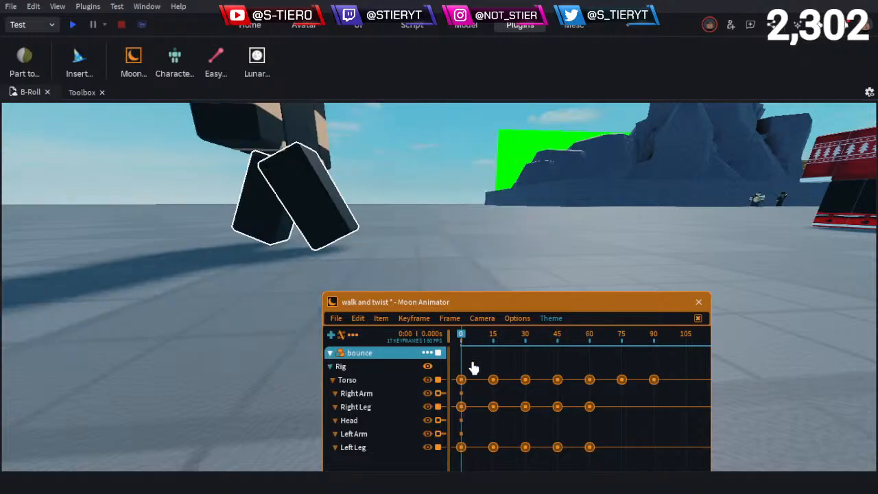
Copy both legs' keyframes from frames 15 to 60 and paste them starting at frame 75
left_click_drag(473, 368, 476, 474)
left_click_drag(538, 301, 506, 234)
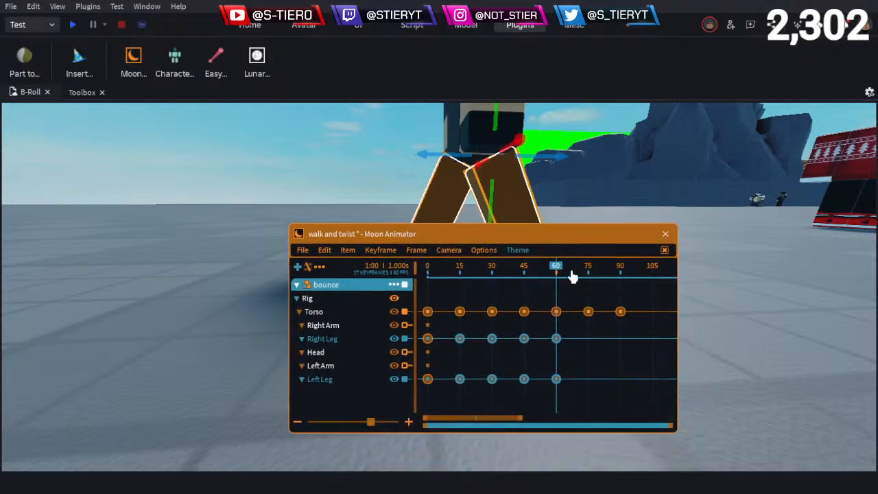
left_click(589, 271)
key("ctrl+v")
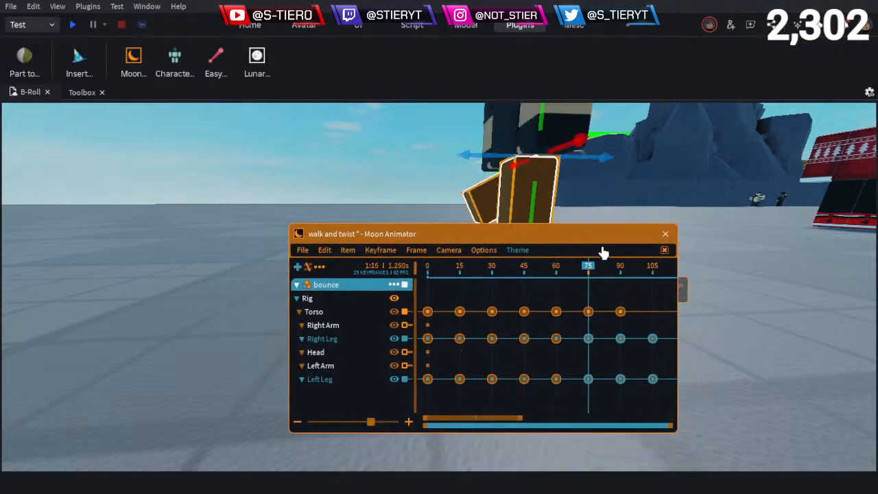
Move and narrow the animator window, and bring the timeline beyond frame 120 into view
left_click_drag(600, 236, 484, 238)
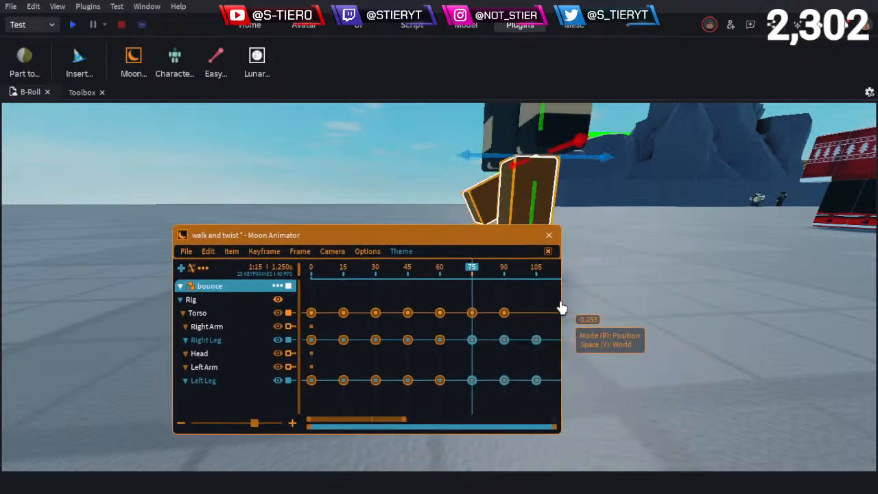
left_click_drag(564, 306, 543, 309)
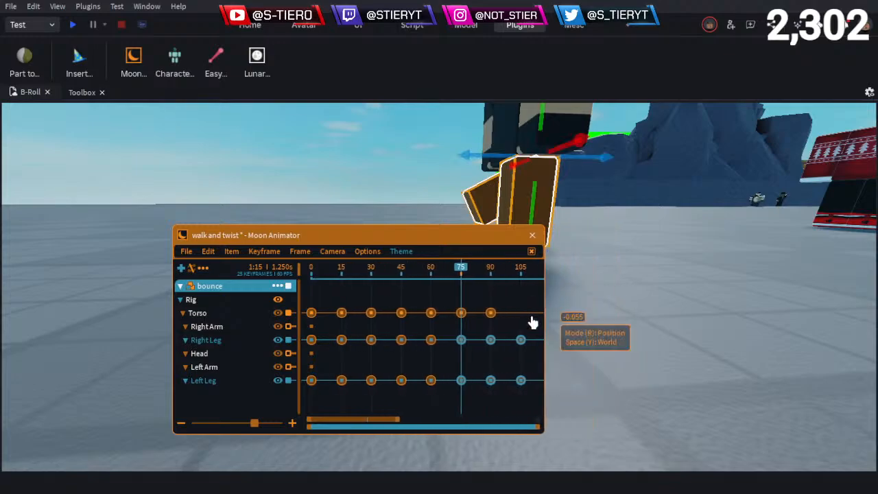
left_click_drag(359, 424, 396, 423)
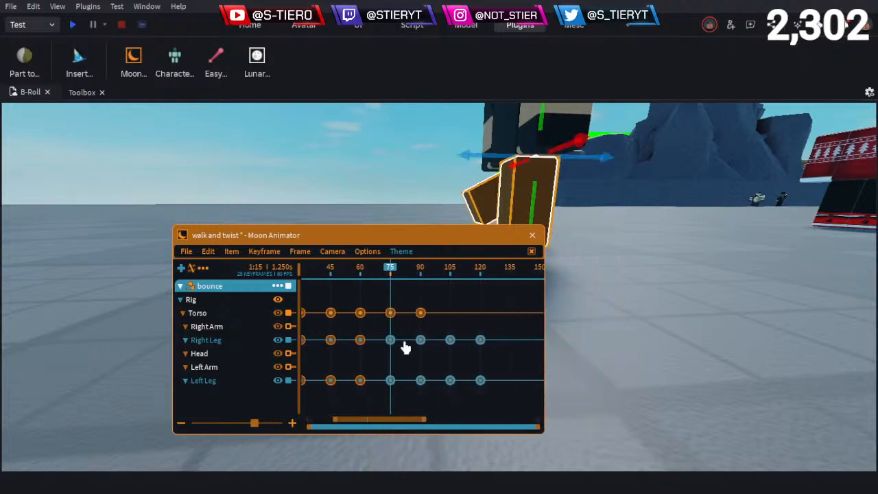
Move the torso forward in world space at frames 105 and 120, by about 1.18 at frame 105
left_click(451, 314)
left_click(449, 269)
mouse_move(595, 243)
right_mouse_down()
mouse_move(604, 238)
mouse_move(604, 253)
right_mouse_up()
left_click(533, 162)
left_click(535, 159)
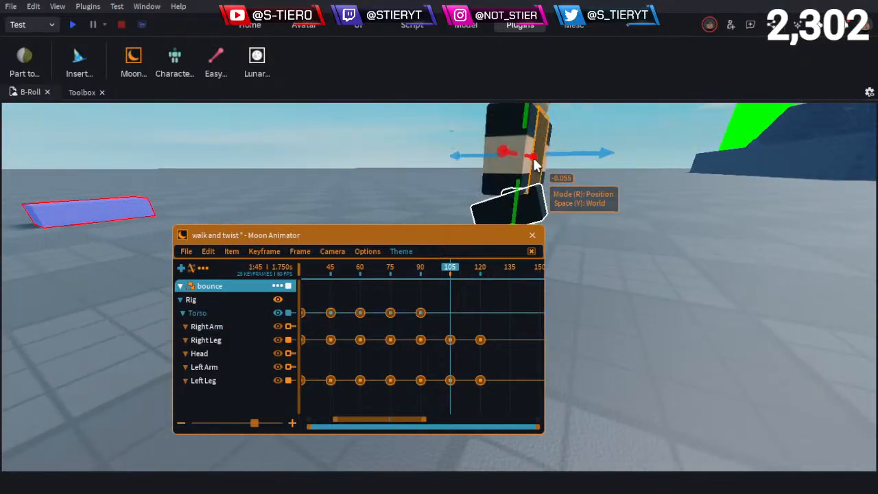
key("r")
right_click_drag(574, 170, 587, 180)
key("r")
left_click_drag(491, 168, 525, 169)
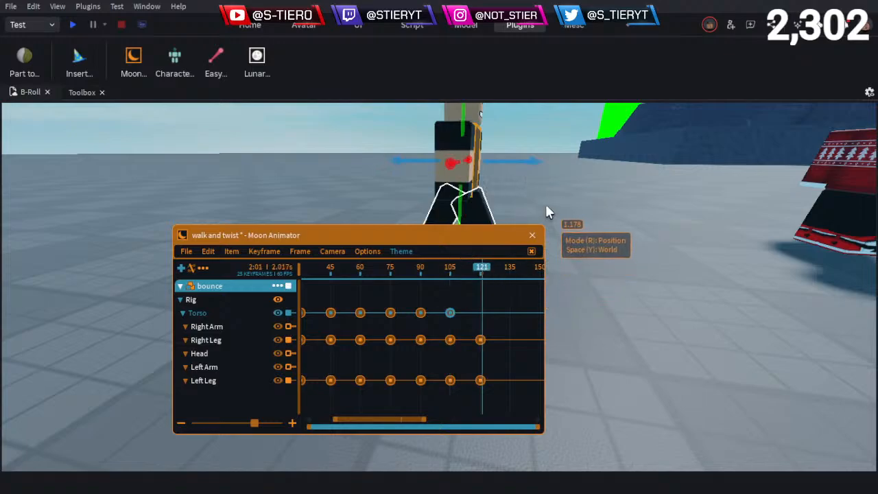
left_click(480, 268)
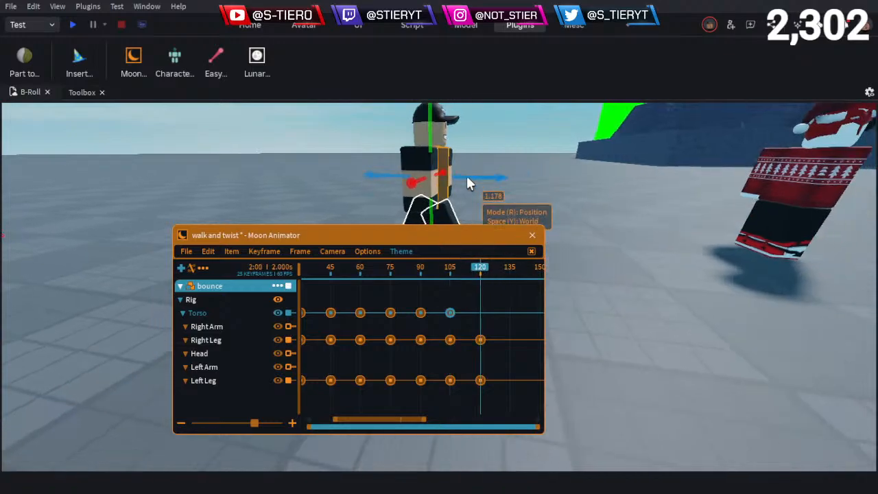
left_click_drag(465, 168, 498, 183)
Replay the extended walk from frame 0 with the animator window hidden, and show the window again
left_click_drag(475, 271, 141, 306)
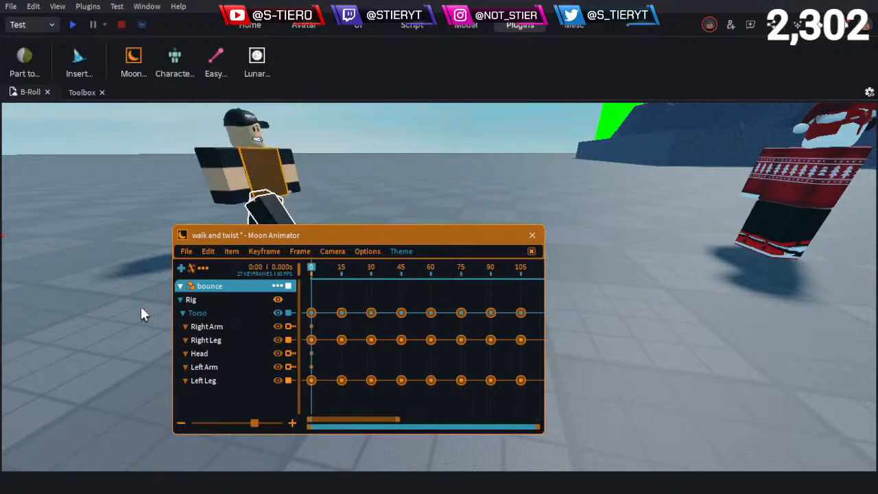
key("space")
left_click(474, 201)
key("h")
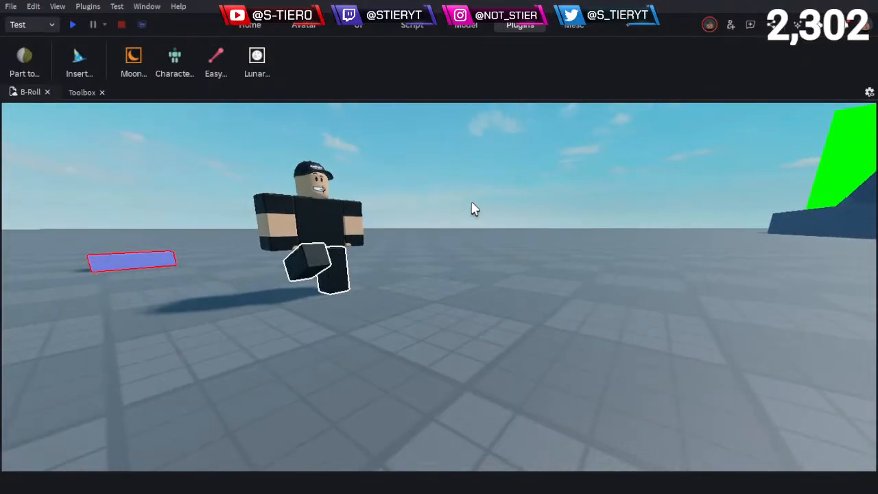
key("h")
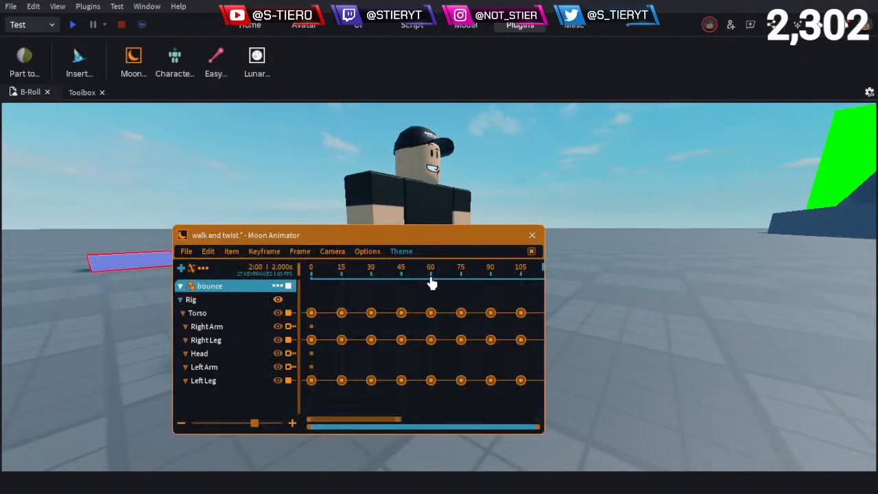
Fit the timeline to show frames 0 to 120, return to frame 0, and move the window away from the rig
scroll(370, 328, "up", 2)
scroll(359, 314, "down", 3)
left_click_drag(355, 273, 202, 281)
scroll(381, 196, "up", 8)
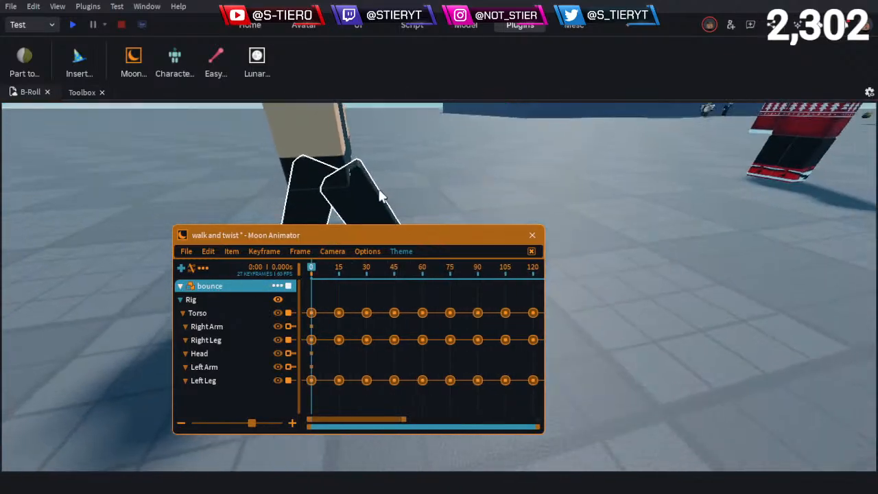
left_click_drag(378, 237, 223, 274)
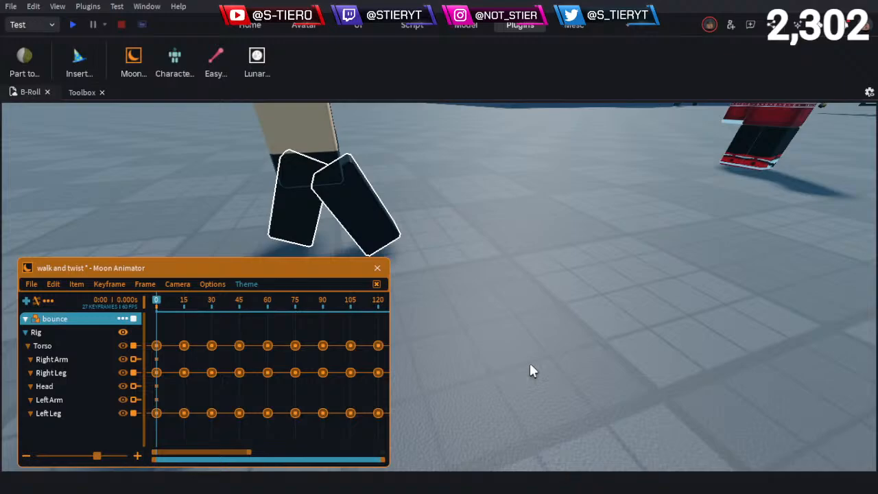
At frame 0, rotate the right arm in local space by about -21°
key("d")
right_click_drag(493, 271, 494, 252)
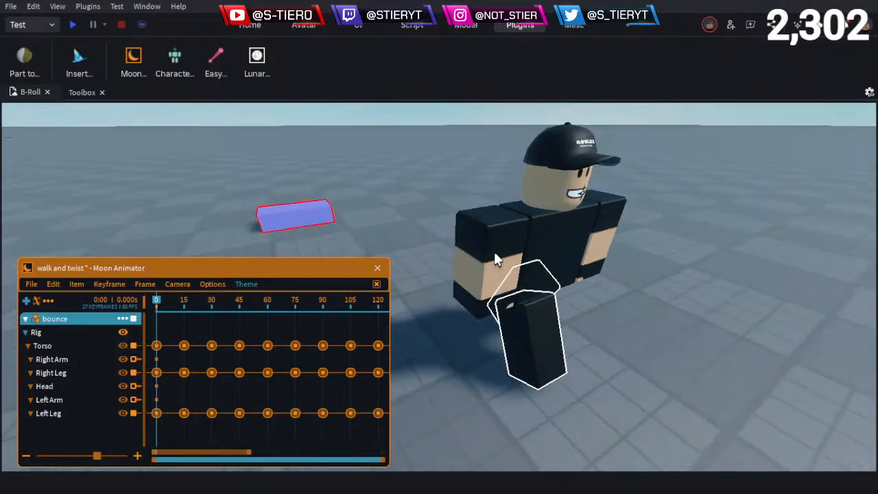
left_click(495, 253)
key("a")
right_click_drag(563, 260, 535, 195)
key("r")
key("q")
left_click_drag(535, 195, 510, 218)
right_click_drag(549, 234, 549, 235)
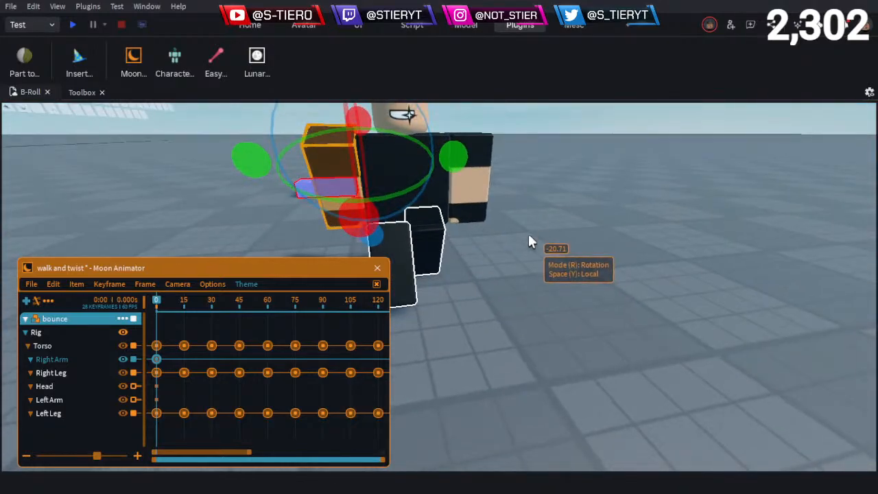
At frame 0, rotate the left arm in local space by about 20° so it swings opposite the right arm
key("a")
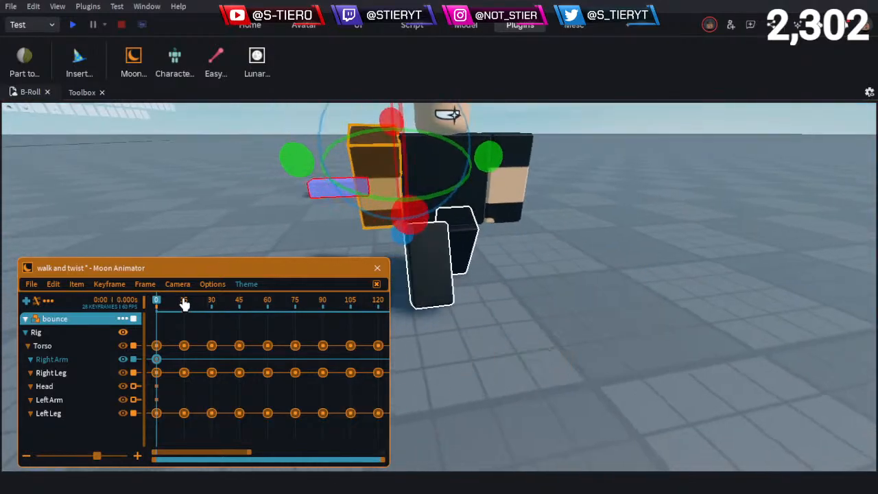
left_click(505, 199)
right_click_drag(606, 204, 607, 204)
left_click_drag(532, 209, 518, 237)
left_click(553, 274)
right_click_drag(554, 275, 554, 275)
At frame 15, rotate the left arm in local space until it hangs straight down
left_click_drag(157, 307, 185, 307)
scroll(470, 312, "up", 3)
right_click_drag(470, 312, 442, 271)
scroll(441, 272, "down", 3)
left_click(433, 245)
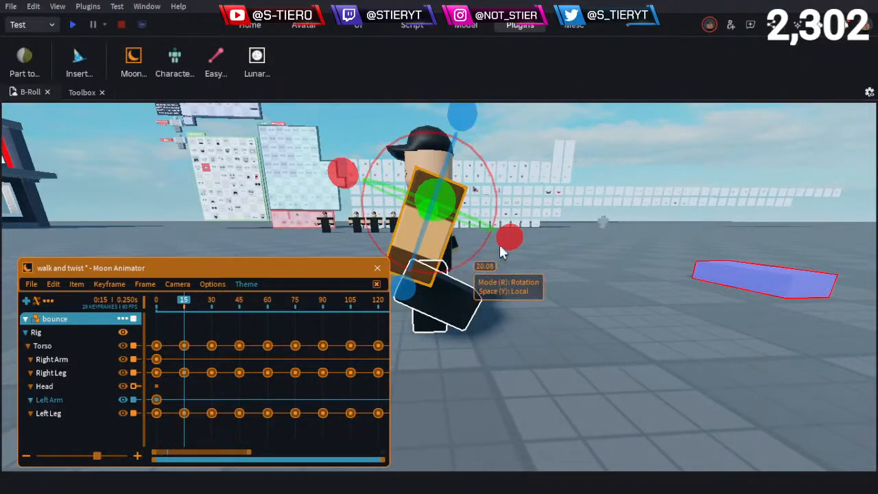
left_click_drag(512, 240, 521, 203)
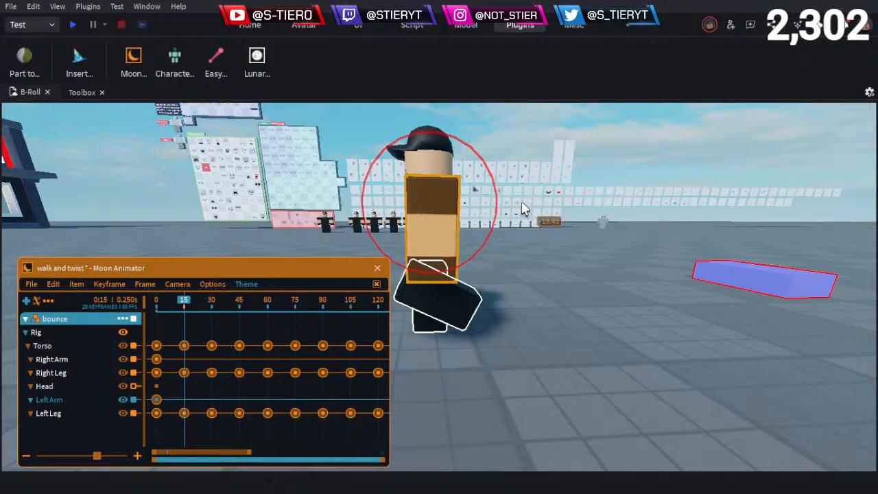
left_click(547, 251)
At frame 15, rotate the right arm in local space by about 20° so it hangs straight down
key("a")
right_click_drag(546, 251, 546, 249)
left_click(546, 251)
left_click_drag(542, 244, 604, 201)
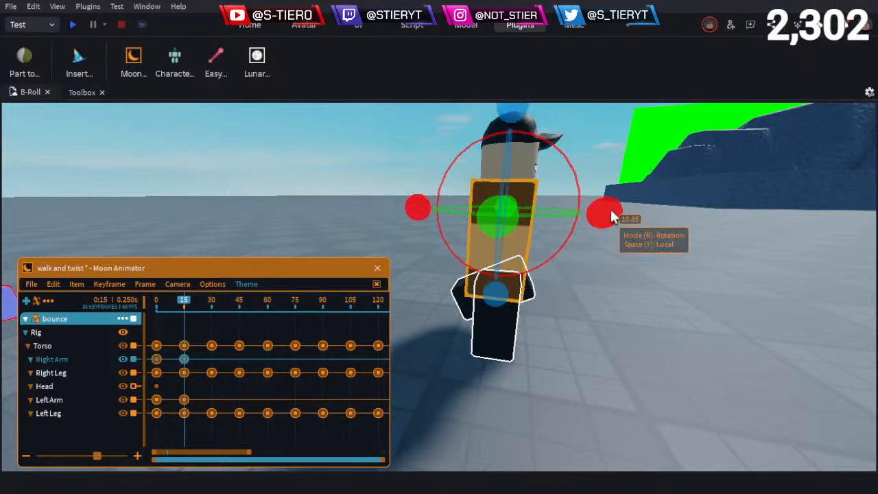
left_click(624, 250)
key("d")
right_click_drag(625, 250, 625, 254)
key("a")
right_click_drag(547, 294, 547, 292)
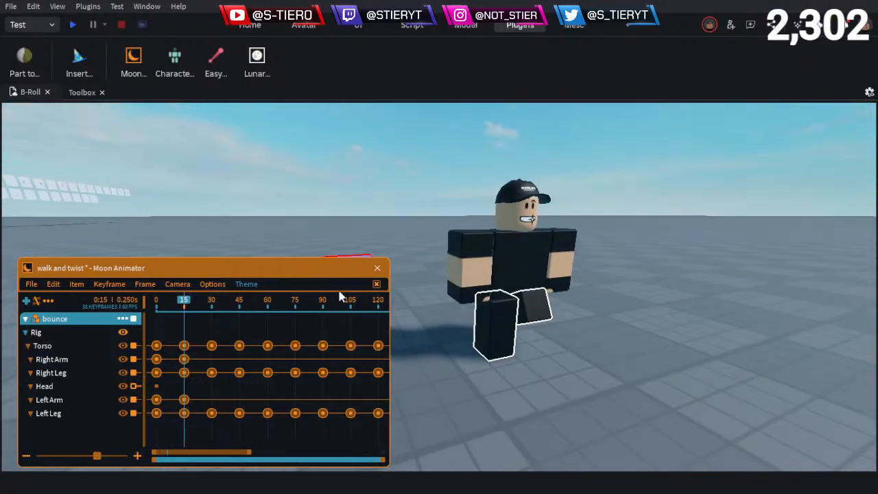
At frame 15, move both arms together slightly down in world space by about 0.17
mouse_move(188, 309)
left_mouse_down()
mouse_move(138, 310)
mouse_move(184, 301)
left_mouse_up()
key("w")
key("d")
left_click(443, 259)
left_click(542, 257, "ctrl")
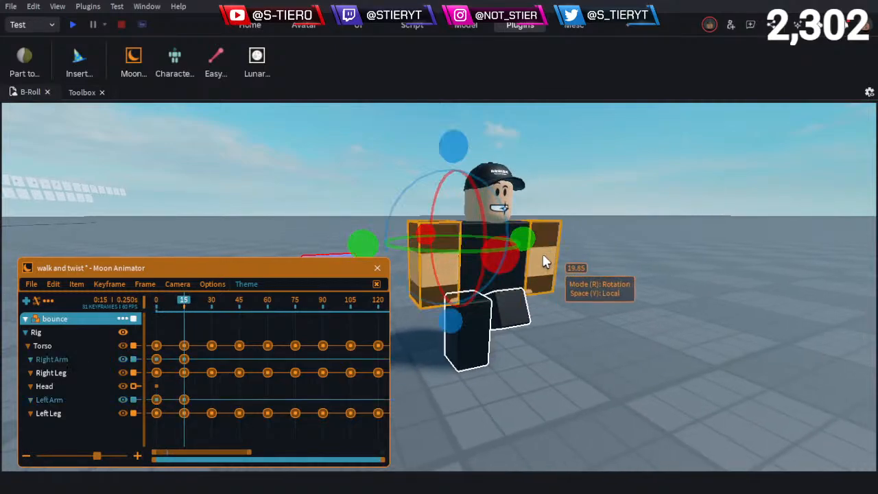
key("r")
left_click_drag(453, 275, 454, 282)
left_click(574, 308)
Play the animation from frame 0 to check the arm swing up to frame 15
key("d")
right_click_drag(575, 309, 585, 311)
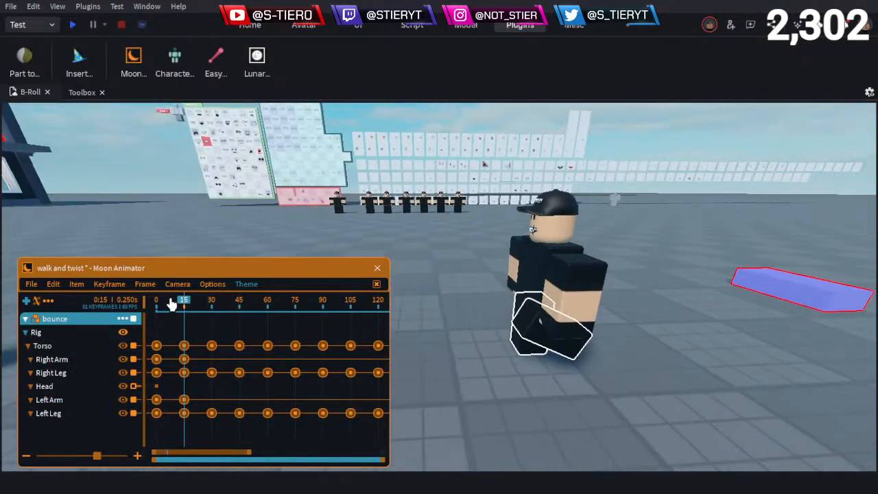
left_click_drag(171, 304, 106, 317)
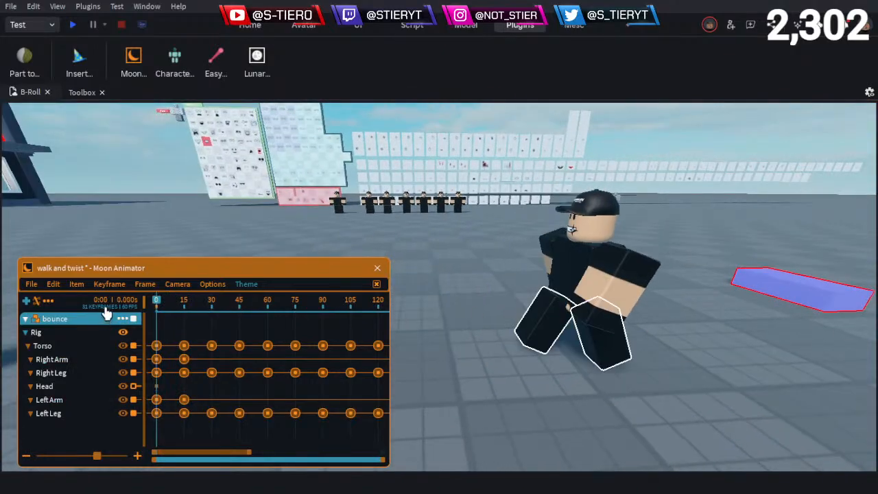
key("space")
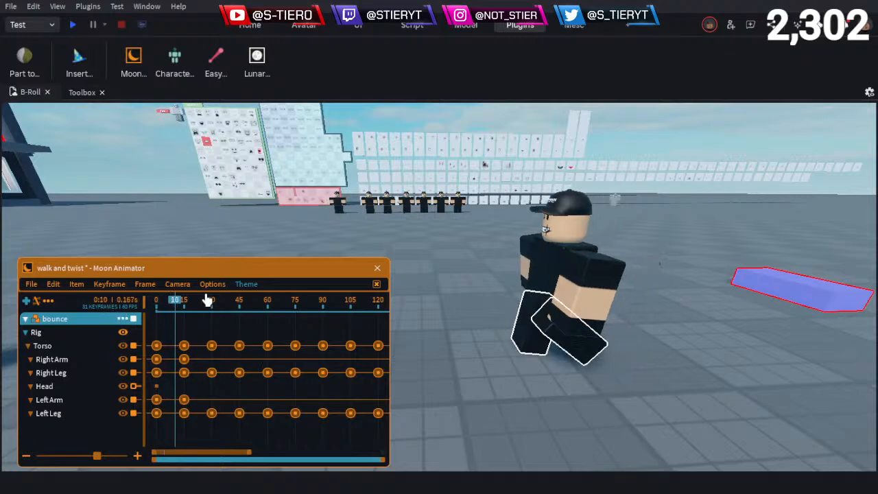
key("space")
At frame 30, rotate the left arm in local space by about -20°
left_click_drag(189, 310, 213, 319)
key("d")
key("w")
left_click(445, 310)
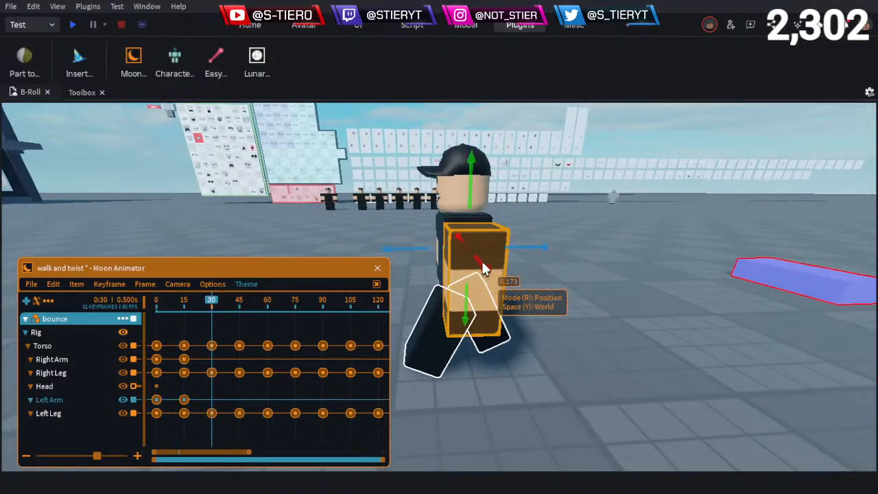
left_click_drag(528, 302, 538, 223)
left_click(592, 242)
At frame 30, rotate the right arm in local space by about 21°
key("d")
right_click_drag(591, 241, 521, 255)
left_click(522, 254)
key("r")
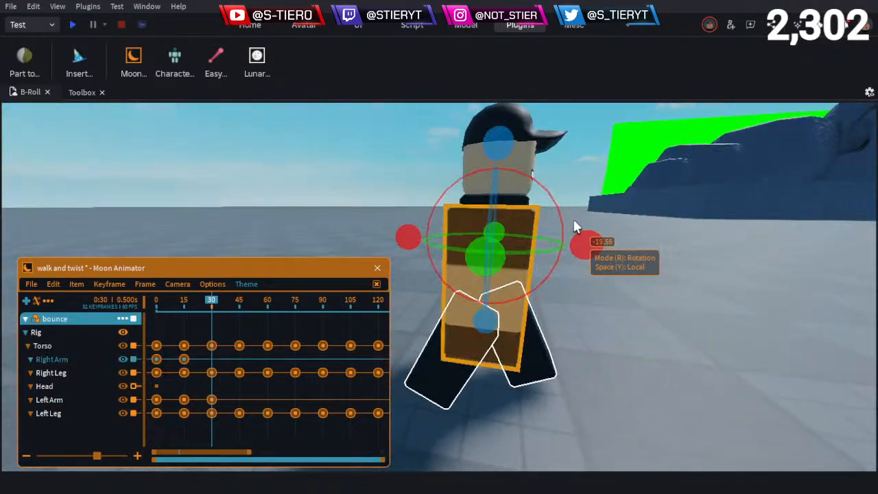
left_click_drag(579, 243, 575, 213)
At frame 0, move both arms down in world space by about 0.2 and play the walk
left_click(156, 305)
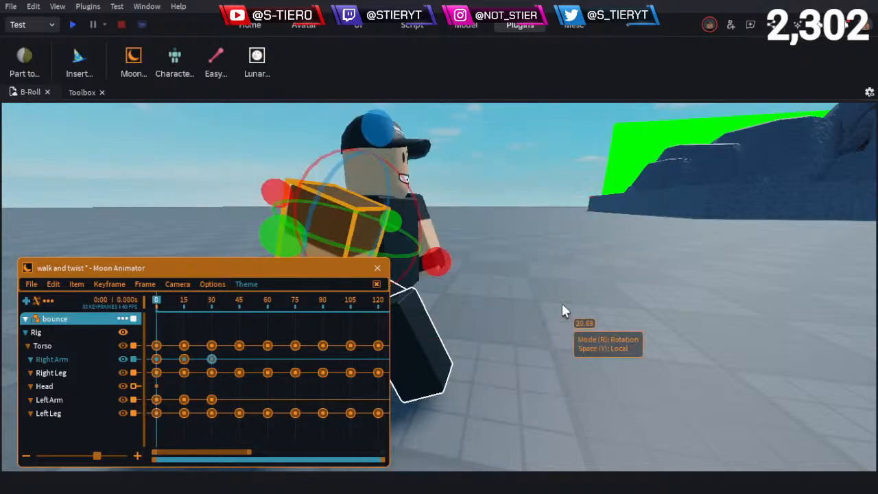
left_click(561, 303)
right_click_drag(560, 303, 530, 287)
left_click(507, 240)
left_click(398, 261, "ctrl")
key("r")
key("y")
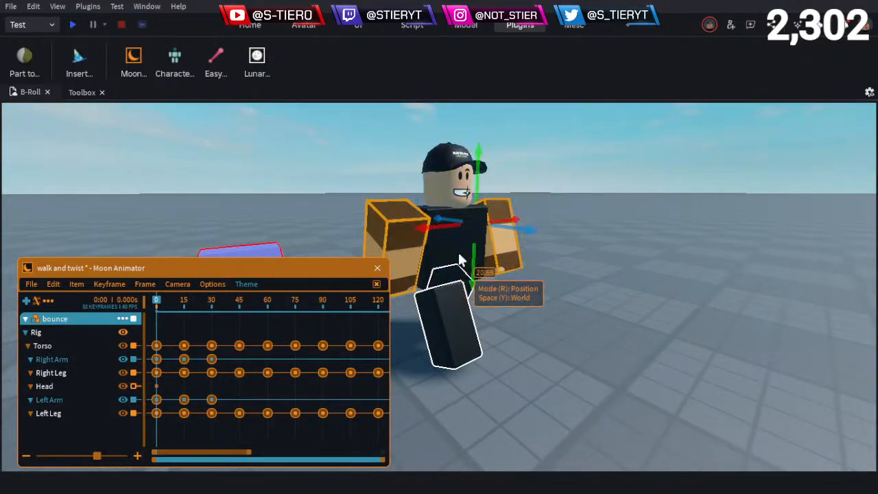
left_click_drag(473, 255, 473, 263)
key("space")
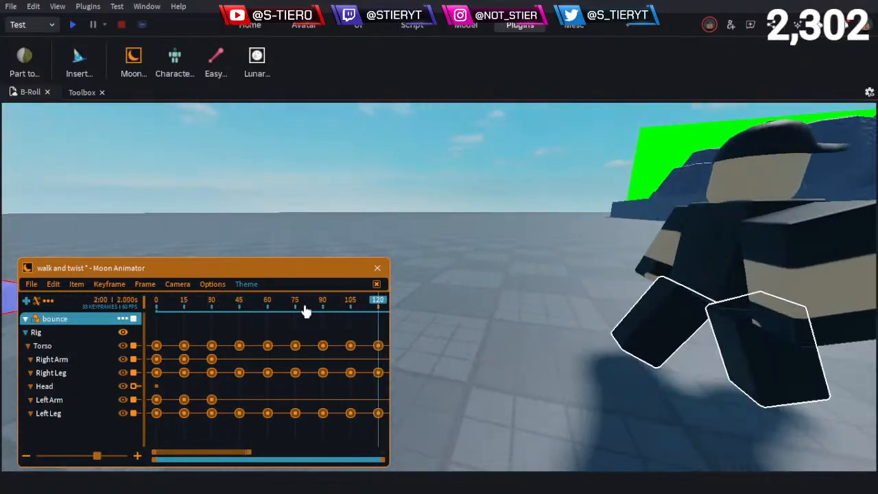
Copy both arms' frame 15 keyframes to frame 45 and their frame 0 keyframes to frame 60
key("a")
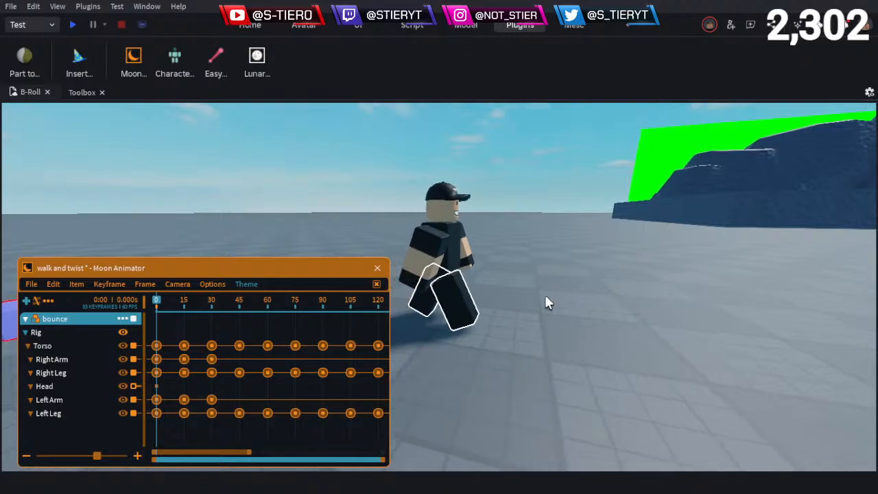
left_click_drag(183, 301, 201, 309)
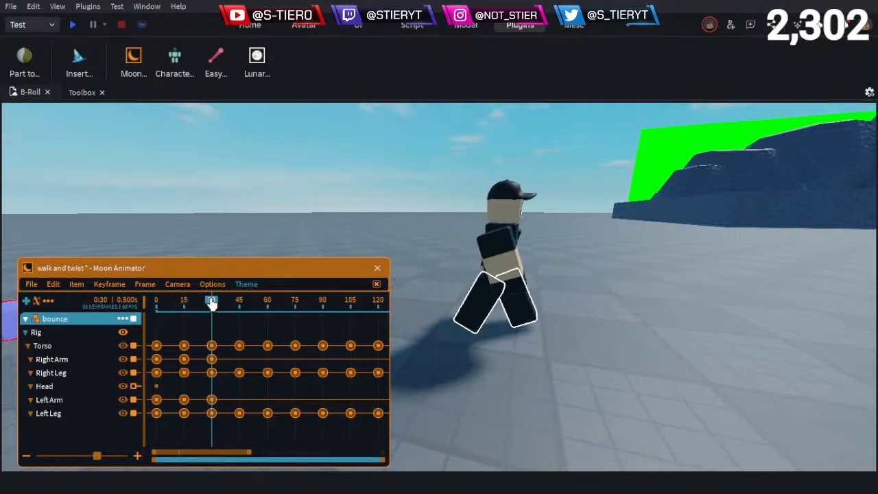
left_click(184, 360)
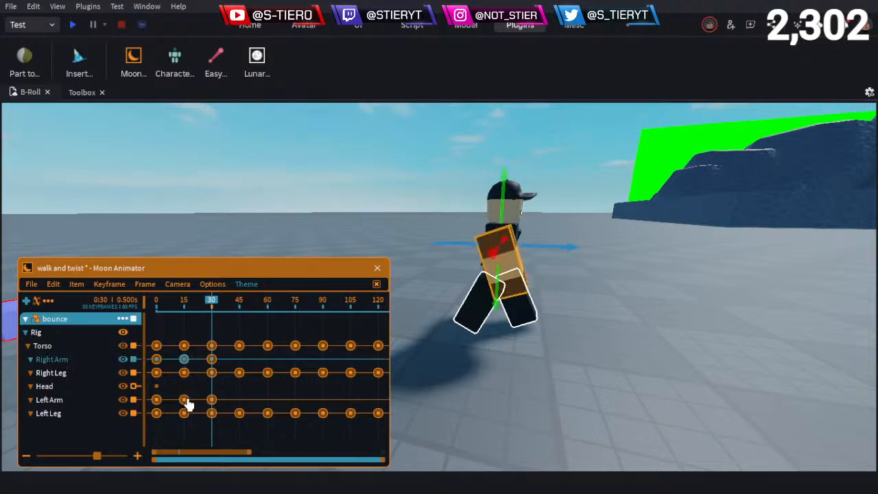
left_click(240, 306)
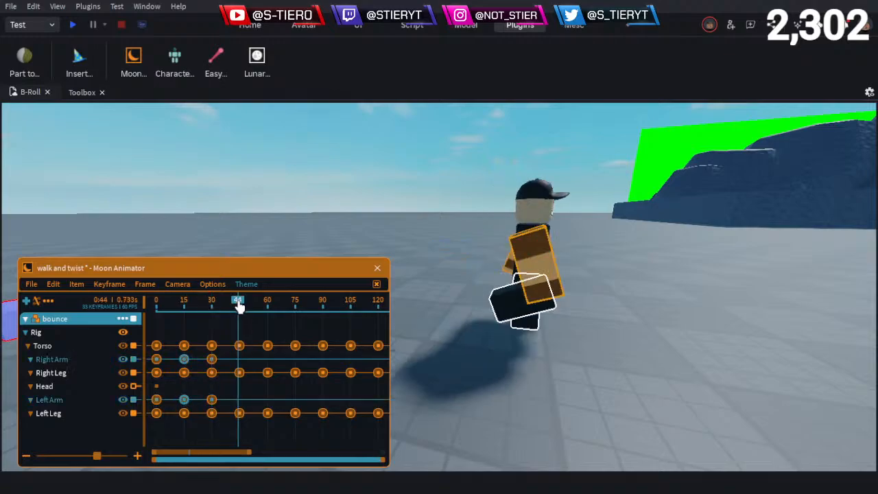
left_click_drag(238, 308, 240, 313)
key("ctrl+v")
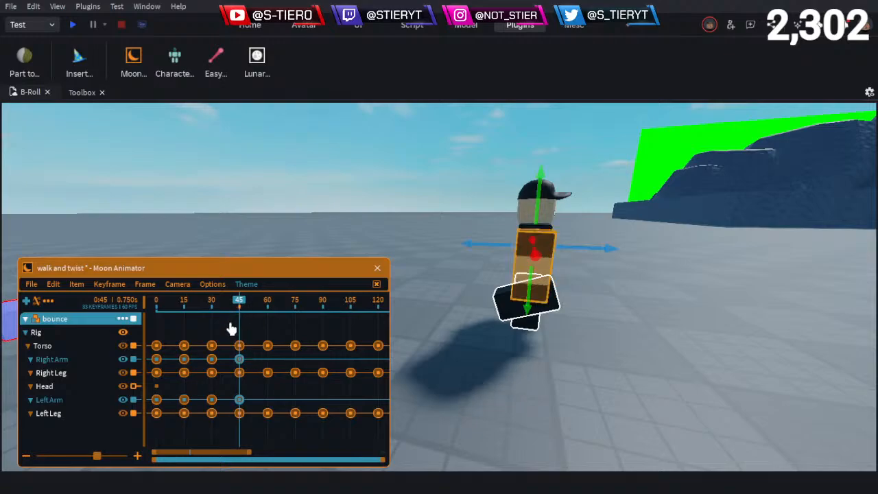
left_click_drag(234, 310, 151, 353)
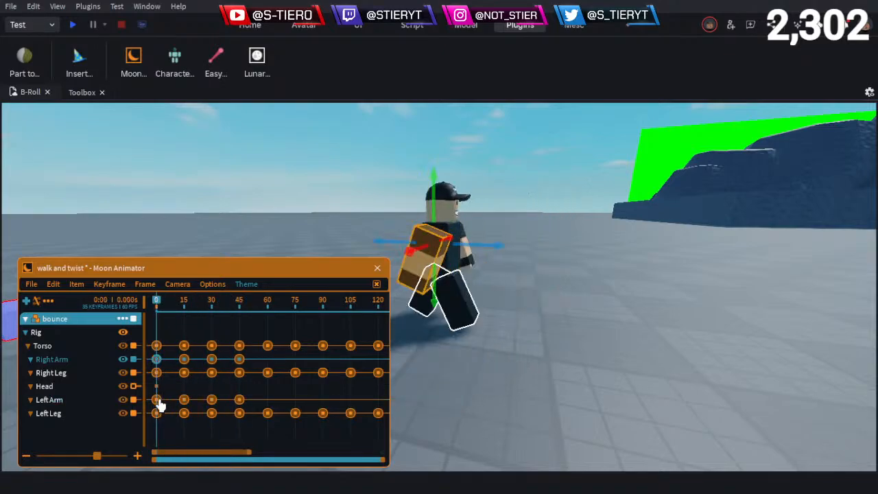
left_click(267, 308)
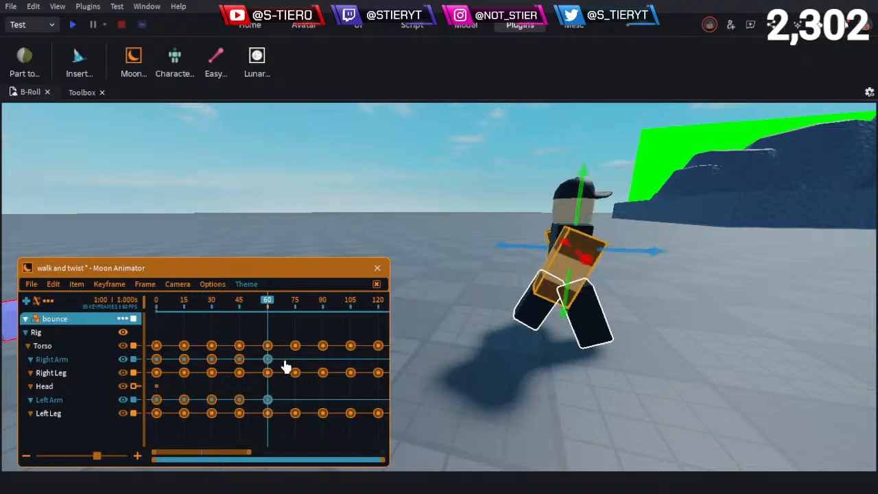
Copy both arms' keyframes from frames 15 to 60 and paste them starting at frame 75
left_click(178, 365)
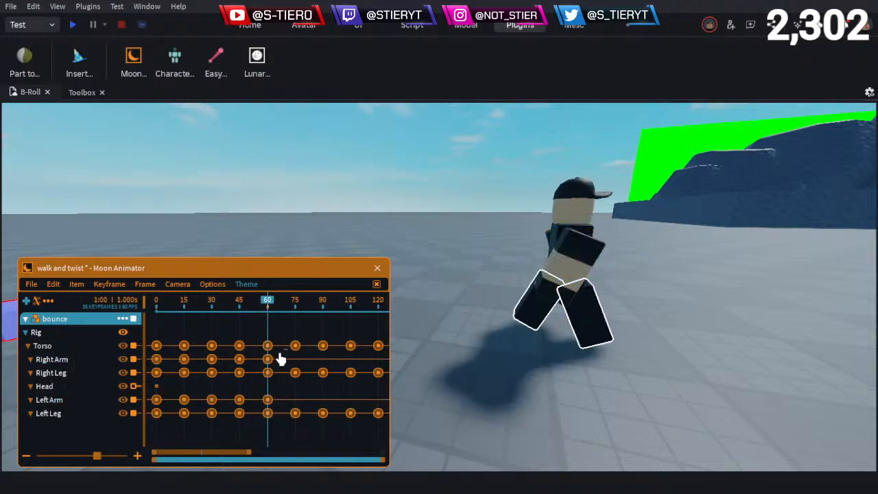
left_click(185, 364)
left_click_drag(285, 406, 170, 410)
left_click(294, 305)
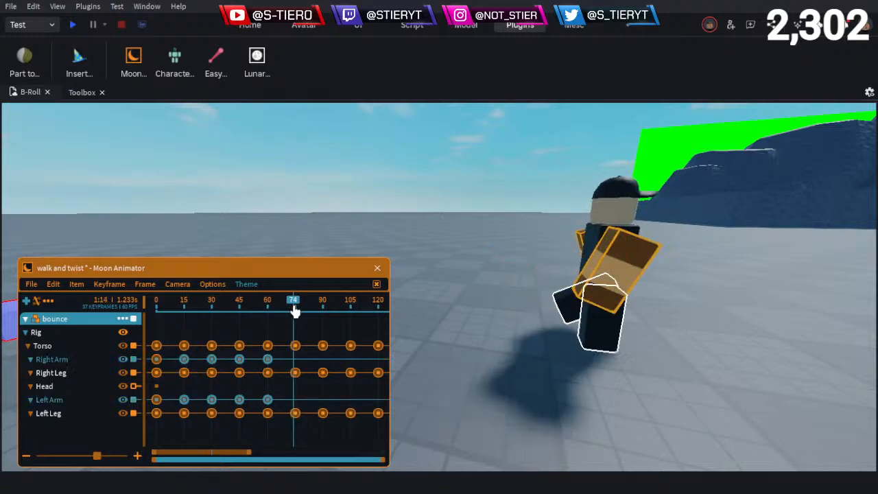
key("ctrl+v")
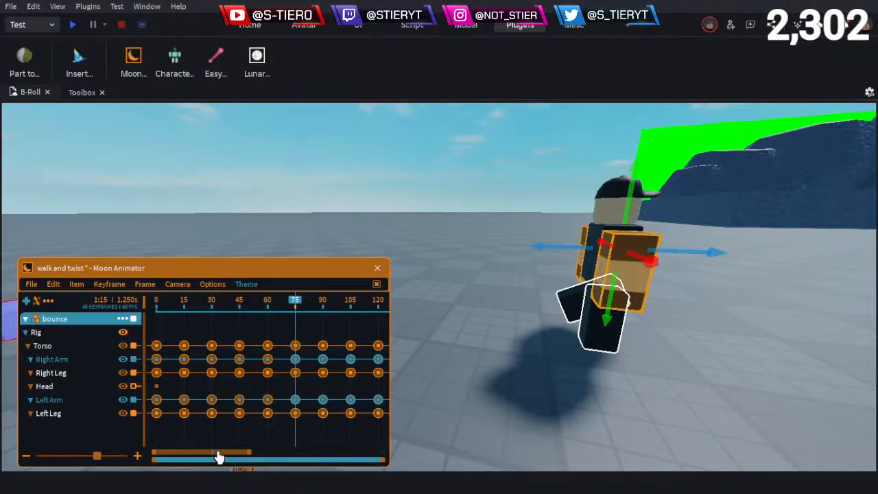
Replay the full walk with the animator window hidden, then show the window and return to frame 0
left_click_drag(219, 454, 180, 443)
left_click_drag(208, 303, 98, 317)
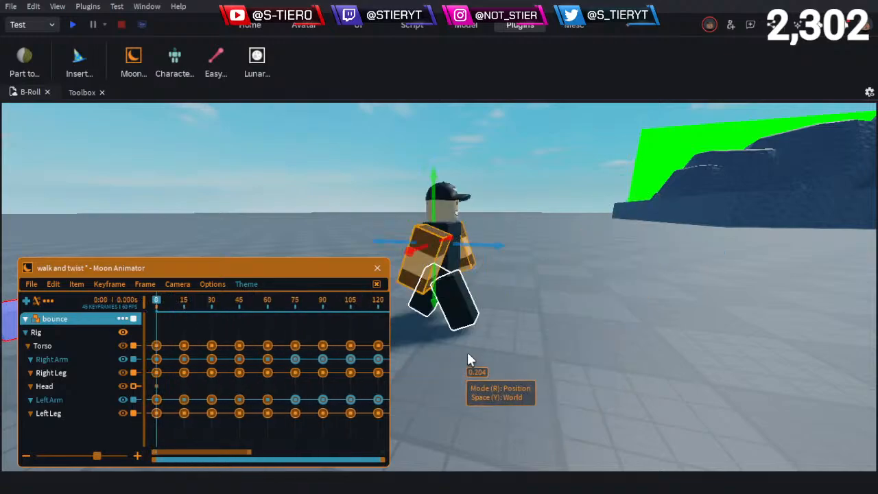
left_click(469, 352)
key("space")
right_click_drag(475, 326, 491, 343)
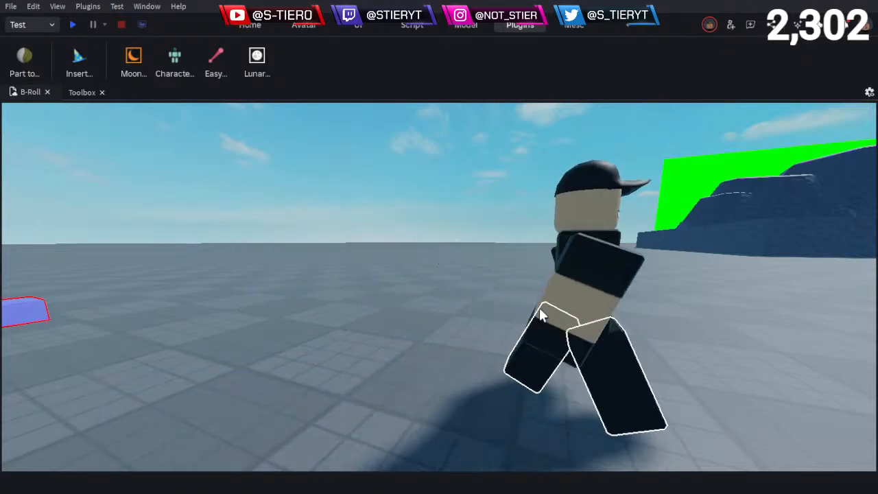
key("h")
left_click_drag(230, 303, 105, 308)
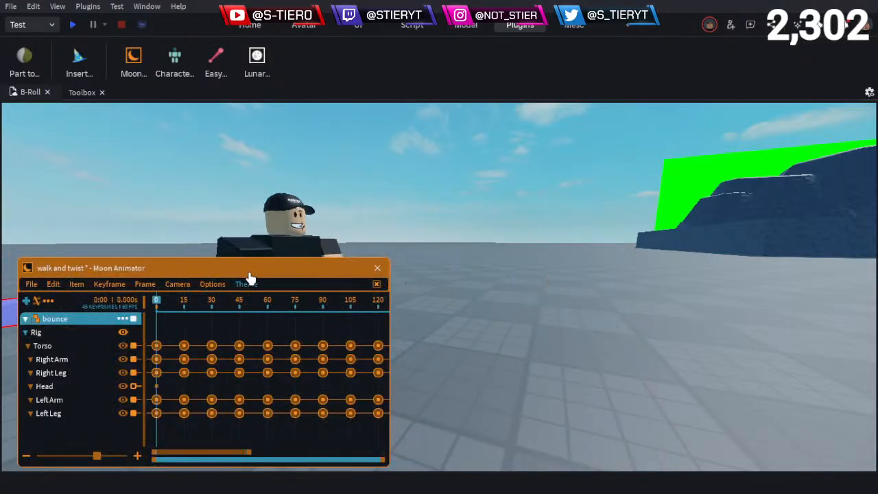
Move the animator window clear of the rig and twist the right arm at frame 0 about its vertical axis by about -16°
left_click_drag(250, 278, 210, 364)
key("w")
right_click_drag(422, 283, 422, 289)
left_click(422, 303)
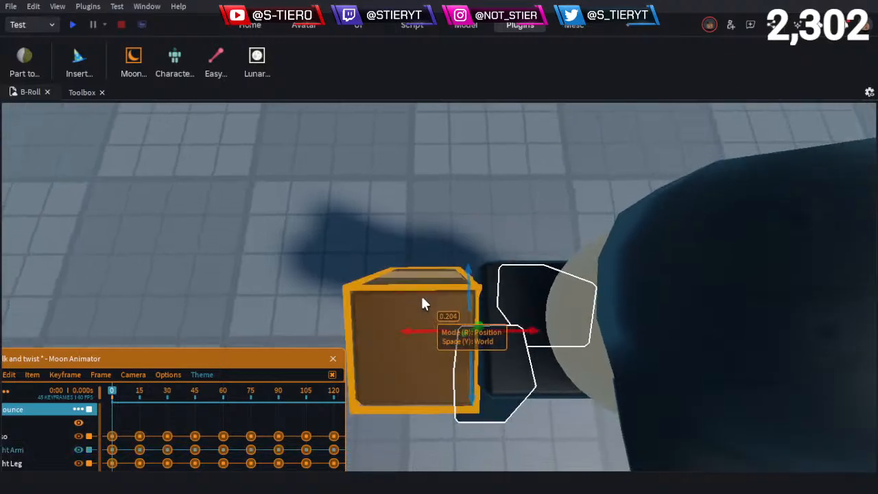
key("r")
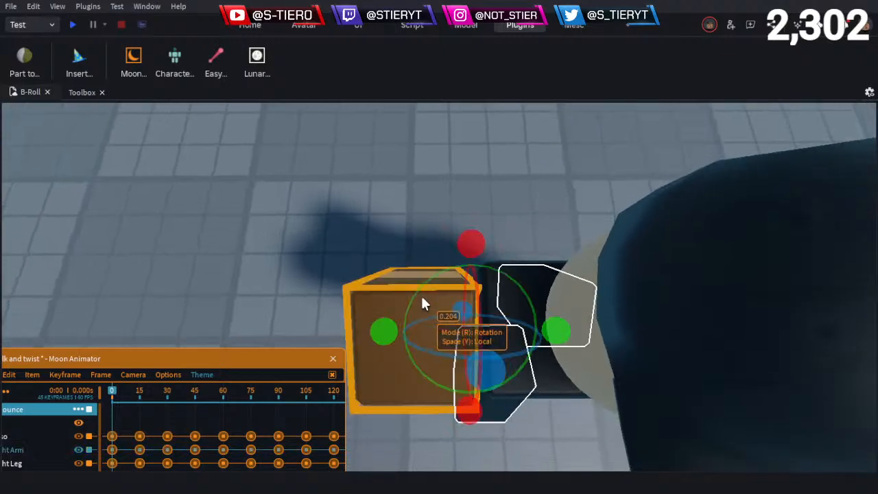
left_click_drag(389, 341, 382, 316)
right_click_drag(343, 255, 427, 232)
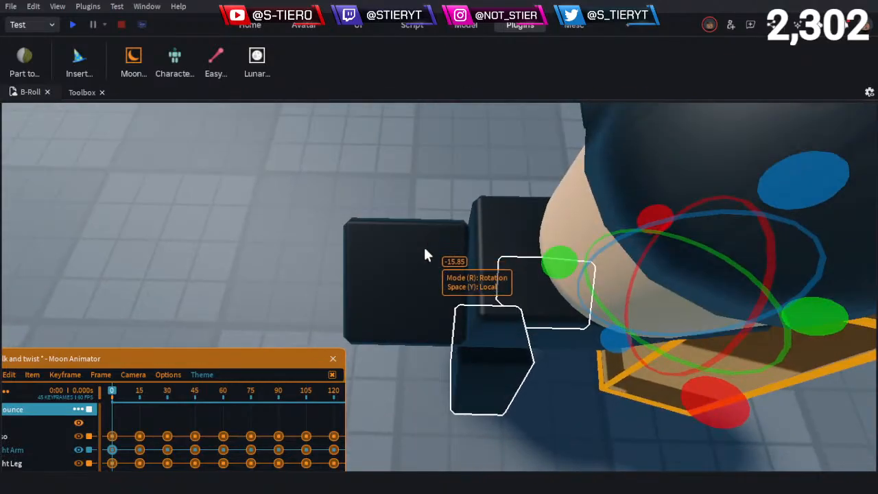
At frame 0, twist the left arm about its vertical axis in local space by about -15°
left_click(410, 269)
left_click_drag(547, 284, 547, 310)
left_click(591, 395)
right_click_drag(583, 391, 545, 372)
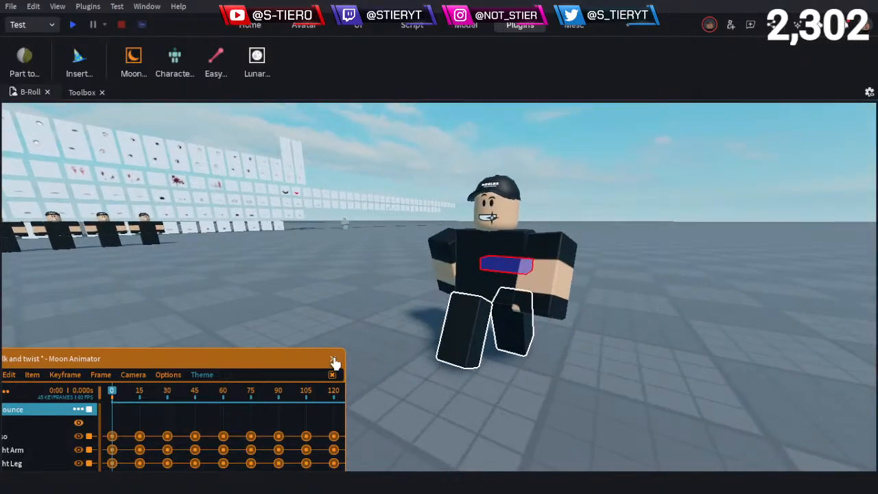
At frame 30, swing the left arm by about -8° and twist it about its vertical axis by about 16°
left_click_drag(128, 398, 168, 405)
right_click_drag(529, 312, 537, 310)
left_click(478, 297)
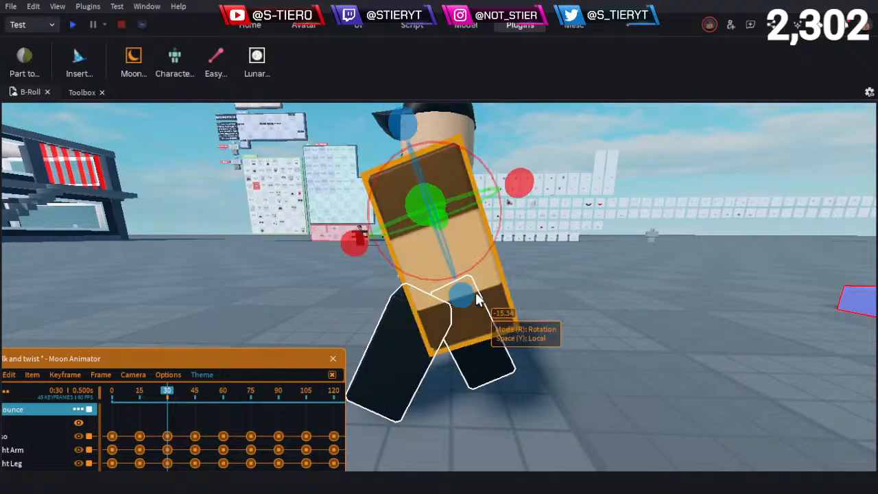
left_click_drag(519, 189, 515, 170)
left_click(609, 290)
right_click_drag(609, 290, 607, 290)
left_click(478, 282)
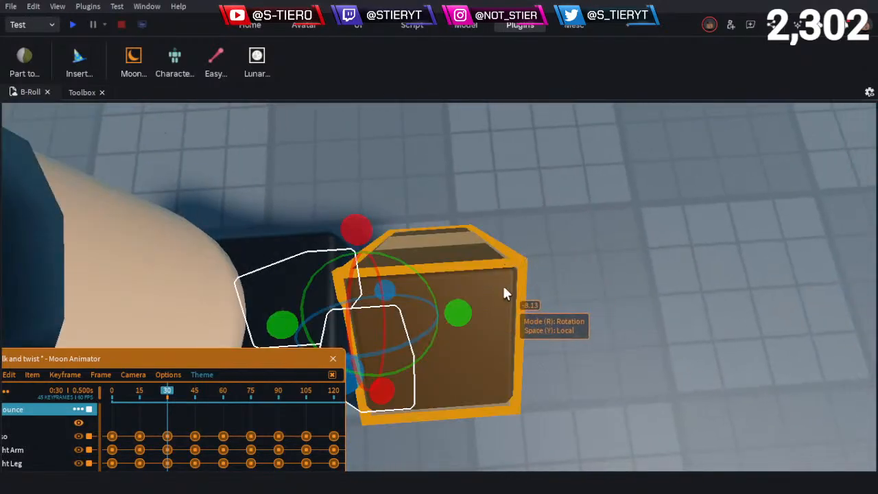
left_click_drag(453, 314, 453, 284)
At frame 30, twist the right arm about its vertical axis in local space to match the left arm
mouse_move(480, 284)
right_mouse_down()
mouse_move(517, 262)
mouse_move(492, 262)
mouse_move(491, 272)
right_mouse_up()
left_click(484, 304)
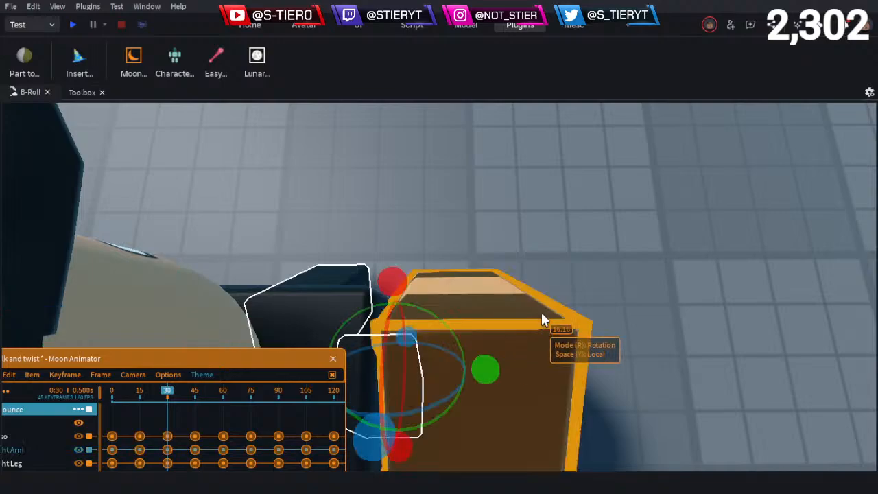
right_click_drag(541, 312, 504, 310)
left_click_drag(482, 306, 480, 282)
left_click(658, 278)
right_click_drag(658, 278, 611, 283)
scroll(612, 290, "up", 3)
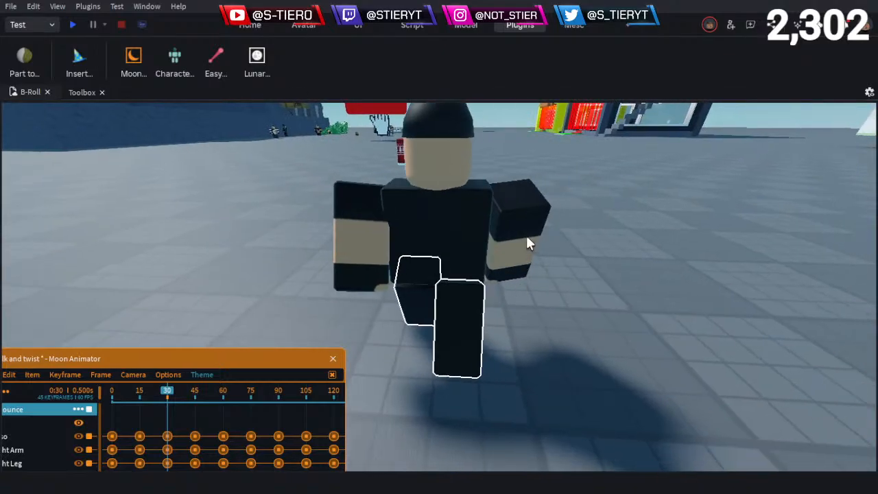
At frame 60, twist the left arm about its vertical axis in local space by about -16°
left_click(526, 235)
left_click(222, 400)
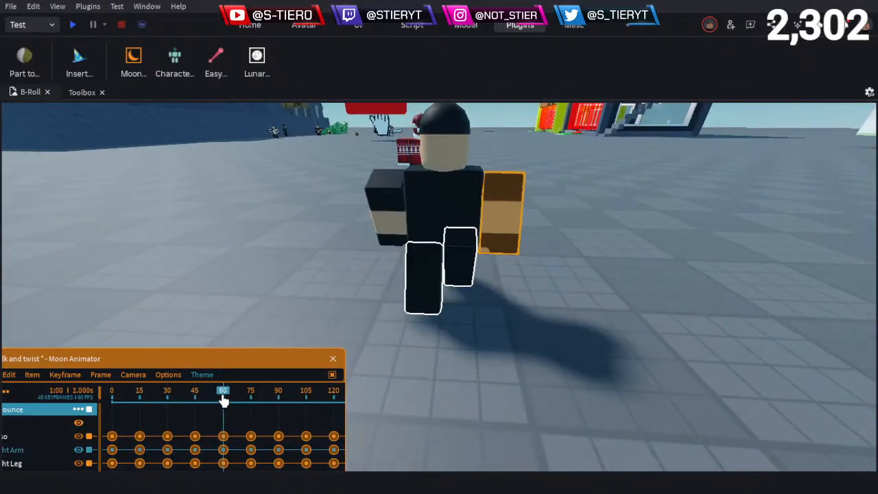
left_click(469, 332)
right_click_drag(468, 327, 468, 329)
left_click(350, 272)
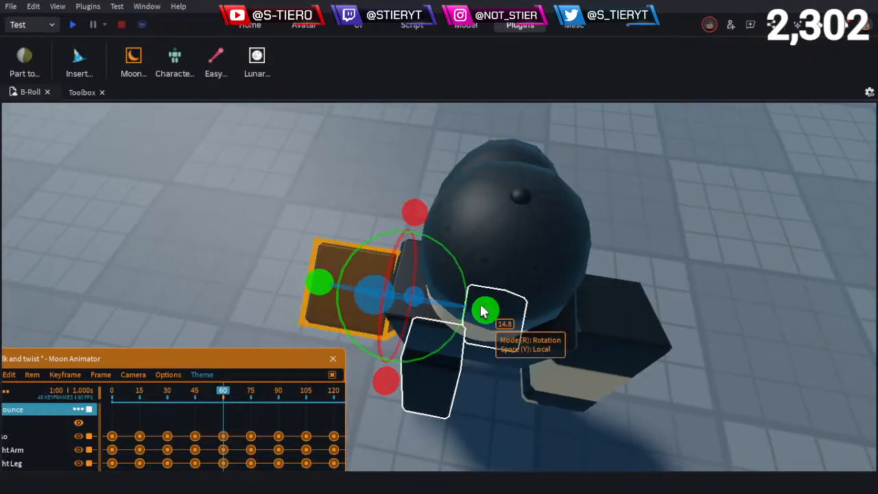
left_click_drag(482, 306, 479, 333)
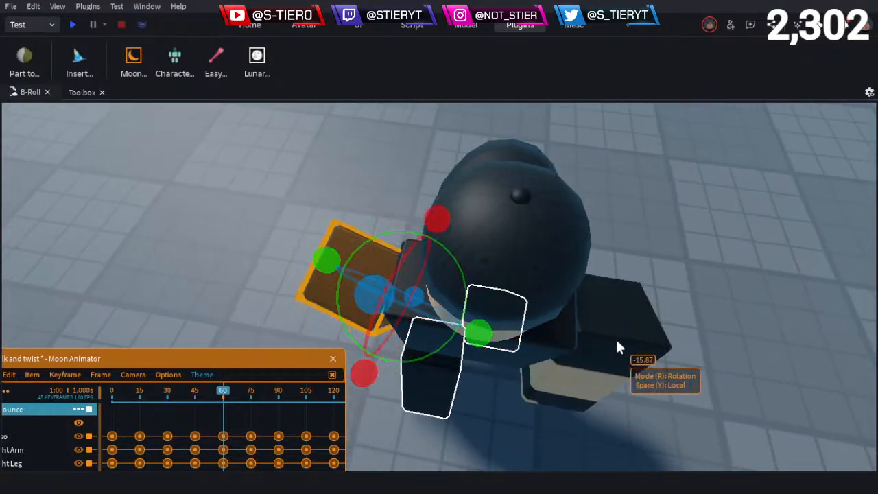
At frame 60, twist the right arm about its vertical axis by about -17°
left_click(624, 335)
left_click(625, 367)
mouse_move(628, 362)
left_mouse_down()
mouse_move(646, 360)
mouse_move(646, 347)
mouse_move(645, 361)
left_mouse_up()
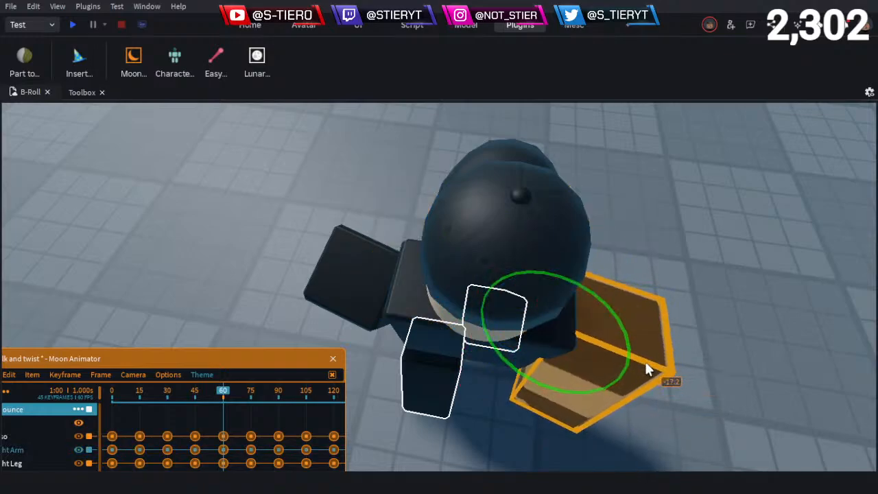
left_click(708, 369)
right_click_drag(708, 369, 708, 369)
At frame 90, twist the left arm about its vertical axis in local space by about 15°
left_click_drag(244, 400, 280, 409)
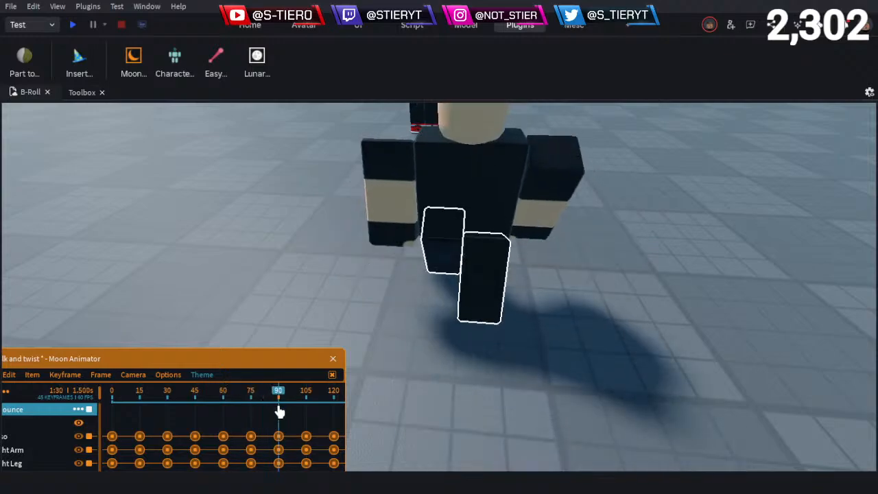
right_click_drag(540, 248, 541, 247)
left_click(436, 254)
mouse_move(390, 196)
left_mouse_down()
mouse_move(386, 186)
mouse_move(395, 200)
left_mouse_up()
right_click_drag(499, 240, 499, 240)
At frame 90, twist the right arm about its vertical axis in local space by about 15°
left_click(603, 230)
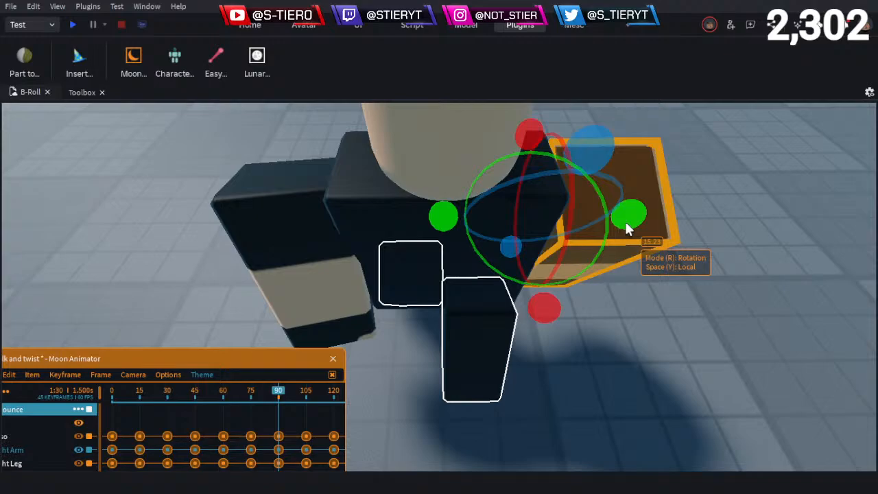
left_click_drag(628, 218, 621, 196)
right_click_drag(621, 196, 589, 137)
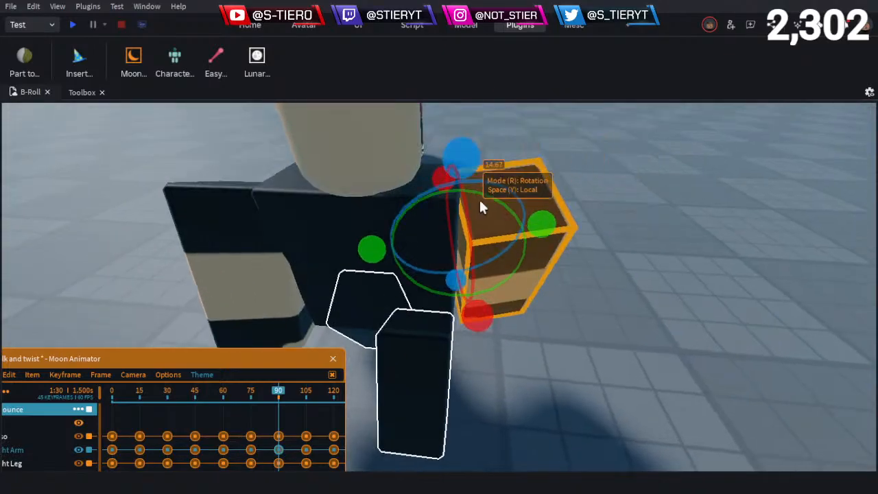
left_click(638, 272)
right_click_drag(638, 272, 468, 242)
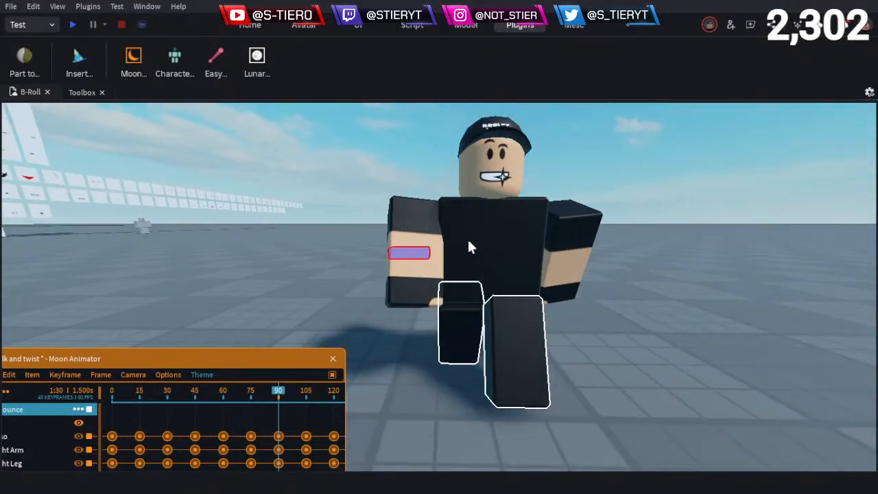
Shift the animator window slightly and, at frame 120, twist the left arm about its vertical axis in local space
left_click_drag(288, 365, 280, 337)
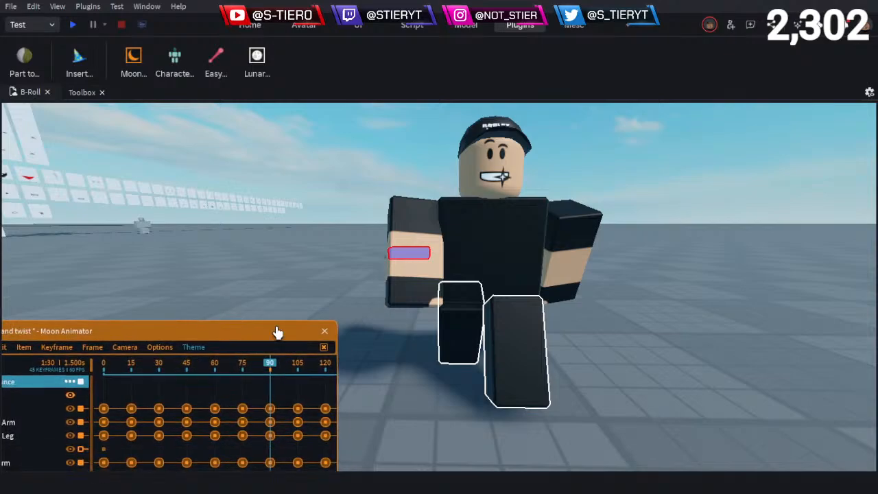
left_click(296, 365)
left_click_drag(296, 367, 227, 394)
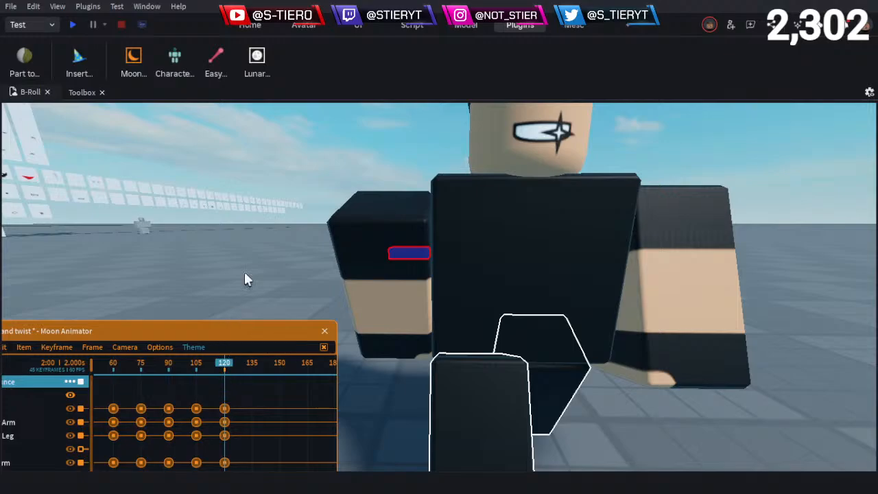
right_click_drag(253, 263, 253, 263)
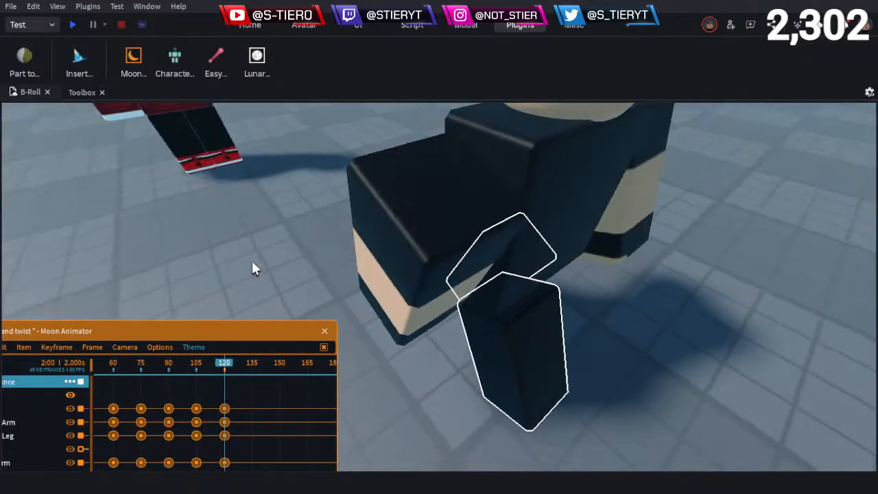
right_click_drag(410, 229, 411, 228)
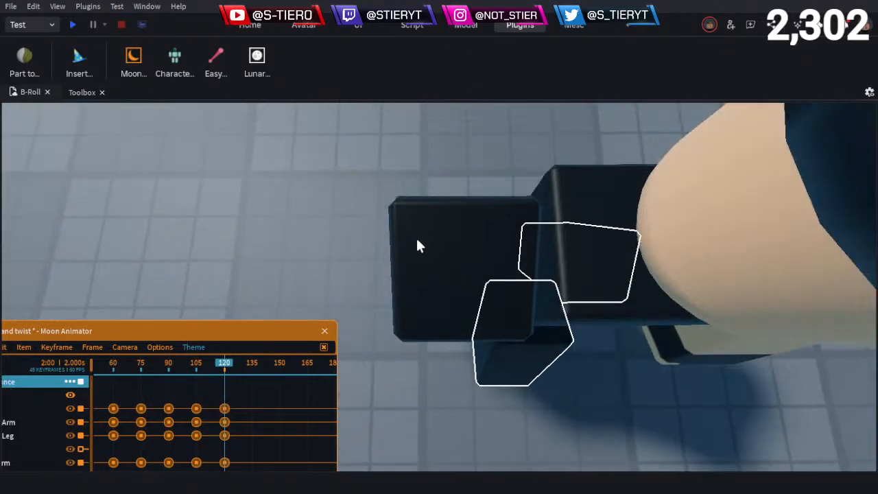
left_click(420, 245)
right_click_drag(476, 261, 496, 237)
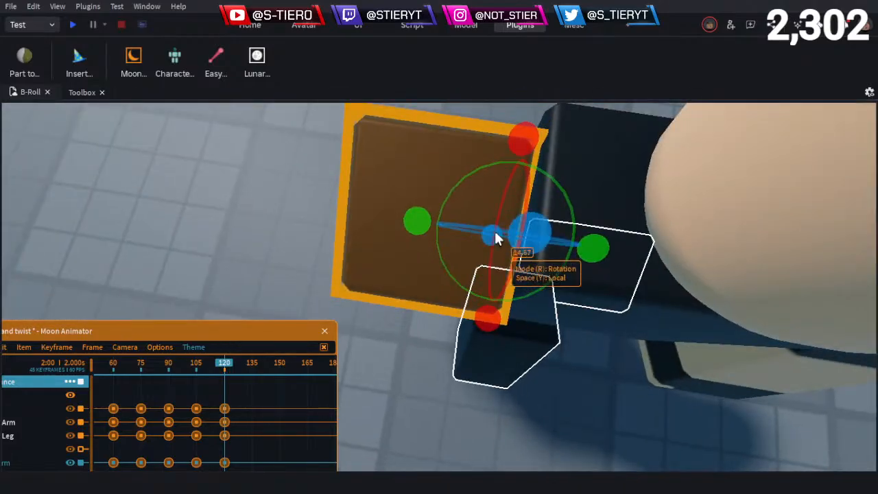
left_click_drag(497, 237, 428, 196)
At frame 120, twist the right arm about its vertical axis by about -17°
scroll(438, 189, "down", 3)
right_click_drag(438, 190, 439, 190)
left_click(498, 228)
left_click_drag(547, 226, 534, 241)
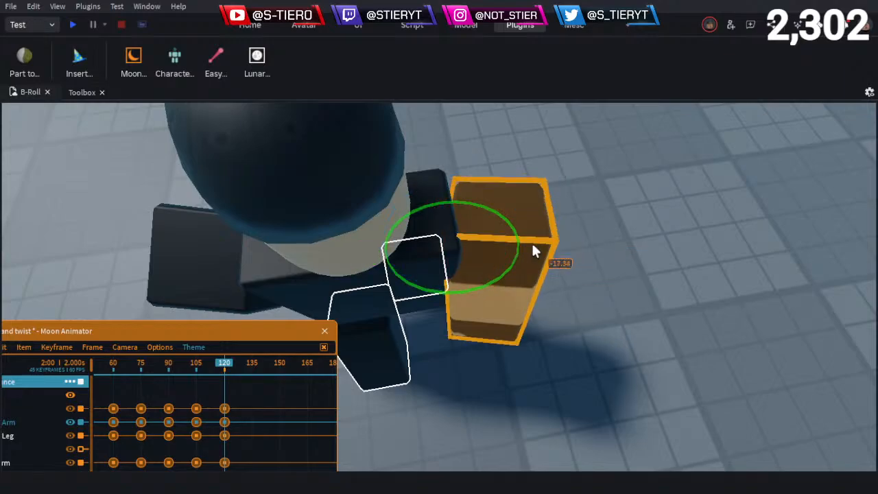
left_click(624, 252)
right_click_drag(624, 251, 622, 254)
Return to frame 0 and review the finished walk animation up close and from a distance
left_click_drag(222, 362, 1, 390)
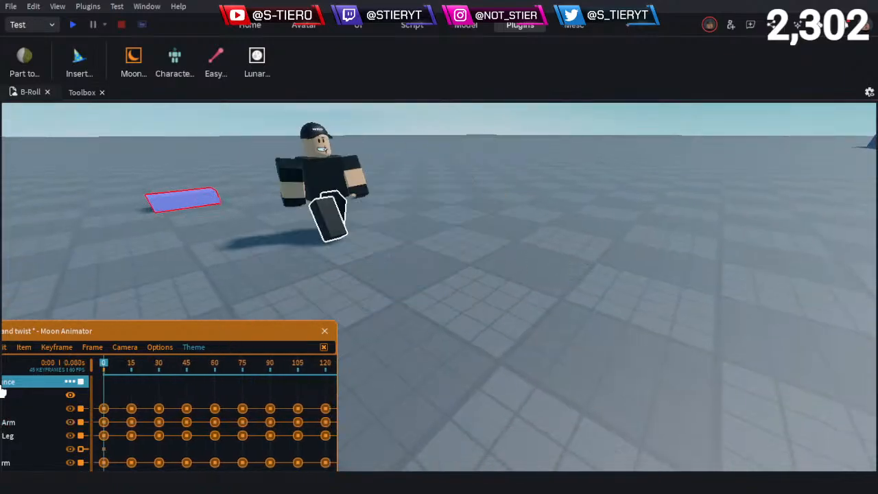
key("grave")
right_click_drag(391, 238, 441, 292)
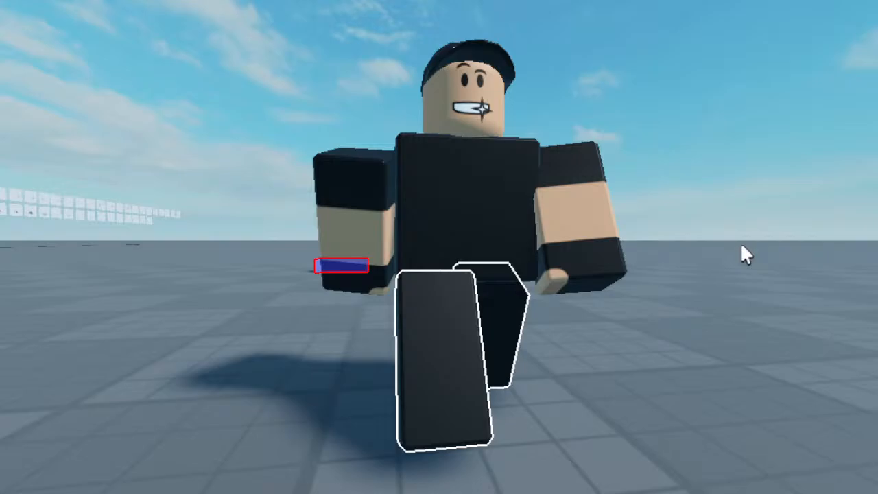
scroll(719, 190, "down", 5)
right_click_drag(719, 190, 705, 192)
key("s")
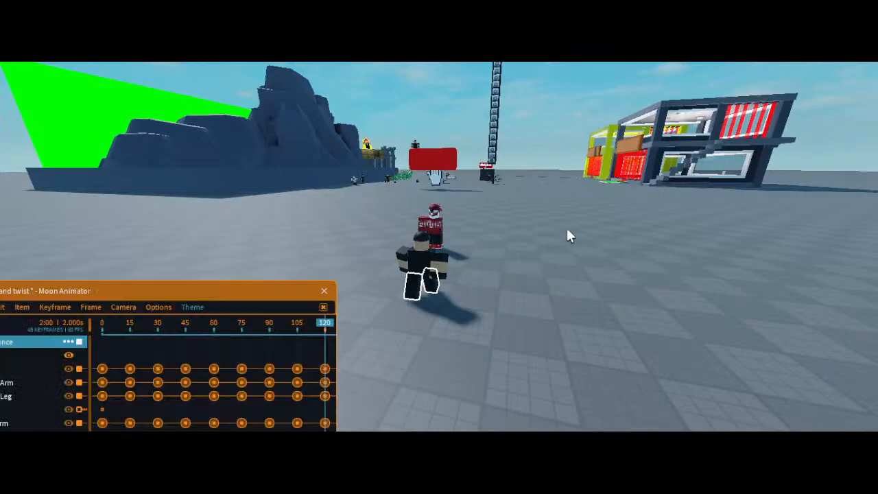
Bring the whole animator window into view, then save and close the "walk and twist" file
left_click_drag(212, 294, 496, 169)
left_click_drag(317, 169, 351, 159)
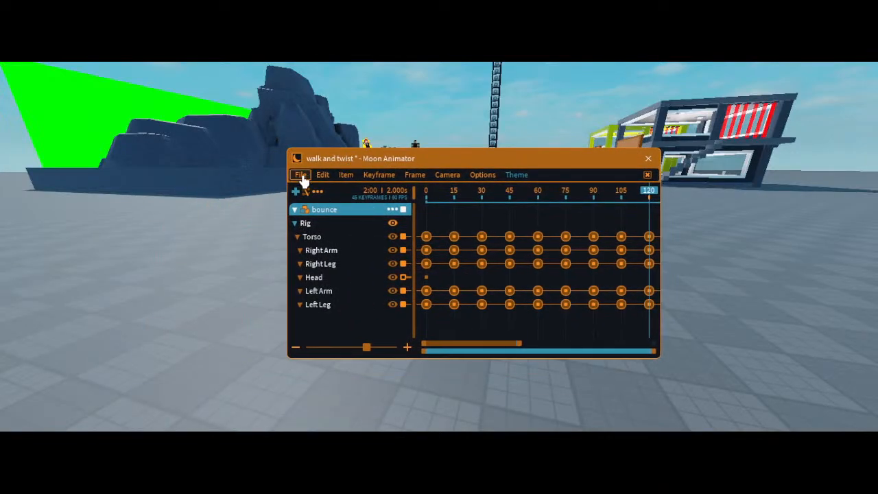
left_click(302, 175)
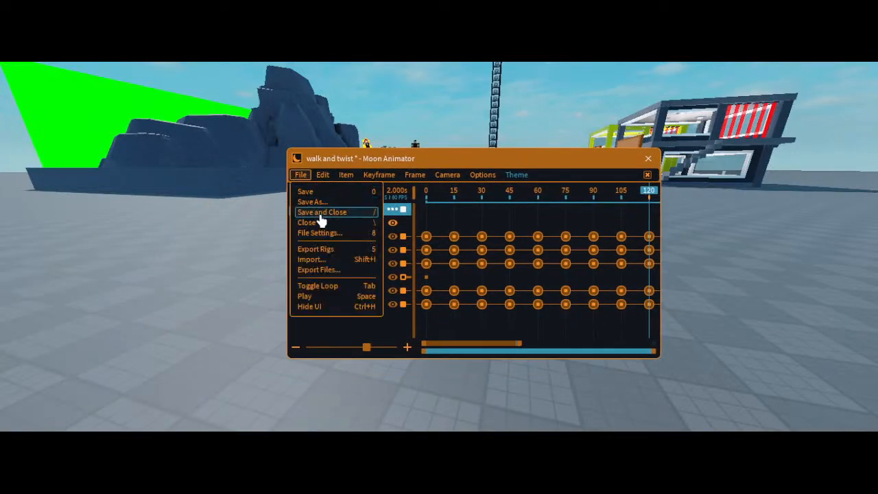
left_click(320, 213)
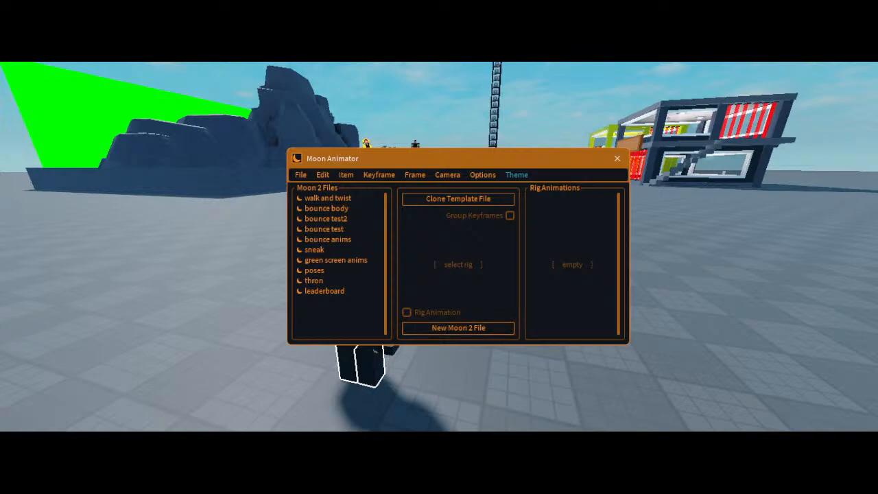